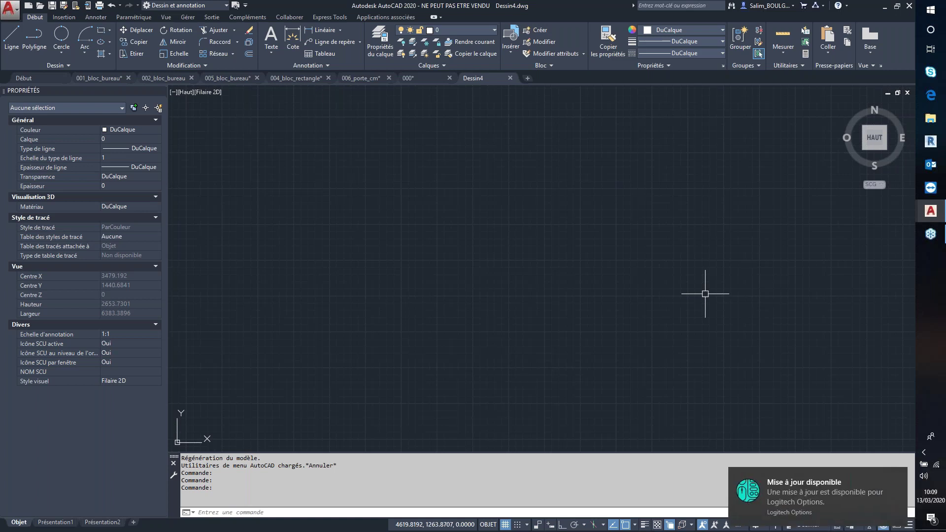
Dismiss the update notice and view the desk and chair in 001_bloc_bureau, then return to Dessin4
click(900, 478)
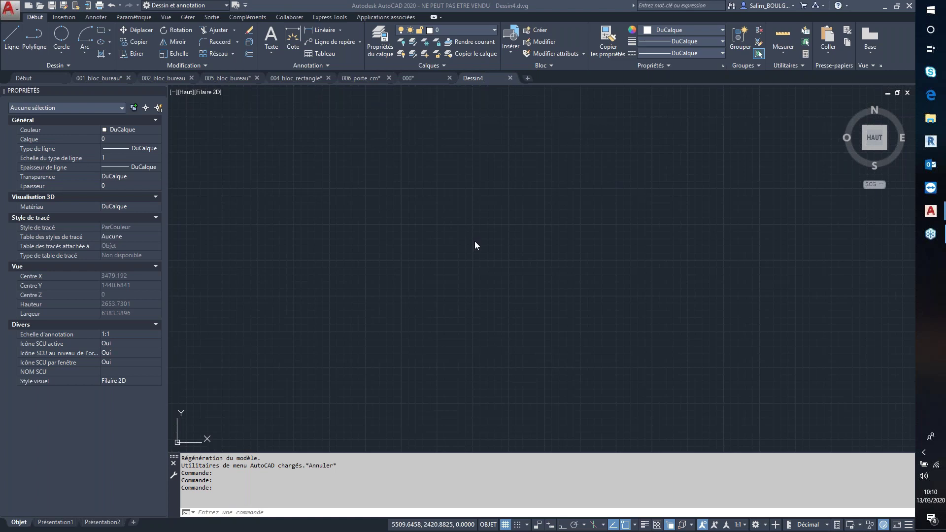
click(99, 77)
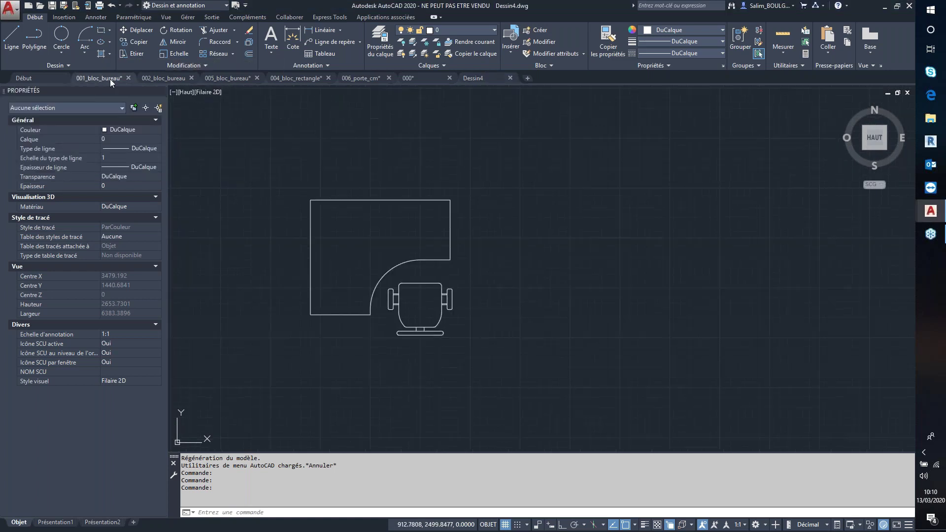
scroll(442, 296, up, 2)
middle_drag(424, 281, 480, 284)
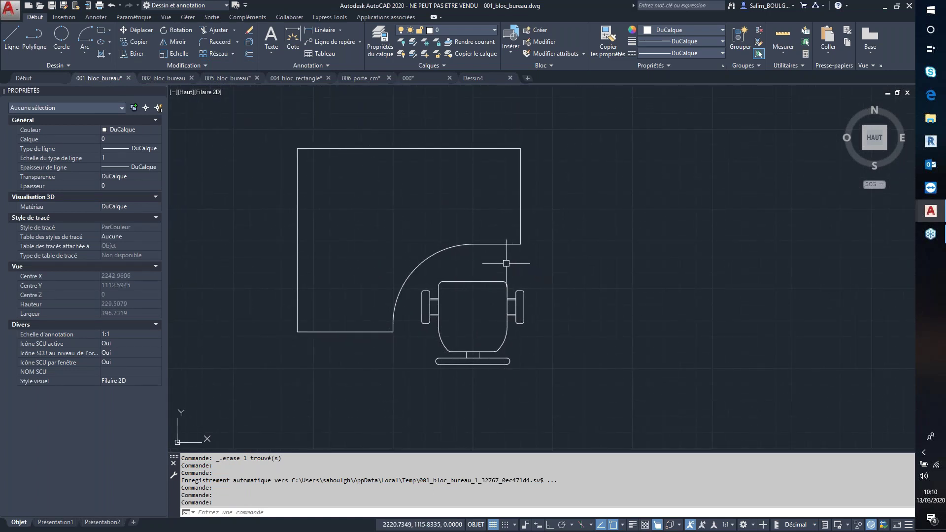
mouse_move(473, 78)
click(485, 79)
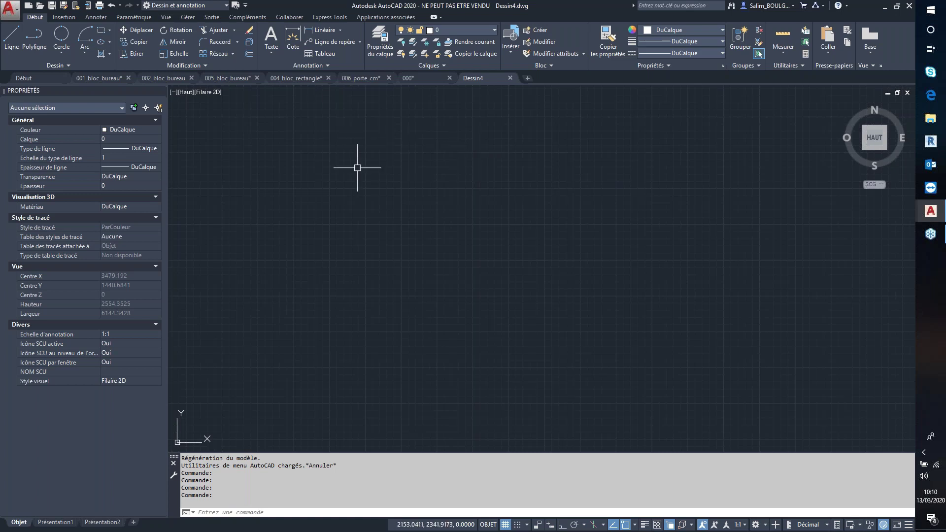
Draw a rectangle and place a copy directly below it, sharing its top edge
click(101, 30)
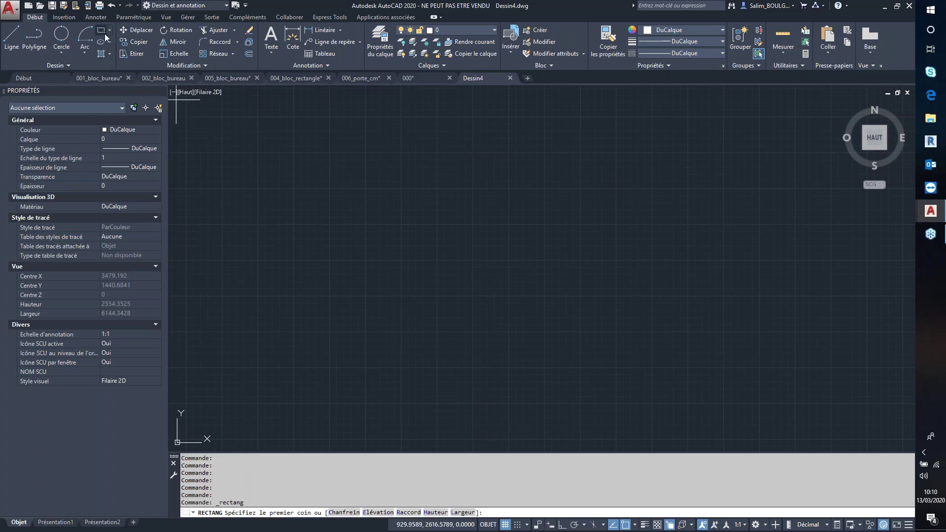
click(289, 154)
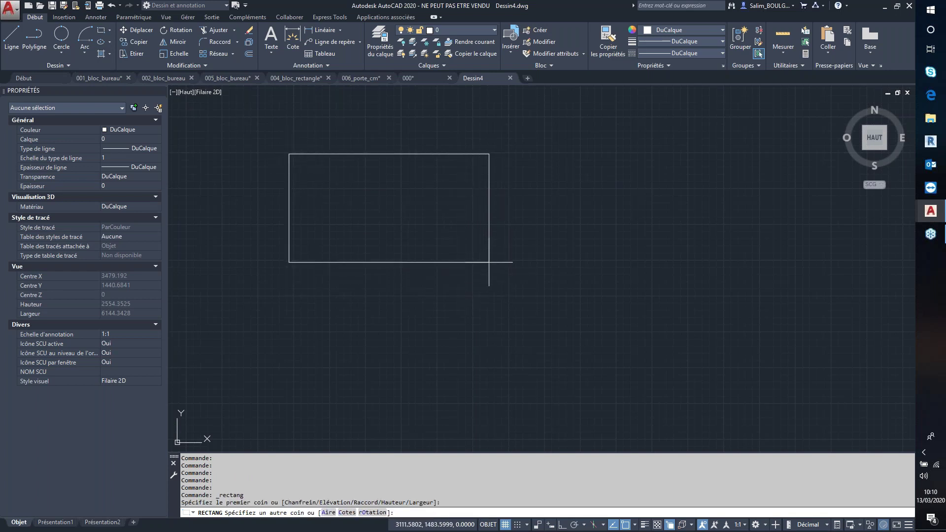
click(489, 261)
click(508, 277)
click(460, 239)
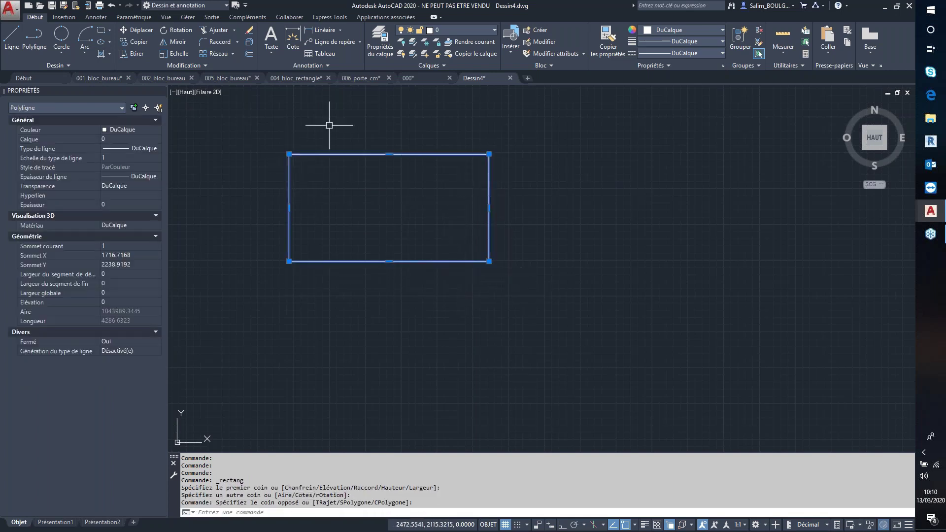
click(136, 41)
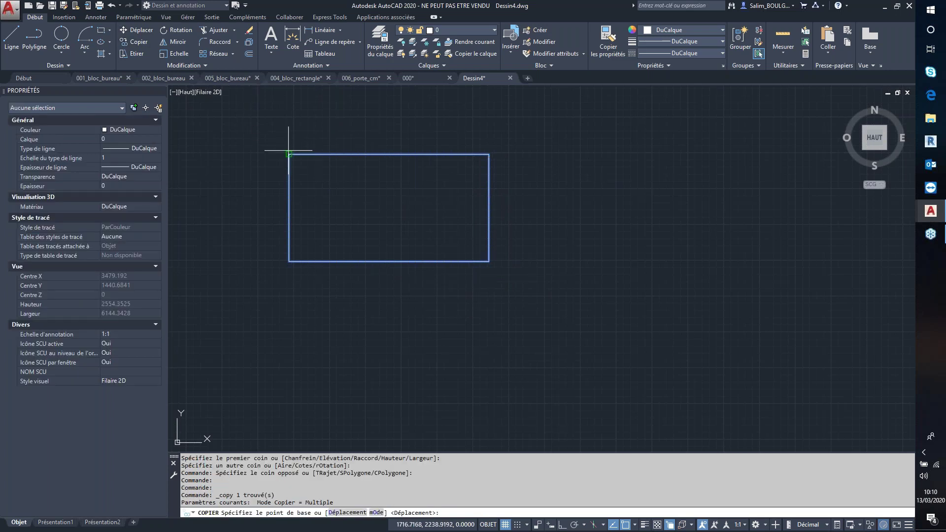
click(289, 154)
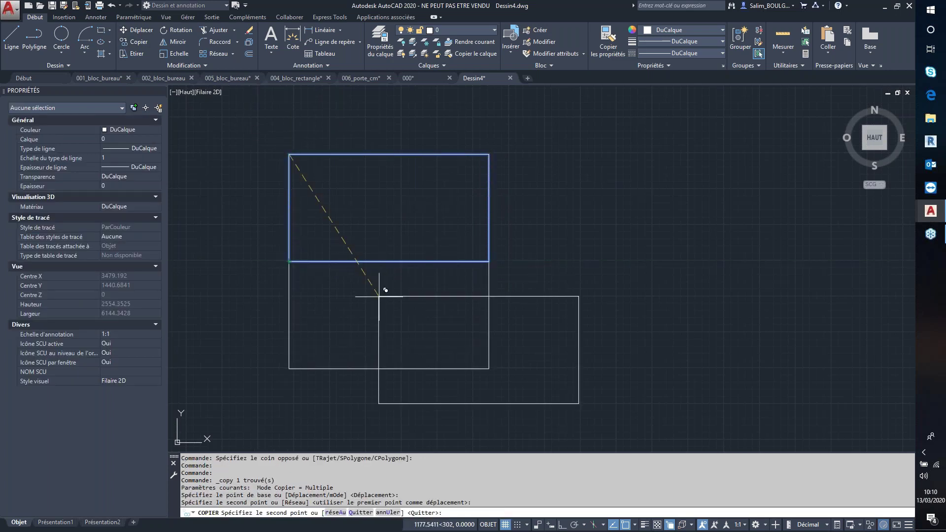
click(289, 261)
key(Escape)
Stretch the lower rectangle's bottom edge downward to make it taller
middle_drag(412, 376, 433, 310)
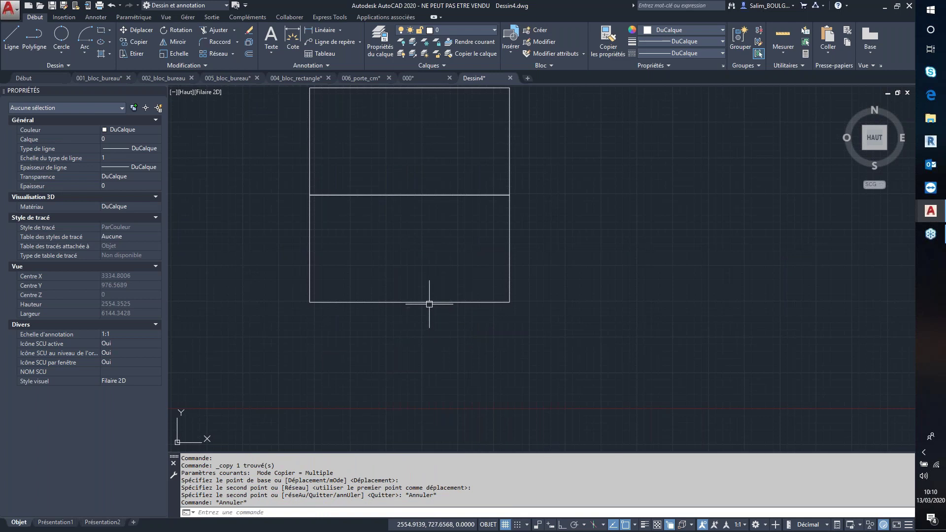
click(421, 303)
click(409, 302)
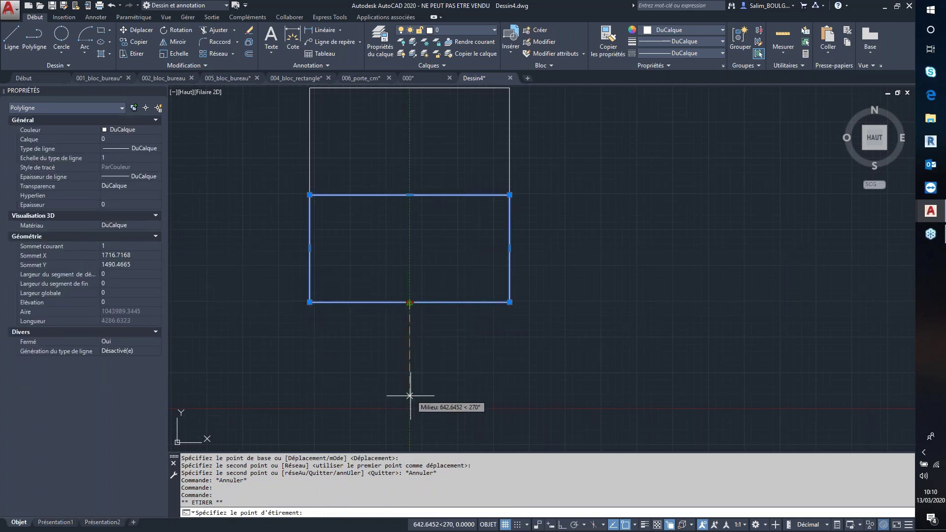
click(409, 400)
middle_drag(438, 297, 439, 320)
key(Escape)
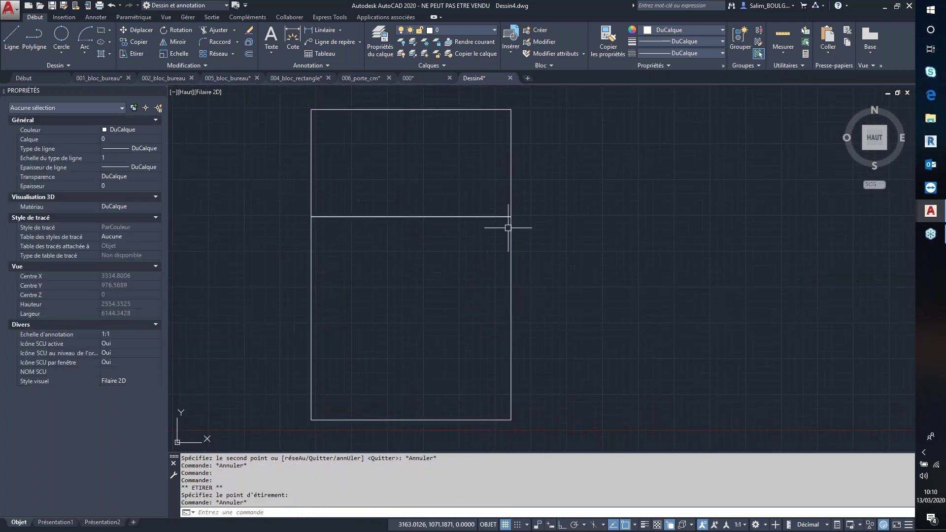
scroll(434, 197, down, 2)
Draw a test outer rectangle around both rectangles, then erase it
click(101, 30)
click(341, 132)
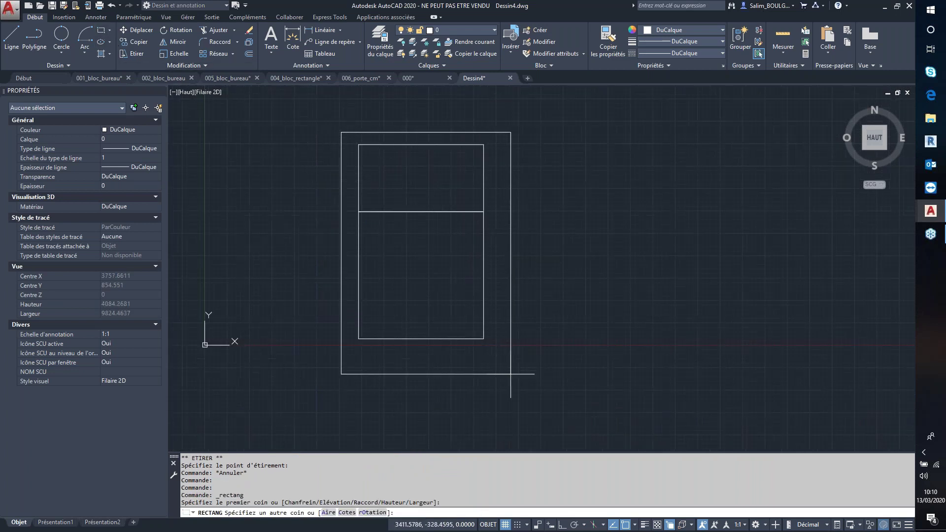
click(499, 361)
key(Escape)
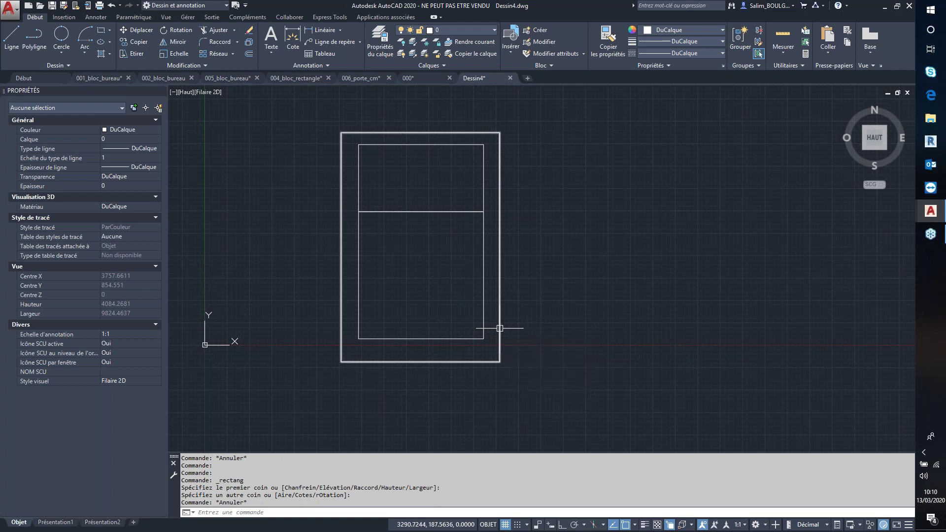
click(499, 328)
key(Delete)
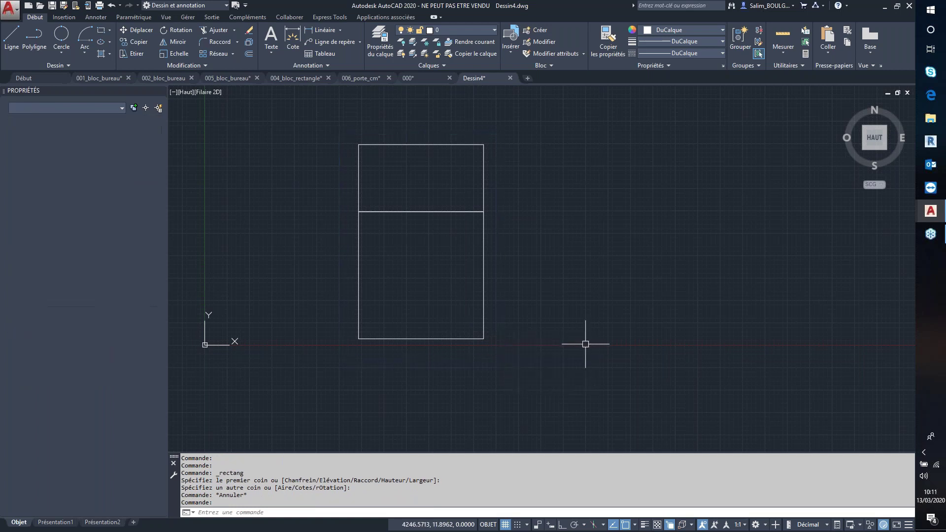
scroll(462, 188, up, 2)
middle_drag(463, 188, 496, 186)
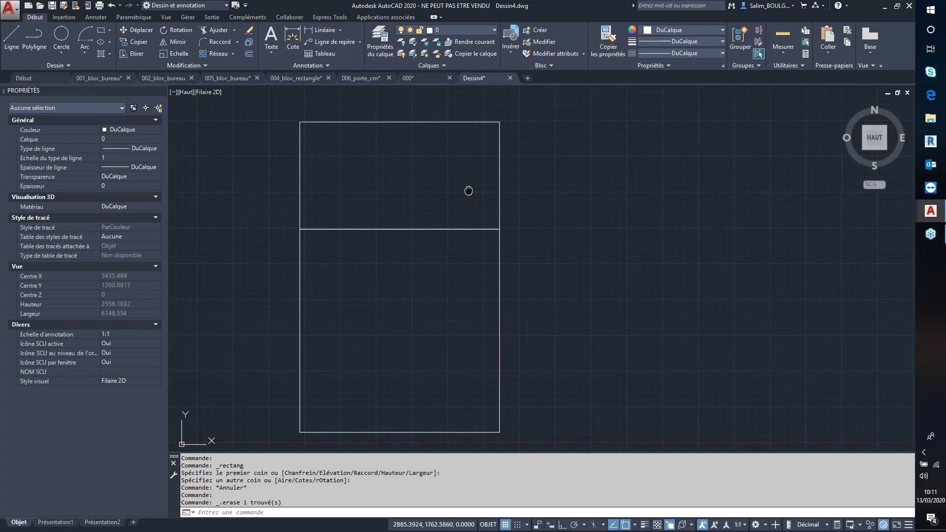
Place a multiline text label 'Memoire' inside the upper rectangle
click(95, 17)
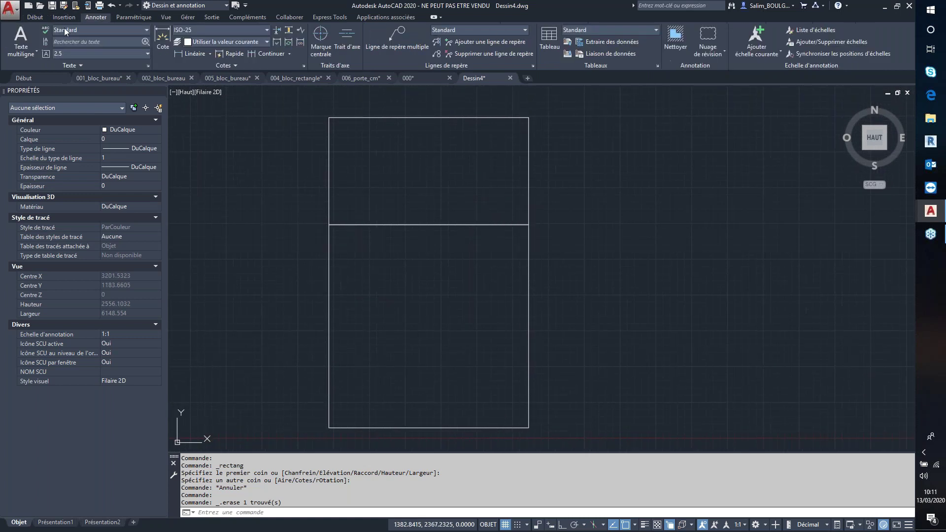
click(21, 38)
click(376, 160)
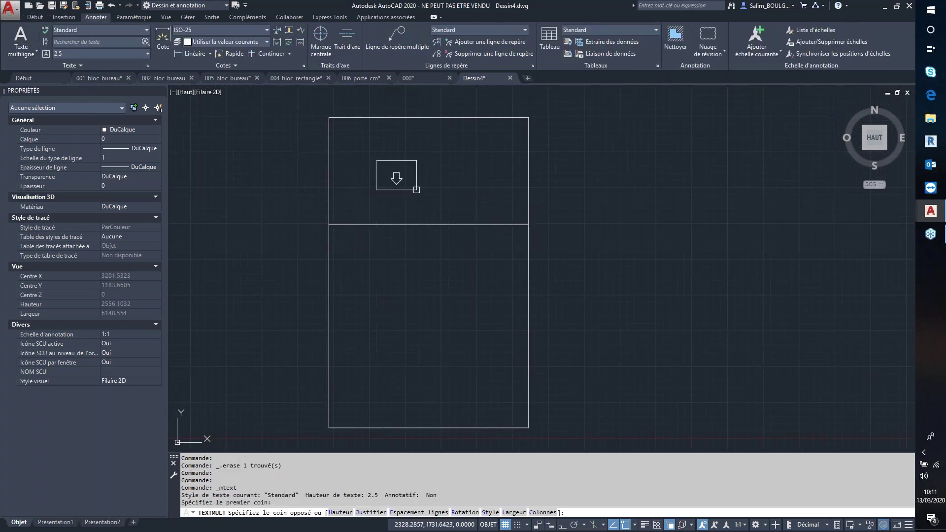
click(497, 202)
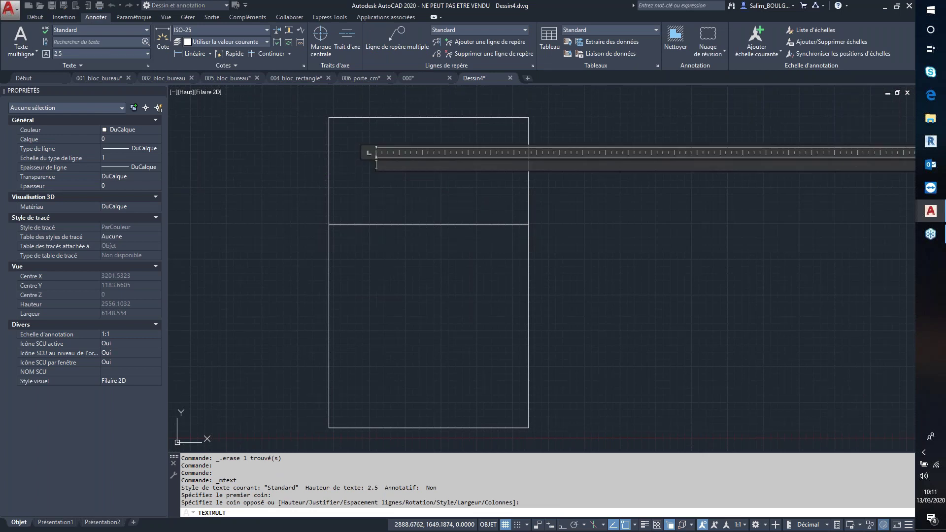
text(Meubles)
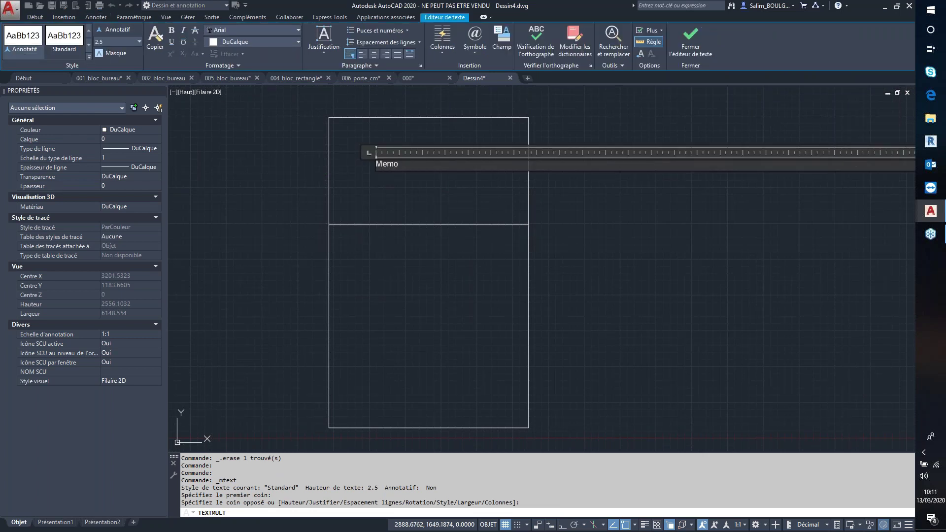
click(460, 184)
Set the Memoire text height to 25 in Properties
scroll(364, 160, up, 5)
click(465, 160)
click(114, 283)
text(25)
key(Tab)
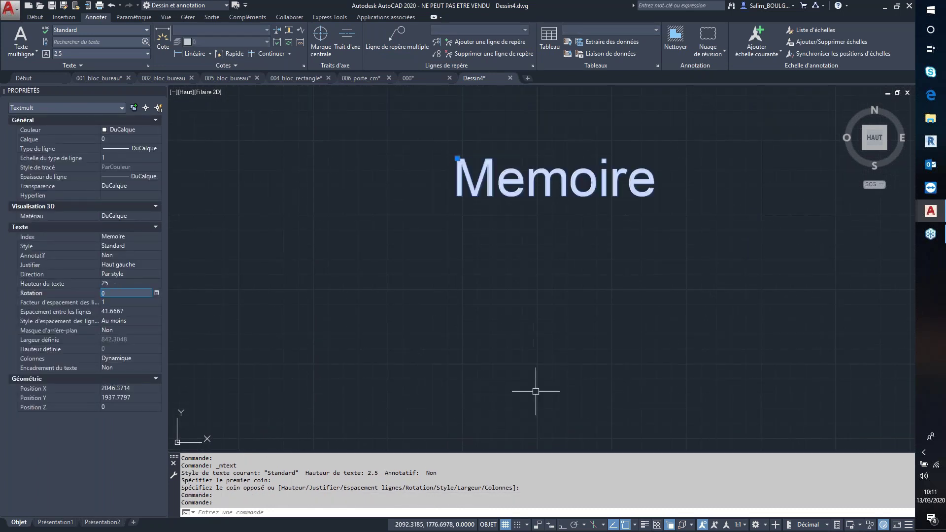
key(Escape)
scroll(461, 338, down, 5)
middle_drag(462, 338, 424, 214)
scroll(422, 219, down, 2)
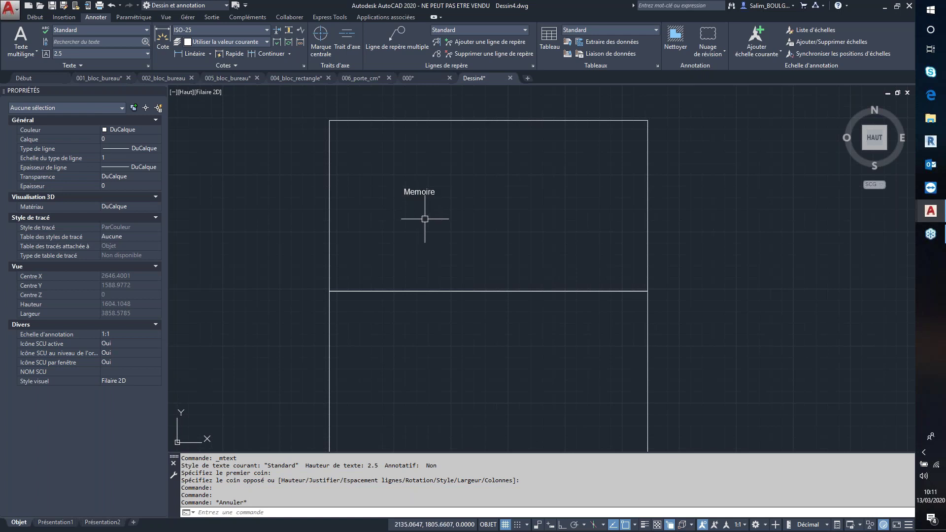
Copy the Memoire label into the lower rectangle and change it to 'Dessin'
click(419, 191)
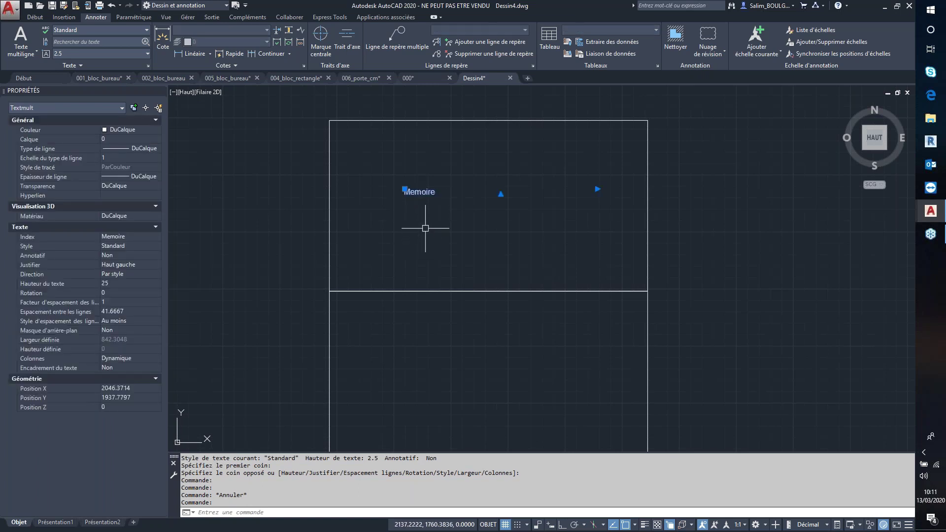
key(ctrl+c)
key(ctrl+v)
key(Escape)
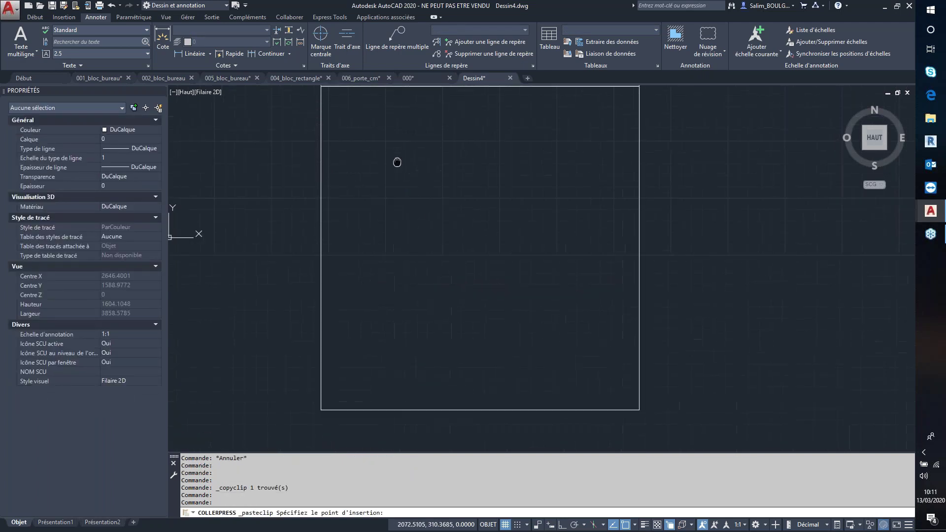
double_click(431, 214)
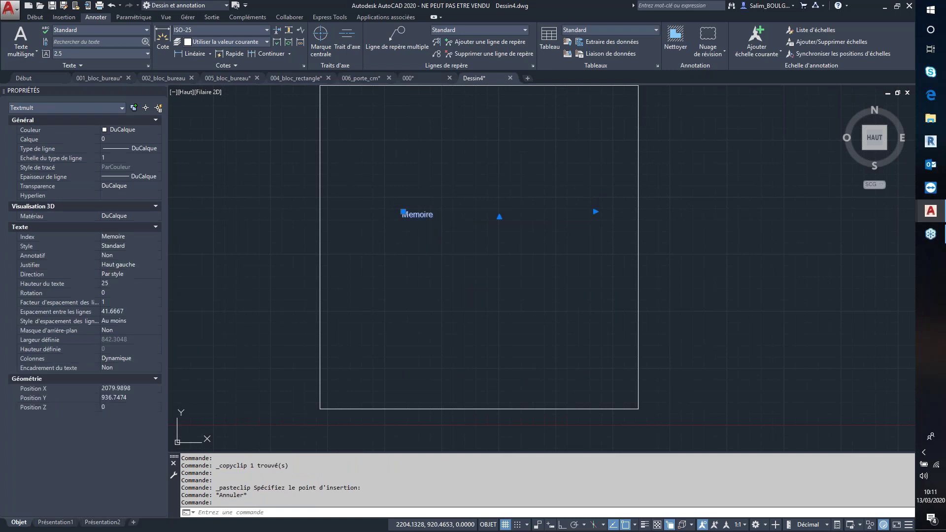
text(Dessin)
click(350, 246)
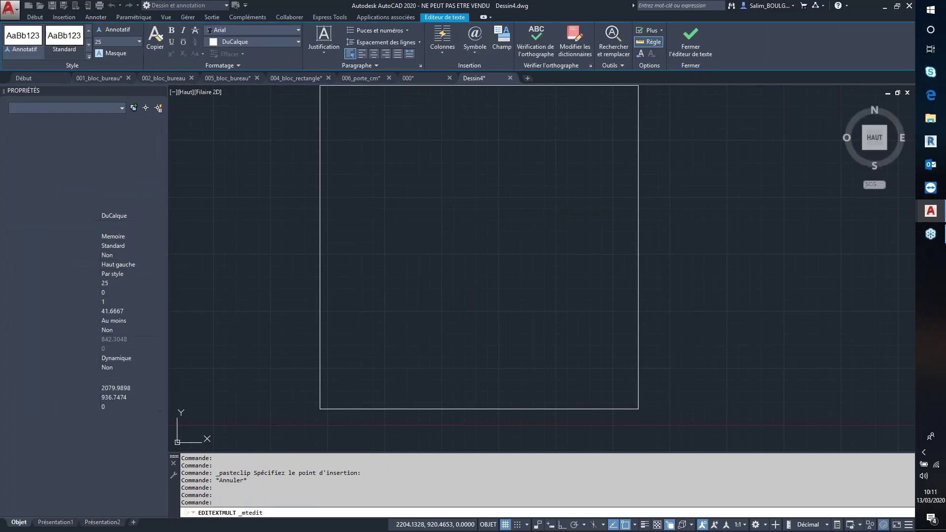
Crossing-select both rectangles with their labels and delete them
scroll(414, 219, down, 2)
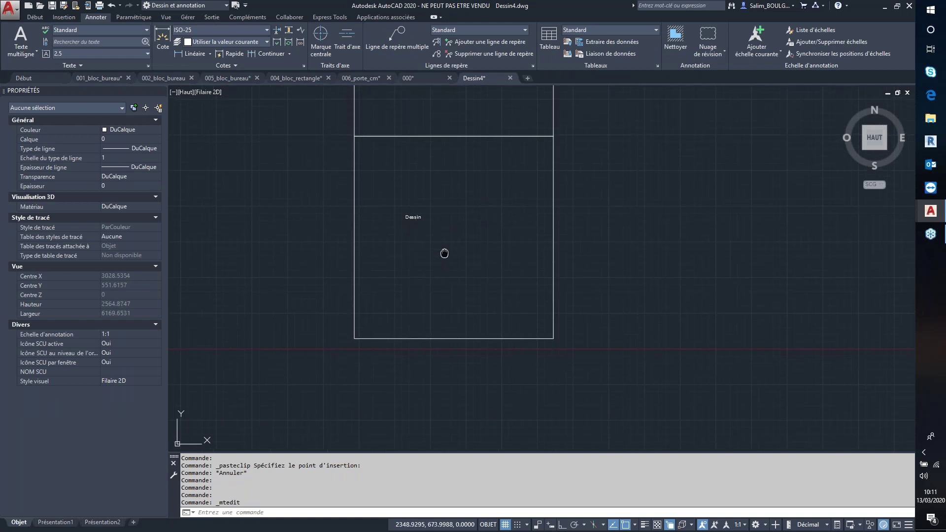
mouse_move(444, 247)
middle_down()
mouse_move(444, 277)
mouse_move(425, 300)
middle_up()
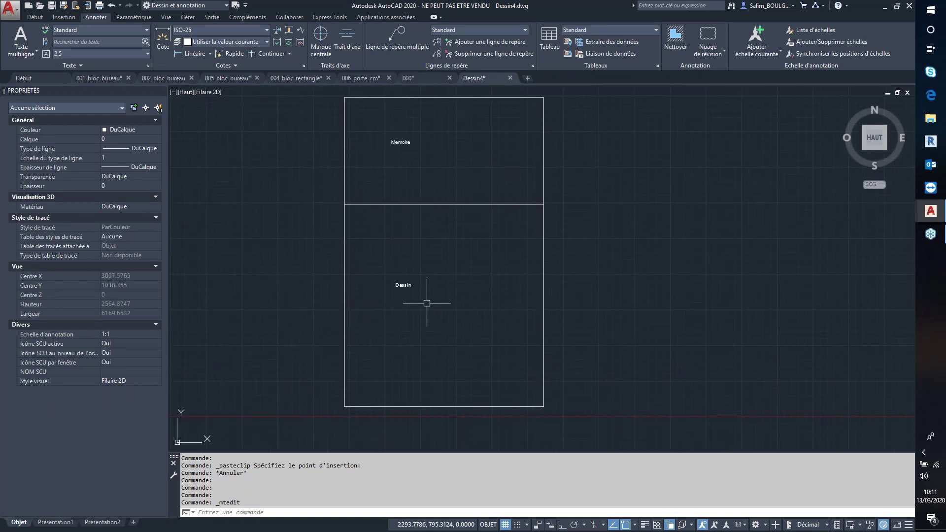
scroll(427, 302, down, 2)
click(537, 155)
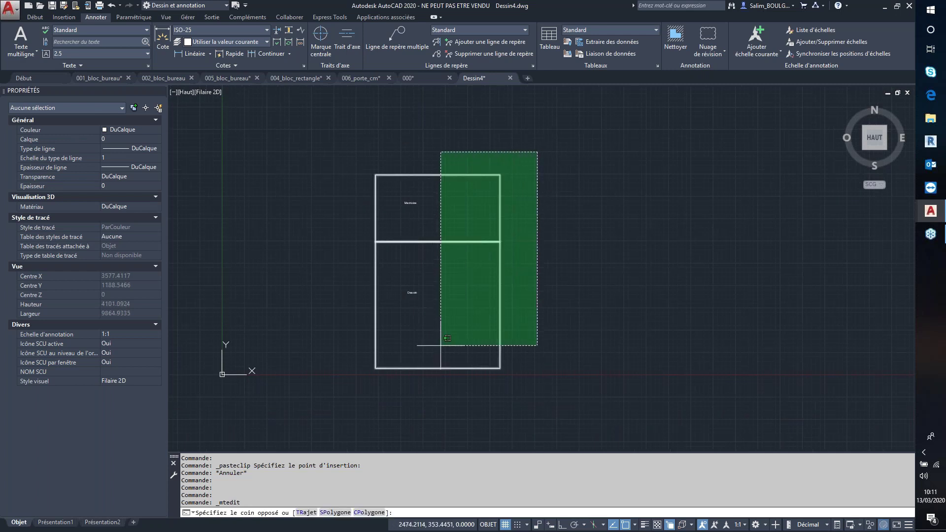
click(288, 406)
key(Delete)
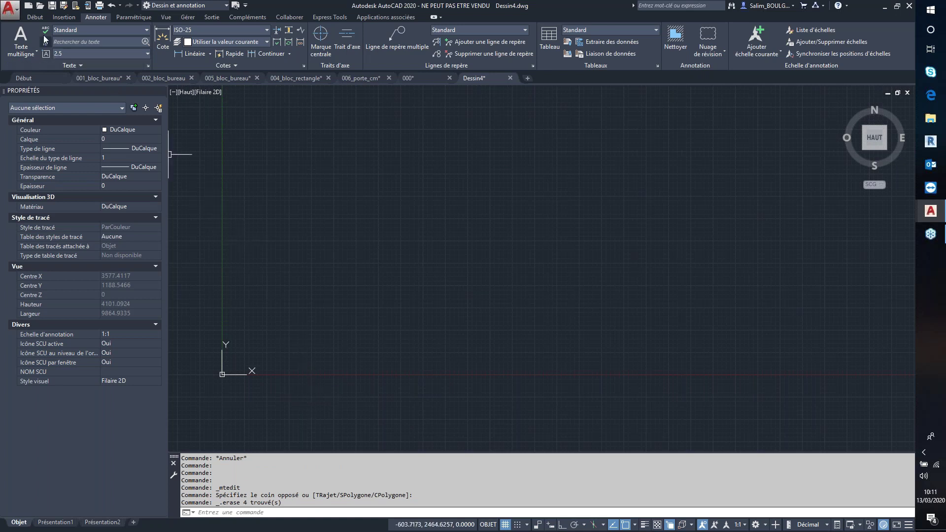
click(37, 19)
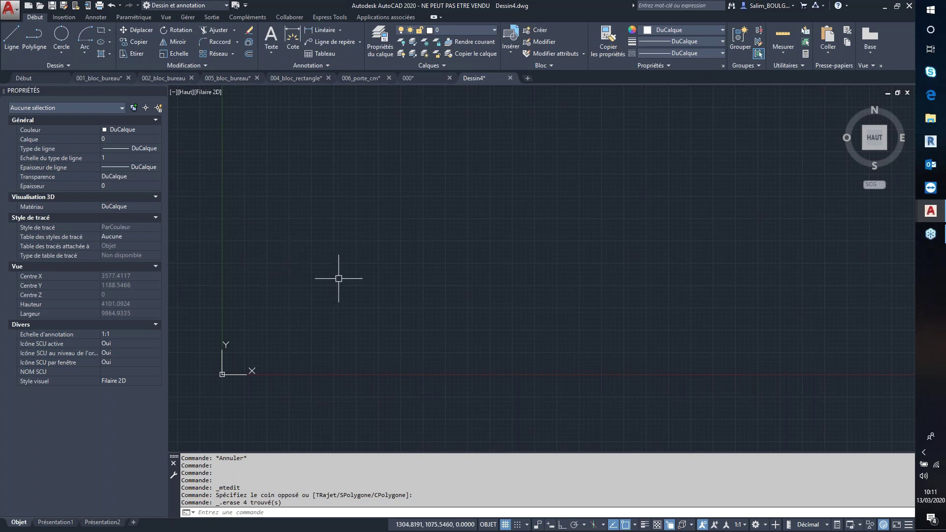
Start a rectangle sized by dimensions: length 500, width 200
click(101, 31)
click(294, 318)
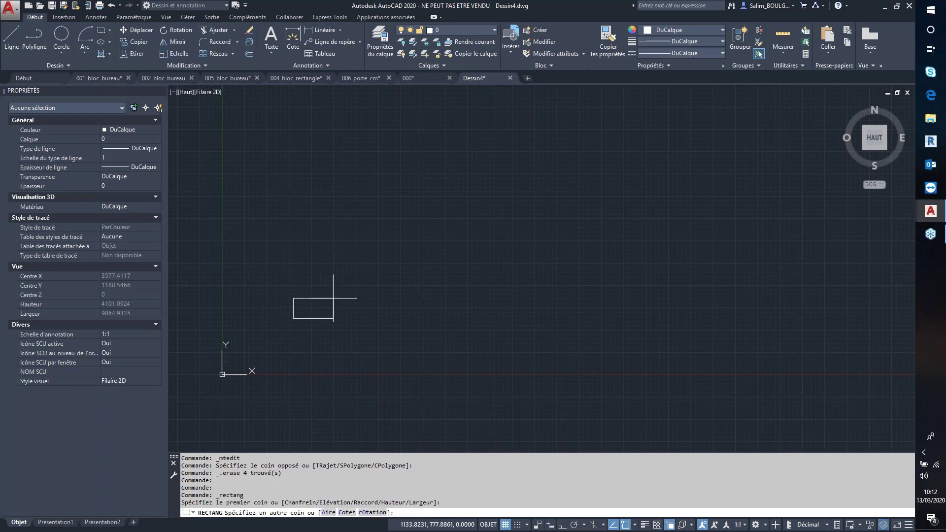
text(c)
key(Return)
text(500)
key(Return)
text(200)
key(Return)
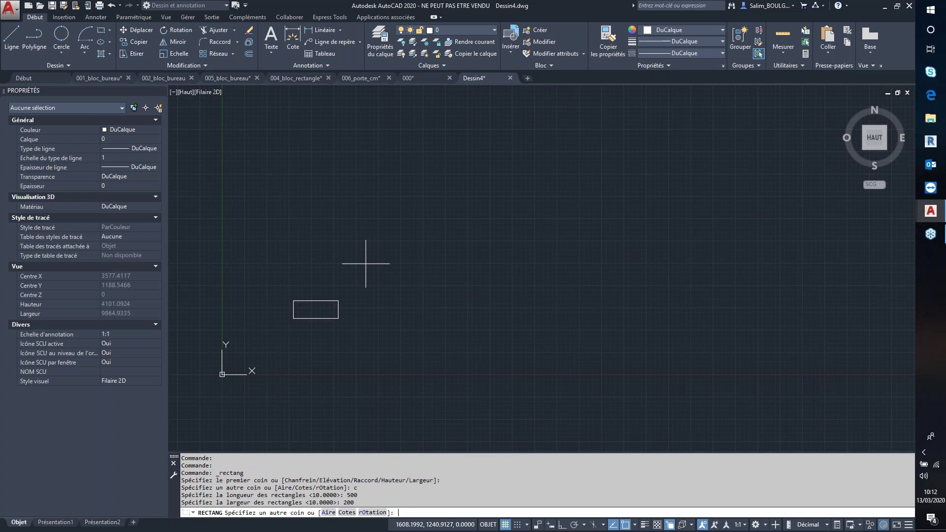
Place the 500 by 200 rectangle, select it, and start a new block definition
scroll(322, 301, up, 4)
middle_drag(322, 301, 448, 261)
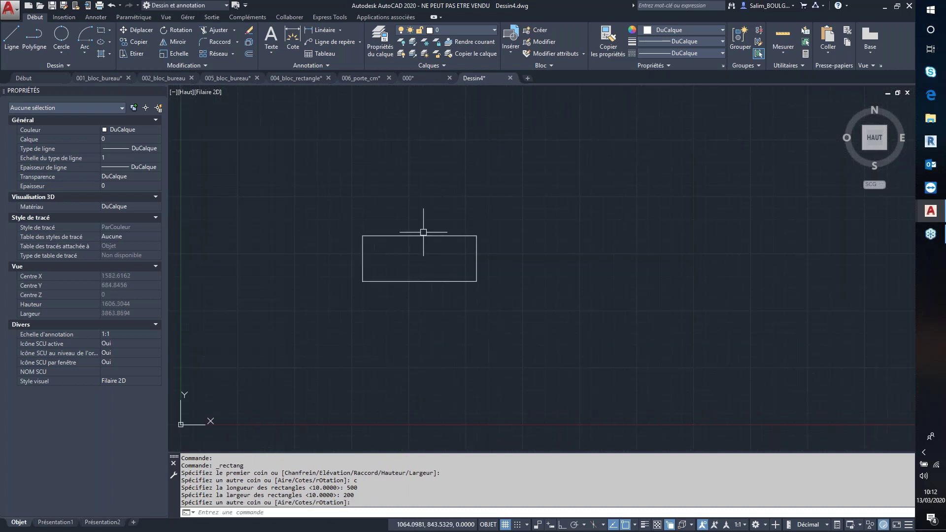
click(504, 210)
click(463, 236)
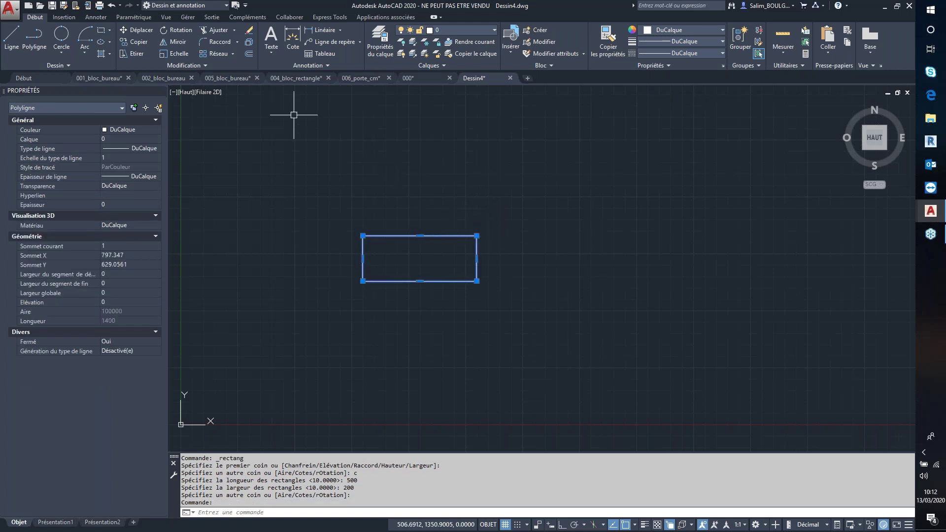
click(65, 17)
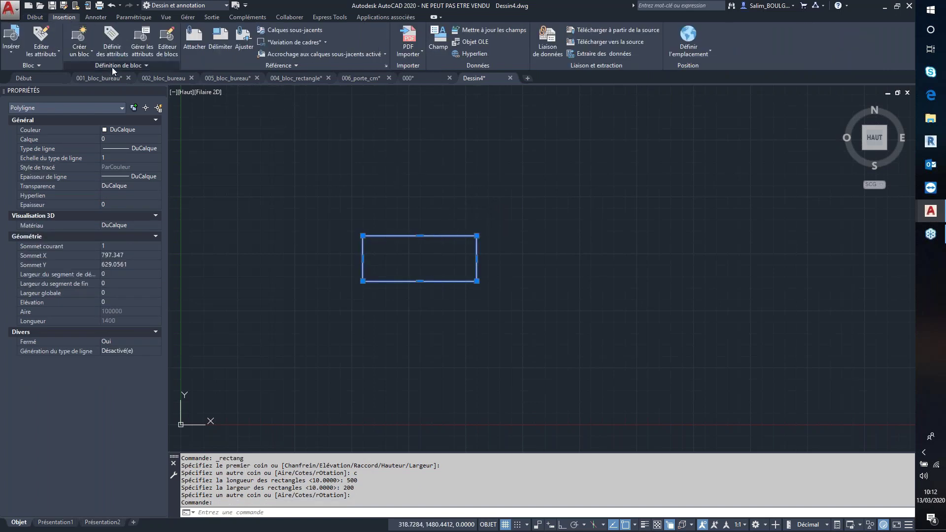
click(80, 37)
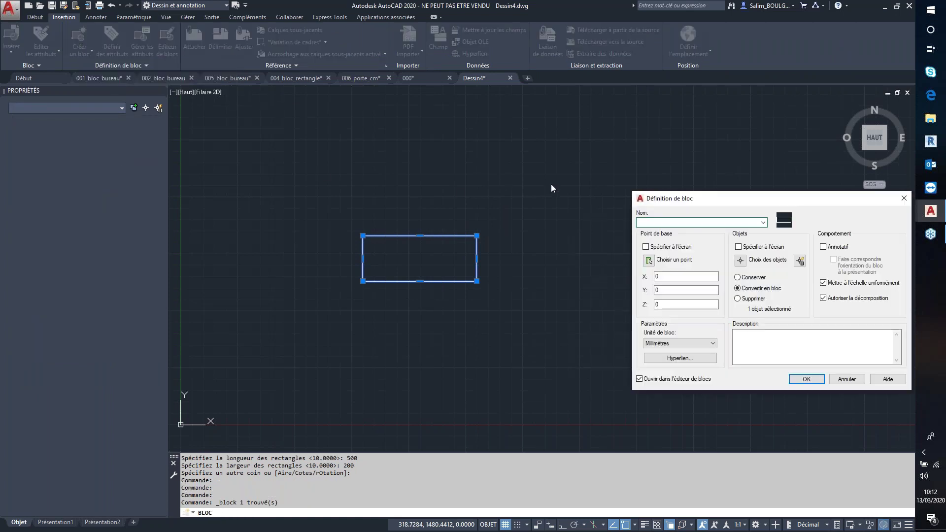
drag(699, 199, 544, 169)
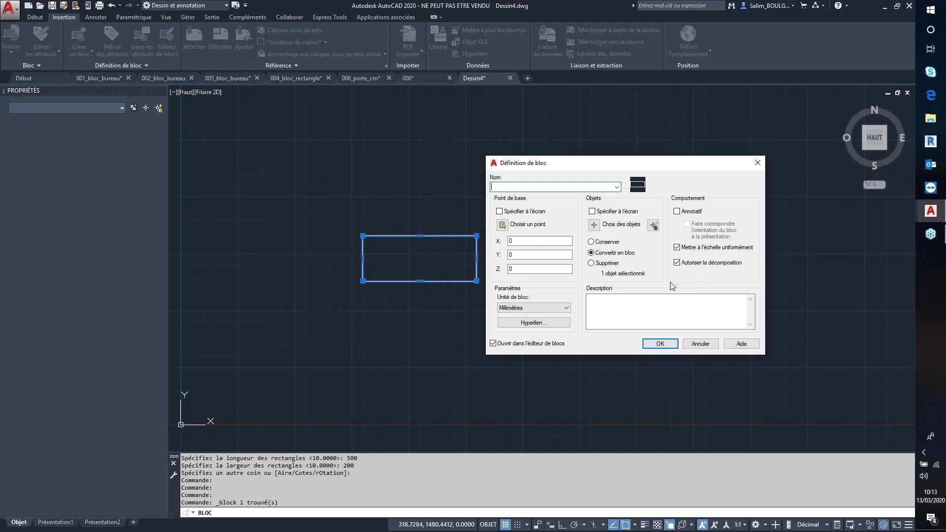
click(634, 301)
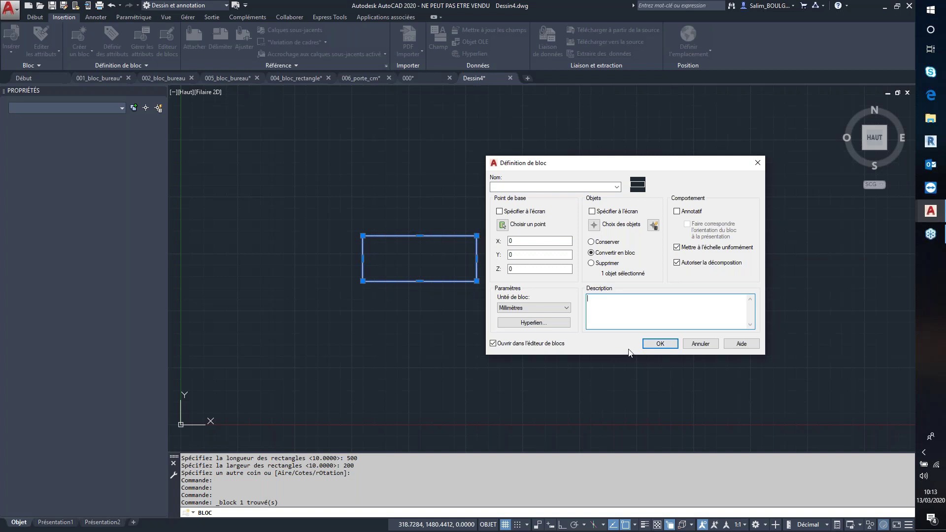
click(702, 345)
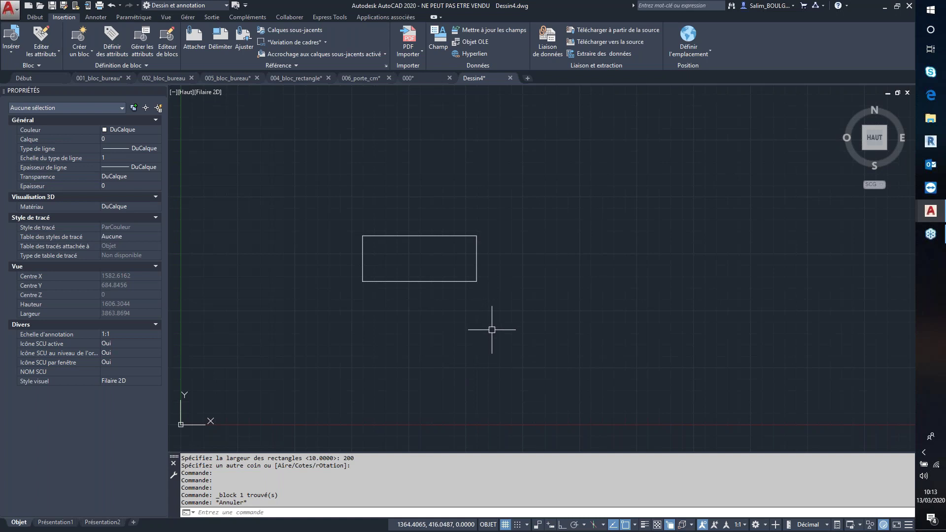
Define block 'rectangle' with base at the rectangle's bottom-left corner, containing the rectangle
text(B)
key(Return)
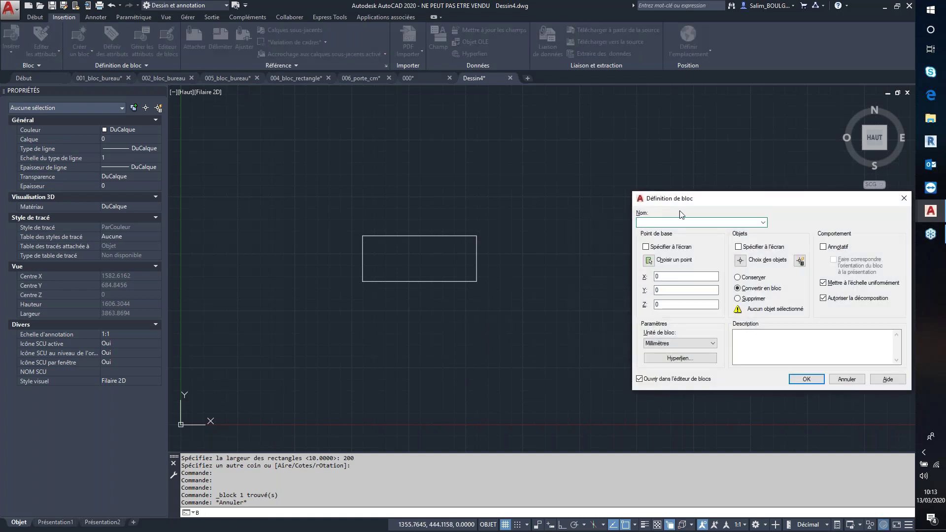
drag(691, 199, 559, 150)
text(rectangle)
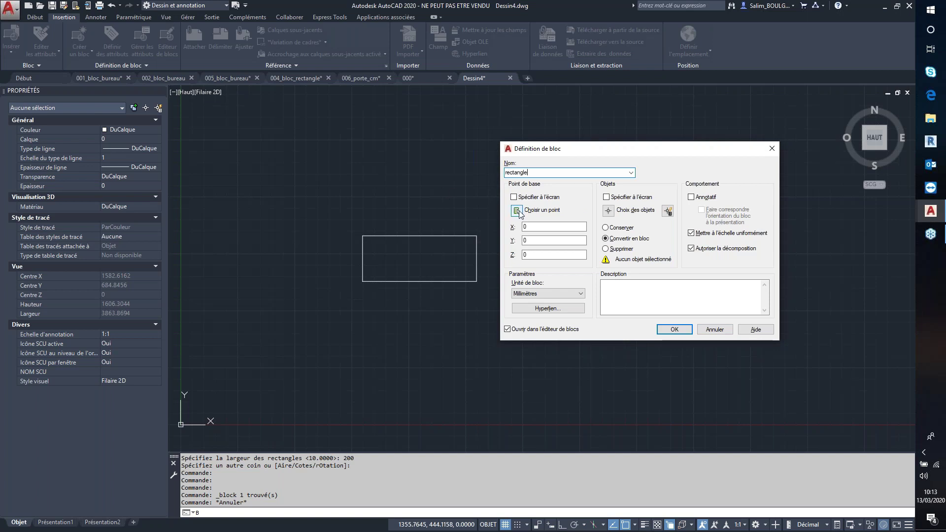
click(517, 212)
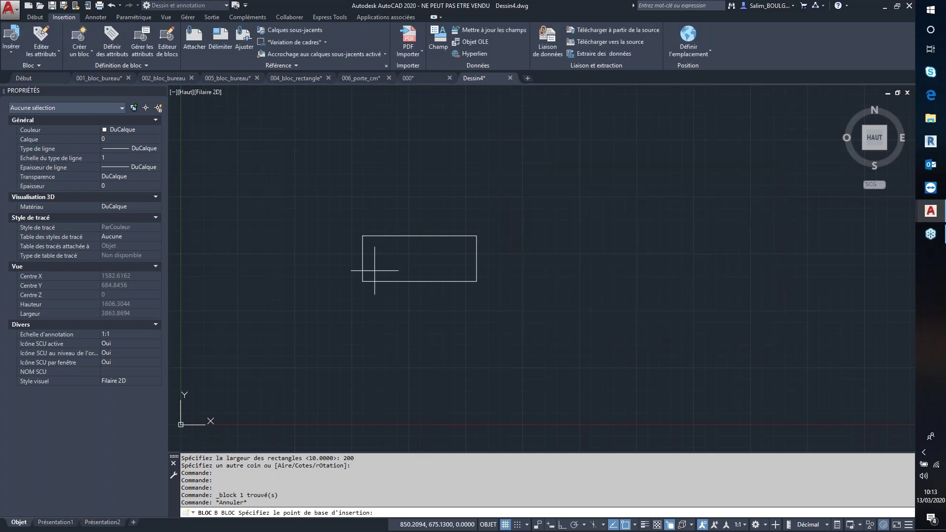
click(363, 281)
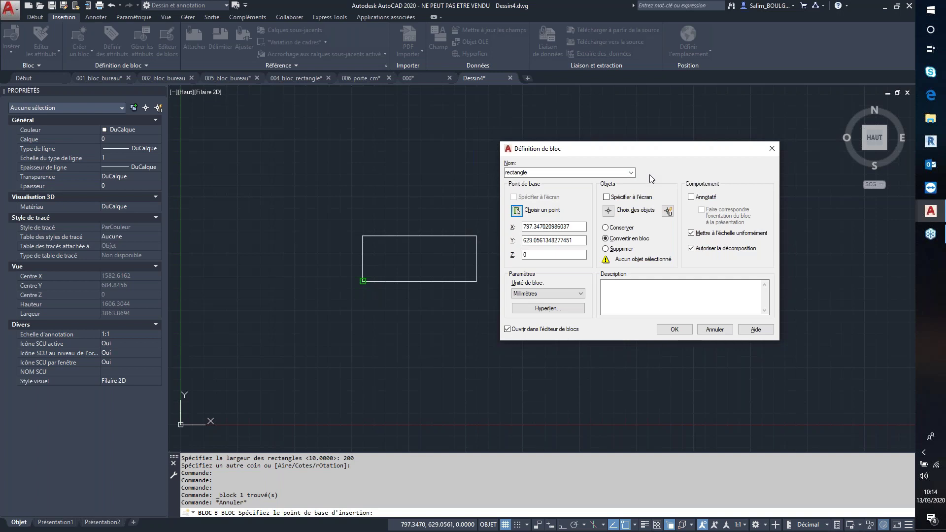
click(608, 210)
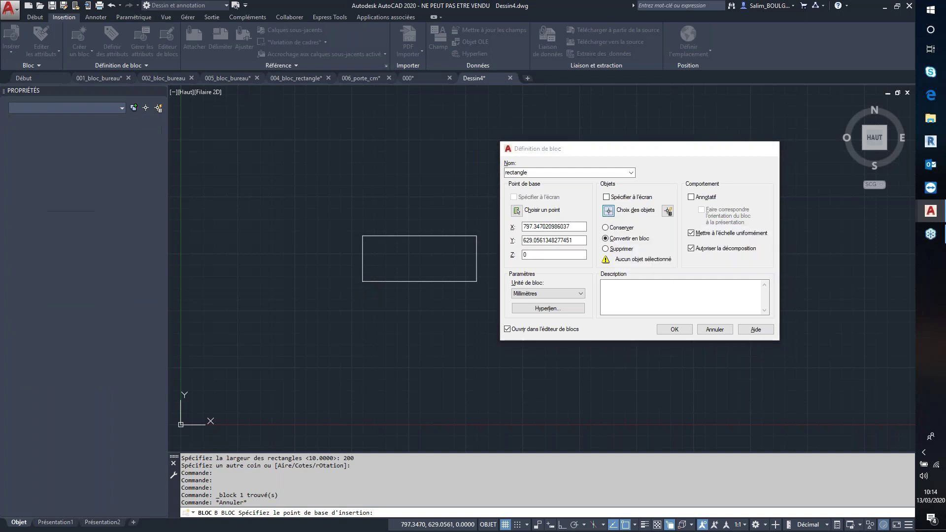
click(527, 192)
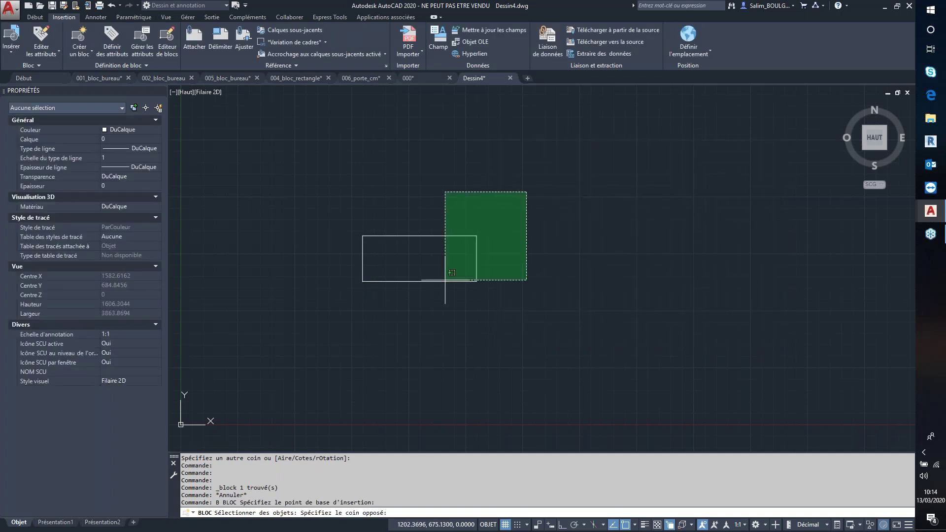
click(318, 331)
key(Return)
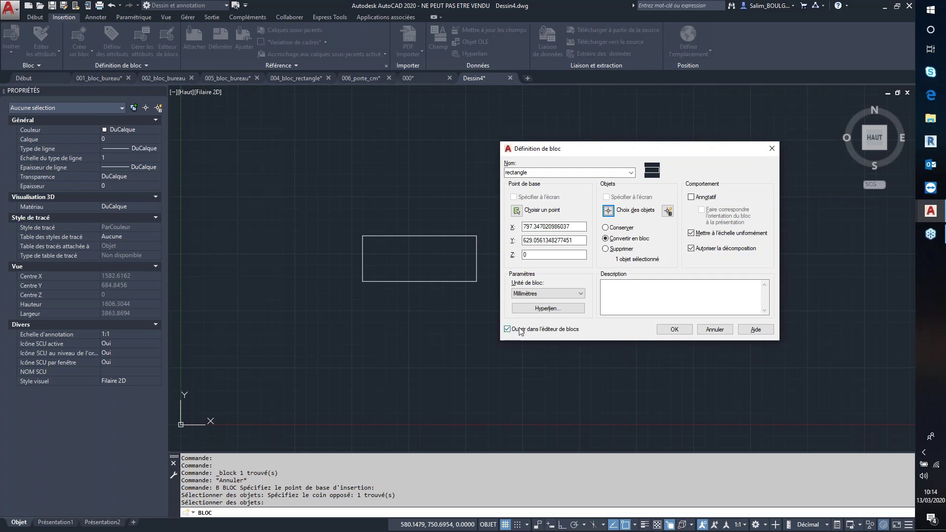
click(674, 329)
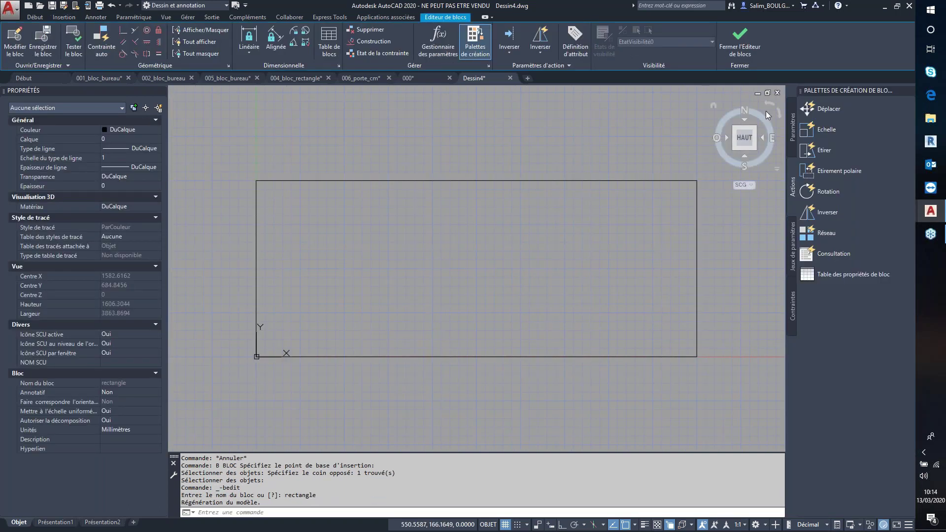
Close the Block Editor, saving changes to 'rectangle', and select the block reference
click(908, 90)
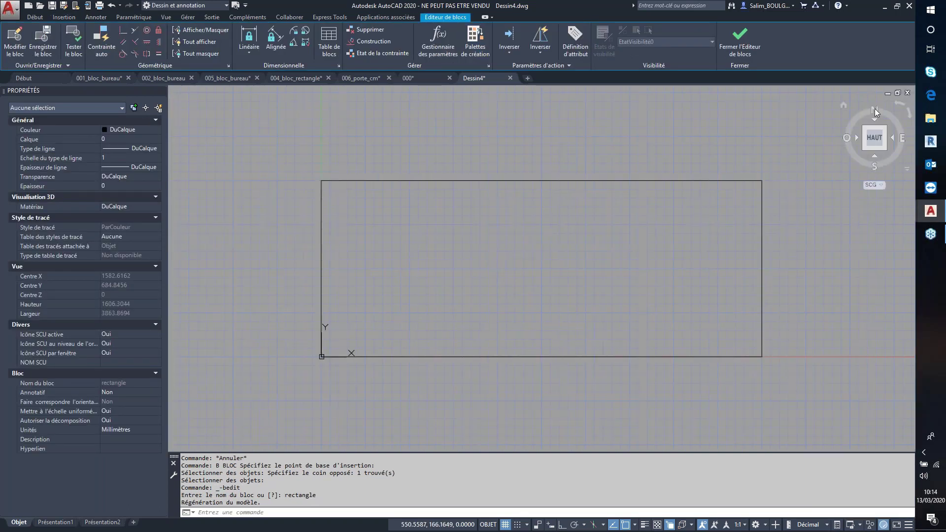
middle_drag(611, 163, 565, 175)
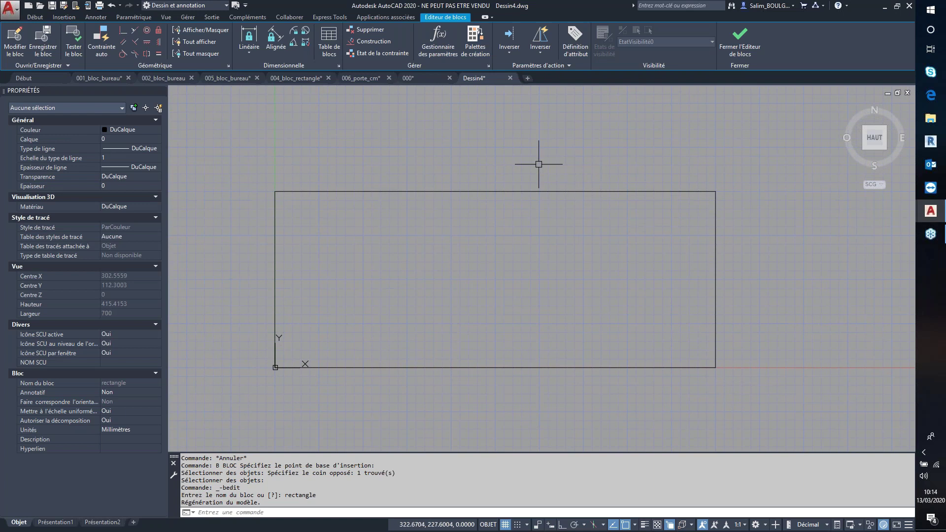
click(480, 53)
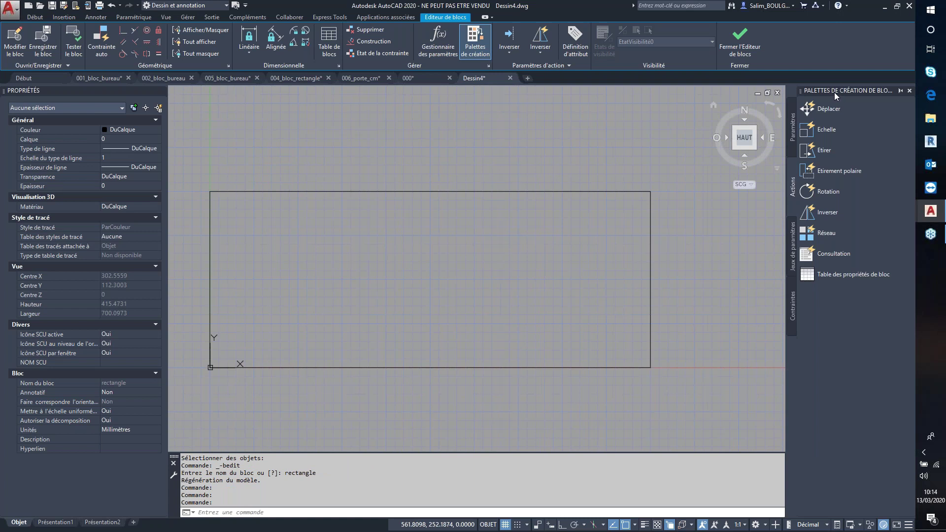
click(909, 91)
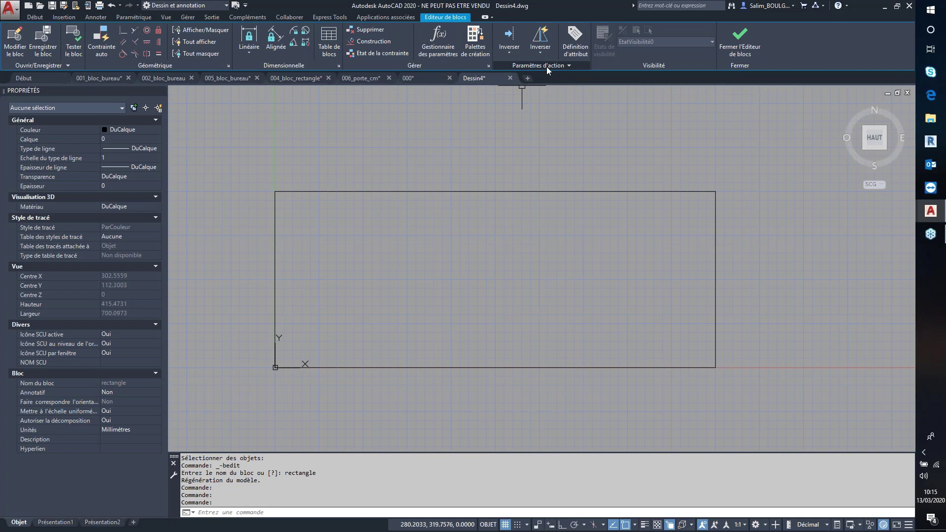
click(743, 45)
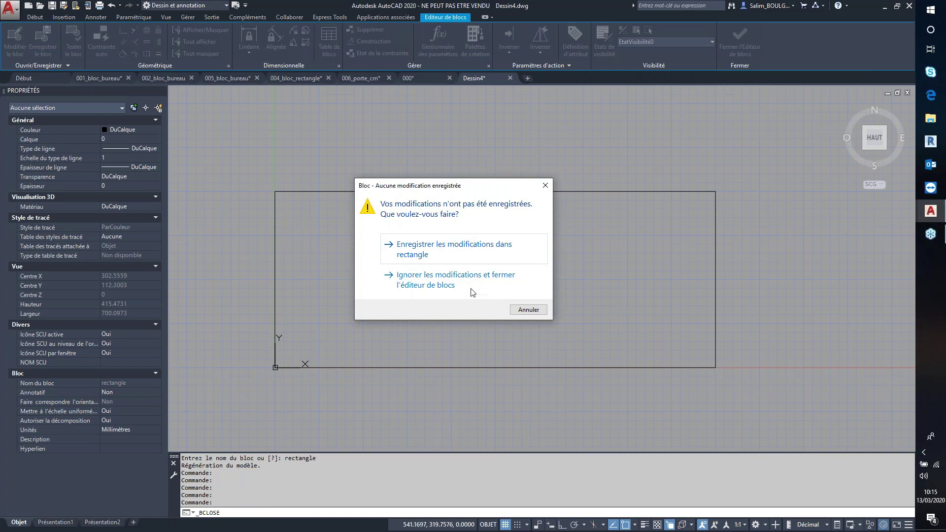
click(447, 249)
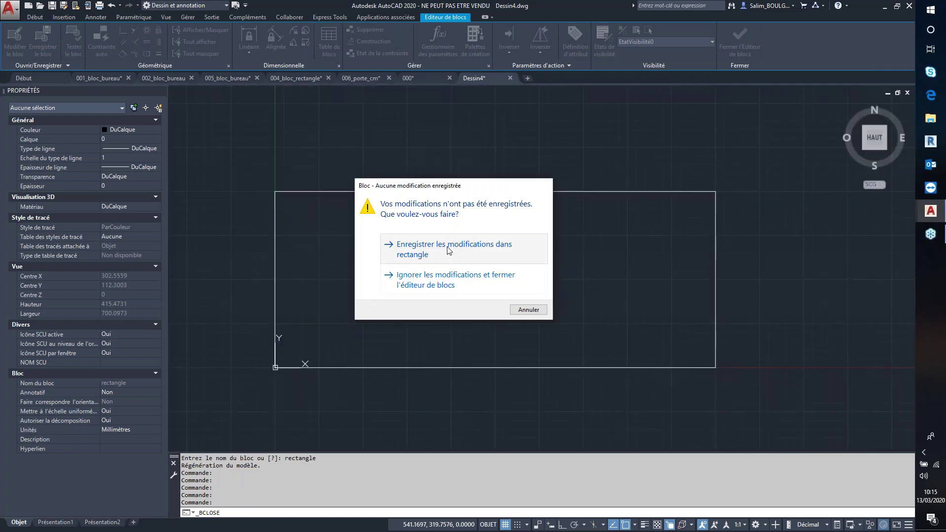
click(437, 236)
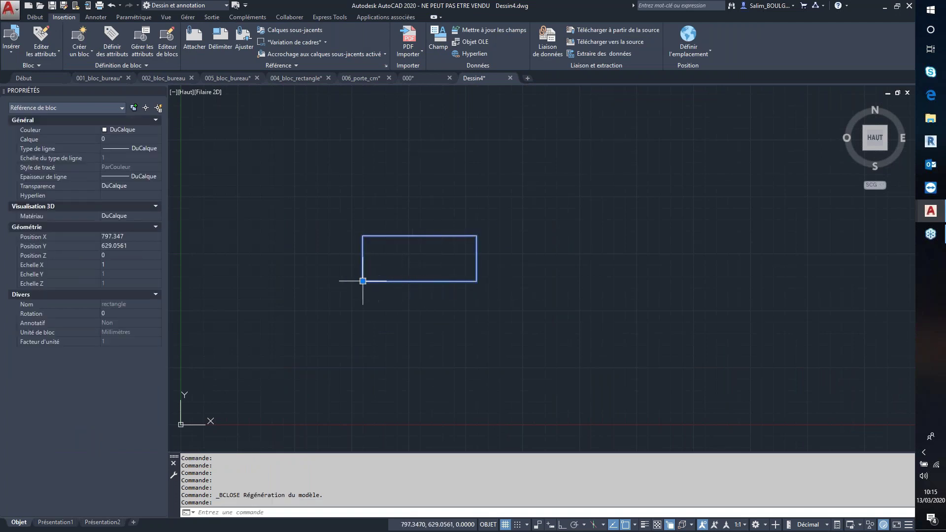
Move the rectangle block higher by its insertion grip
click(362, 281)
click(406, 180)
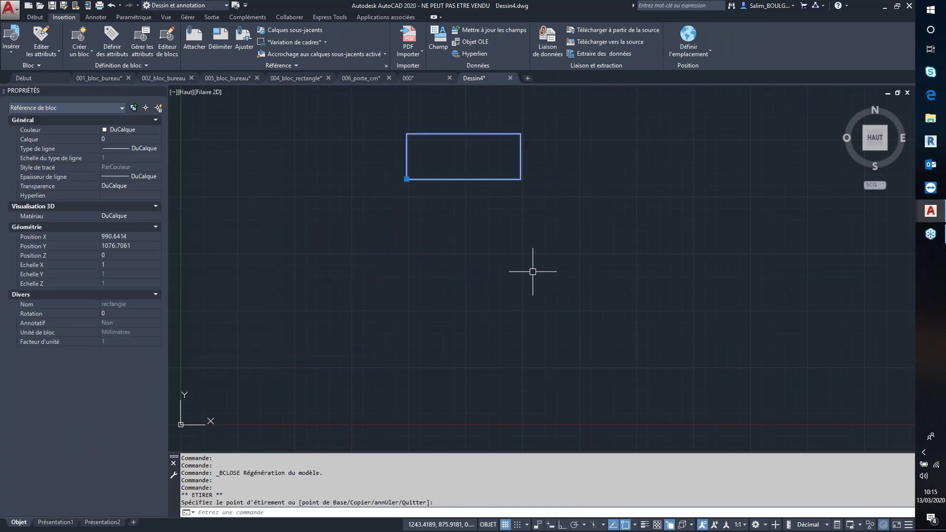
key(Escape)
click(463, 179)
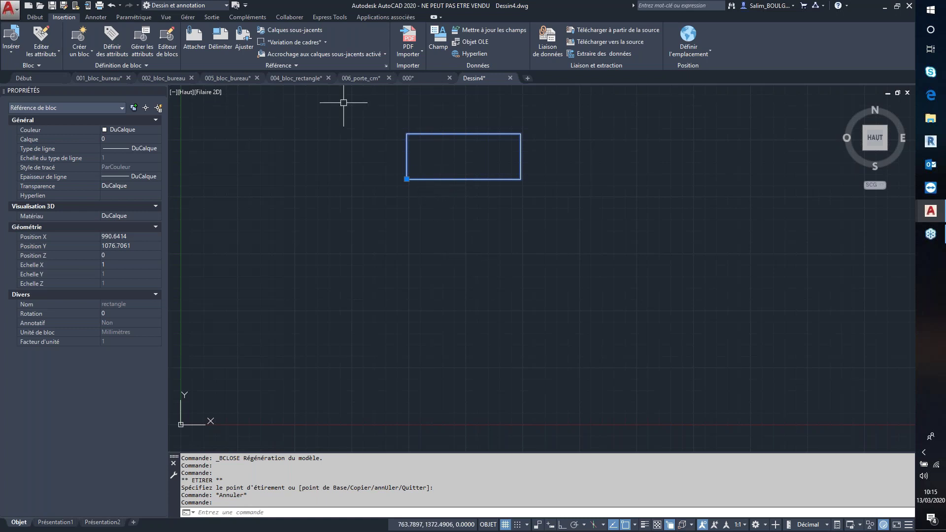
Copy the rectangle block to a spot directly below the original
click(35, 17)
click(140, 44)
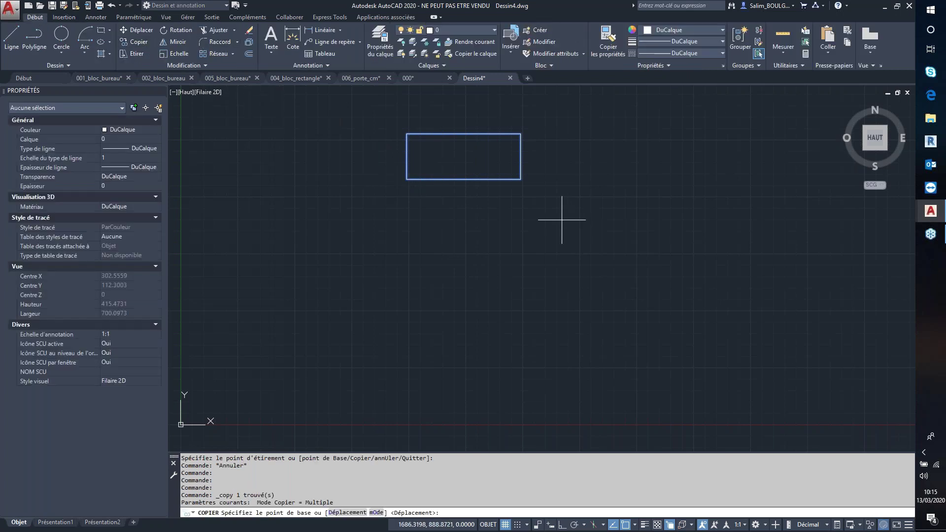
click(407, 179)
click(432, 316)
key(Escape)
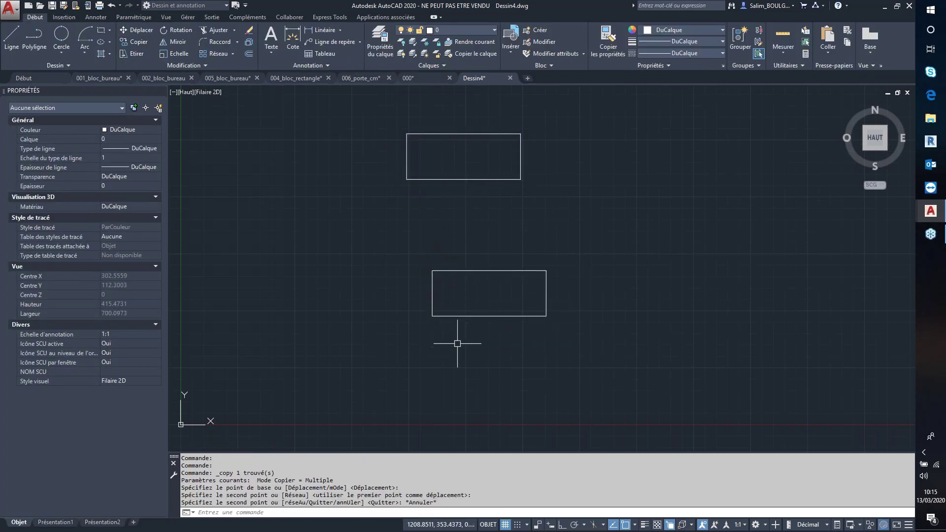
Explode the lower copy into plain geometry, then window-select both rectangles
click(477, 316)
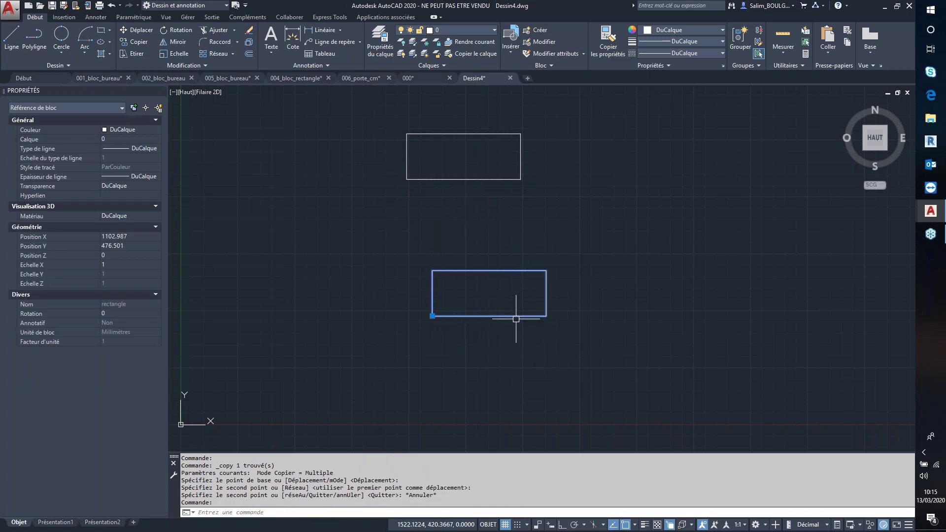
click(249, 46)
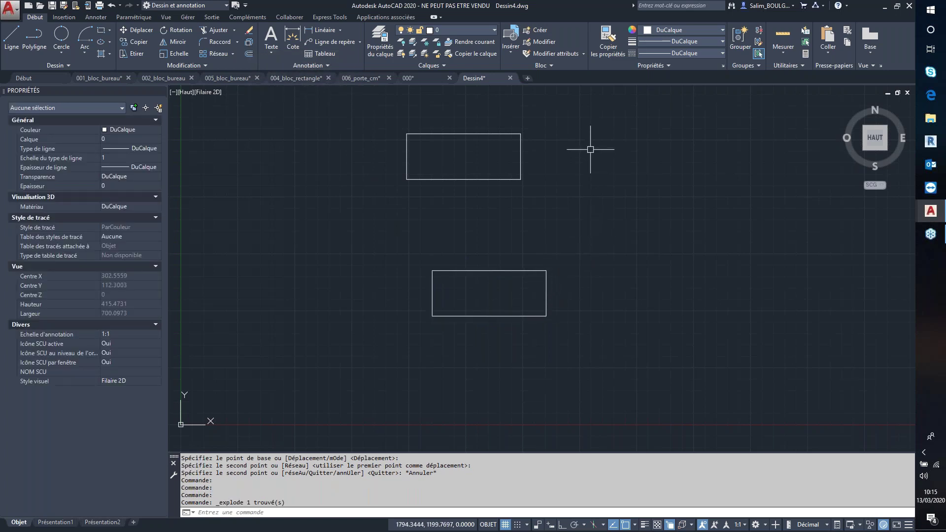
click(597, 109)
click(324, 345)
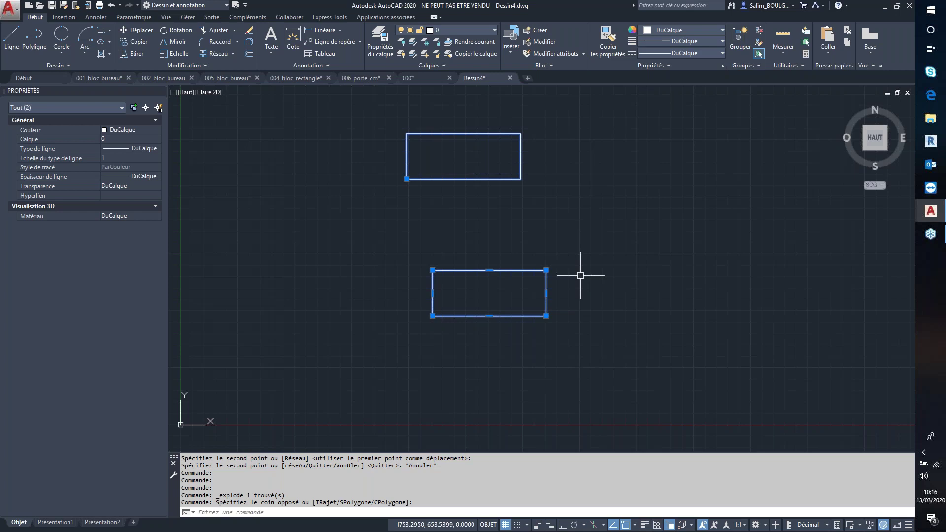
key(Escape)
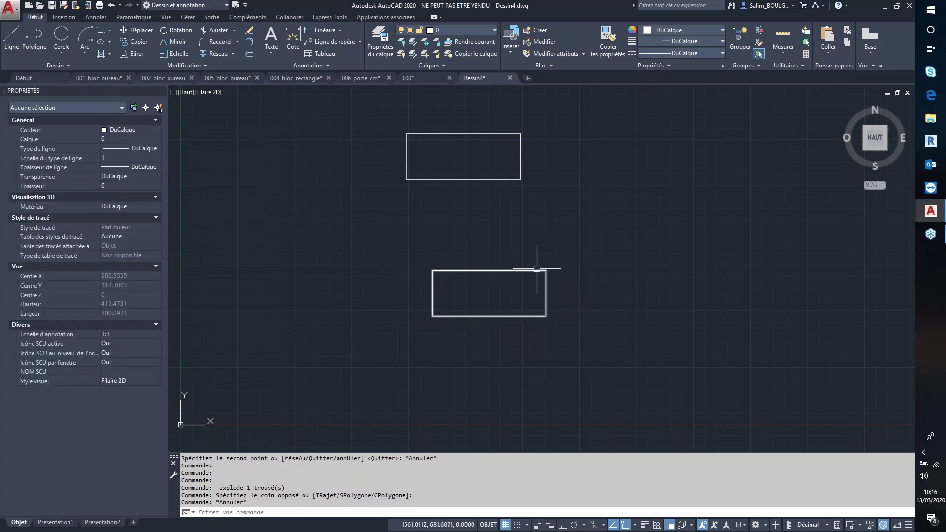
Erase the lower exploded rectangle
click(568, 239)
click(386, 353)
key(Delete)
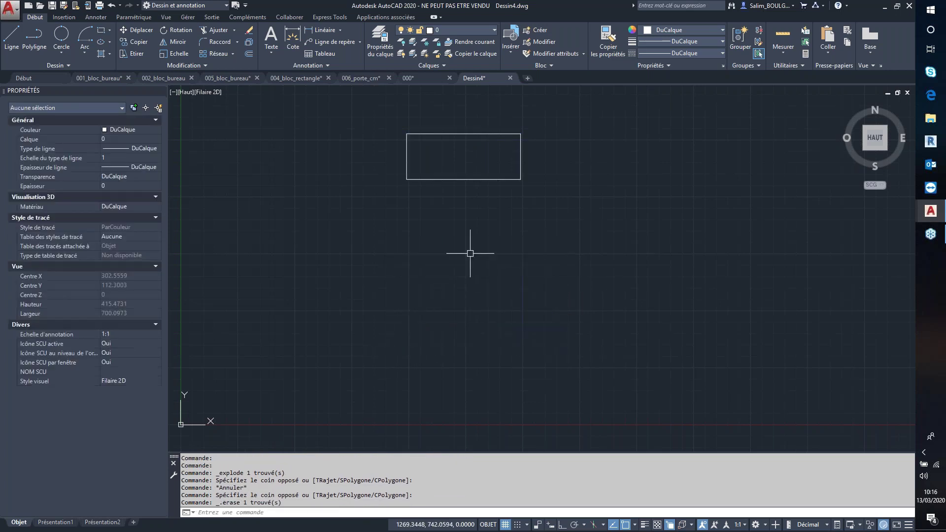
middle_drag(459, 176, 374, 253)
Copy the rectangle block to five spots: top, right, lower right, bottom, left
click(373, 254)
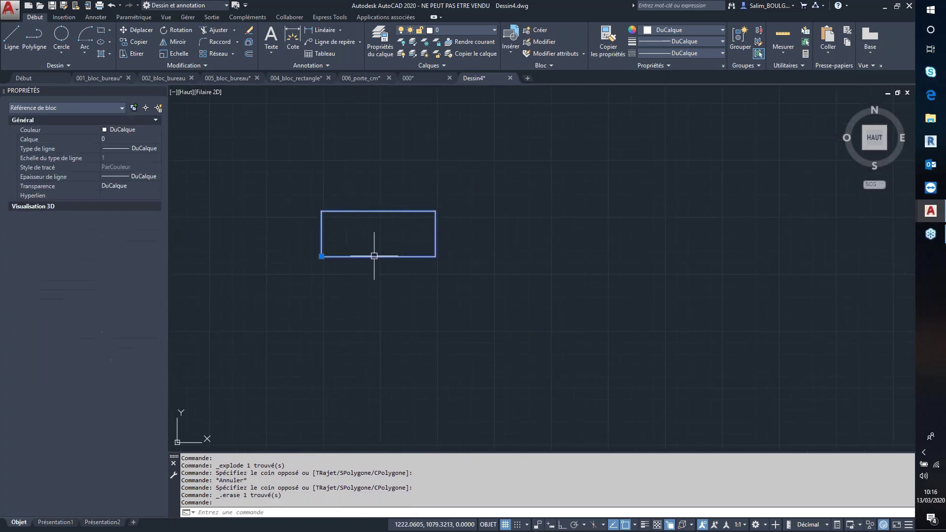
click(140, 42)
click(321, 256)
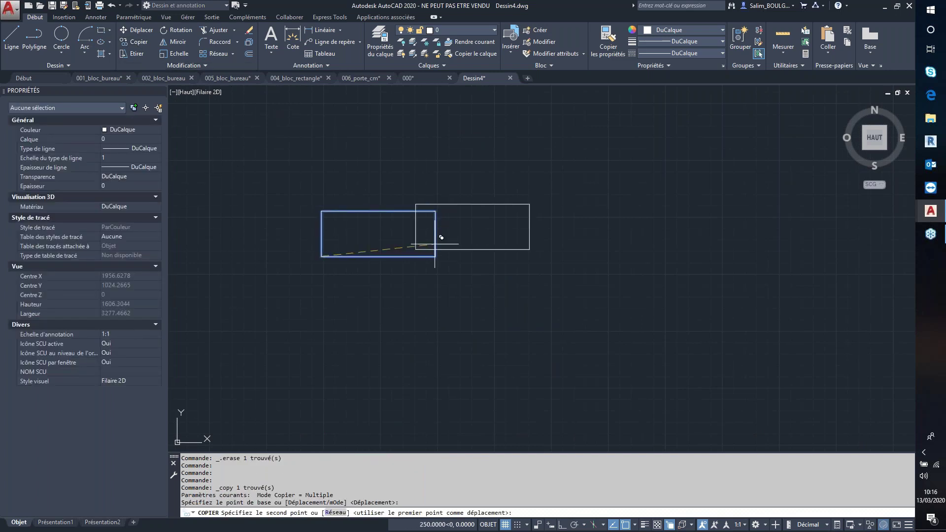
click(550, 134)
click(610, 233)
click(581, 343)
click(397, 396)
click(250, 342)
key(Escape)
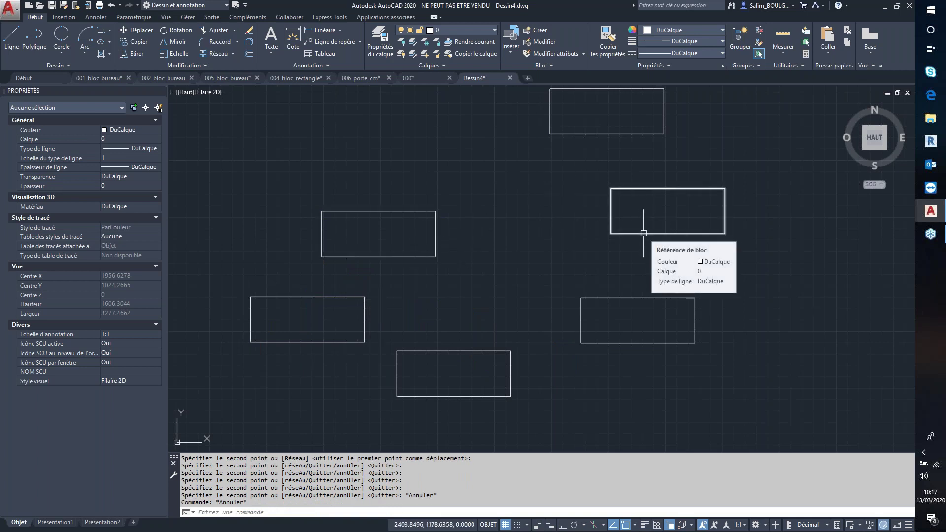
Move the right copy down-left and open the rectangle block for editing
click(640, 234)
drag(629, 234, 612, 282)
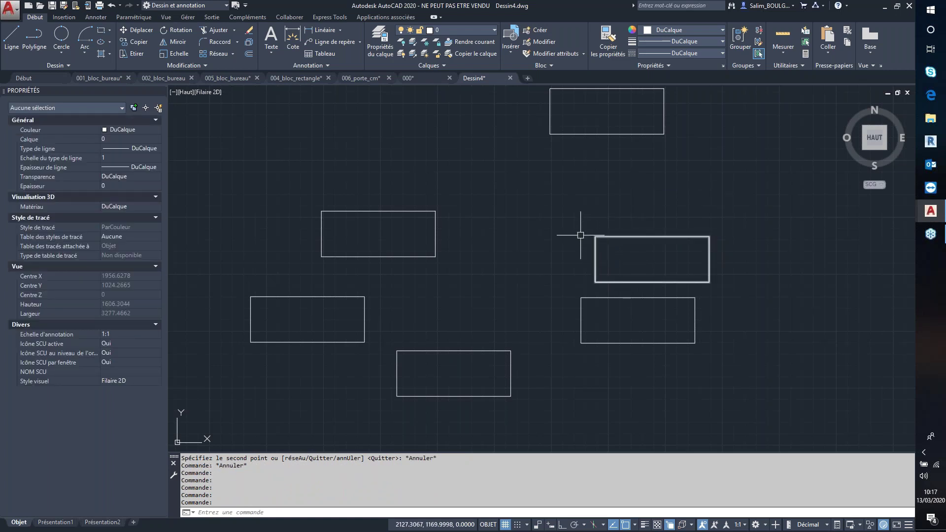
double_click(628, 237)
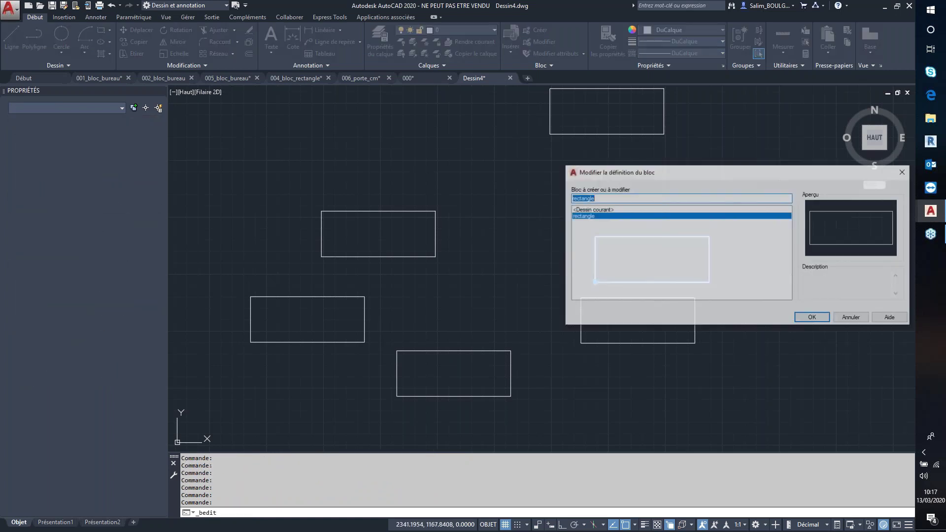
Add a top-left to bottom-right diagonal line inside the rectangle block and save the block
drag(655, 176, 329, 119)
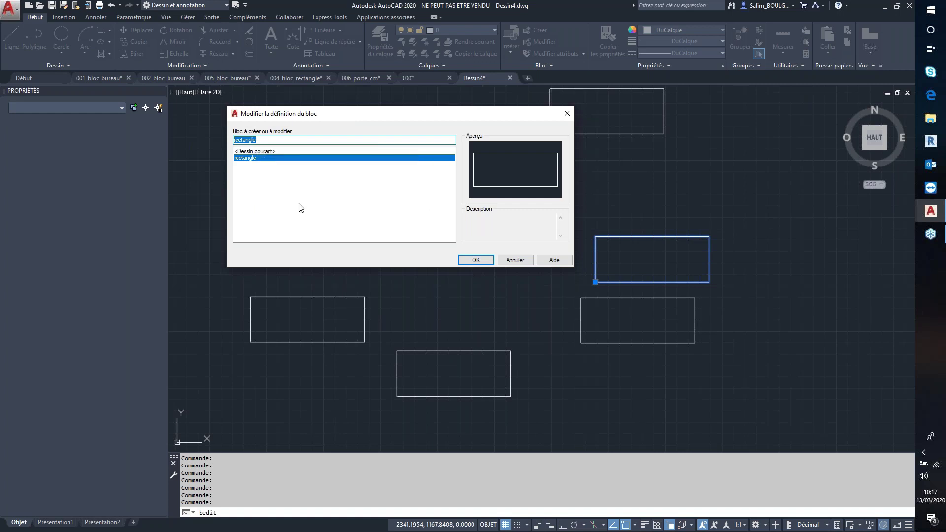
click(484, 264)
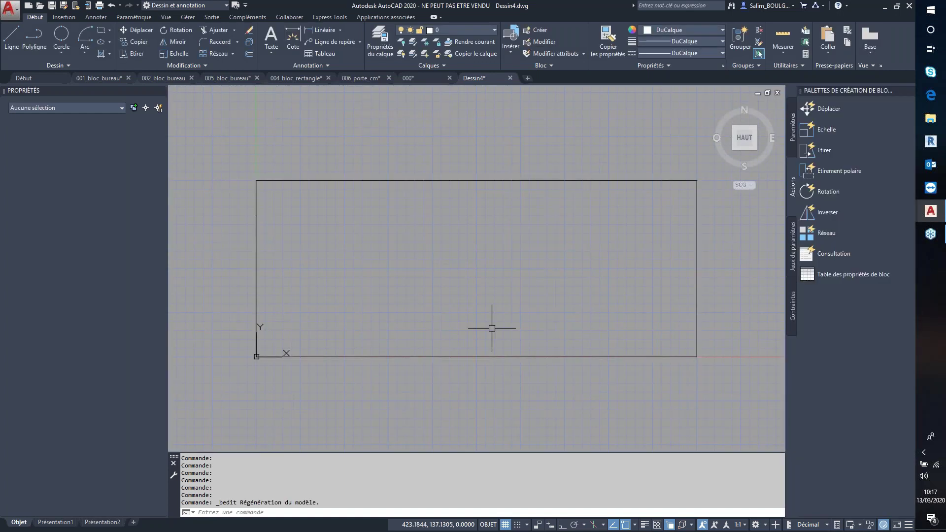
middle_drag(504, 312, 456, 281)
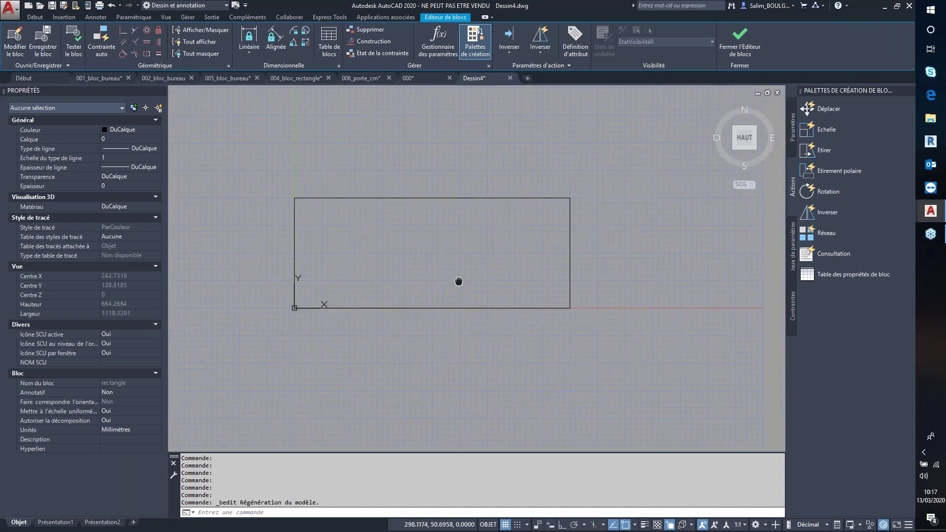
click(463, 309)
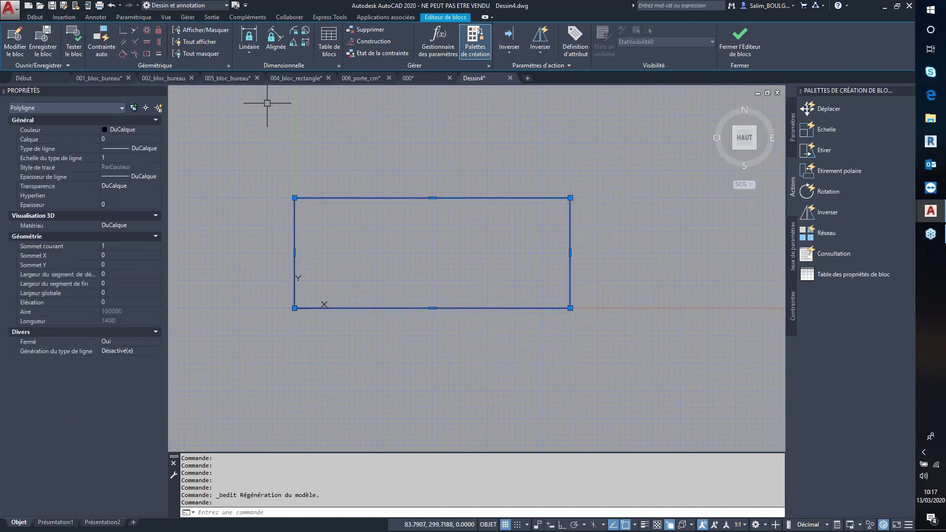
click(35, 17)
click(12, 37)
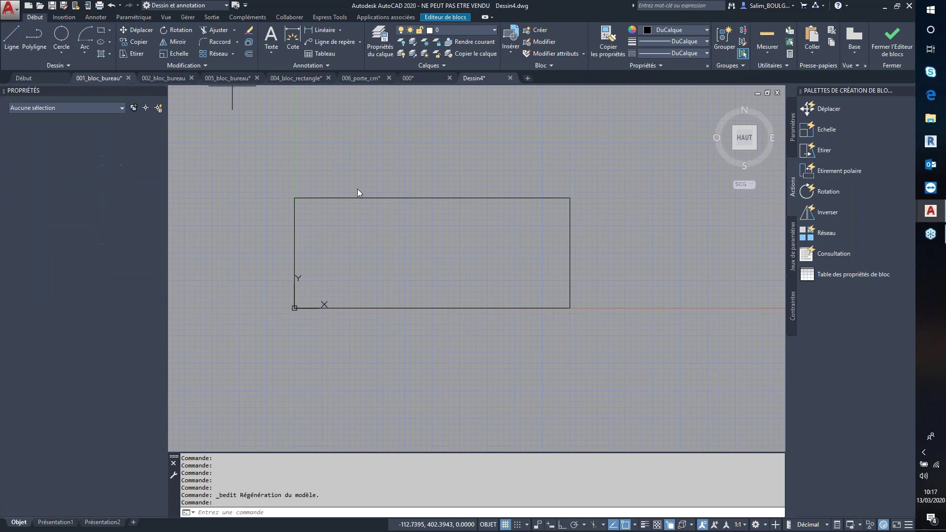
click(295, 198)
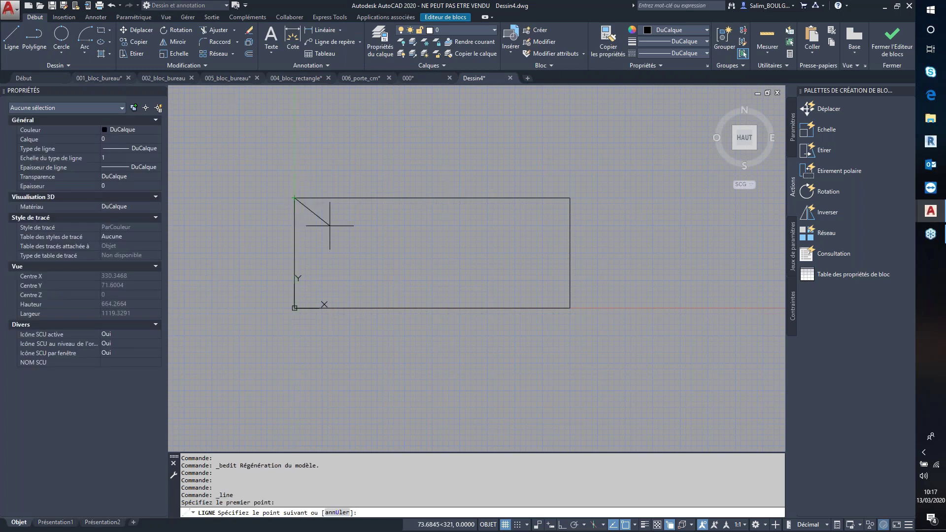
click(570, 307)
key(Escape)
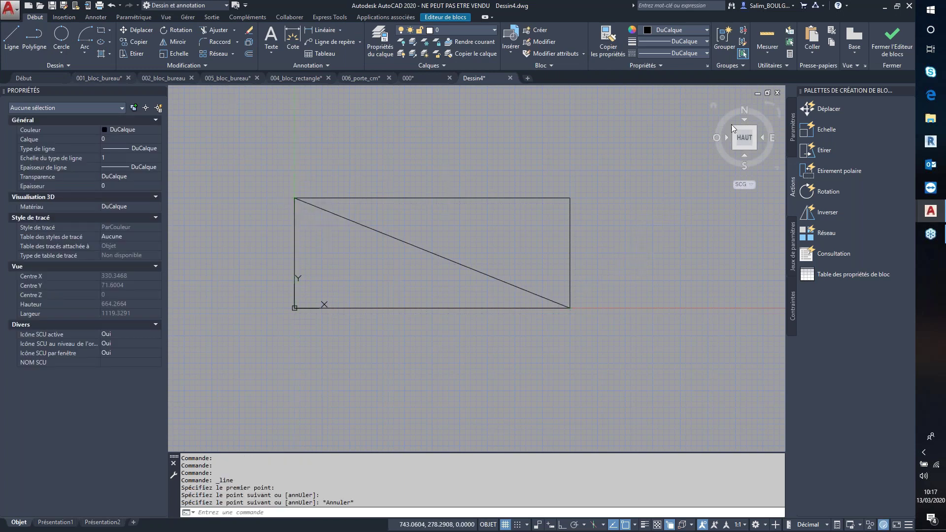
click(891, 37)
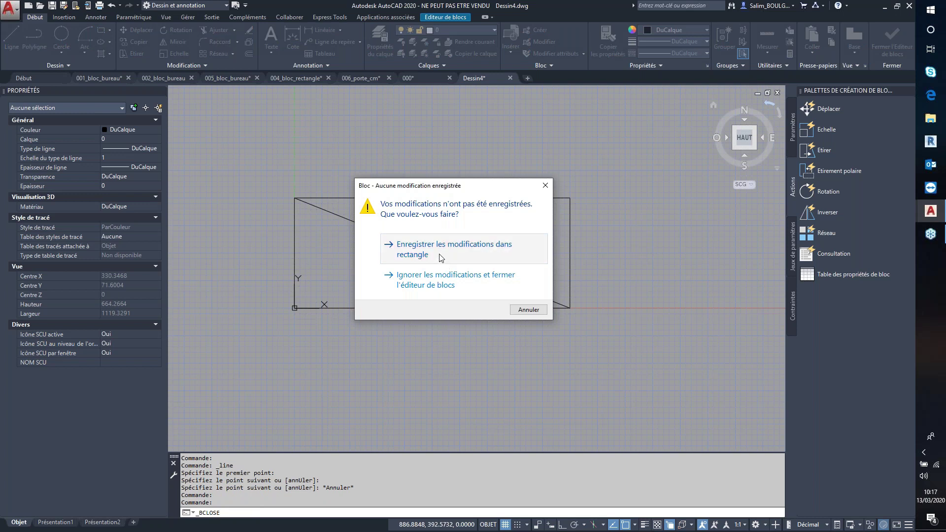
click(441, 258)
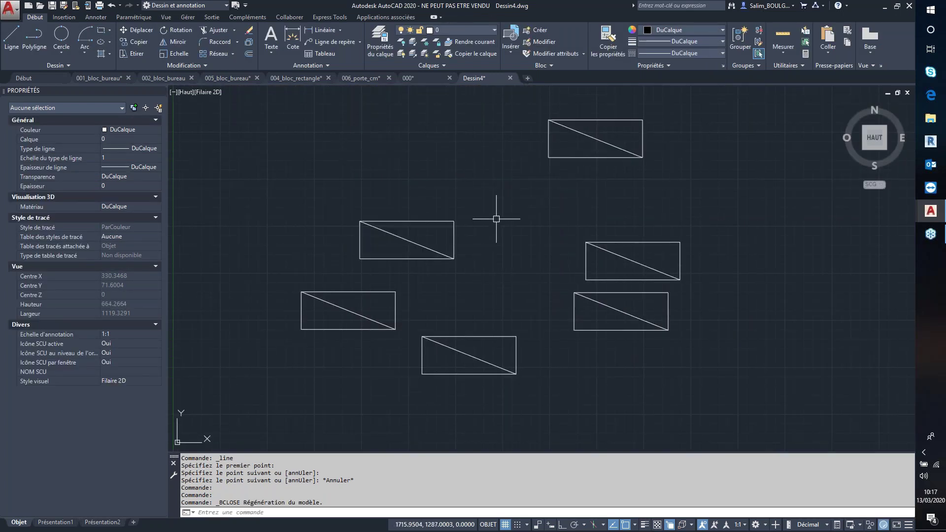
click(619, 244)
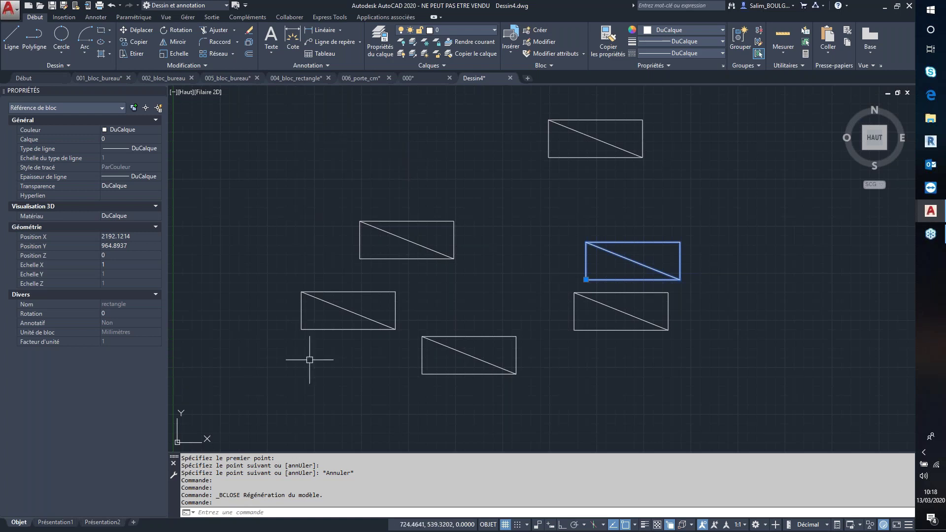
Switch to the Vue ribbon tab and clear the block selection
click(166, 17)
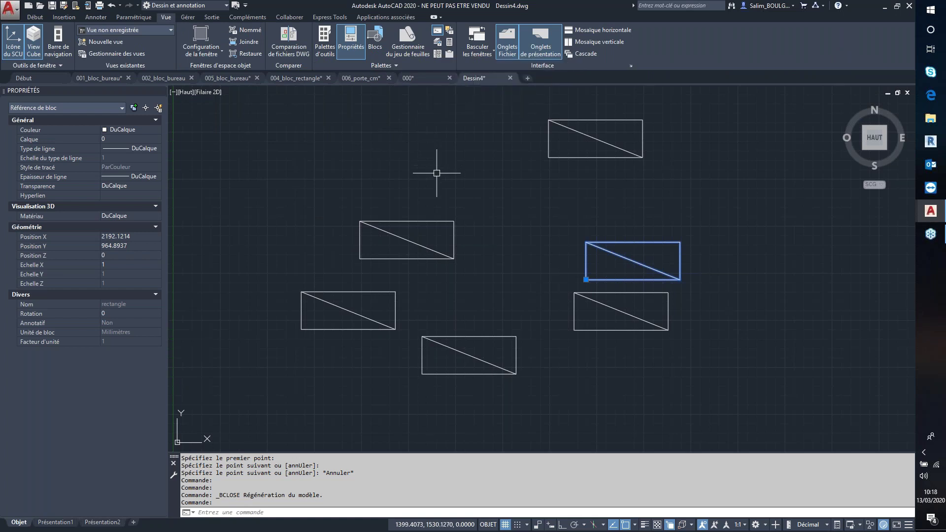
key(Escape)
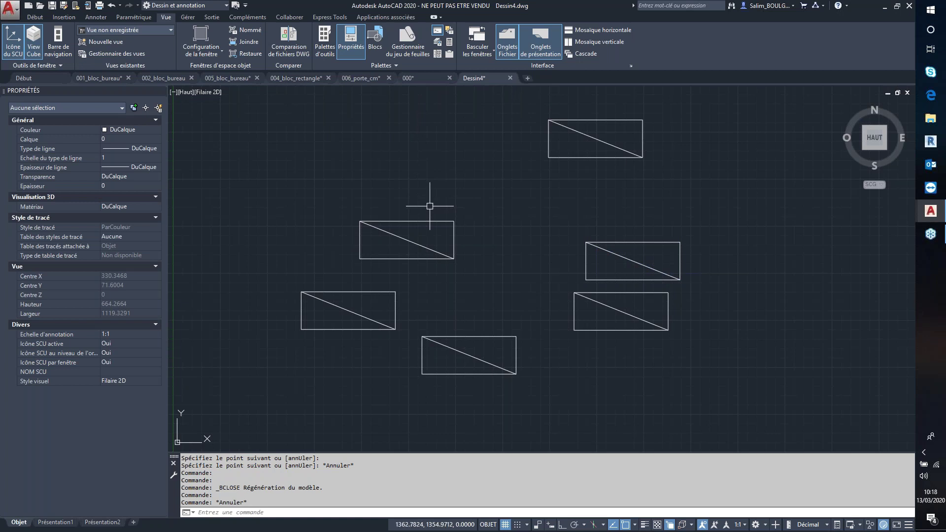
Open DesignCenter, look through its history and open-drawings lists, and reposition the palette
key(ctrl+2)
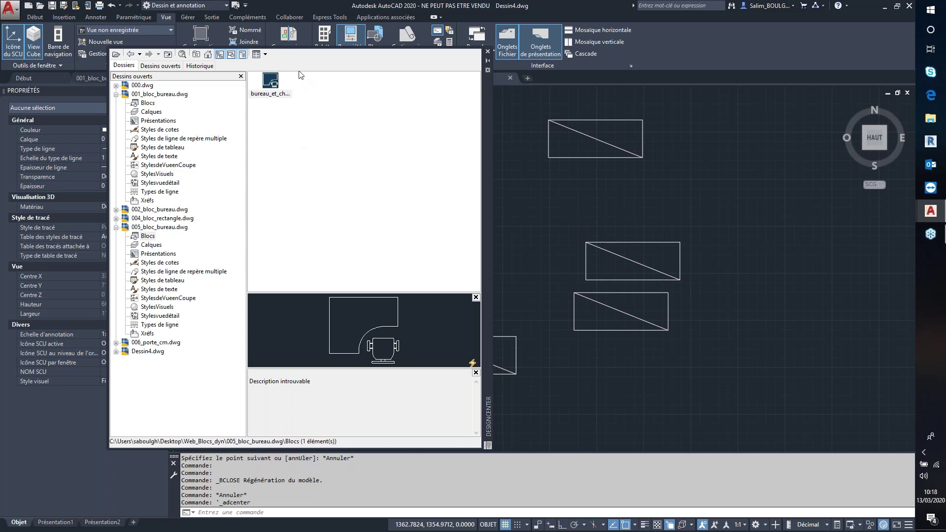
click(124, 67)
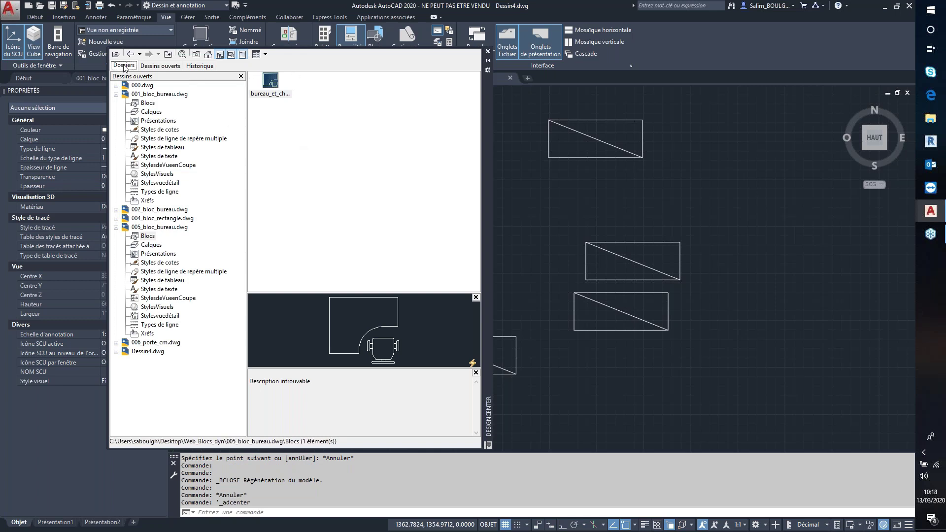
click(203, 67)
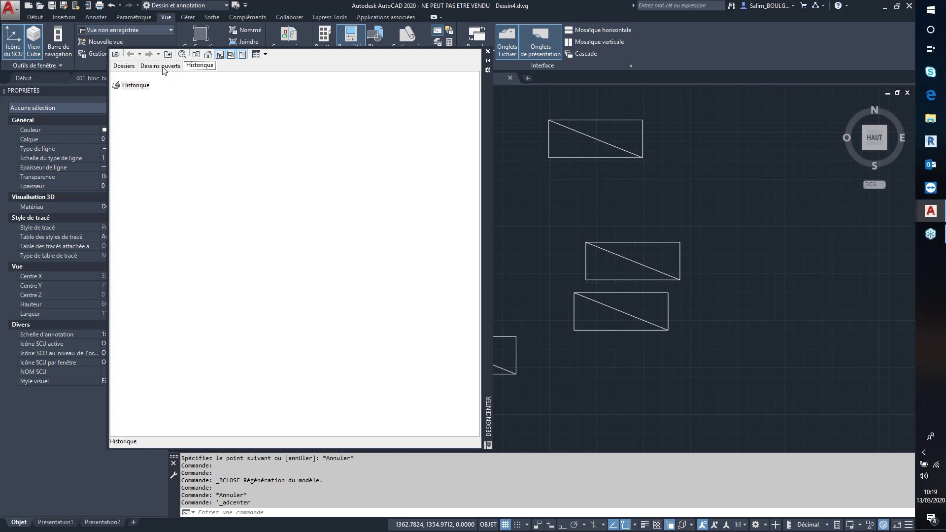
click(161, 66)
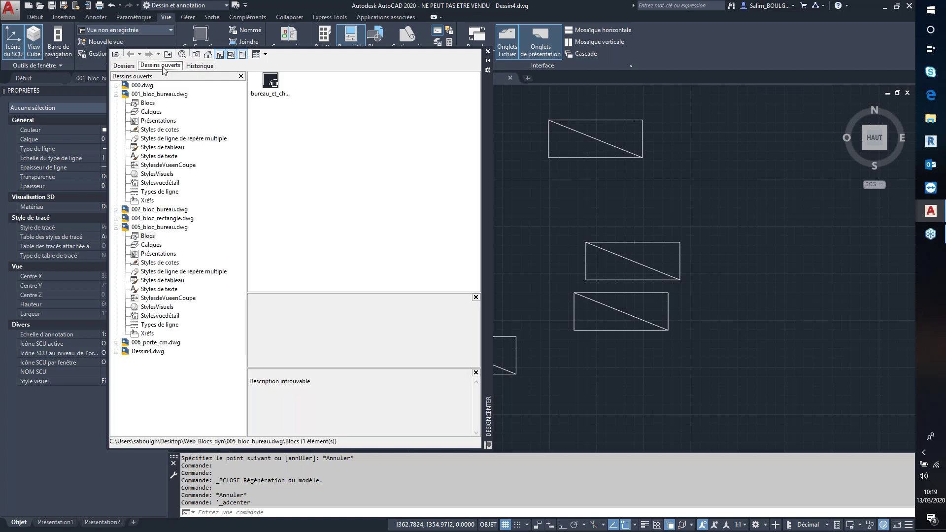
click(117, 94)
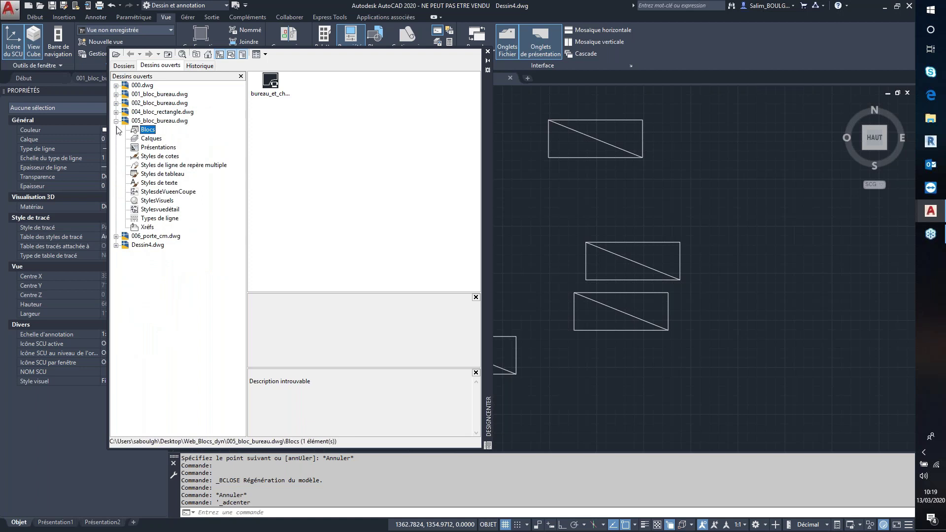
click(116, 121)
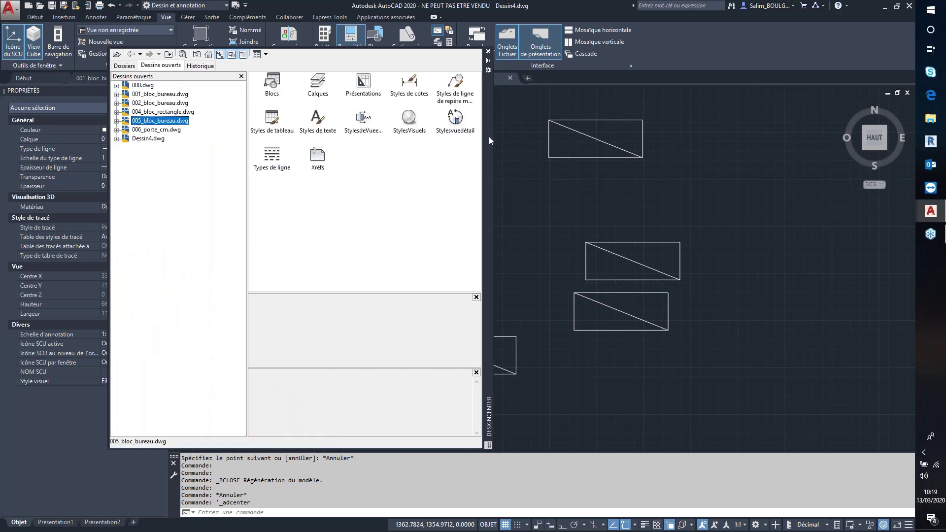
drag(486, 134, 566, 180)
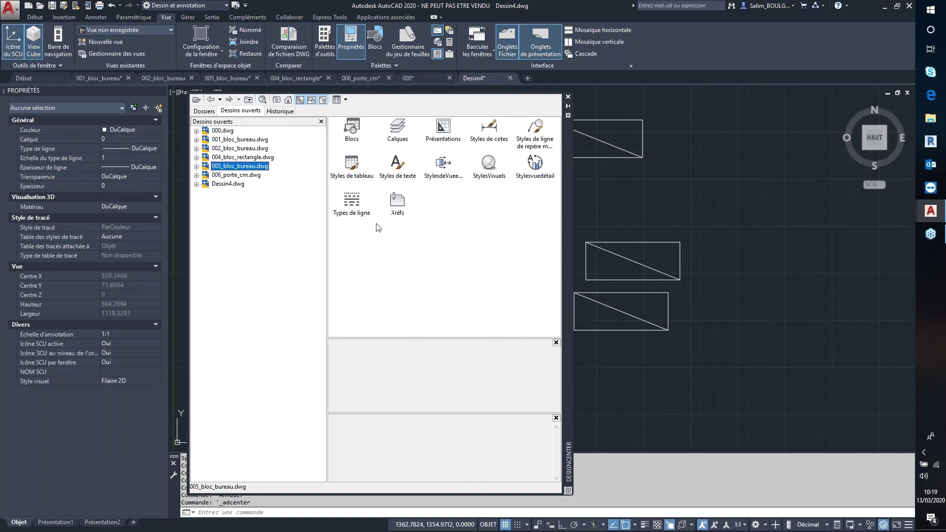
Inspect the blocks, layouts and dimension styles stored in the current drawing Dessin4.dwg
click(226, 185)
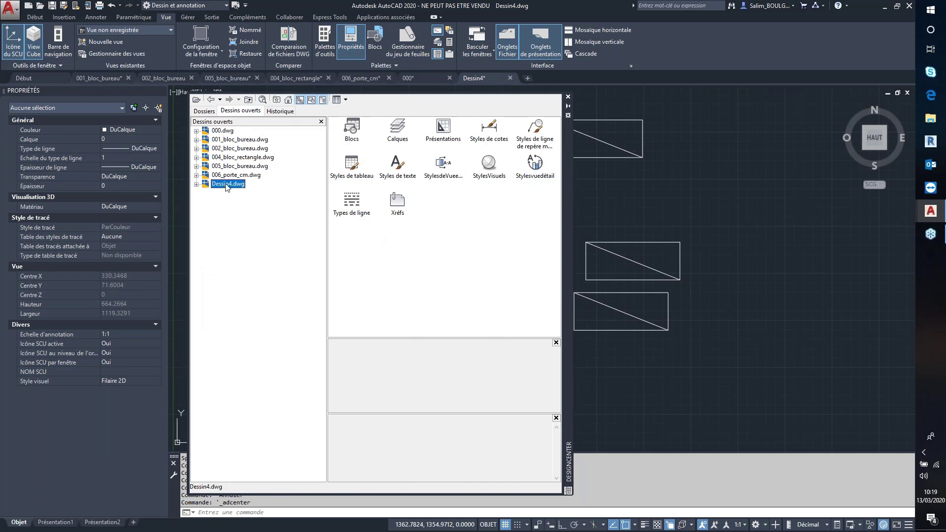
click(196, 184)
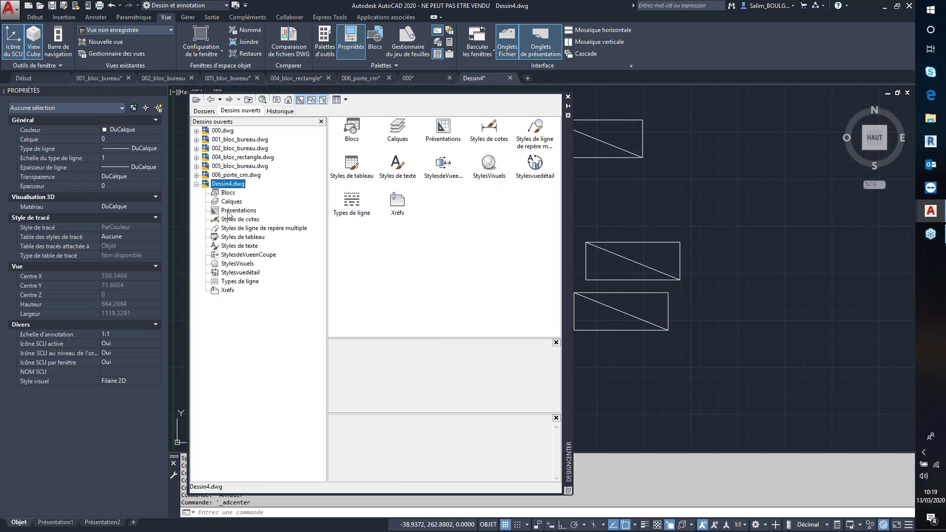
click(228, 194)
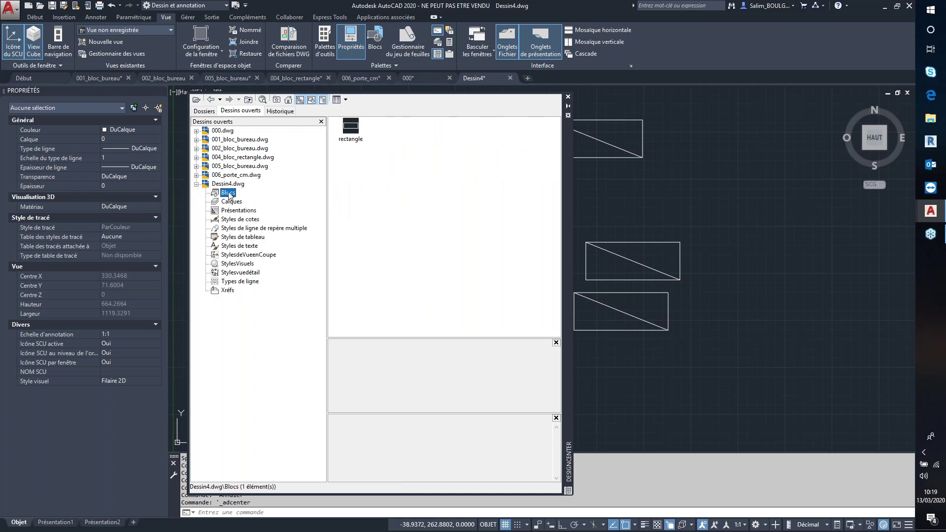
click(232, 202)
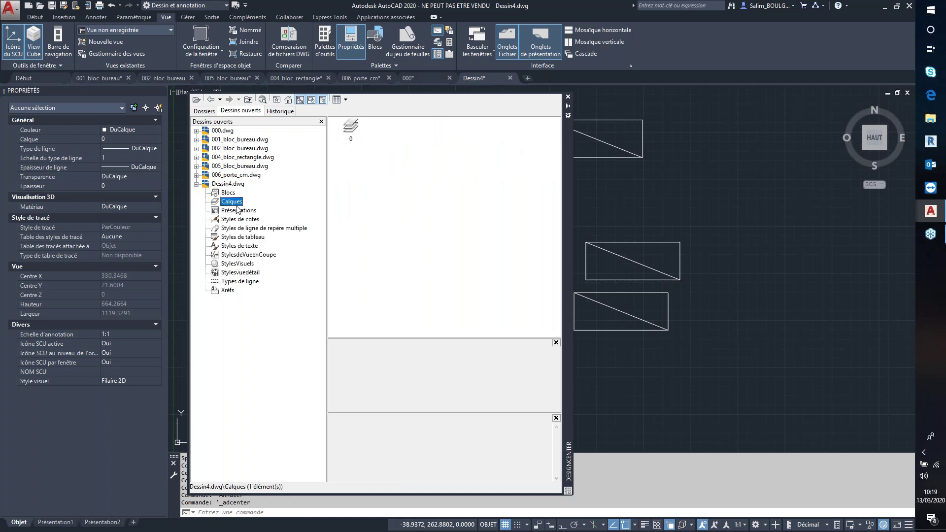
click(240, 220)
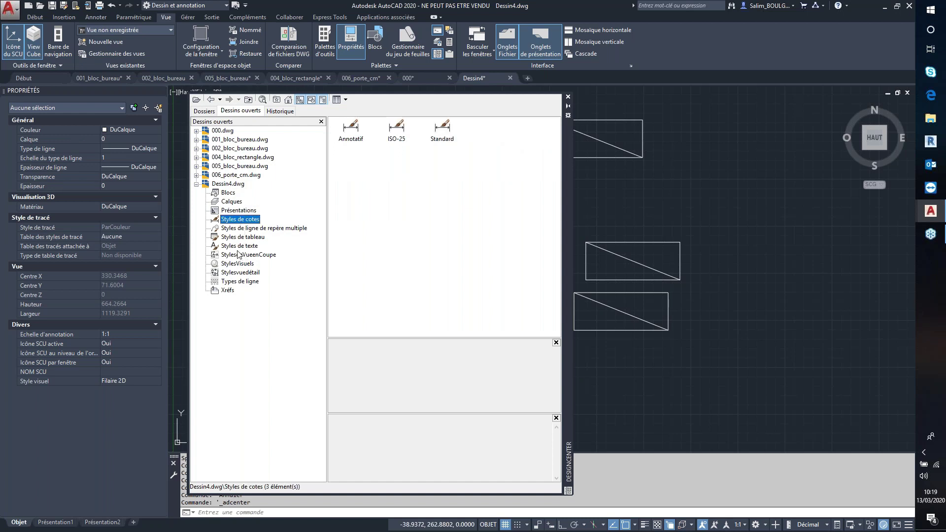
click(228, 196)
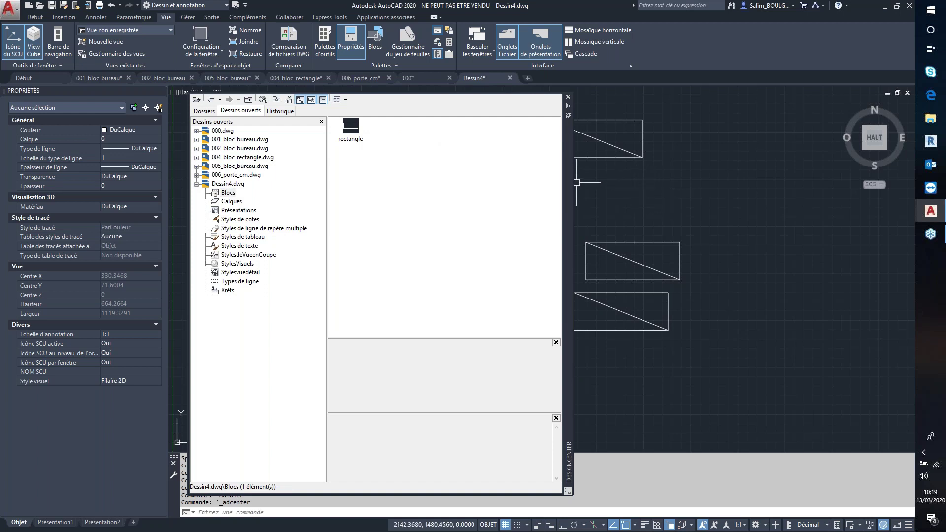
click(196, 184)
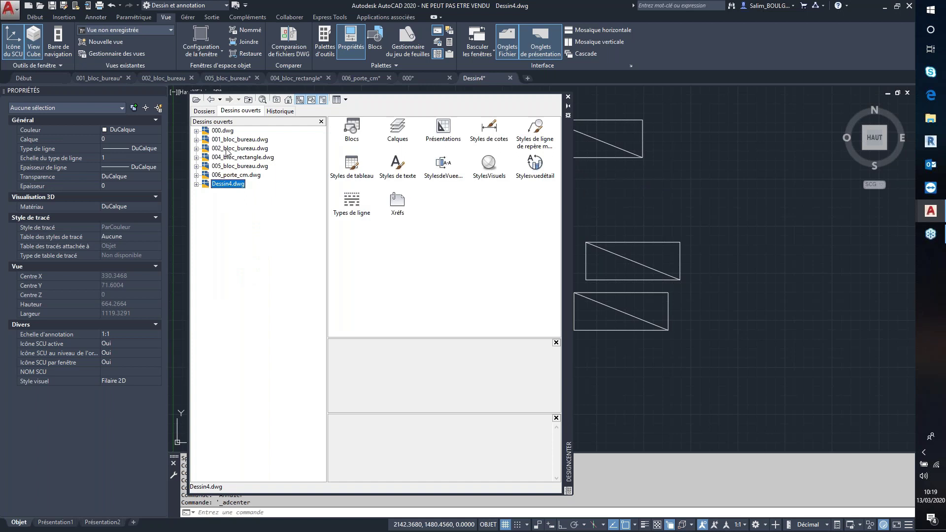
Drag bureau_et_chaise from 002_bloc_bureau.dwg's Blocs list into the drawing, then close DesignCenter
click(226, 149)
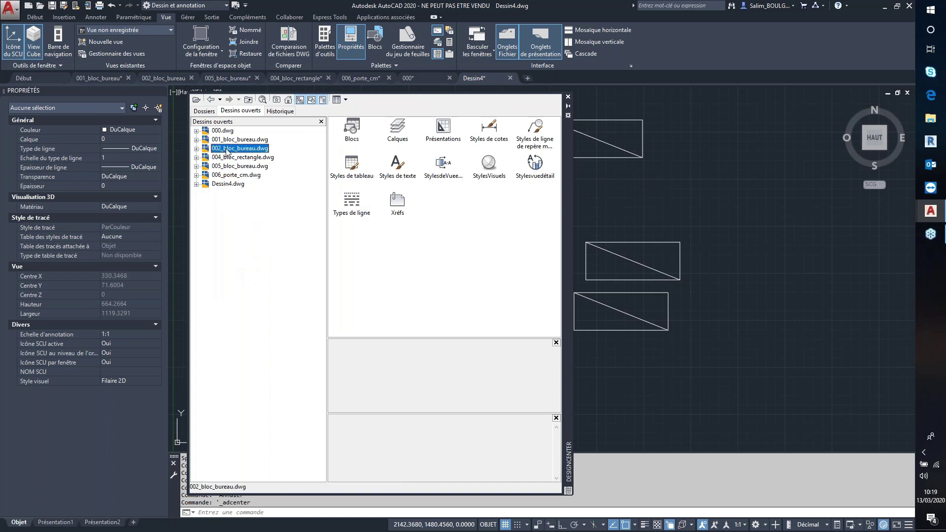
click(196, 148)
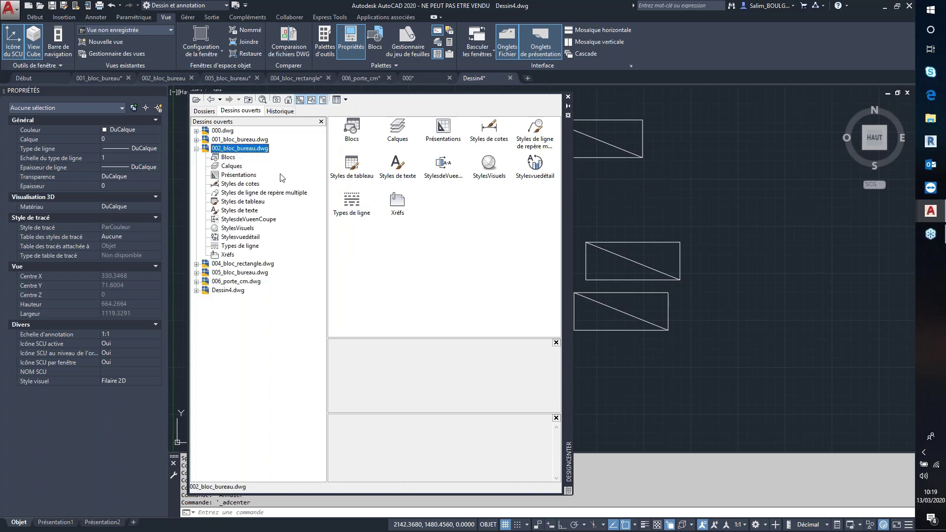
click(228, 158)
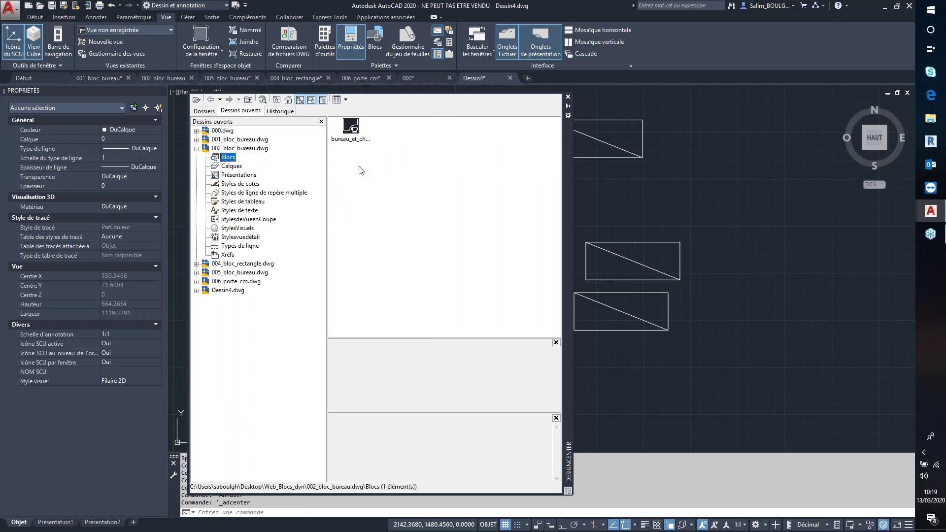
drag(351, 129, 568, 228)
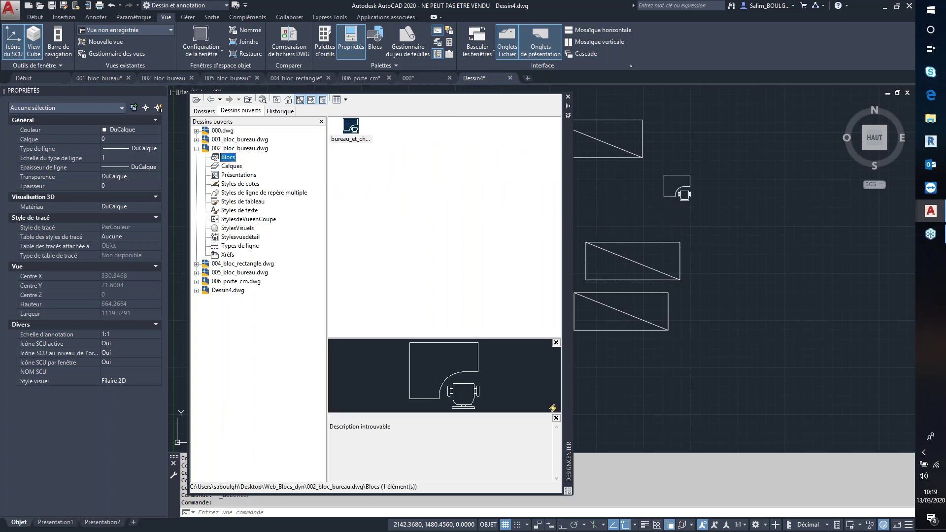
drag(568, 229, 678, 195)
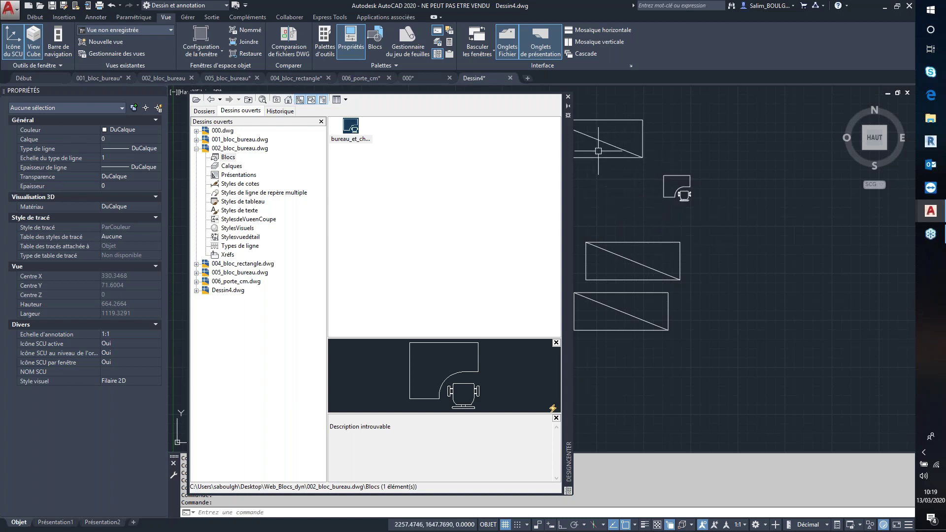
key(ctrl+2)
middle_drag(672, 186, 482, 169)
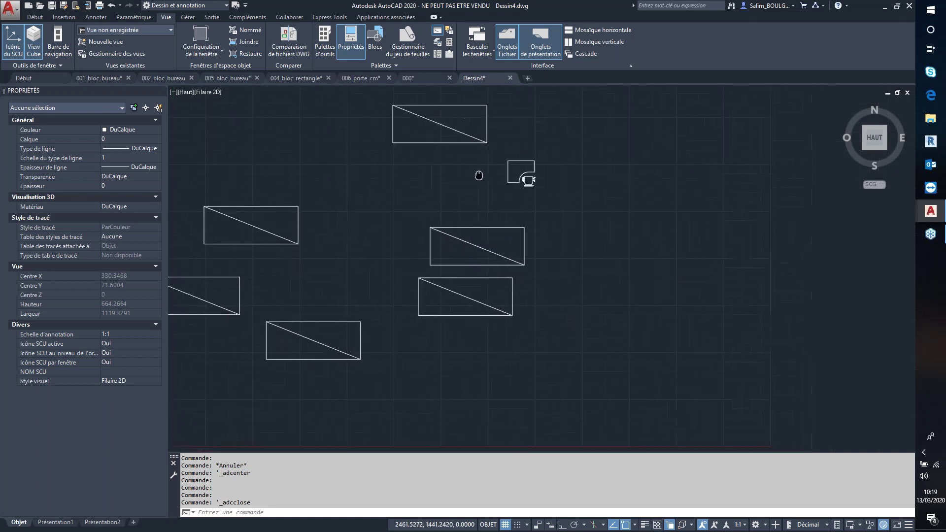
Zoom in and select the bureau_et_chaise block to show its Référence de bloc properties
scroll(477, 169, up, 4)
click(477, 169)
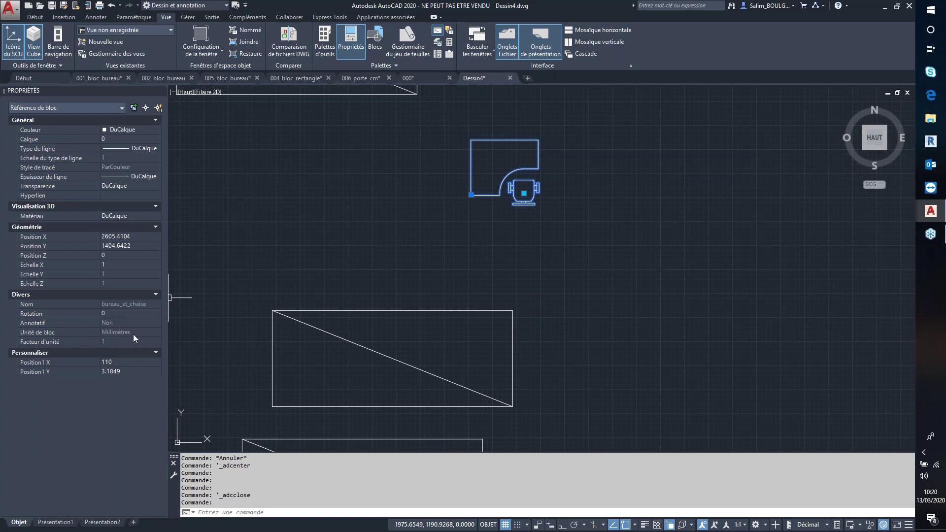
middle_drag(541, 248, 458, 284)
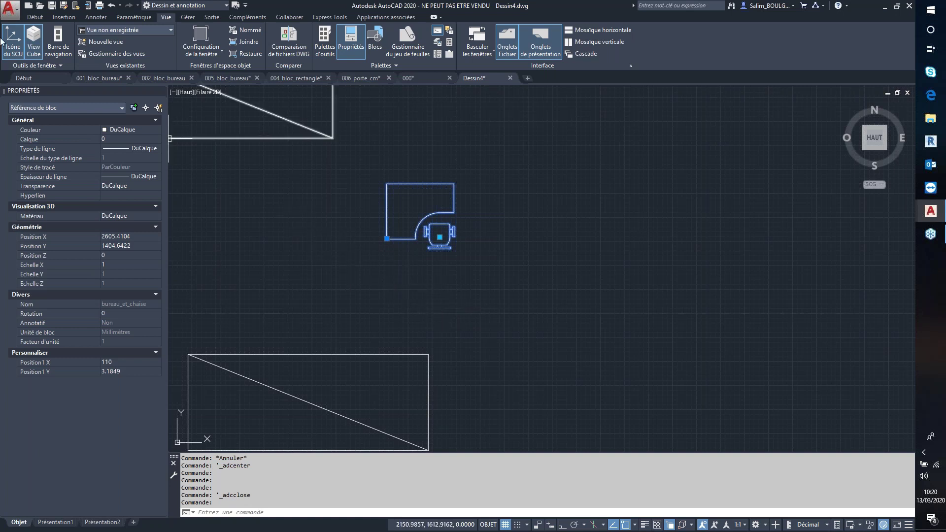
click(10, 8)
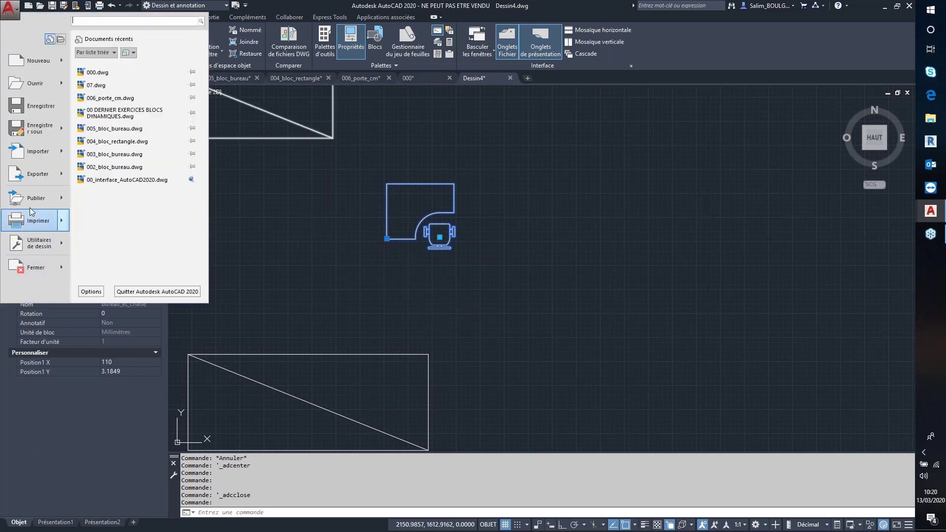
mouse_move(37, 244)
click(148, 150)
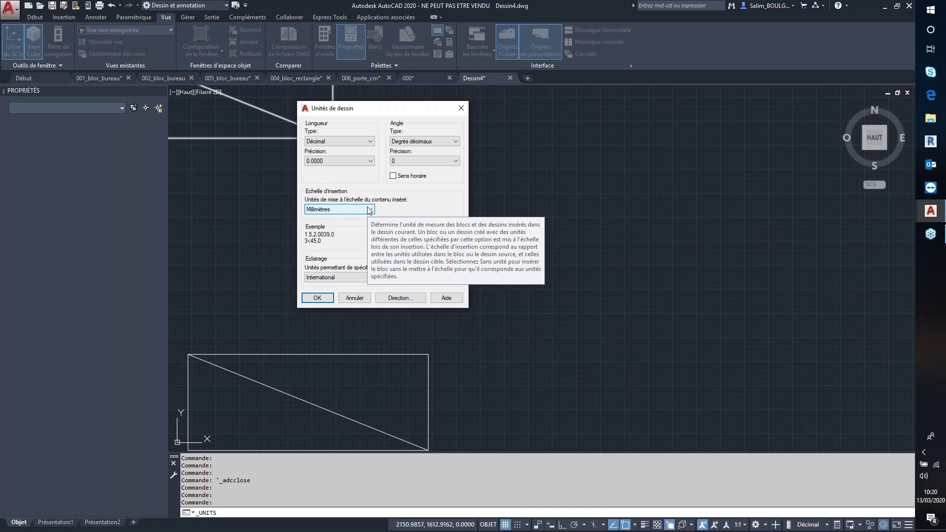
click(460, 108)
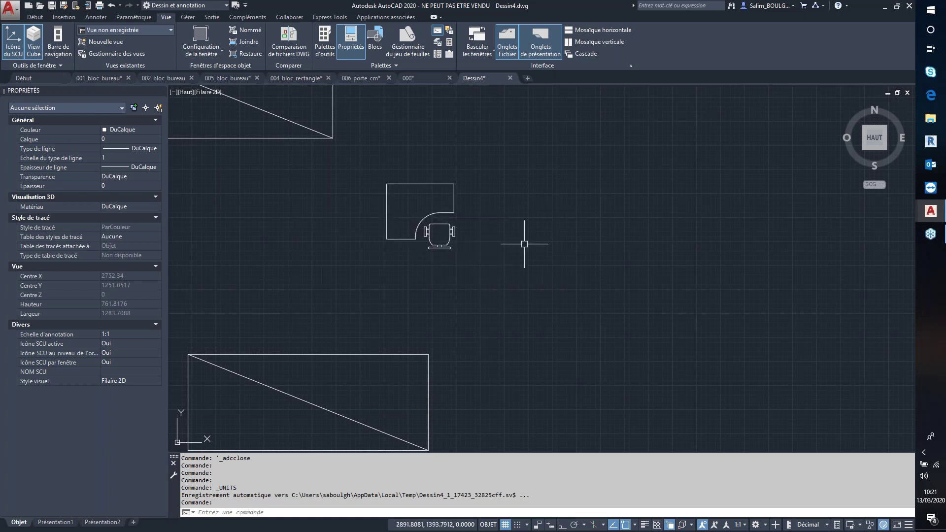
key(Escape)
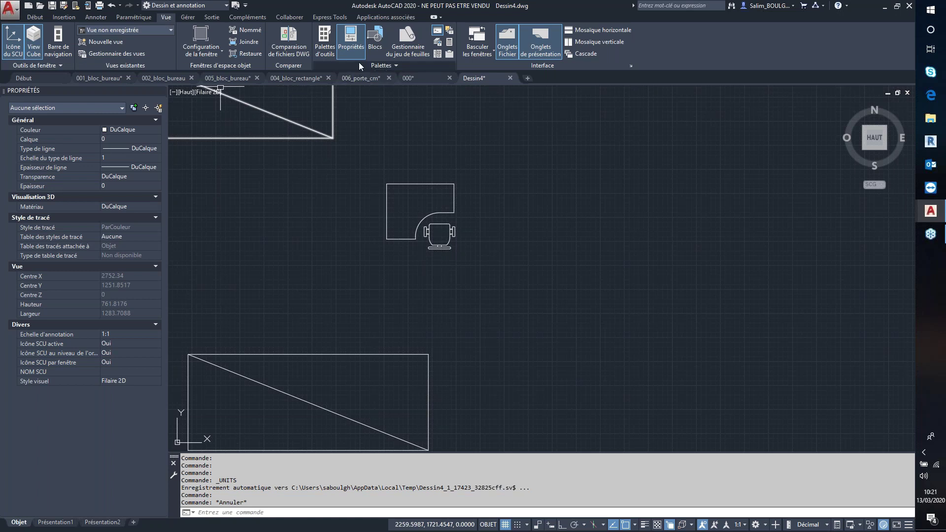
Open the tool palettes, browse Modélisation, Contraintes, Annotation and Architecture, then return to WEBINAIRE
click(326, 51)
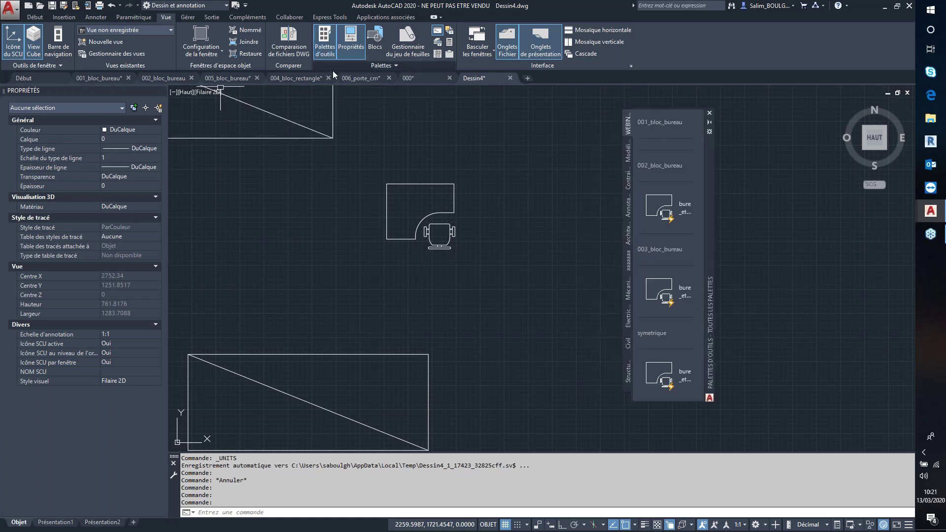
click(629, 151)
click(628, 192)
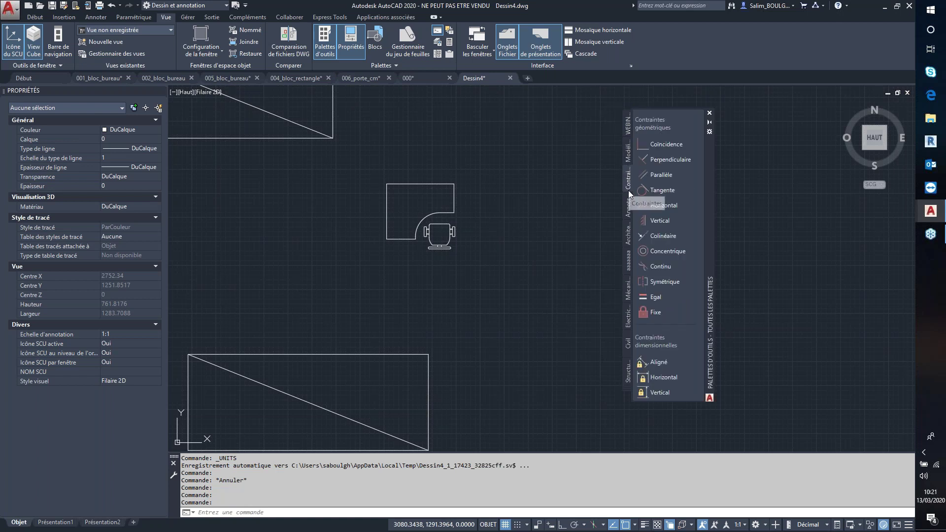
click(628, 206)
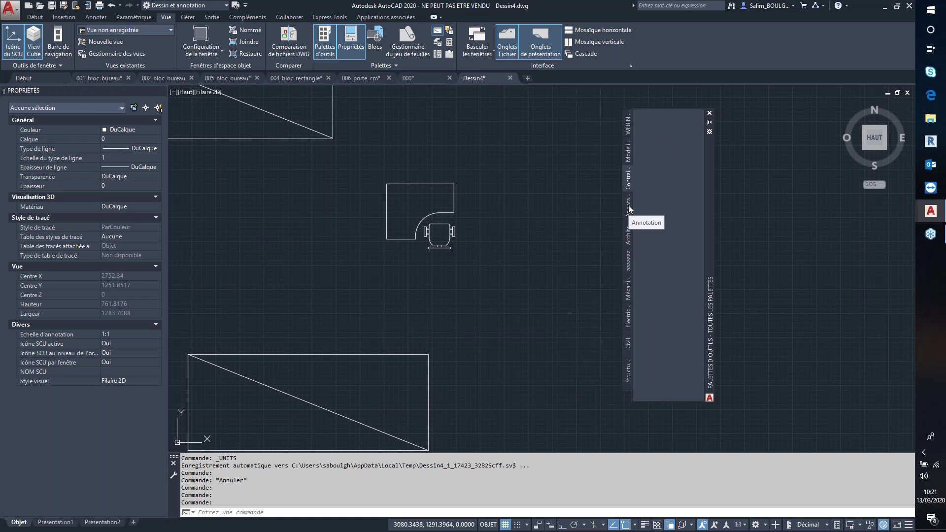
click(629, 240)
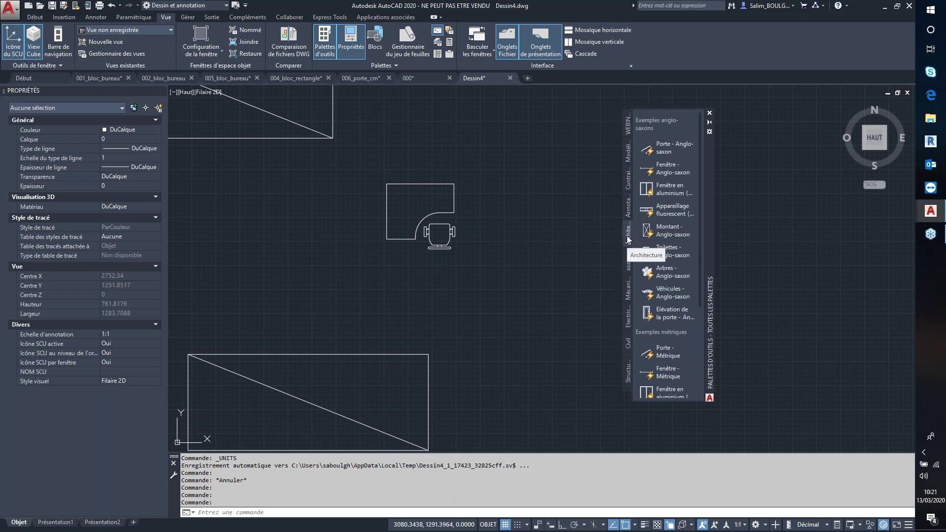
click(628, 179)
click(629, 157)
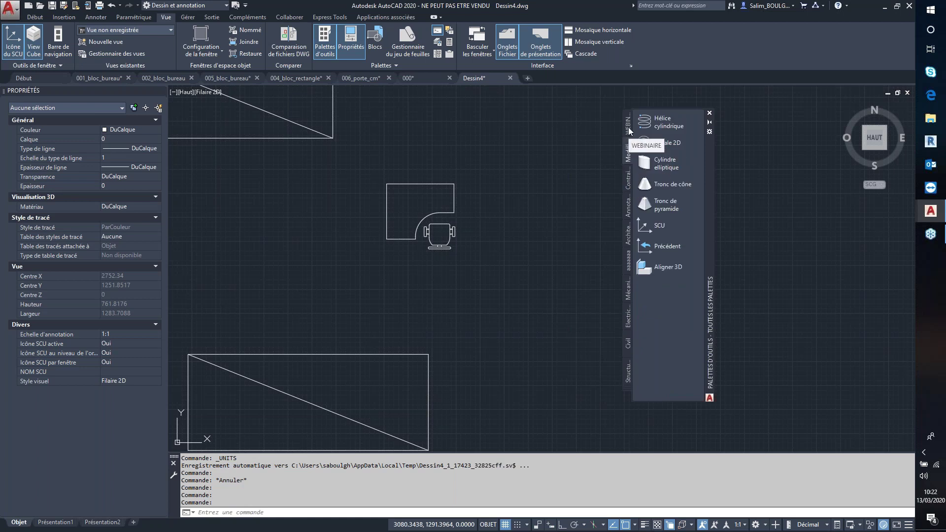
click(628, 137)
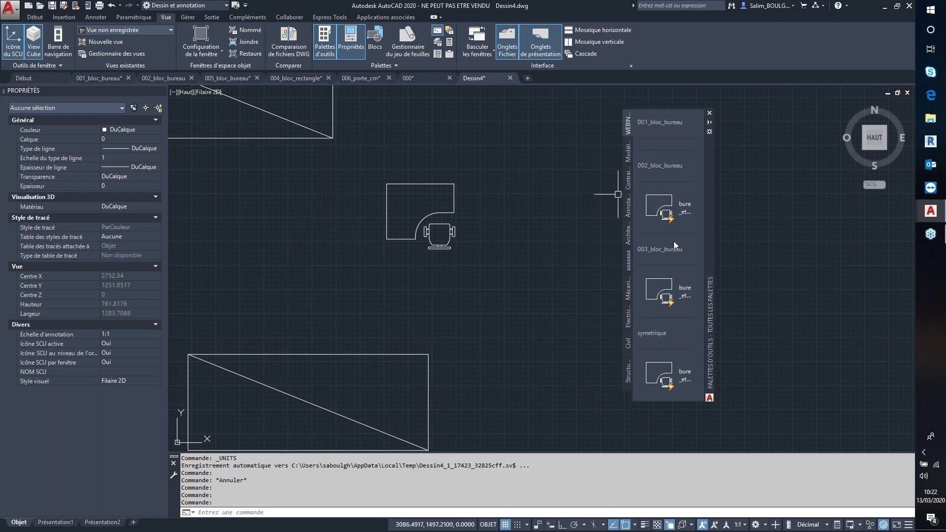
right_click(657, 132)
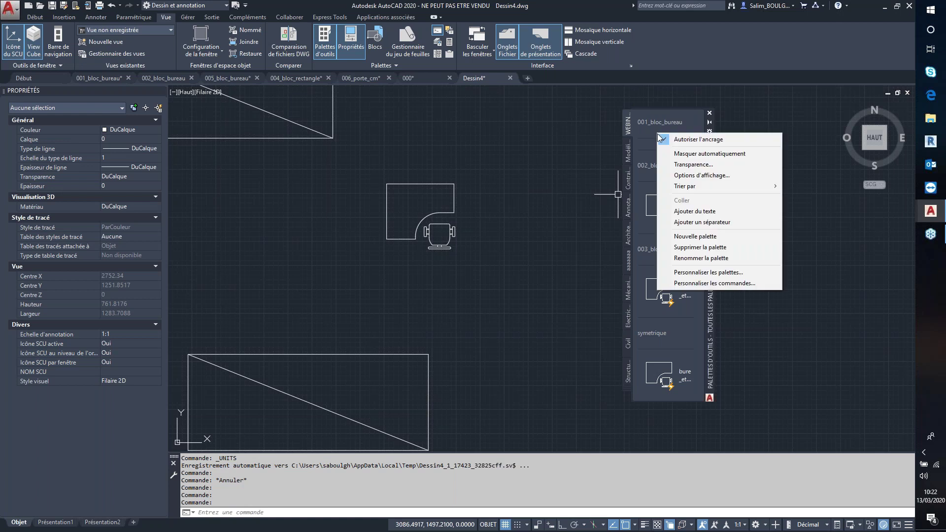
click(691, 215)
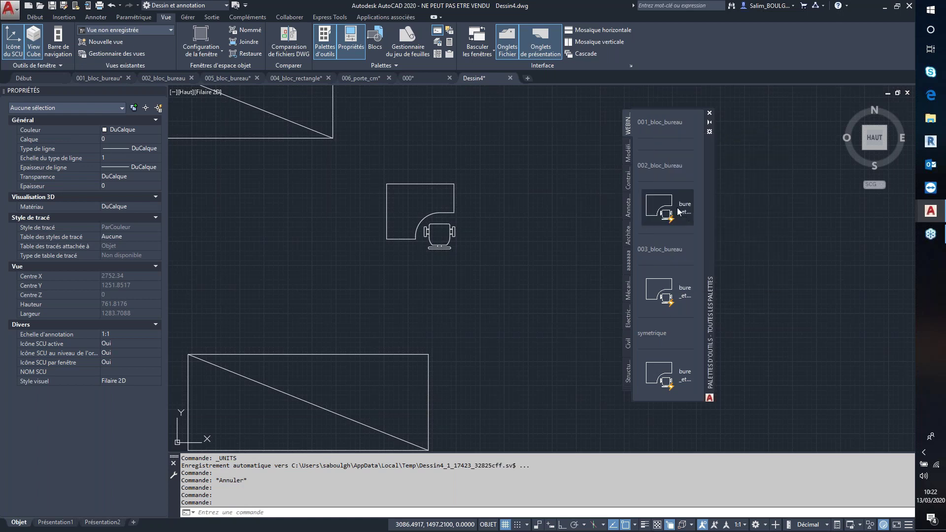
right_click(661, 135)
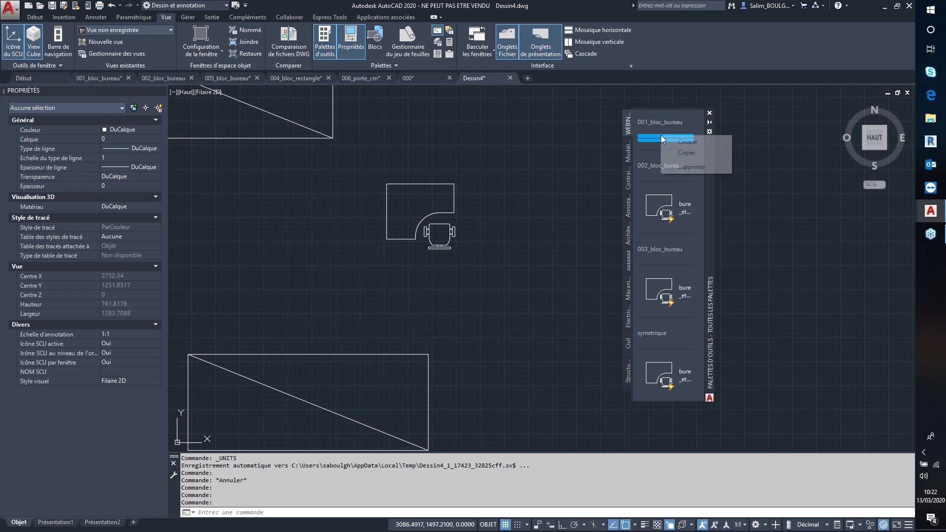
right_click(687, 183)
key(Escape)
right_click(687, 189)
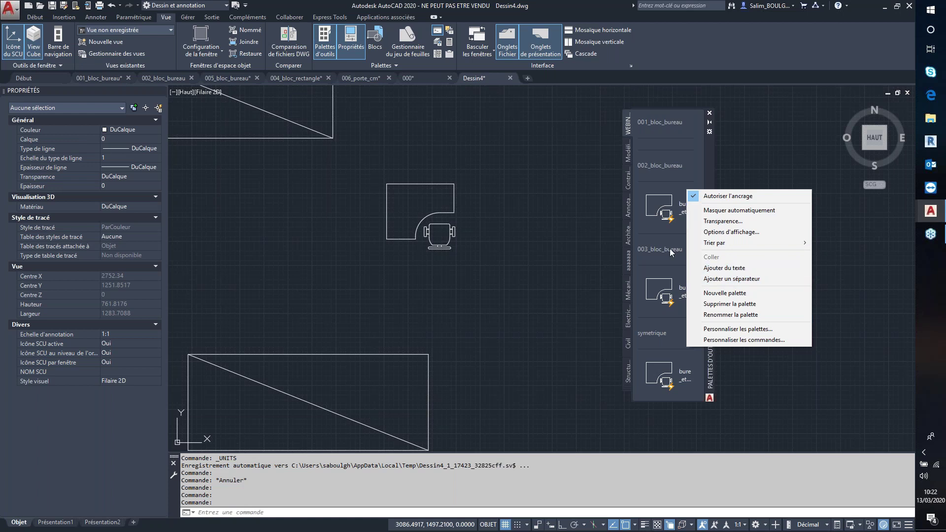
key(Escape)
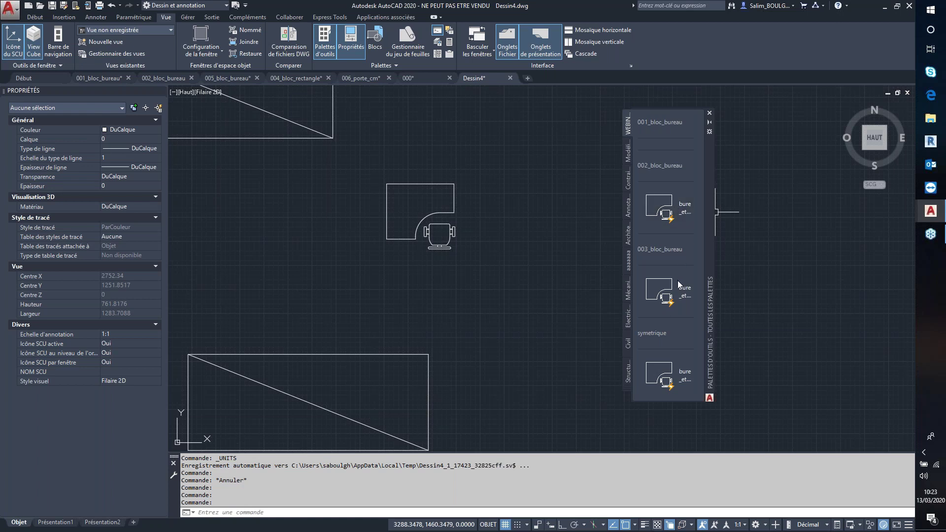
click(626, 274)
Place a second desk block to the right, then read the bureau_et_chaise_dyn tool's source path in Propriétés
click(474, 239)
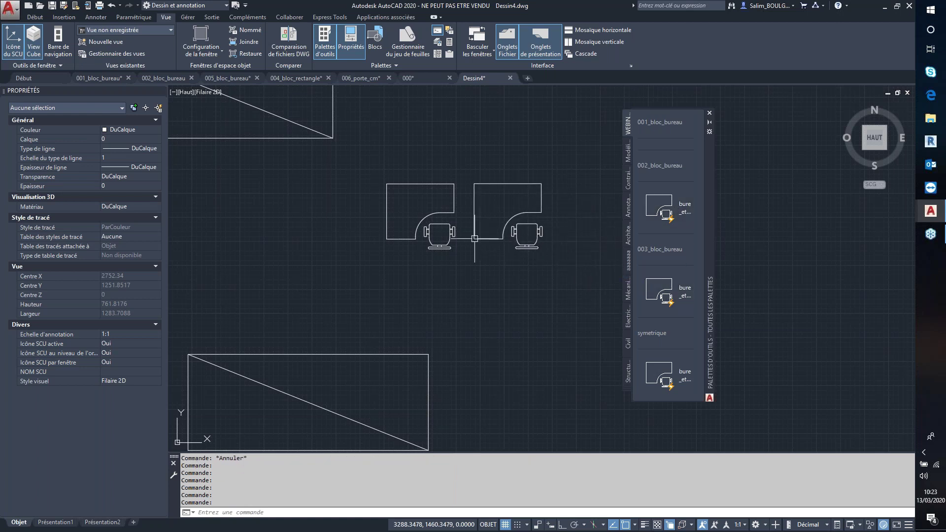
right_click(663, 290)
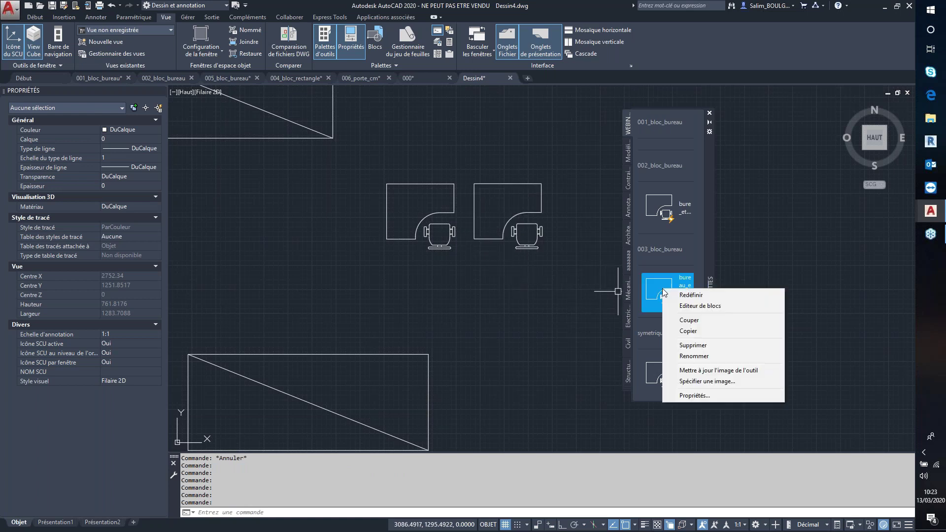
click(697, 395)
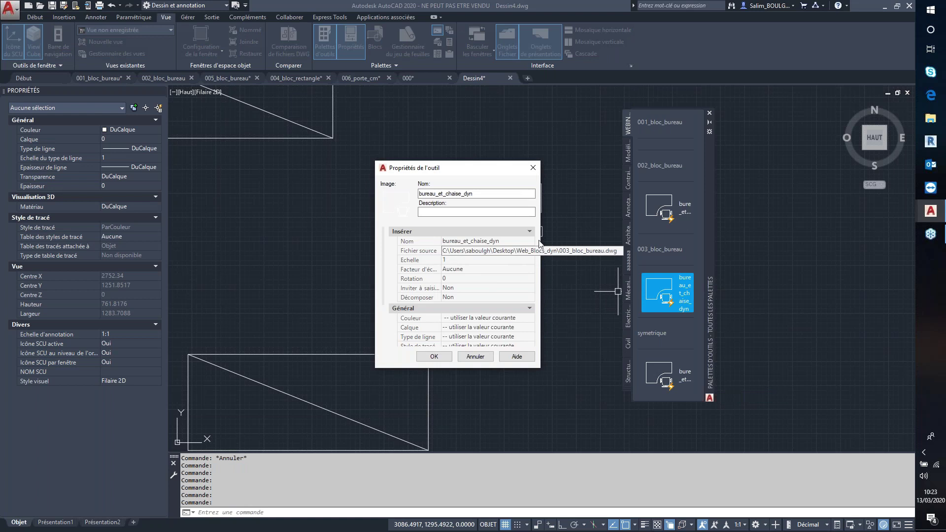
drag(539, 242, 742, 238)
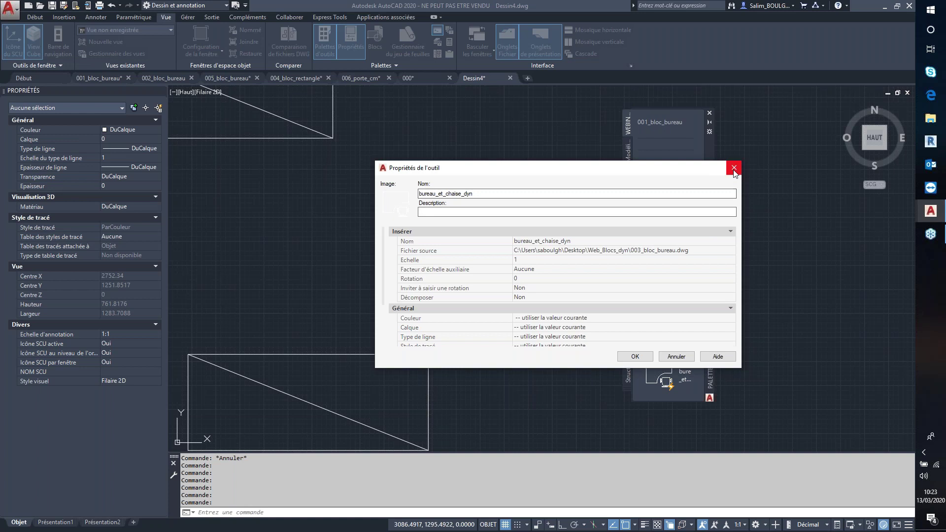
click(734, 169)
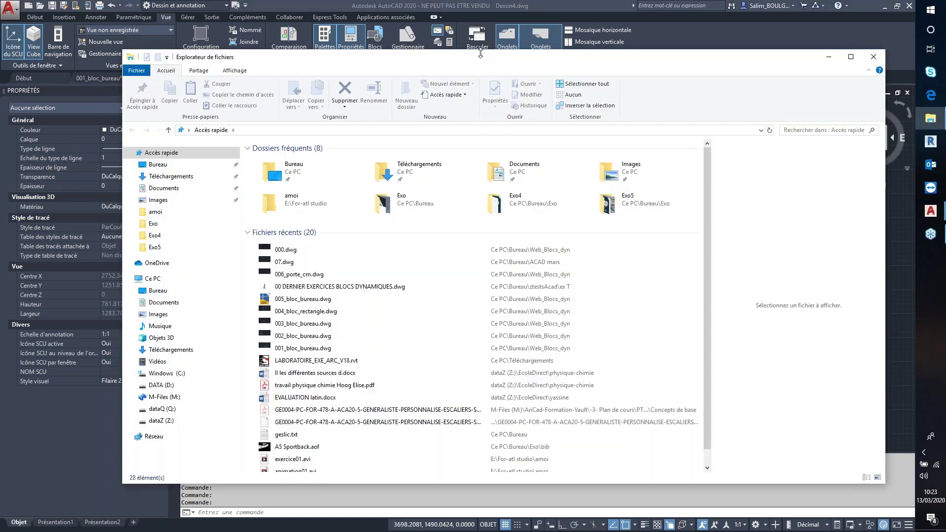
click(930, 118)
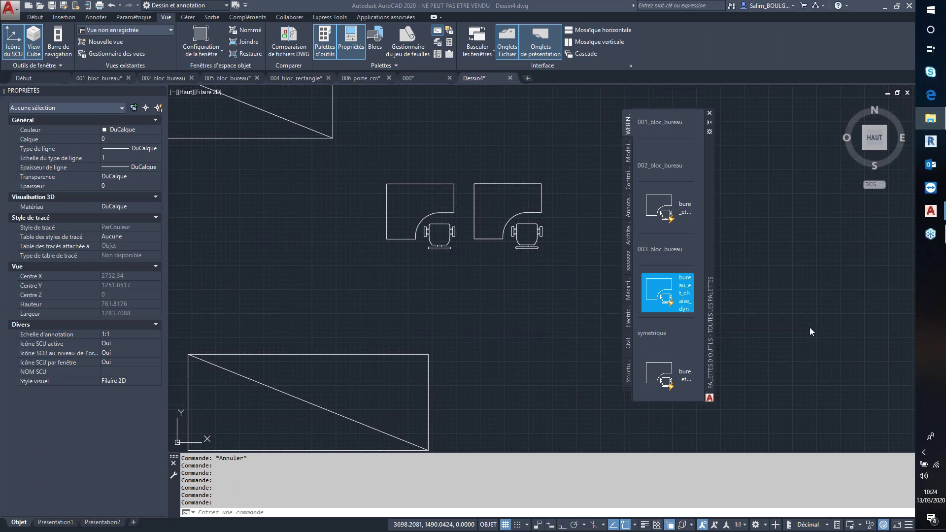
Drag bureau_et_chaise_dyn onto the canvas below the right-hand desk, cancelling the stray window selection
drag(681, 294, 474, 274)
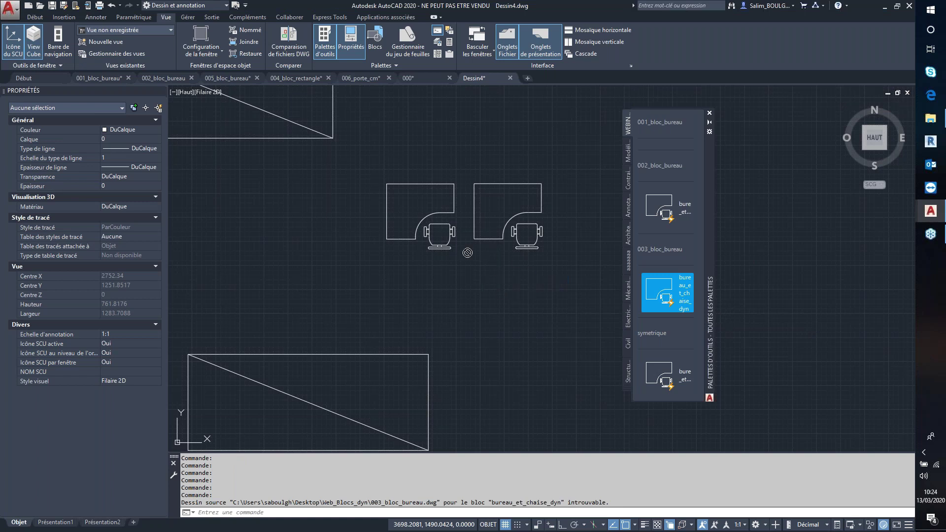
mouse_move(475, 275)
mouse_down()
mouse_move(574, 307)
mouse_move(657, 308)
mouse_move(543, 274)
mouse_move(514, 278)
mouse_move(515, 250)
mouse_move(543, 295)
mouse_move(515, 285)
mouse_move(661, 306)
mouse_up()
click(929, 118)
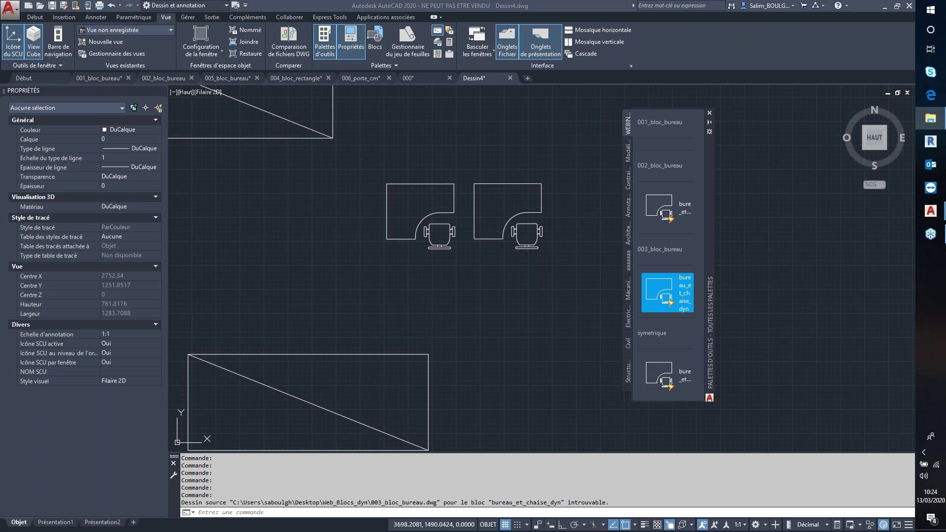
mouse_move(675, 298)
mouse_down()
mouse_move(514, 291)
mouse_move(474, 323)
mouse_up()
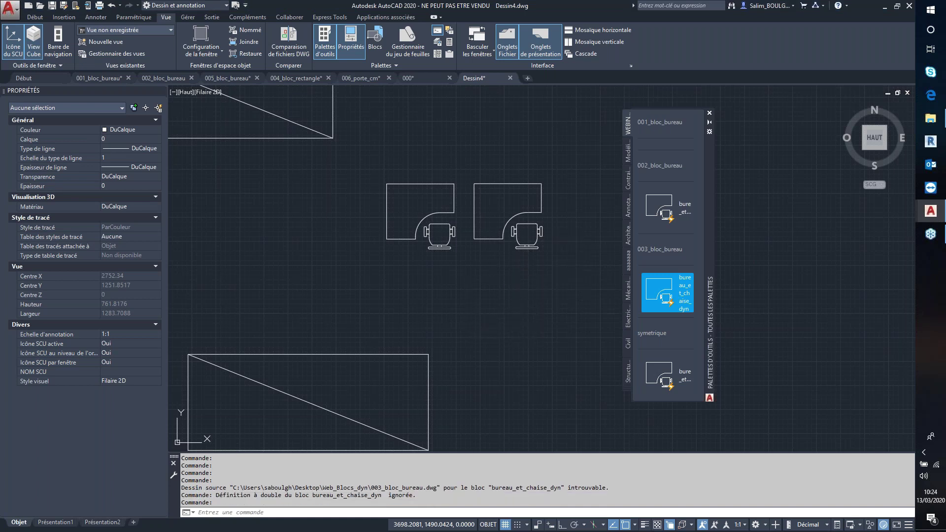
click(490, 314)
key(Escape)
key(Escape)
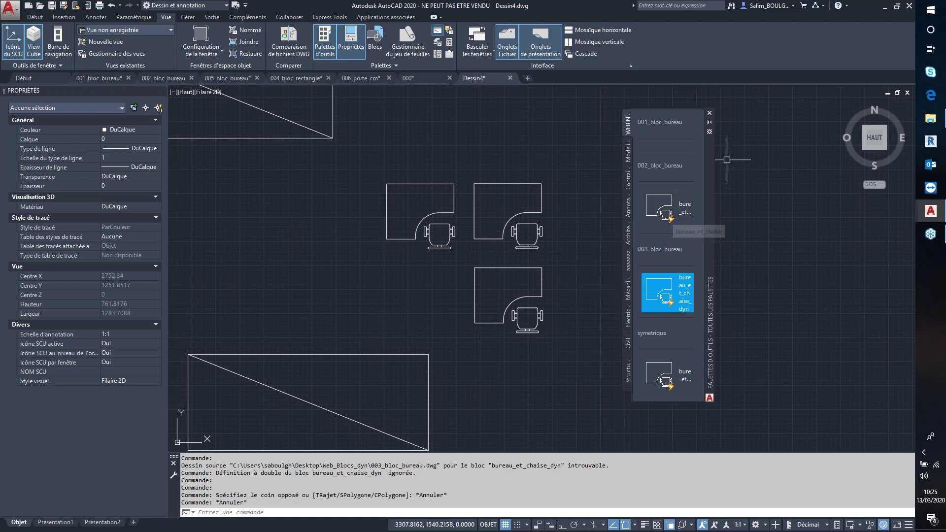
Close the tool palettes and delete the three desk-and-chair test blocks
click(709, 112)
click(591, 183)
click(349, 305)
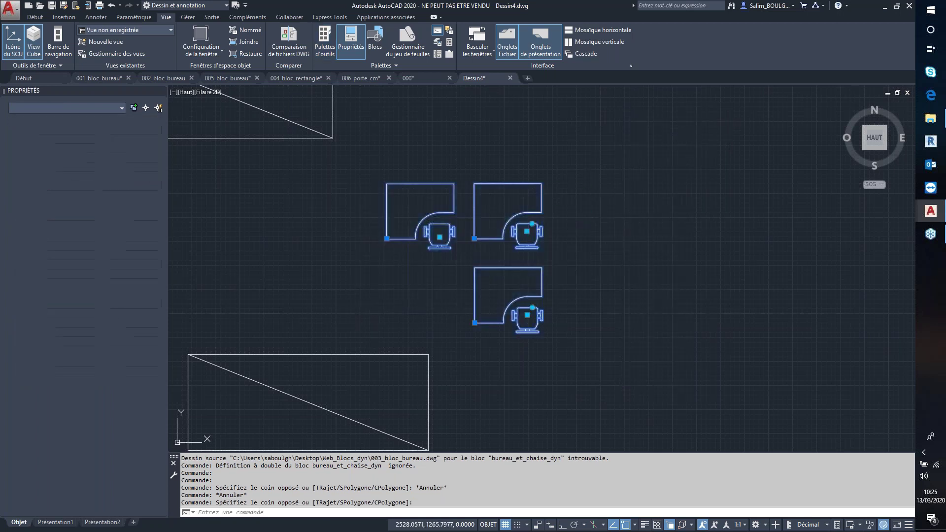
key(Delete)
Erase the six remaining rectangle blocks and switch to the 001_bloc_bureau drawing
scroll(422, 242, down, 4)
scroll(422, 242, down, 3)
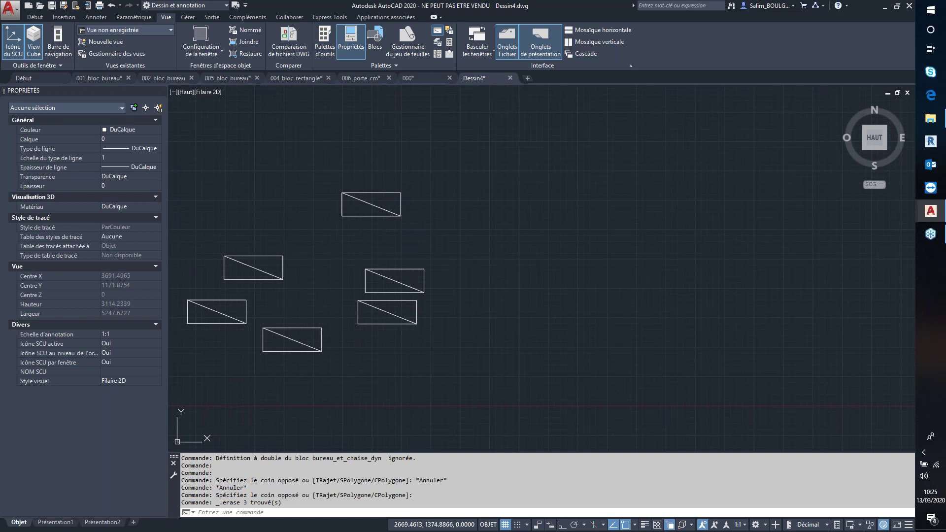
middle_drag(437, 243, 546, 218)
click(623, 128)
click(234, 399)
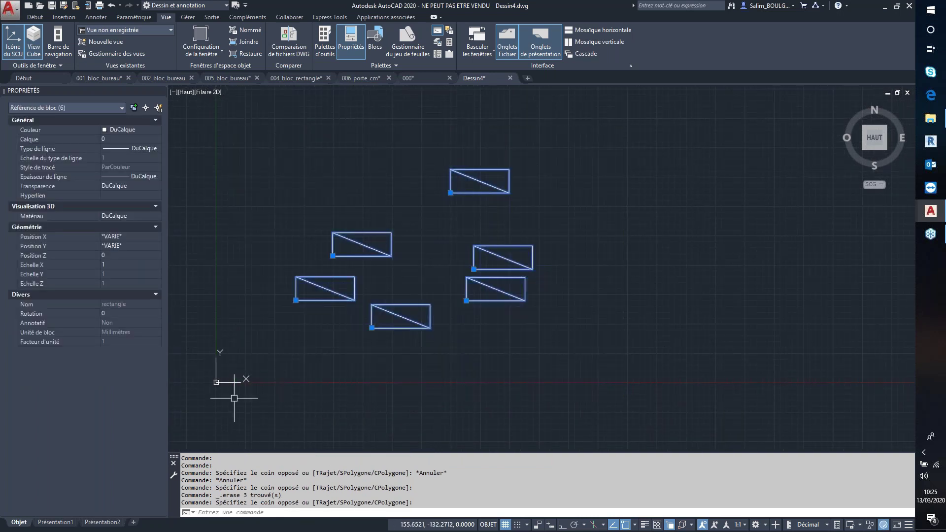
key(Delete)
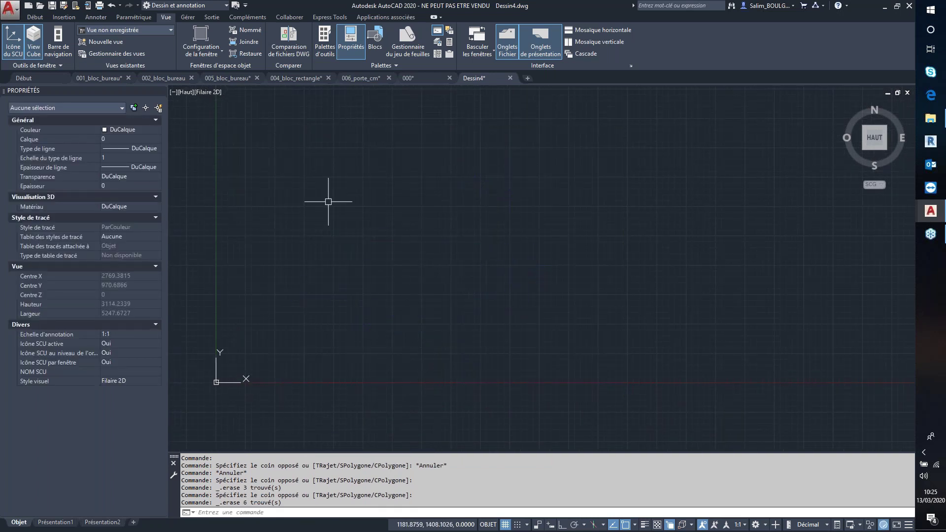
click(98, 79)
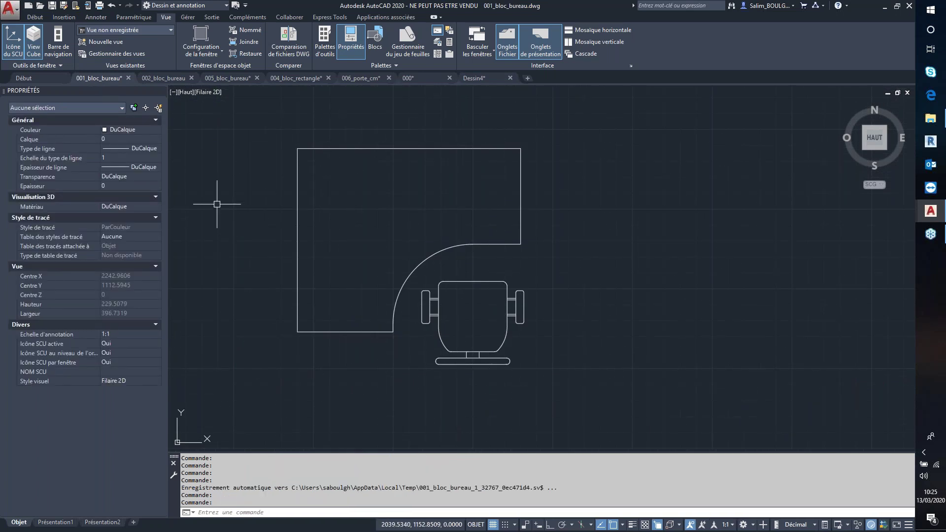
Crossing-select all 15 desk and chair objects and run B to start a block definition
scroll(486, 269, down, 2)
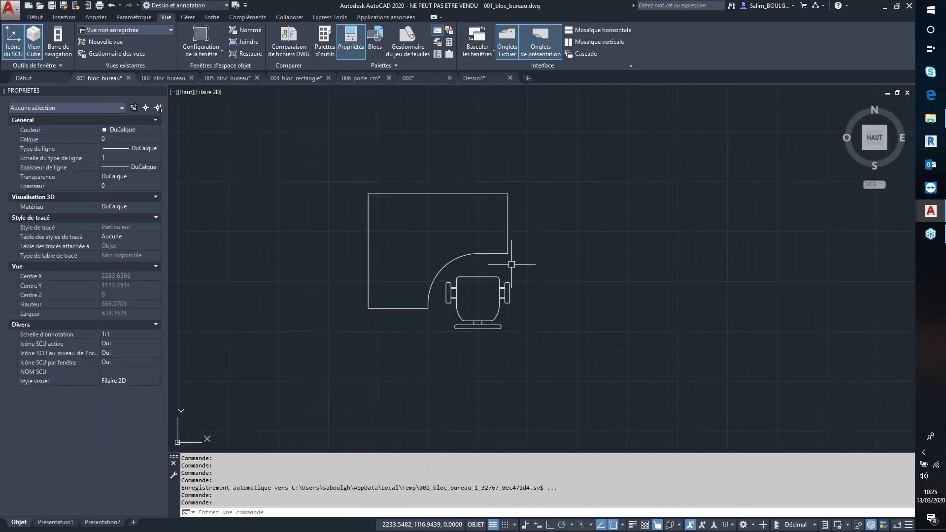
click(613, 145)
click(291, 441)
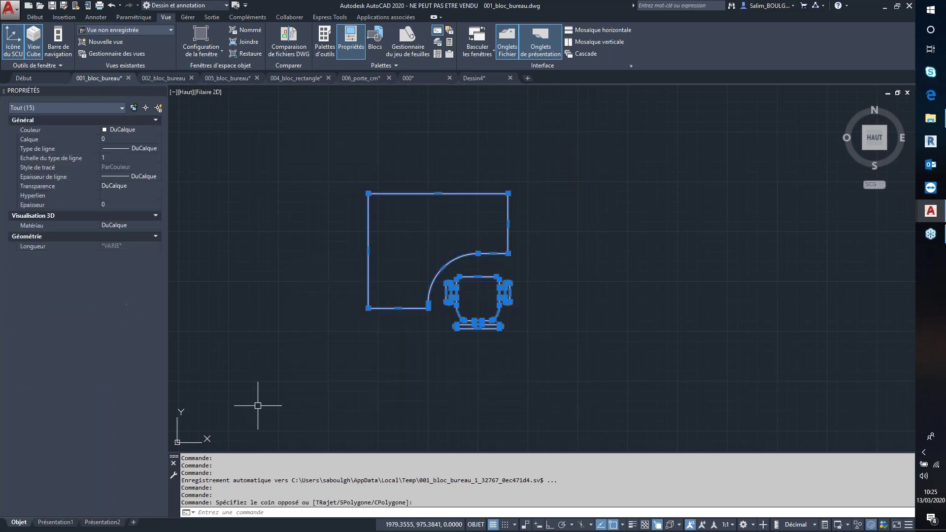
text(b)
key(Return)
text(bureau01)
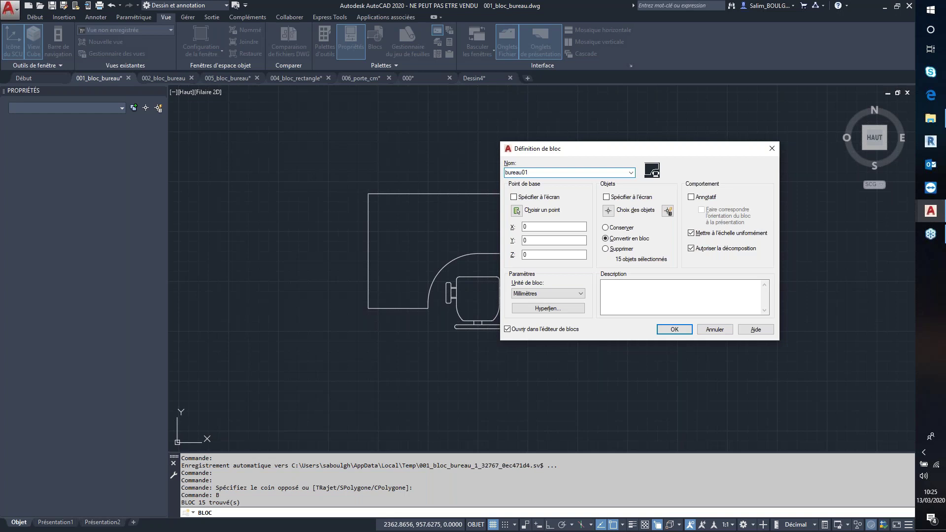
Create block bureau01 with its base point at the desk's lower-left corner, opening it in the editor
click(516, 211)
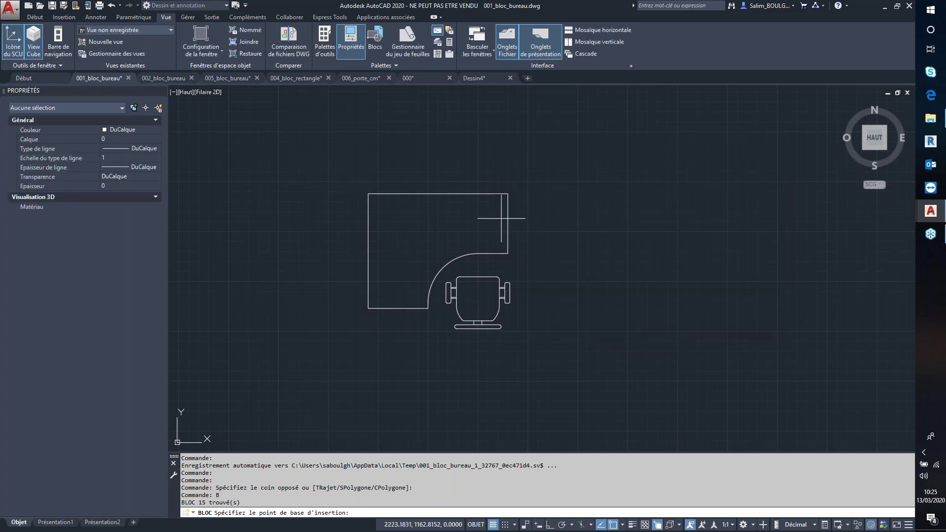
click(368, 308)
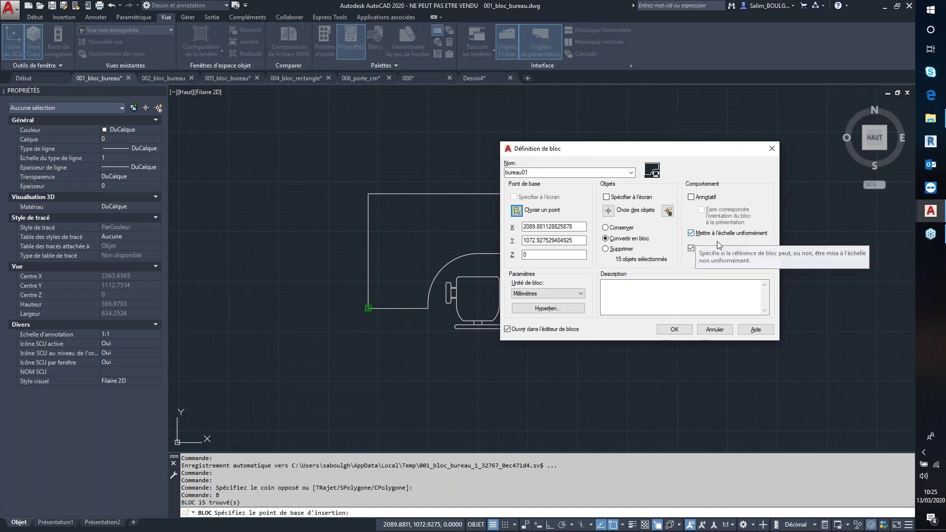
click(674, 329)
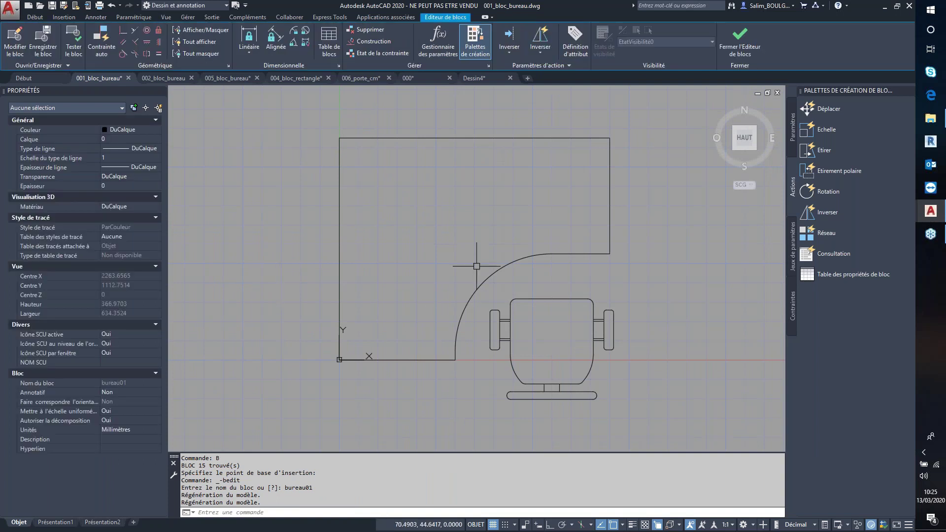
mouse_move(849, 90)
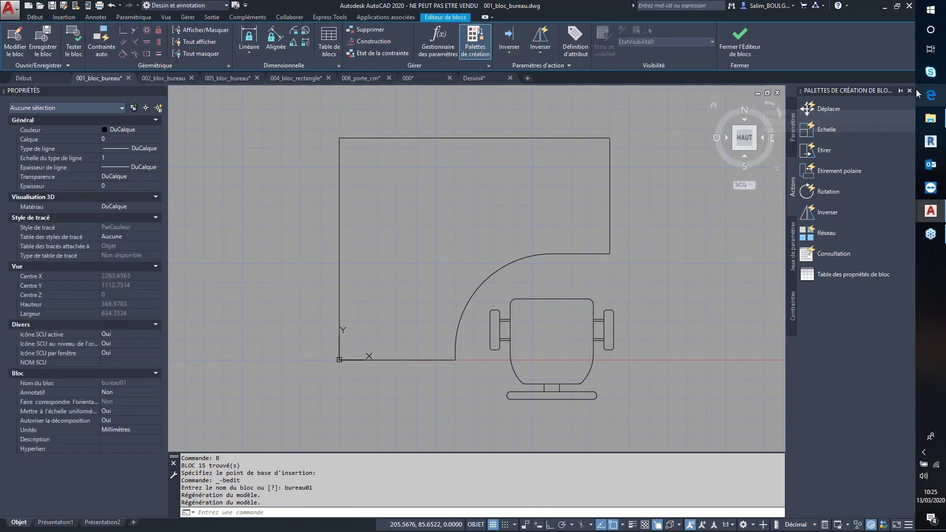
Browse the authoring palettes' Paramètres, Actions, Jeux de paramètres and Contraintes tabs
click(477, 48)
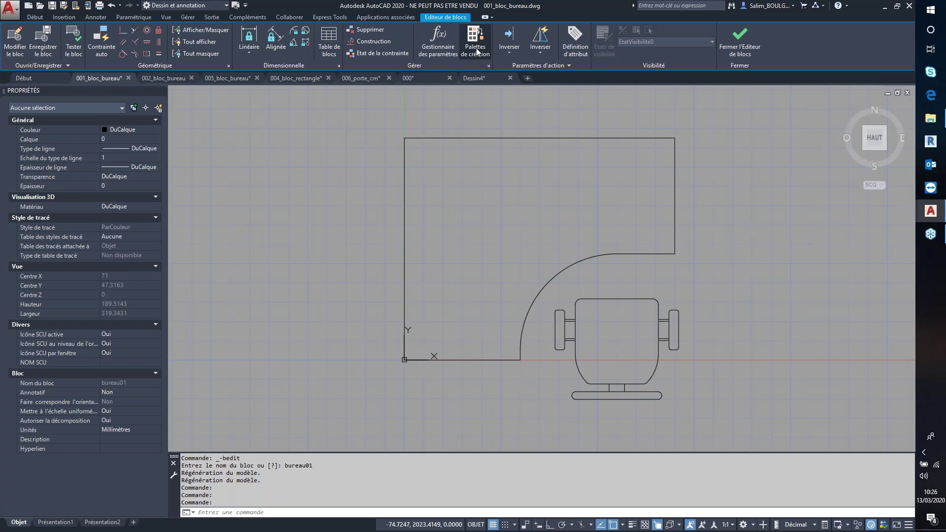
click(478, 49)
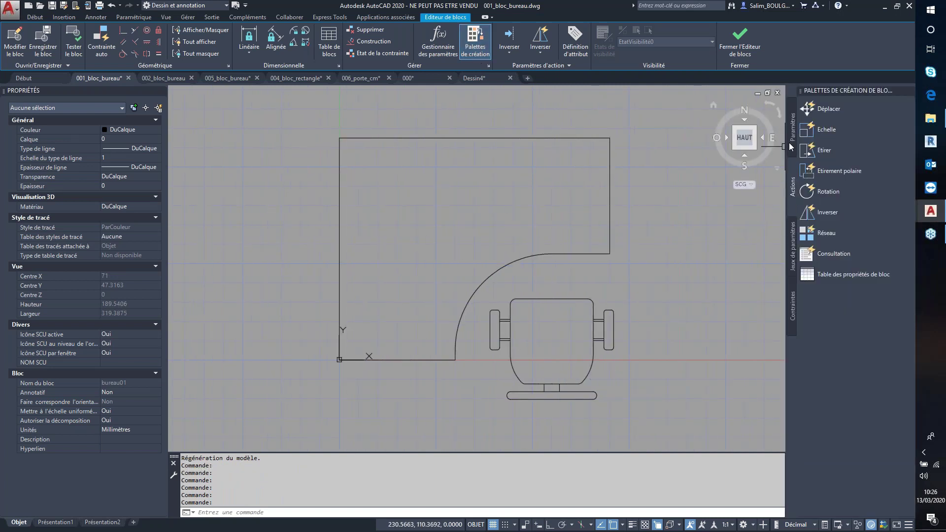
click(790, 144)
click(792, 187)
click(793, 269)
click(793, 305)
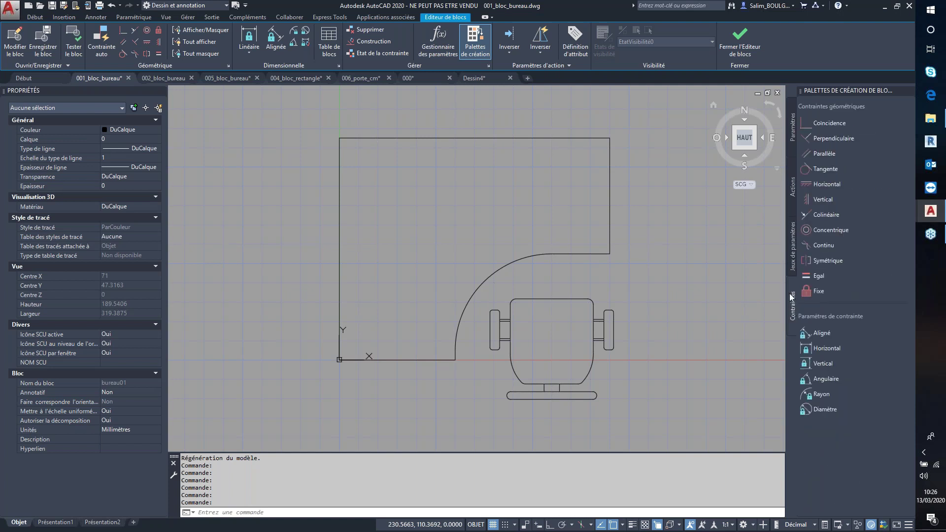
click(909, 91)
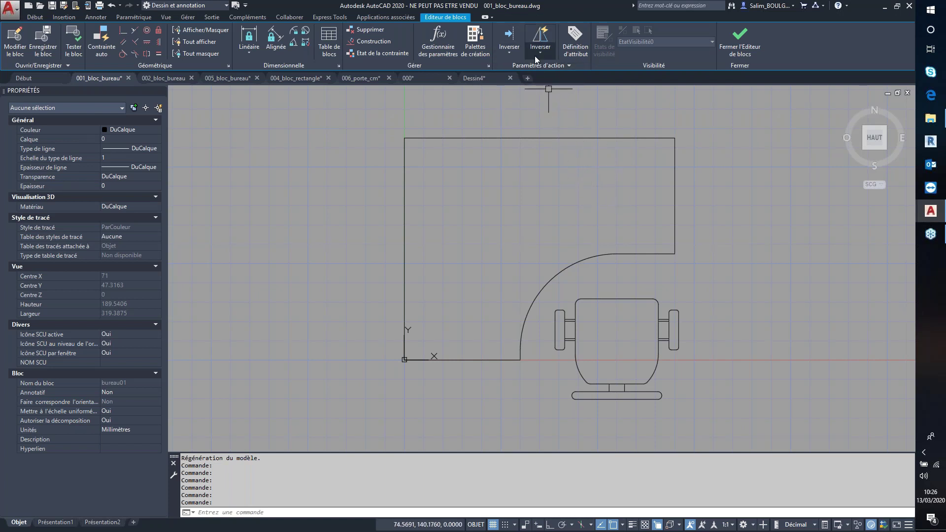
Hide the authoring palettes, pan and zoom out, and bring up the parameter types list
click(476, 47)
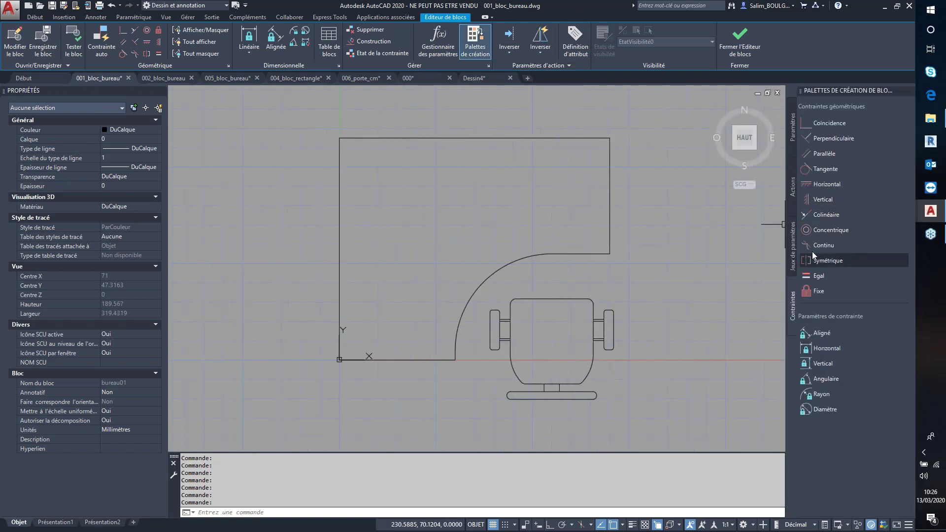
click(470, 44)
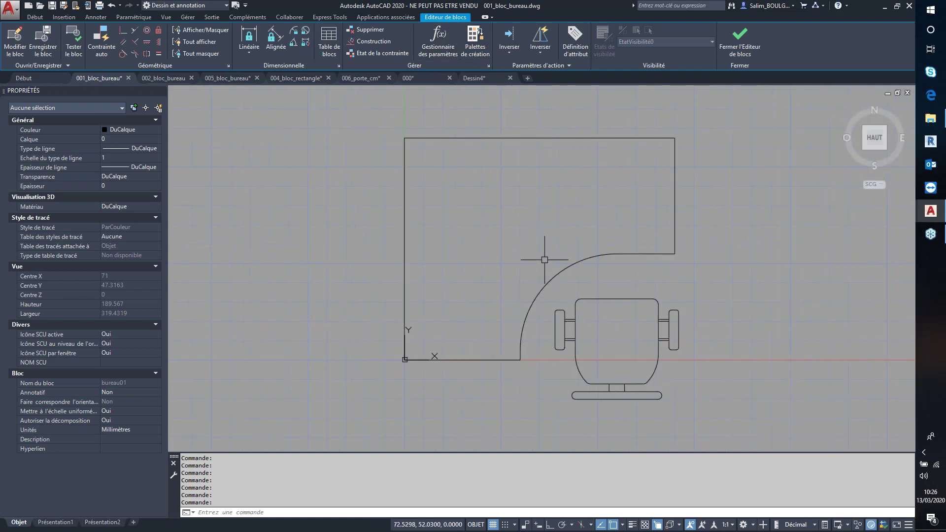
middle_drag(493, 261, 418, 234)
scroll(465, 248, down, 2)
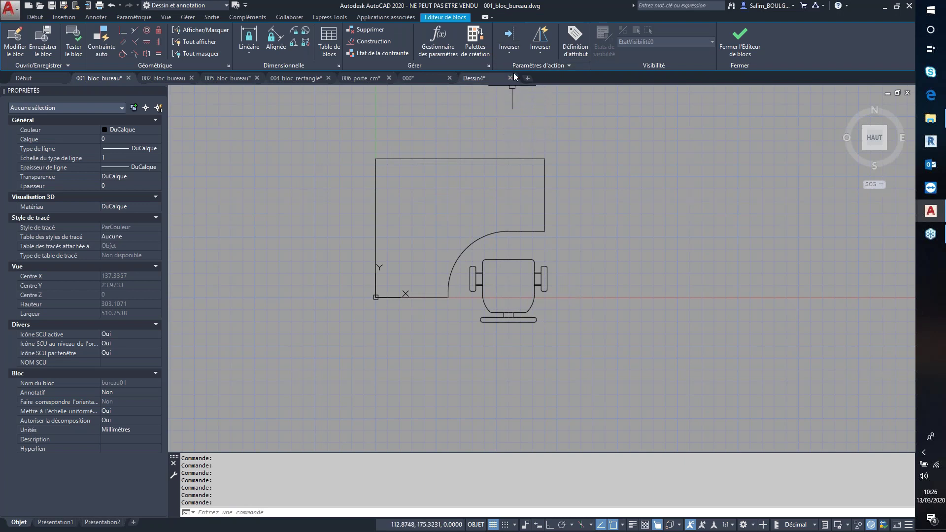
click(510, 52)
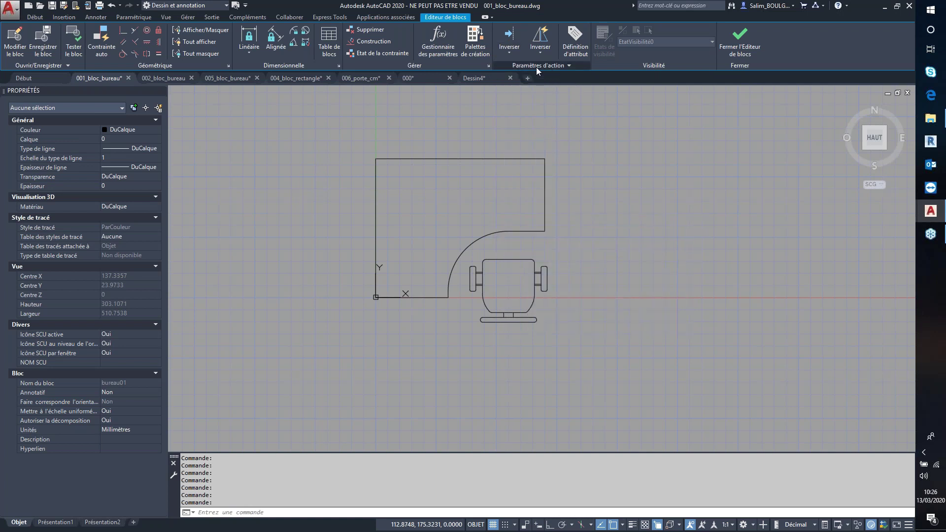
click(510, 52)
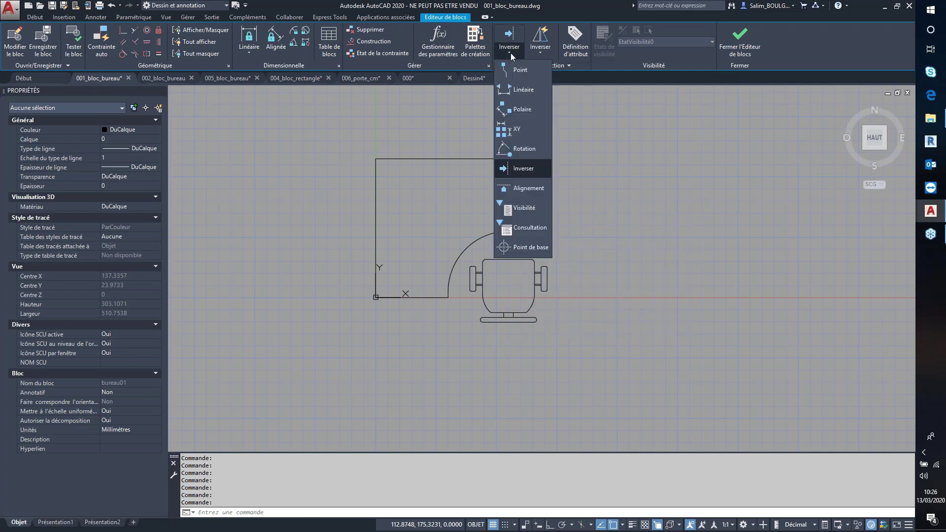
Add a Point de base parameter placed inside the desk near the curved cut-out
click(521, 248)
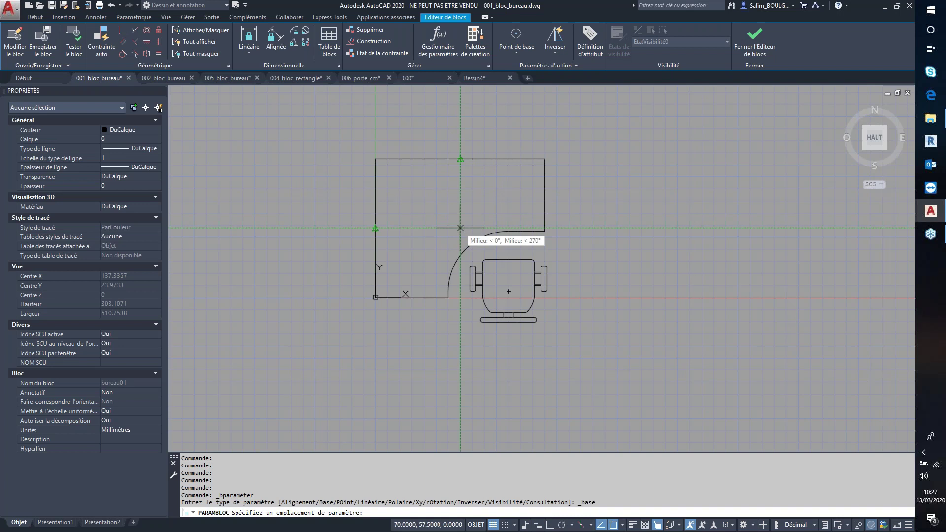
click(460, 227)
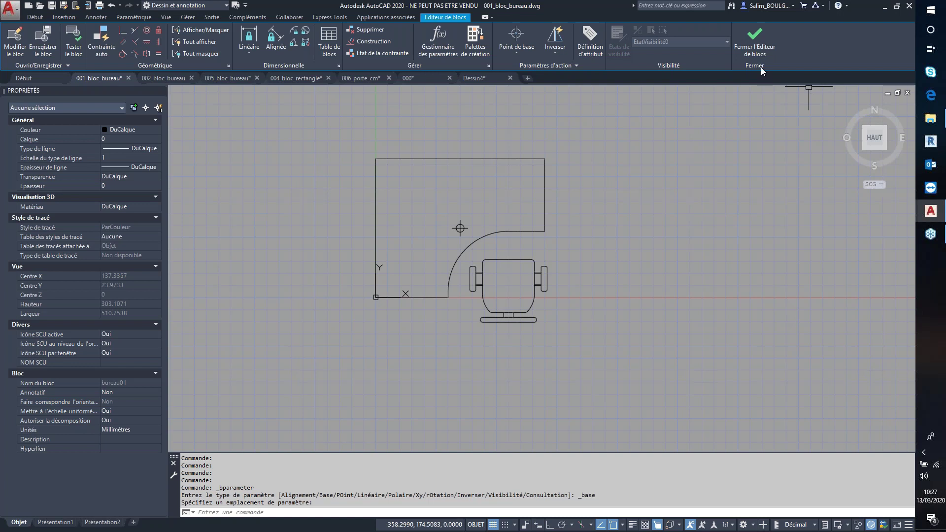
Save the edits into bureau01, leave the block editor, and select the desk block in the drawing
click(762, 49)
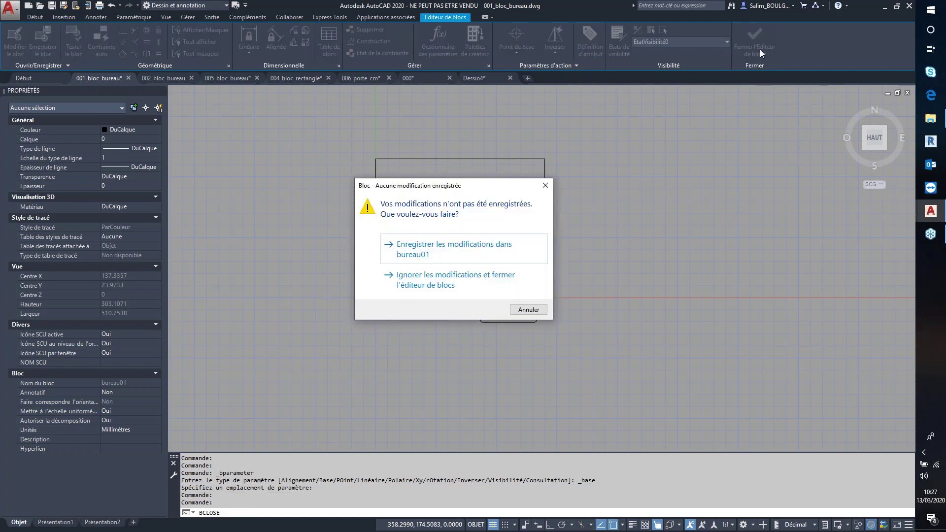
click(485, 251)
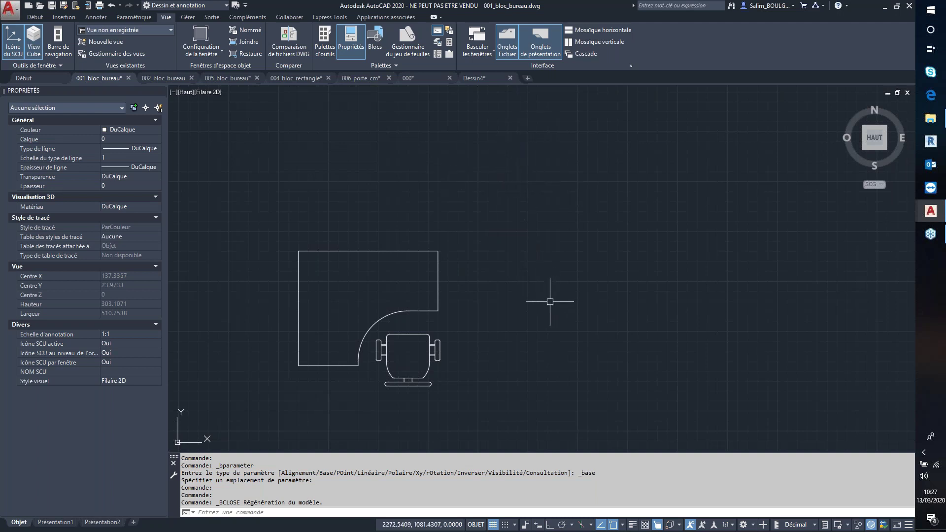
middle_drag(494, 311, 602, 223)
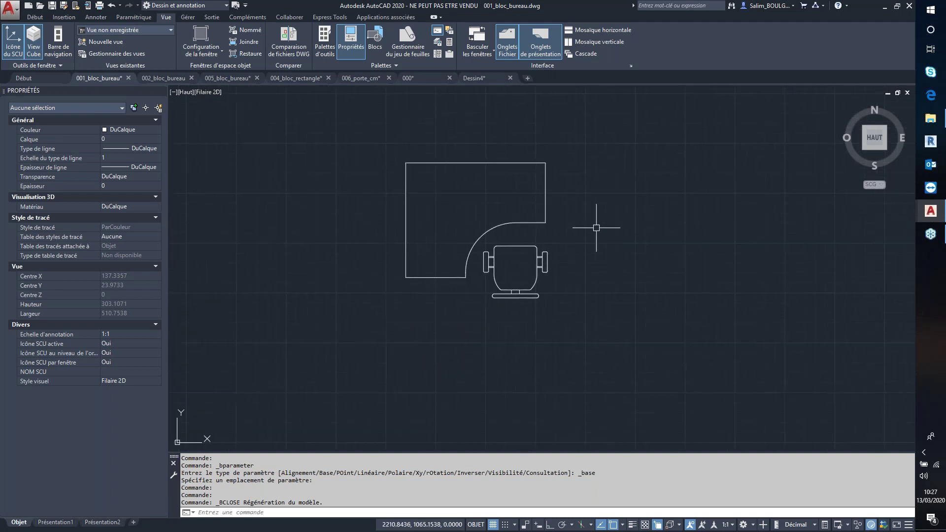
click(546, 217)
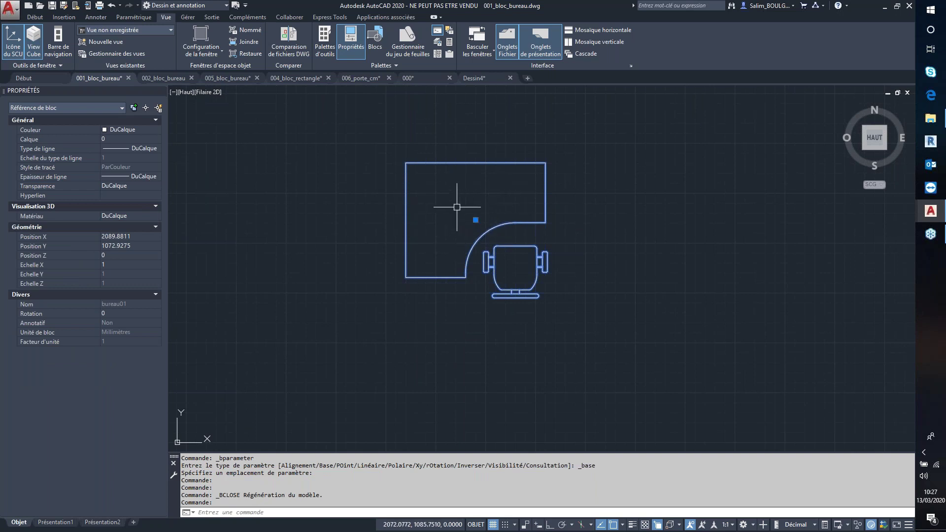
Reopen the bureau01 block in the block editor and pan it into view
double_click(519, 222)
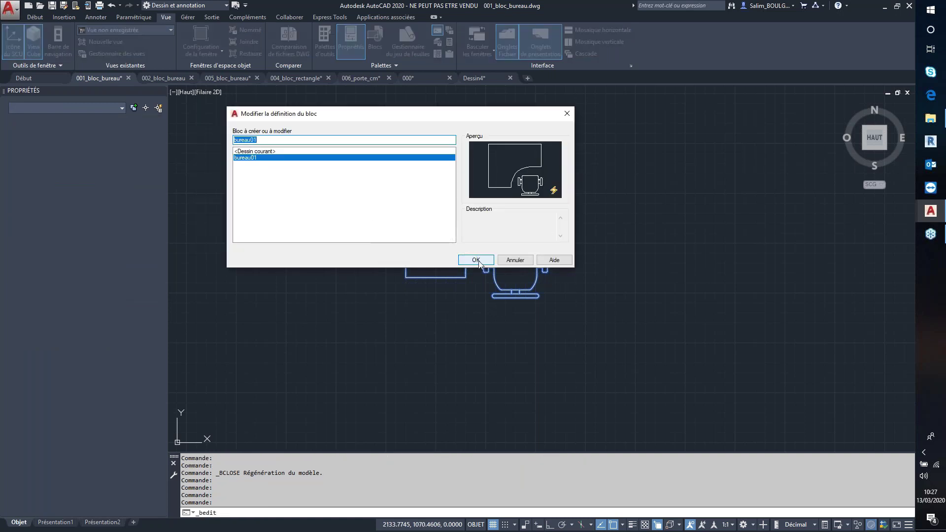
click(477, 261)
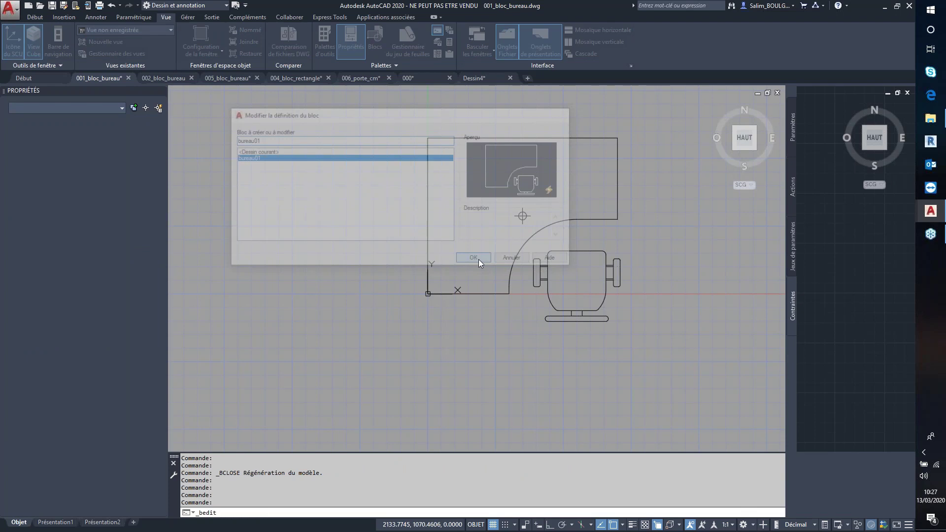
middle_drag(480, 261, 336, 280)
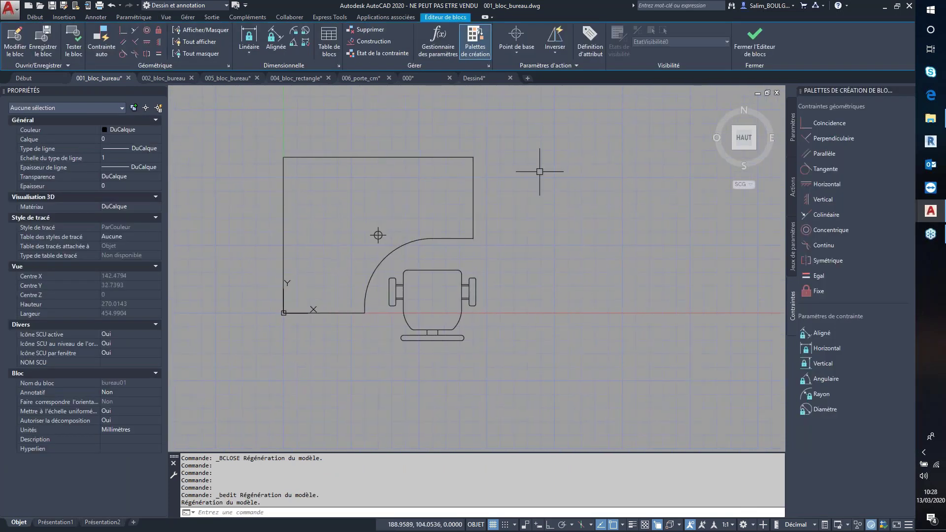
Add point parameter Position1 on the chair's top edge with a single grip
click(515, 55)
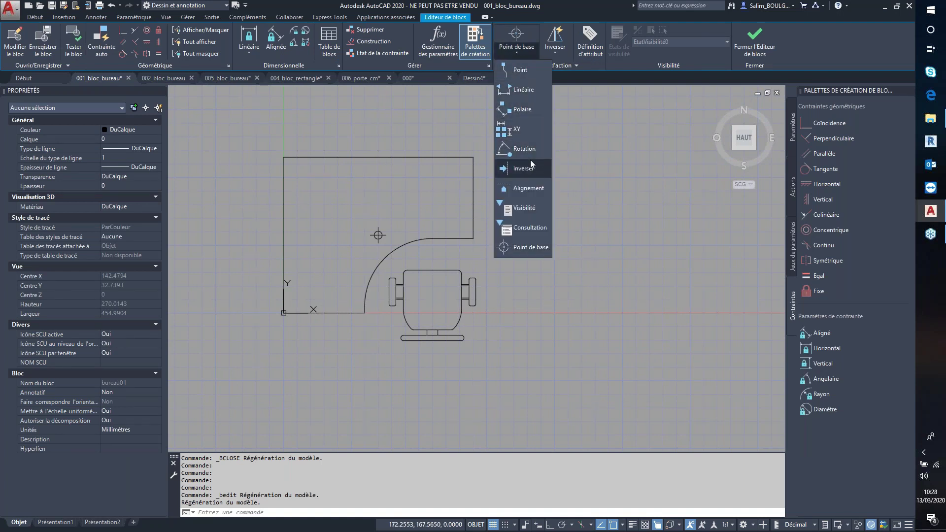
click(522, 70)
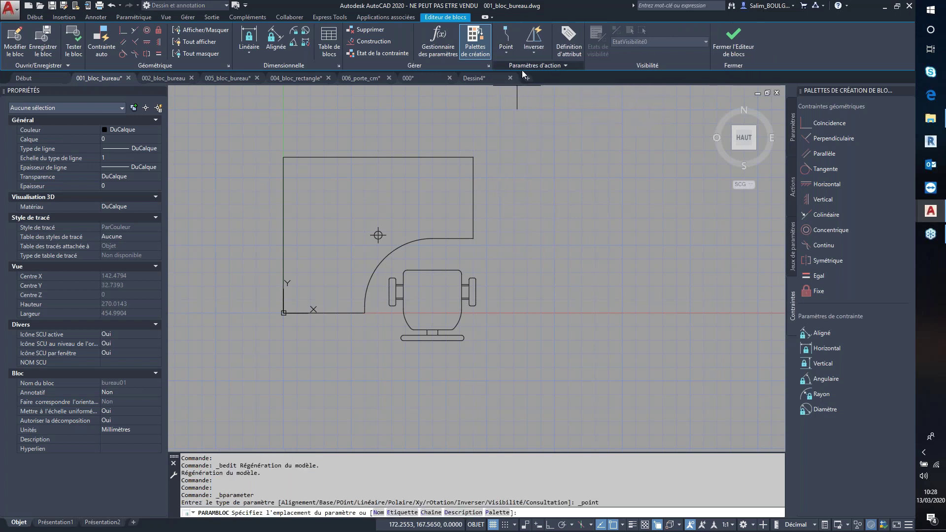
scroll(431, 301, up, 4)
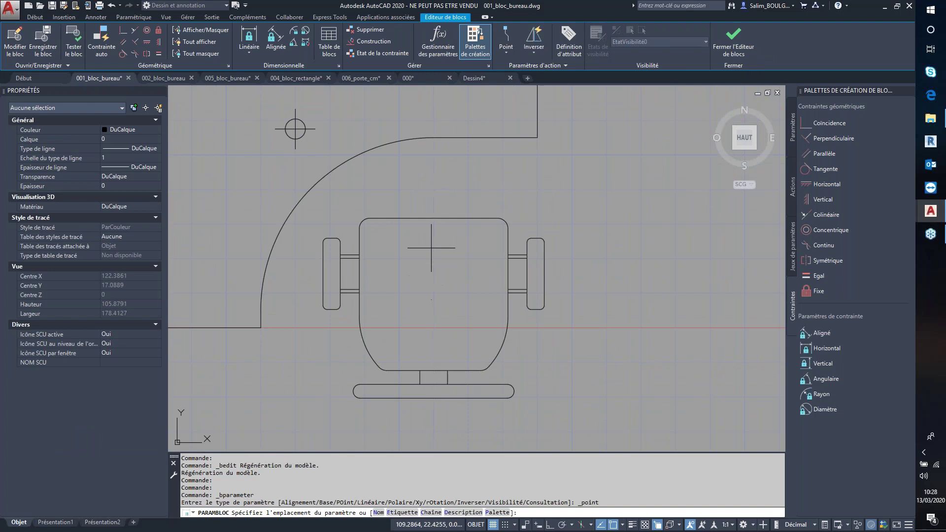
click(433, 218)
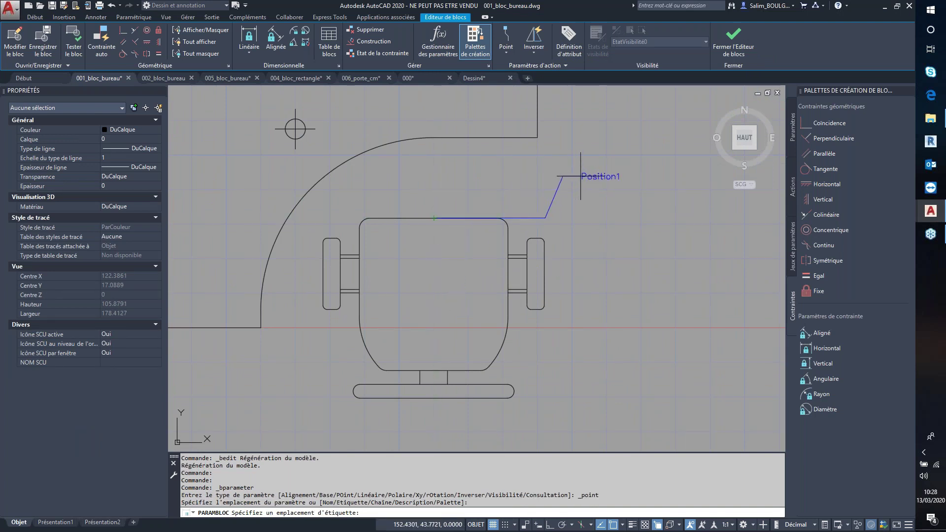
click(590, 176)
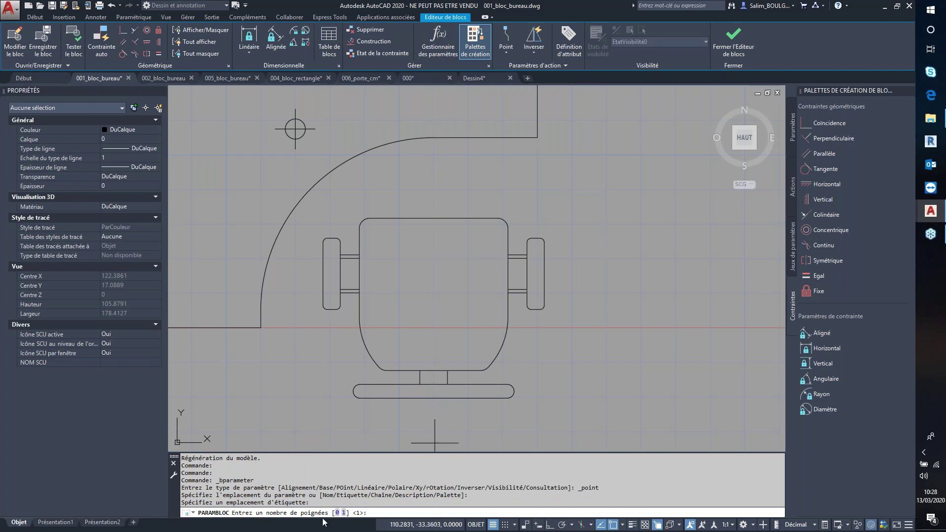
right_click(561, 183)
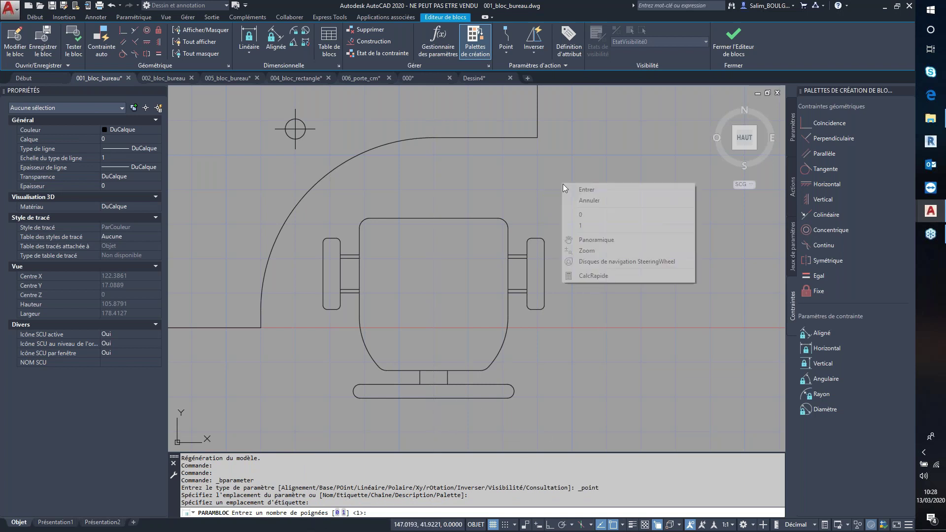
click(580, 225)
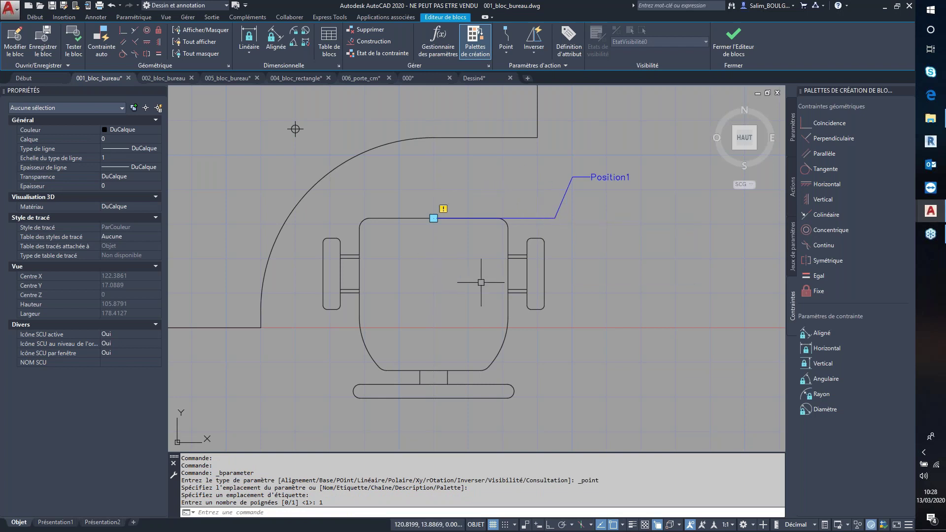
Close the Block Authoring Palettes and centre the view on the chair
scroll(491, 261, down, 2)
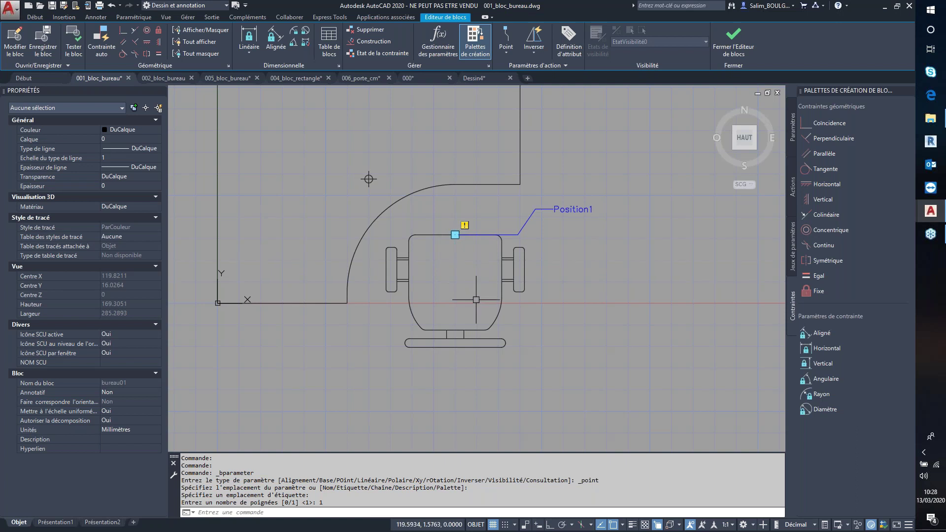
scroll(476, 300, down, 2)
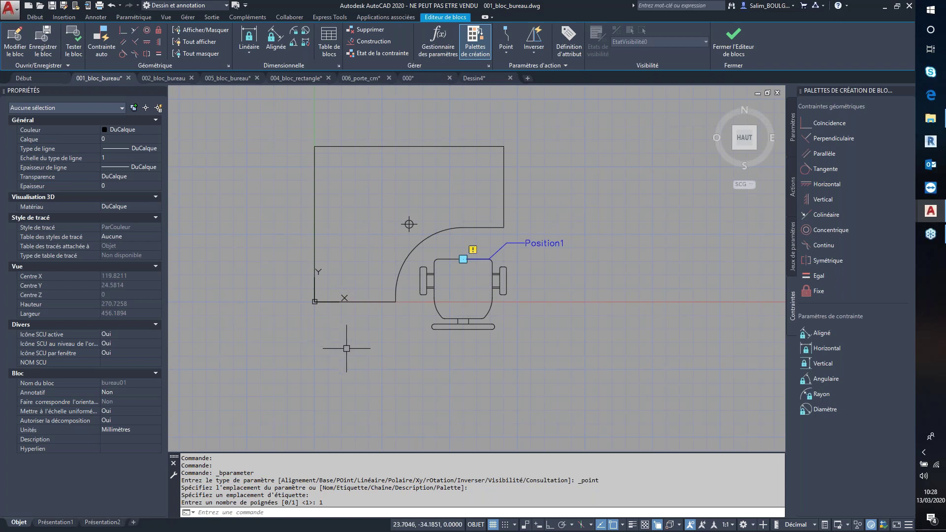
scroll(488, 263, up, 2)
scroll(488, 263, up, 2)
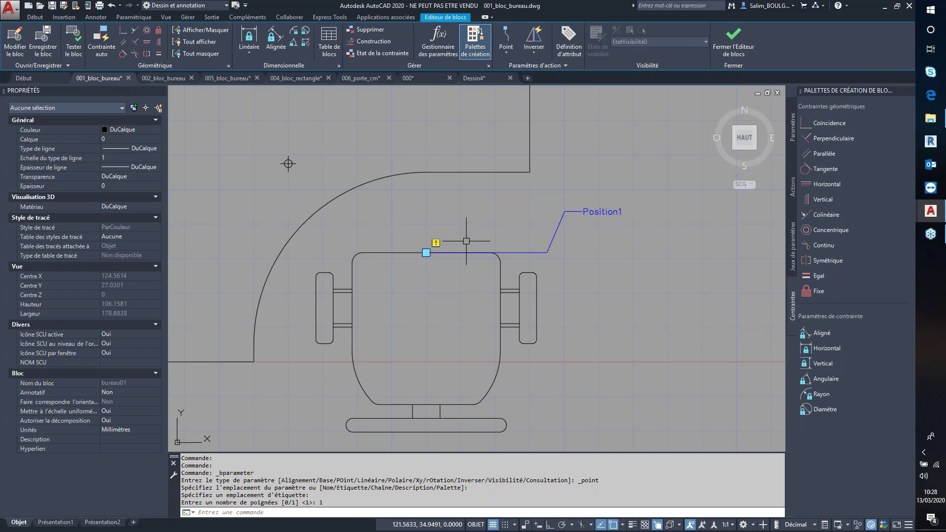
click(474, 41)
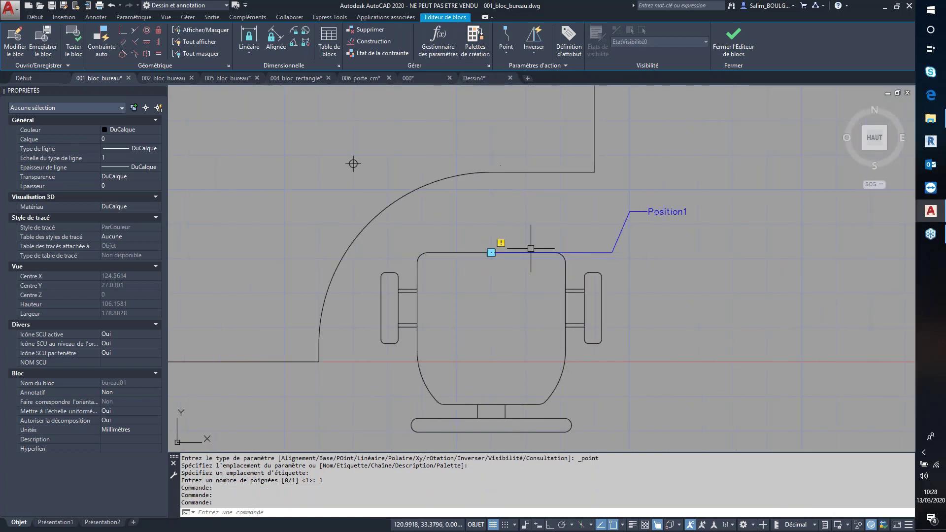
scroll(522, 240, down, 2)
middle_drag(547, 239, 448, 202)
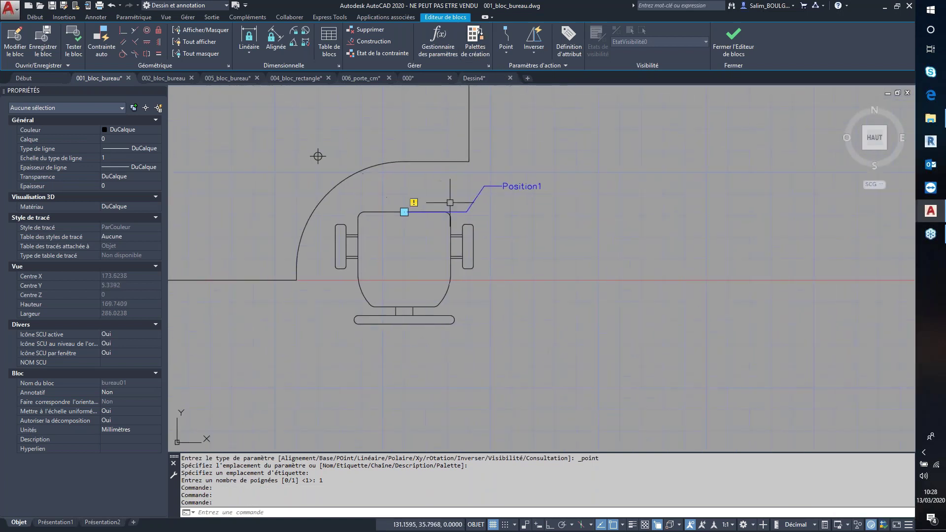
click(537, 52)
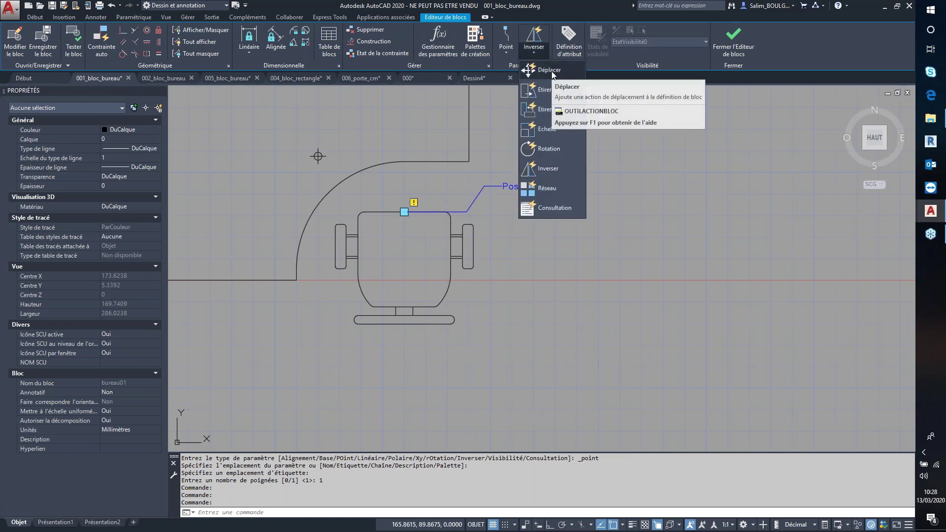
Add a move action tied to Position1 acting on the chair and its left arm
click(547, 70)
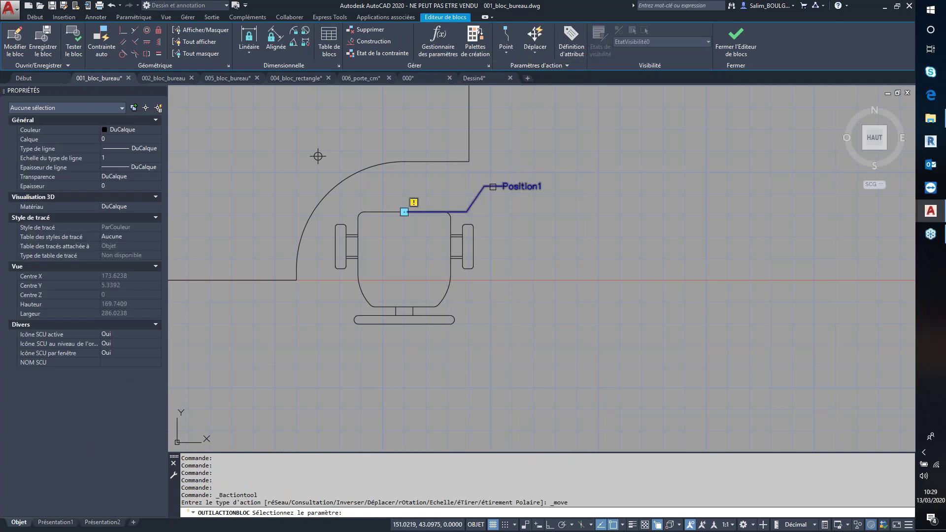
click(492, 186)
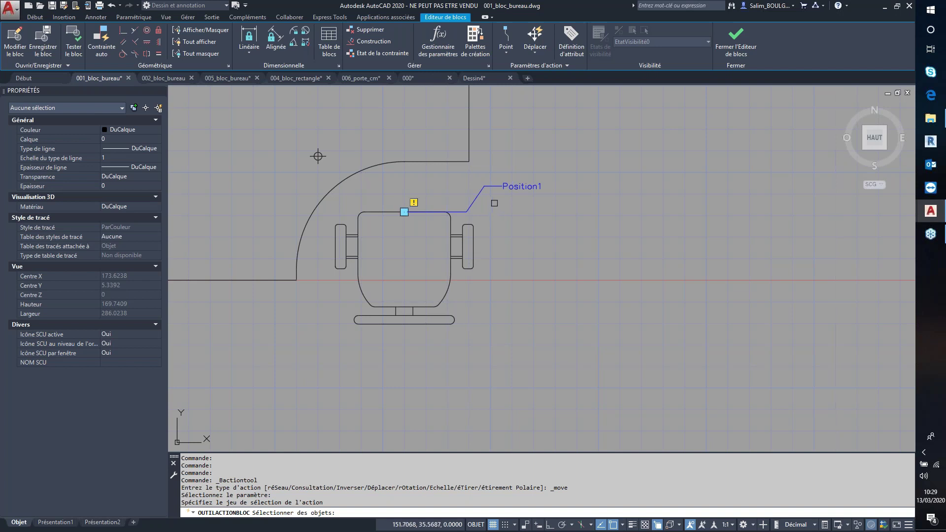
click(550, 178)
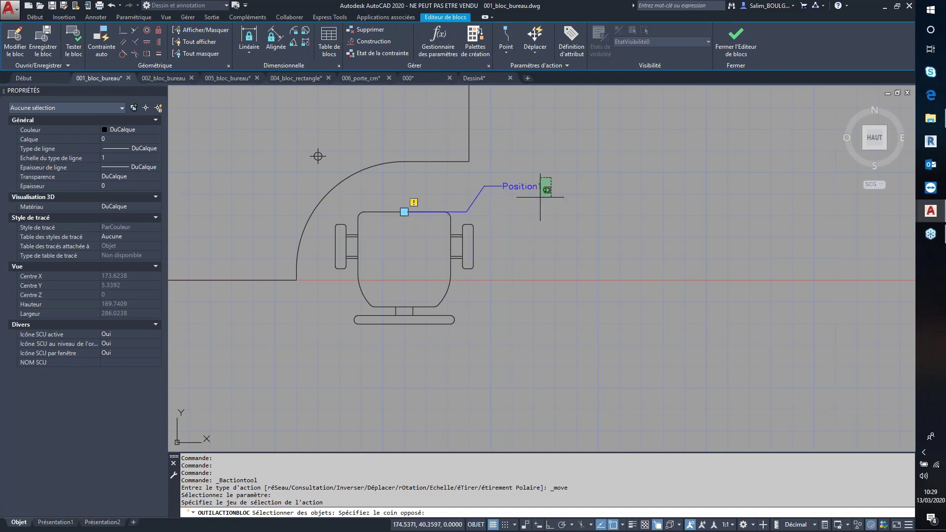
click(352, 344)
click(350, 212)
click(317, 300)
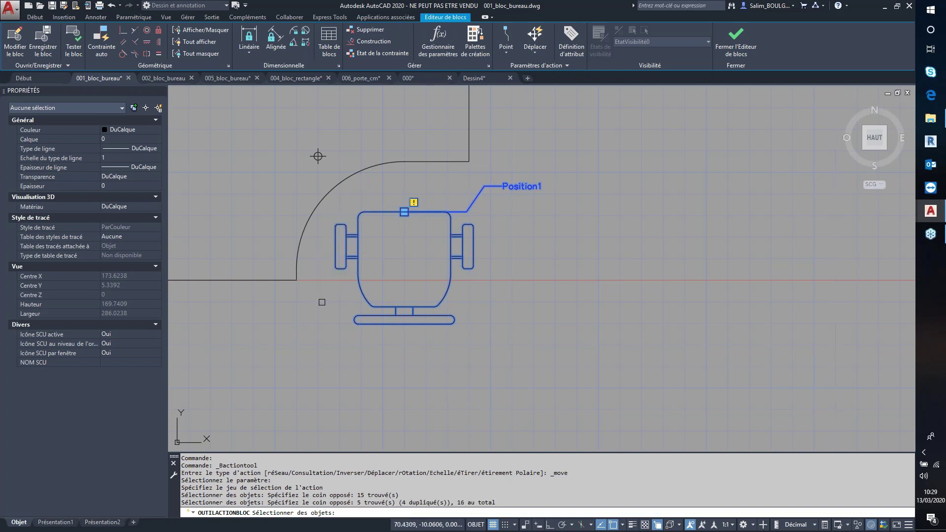
key(Return)
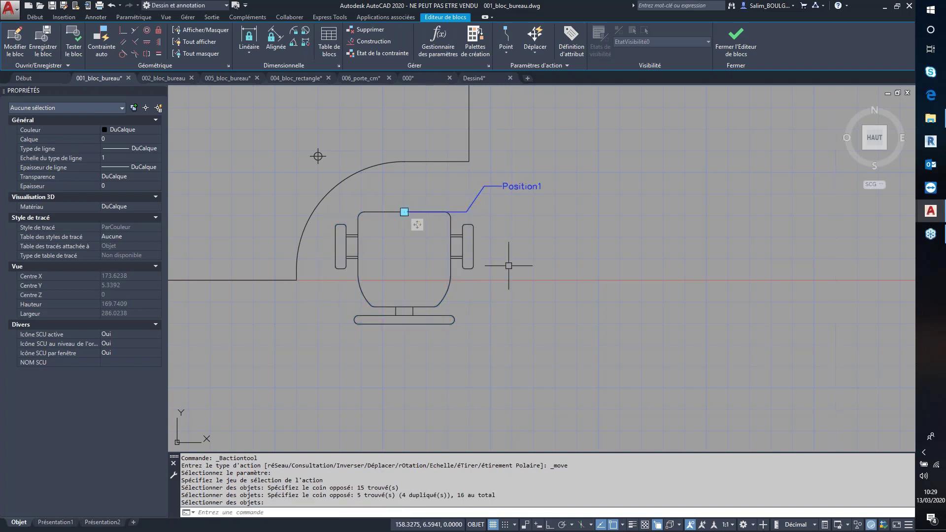
Inspect the new move action's properties, then clear the selection
scroll(508, 266, down, 3)
scroll(442, 247, up, 3)
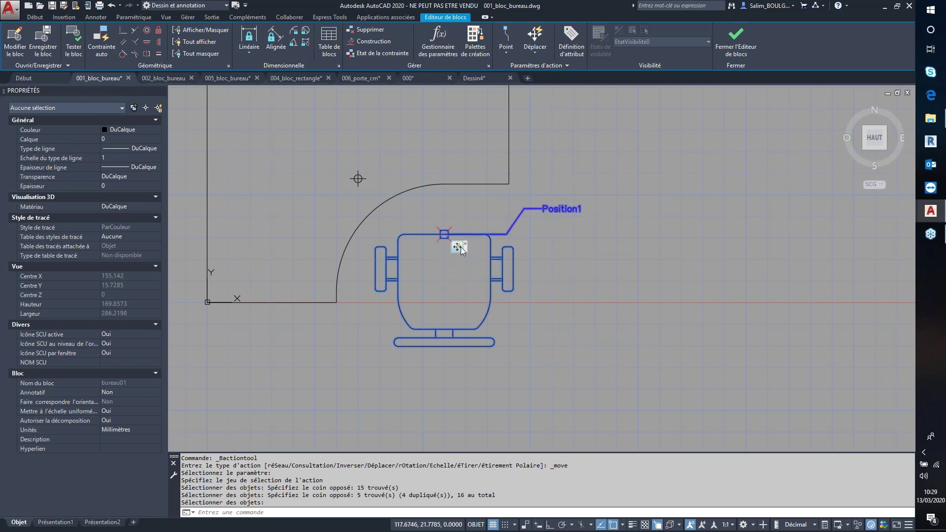
click(460, 247)
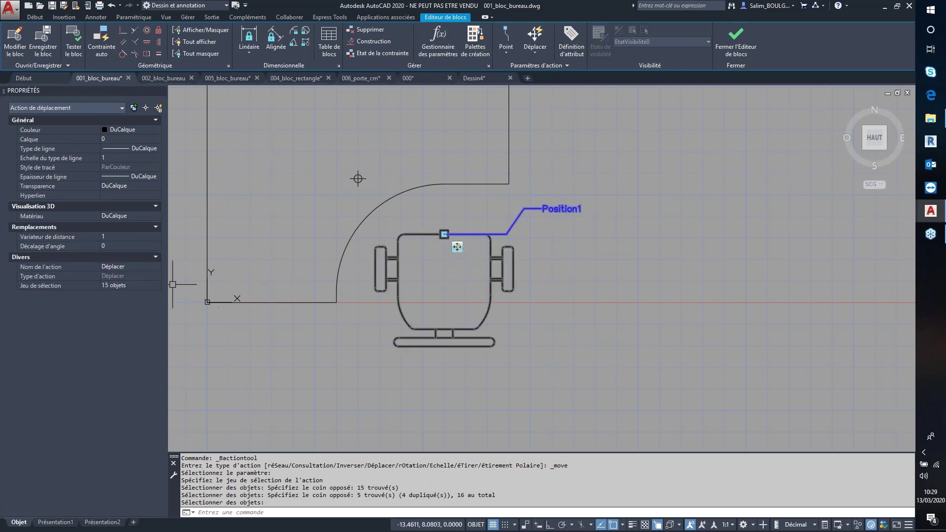
click(138, 269)
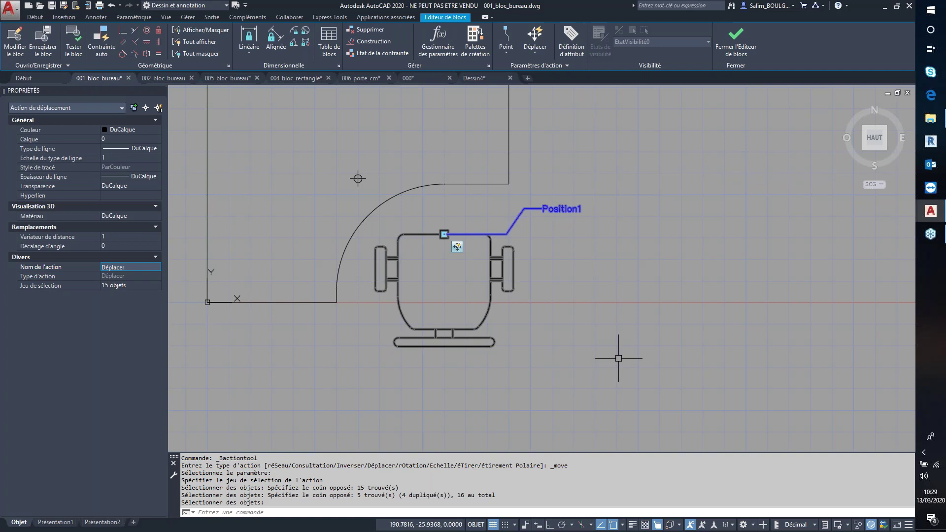
key(Escape)
scroll(606, 345, down, 3)
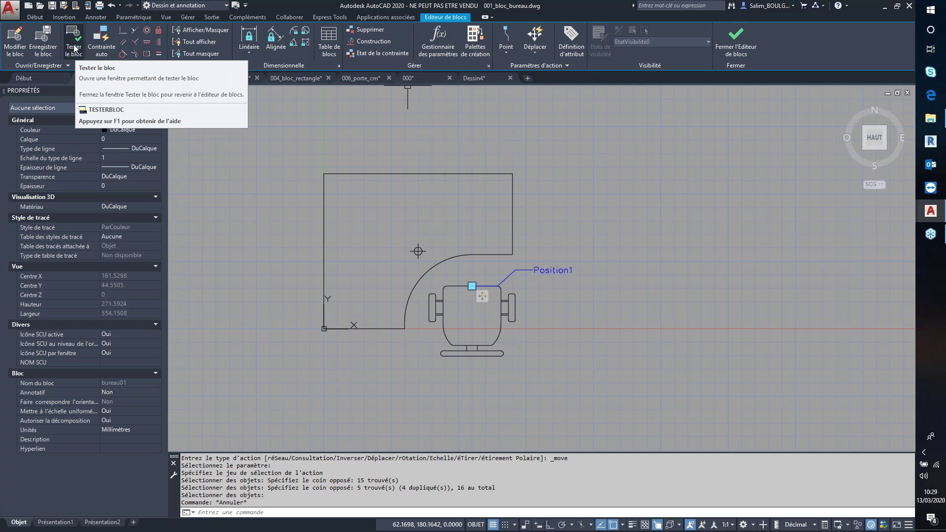
Test the block by dragging the Position1 grip to put the chair right of the desk
click(74, 48)
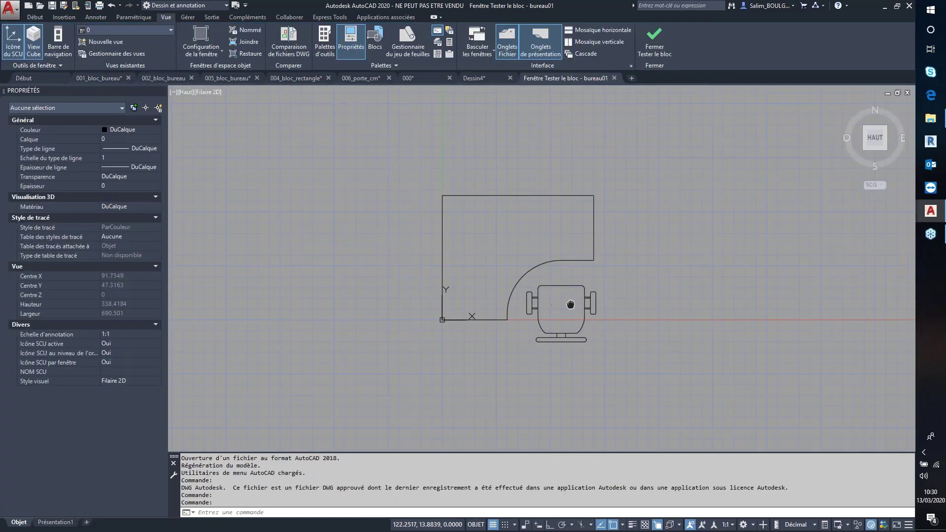
middle_drag(632, 305, 542, 289)
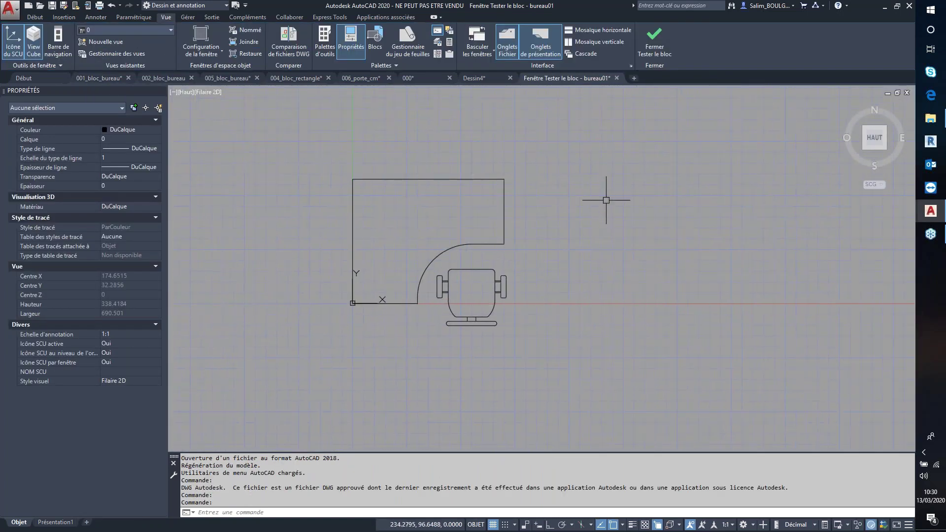
click(492, 269)
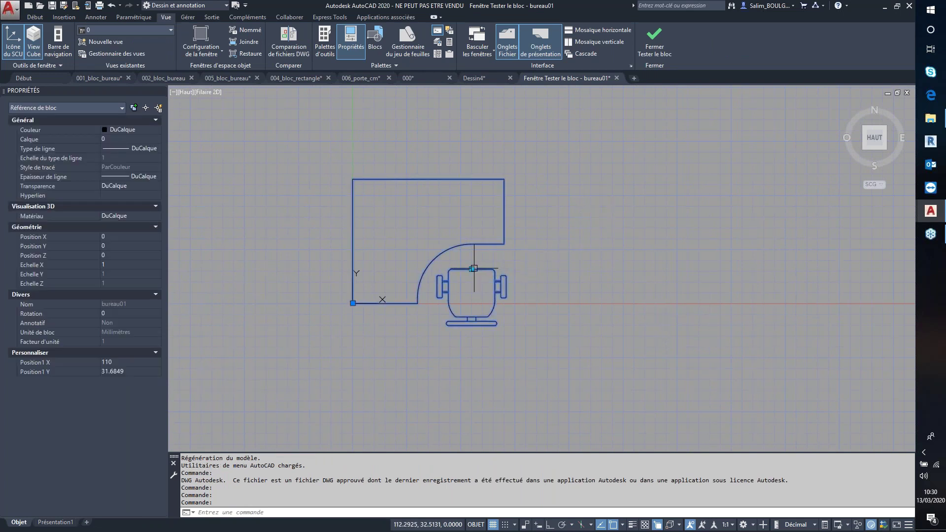
click(473, 269)
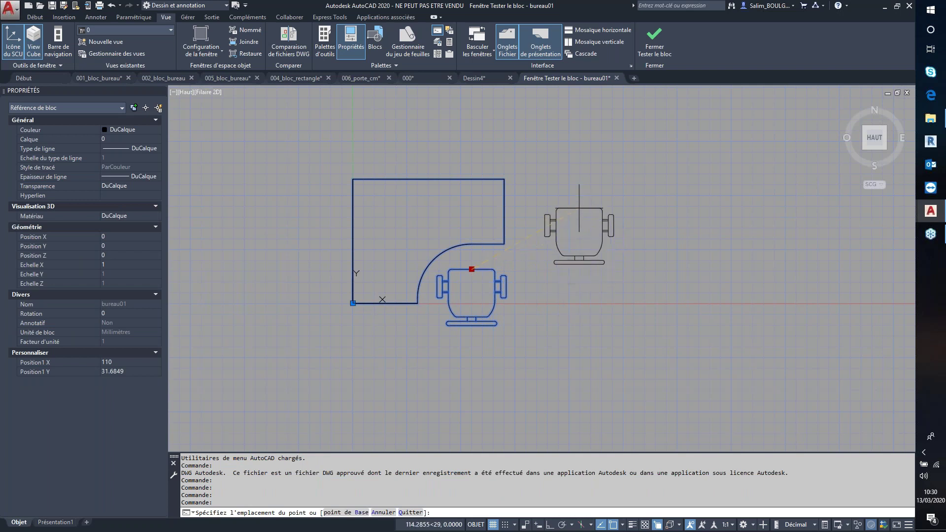
click(547, 184)
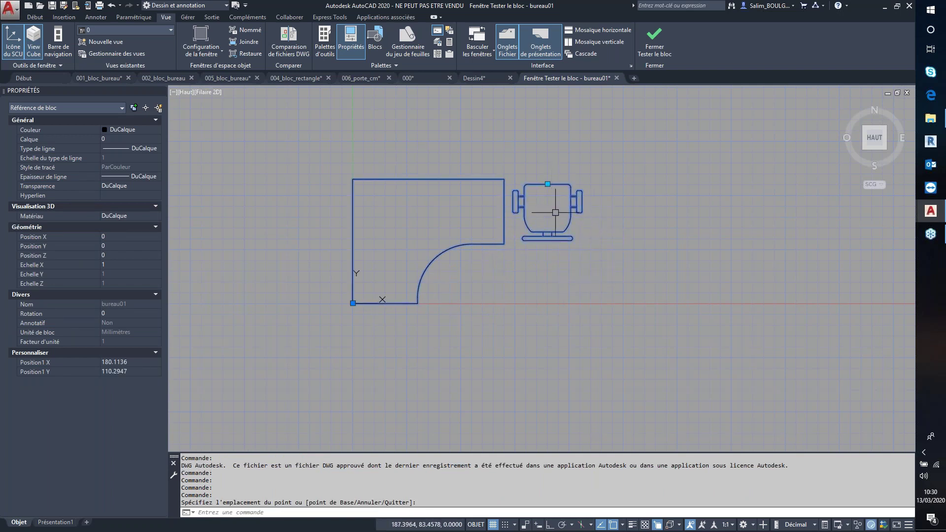
scroll(555, 213, up, 6)
scroll(549, 196, down, 4)
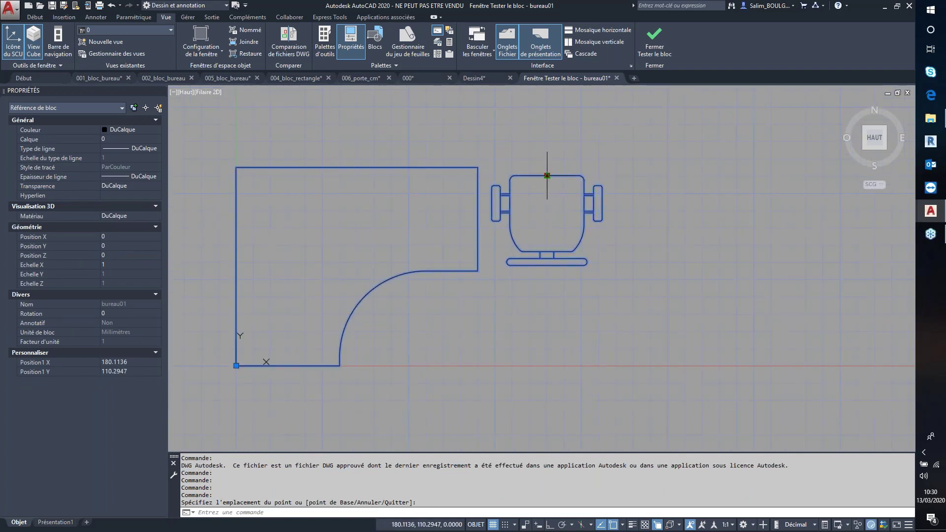
Move the chair lower right, onto the curved edge, then left of the desk, and close the test
click(547, 175)
click(650, 293)
scroll(660, 320, down, 2)
mouse_move(660, 321)
middle_down()
mouse_move(624, 327)
mouse_move(546, 264)
middle_up()
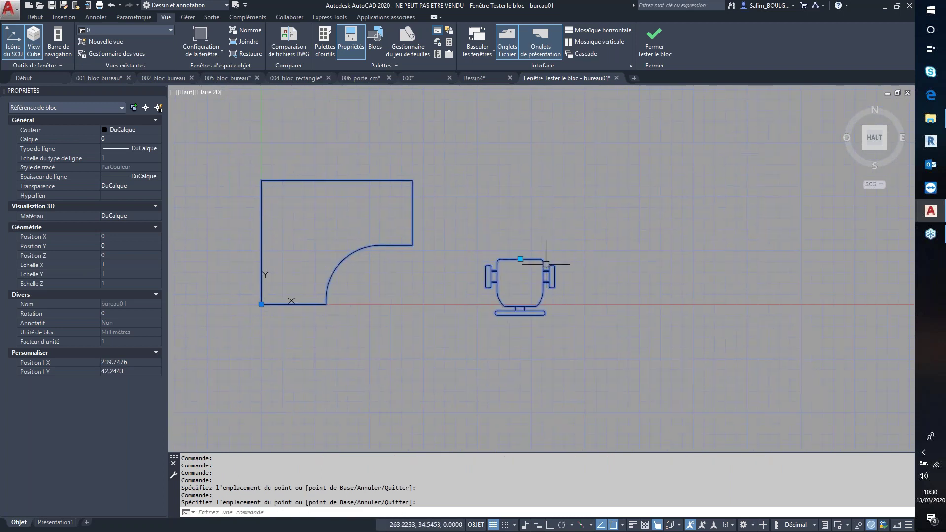
click(520, 258)
click(380, 259)
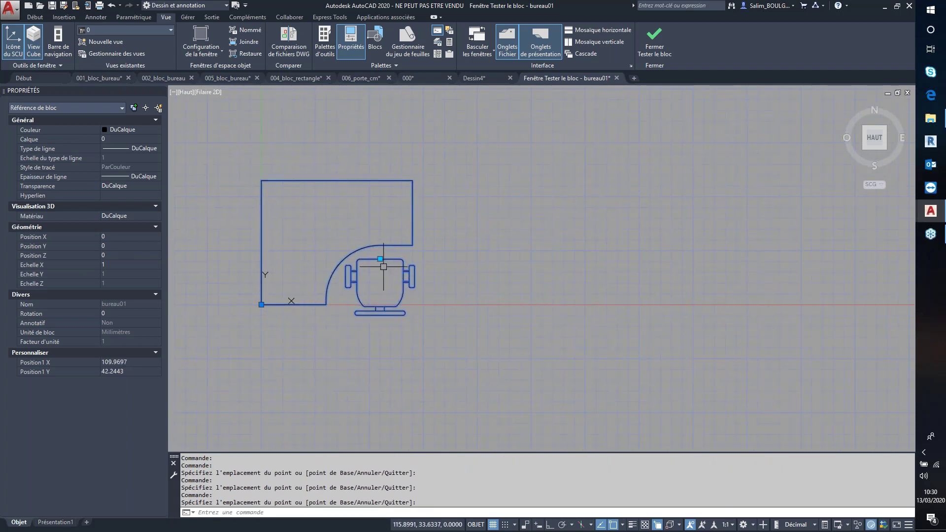
click(380, 258)
click(222, 225)
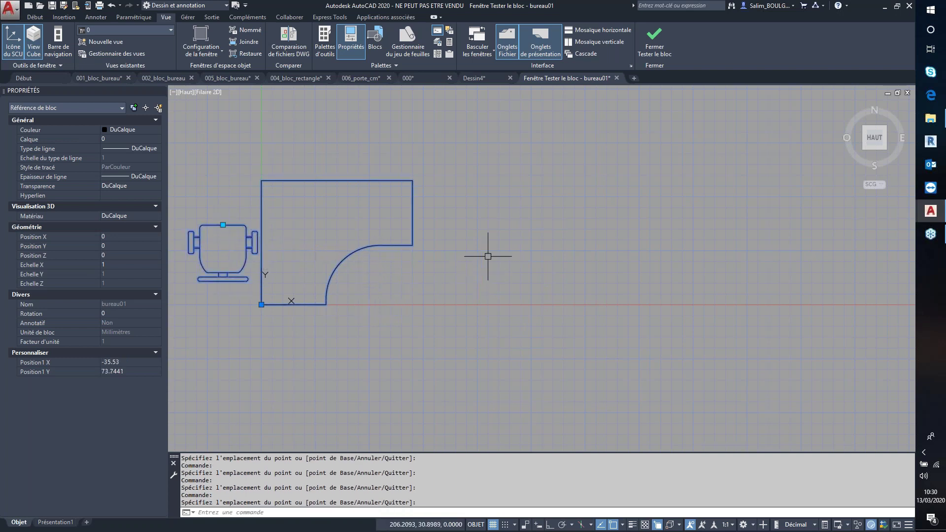
click(655, 42)
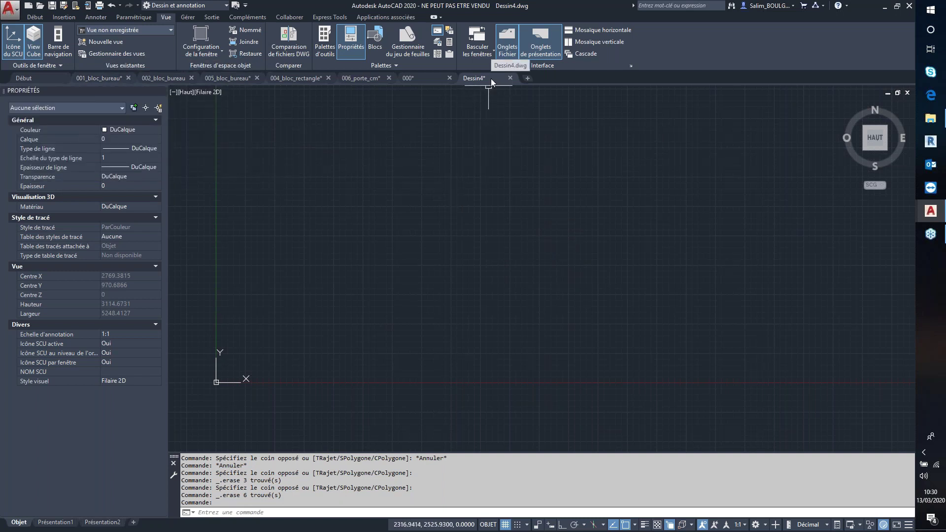
Switch to 001_bloc_bureau and close the block editor, saving the block changes
drag(100, 81, 482, 88)
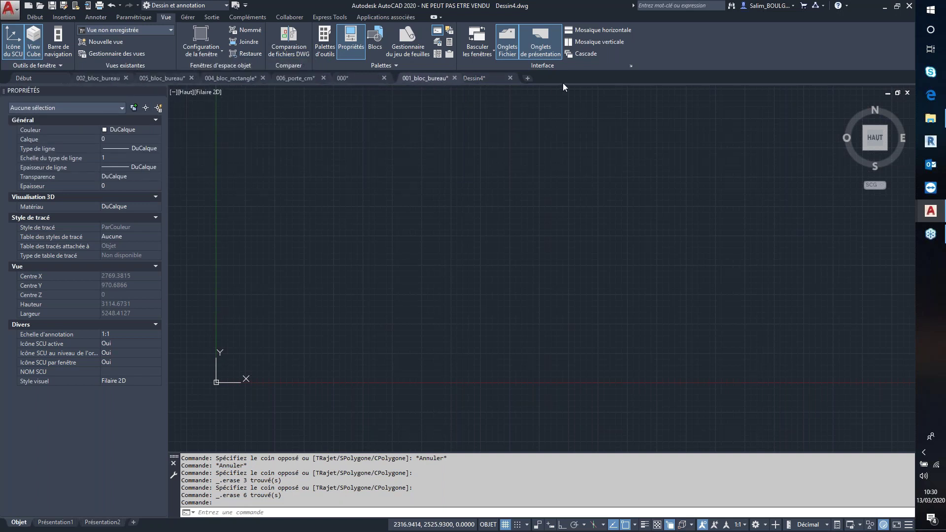
click(515, 75)
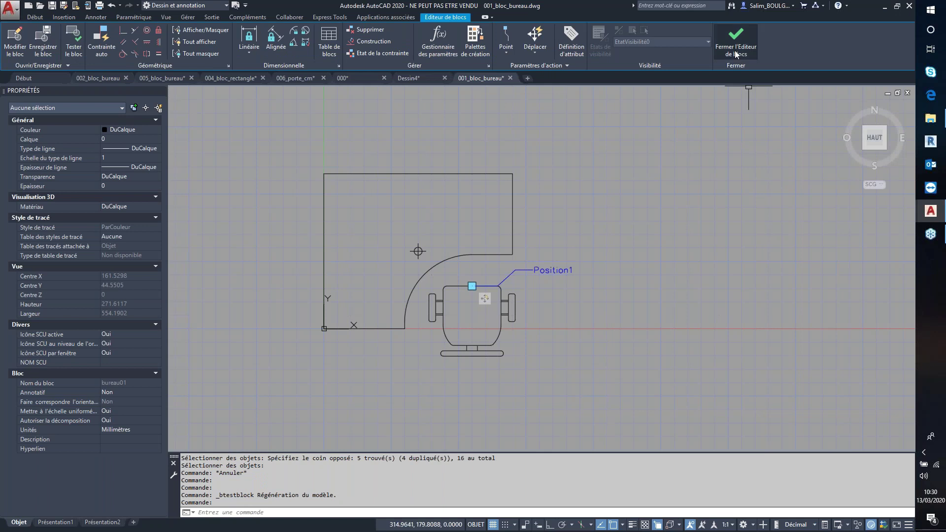
click(734, 52)
click(449, 264)
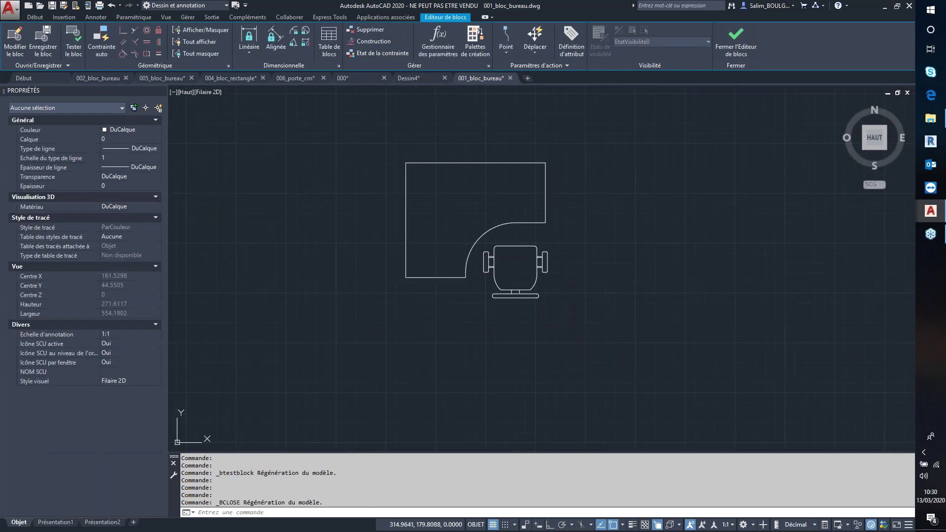
Use the Position1 grip to move the chair to the right of the desk
click(403, 248)
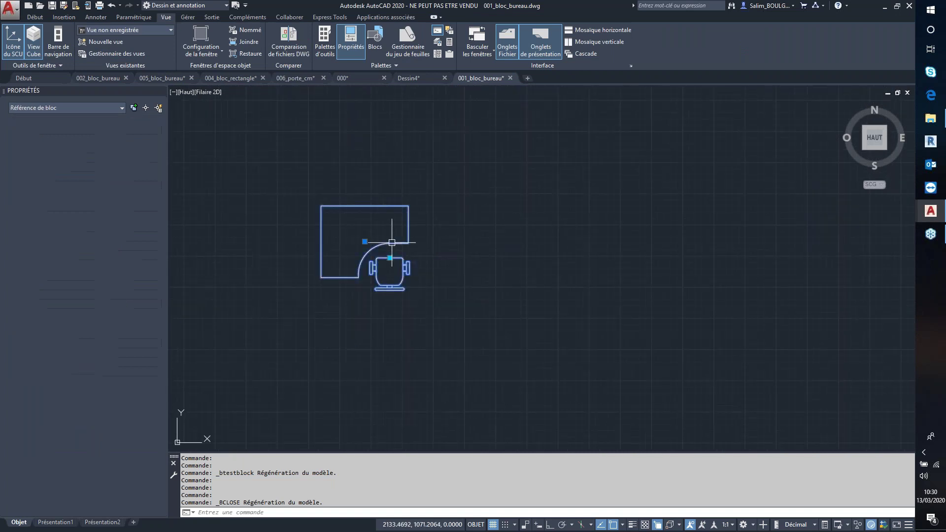
click(389, 258)
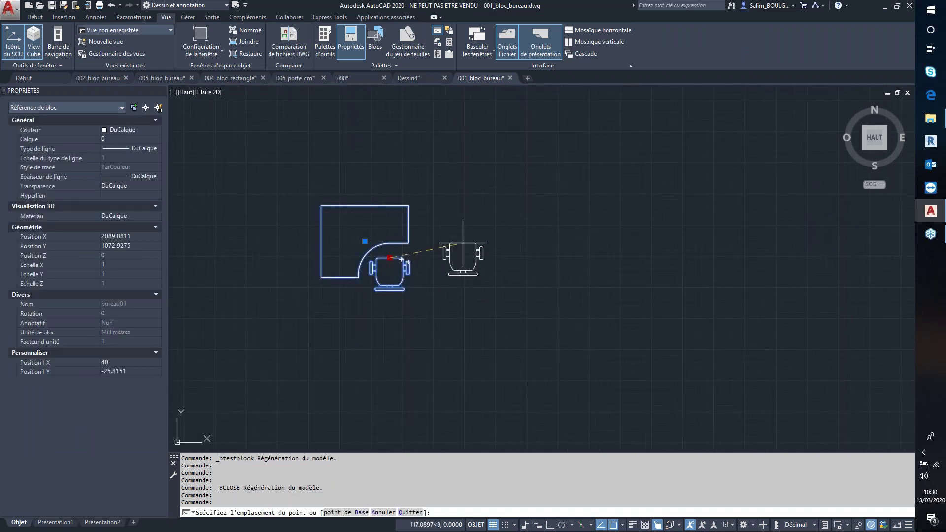
scroll(439, 220, up, 6)
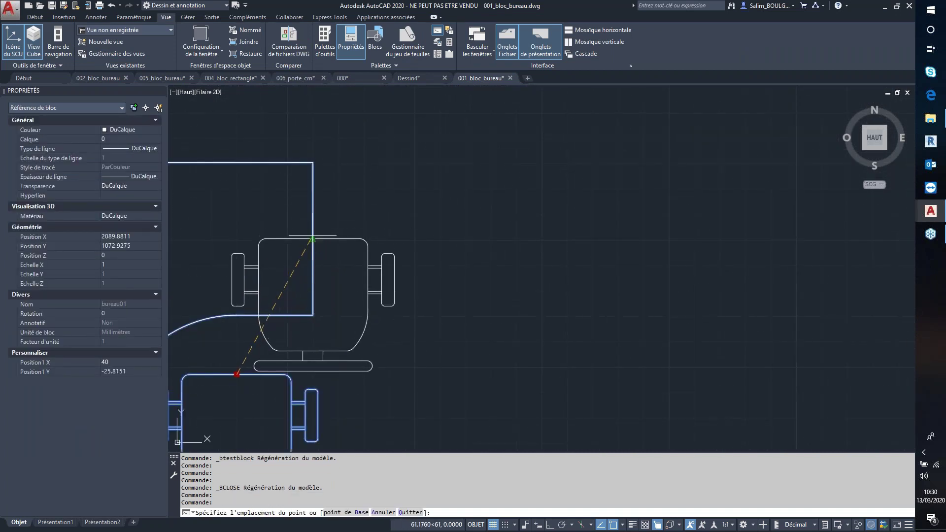
click(432, 238)
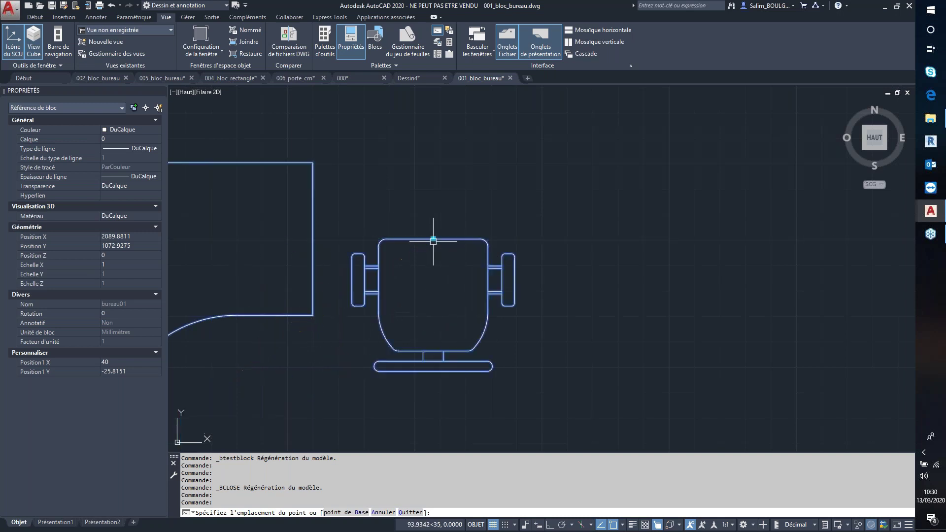
scroll(544, 316, down, 5)
middle_drag(565, 331, 524, 286)
scroll(507, 296, up, 3)
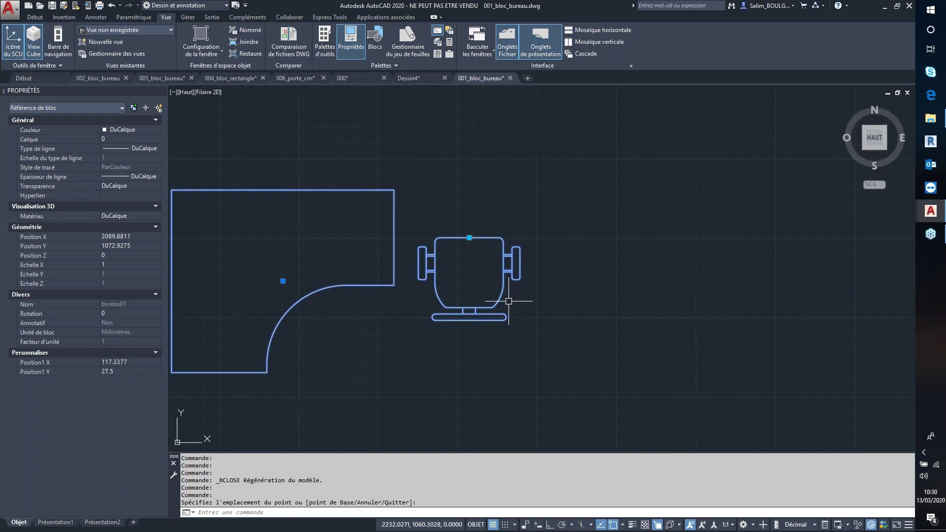
scroll(508, 301, down, 2)
middle_drag(520, 298, 555, 270)
key(Escape)
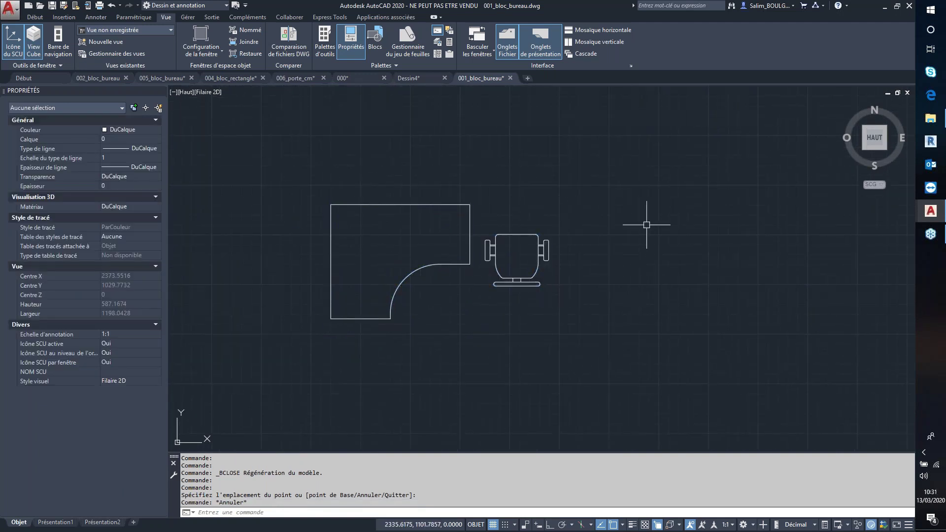
Window-select the desk and chair, clear the selection, and go to the Insertion tab
scroll(483, 314, down, 2)
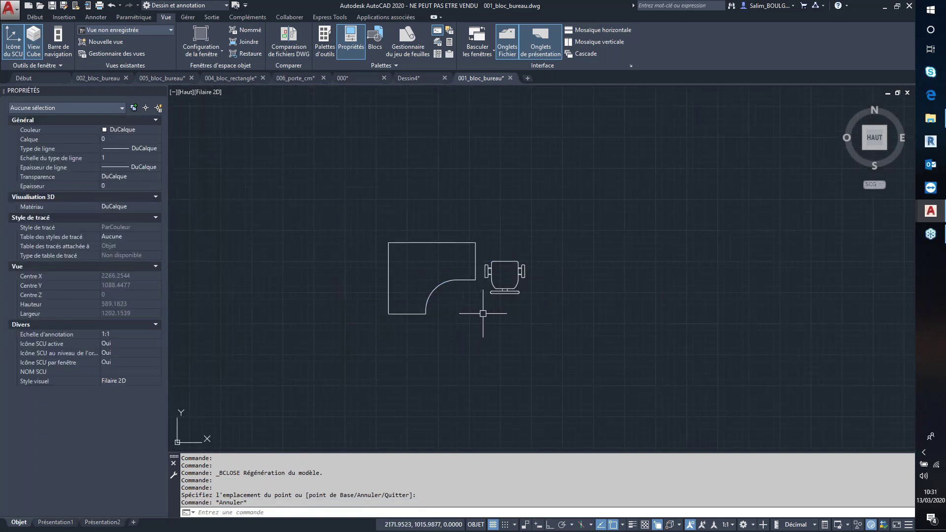
click(513, 302)
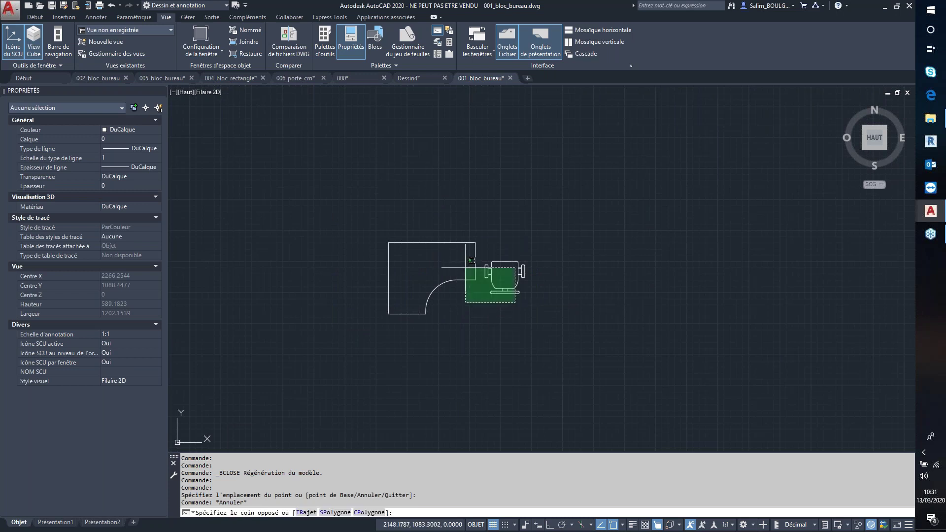
click(464, 266)
key(Escape)
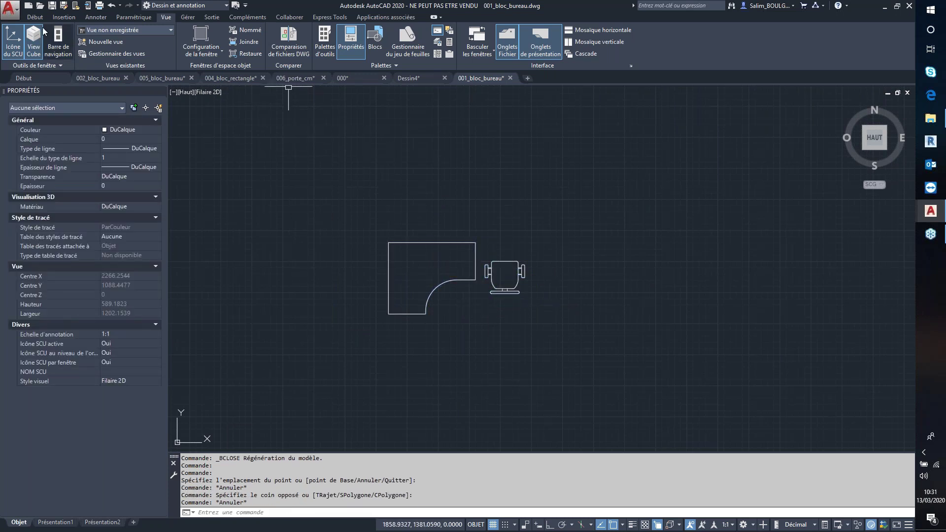
click(60, 16)
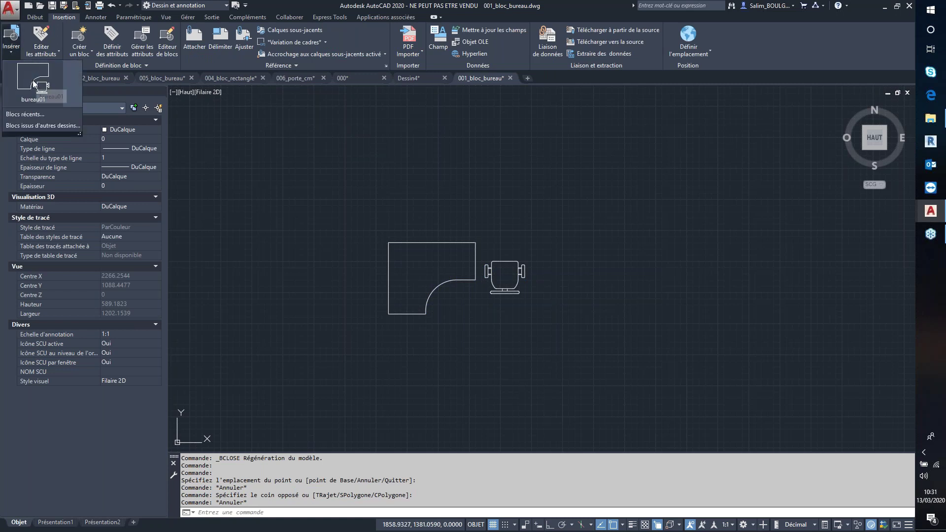
click(431, 276)
drag(432, 275, 463, 218)
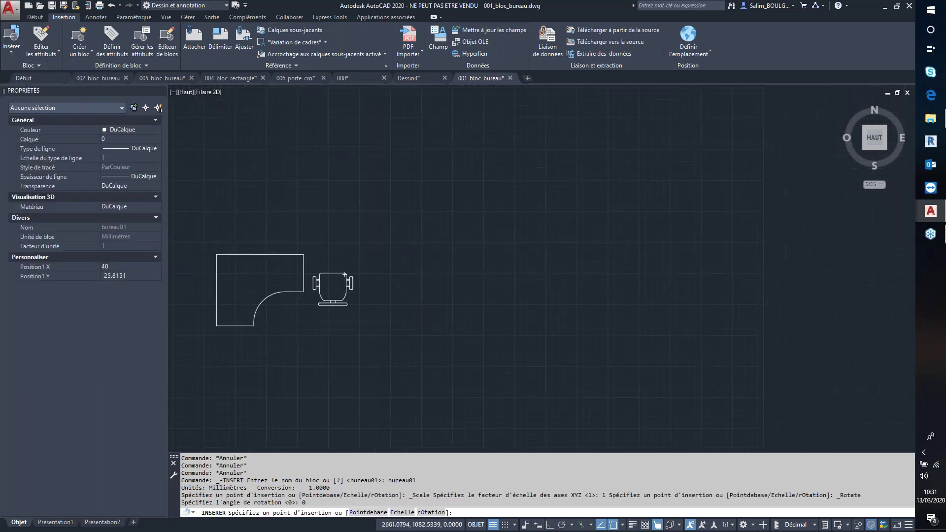
click(463, 219)
click(436, 201)
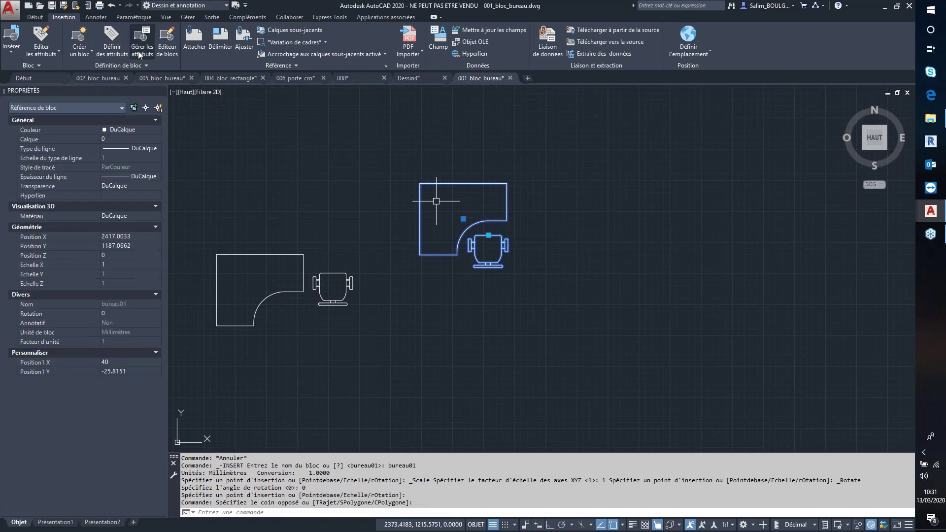
click(35, 17)
click(135, 41)
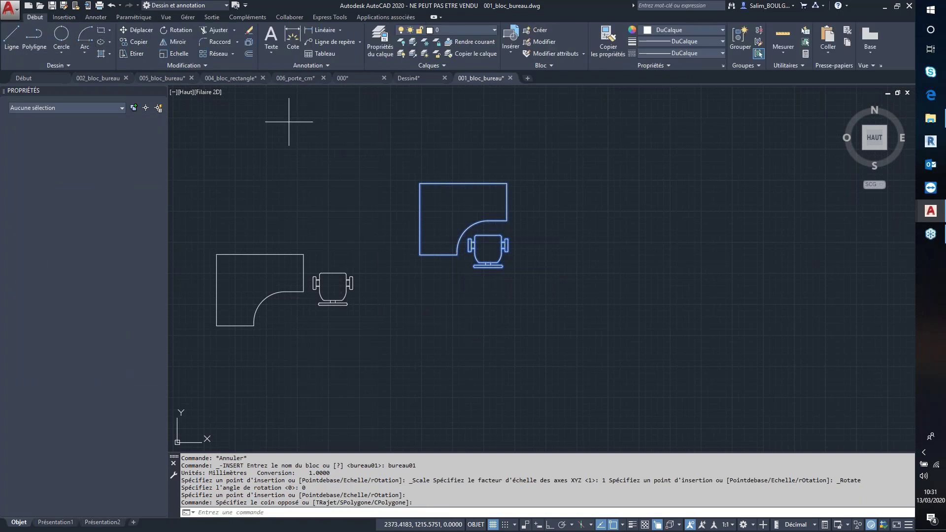
click(419, 184)
click(611, 132)
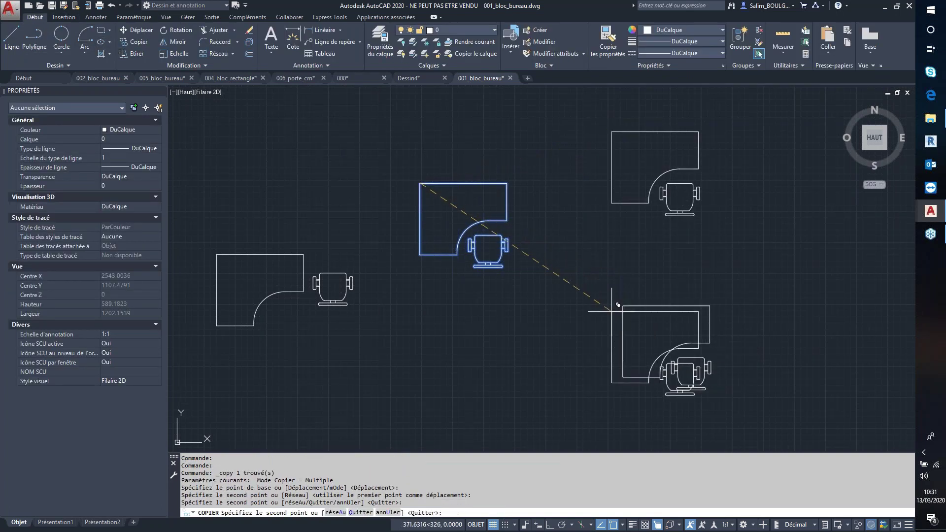
click(622, 306)
key(Escape)
key(Escape)
click(495, 258)
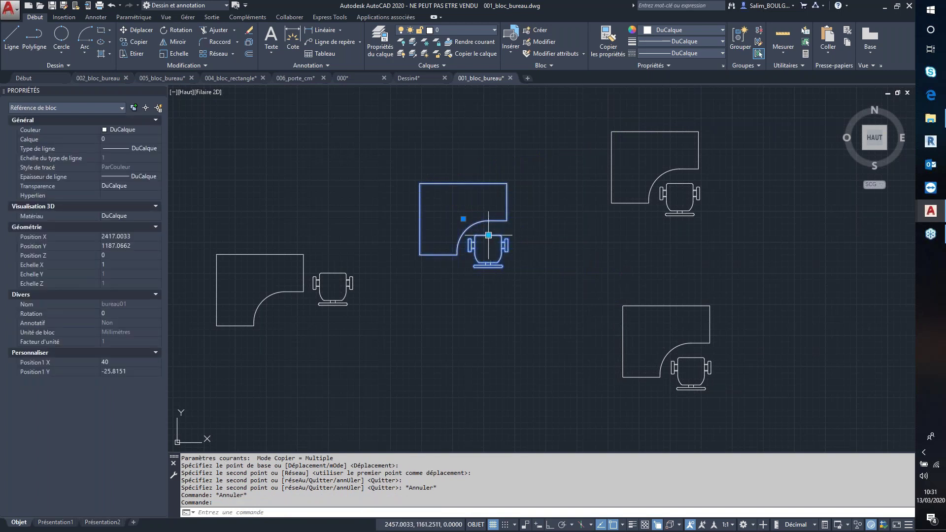
click(488, 234)
click(467, 163)
click(698, 199)
click(680, 183)
click(578, 157)
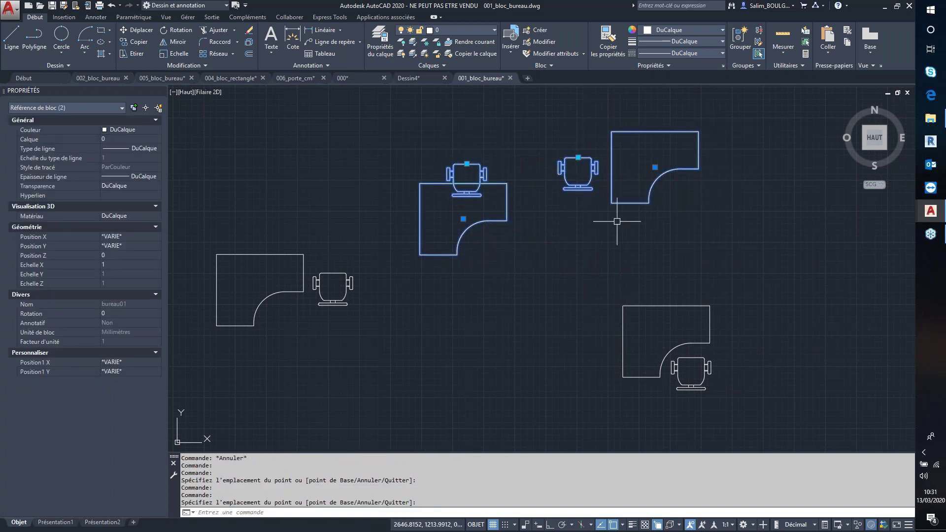
click(690, 345)
click(691, 357)
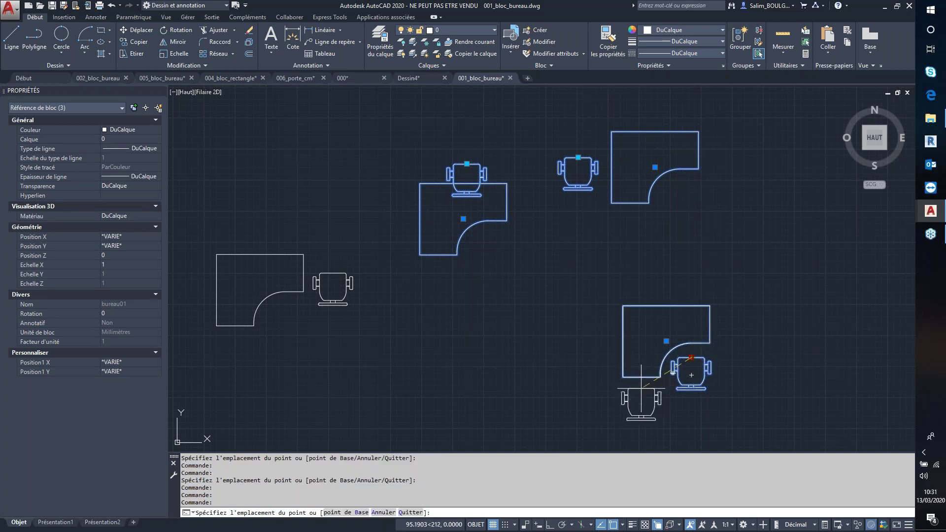
click(641, 387)
key(Escape)
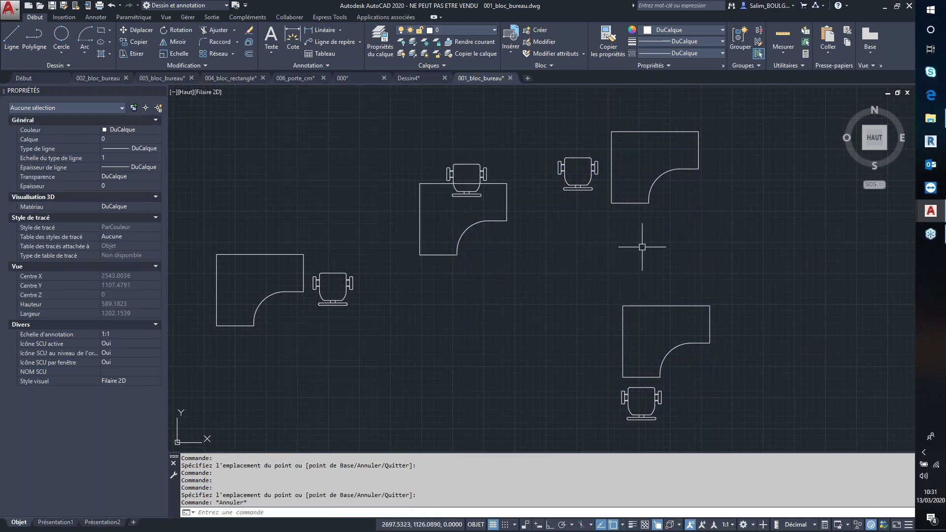
scroll(646, 239, down, 2)
click(716, 133)
click(504, 384)
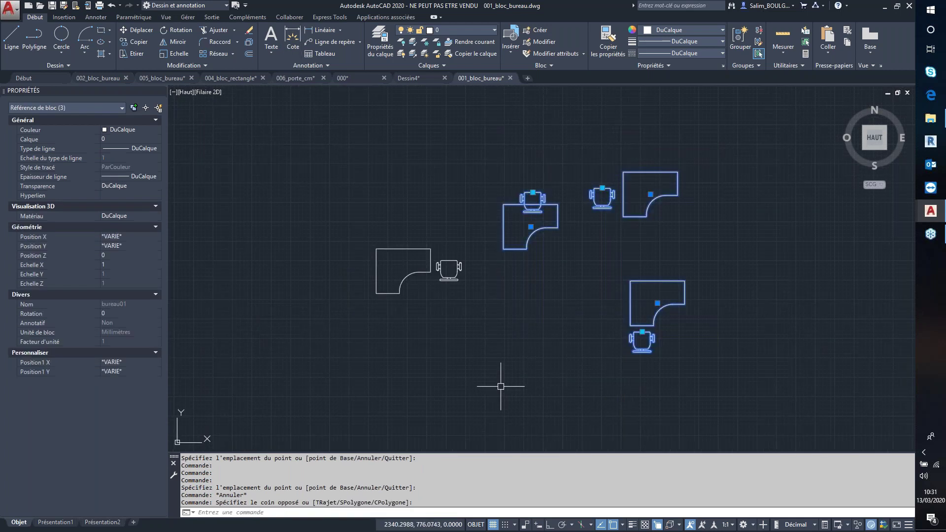
key(Delete)
scroll(411, 278, up, 2)
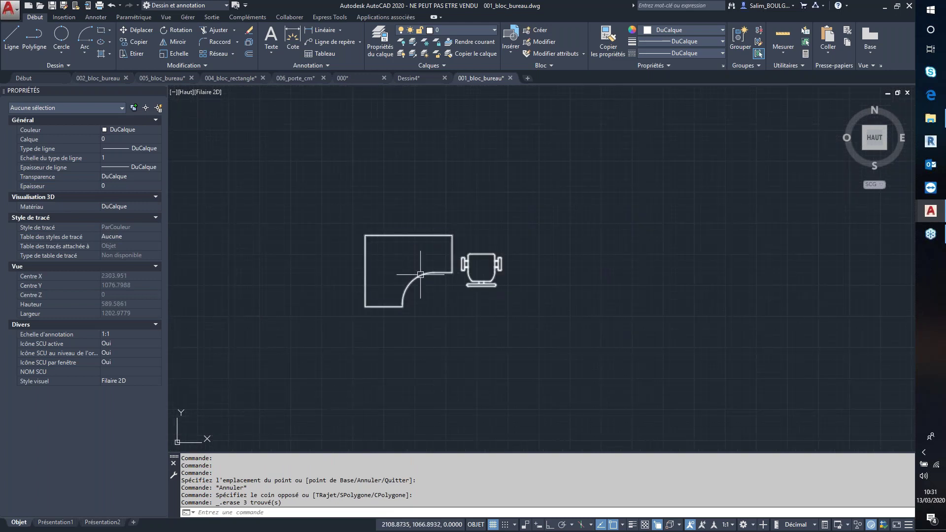
Reopen bureau01 in the block editor and bring the drawing into view
double_click(421, 274)
click(476, 259)
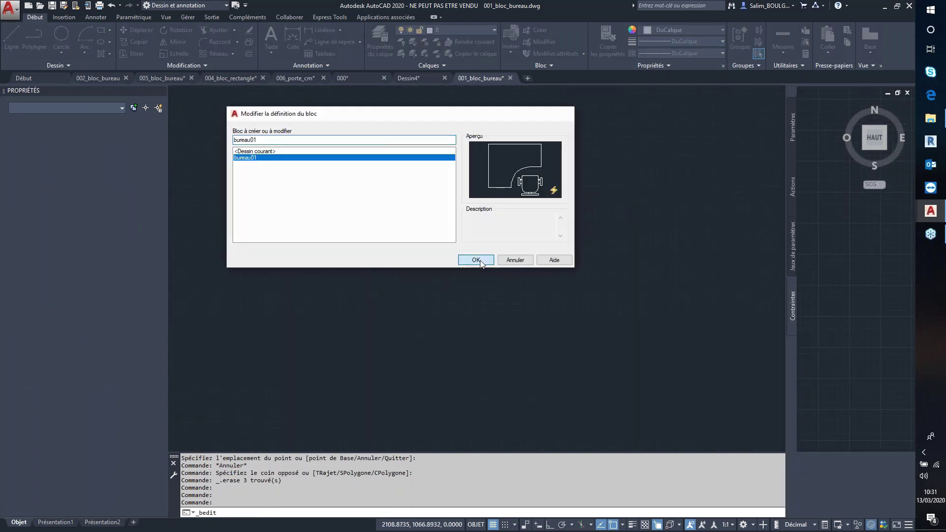
middle_drag(605, 303, 472, 313)
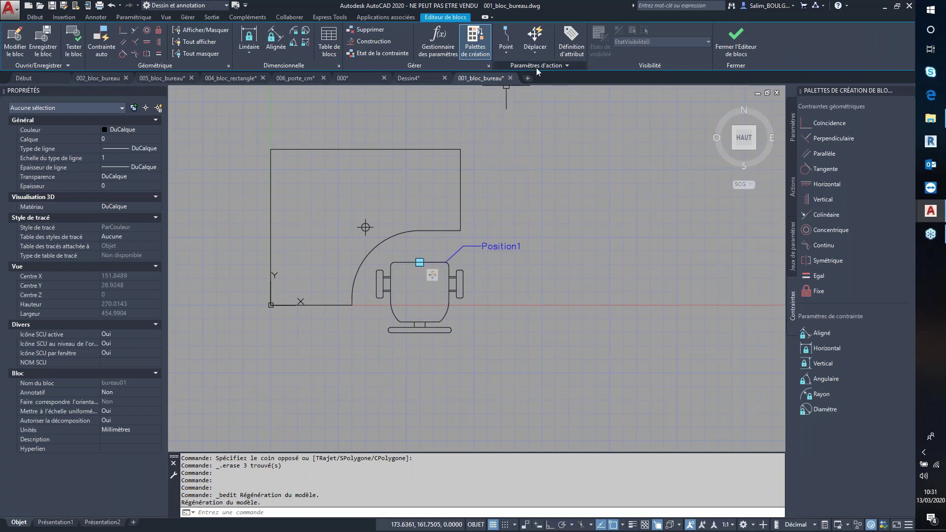
Add a single-grip rotation parameter Angle1 centred on the chair's top edge with default angle
click(512, 53)
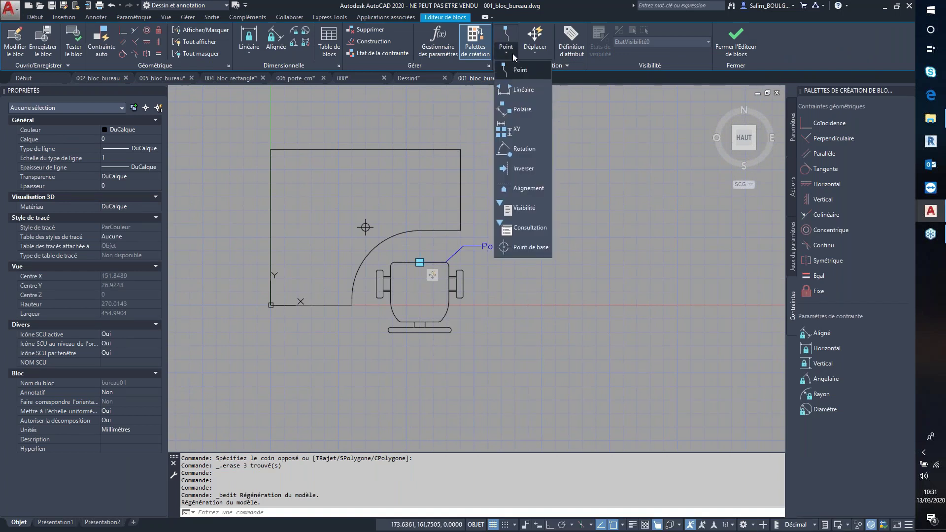
click(526, 148)
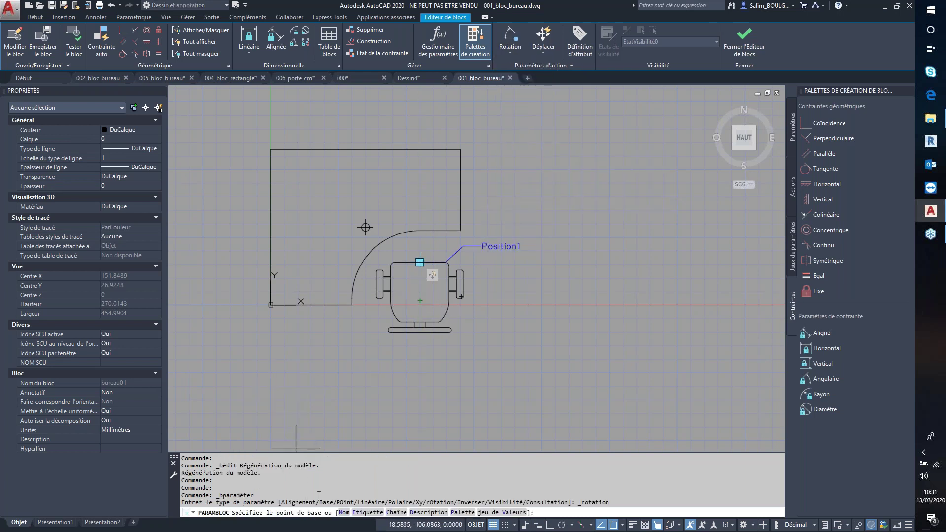
scroll(432, 260, up, 5)
middle_drag(428, 304, 335, 334)
click(354, 268)
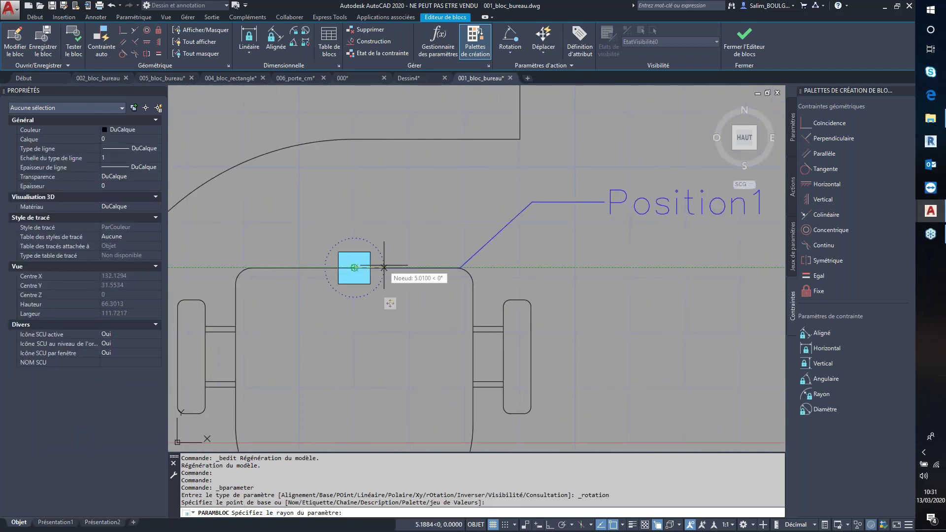
click(441, 249)
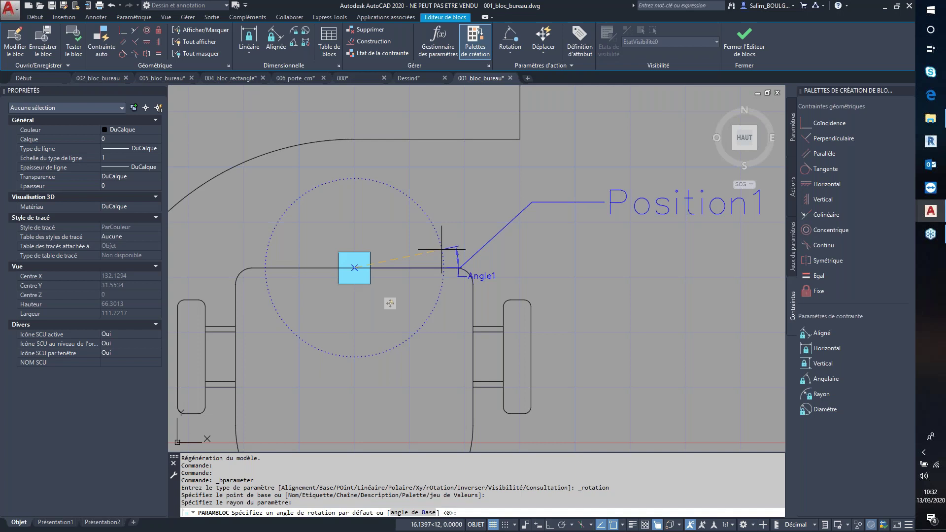
click(441, 249)
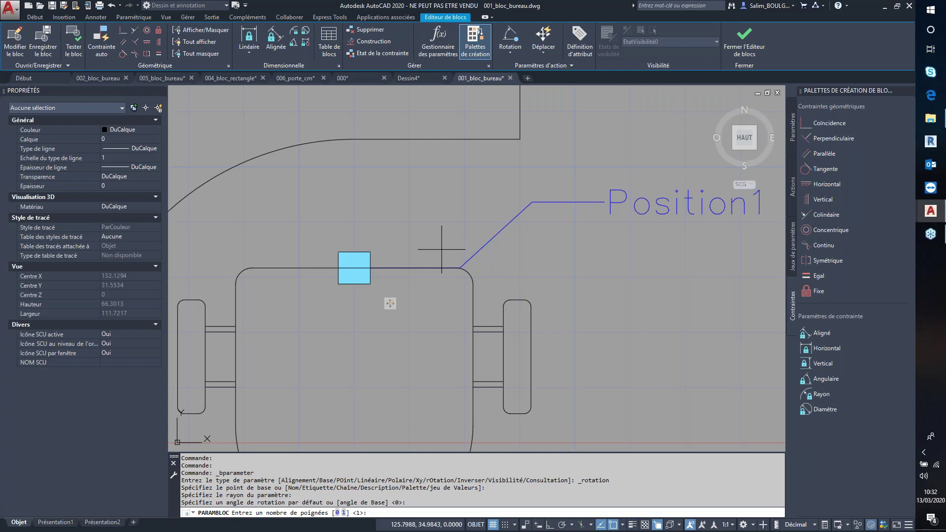
text(1)
key(Return)
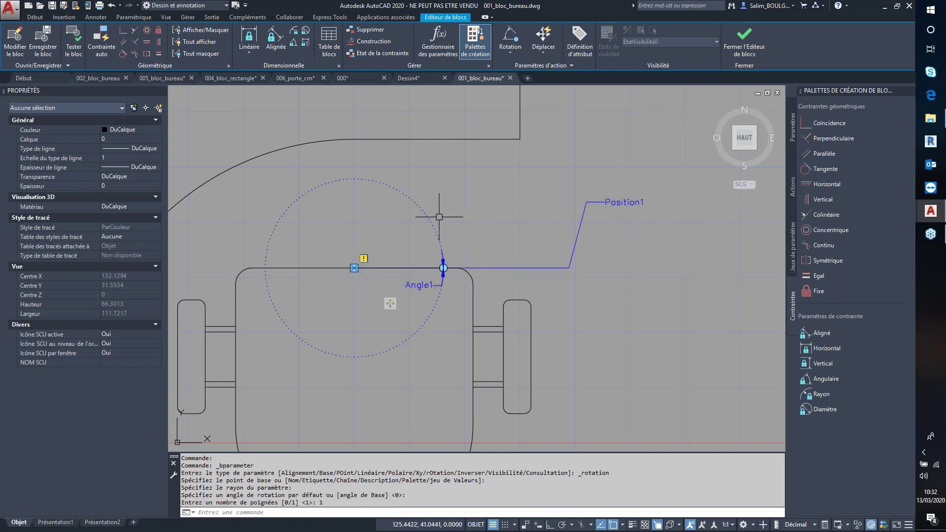
scroll(441, 249, down, 3)
scroll(436, 253, down, 1)
scroll(436, 252, up, 1)
scroll(436, 253, down, 1)
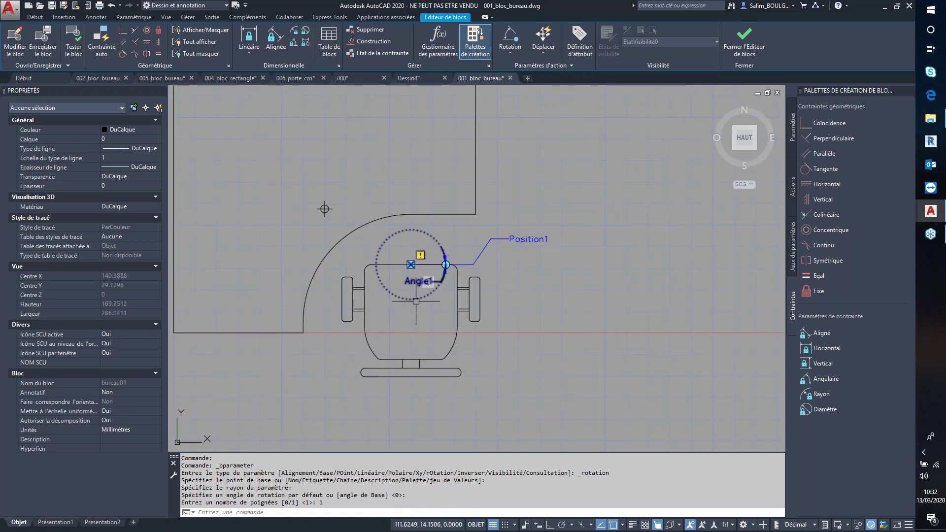
scroll(421, 300, up, 2)
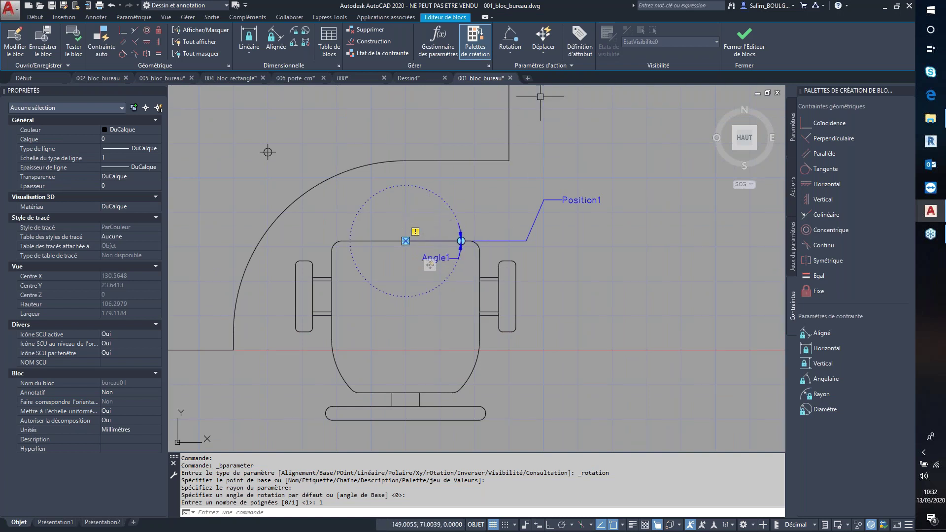
click(543, 52)
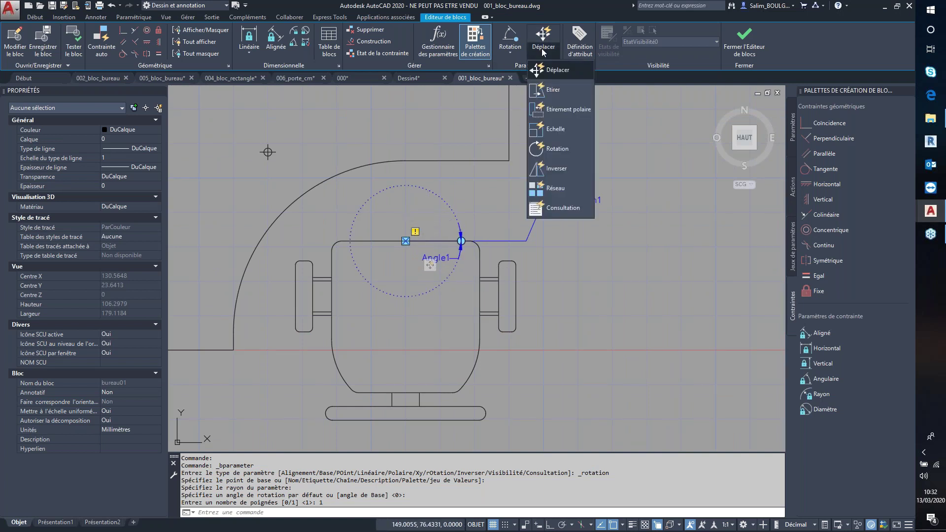
Add a rotate action driven by Angle1 turning the chair's 16 objects plus Position1
click(556, 149)
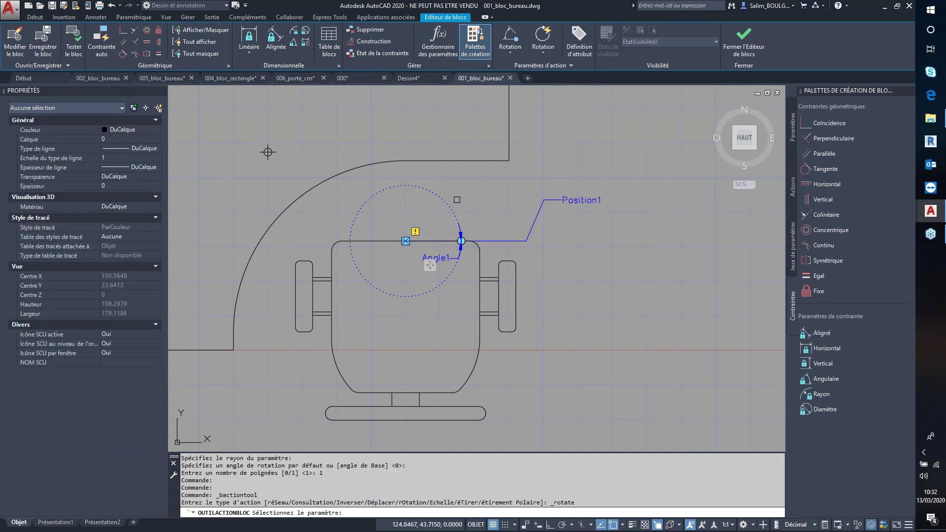
click(425, 259)
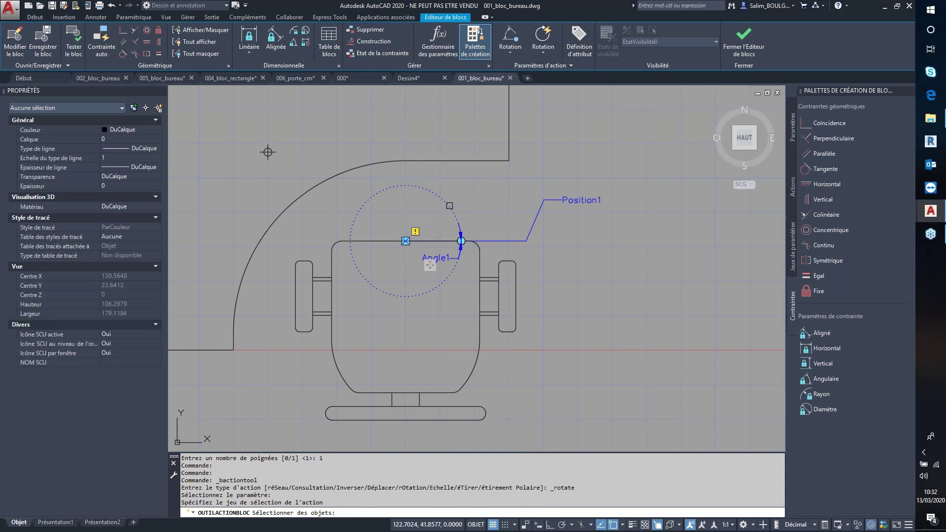
scroll(504, 292, down, 2)
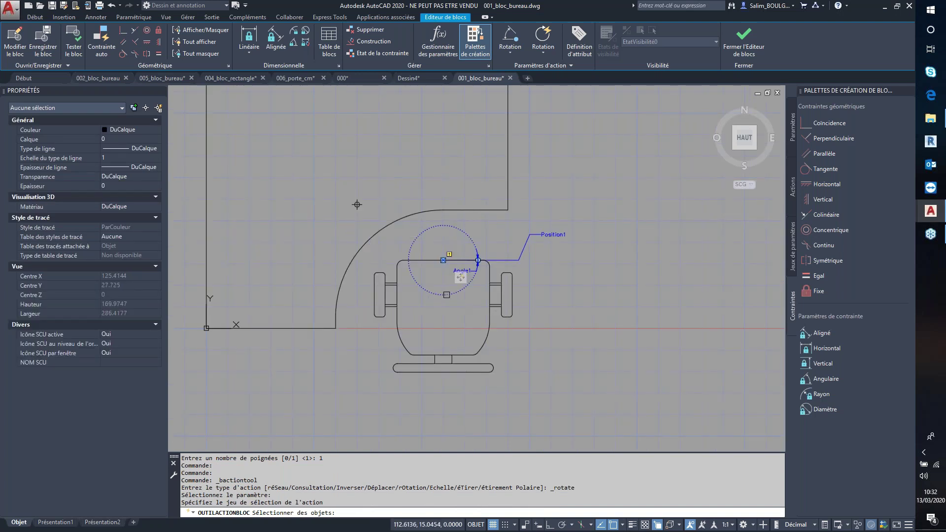
click(370, 249)
click(548, 397)
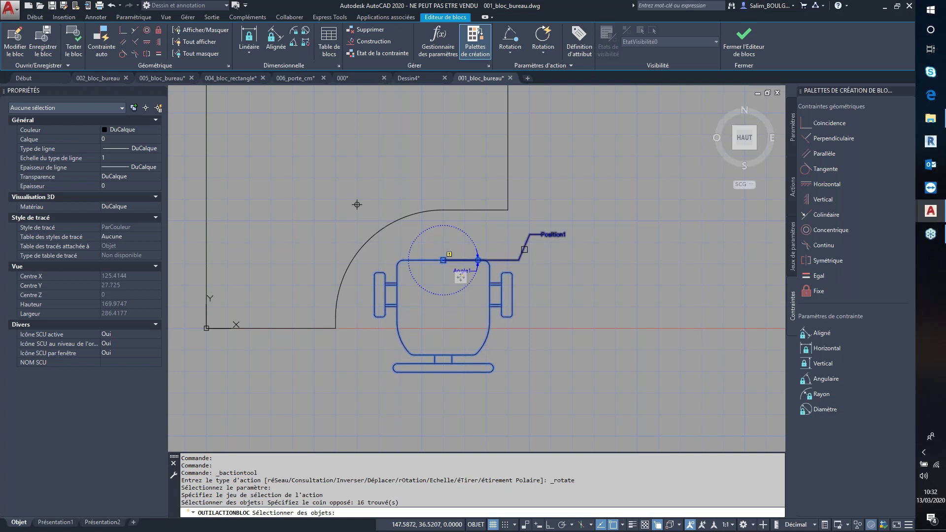
click(524, 250)
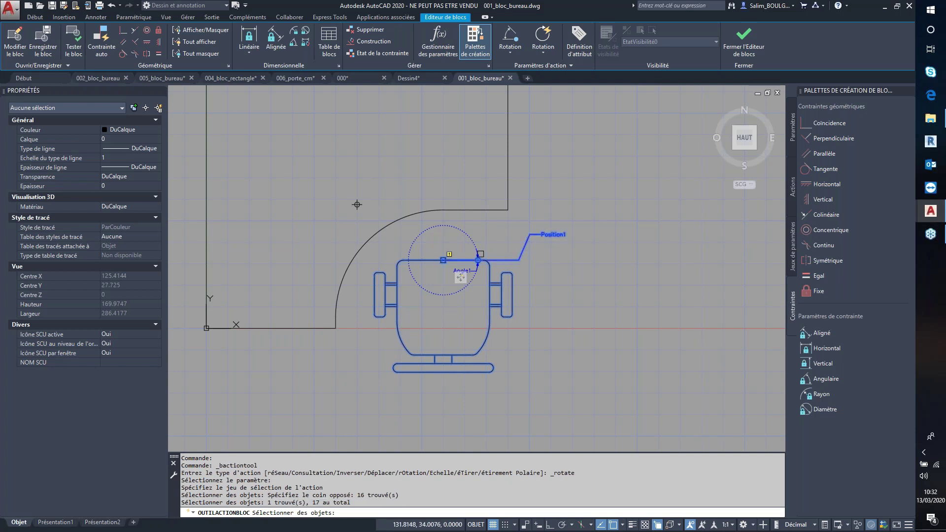
click(431, 244)
click(498, 302)
key(Return)
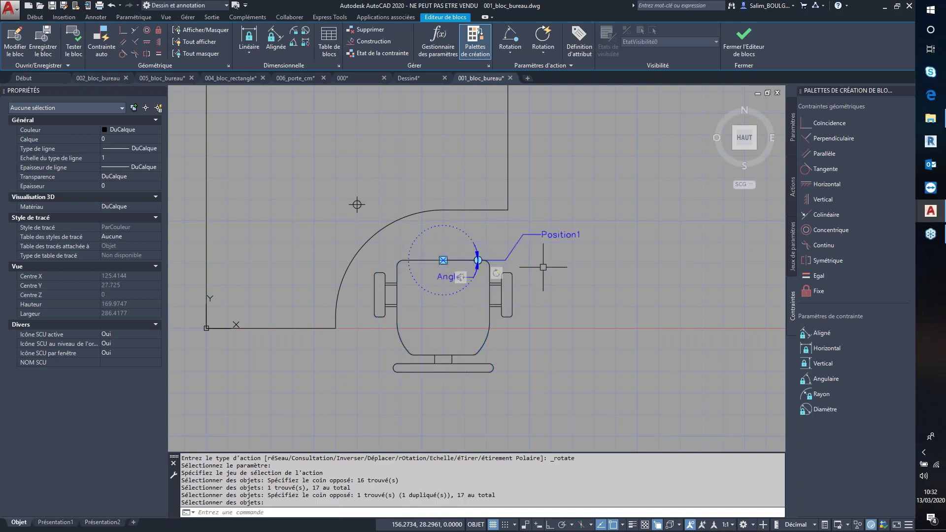
click(103, 77)
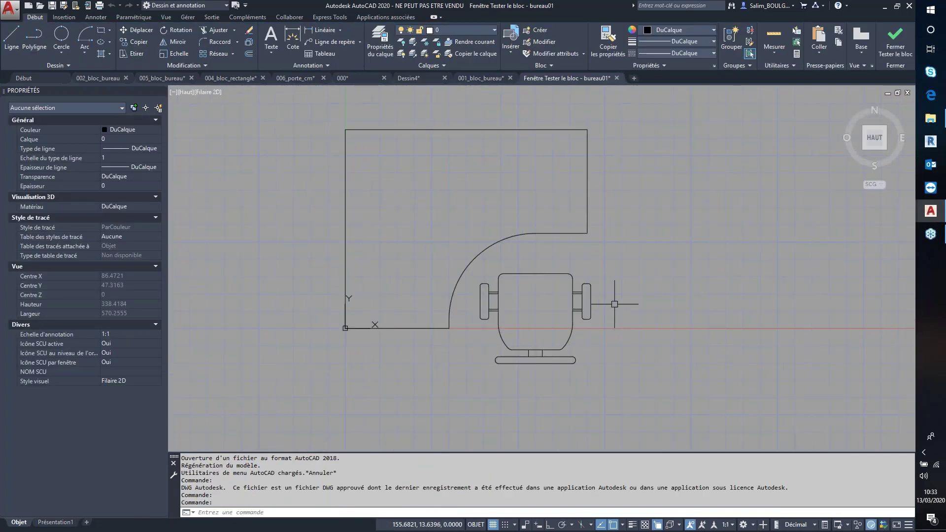
click(440, 223)
scroll(440, 226, down, 2)
scroll(445, 238, up, 3)
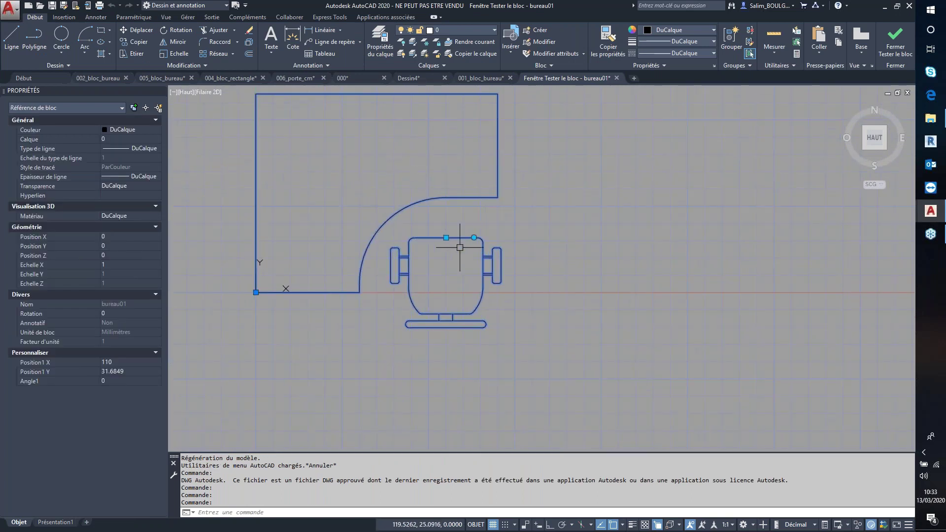
click(446, 237)
middle_drag(552, 154, 491, 274)
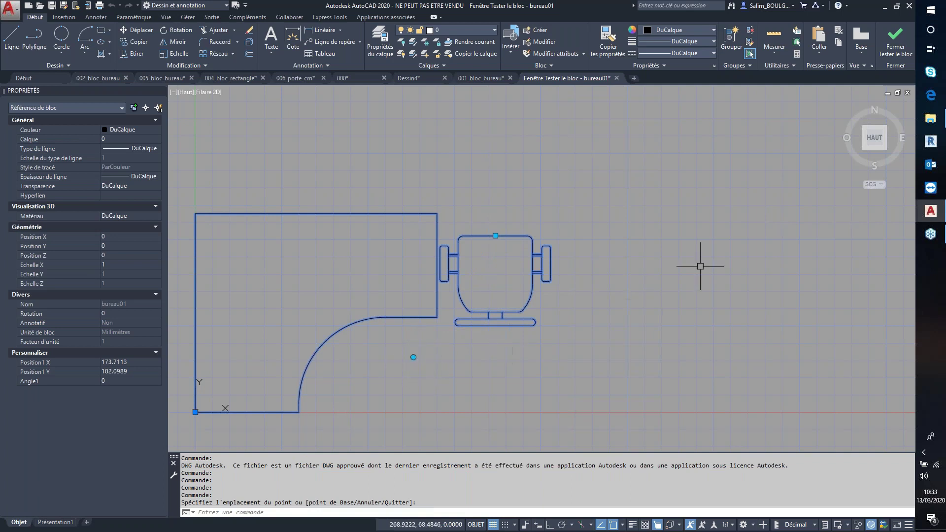
click(895, 42)
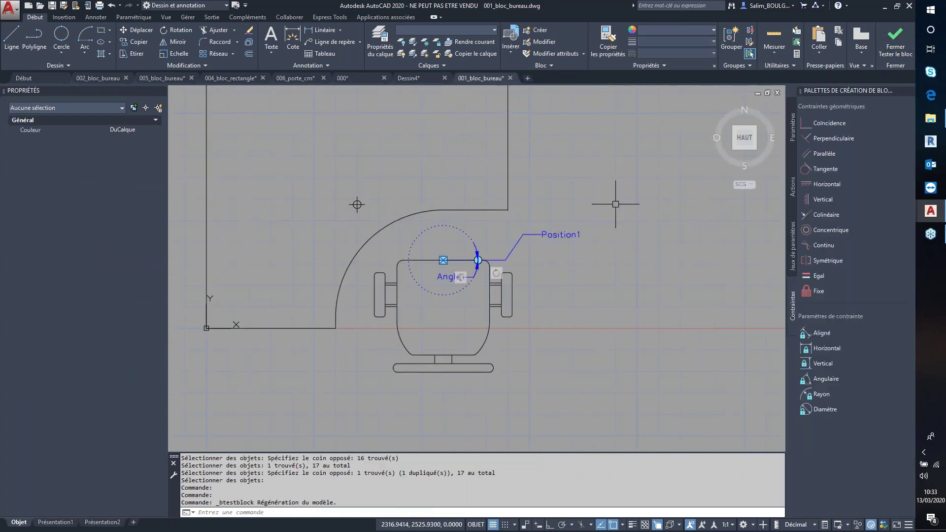
Add the Angle1 rotation elements to the move action's selection set
middle_drag(539, 318, 526, 315)
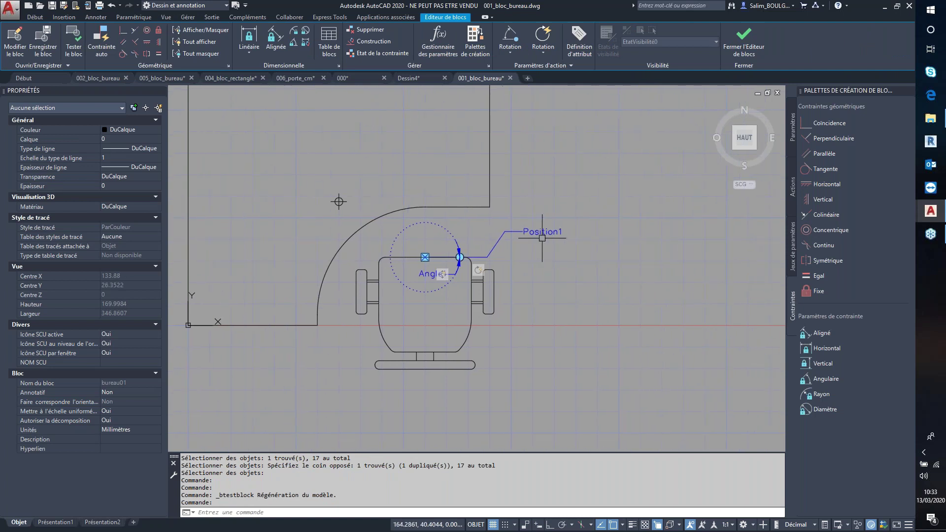
right_click(442, 274)
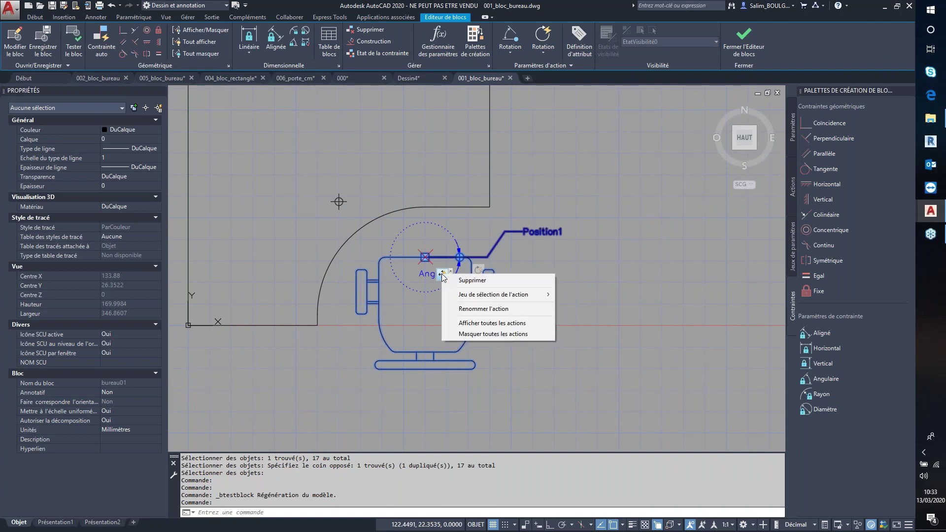
mouse_move(492, 294)
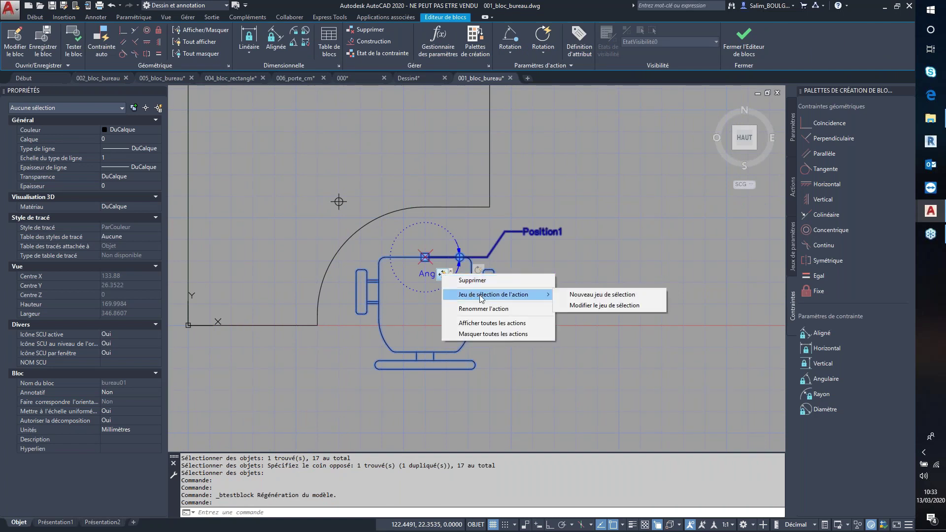
click(600, 306)
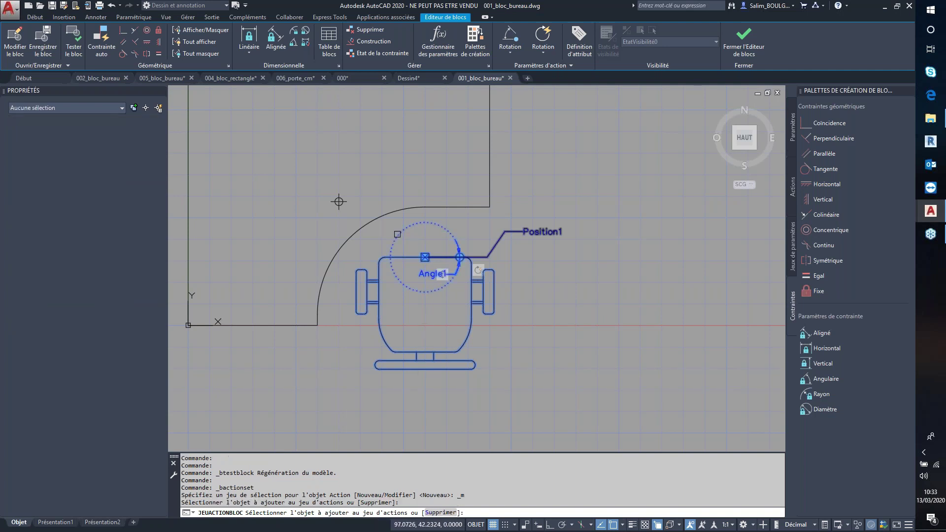
click(384, 221)
click(492, 292)
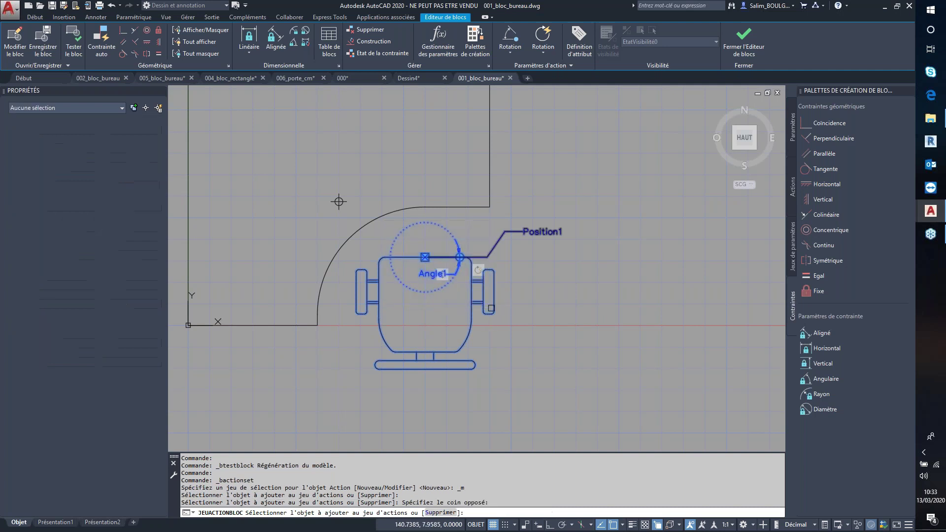
right_click(554, 301)
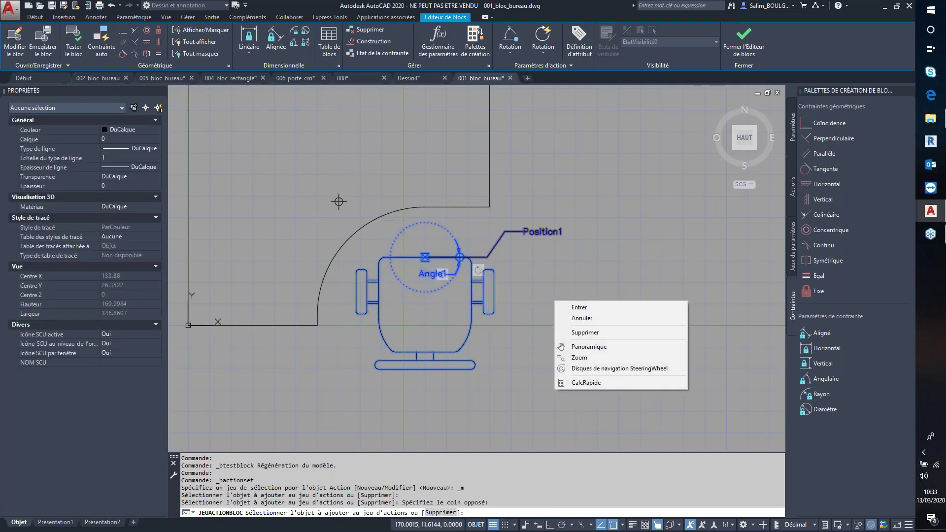
click(582, 307)
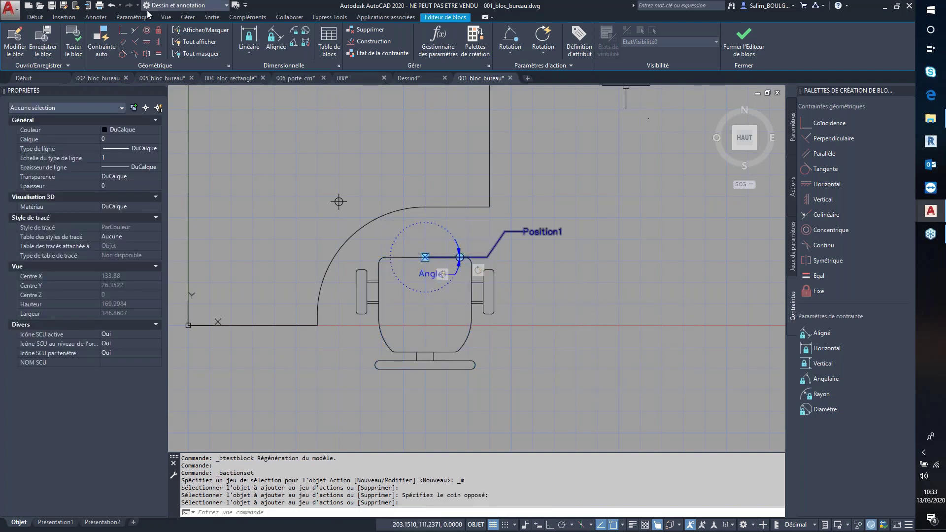
click(73, 45)
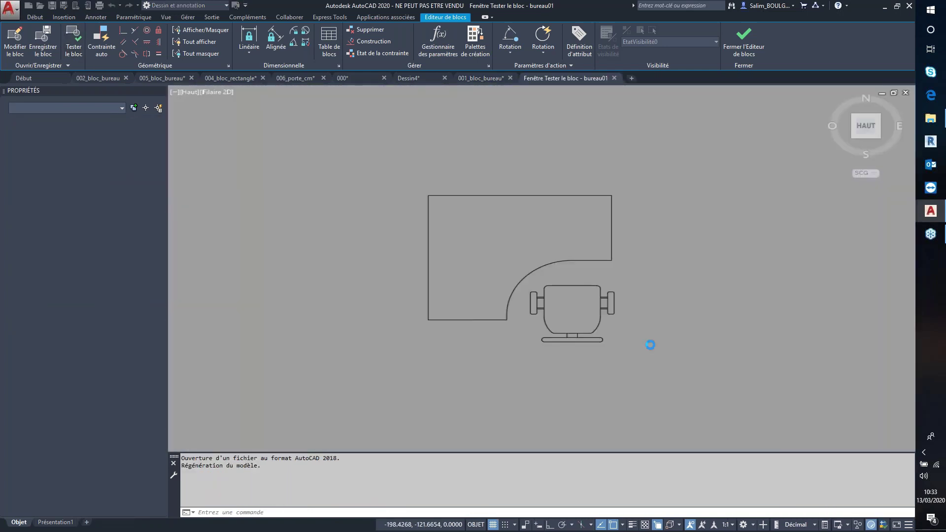
click(434, 246)
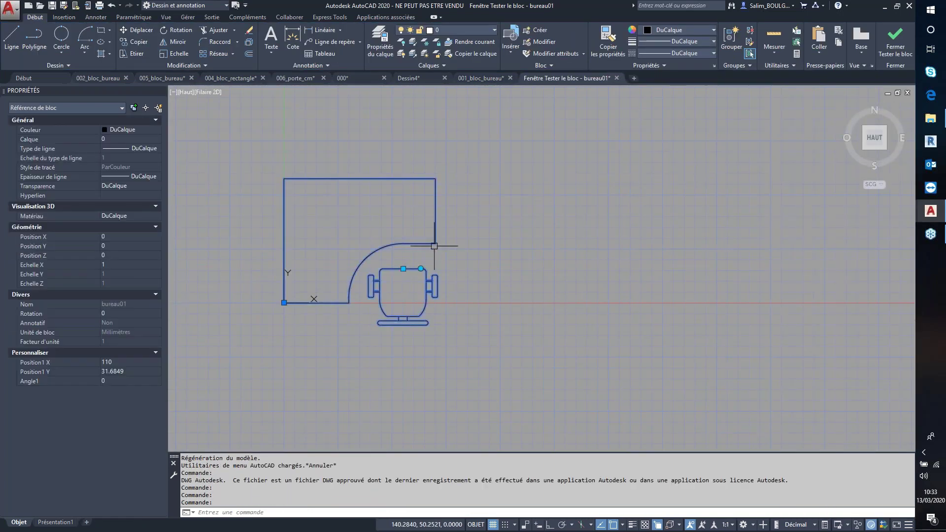
scroll(434, 245, up, 2)
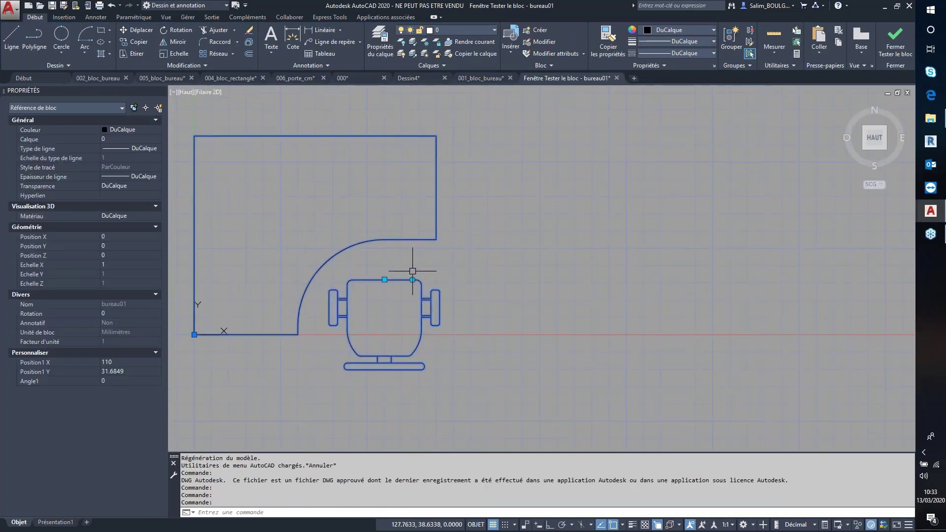
click(385, 280)
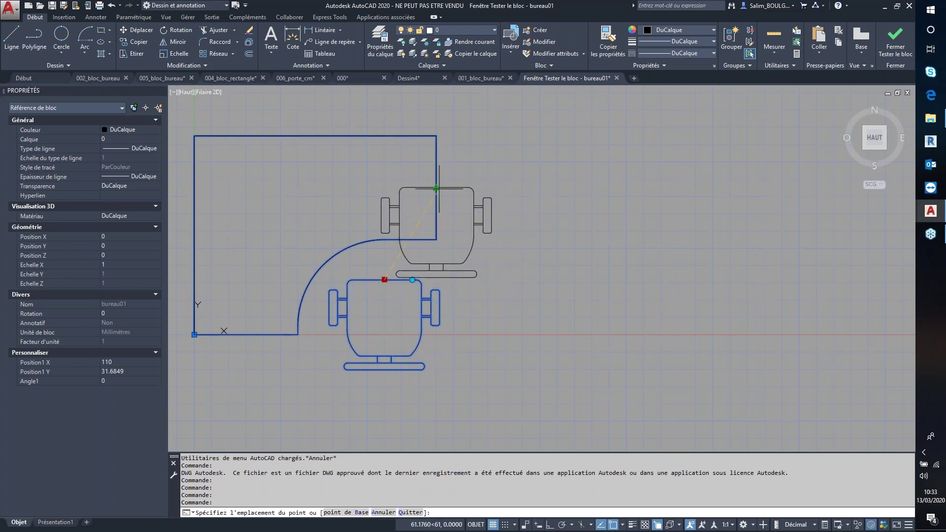
click(497, 187)
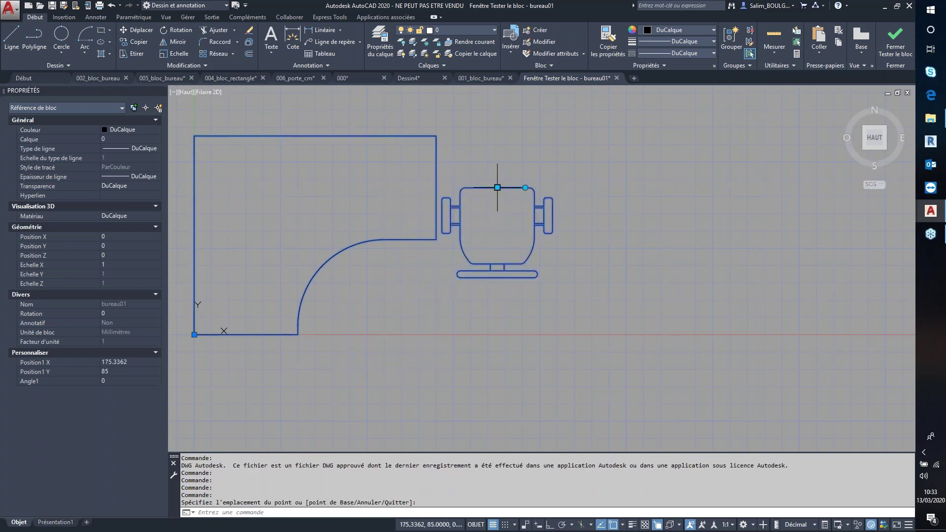
click(526, 187)
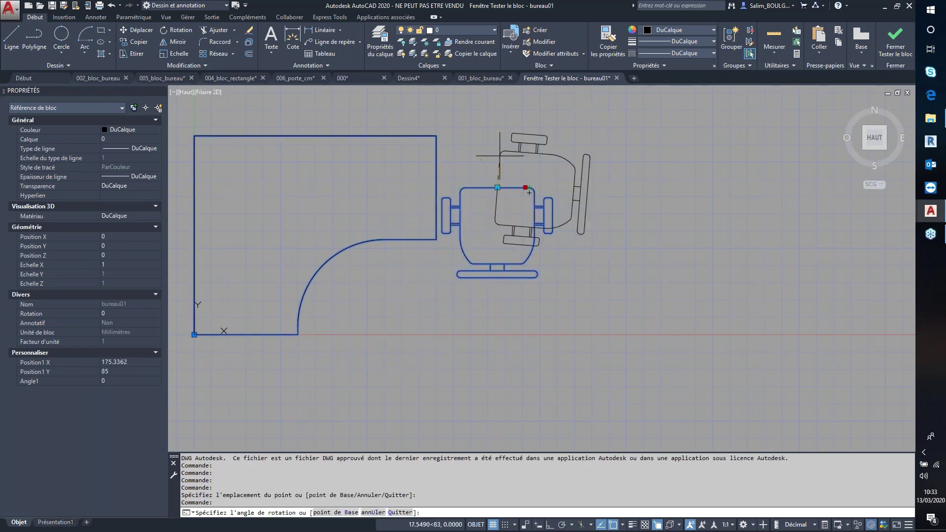
click(496, 122)
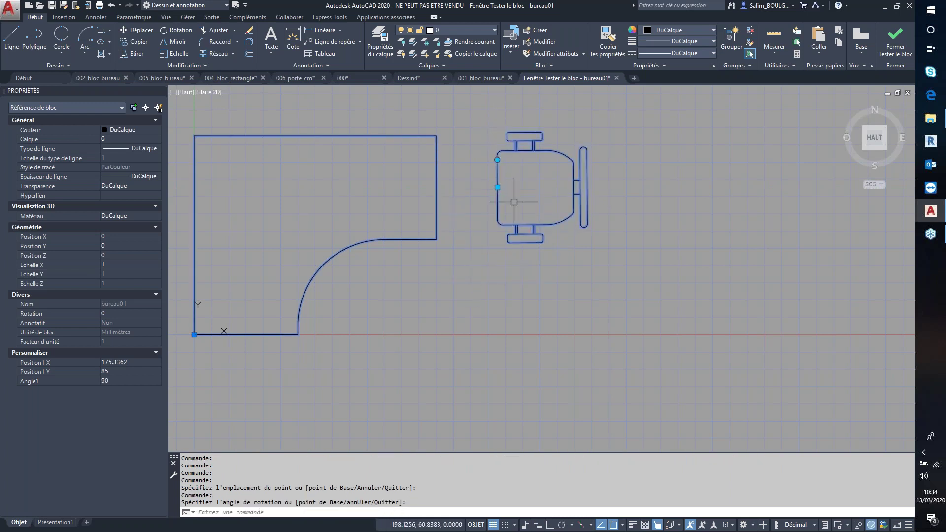
click(497, 159)
click(527, 168)
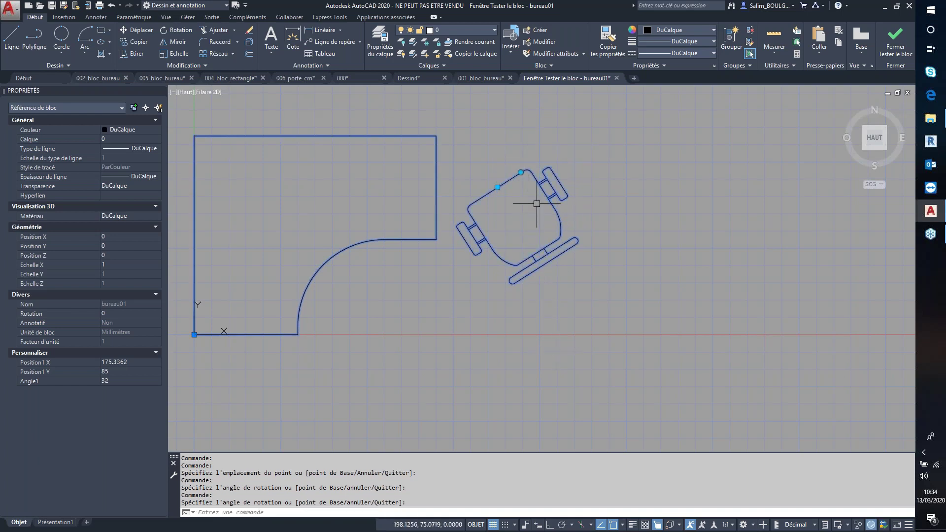
click(521, 172)
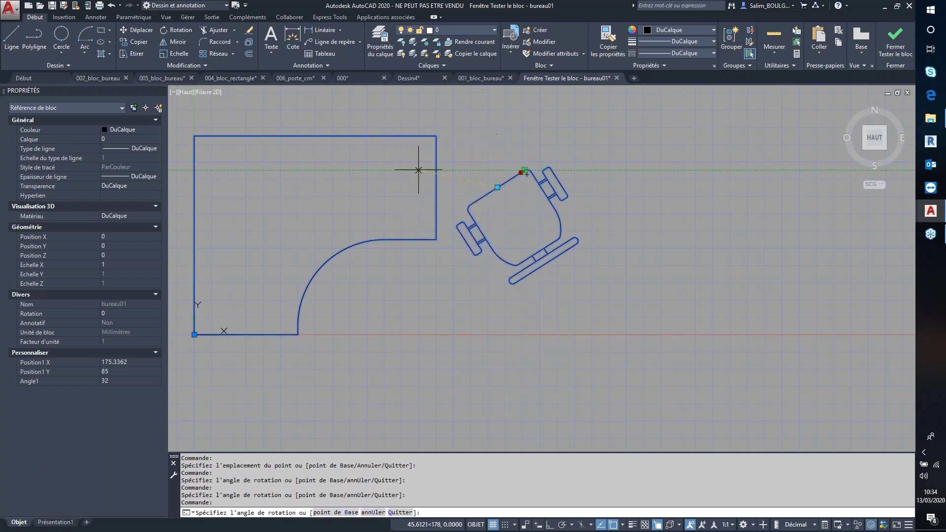
click(647, 177)
click(497, 187)
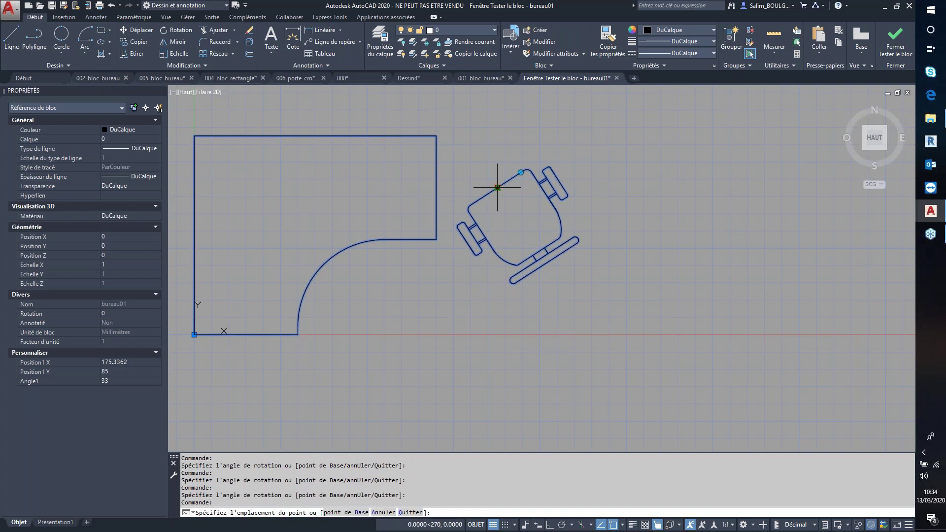
middle_drag(383, 317, 644, 240)
click(501, 293)
click(524, 277)
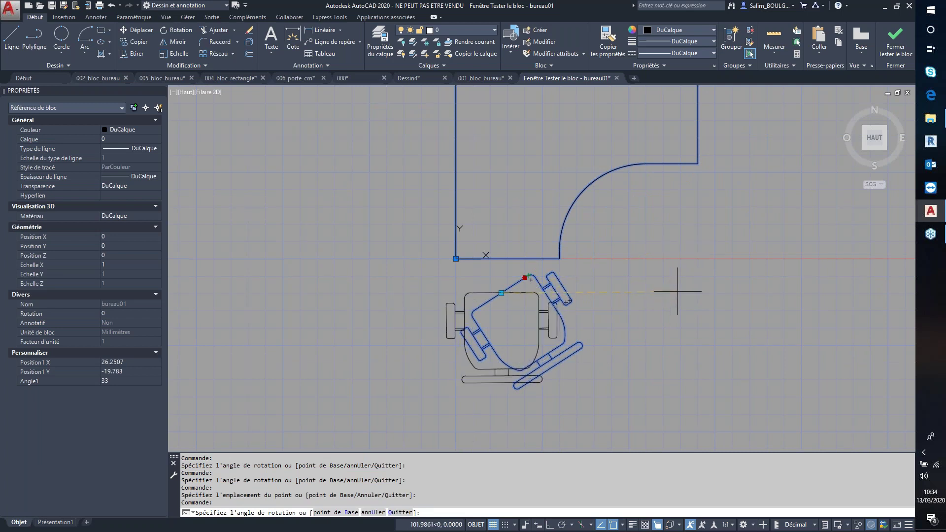
click(640, 320)
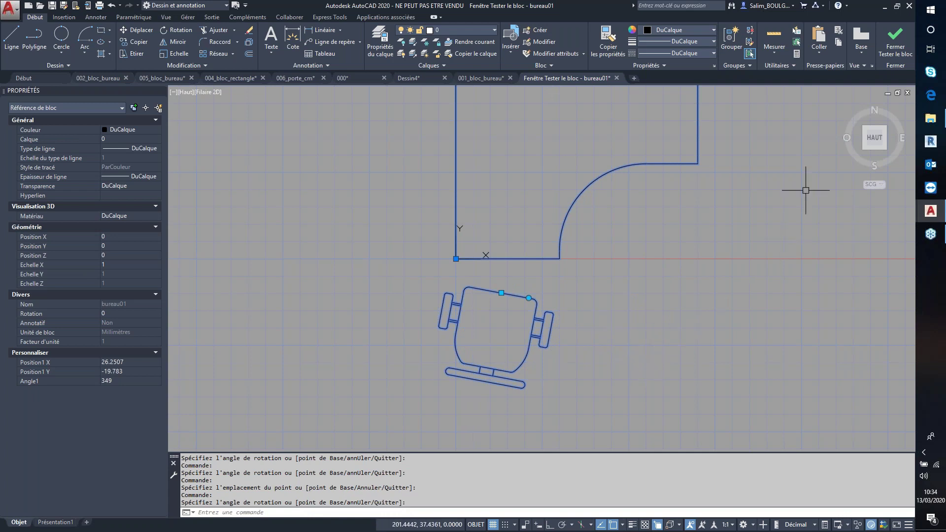
click(894, 49)
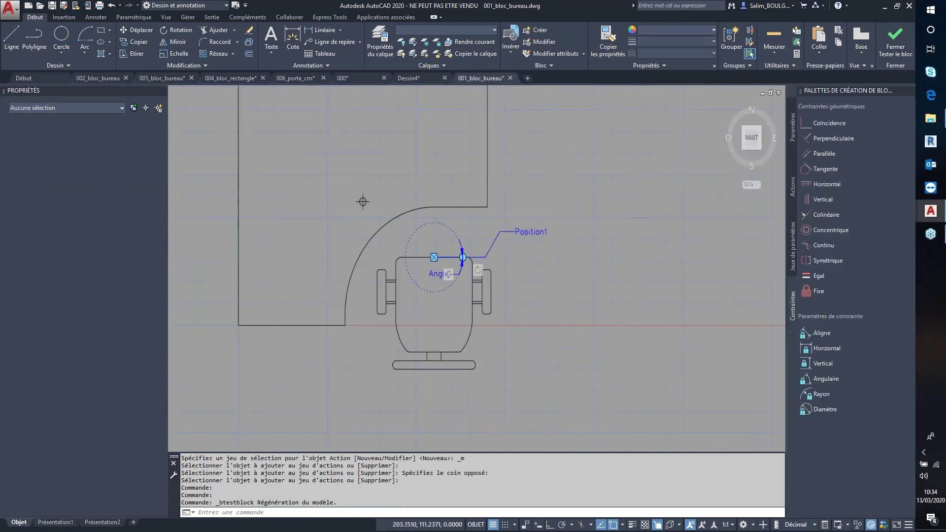
Give Angle1 an Incrément value set of 15°, minimum 0 and maximum 360
scroll(448, 266, up, 4)
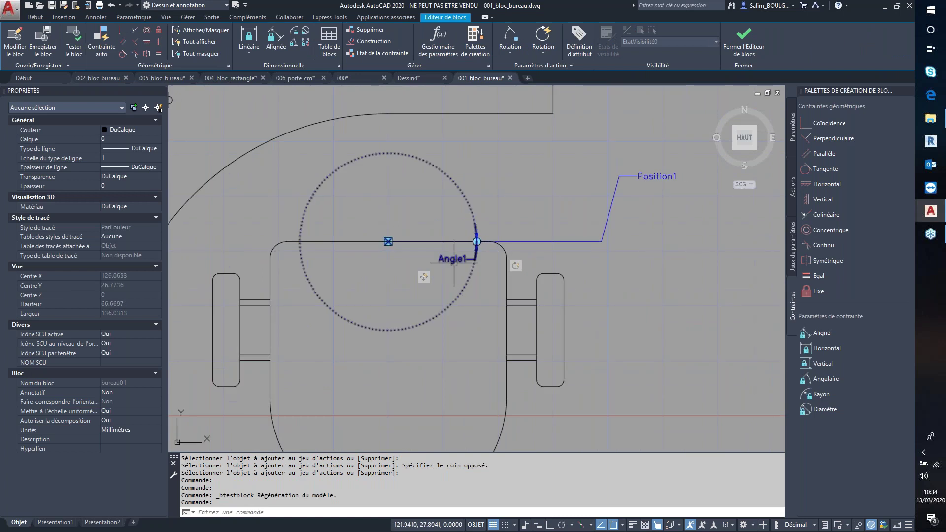
click(454, 259)
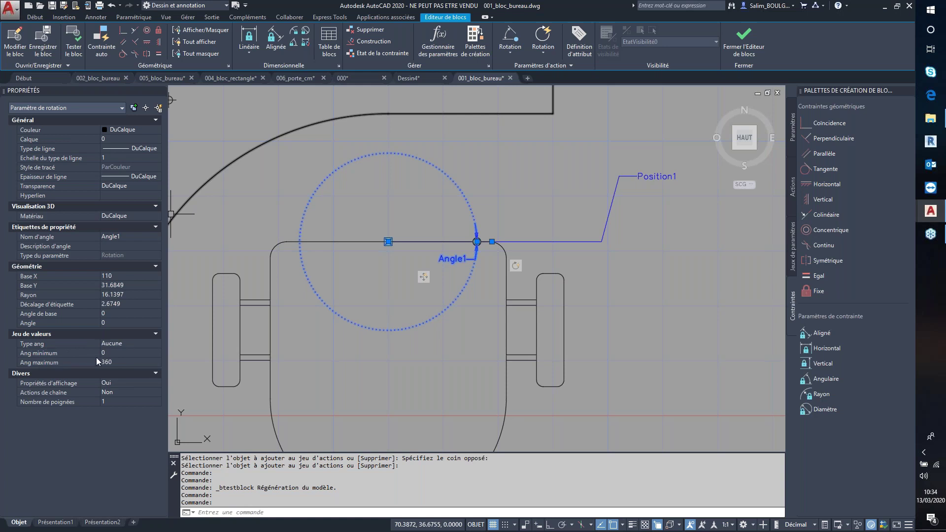
click(140, 345)
click(155, 345)
click(126, 370)
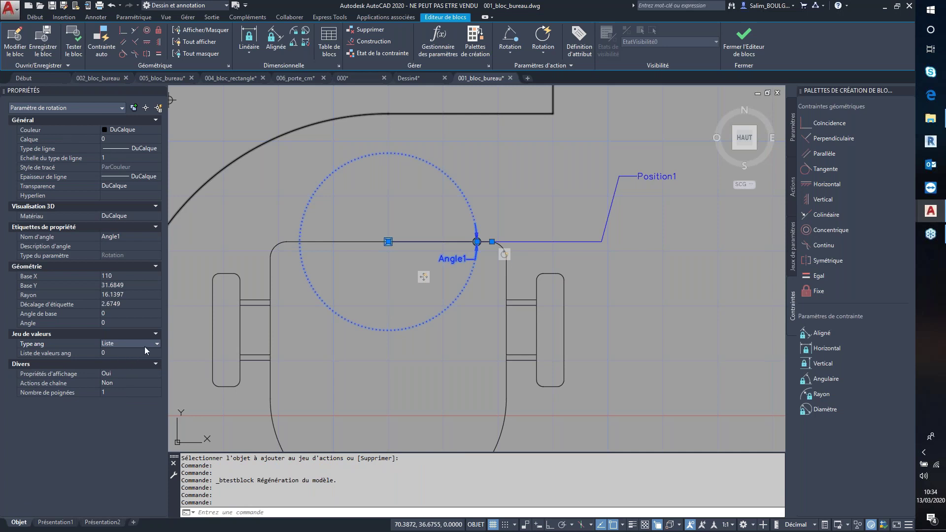
click(143, 345)
click(132, 363)
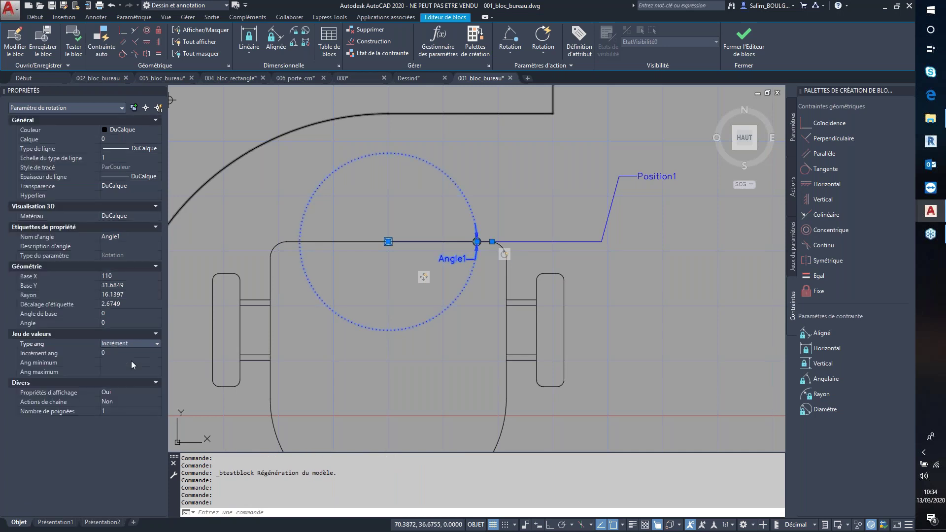
click(115, 353)
text(15)
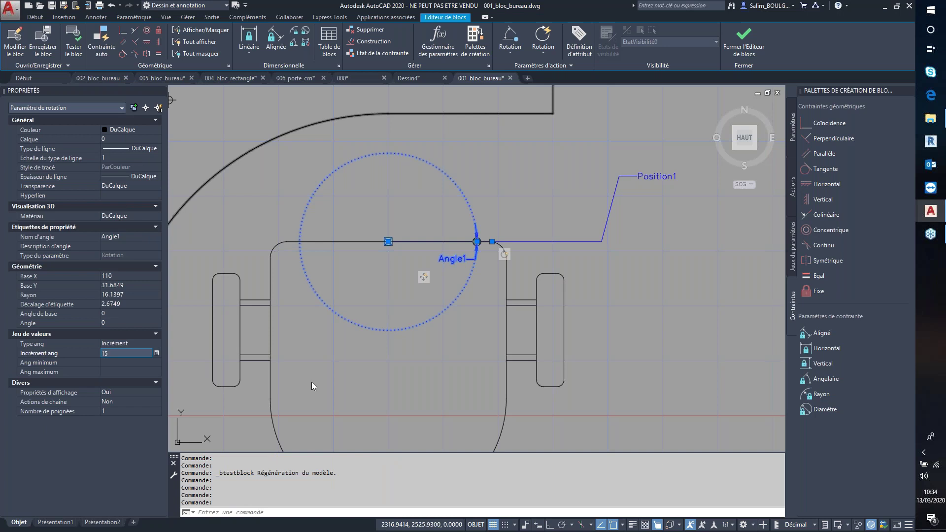
click(120, 363)
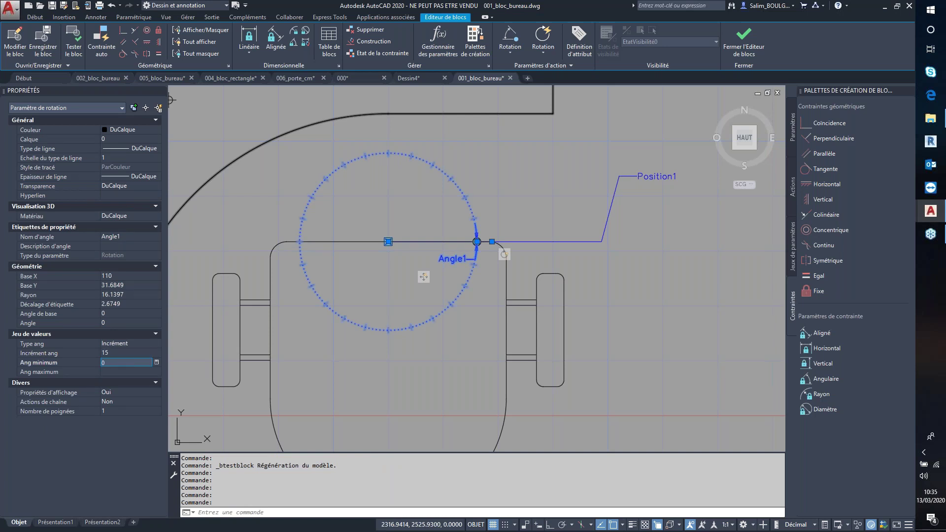
click(120, 373)
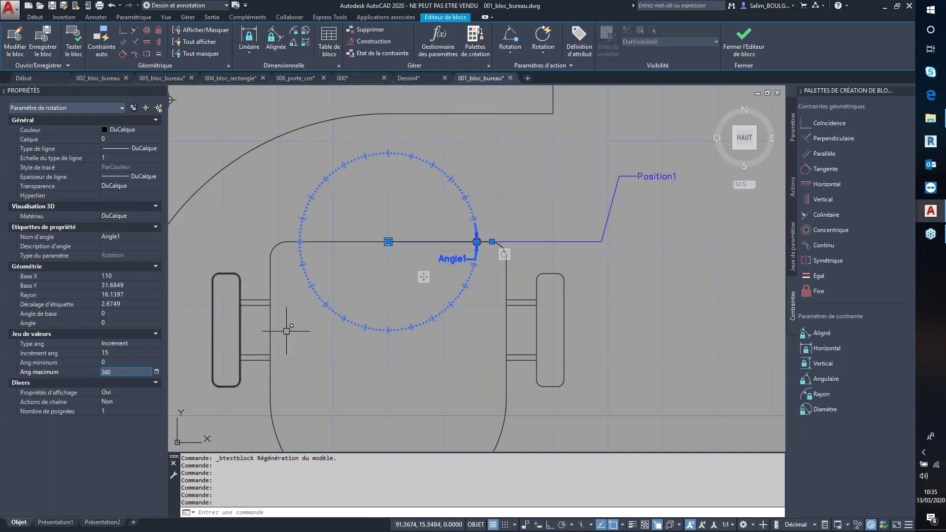
key(Escape)
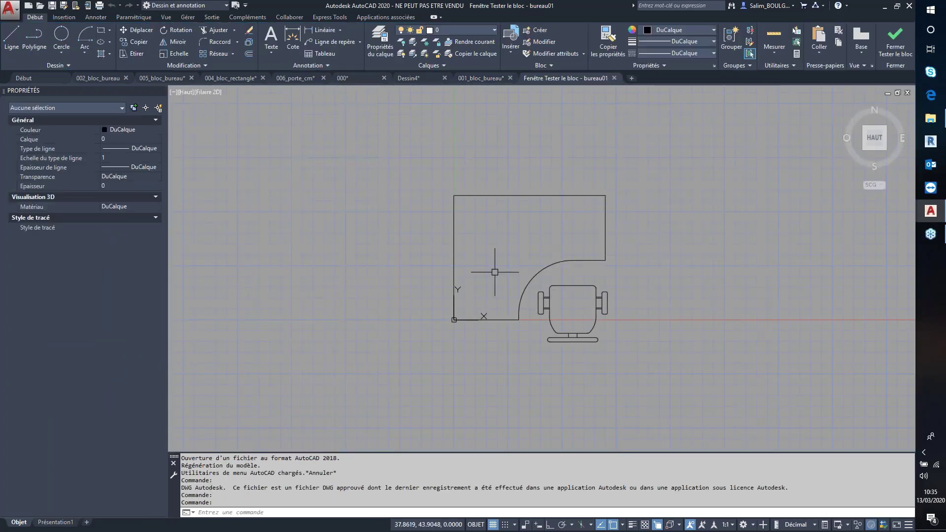
Select the desk block in the test window, then close it to resume block editing
middle_drag(502, 308, 367, 315)
click(382, 286)
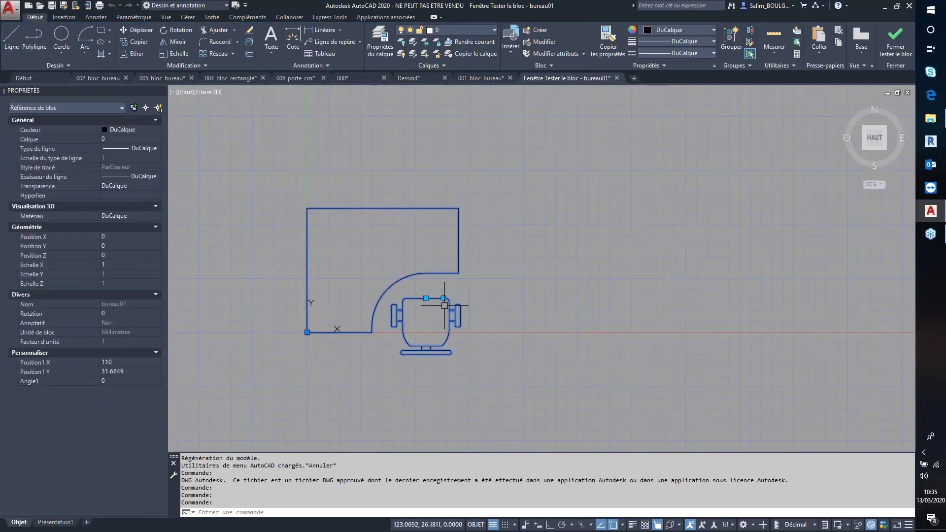
scroll(445, 296, up, 2)
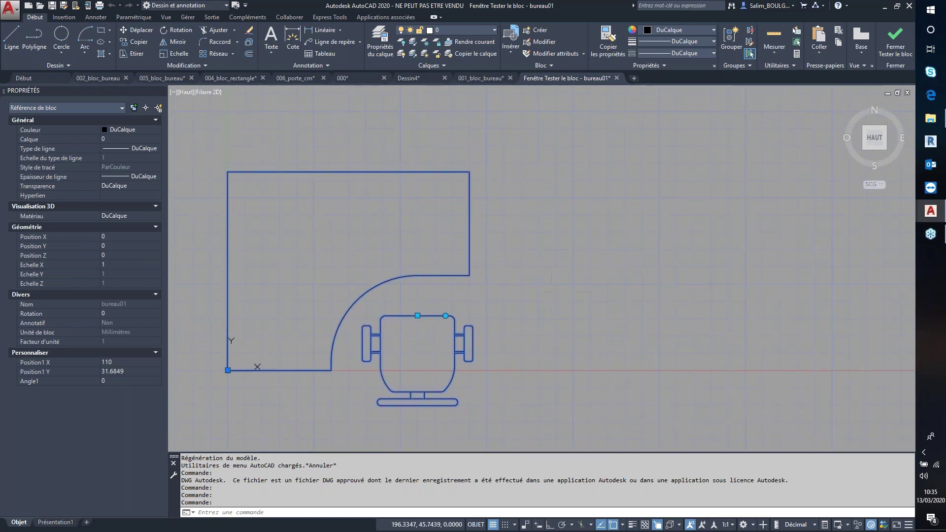
key(Escape)
click(895, 42)
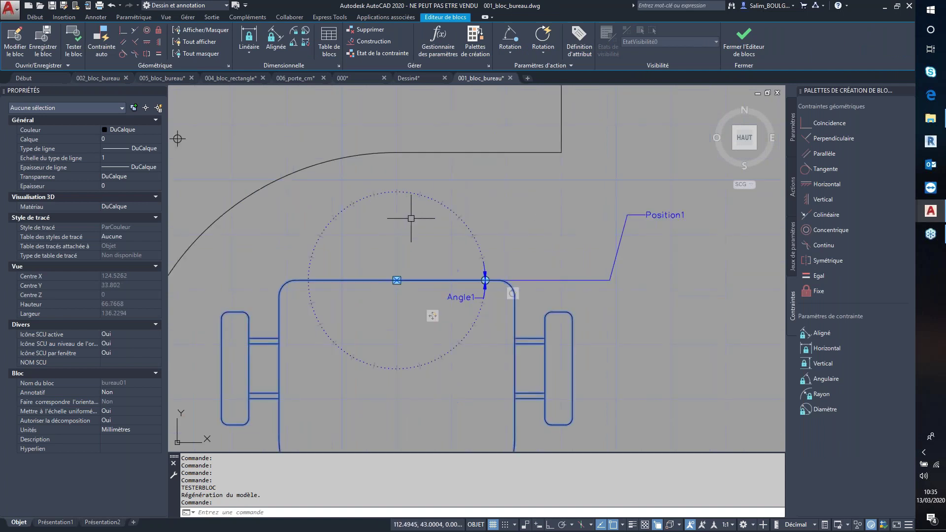
Select the Angle1 rotation parameter in the block editor
scroll(423, 192, up, 3)
click(489, 251)
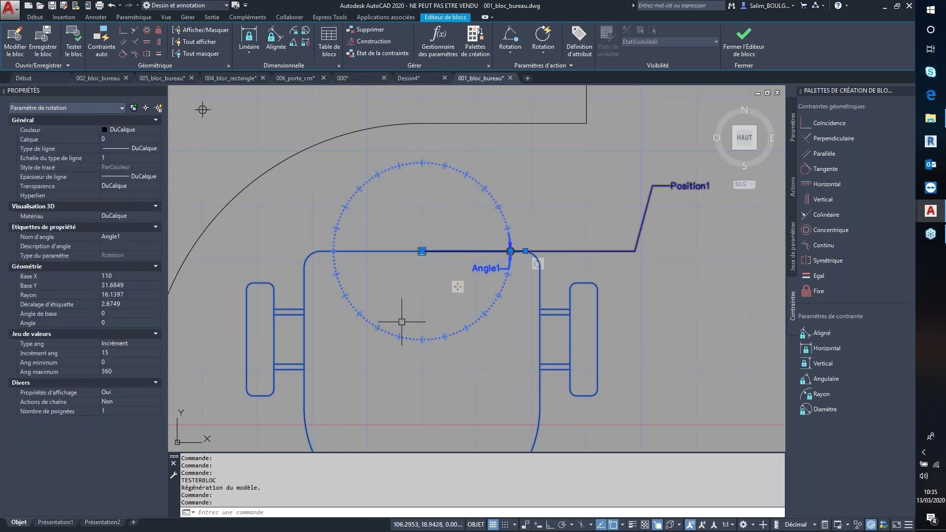
scroll(623, 308, down, 1)
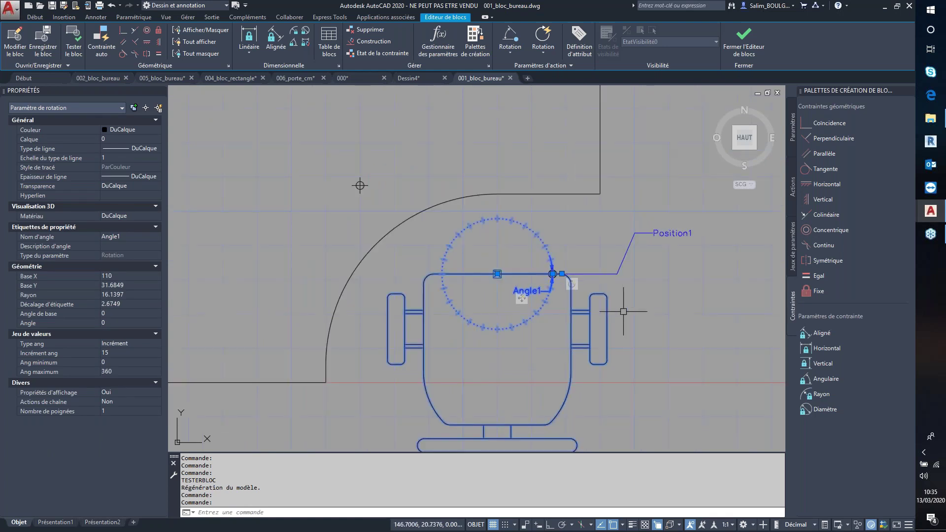
scroll(661, 323, down, 1)
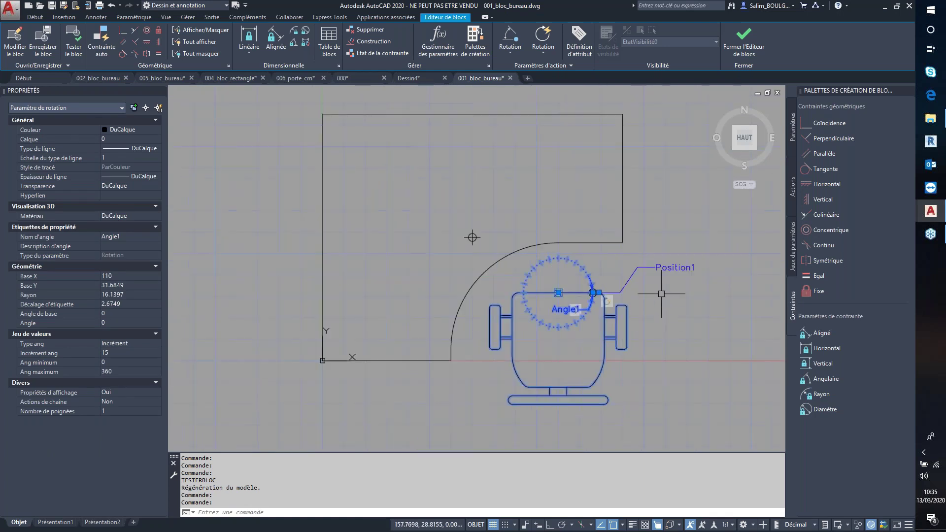
Test the block by turning the chair 90° and moving it beside the desk
click(73, 44)
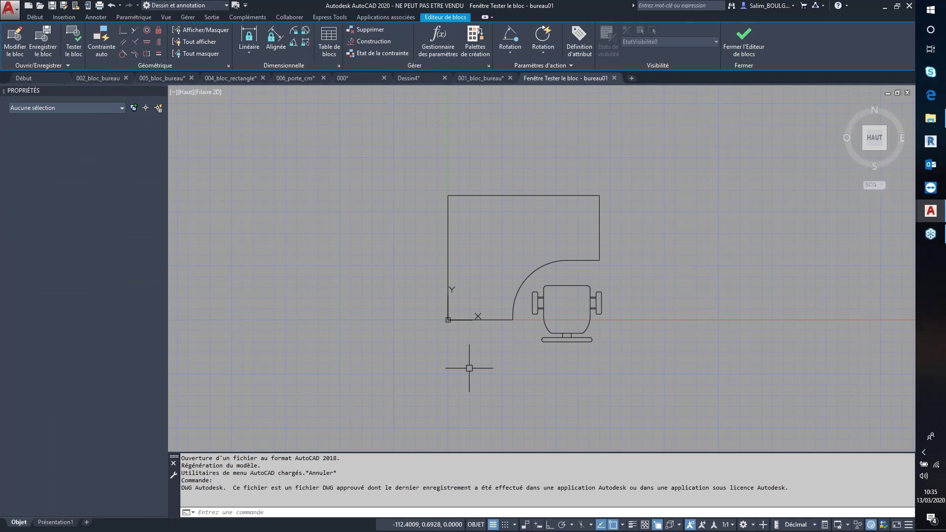
click(422, 259)
click(459, 269)
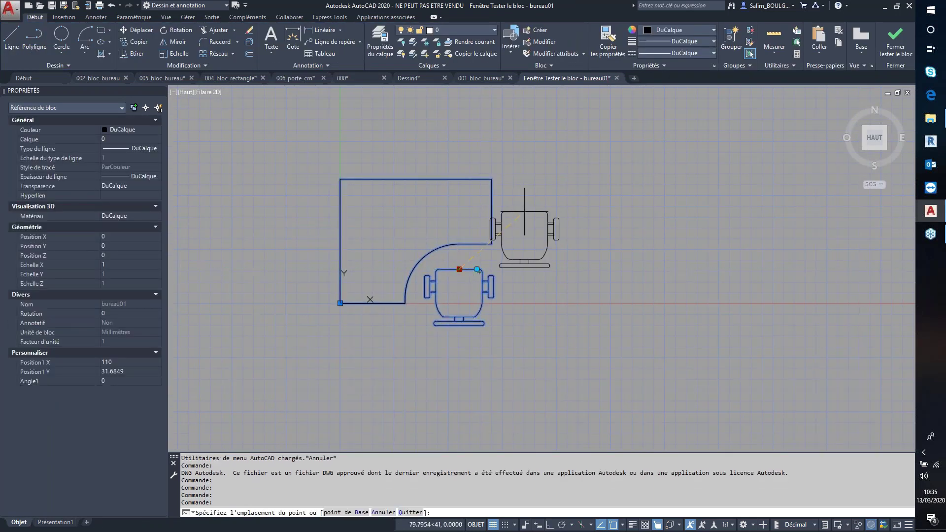
scroll(545, 203, up, 2)
scroll(545, 202, up, 2)
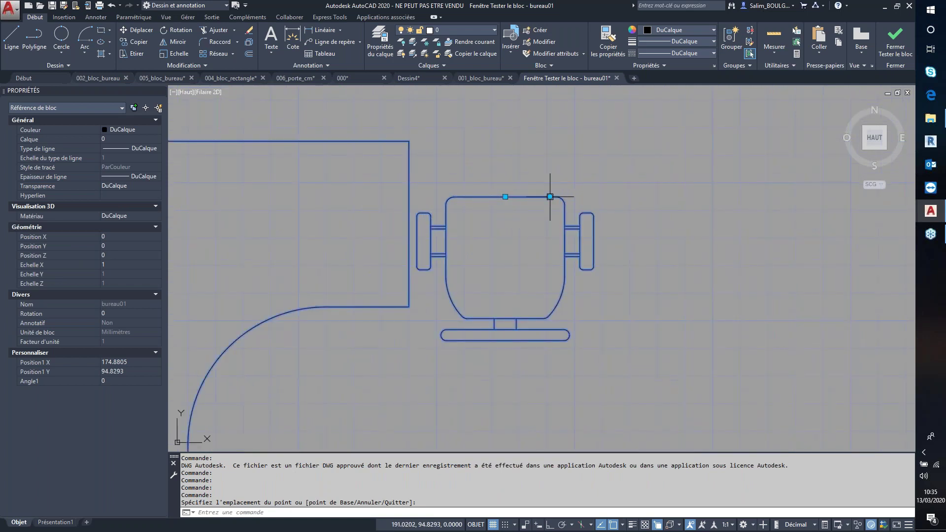
click(549, 196)
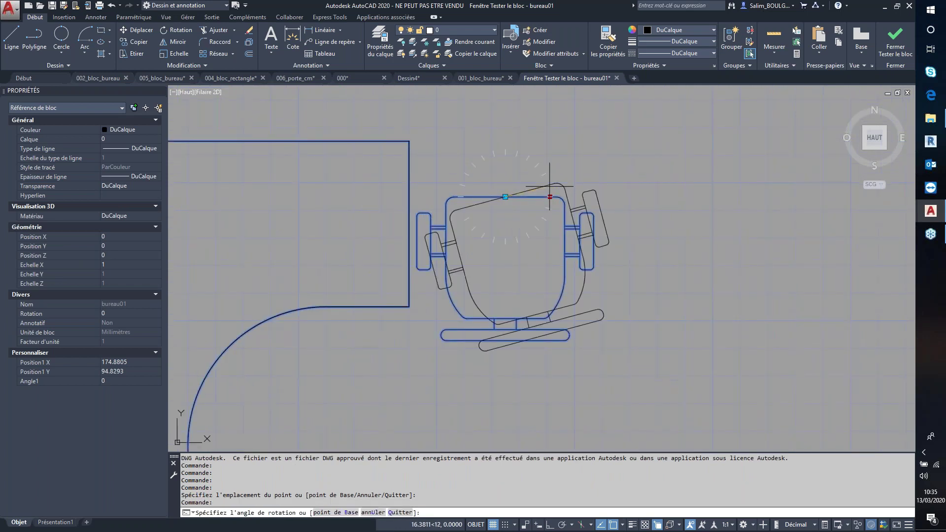
click(500, 143)
middle_drag(462, 202, 461, 242)
click(463, 244)
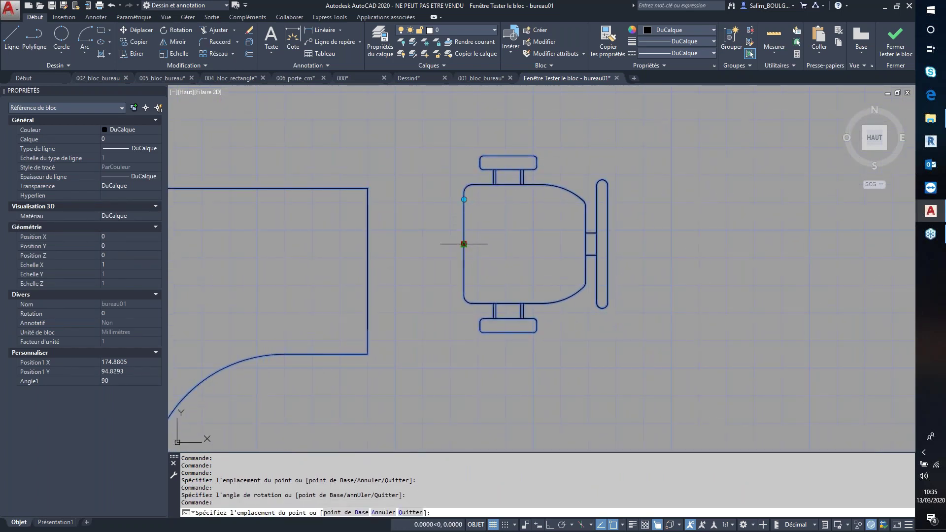
click(407, 271)
scroll(457, 290, down, 4)
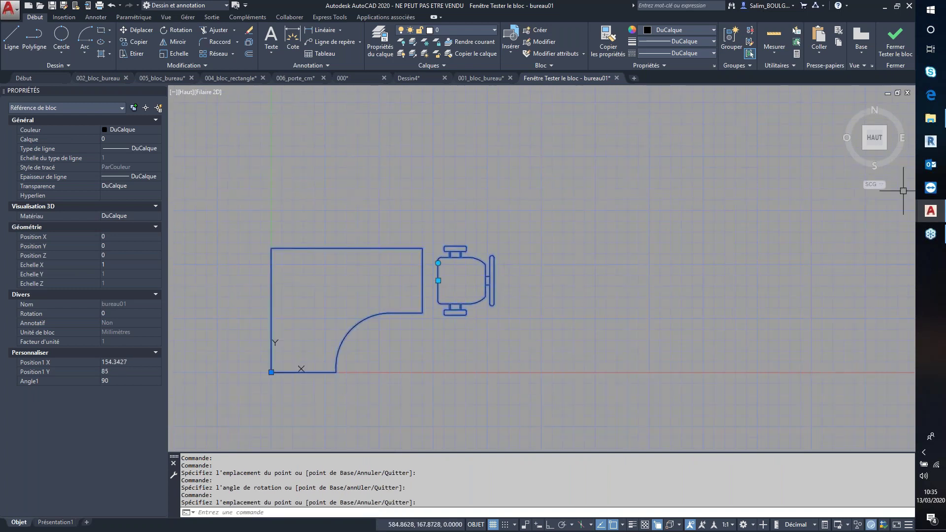
click(894, 48)
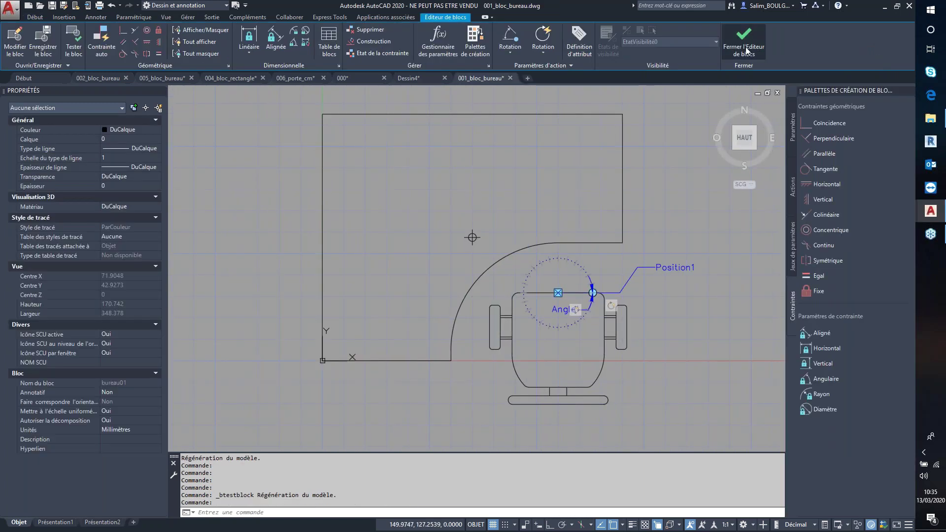
Close the block editor saving the bureau01 changes, then select the chair grip in the drawing
click(747, 47)
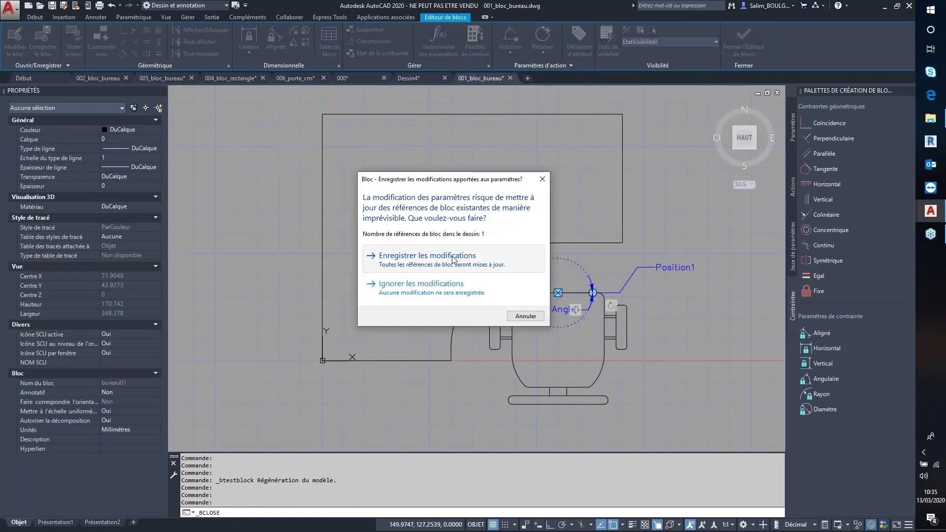
click(458, 261)
scroll(453, 369, up, 1)
scroll(454, 369, up, 1)
click(495, 218)
click(514, 189)
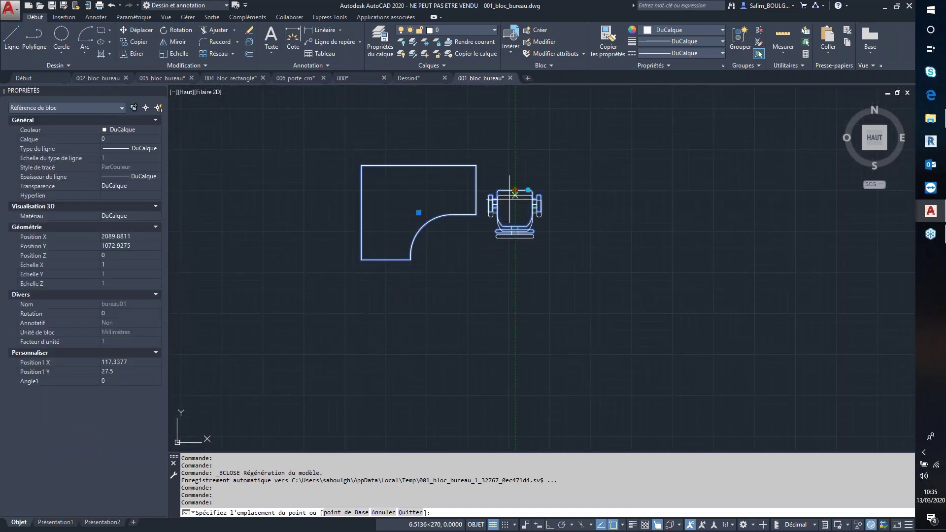
Rotate the bureau01 chair to 45° via its grip, then cancel the following grip edit
scroll(447, 240, up, 4)
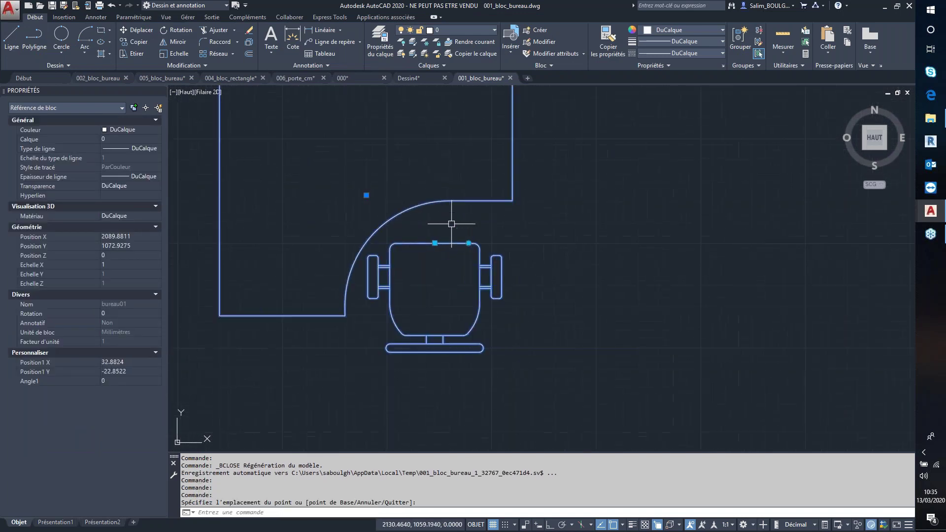
key(space)
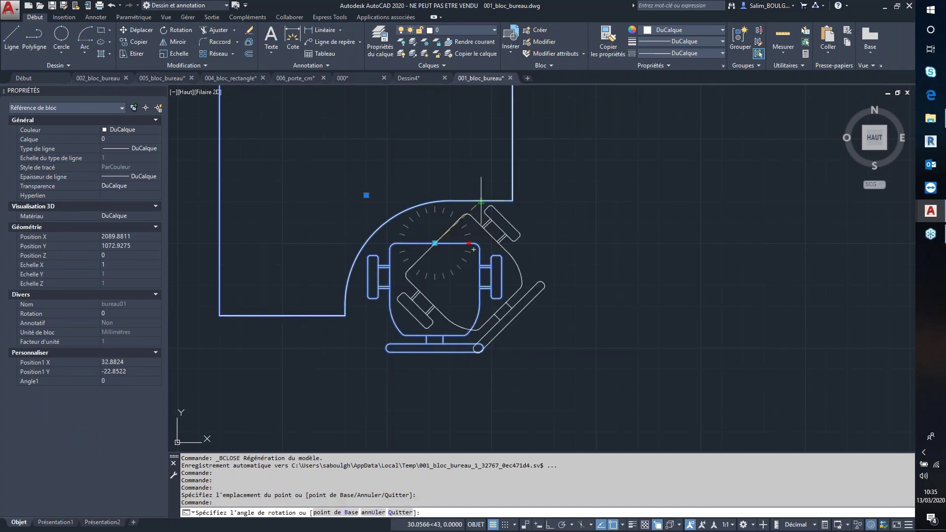
click(494, 182)
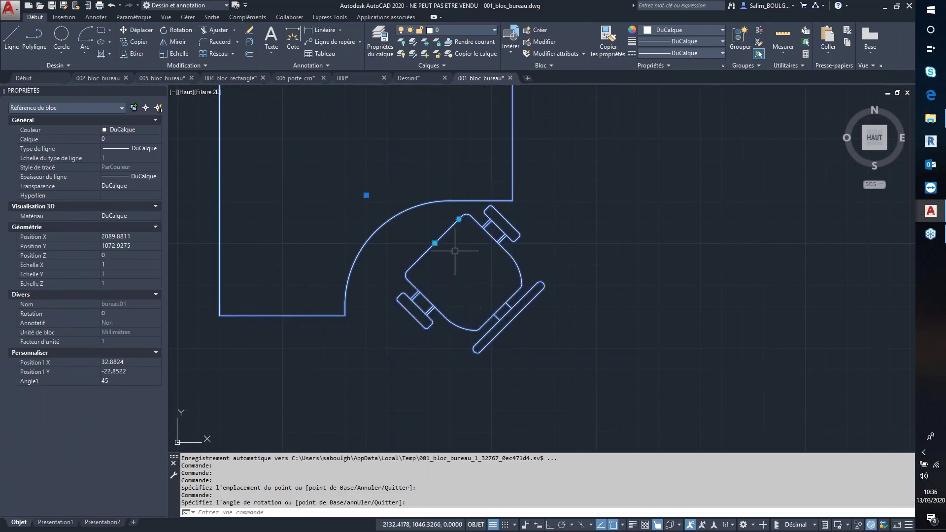
click(434, 245)
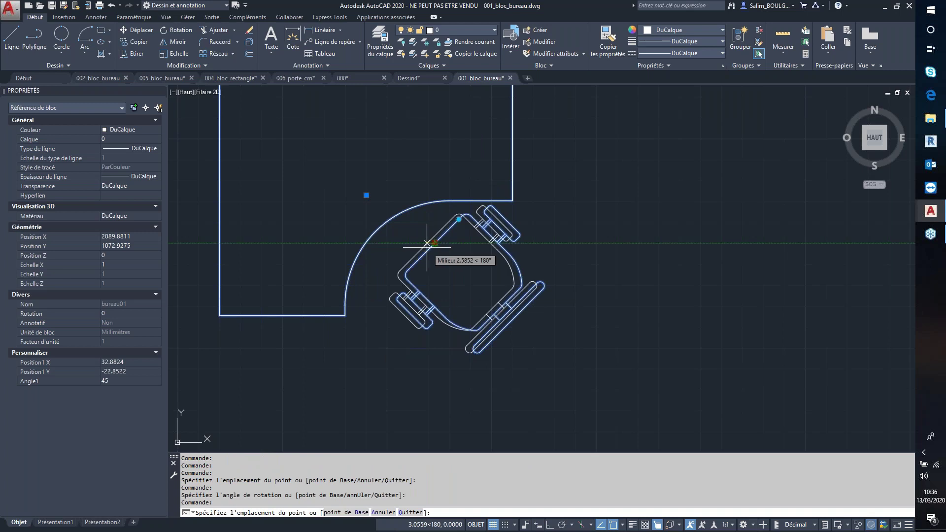
key(Escape)
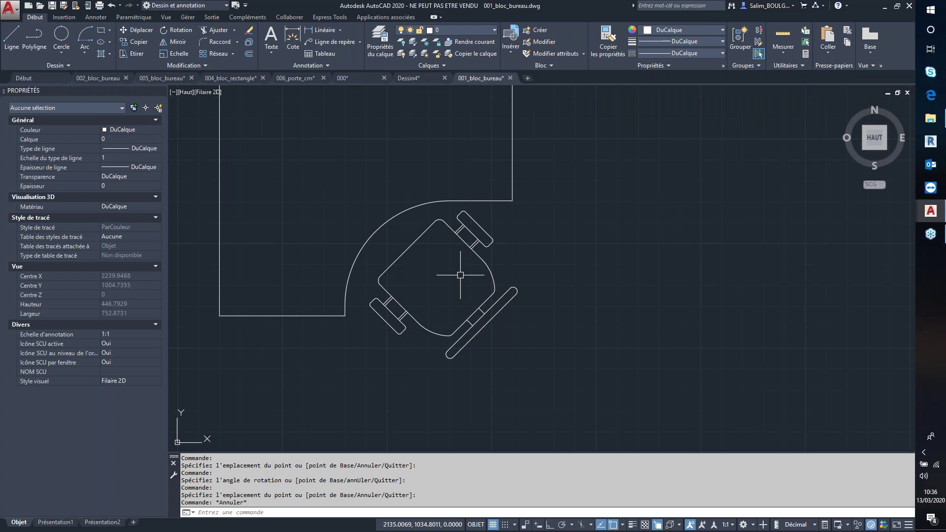
Make the empty Dessin4 drawing active instead of the desk-and-chair drawing
scroll(505, 324, down, 2)
scroll(503, 321, down, 2)
scroll(507, 318, up, 2)
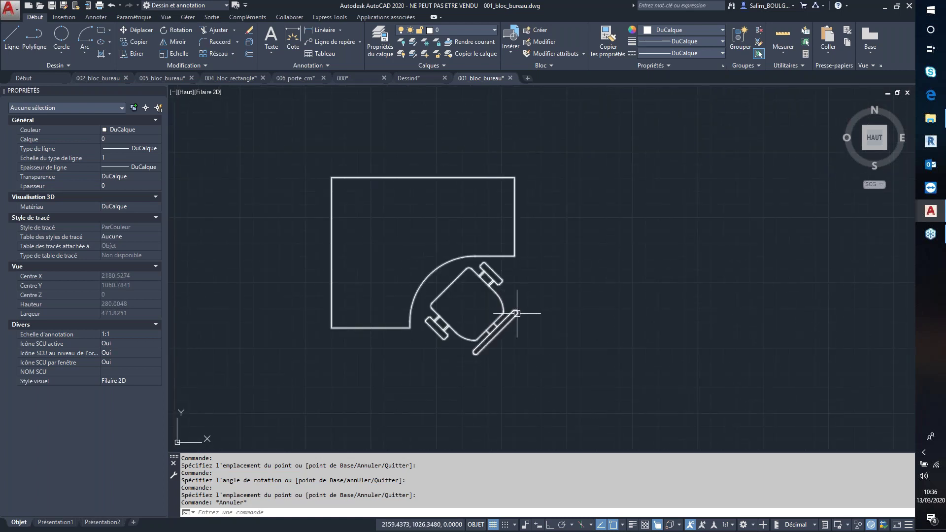
click(411, 79)
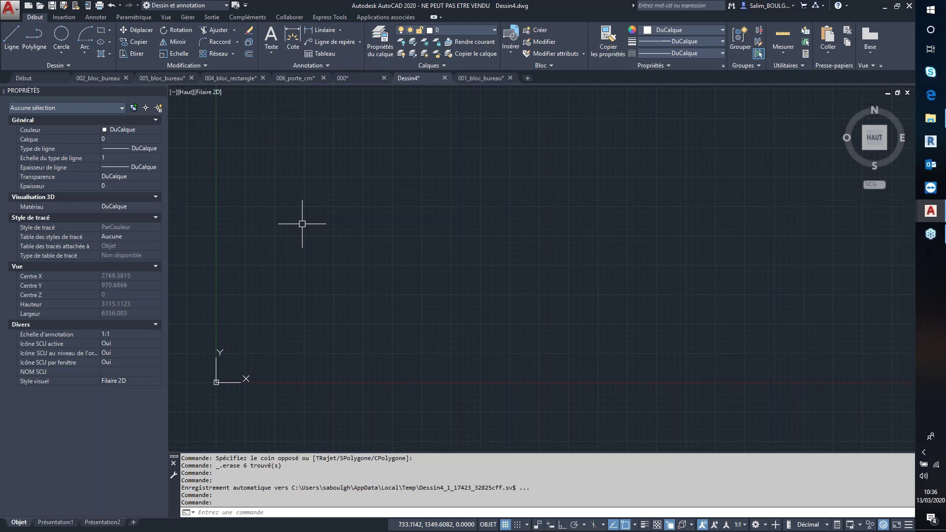
Draw a rectangle in Dessin4 by picking two opposite corners
click(104, 33)
middle_drag(344, 256, 304, 280)
scroll(310, 322, up, 3)
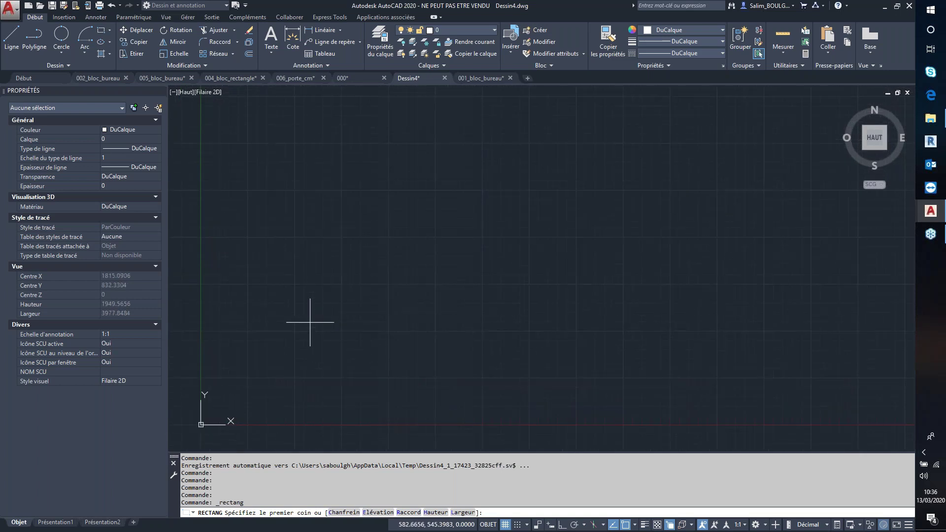
click(279, 330)
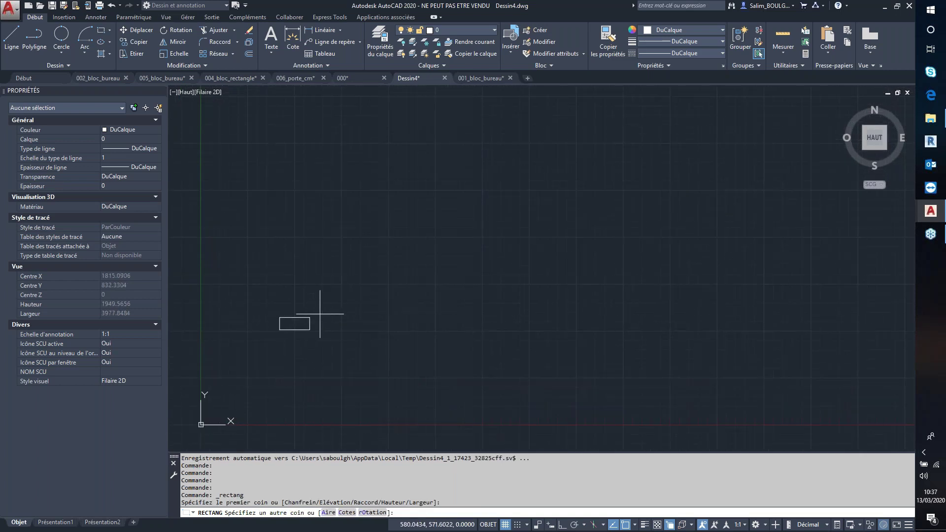
click(478, 211)
Grip-stretch the rectangle's right edge outward and its top edge up, then back down
click(479, 259)
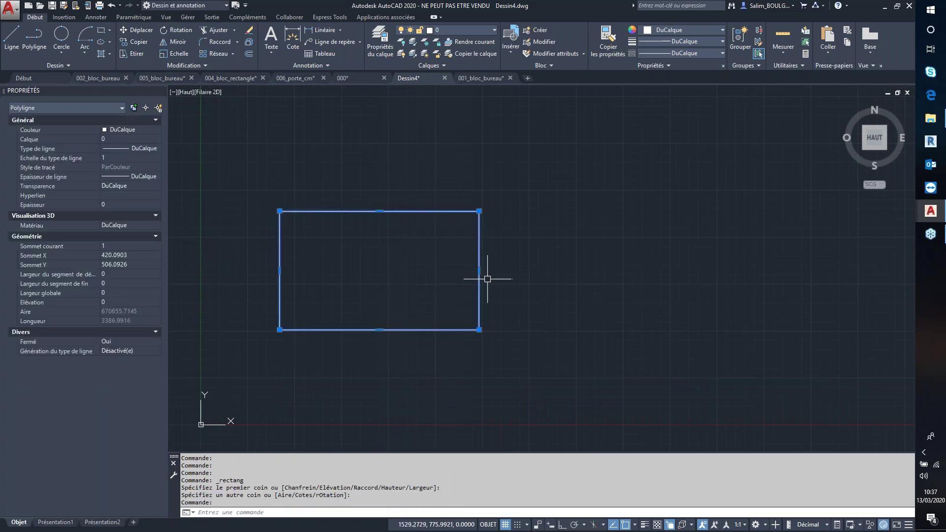
click(479, 270)
click(588, 270)
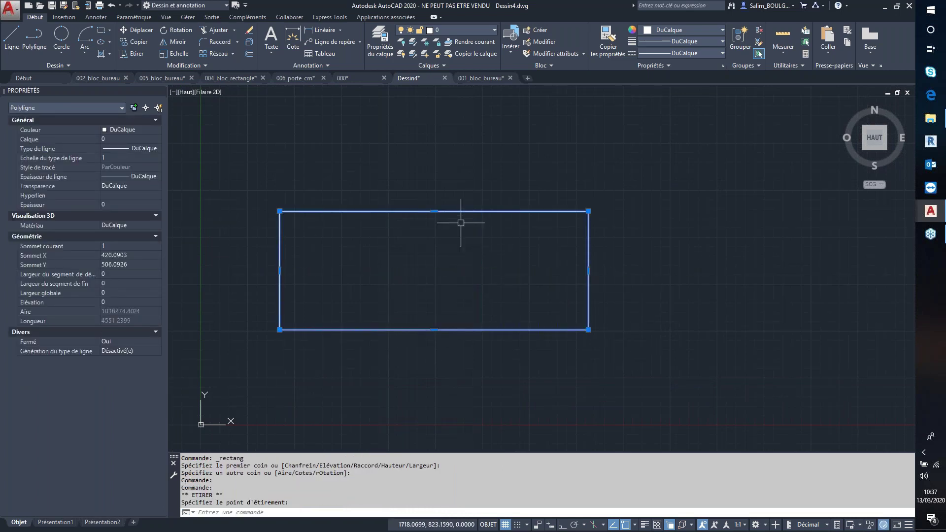
click(433, 211)
click(434, 145)
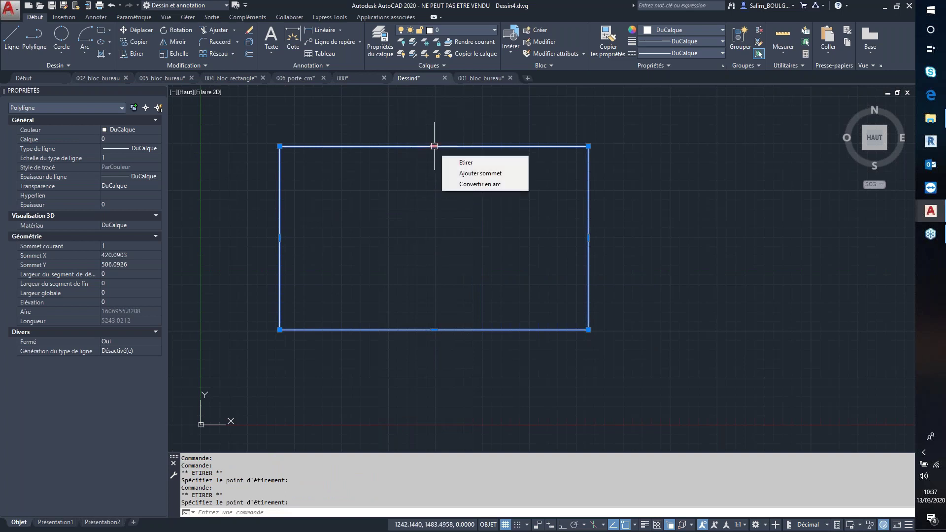
click(434, 146)
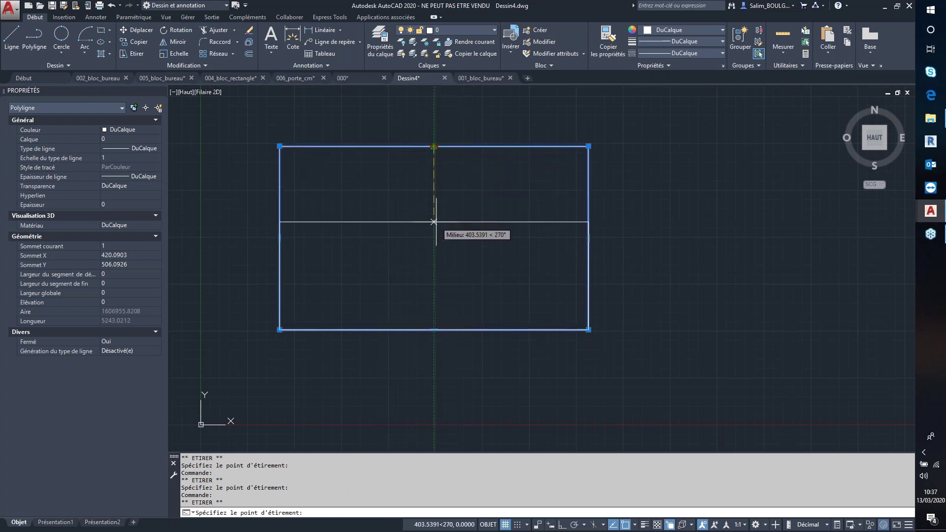
click(433, 222)
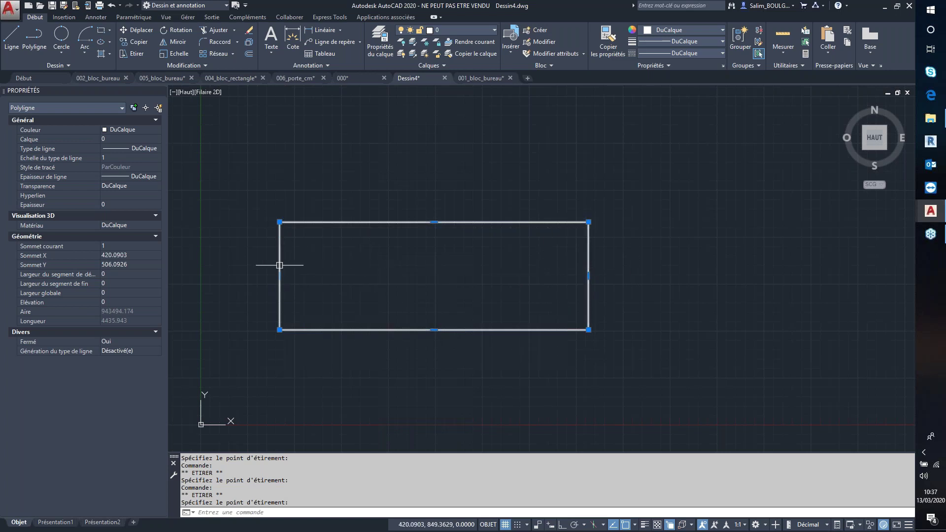
key(Escape)
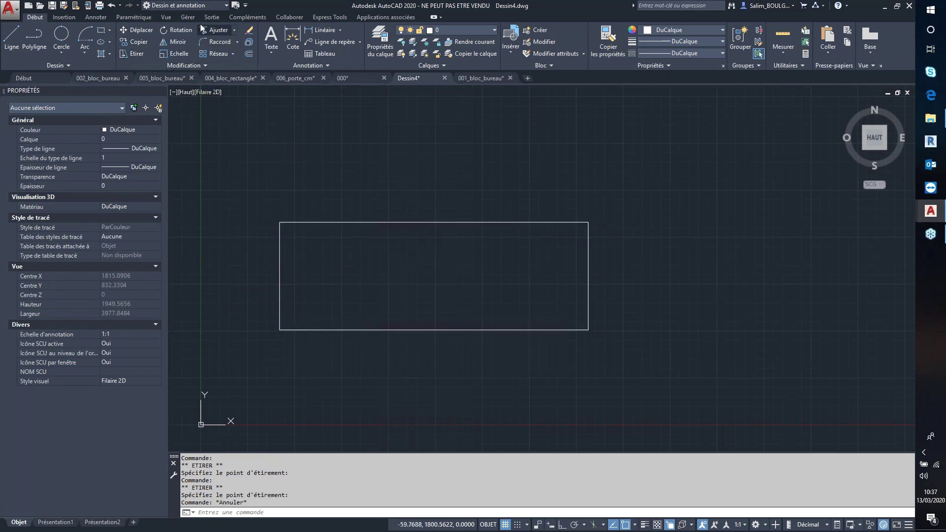
Draw a second overlapping rectangle and trim away the inner overlapping edges
click(103, 34)
click(617, 171)
click(463, 221)
click(215, 29)
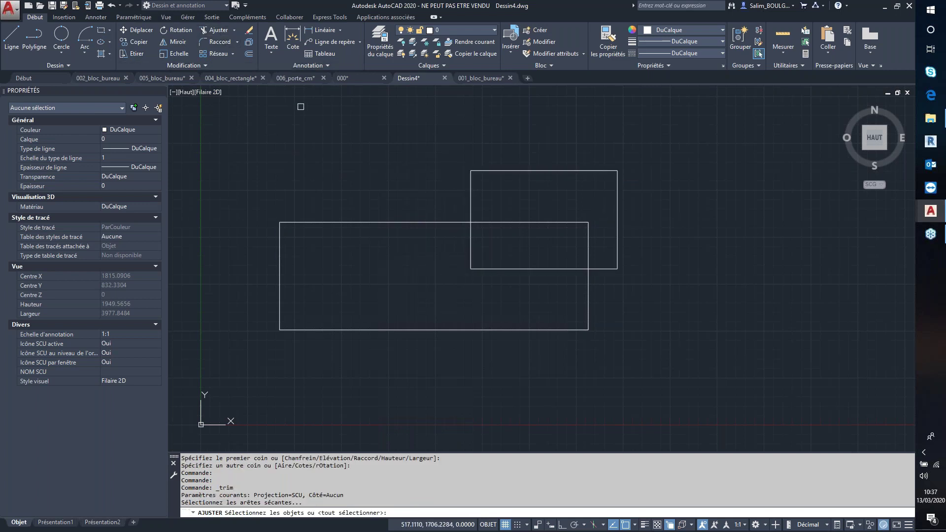
click(520, 222)
click(588, 235)
click(526, 258)
click(443, 276)
right_click(437, 271)
click(466, 278)
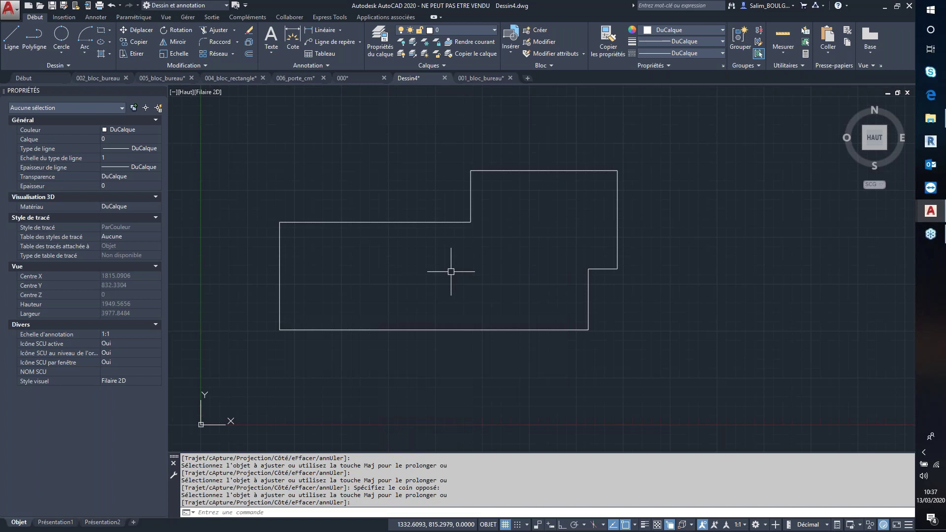
Join the outline segments into a single polyline with J (JOINDRE) and verify it
text(j)
key(Return)
click(611, 241)
click(599, 271)
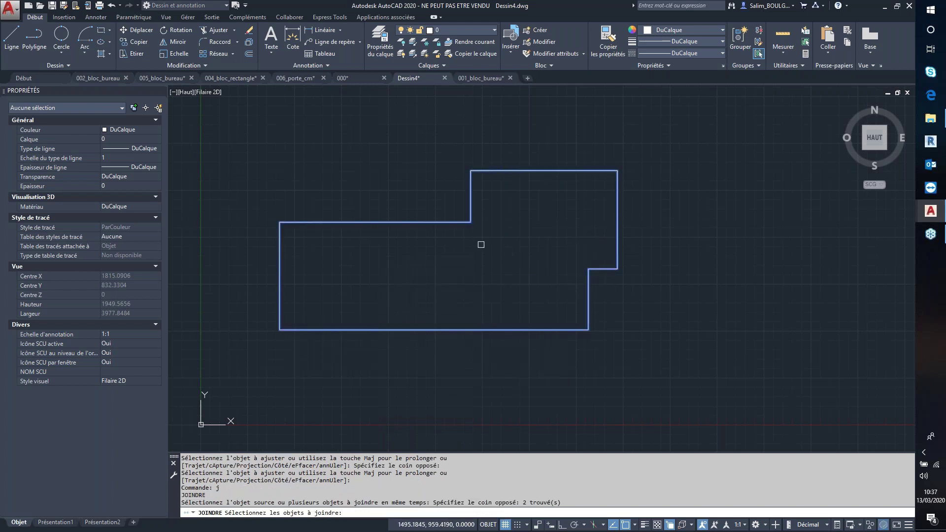
key(Return)
click(448, 222)
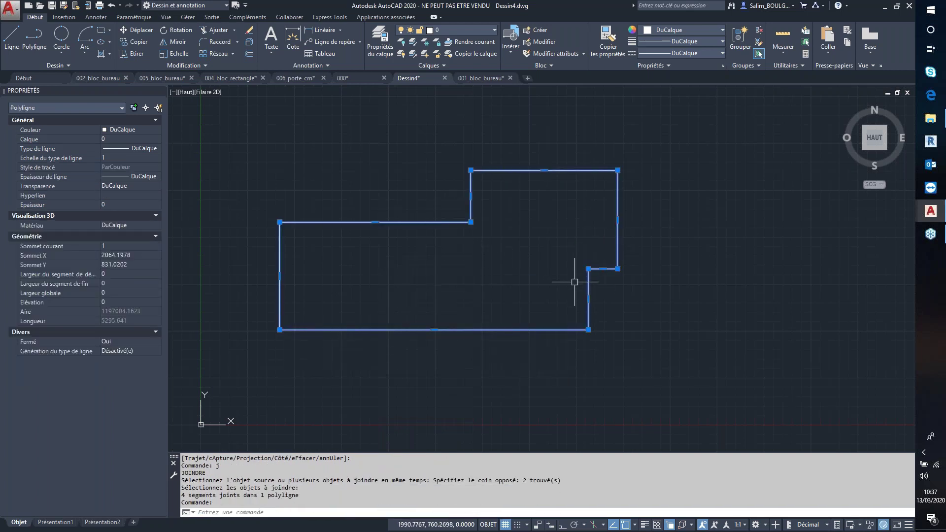
key(Escape)
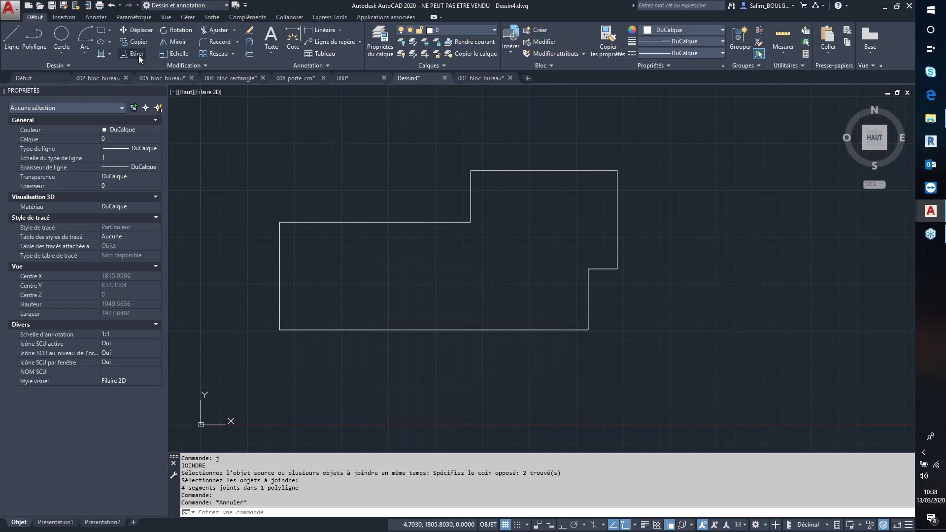
middle_drag(692, 294, 219, 337)
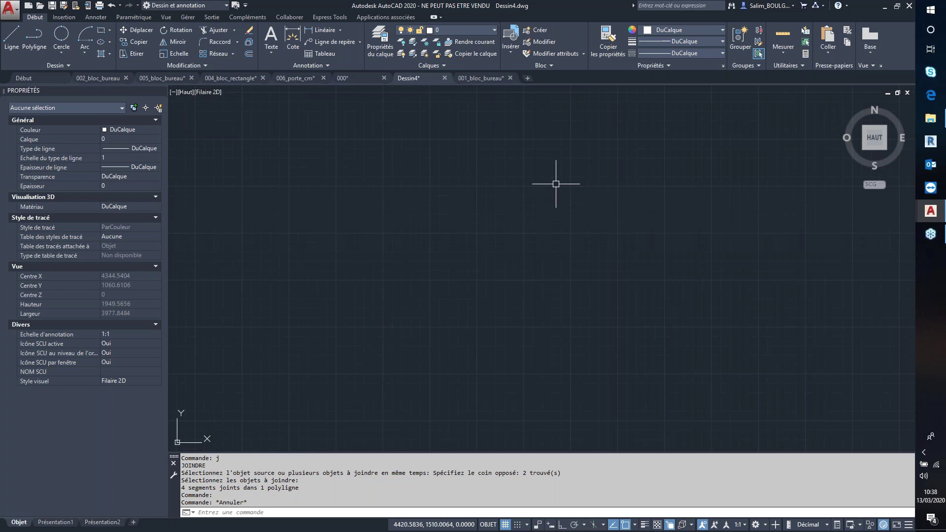
click(573, 146)
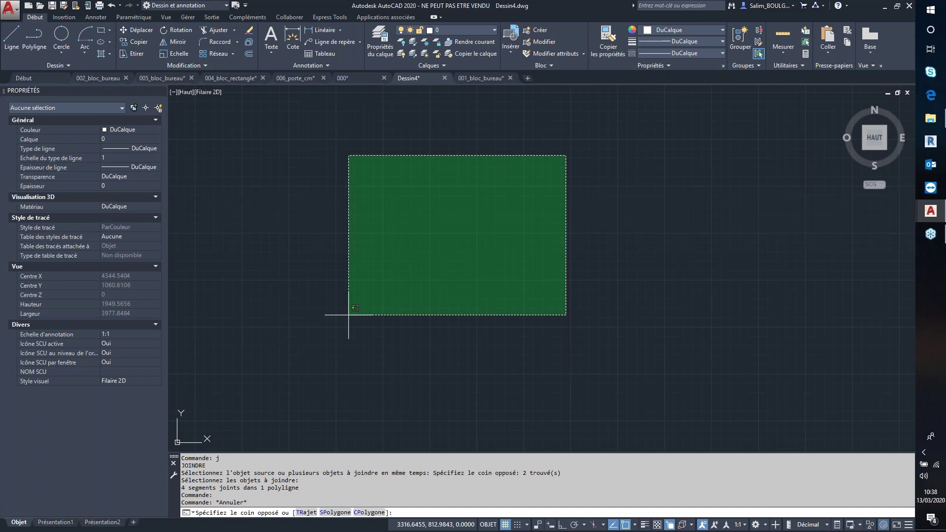
key(Escape)
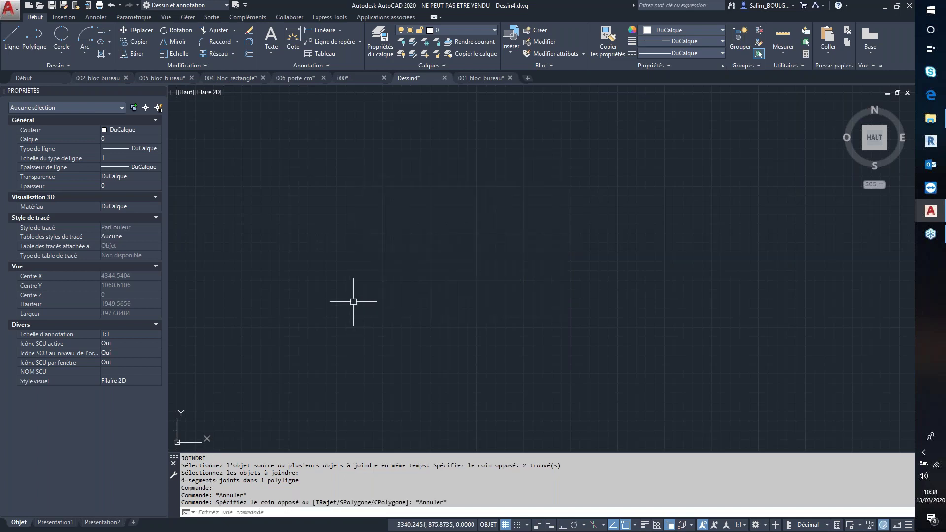
click(281, 150)
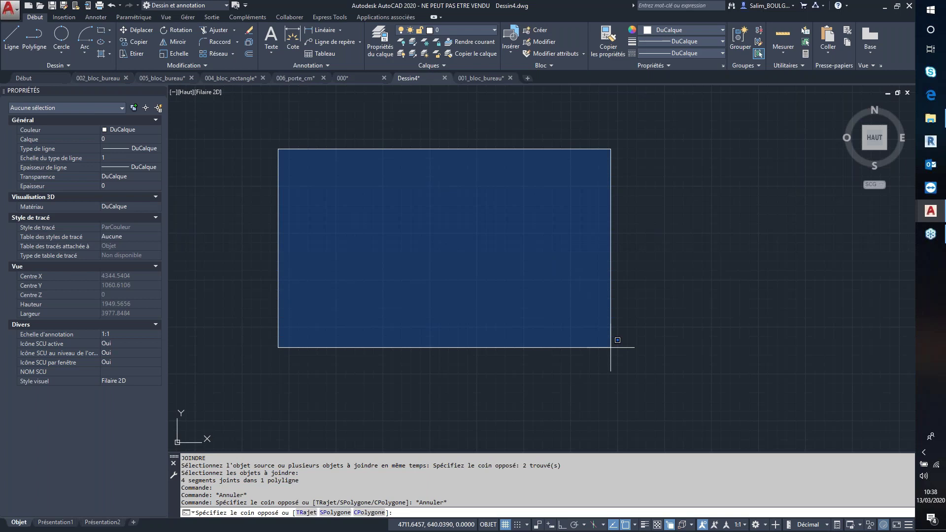
key(Escape)
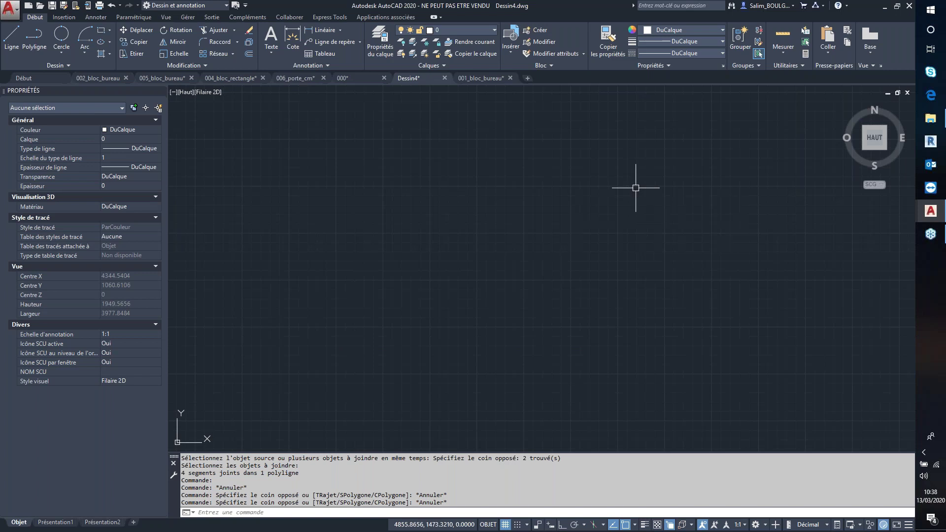
click(624, 166)
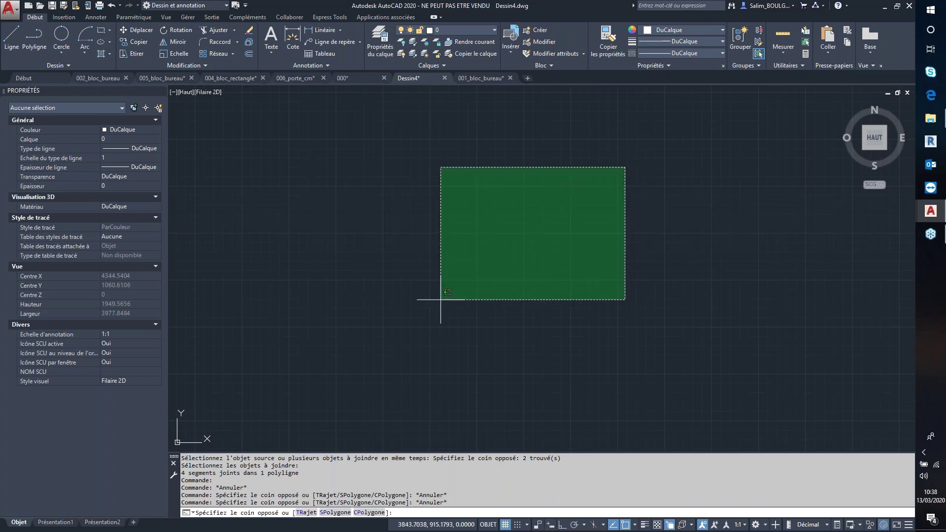
click(379, 345)
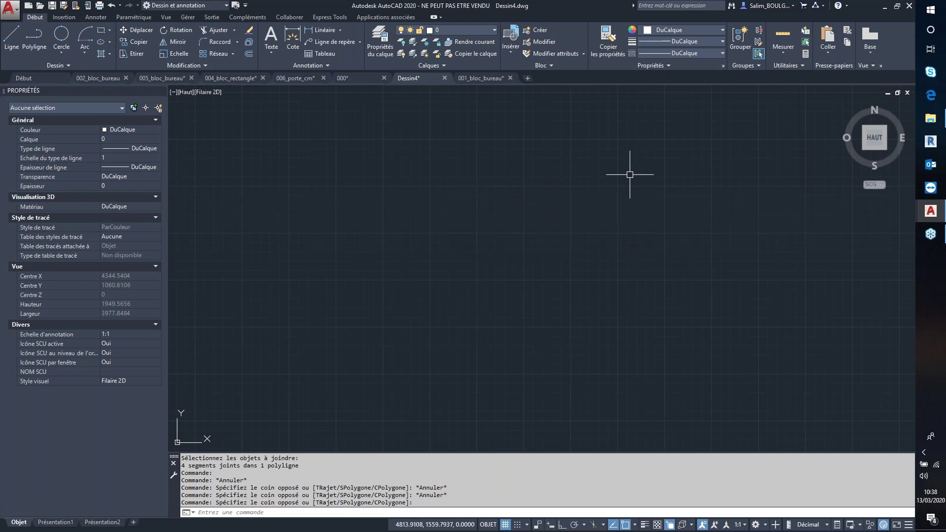
click(635, 166)
drag(628, 173, 426, 256)
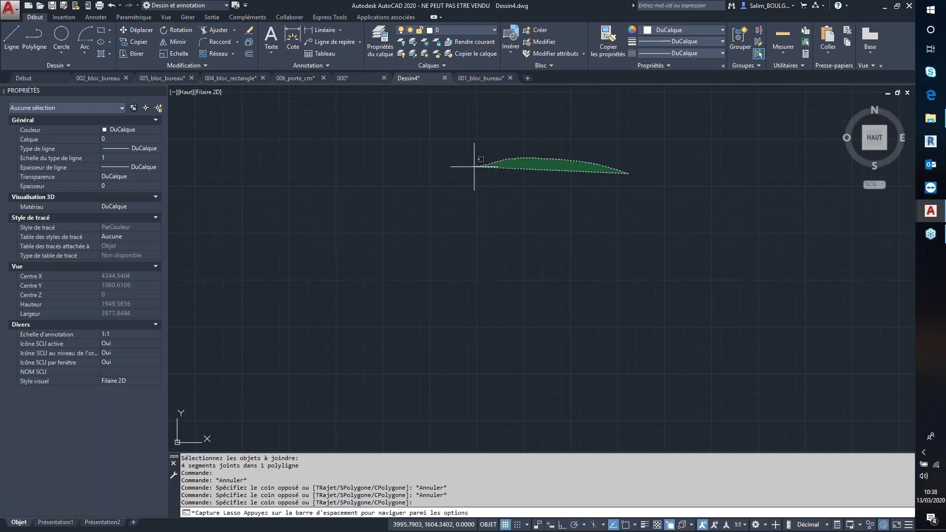
mouse_move(327, 287)
mouse_down()
mouse_move(739, 347)
mouse_move(764, 306)
mouse_move(726, 250)
mouse_move(715, 205)
mouse_move(675, 175)
mouse_up()
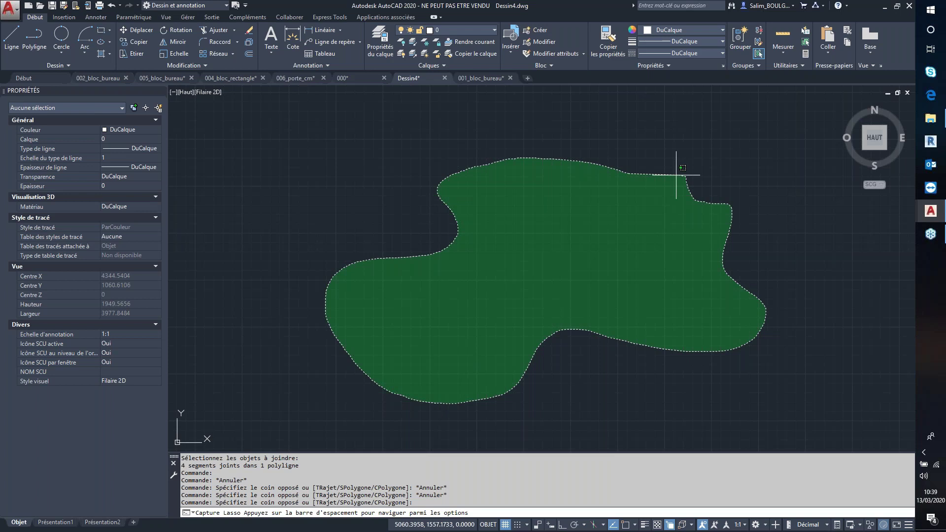
key(space)
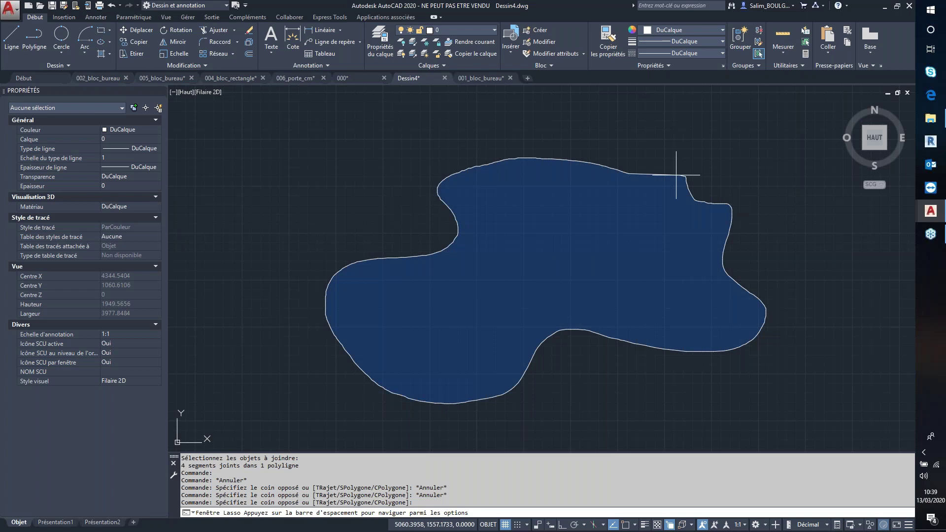
key(space)
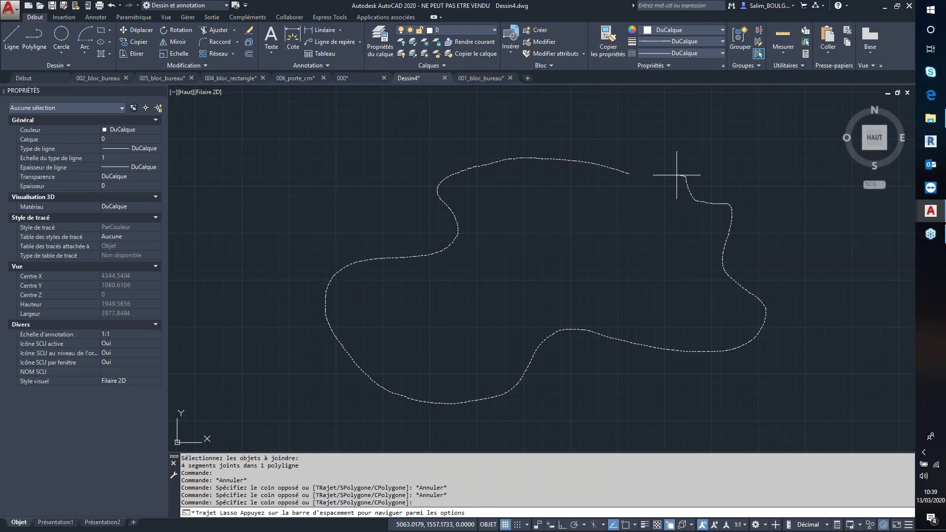
drag(677, 175, 676, 174)
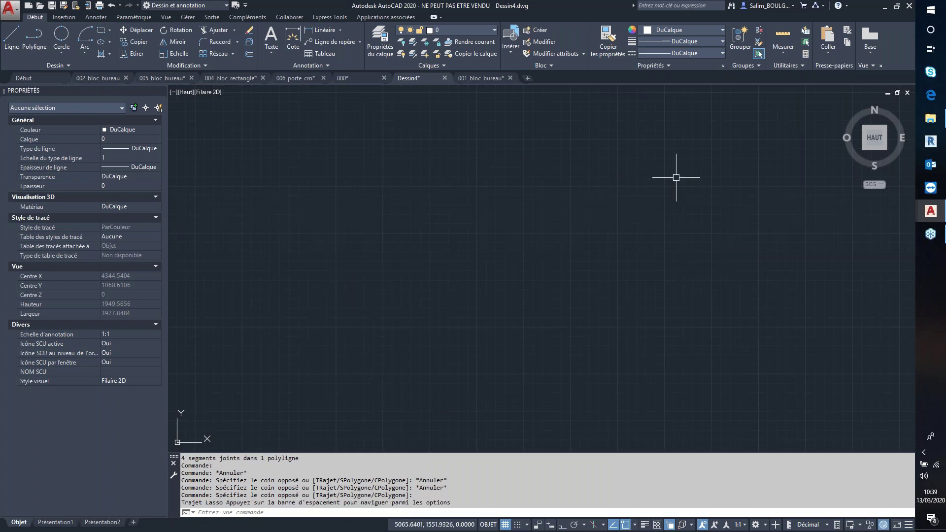
scroll(609, 234, down, 2)
scroll(444, 252, up, 1)
middle_drag(456, 251, 468, 249)
scroll(468, 249, up, 1)
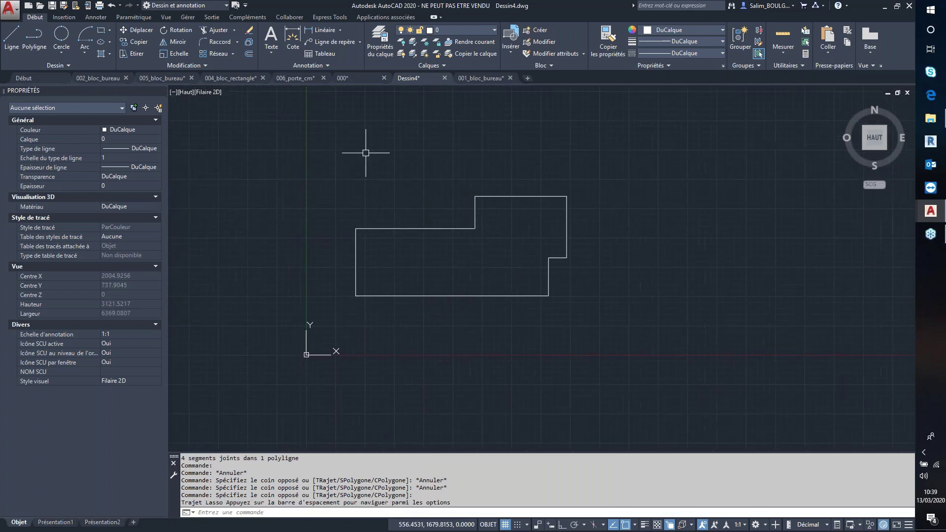
Stretch the outline's right part to the right using a lasso, then undo with U
click(132, 54)
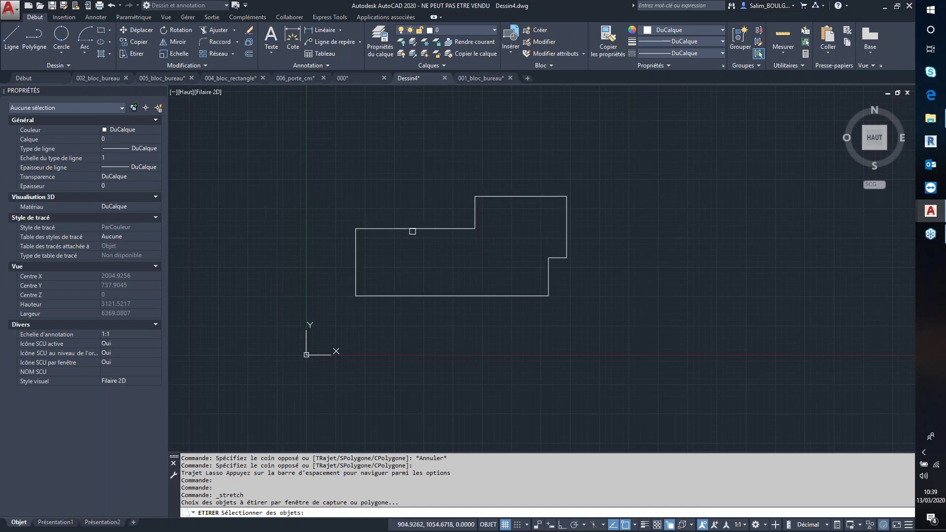
mouse_move(589, 149)
mouse_down()
mouse_move(496, 132)
mouse_move(443, 208)
mouse_move(551, 249)
mouse_up()
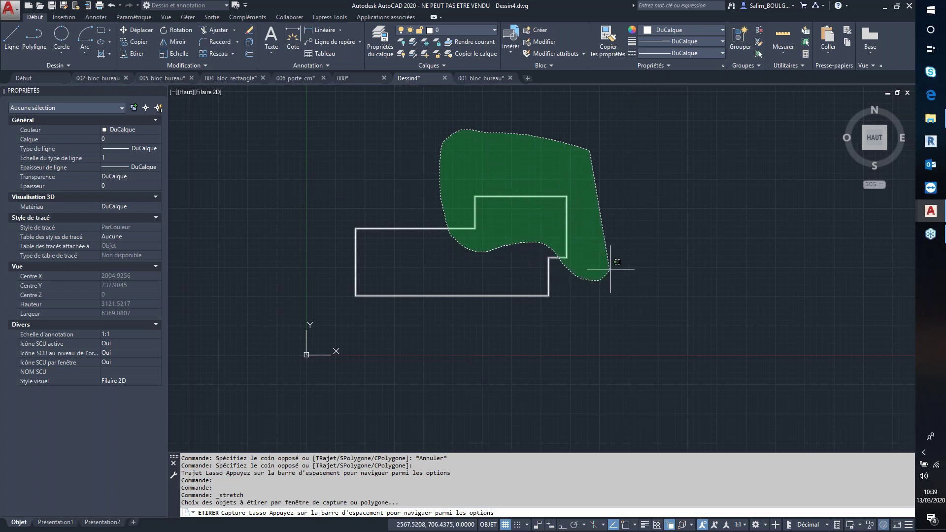
drag(551, 249, 624, 244)
key(Return)
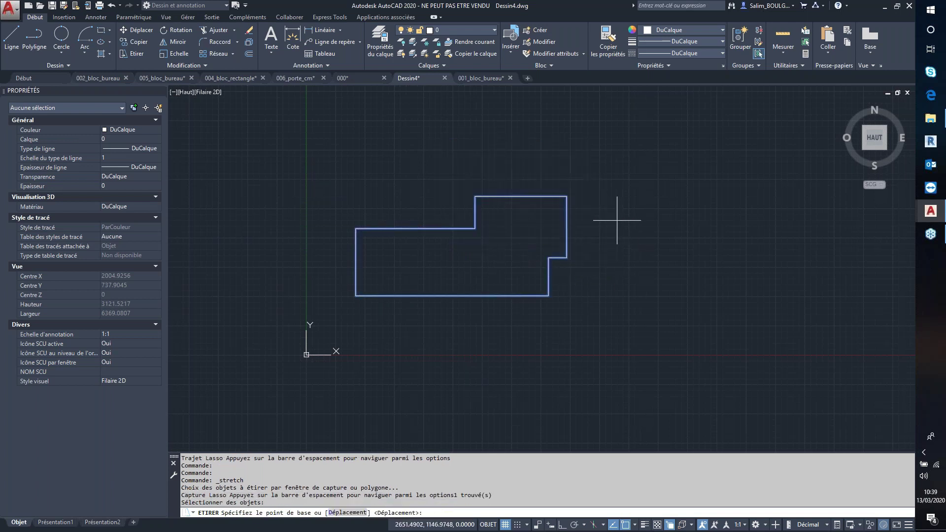
click(567, 227)
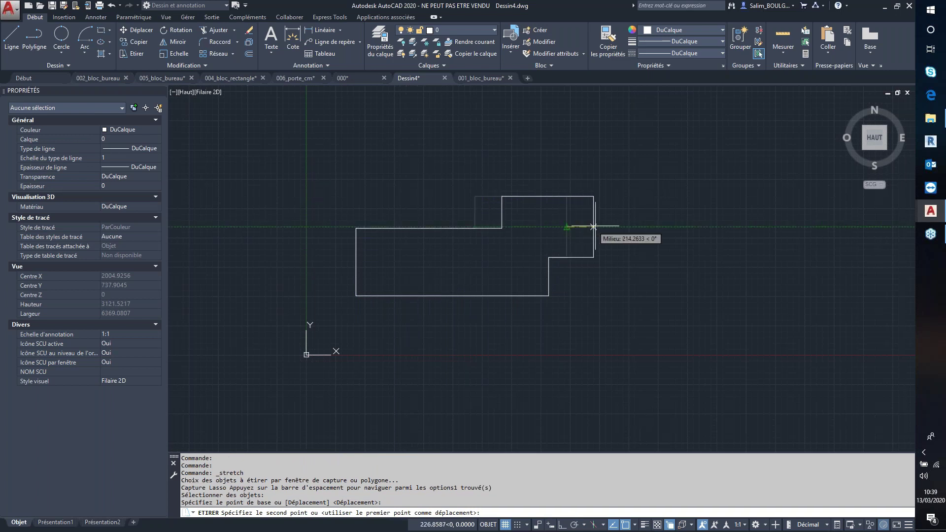
click(652, 227)
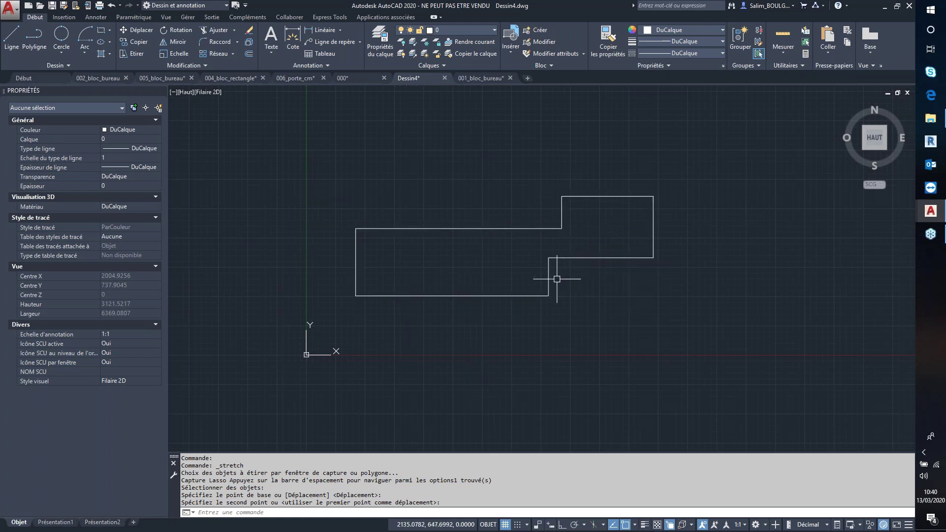
text(u)
key(Return)
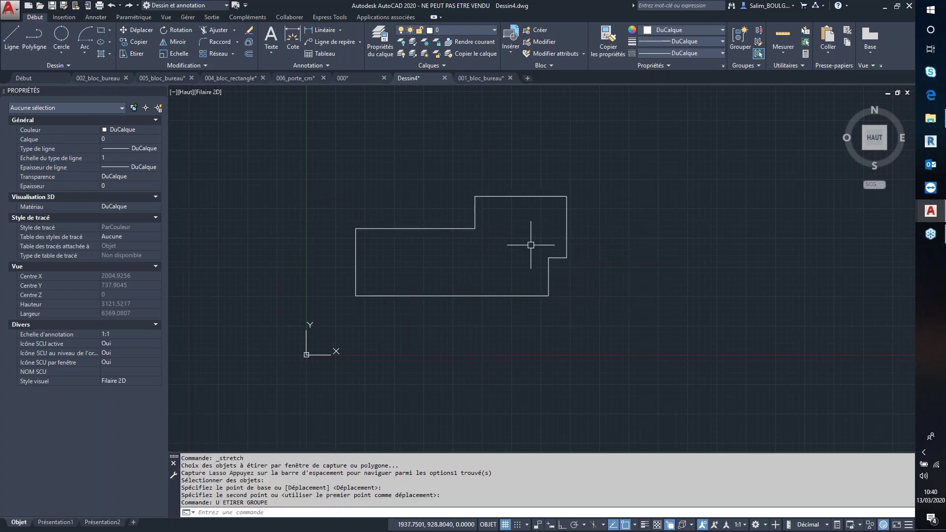
Try stretching the whole outline right, cancel it, and delete the polyline
click(130, 53)
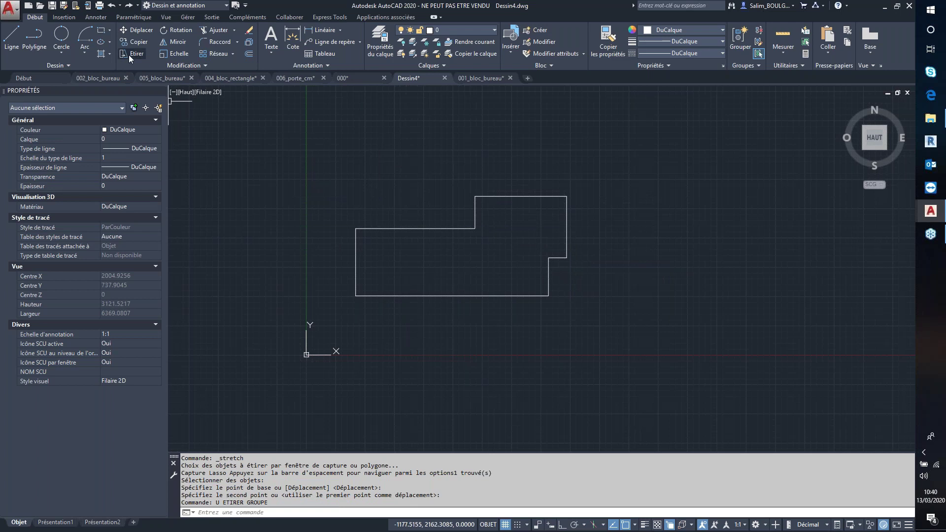
click(418, 228)
key(Return)
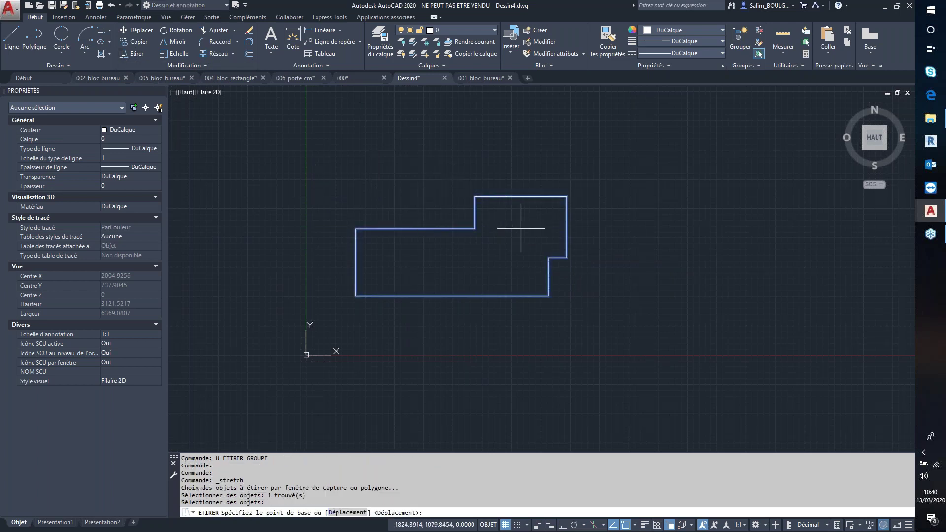
click(521, 228)
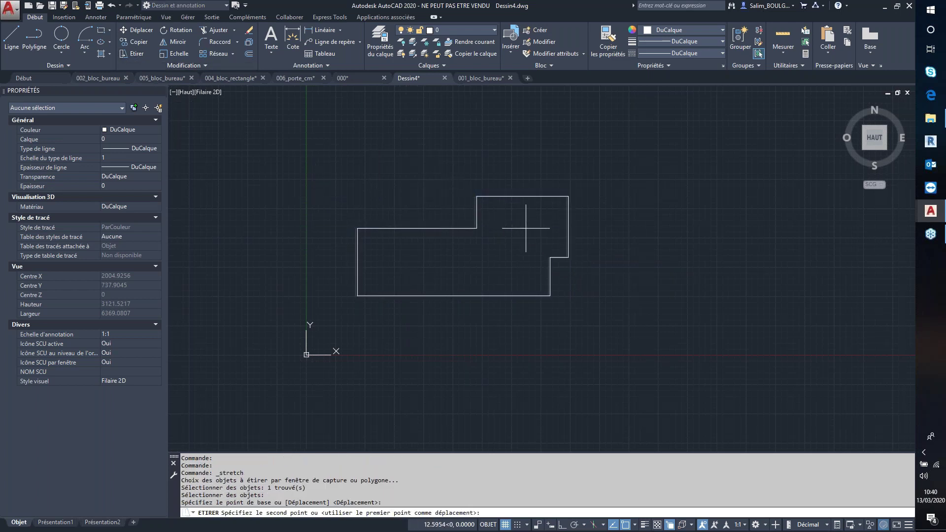
click(676, 227)
key(Escape)
key(Escape)
click(616, 227)
key(Delete)
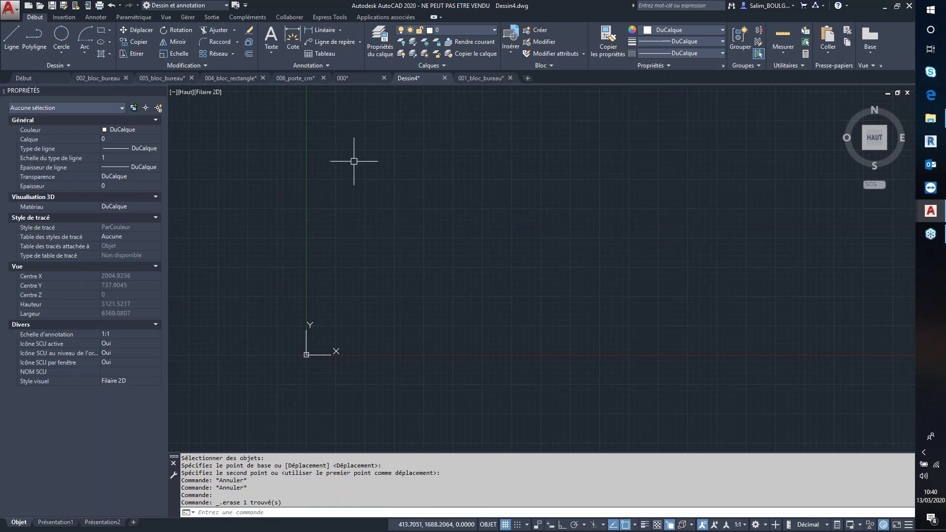
Move the Dessin4 tab after 001_bloc_bureau and start a rectangle sized 100 by 100
middle_drag(395, 236, 310, 208)
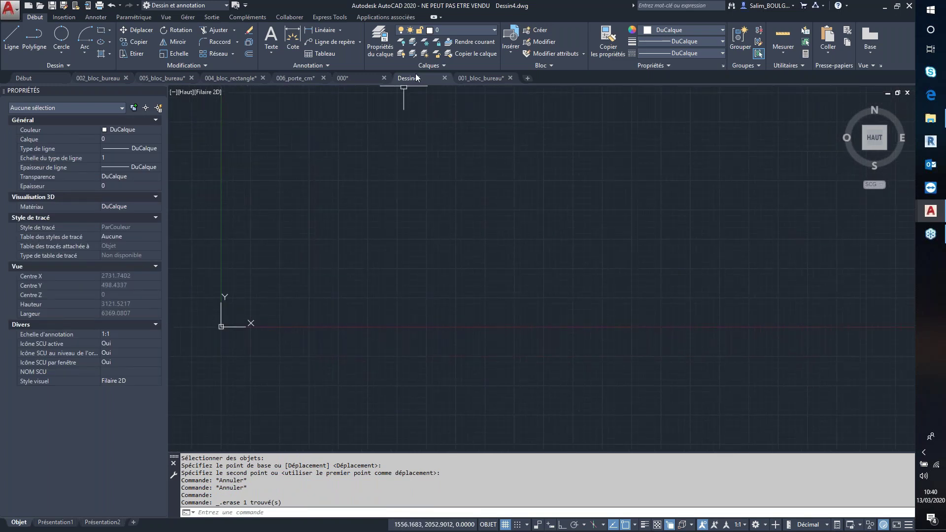
drag(418, 78, 476, 78)
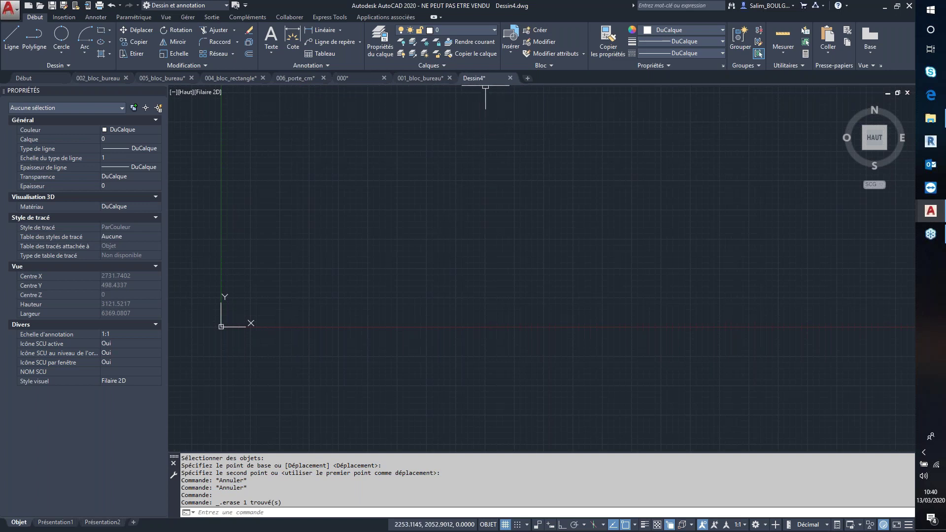
click(102, 34)
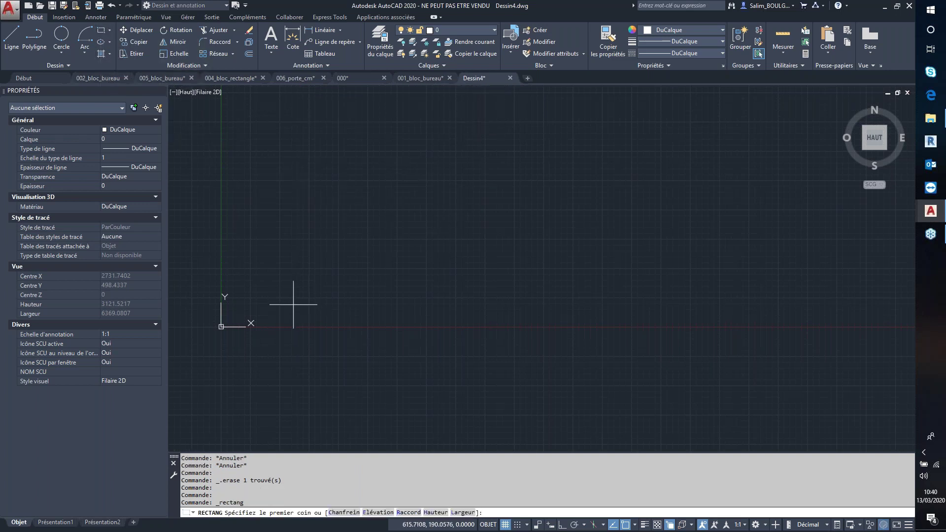
scroll(305, 327, up, 1)
scroll(291, 328, up, 1)
click(274, 327)
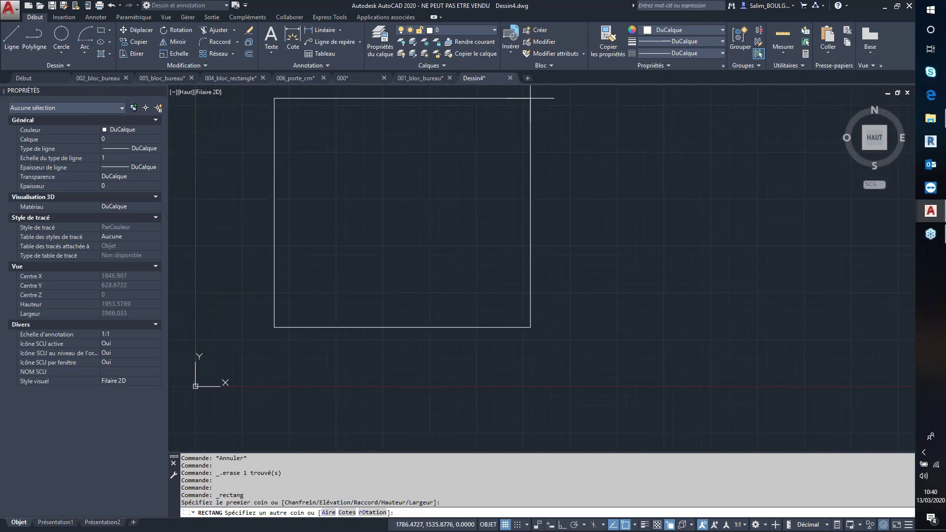
text(c)
key(Return)
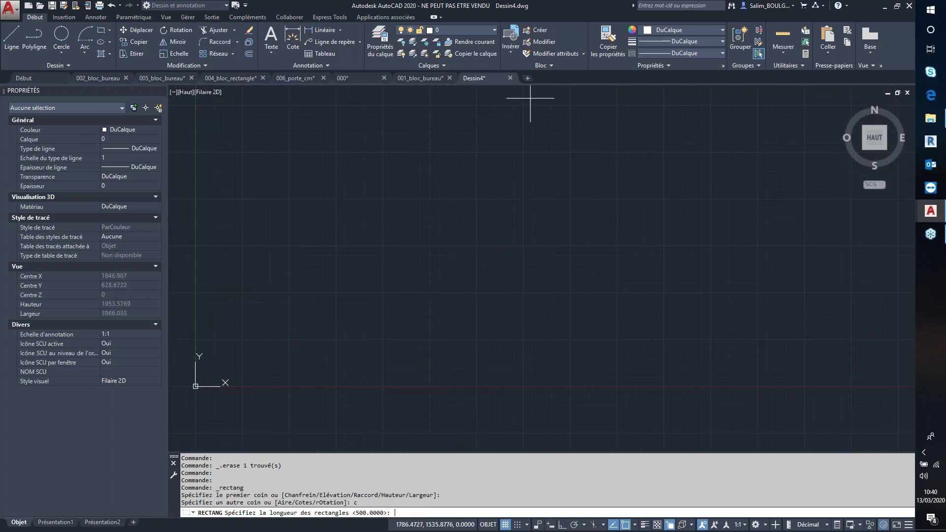
text(100)
key(Return)
text(1)
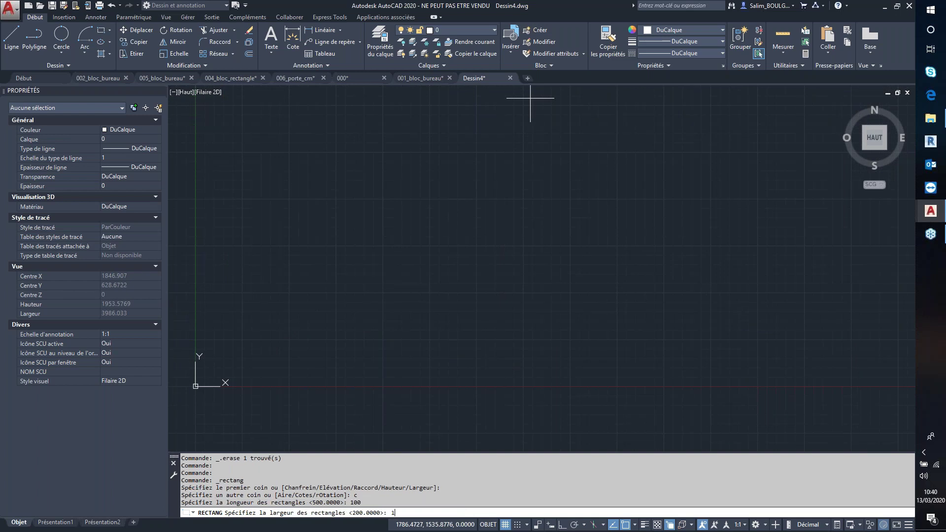
text(00)
key(Return)
Place the 100 by 100 square and select it
scroll(321, 295, up, 4)
middle_drag(437, 264, 528, 251)
scroll(514, 251, down, 2)
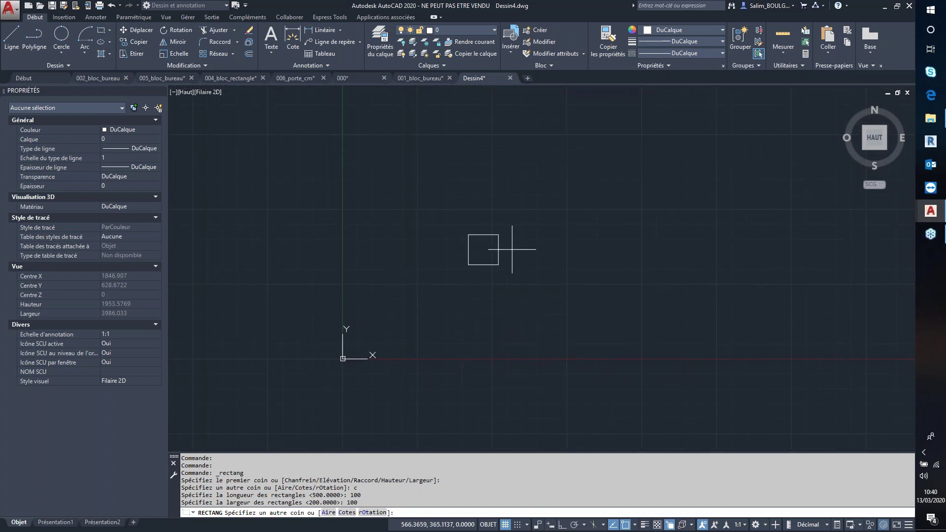
scroll(511, 249, up, 4)
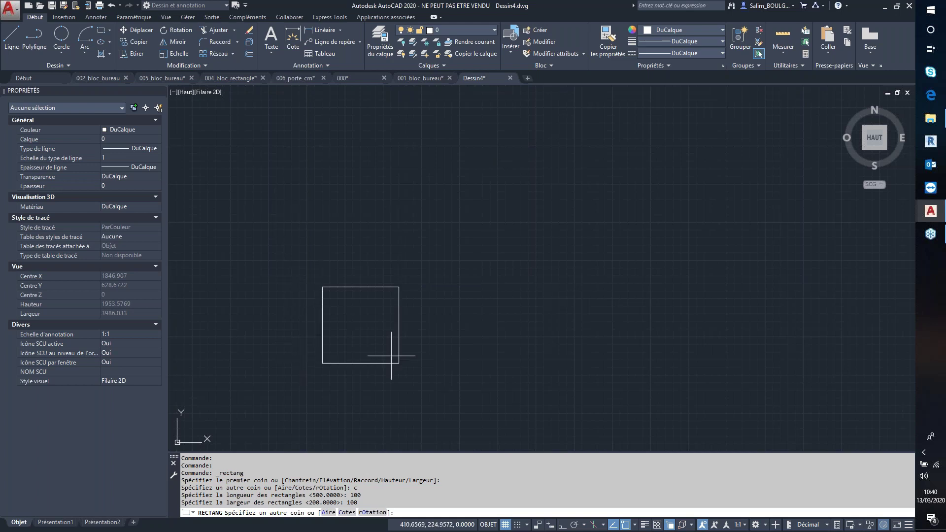
click(515, 180)
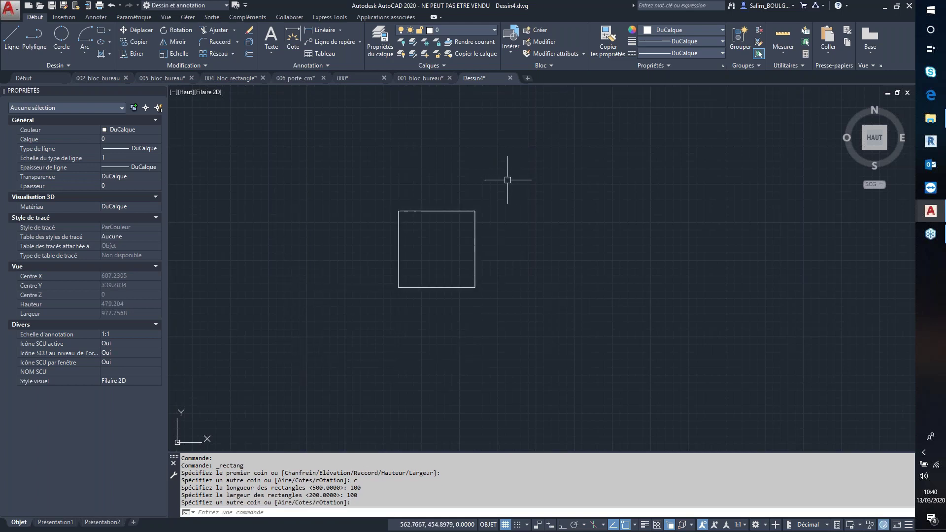
scroll(457, 223, up, 2)
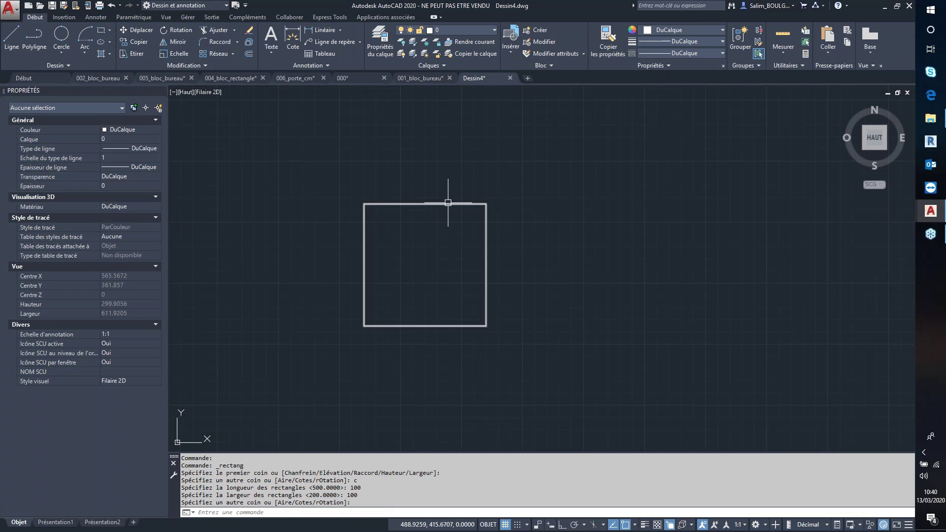
click(448, 203)
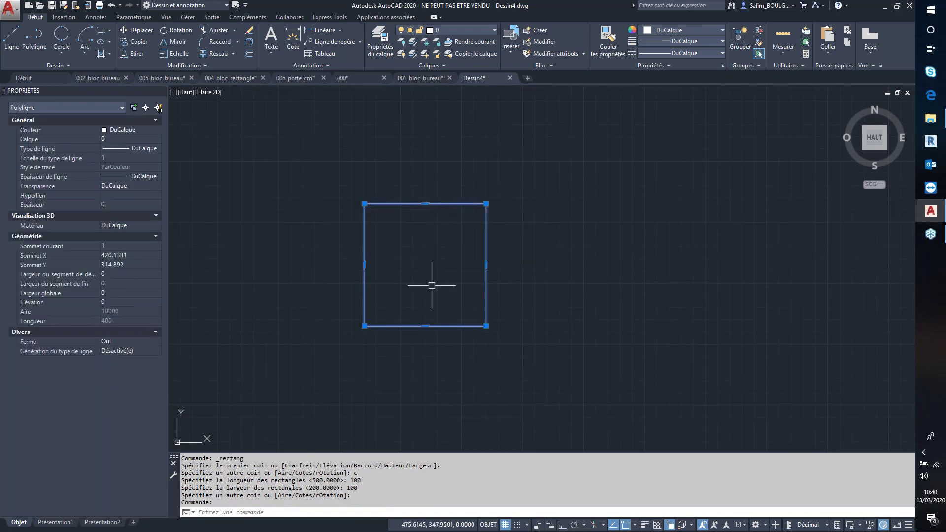
Create block 'rectdyn' from the square, based at its lower-left corner, opening it in the Block Editor
text(b)
key(Return)
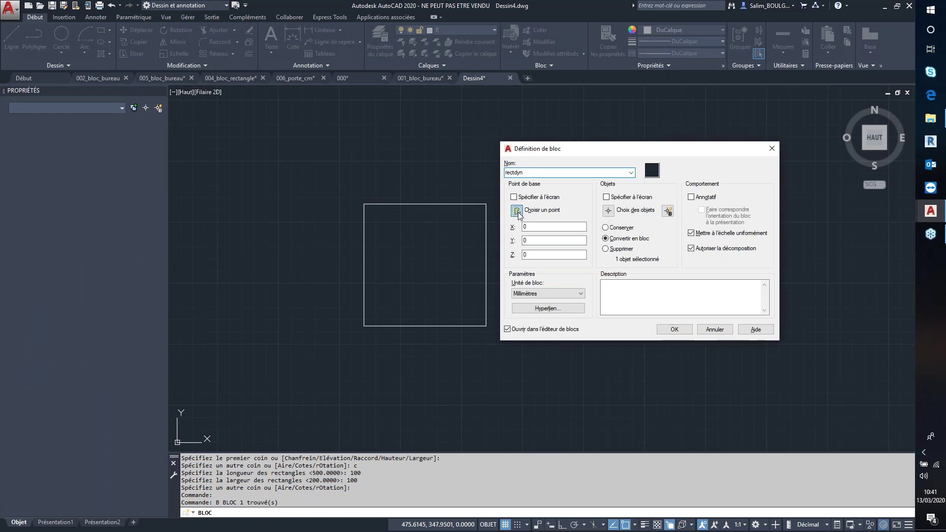
click(516, 211)
click(364, 326)
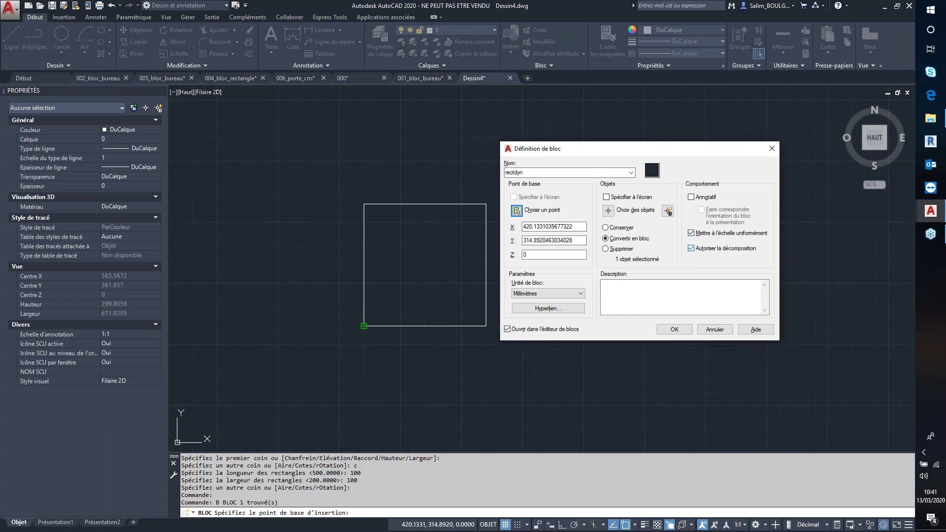
click(675, 329)
scroll(485, 207, down, 1)
middle_drag(494, 230, 428, 248)
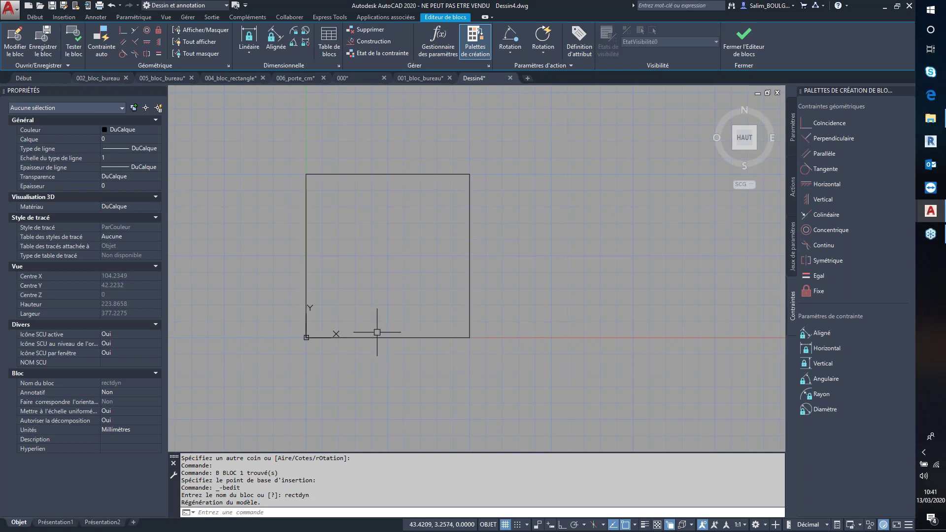
Add a linear parameter from lower-left to lower-right corner, label below, with 1 grip
click(510, 52)
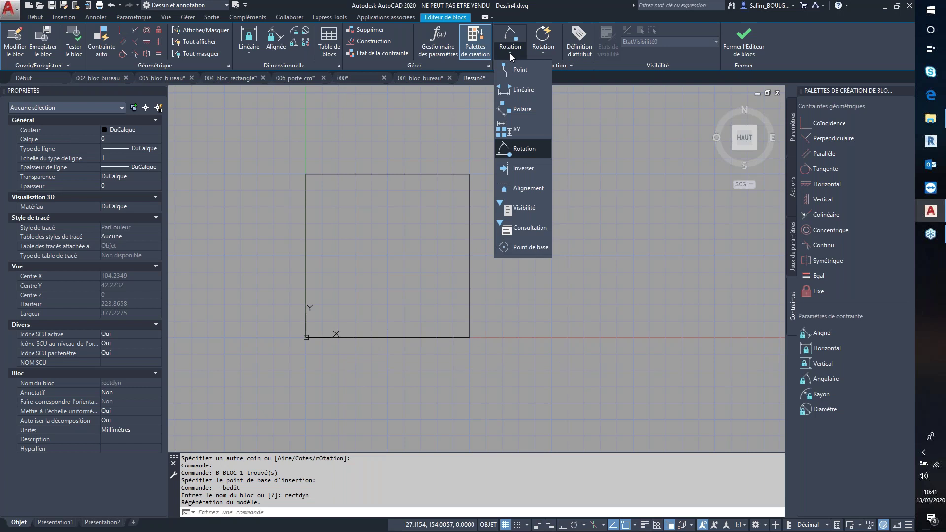
click(514, 90)
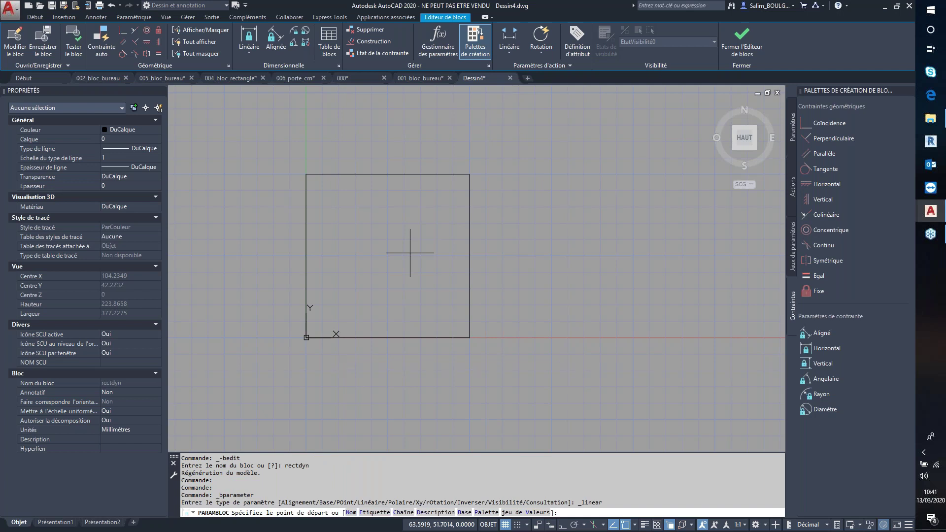
click(307, 337)
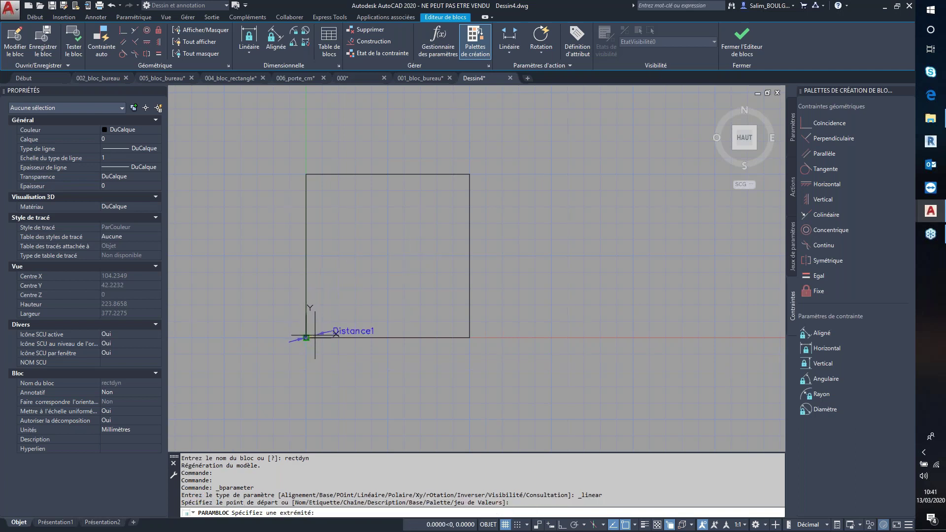
click(461, 340)
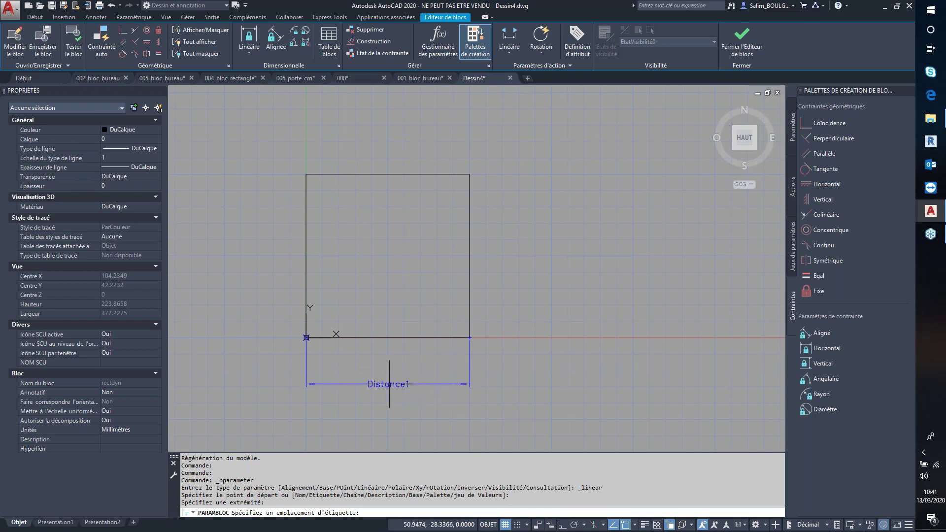
click(389, 384)
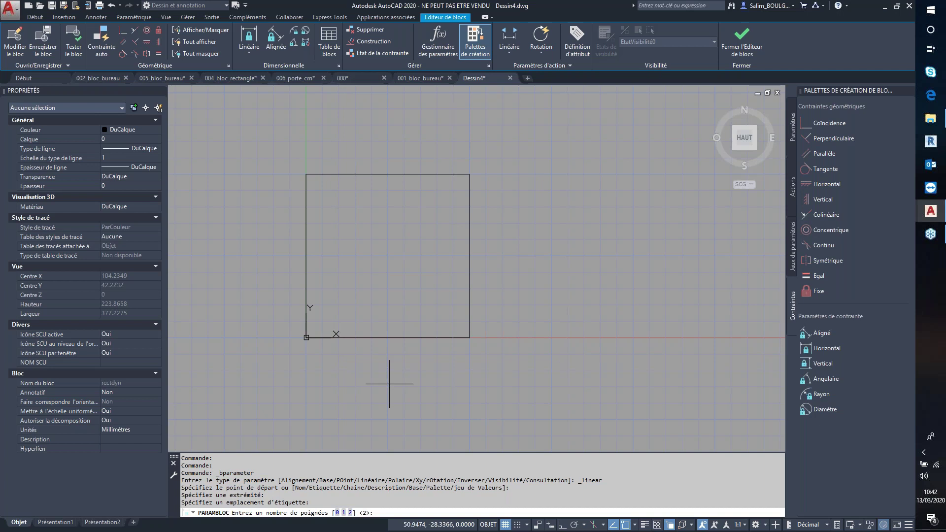
text(1)
key(Return)
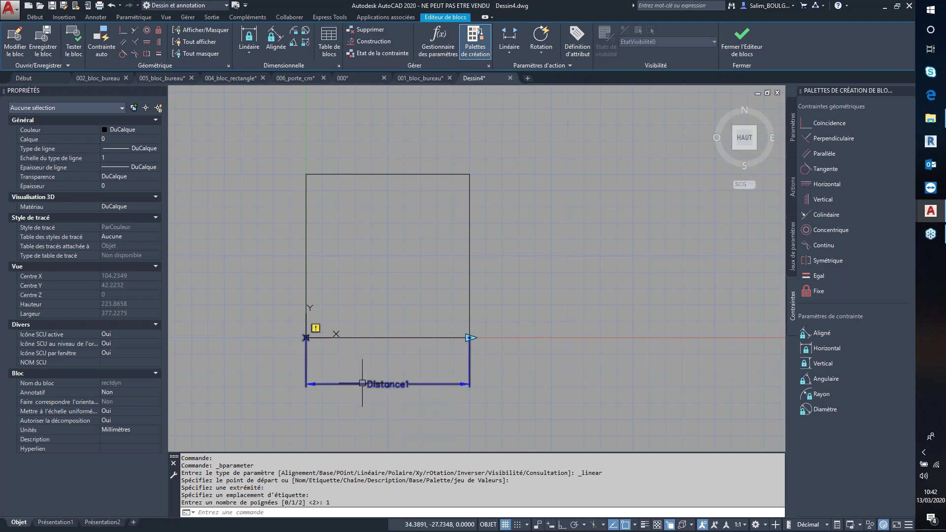
Rename the Distance1 parameter to longueur in the Properties palette
scroll(389, 365, up, 3)
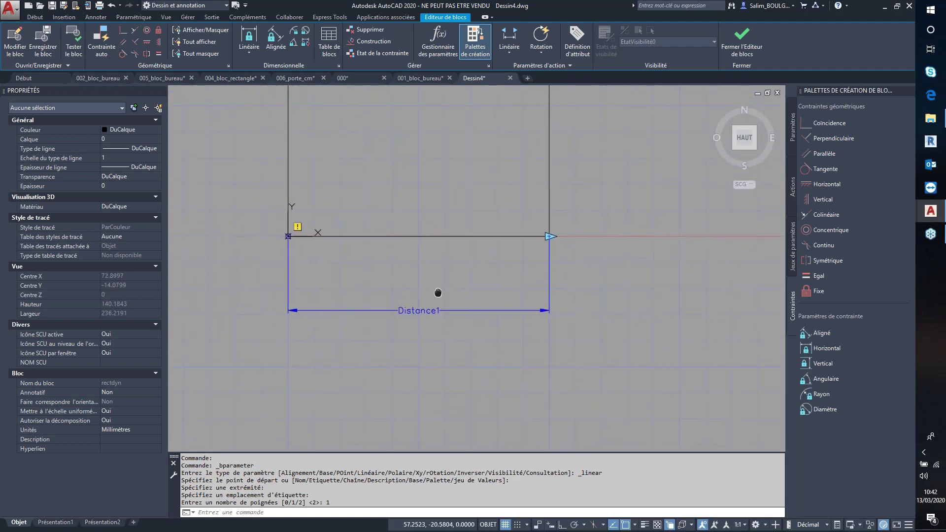
middle_drag(437, 294, 446, 325)
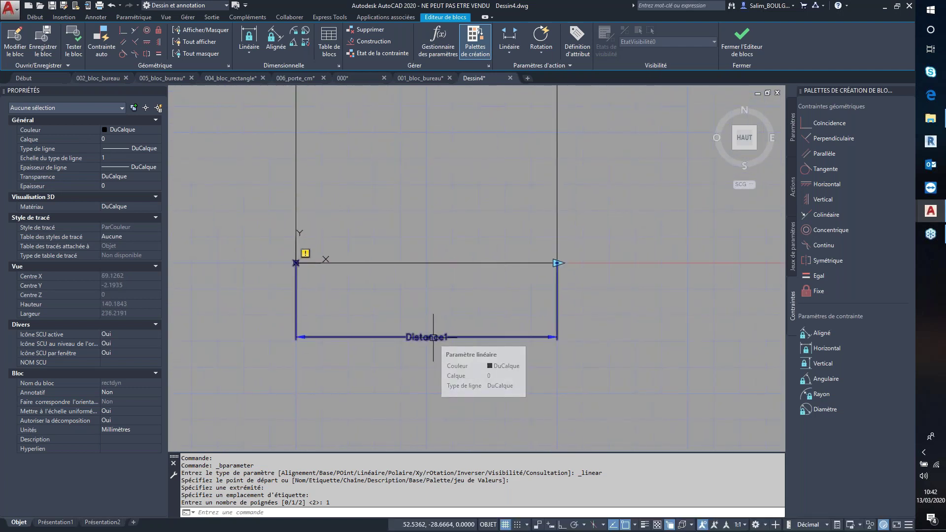
click(433, 338)
text(longueur)
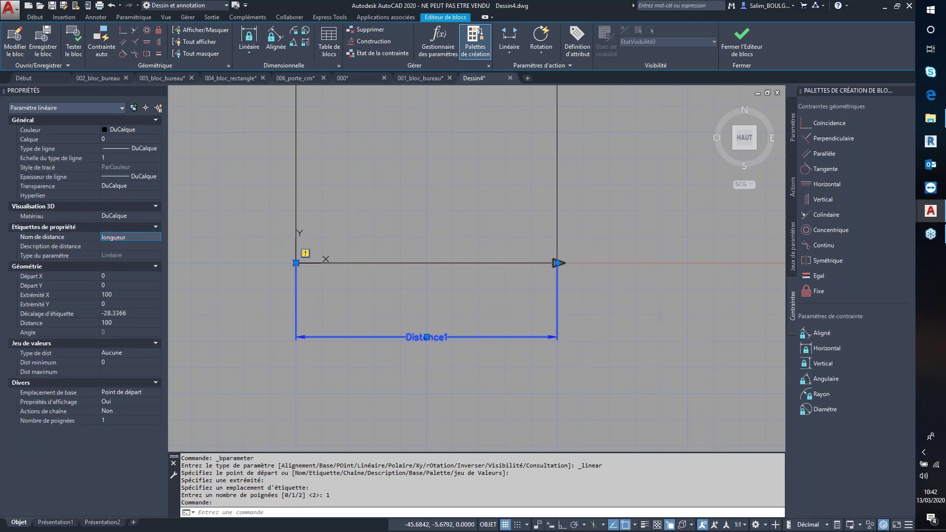
key(Tab)
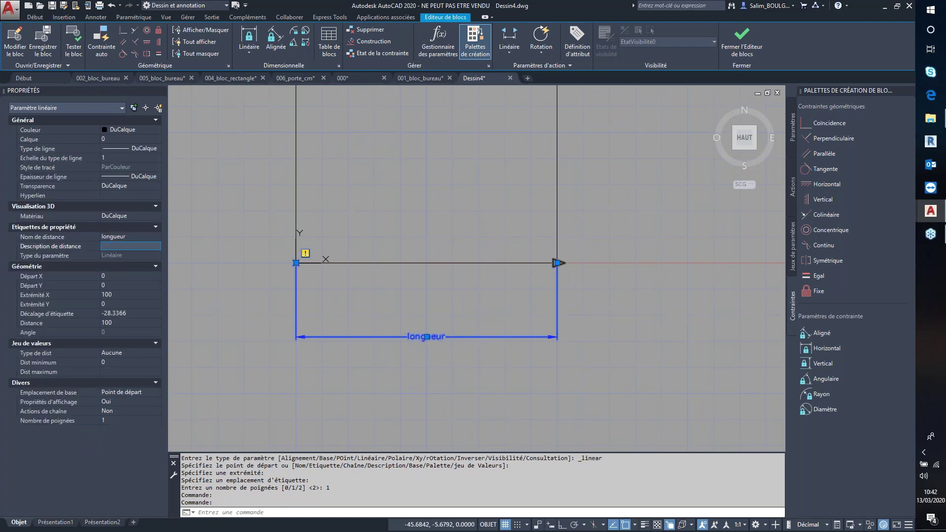
key(Escape)
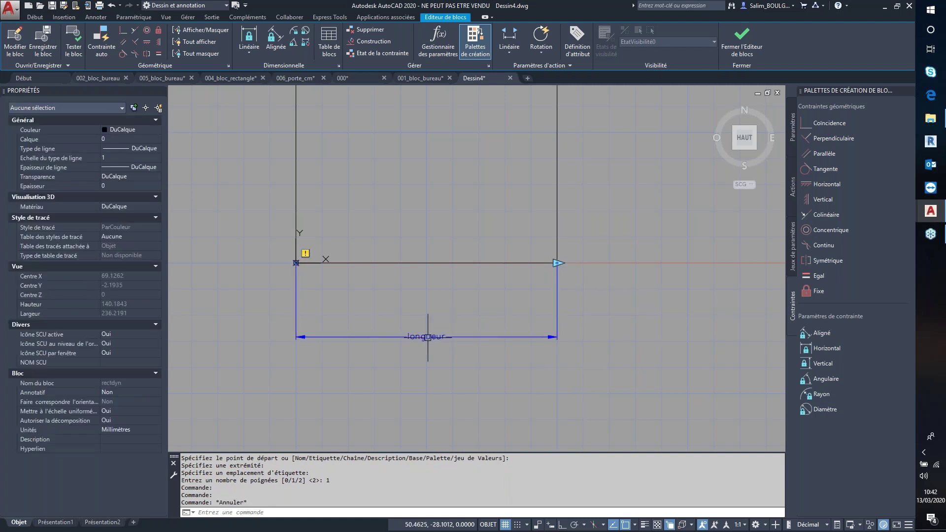
Set longueur's distance type to Liste and begin editing its value list
click(427, 337)
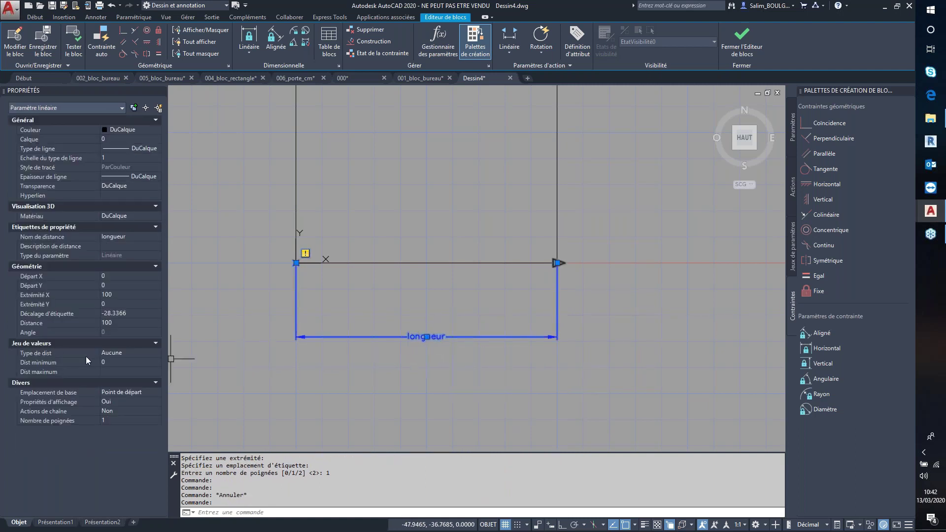
click(123, 354)
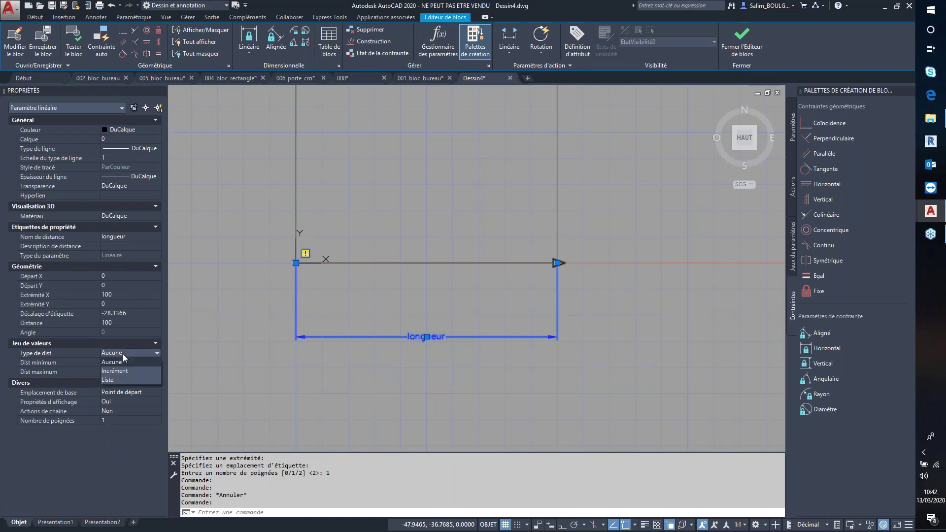
click(122, 379)
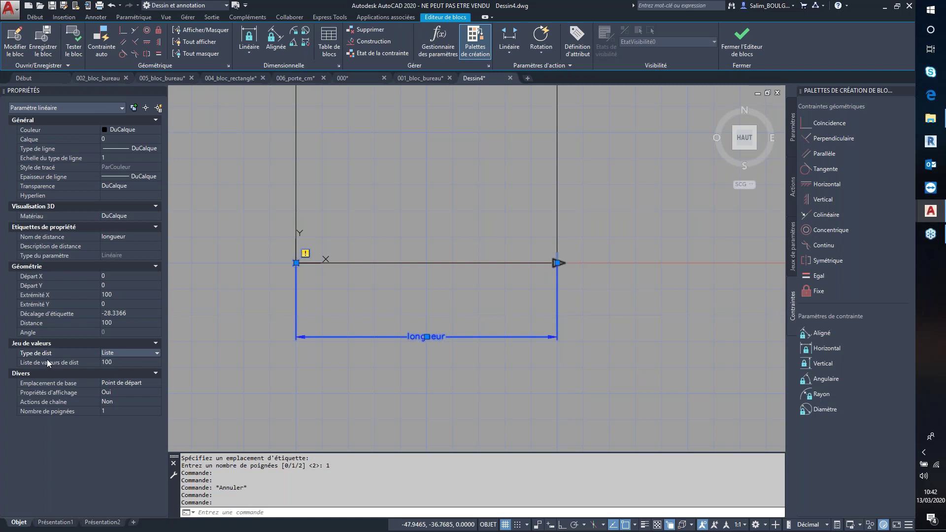
click(122, 362)
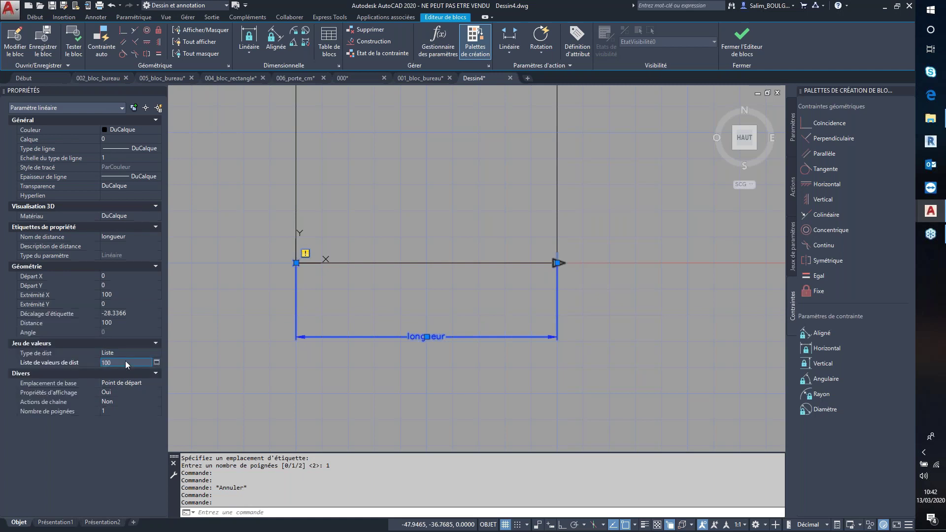
Add 200, 300 and 400 to longueur's distance value list alongside 100
click(157, 363)
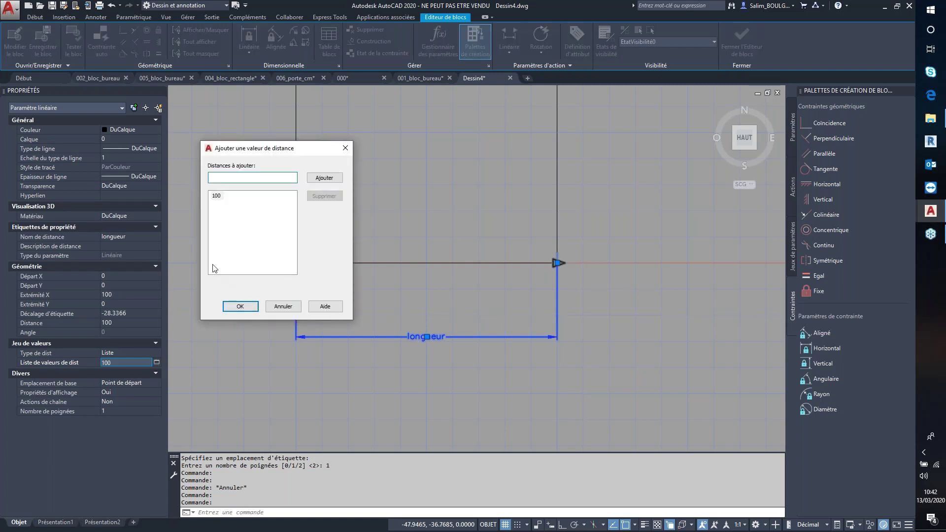
text(2)
click(236, 306)
scroll(351, 301, down, 2)
scroll(351, 301, down, 2)
scroll(351, 295, down, 2)
middle_drag(432, 331, 408, 332)
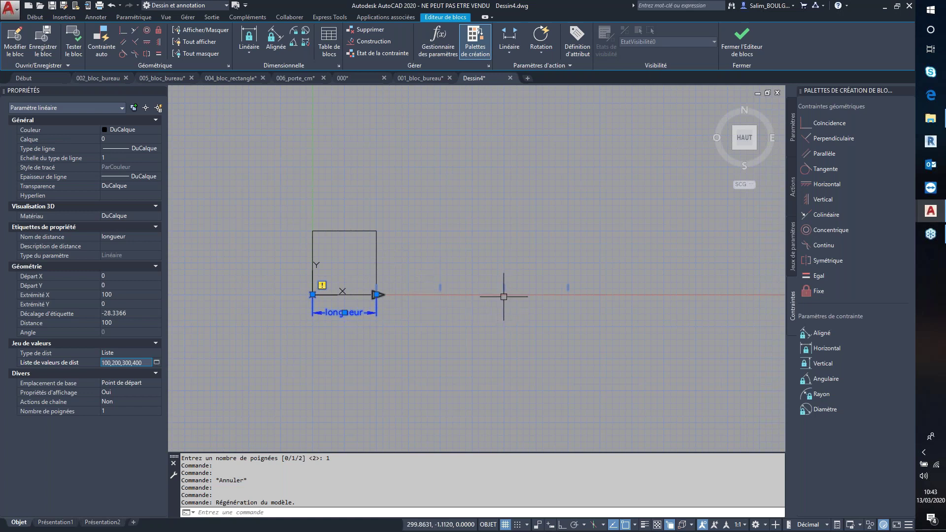
scroll(446, 352, up, 2)
key(Escape)
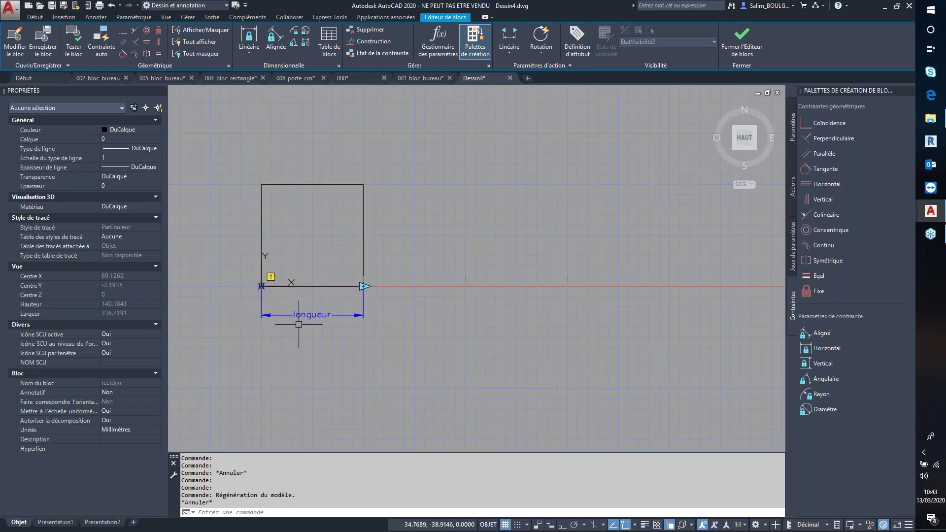
Add an Etirer (Stretch) action linked to longueur's right end point
click(539, 54)
click(550, 89)
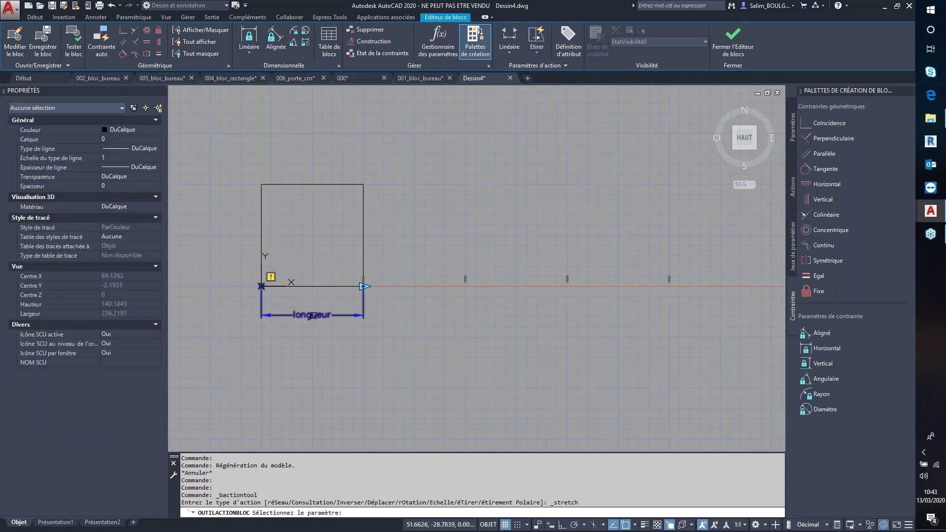
click(314, 315)
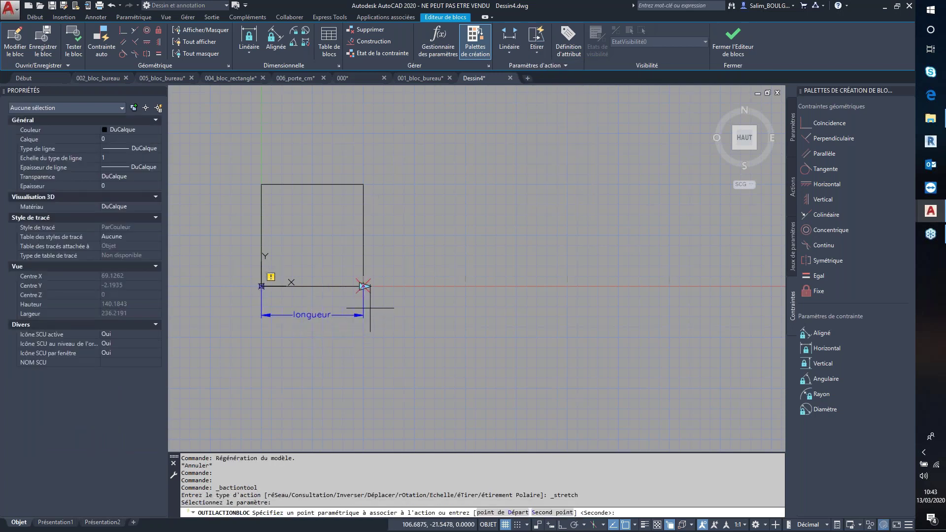
scroll(369, 309, up, 2)
click(359, 274)
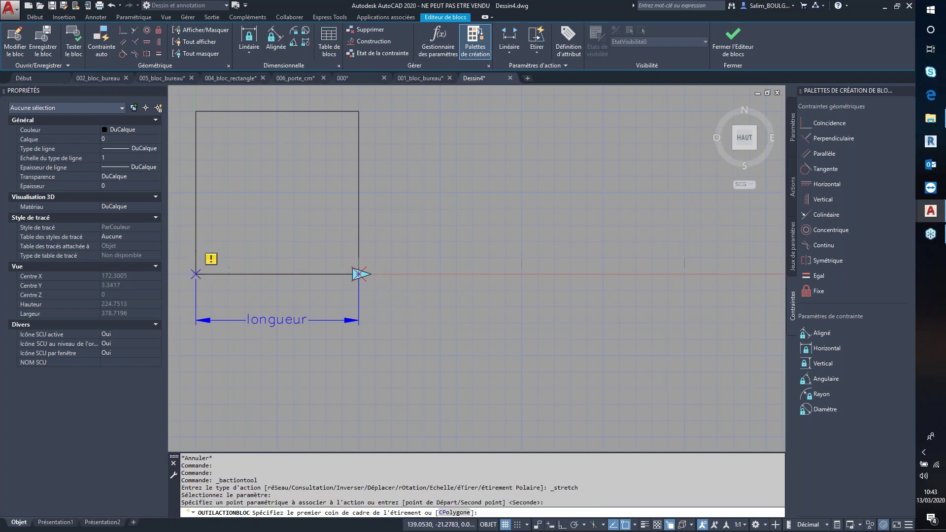
Frame the square's right edge and select the rectangle as the stretch object
scroll(423, 308, down, 3)
click(436, 203)
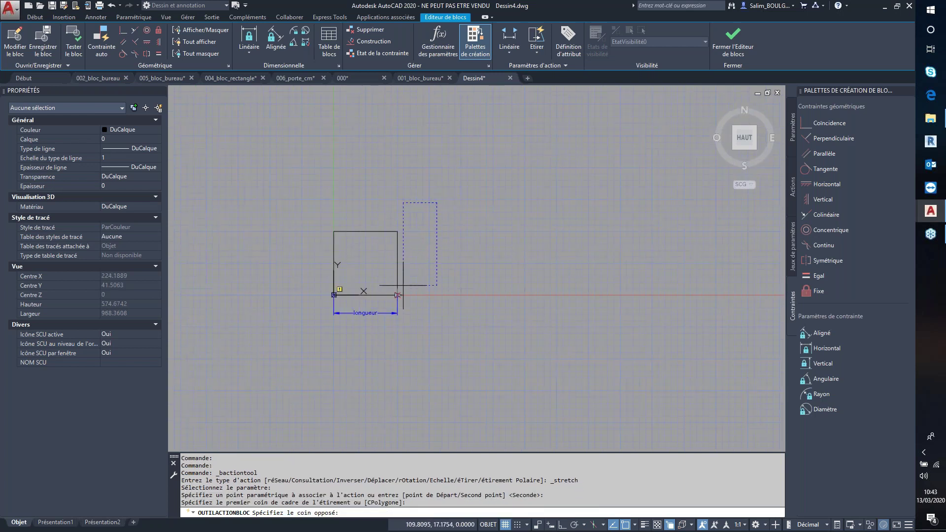
click(376, 333)
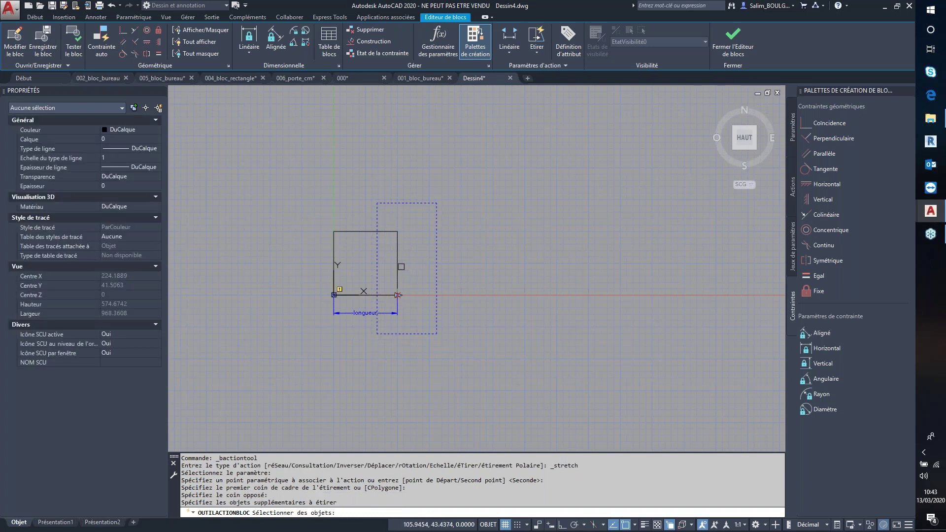
click(398, 259)
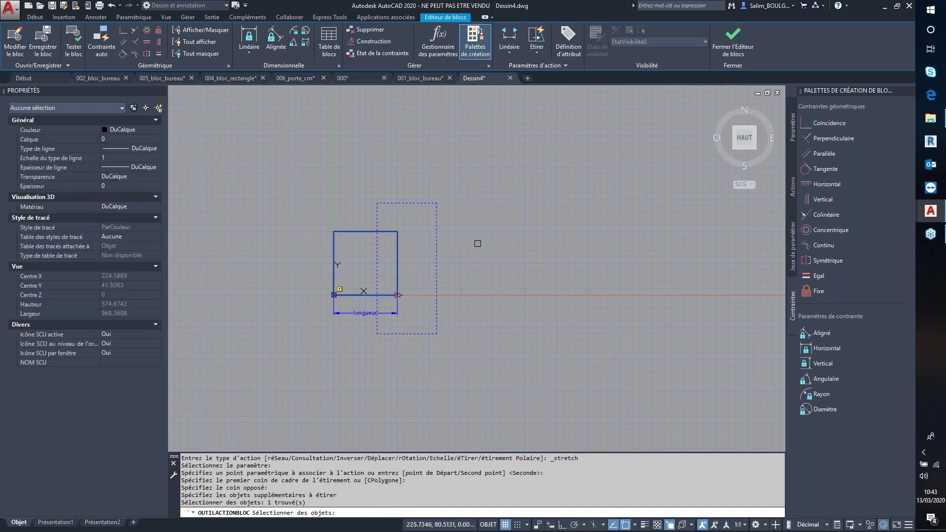
key(Return)
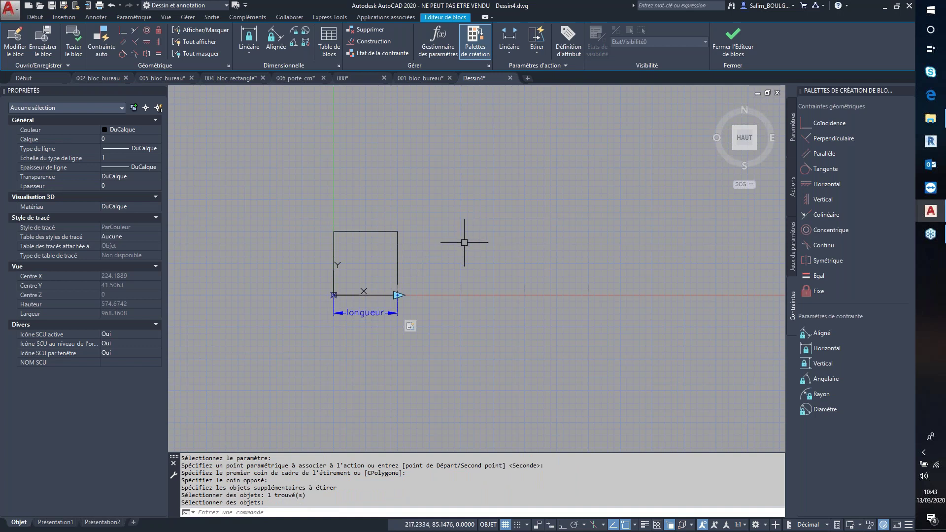
scroll(372, 313, up, 2)
scroll(372, 313, up, 2)
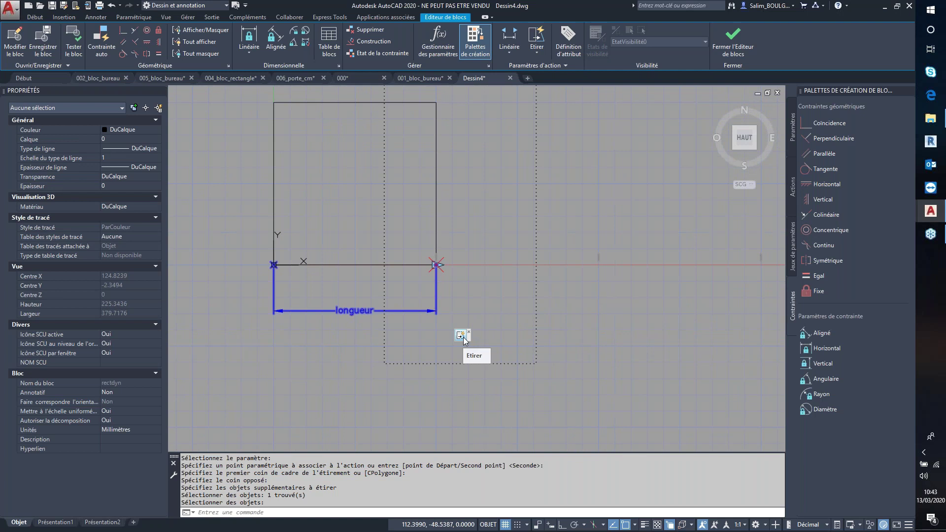
scroll(463, 337, down, 2)
scroll(463, 336, down, 2)
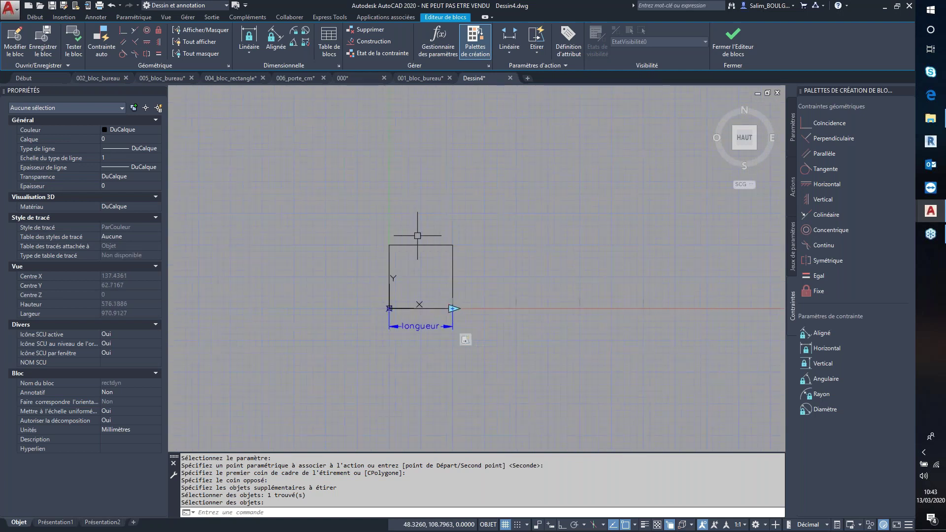
In the rectdyn test window, stretch the length grip to 200, 300 and 400, then back to 100
click(77, 57)
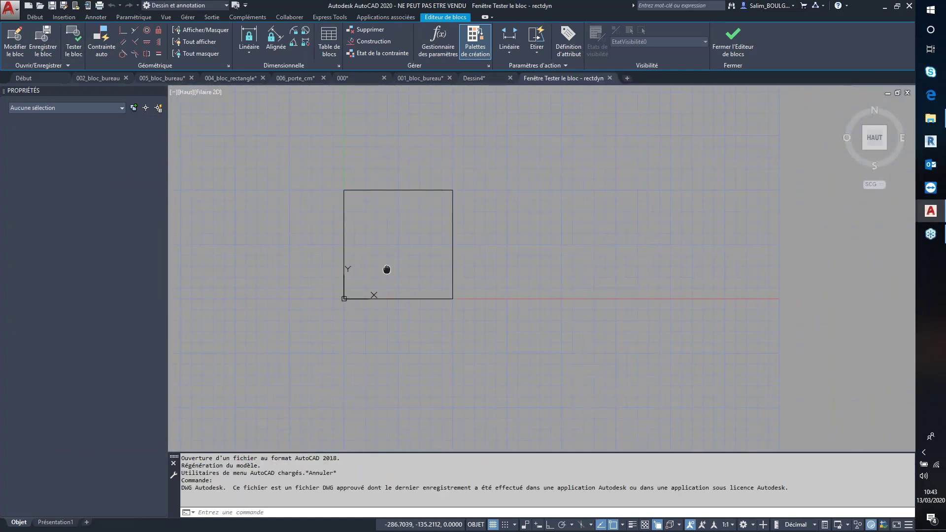
click(400, 190)
click(446, 298)
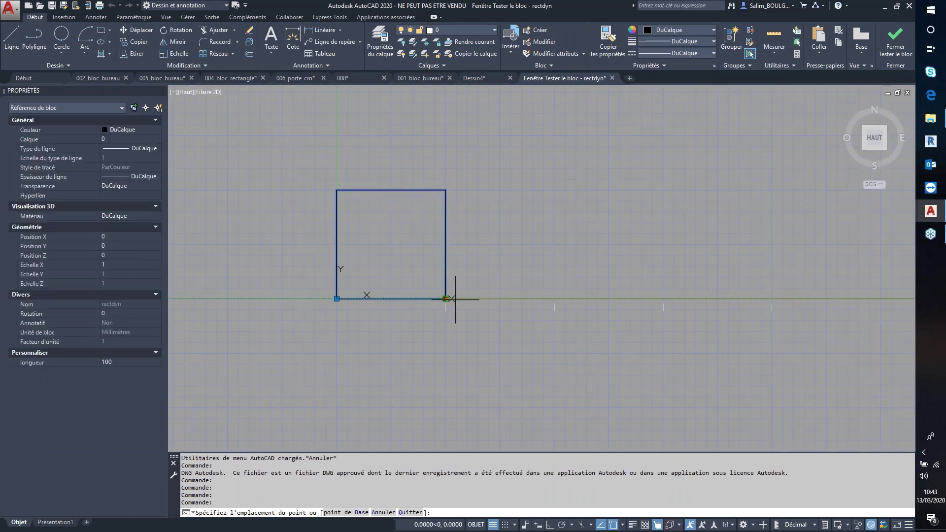
click(555, 298)
middle_drag(568, 329, 519, 353)
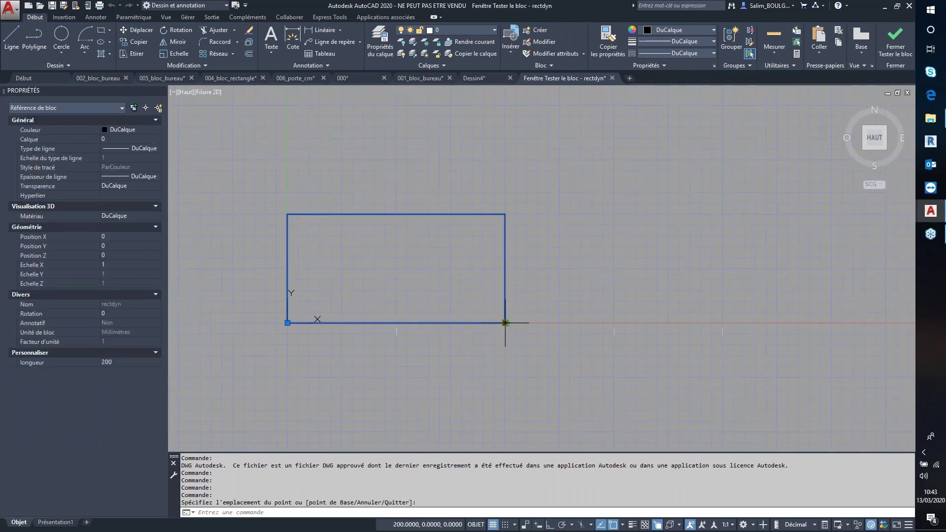
click(577, 326)
click(614, 322)
click(709, 323)
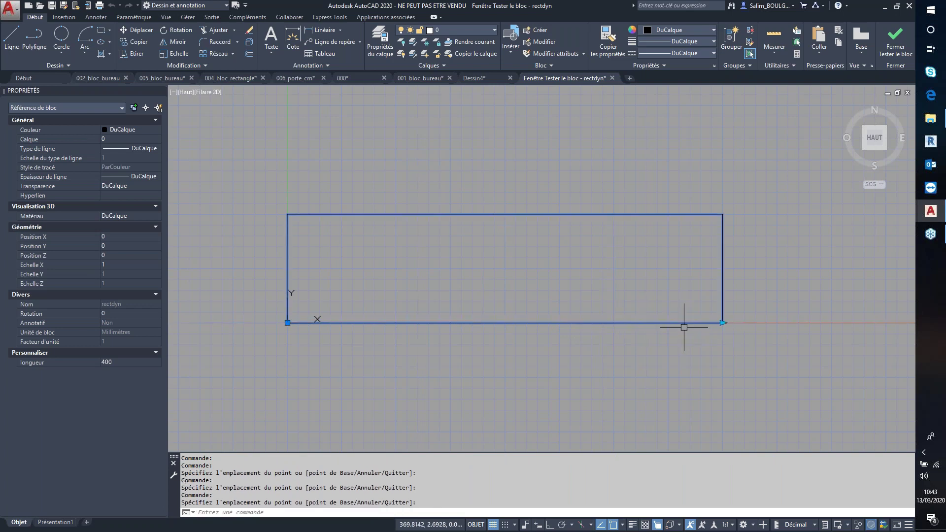
click(722, 323)
click(419, 346)
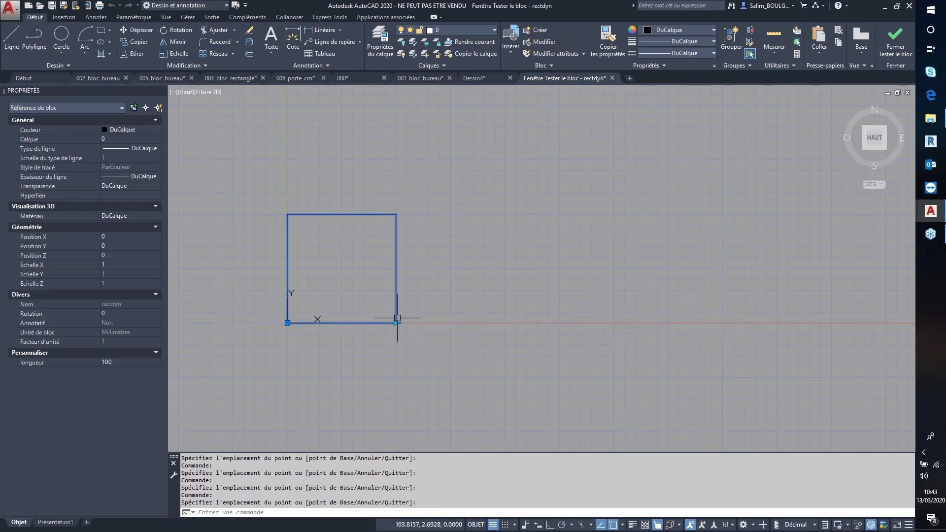
Repeat the length test through 200, 300, 400, 200 and 100, then close the test window
click(396, 322)
click(504, 324)
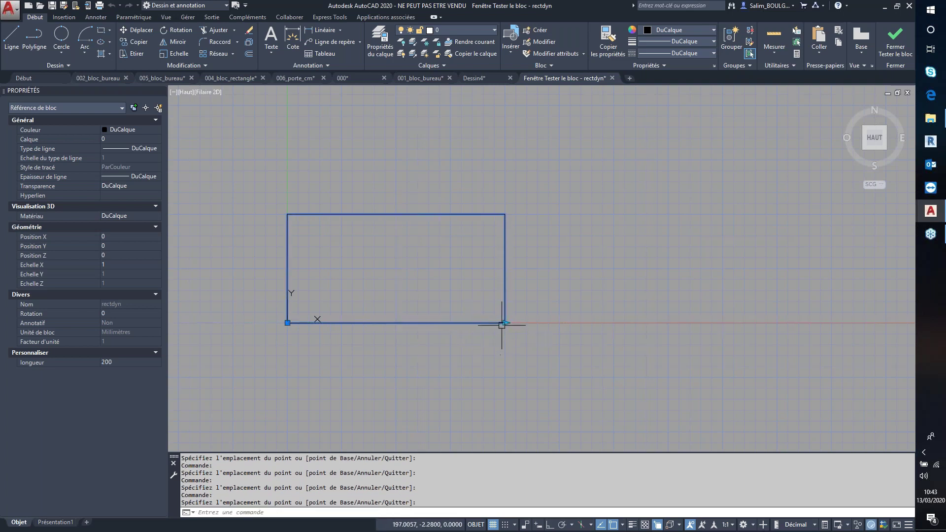
click(505, 323)
click(581, 318)
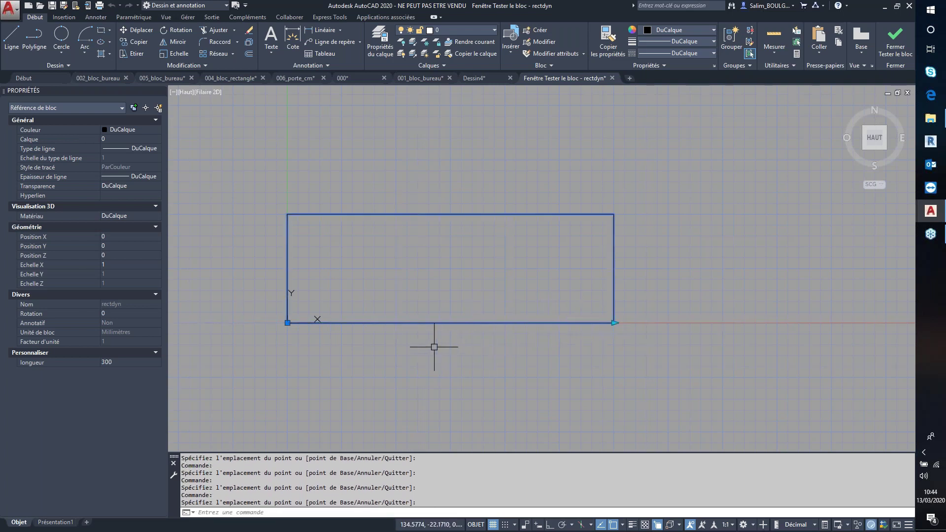
click(614, 322)
click(670, 317)
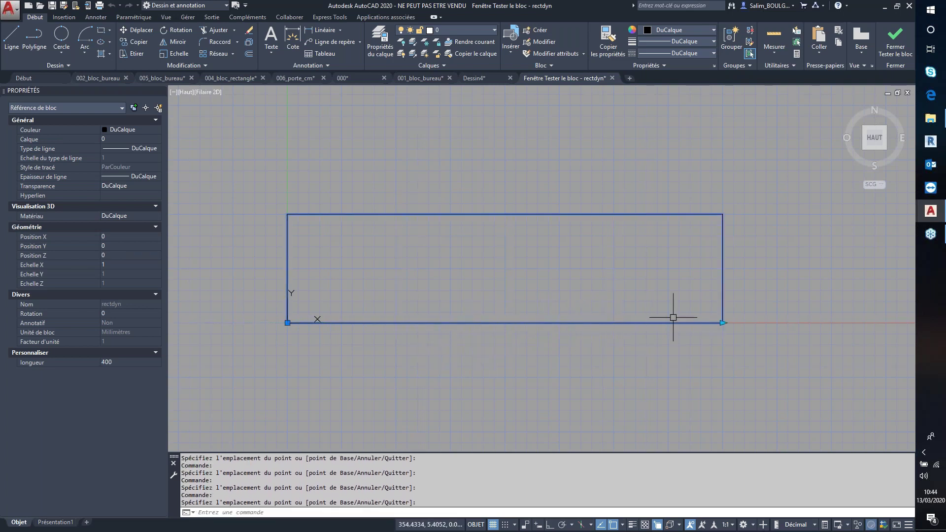
click(722, 323)
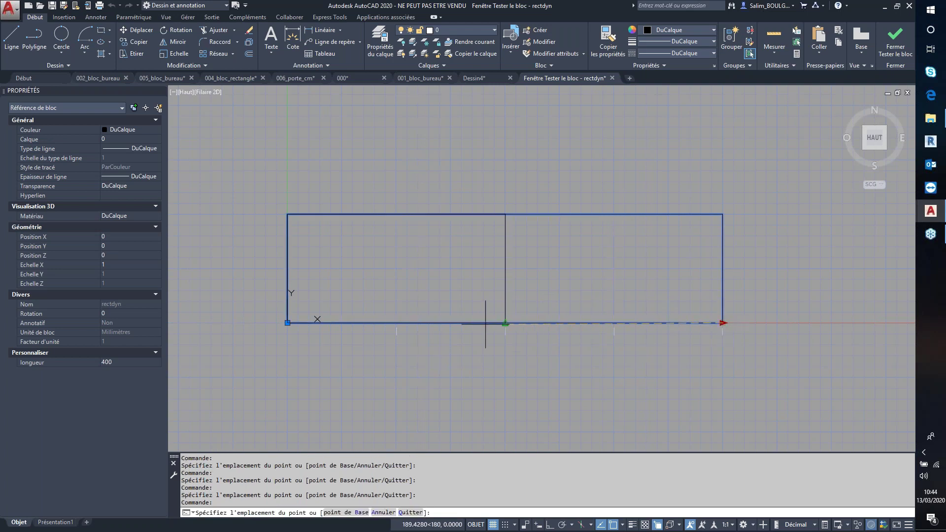
click(485, 321)
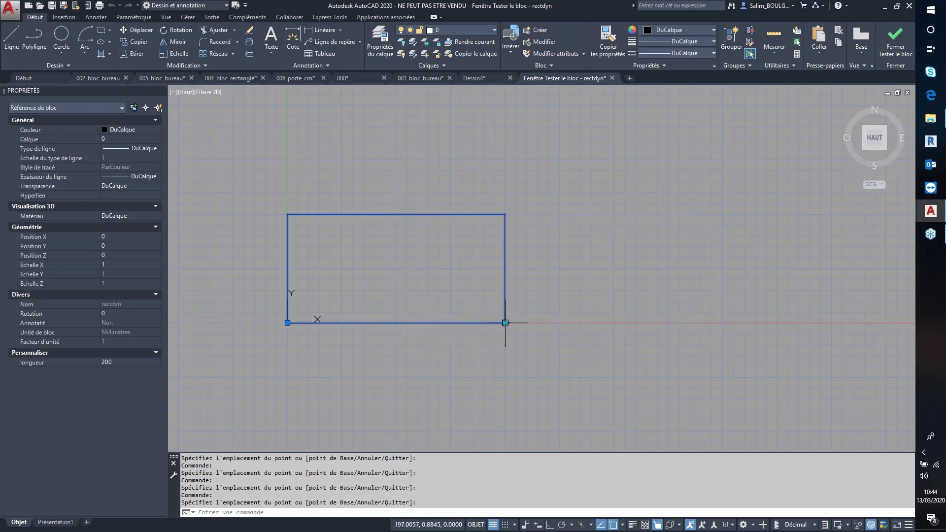
click(505, 323)
click(379, 297)
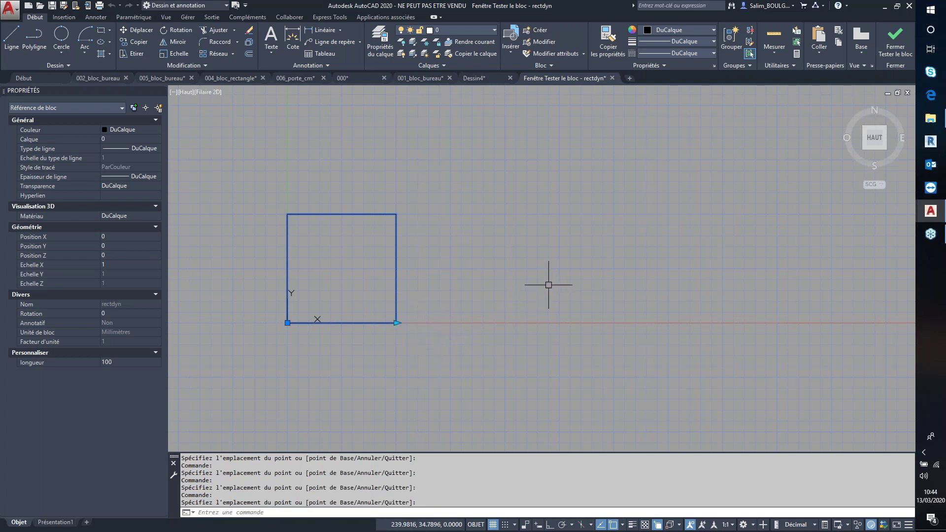
click(896, 52)
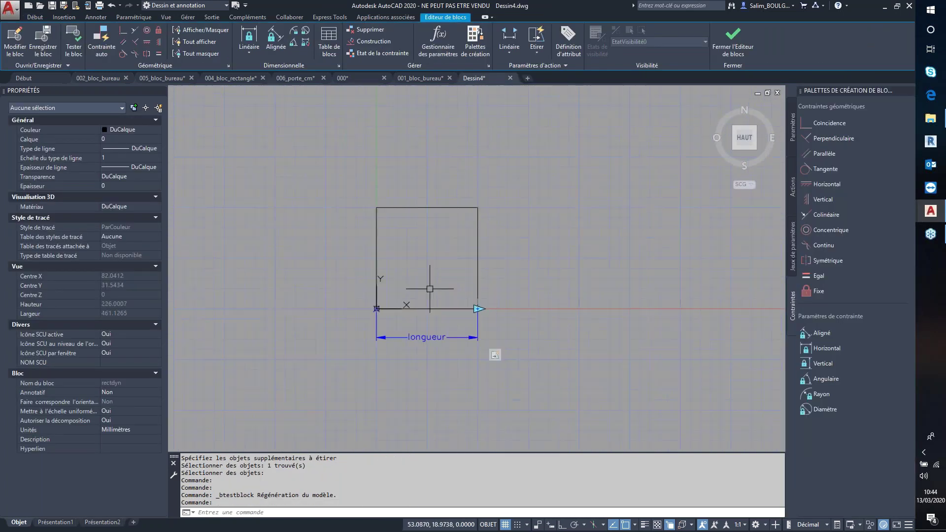
Add a one-grip linear parameter along the rectangle's left edge
click(508, 37)
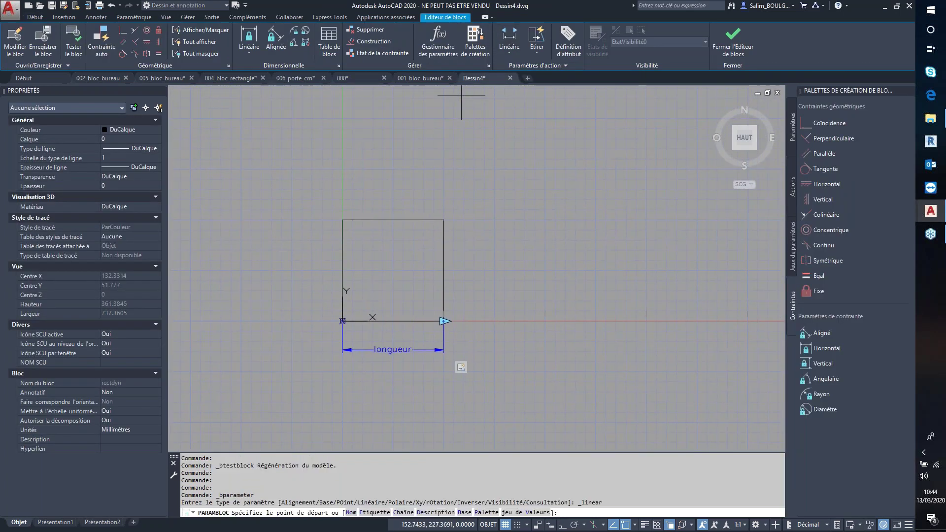
click(343, 321)
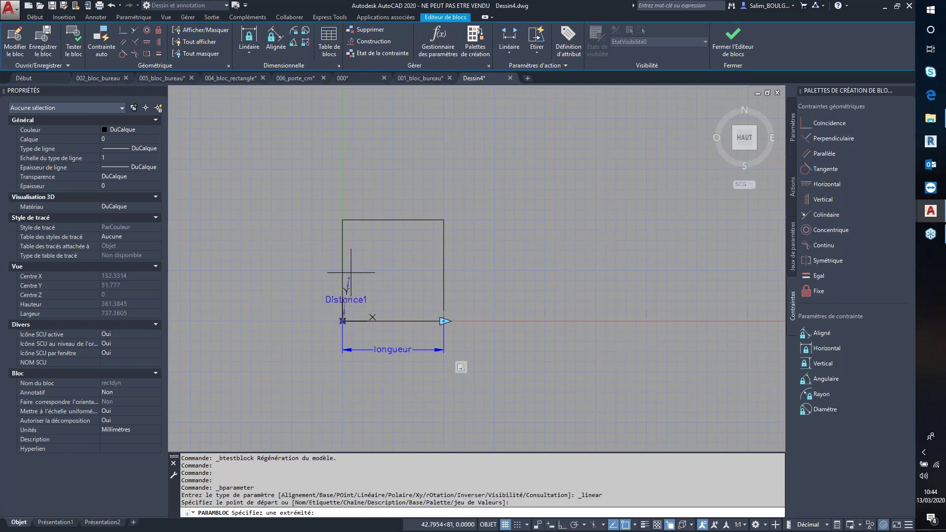
click(342, 219)
click(302, 249)
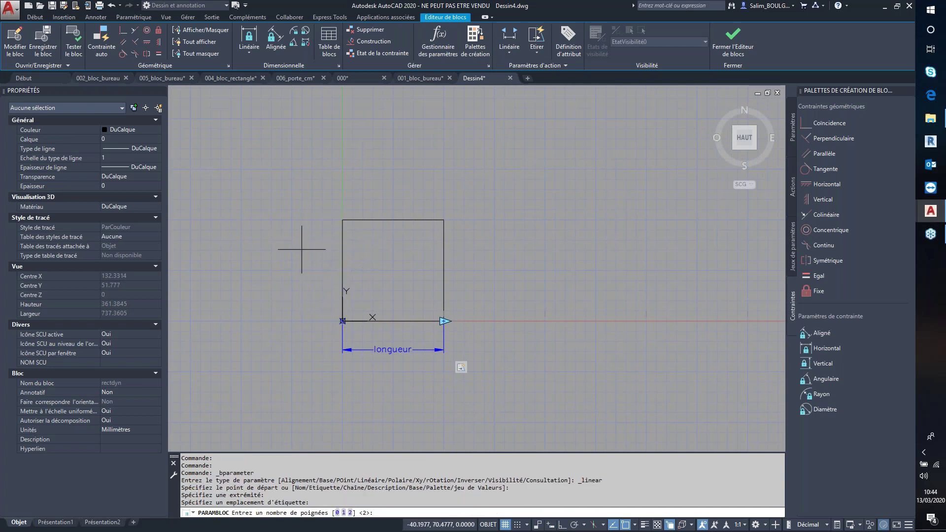
text(1)
key(Return)
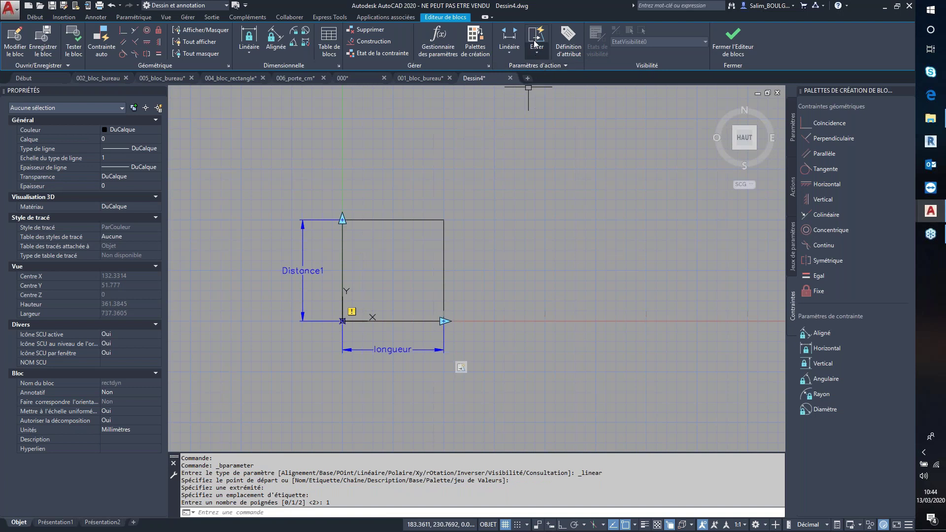
Attach a stretch action to Distance1 that frames the rectangle's top edge
click(536, 45)
click(302, 248)
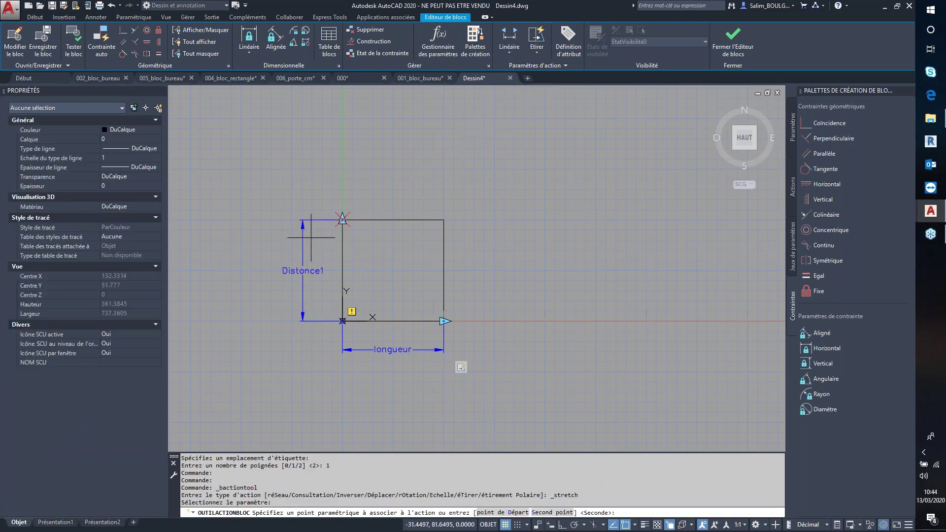
click(342, 218)
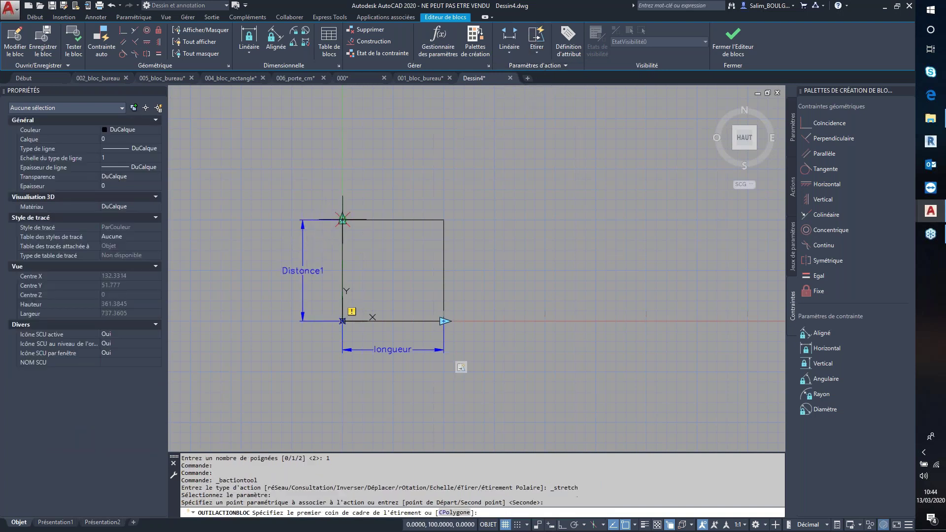
click(489, 178)
click(276, 249)
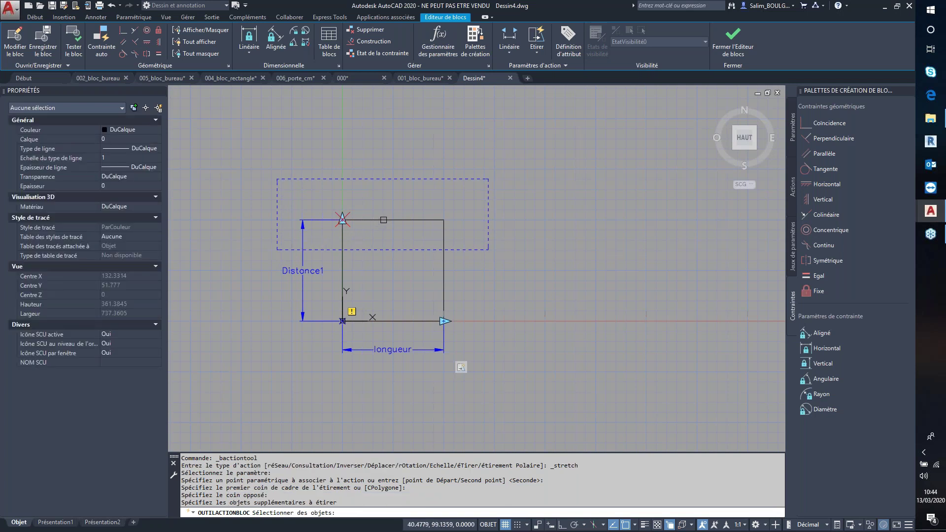
click(383, 219)
key(Return)
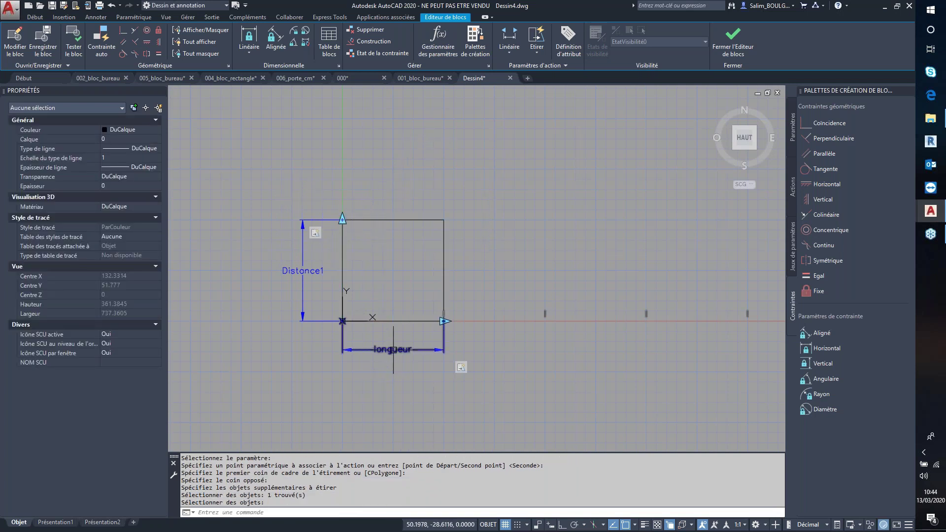
key(Return)
Rename Distance1 to largeur and give it a list distance type of 100, 200, 300, 400
click(303, 271)
text(largeur)
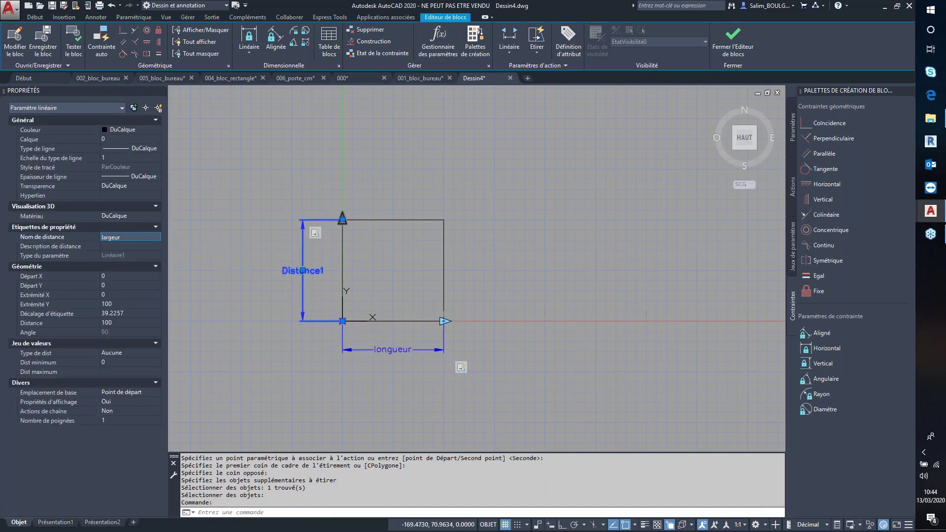
key(Return)
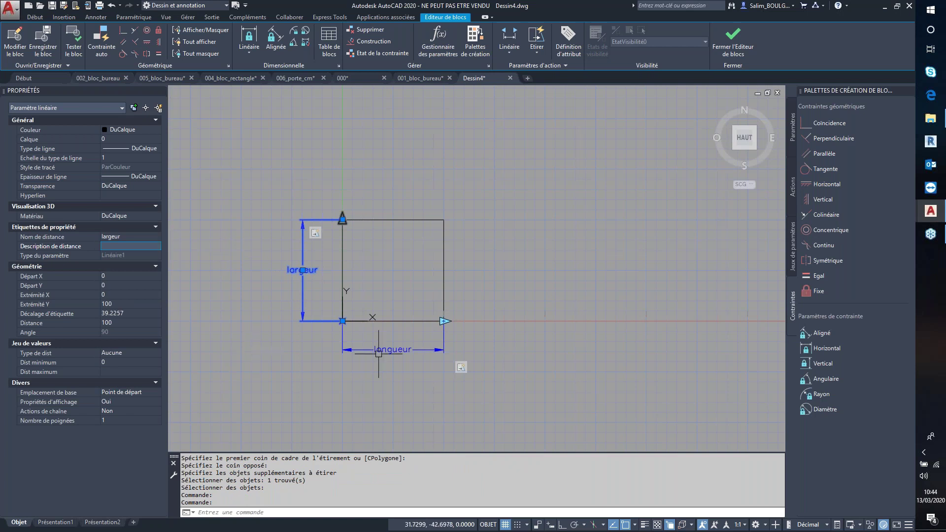
key(Escape)
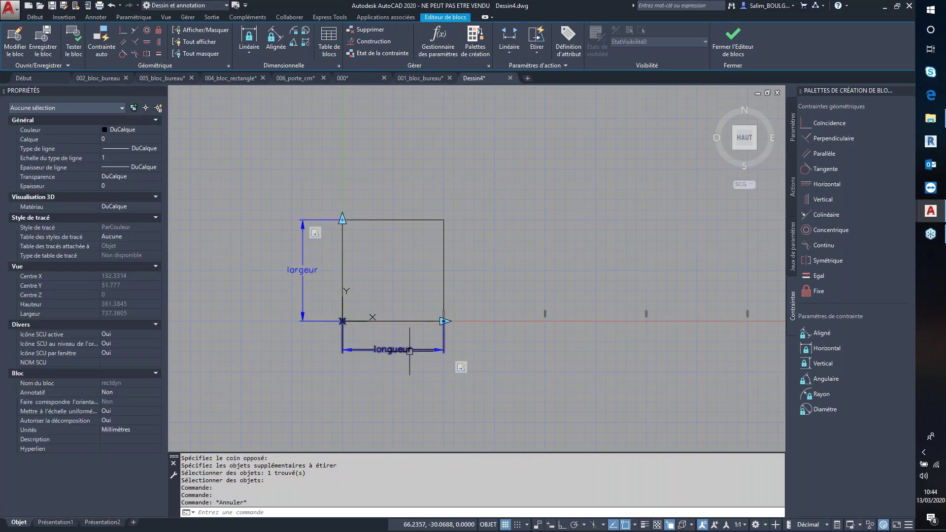
click(302, 270)
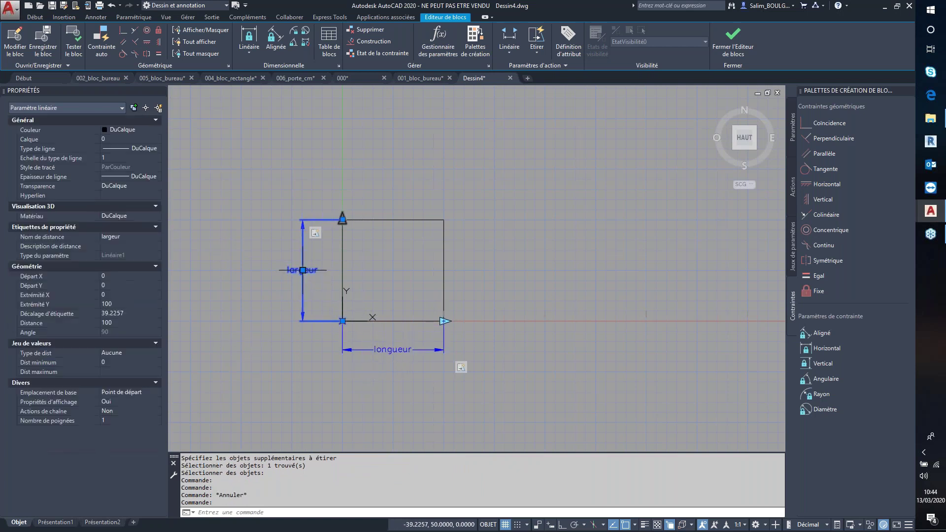
click(114, 351)
click(123, 379)
click(134, 364)
click(157, 363)
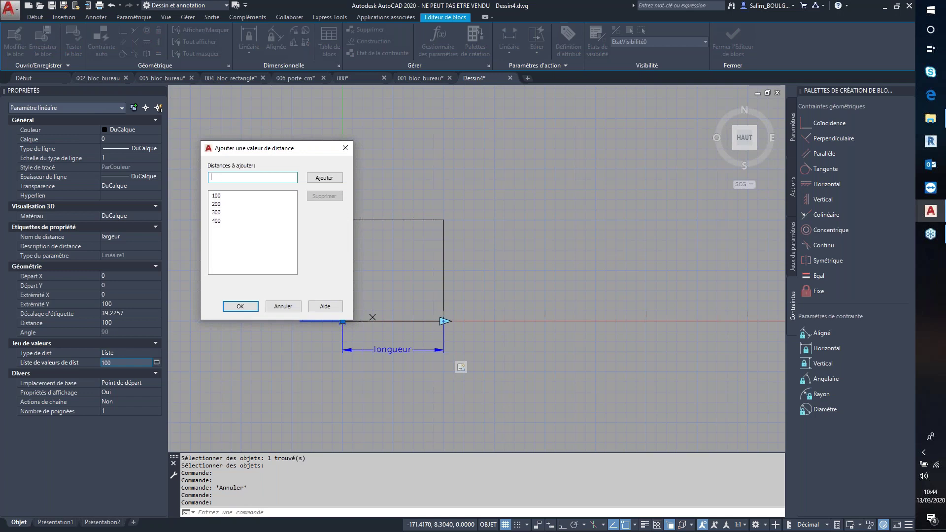
click(240, 306)
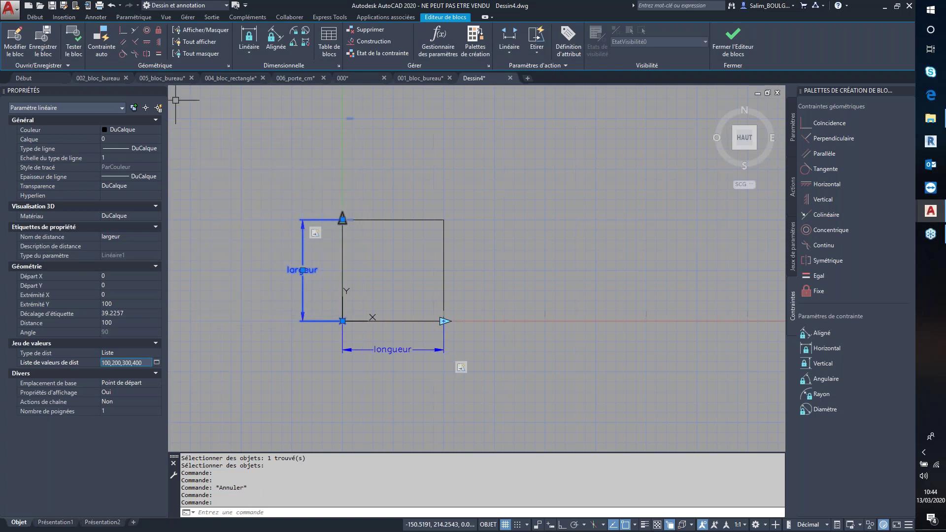
click(74, 47)
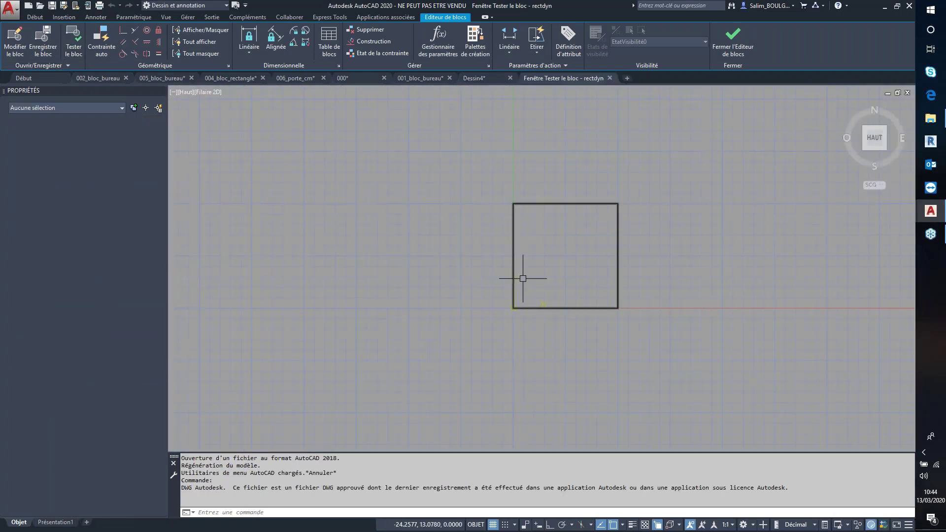
In the test window, stretch the block's length to 400, then shorten it to 200
click(291, 261)
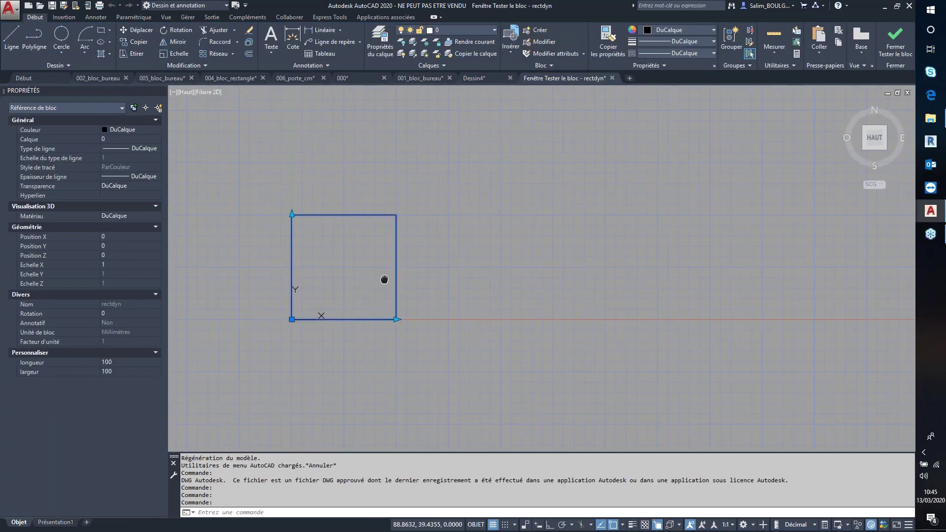
click(309, 255)
scroll(308, 256, down, 4)
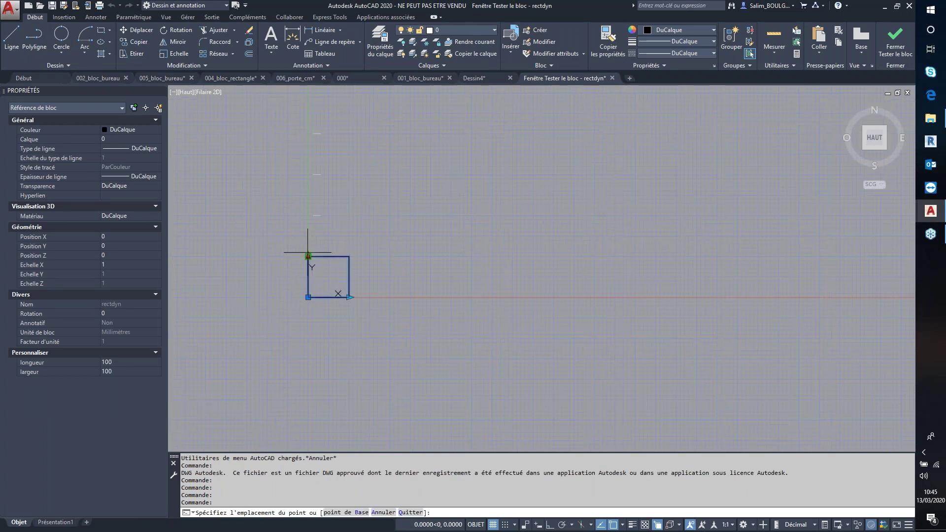
click(350, 297)
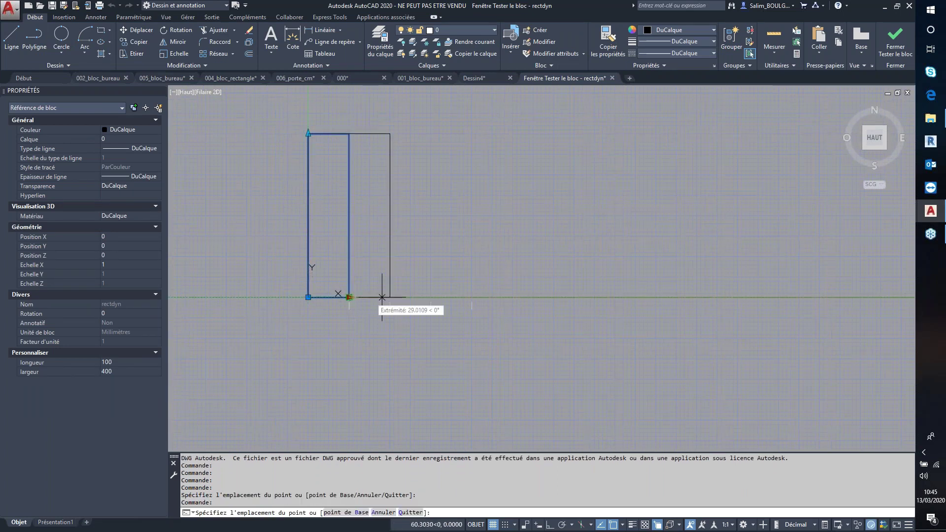
click(468, 297)
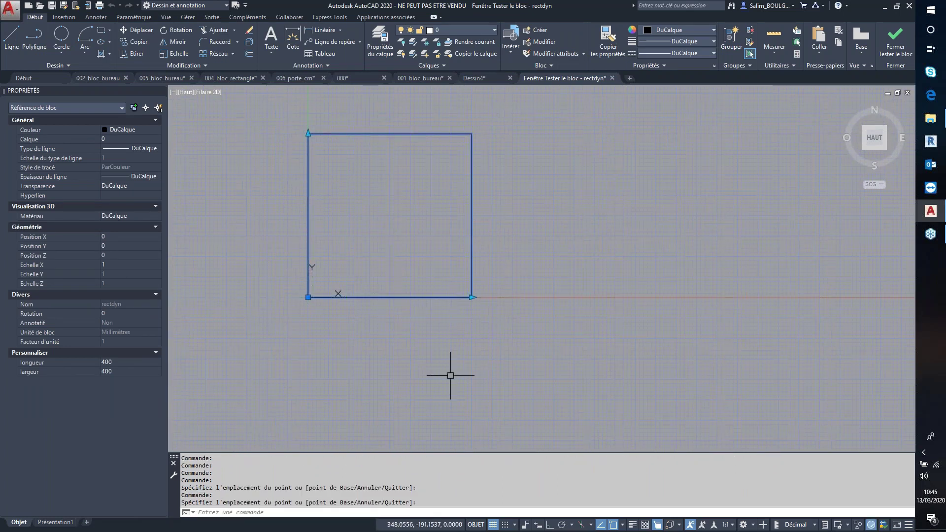
key(Escape)
click(456, 297)
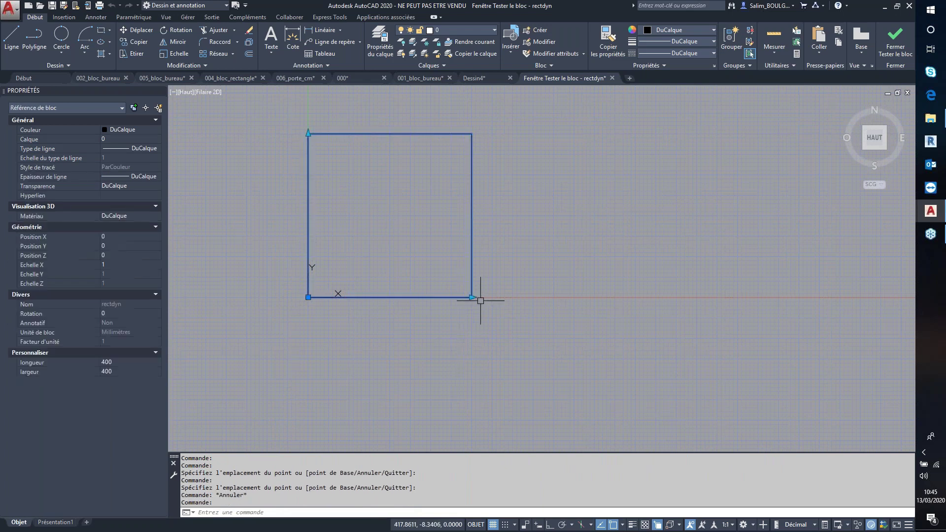
click(471, 297)
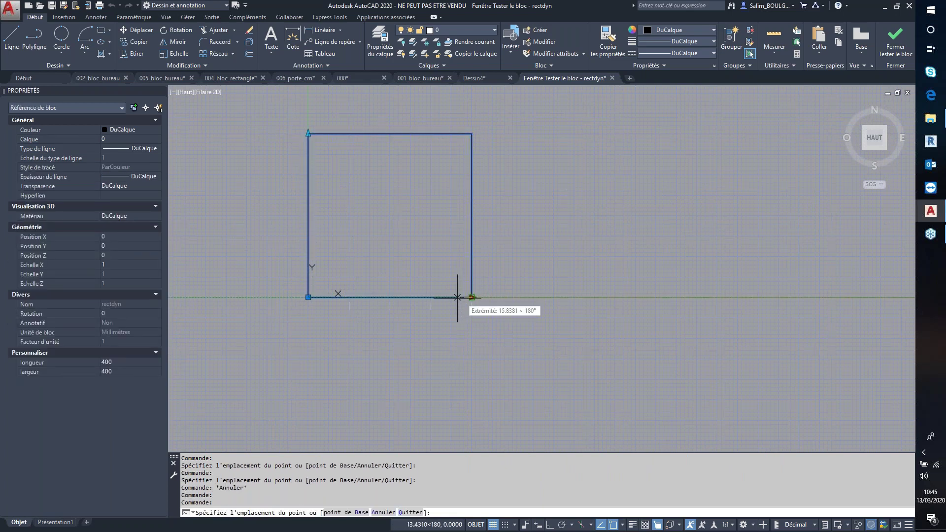
click(390, 297)
Reduce the width to 200 then 100 and the length to 100, then close the test window
click(310, 137)
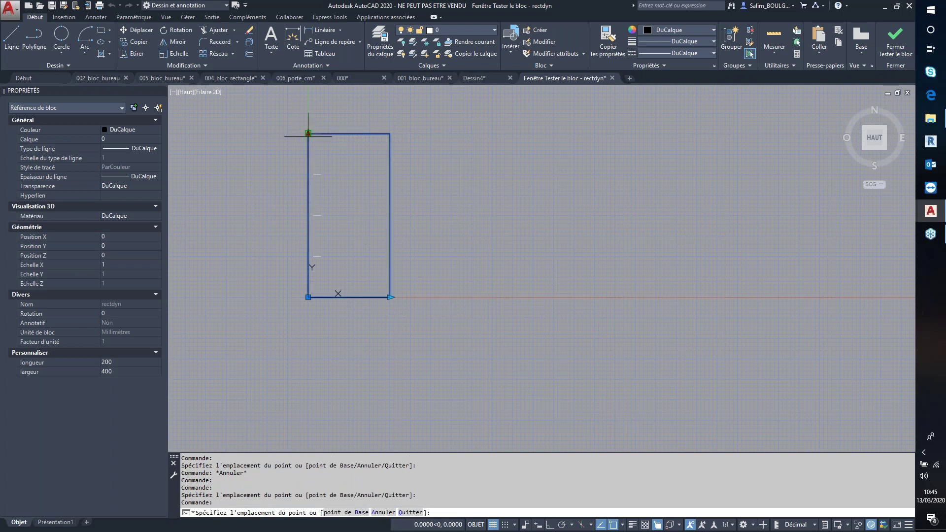
click(306, 215)
scroll(375, 240, up, 4)
middle_drag(419, 256, 643, 213)
click(426, 133)
click(426, 242)
click(634, 342)
click(530, 342)
scroll(530, 342, down, 2)
scroll(552, 364, down, 2)
mouse_move(552, 364)
middle_down()
mouse_move(563, 371)
mouse_move(482, 327)
middle_up()
key(Escape)
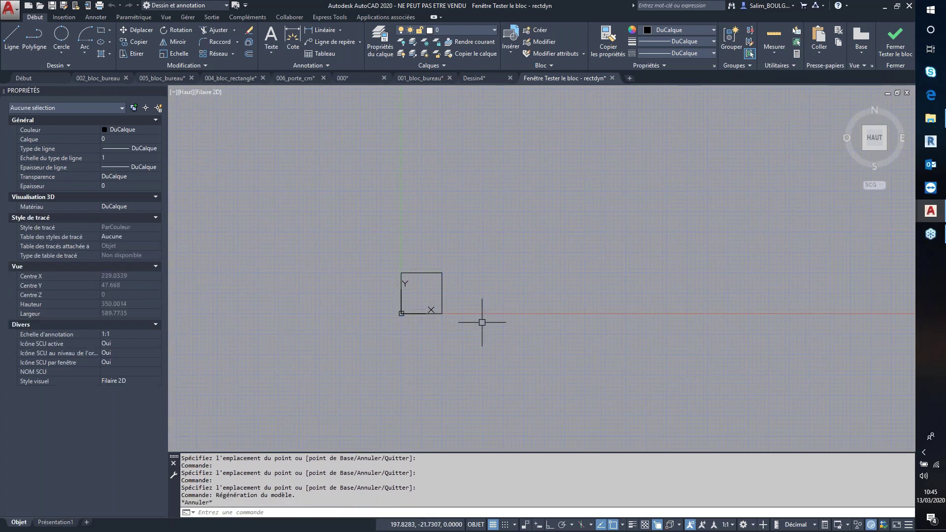
click(895, 45)
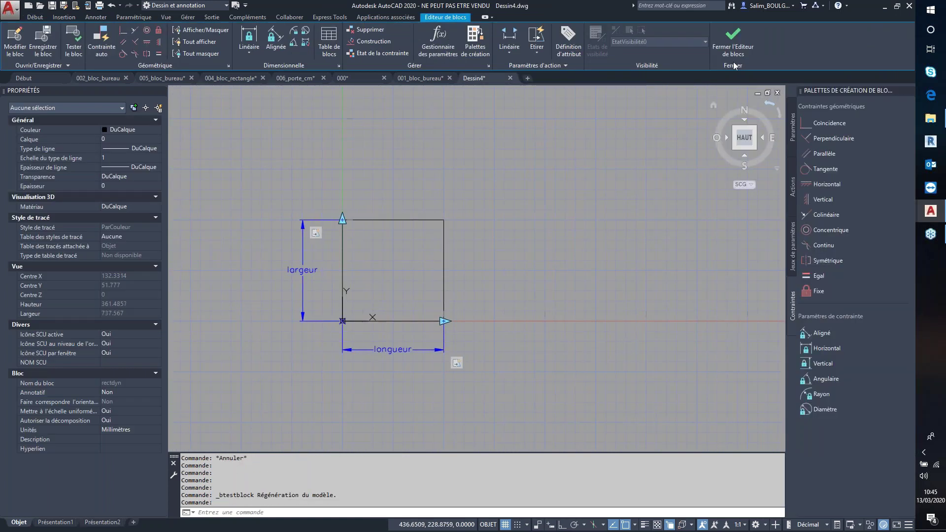
Save rectdyn, leave the block editor, and stretch the placed block's length grip toward 300
click(734, 58)
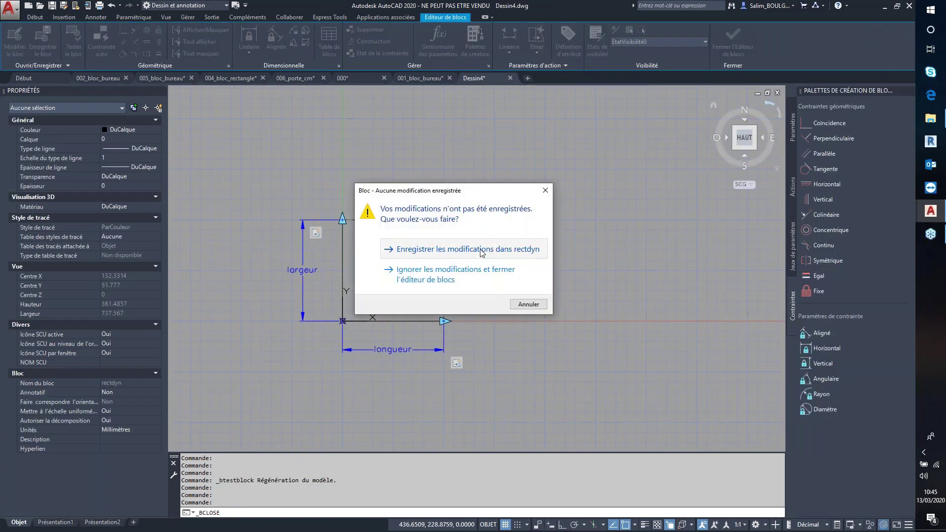
click(480, 249)
scroll(476, 260, down, 2)
middle_drag(510, 264, 469, 265)
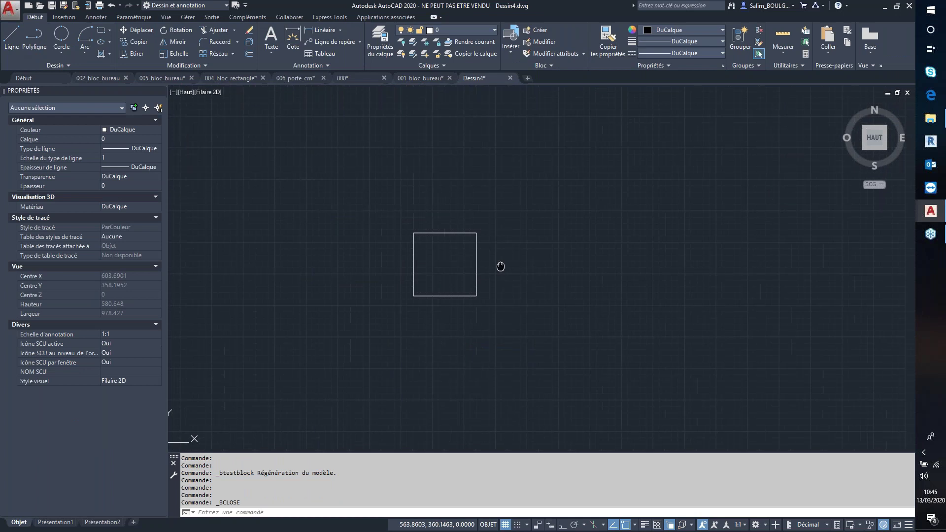
click(443, 263)
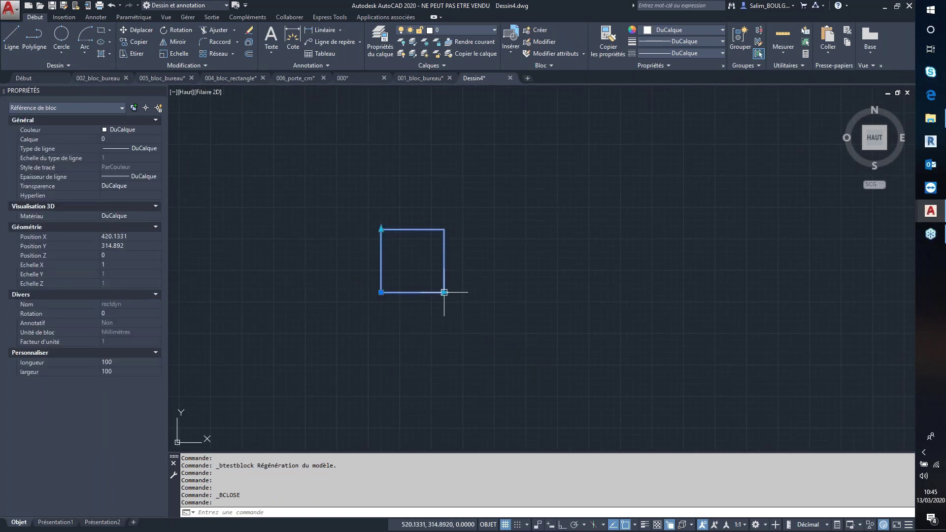
click(444, 293)
click(542, 295)
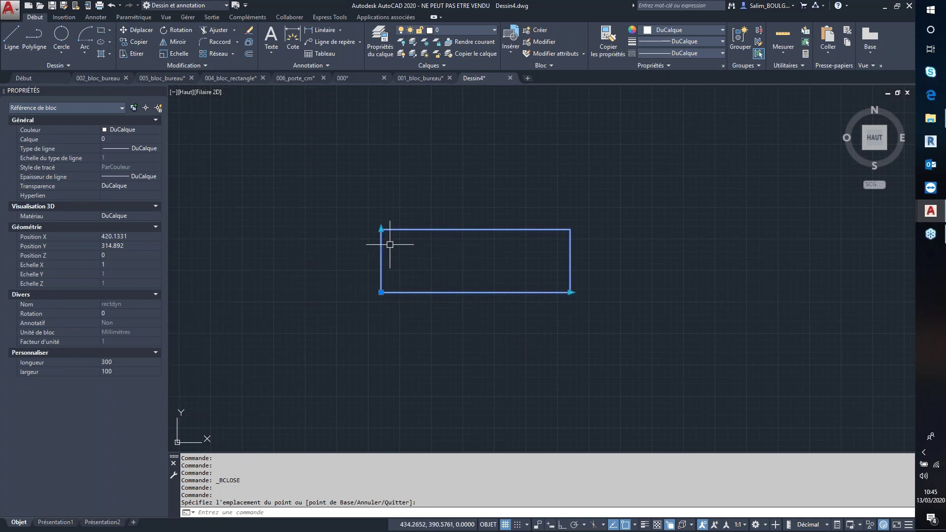
key(Escape)
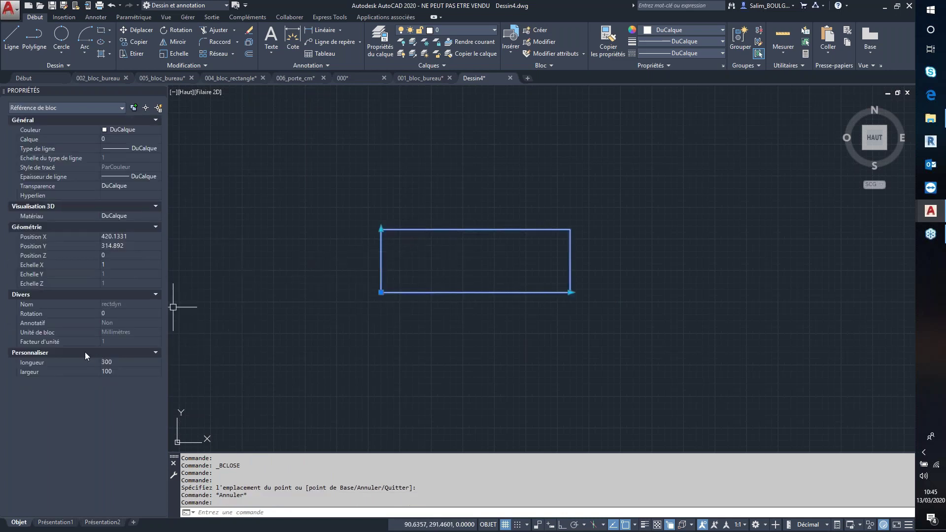
In Properties, set longueur to 100 and largeur to 400, then longueur to 200
click(123, 363)
click(155, 364)
click(120, 370)
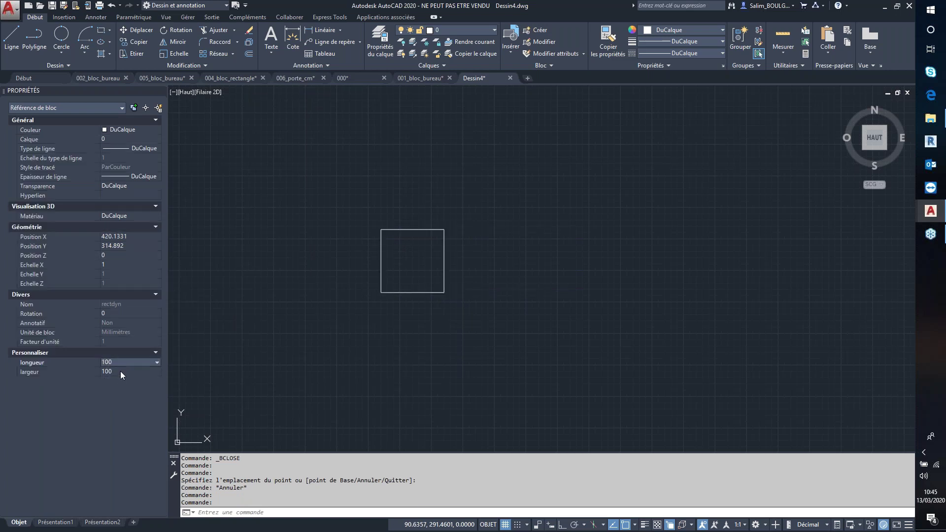
click(123, 371)
click(120, 405)
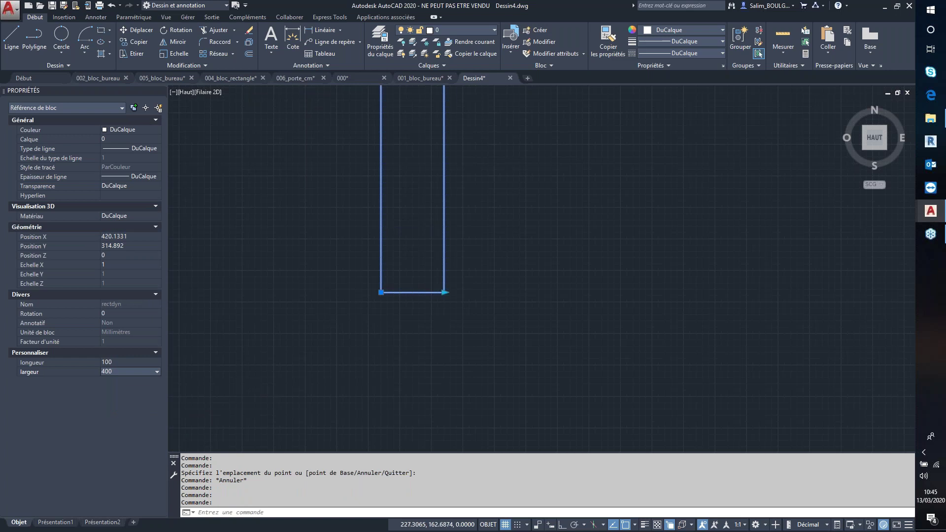
scroll(271, 392, down, 2)
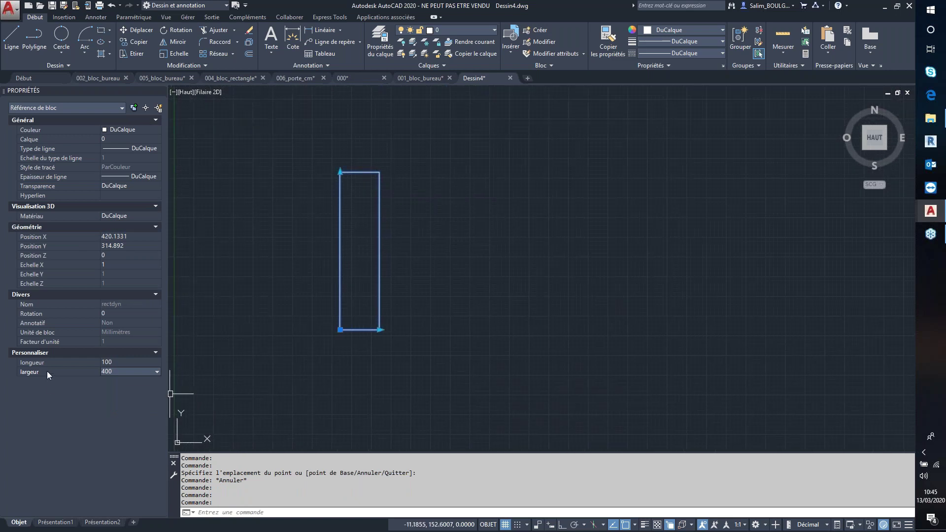
click(156, 362)
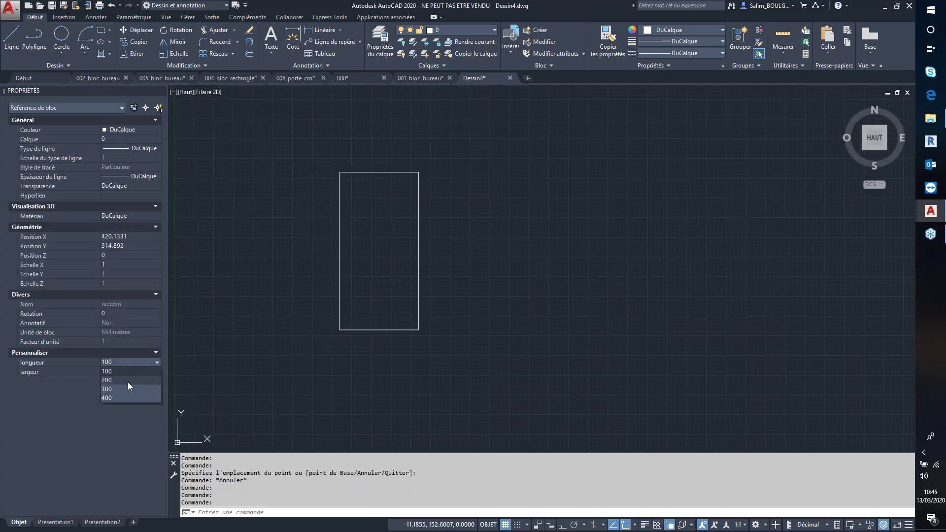
click(128, 382)
key(Escape)
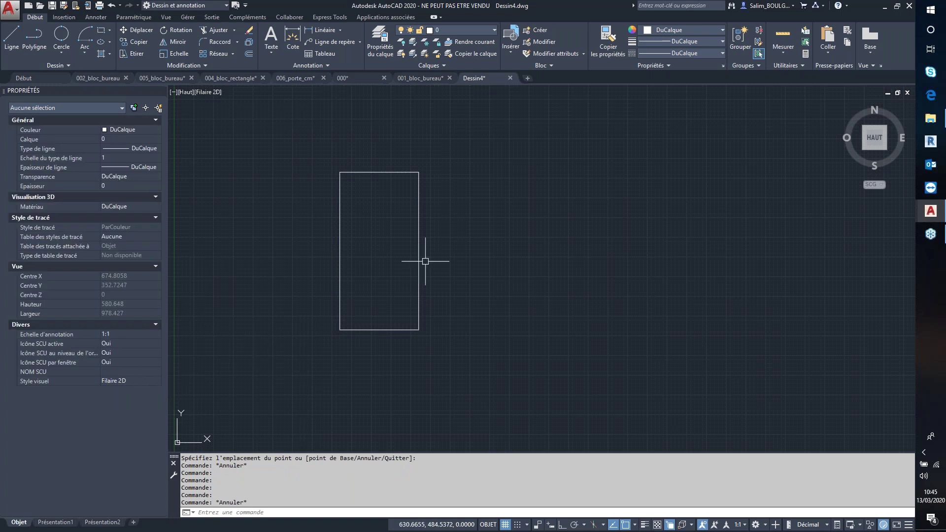
Set largeur to 200, leaving rectdyn a 200 by 200 square
click(339, 290)
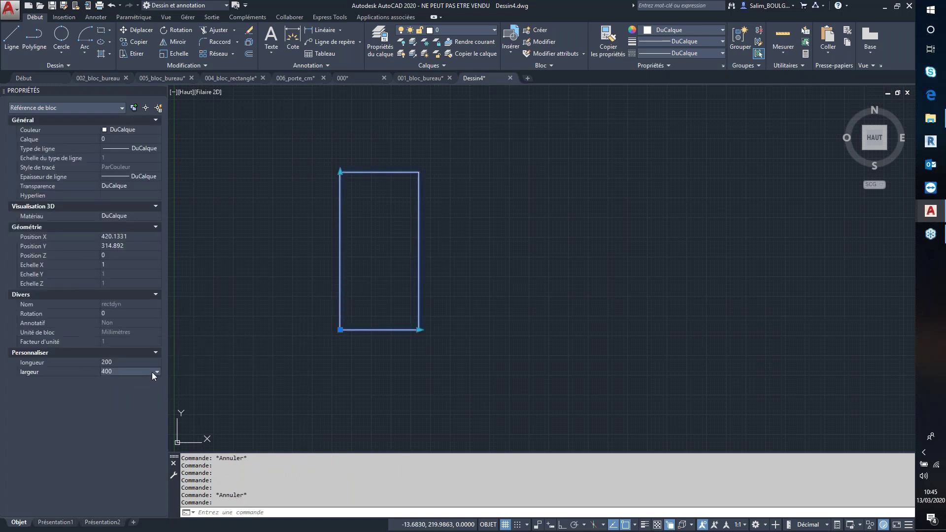
click(149, 371)
click(114, 390)
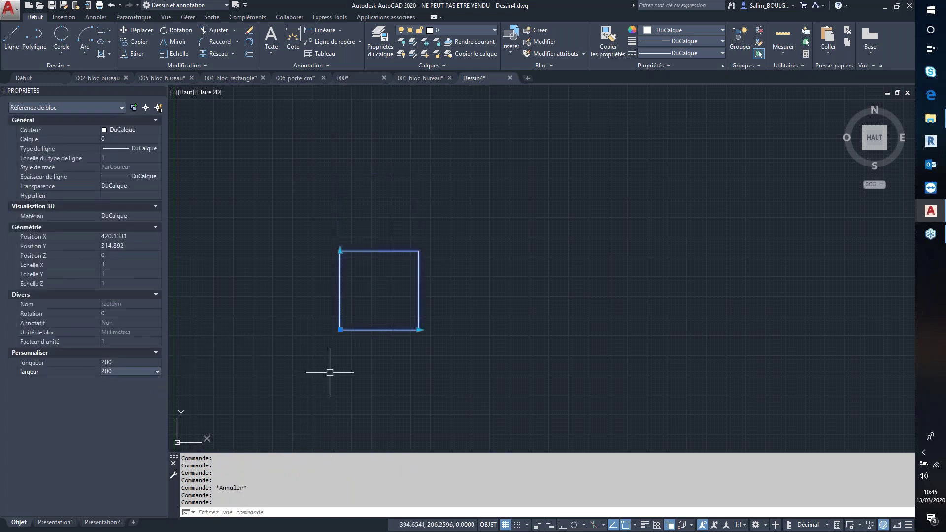
key(Escape)
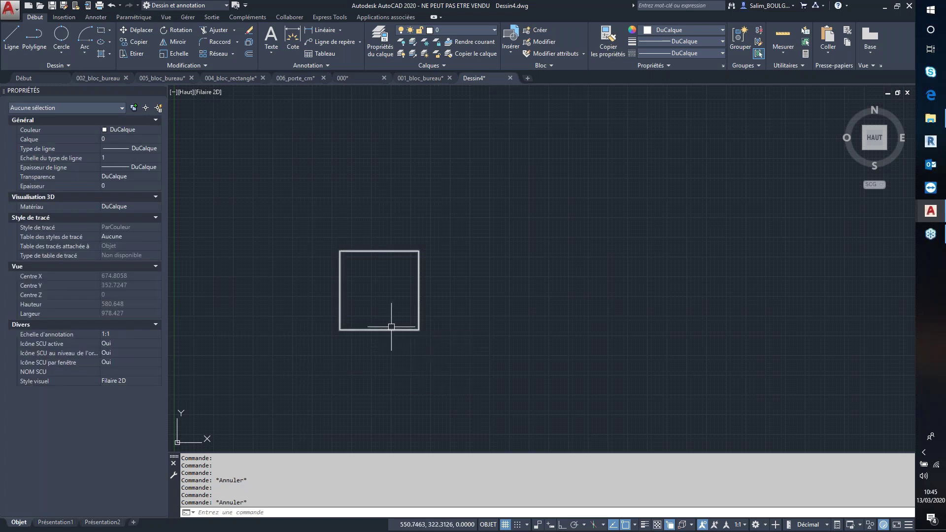
double_click(391, 327)
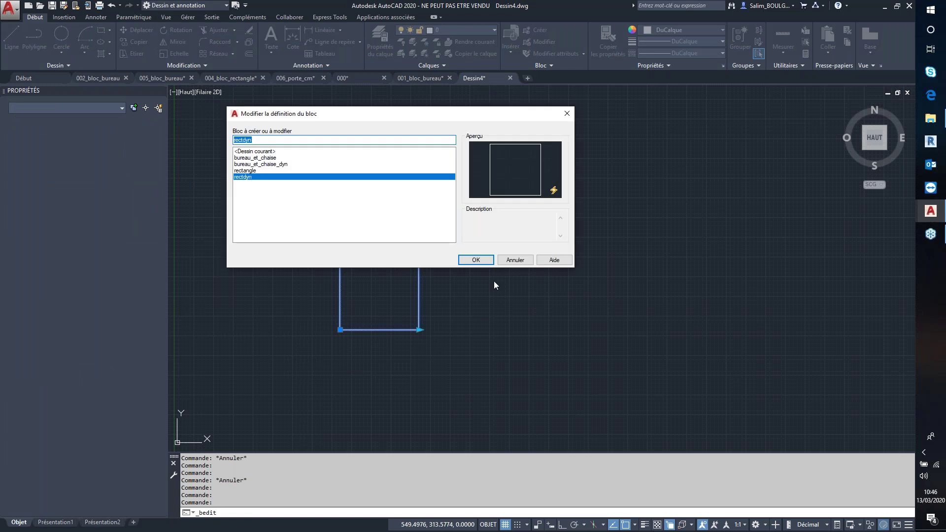
Confirm editing the rectdyn definition and show the block editor's parameter type list
click(482, 259)
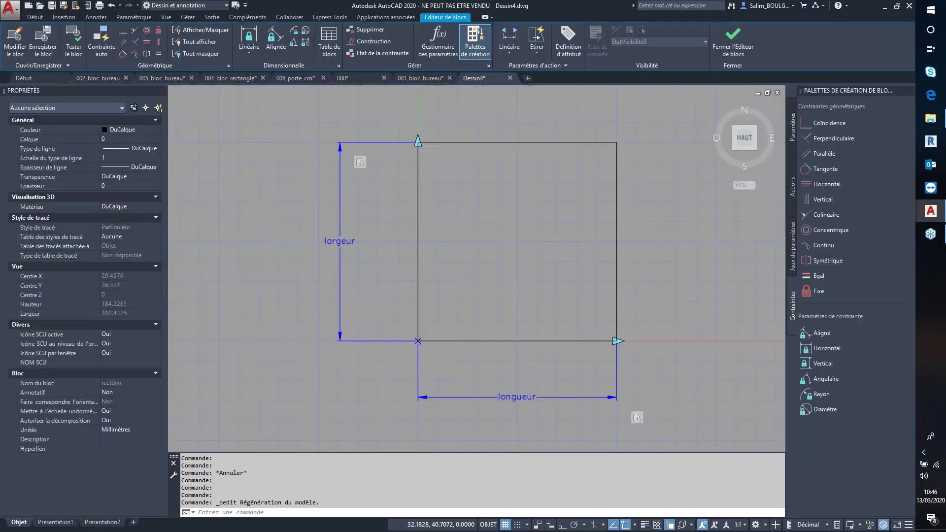
scroll(489, 274, down, 4)
middle_drag(570, 213, 525, 219)
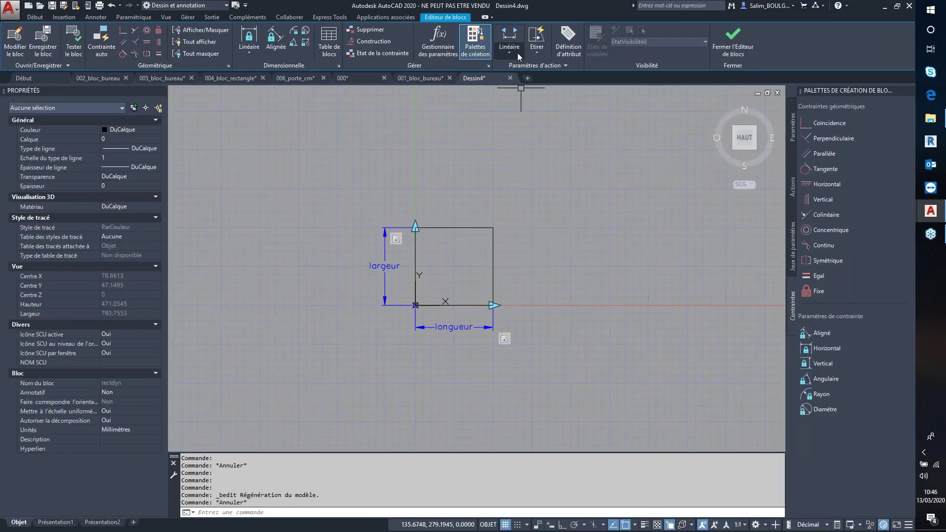
click(517, 53)
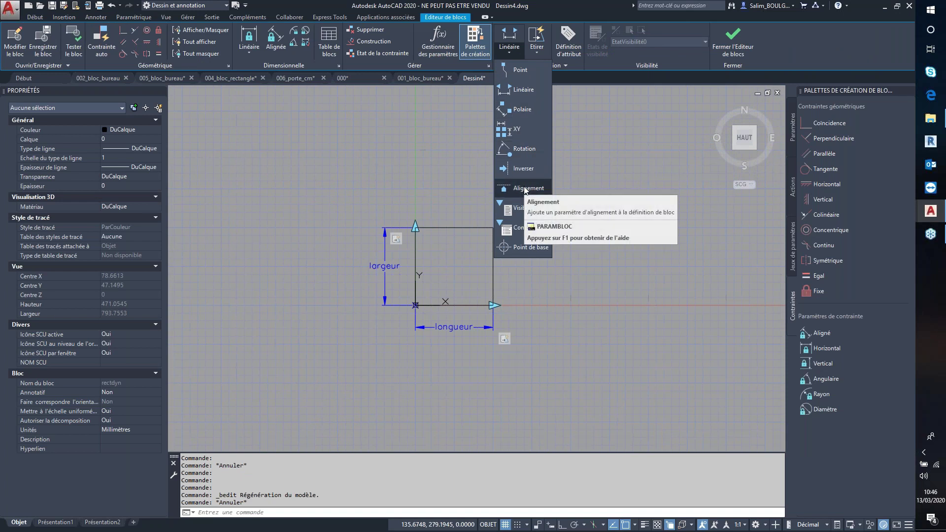
mouse_move(527, 188)
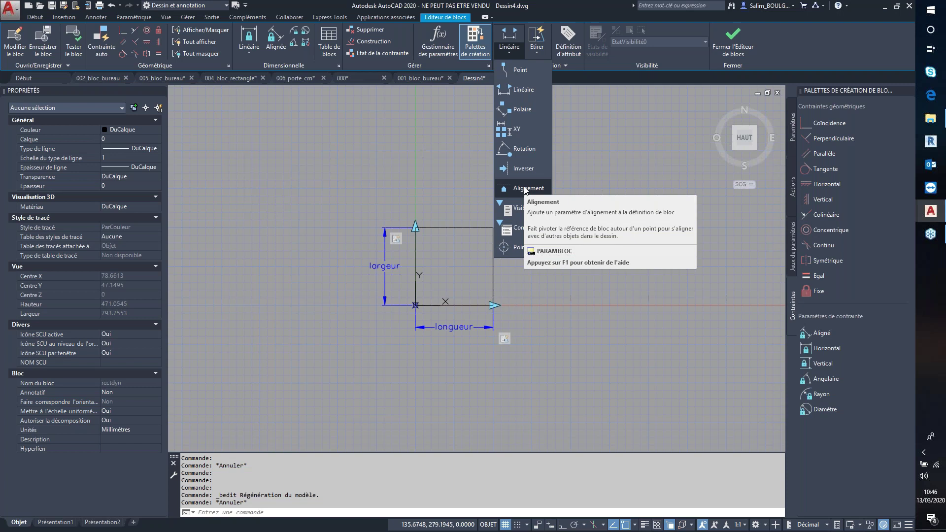
Add an alignment parameter based at the left edge's midpoint, pointing downward
click(525, 189)
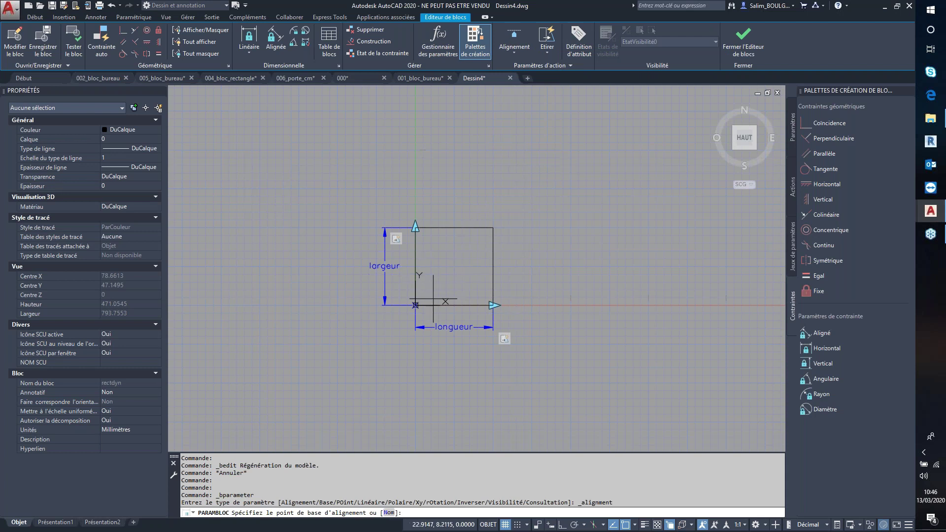
scroll(435, 292, up, 2)
scroll(436, 291, up, 2)
scroll(441, 287, down, 2)
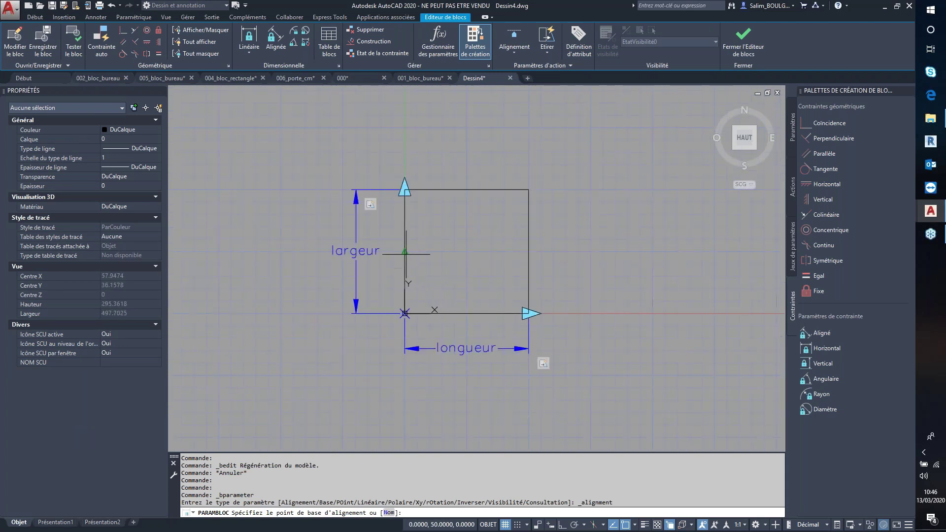
click(404, 251)
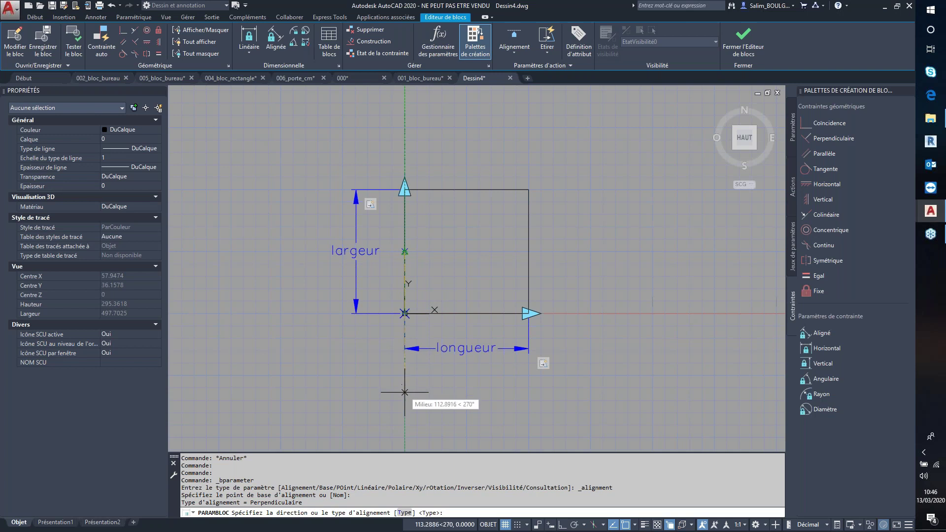
click(404, 400)
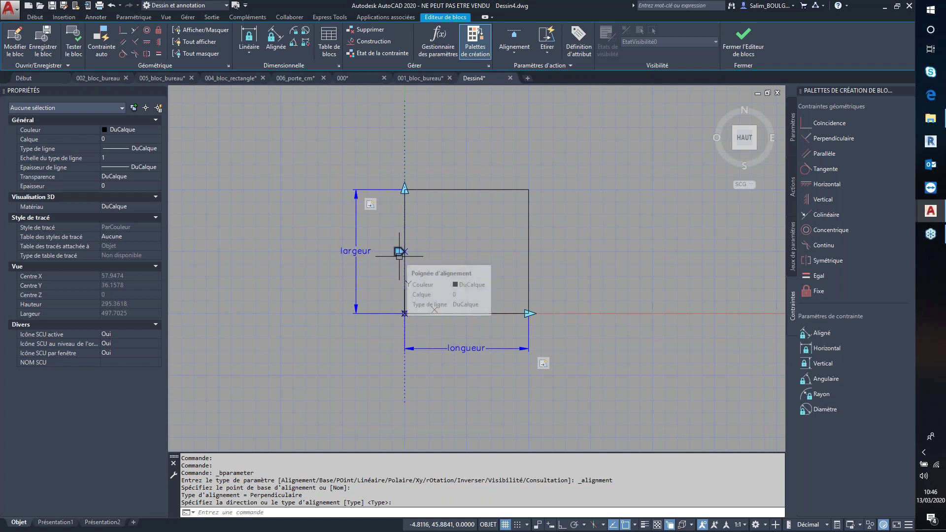
click(553, 50)
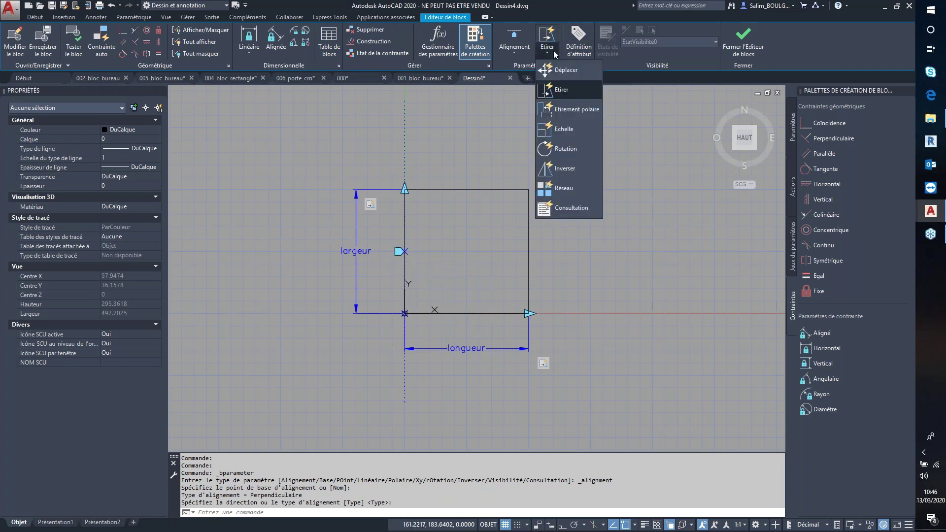
key(Escape)
scroll(551, 185, down, 3)
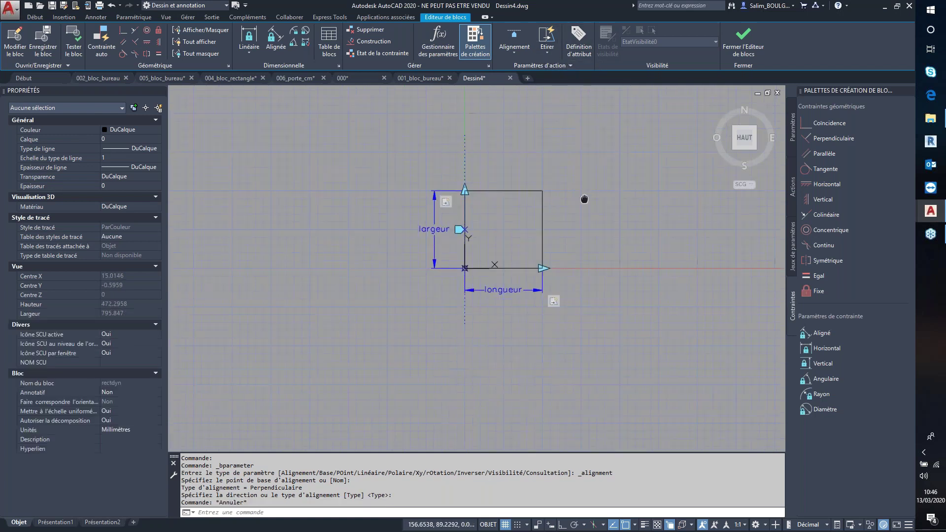
middle_drag(583, 201, 469, 224)
click(74, 50)
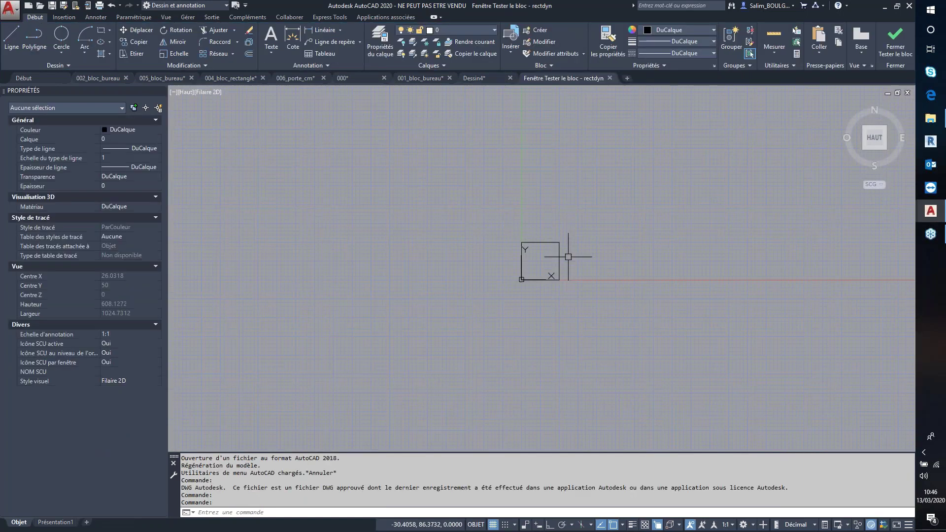
In the test window, draw a diagonal line beside the block
click(11, 39)
click(441, 146)
click(285, 303)
key(Escape)
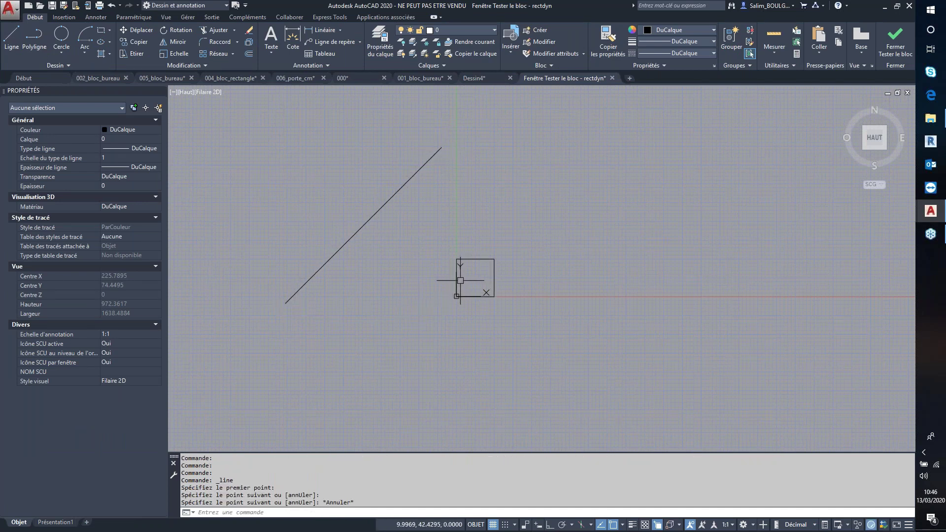
Drag the block's alignment grip onto the diagonal line so it rotates to align with it
click(476, 259)
scroll(440, 310, up, 2)
scroll(463, 310, down, 2)
middle_drag(481, 330, 532, 342)
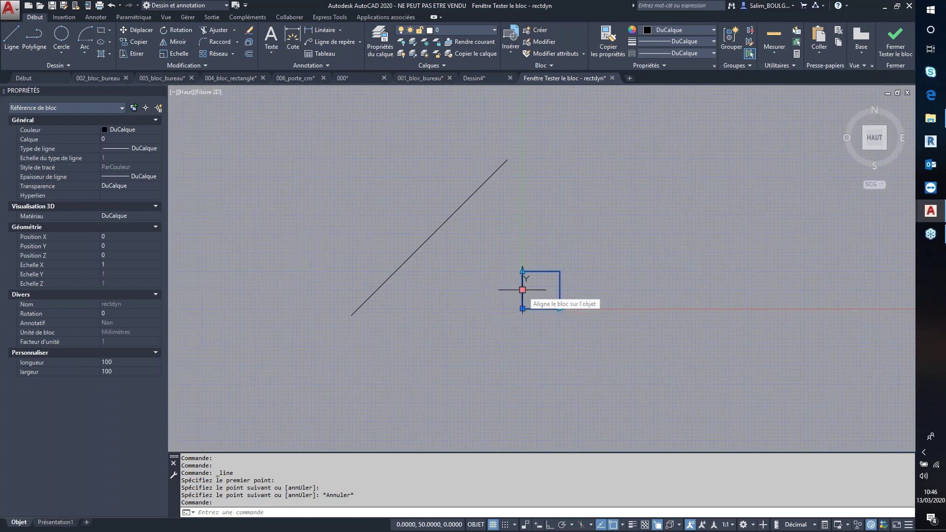
click(522, 289)
scroll(535, 293, up, 2)
scroll(545, 296, up, 2)
scroll(547, 297, down, 2)
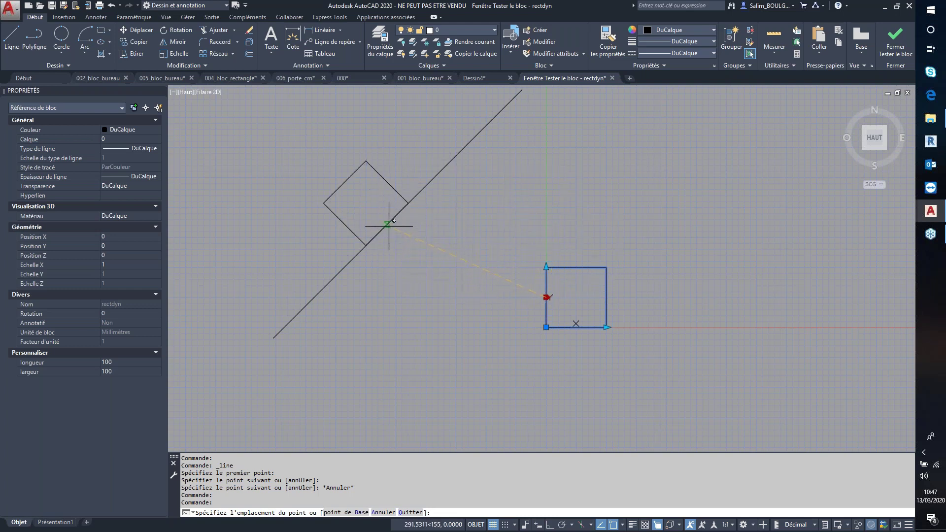
click(400, 213)
scroll(424, 240, down, 2)
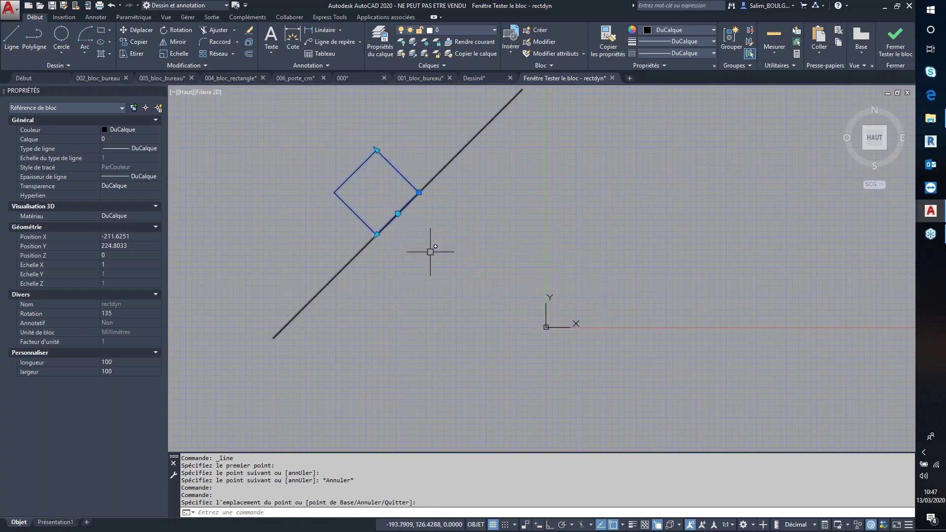
middle_drag(430, 239, 387, 279)
scroll(387, 278, up, 2)
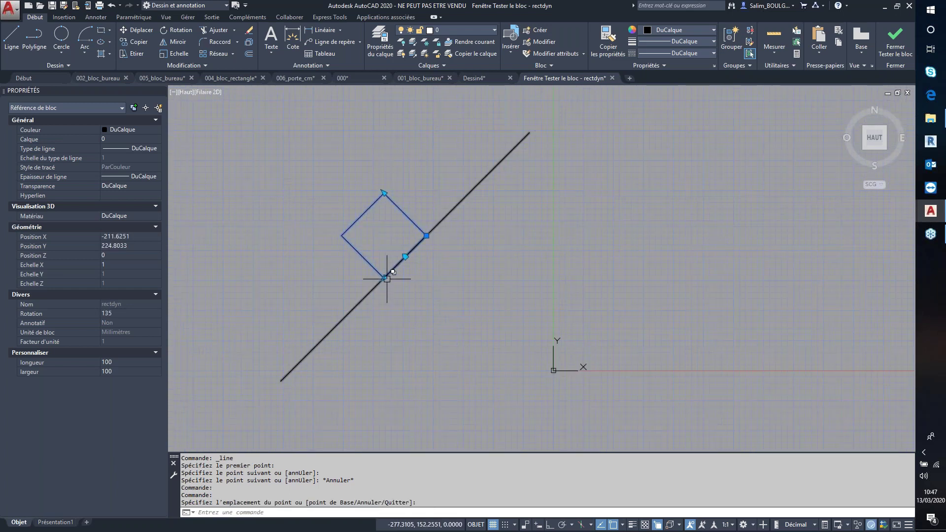
Stretch the aligned block's largeur to 300, then close the test window
click(392, 320)
click(384, 192)
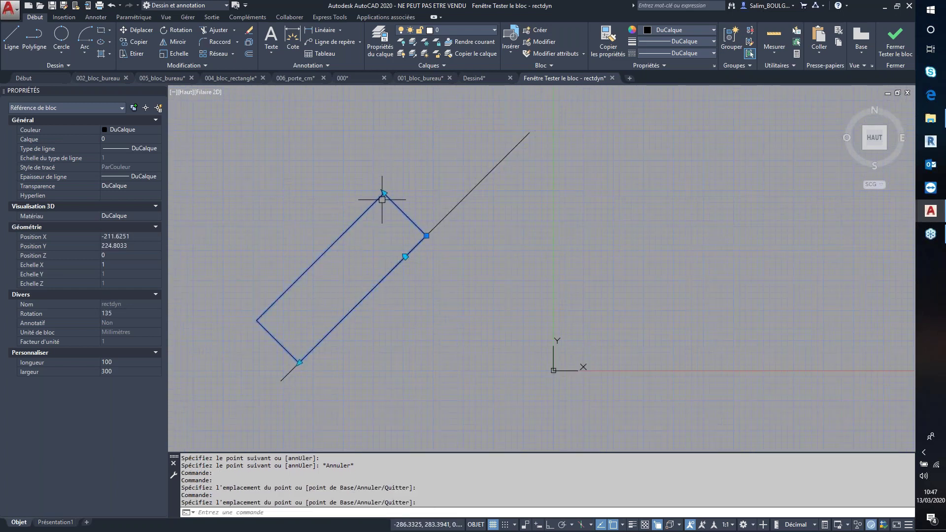
click(327, 146)
key(Escape)
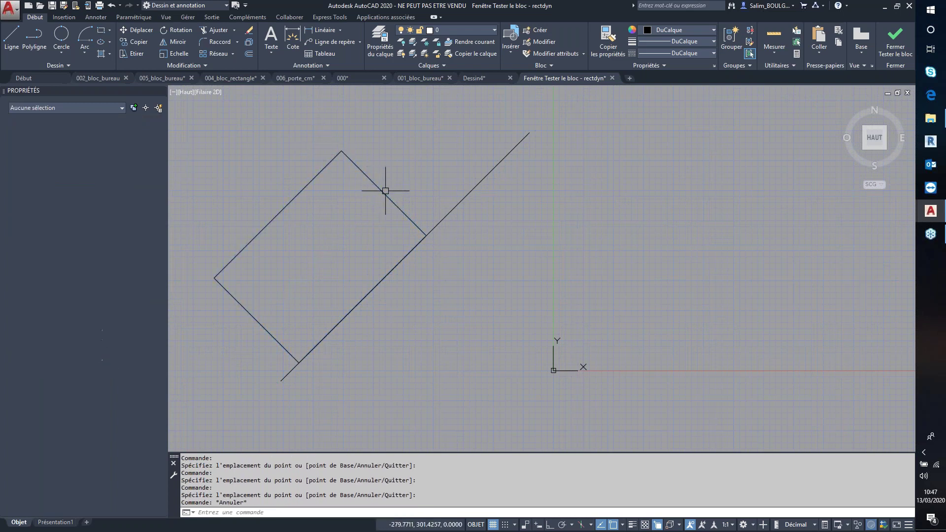
scroll(428, 265, down, 4)
middle_drag(428, 265, 427, 227)
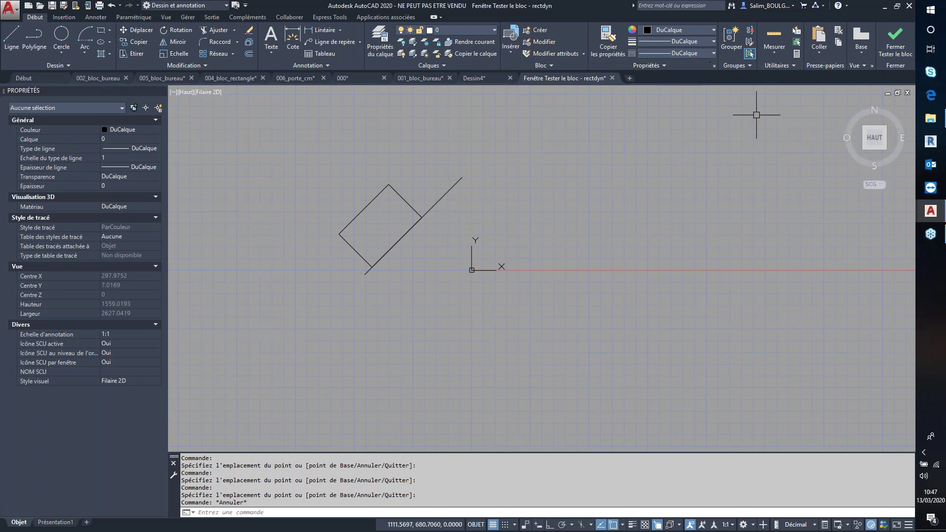
click(892, 52)
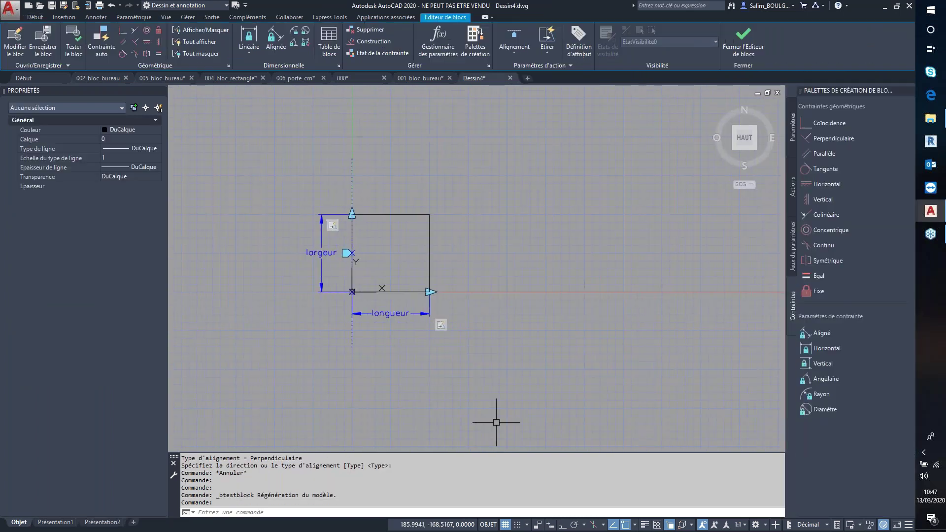
Add a second alignment parameter at the bottom edge's midpoint, directed horizontally right
click(521, 56)
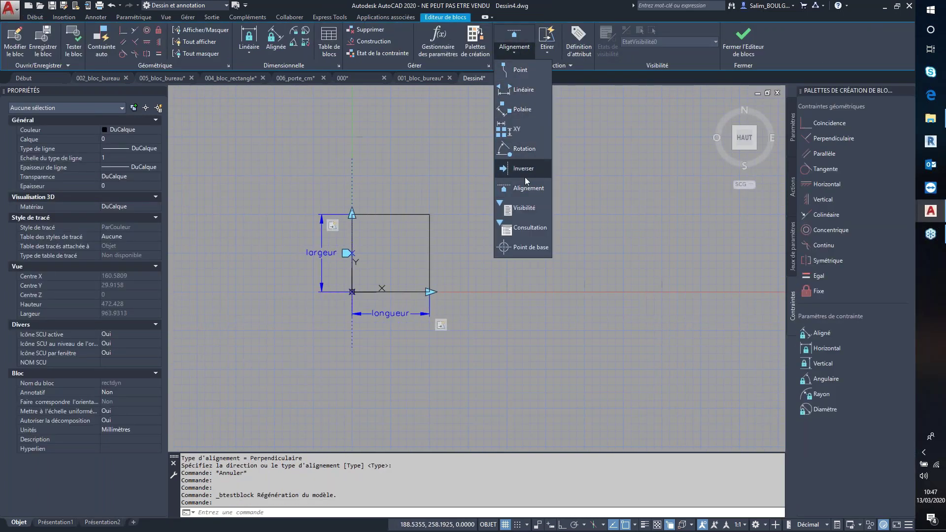
click(522, 187)
scroll(377, 295, up, 4)
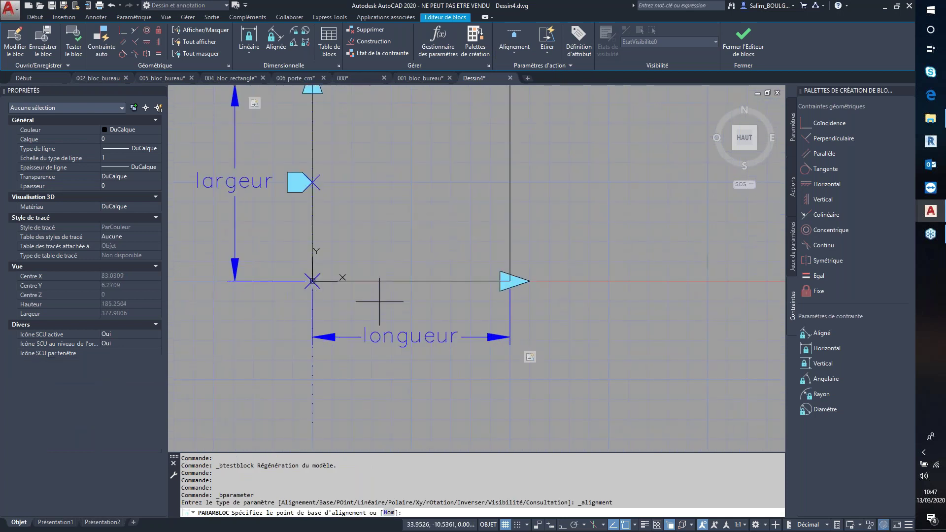
click(411, 281)
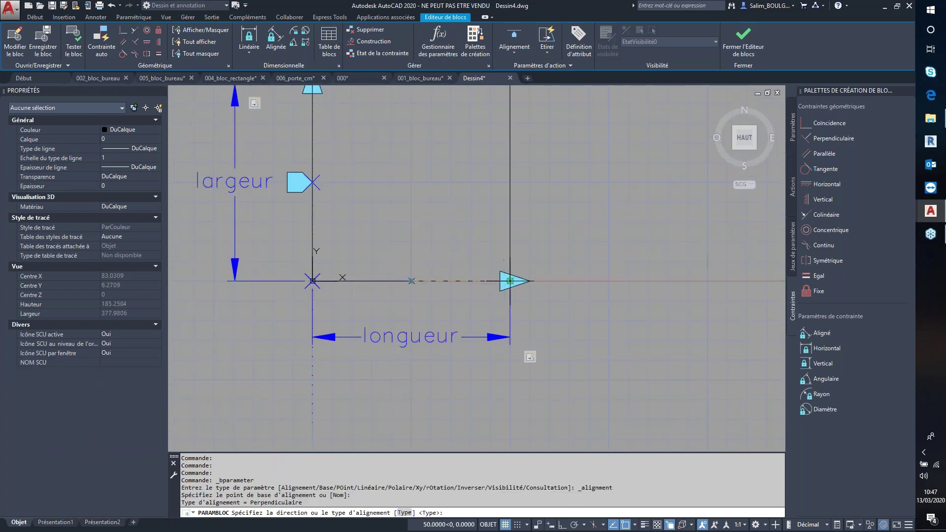
click(604, 281)
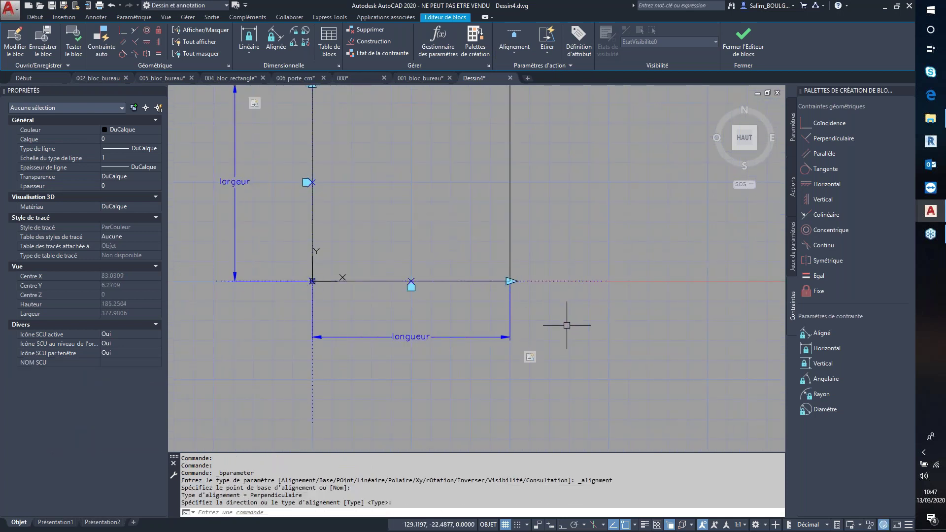
scroll(566, 321, down, 4)
scroll(566, 321, down, 2)
middle_drag(565, 312, 511, 274)
click(74, 46)
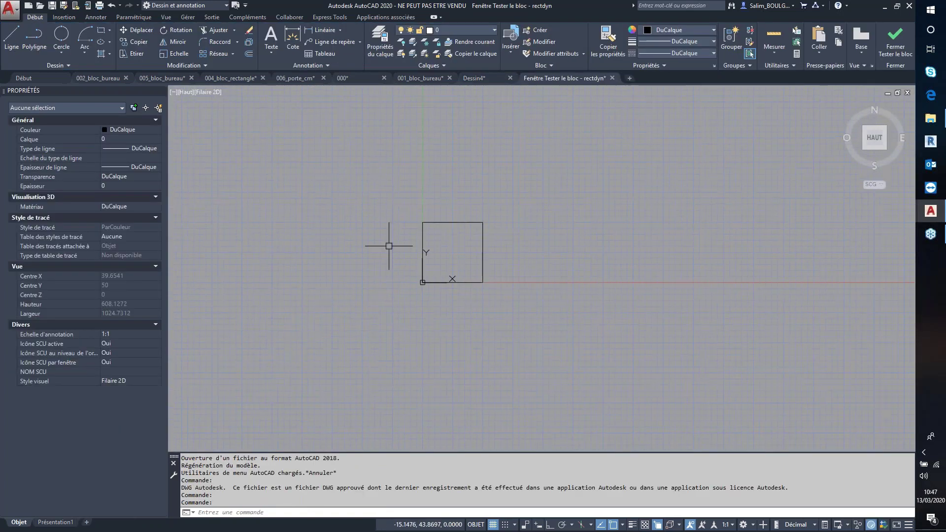
Draw a two-segment sloped line peaking above the test block
click(8, 48)
click(253, 268)
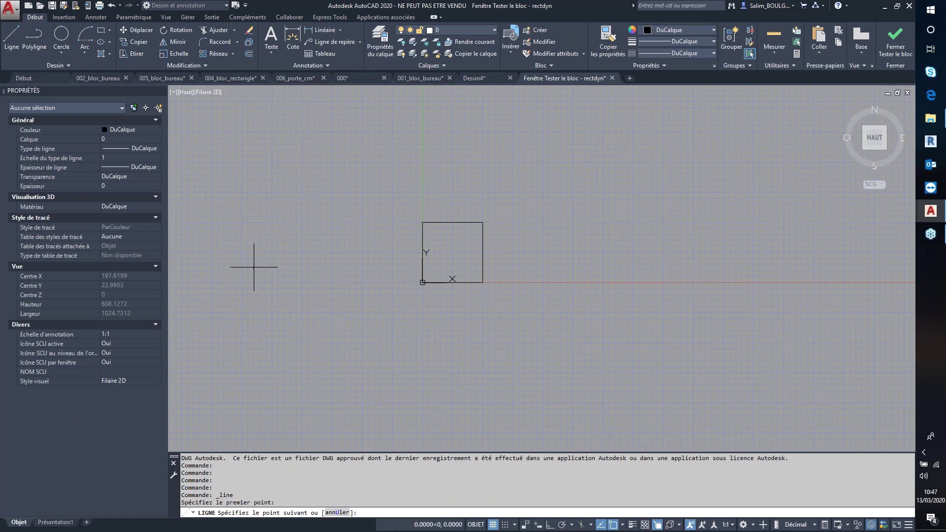
click(383, 133)
click(700, 251)
key(Escape)
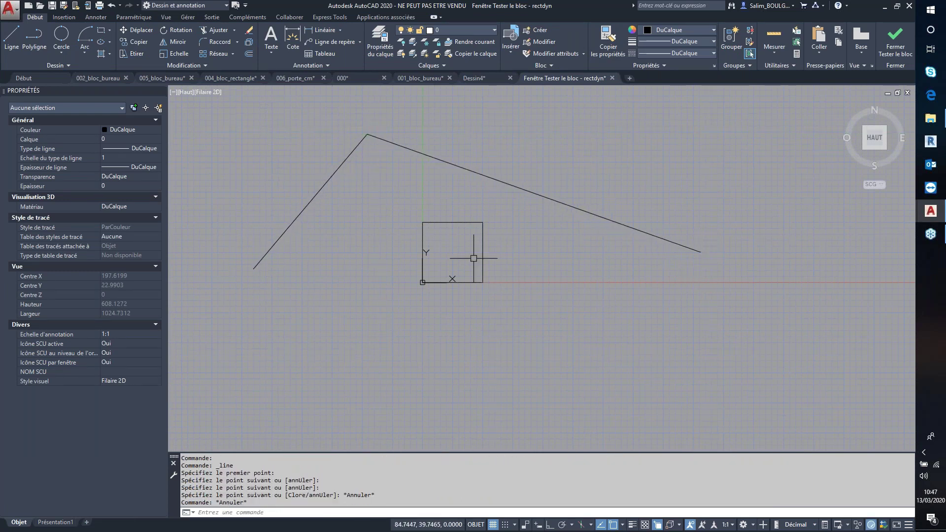
Align the rectdyn block onto the sloped line using its alignment grip
click(482, 257)
click(453, 282)
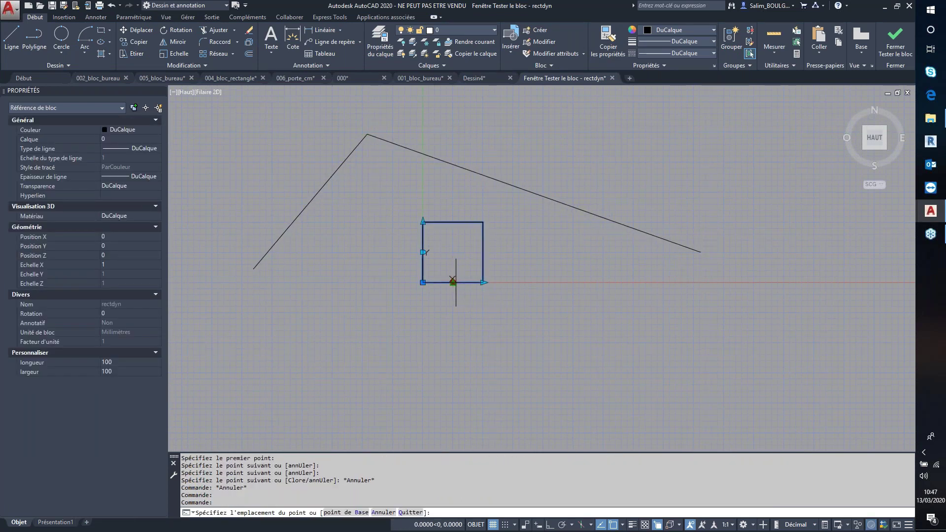
click(548, 194)
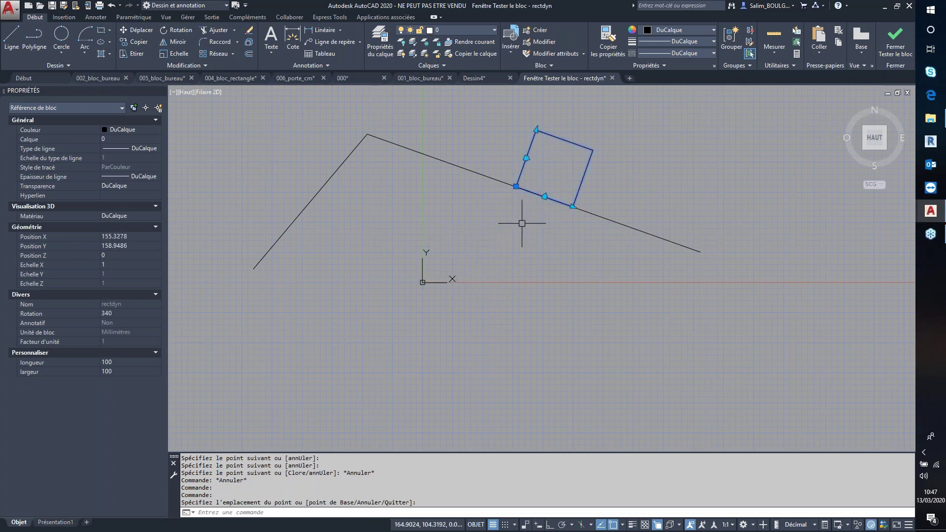
middle_drag(530, 238, 454, 241)
Stretch the block's length and width grips to 400 each
click(479, 212)
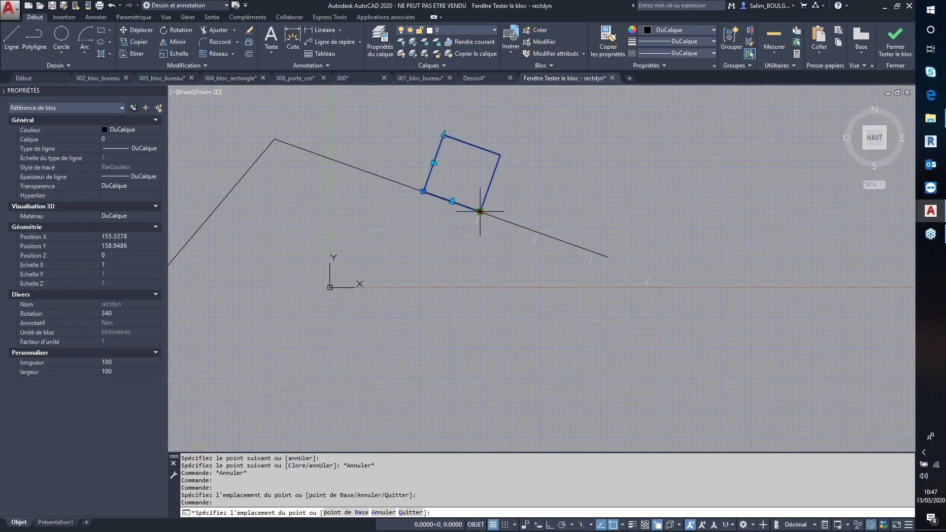
click(622, 276)
middle_drag(502, 284, 474, 312)
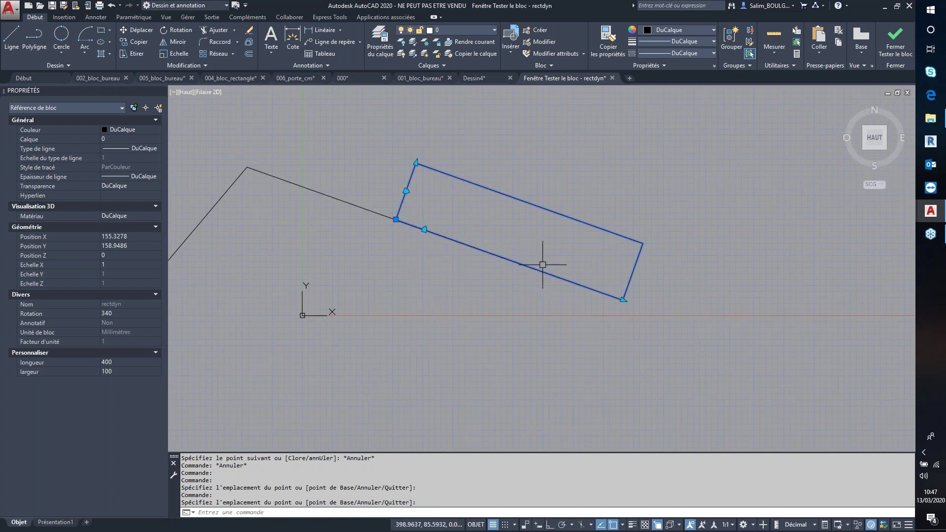
scroll(520, 264, down, 2)
middle_drag(511, 270, 490, 319)
click(430, 248)
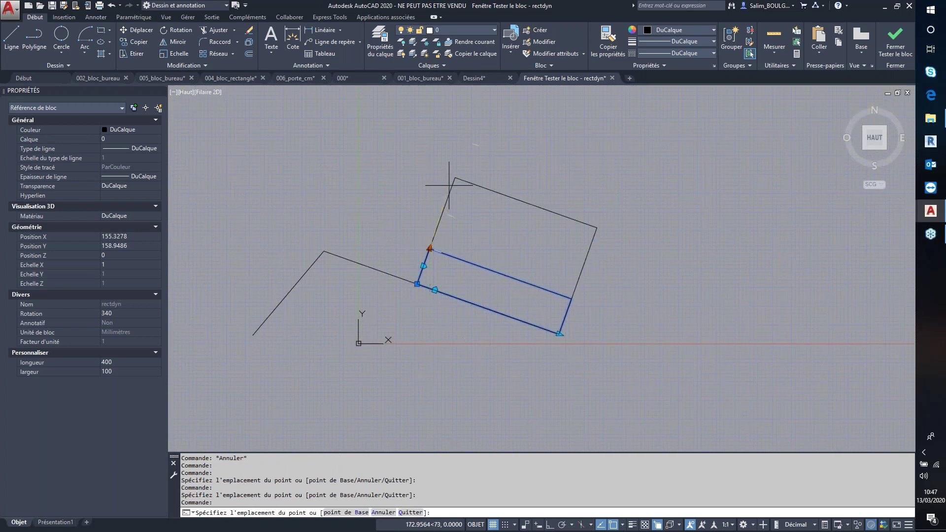
click(466, 142)
Close the block test and return to the block editor
scroll(424, 277, up, 4)
scroll(423, 276, up, 1)
scroll(428, 253, down, 1)
scroll(438, 266, down, 4)
click(895, 39)
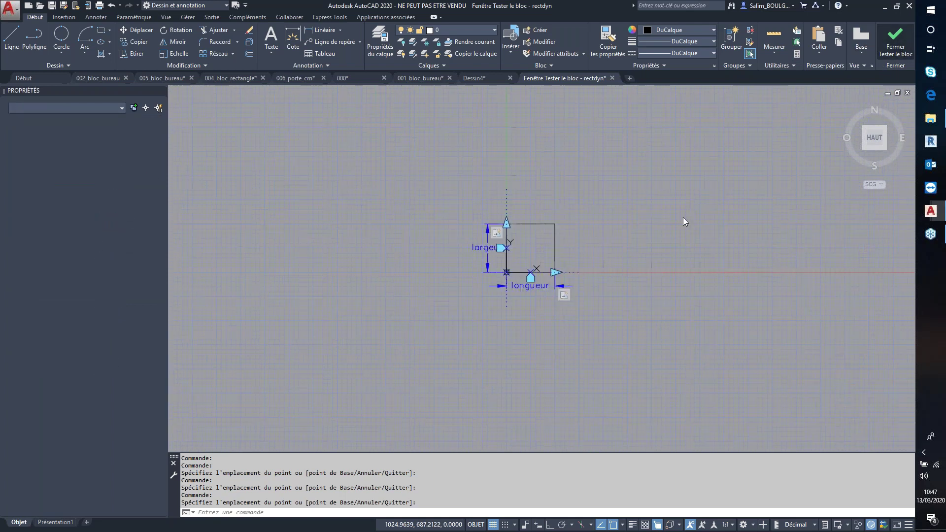
scroll(473, 285, up, 3)
middle_drag(481, 327, 433, 342)
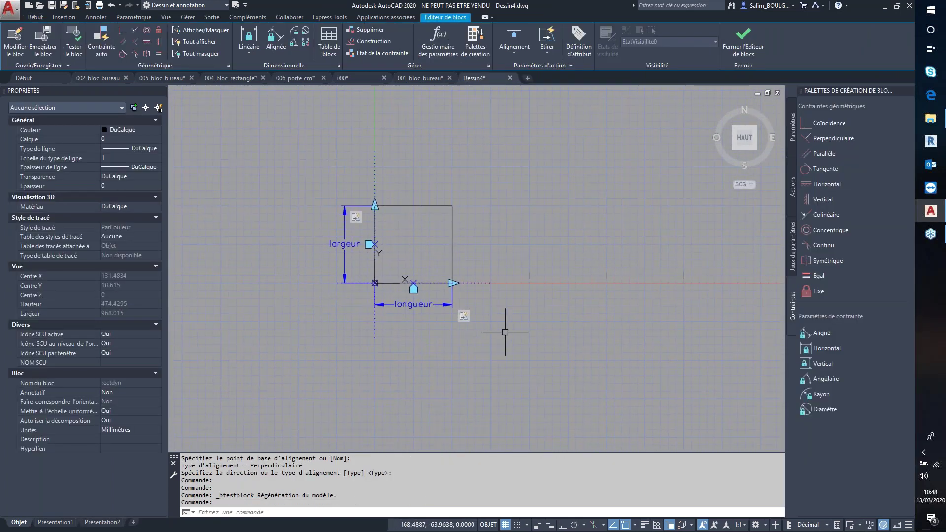
key(Escape)
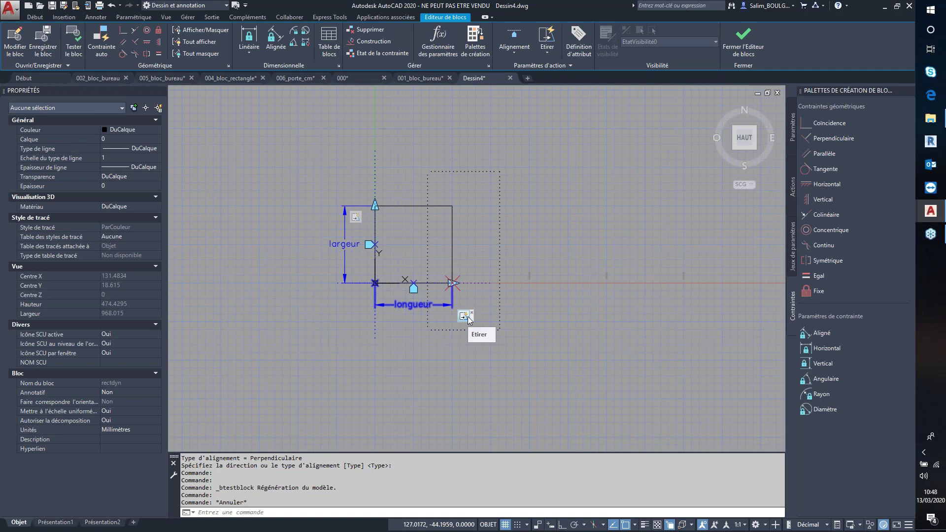
click(468, 319)
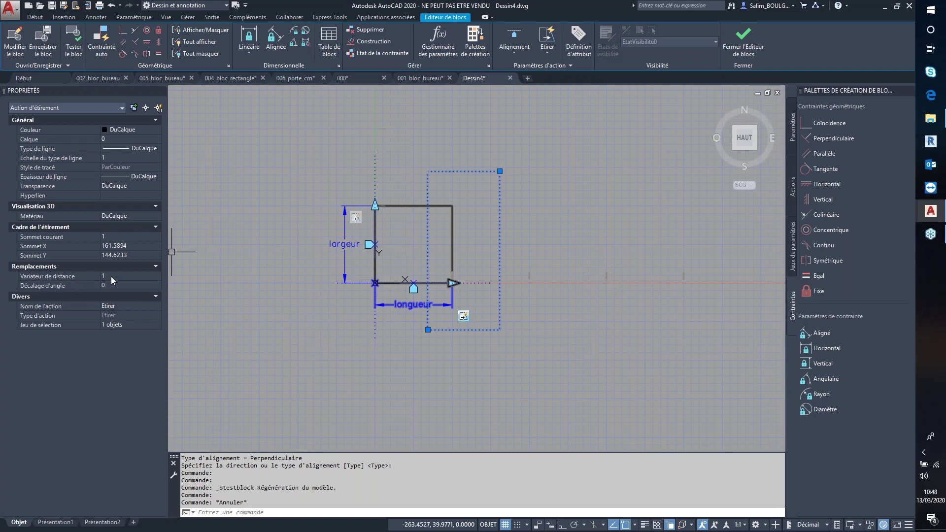
key(Escape)
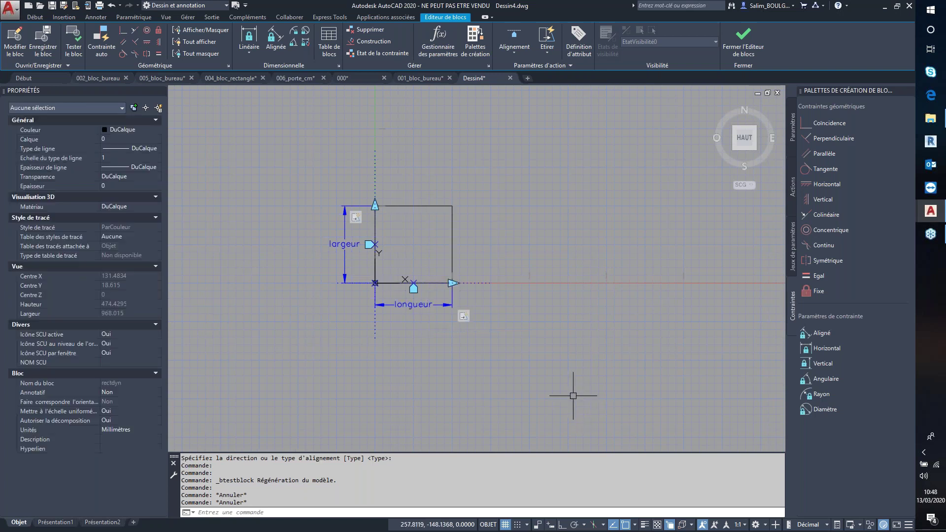
click(547, 40)
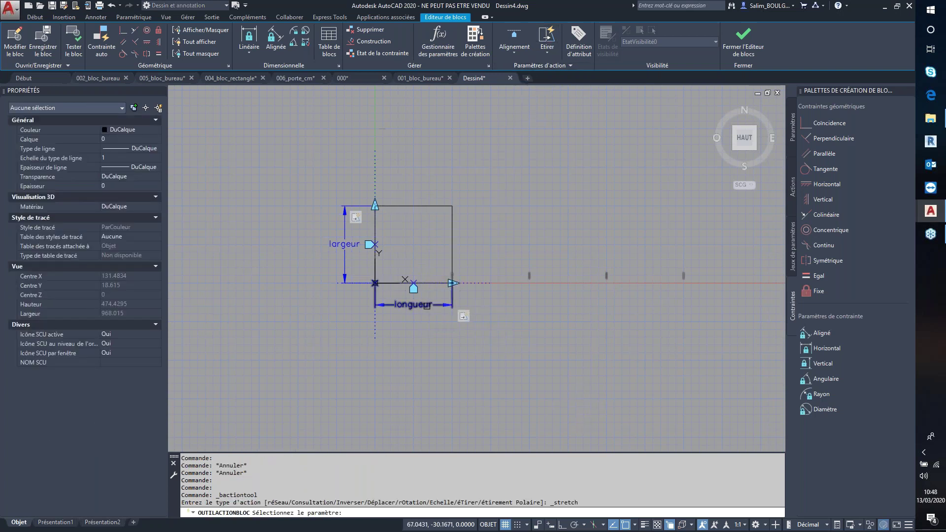
Attach a stretch action to longueur's end point, framing the bottom edge and selecting two objects
click(427, 306)
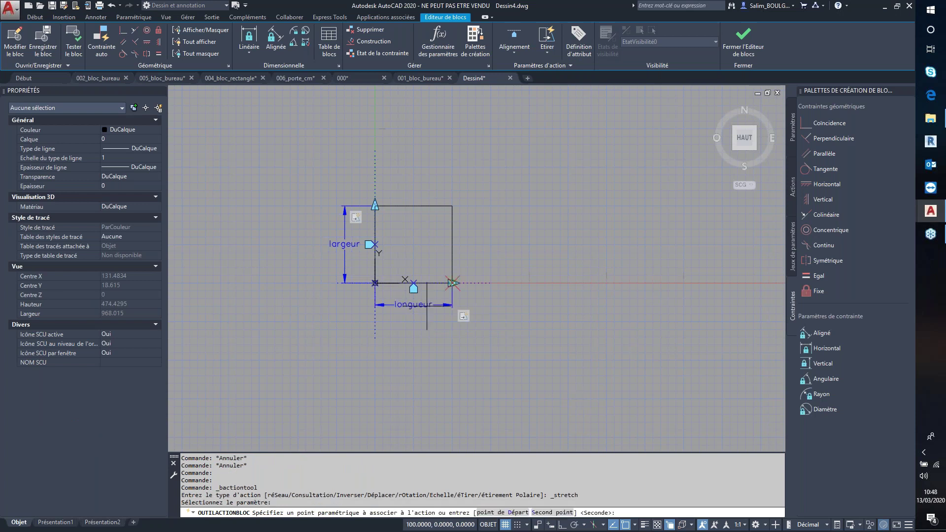
click(452, 283)
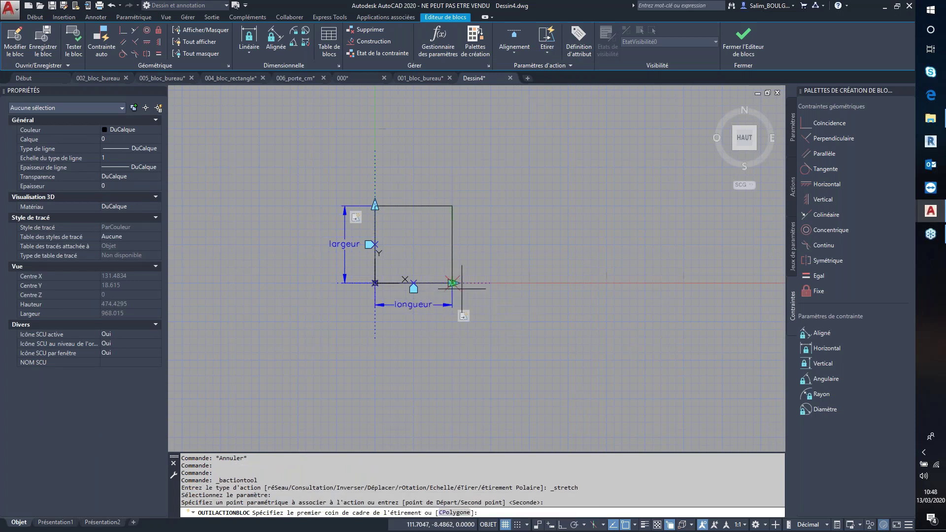
click(501, 255)
click(312, 309)
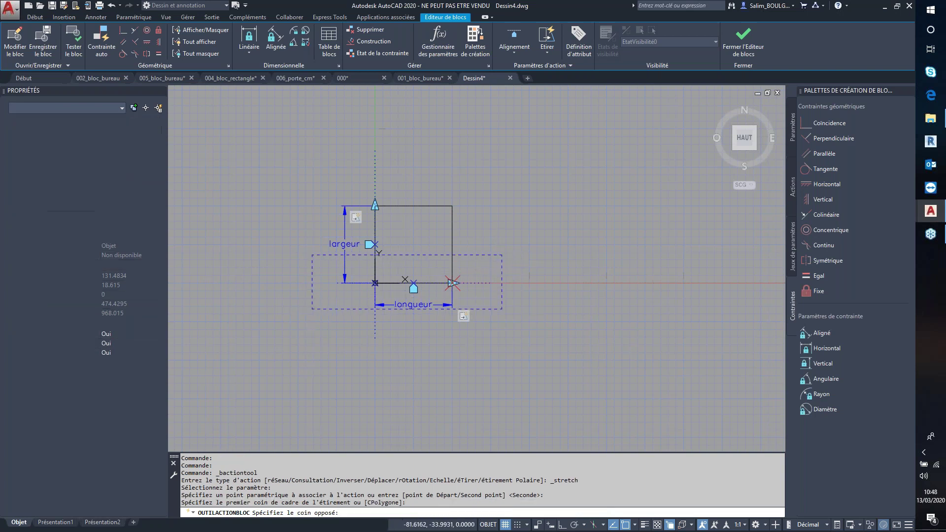
click(477, 283)
click(413, 283)
key(Return)
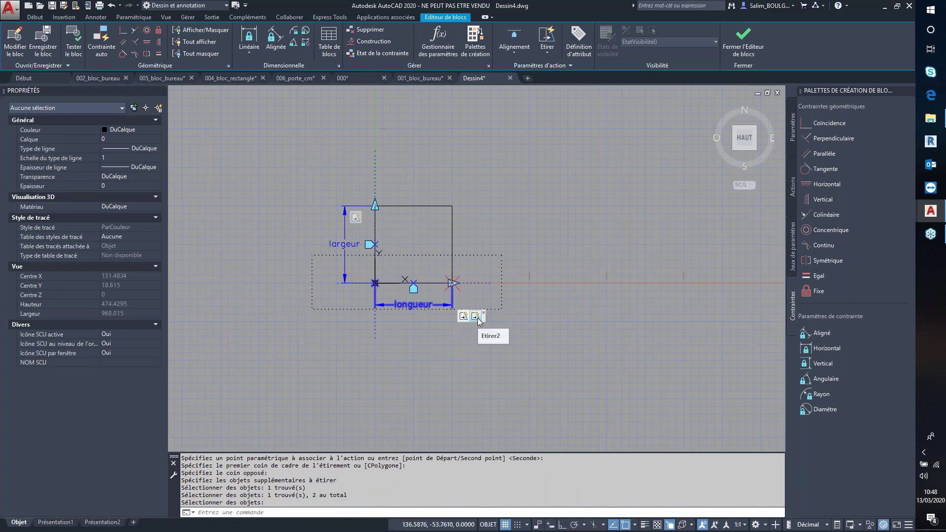
Inspect the new Etirer2 stretch action, then start a block test
key(Escape)
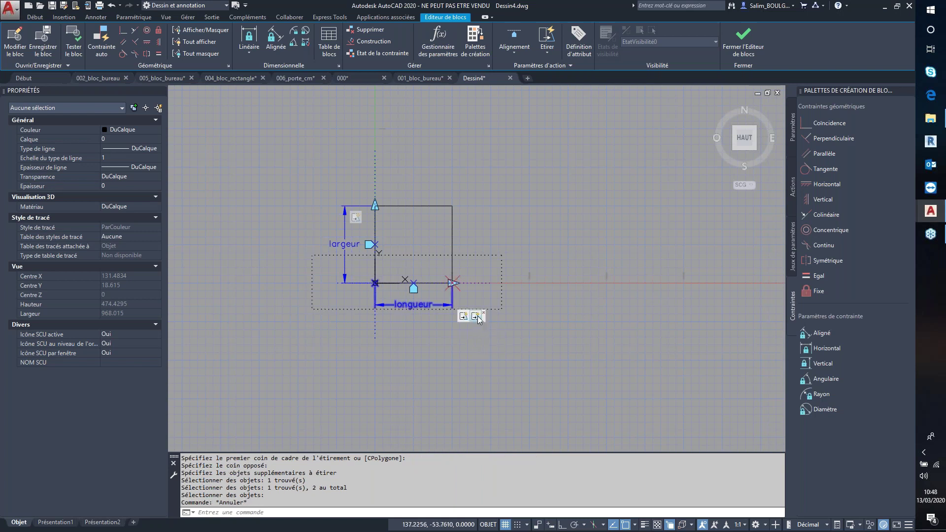
click(476, 317)
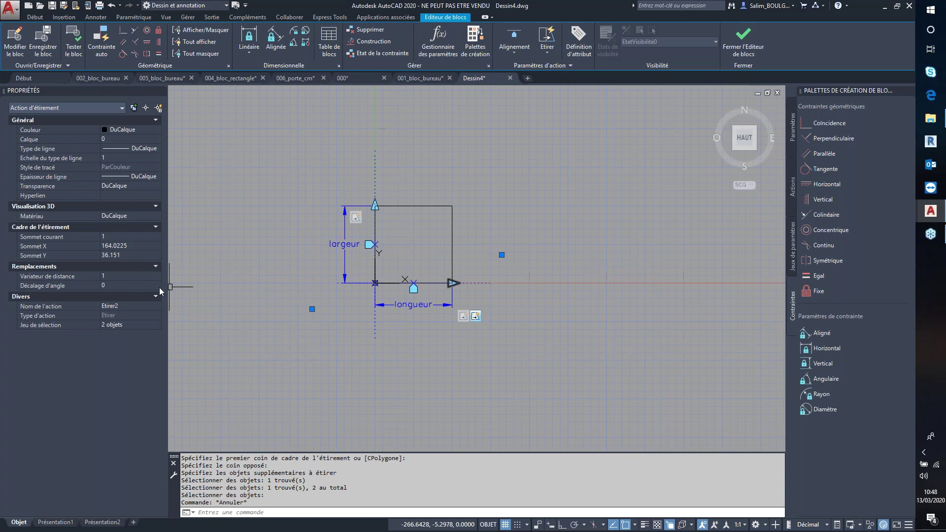
key(Escape)
click(74, 48)
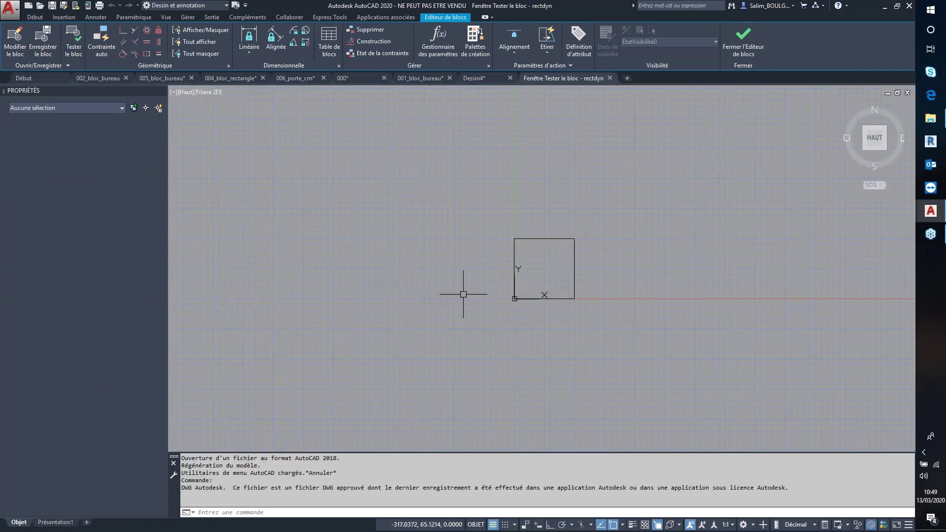
Stretch the test block's length to 300, then 100, then 200, and close the test
click(513, 276)
middle_drag(557, 298, 429, 275)
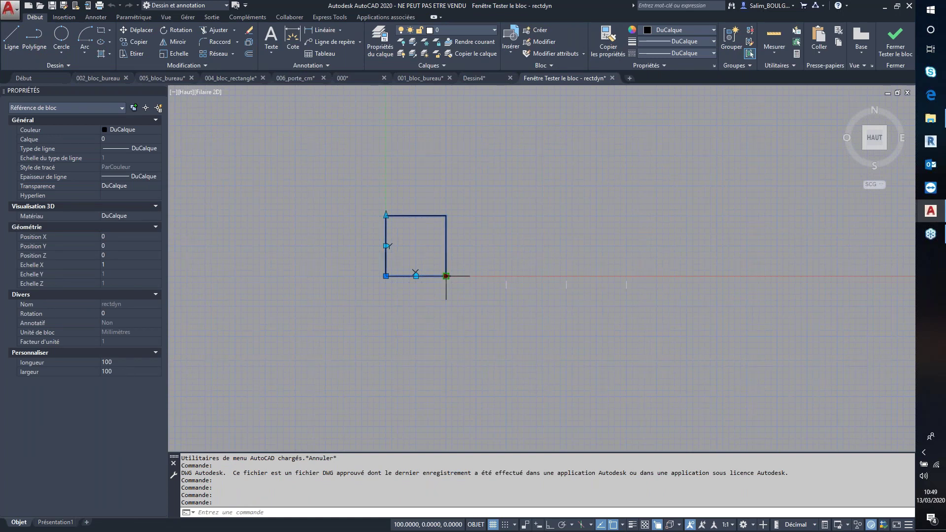
click(446, 276)
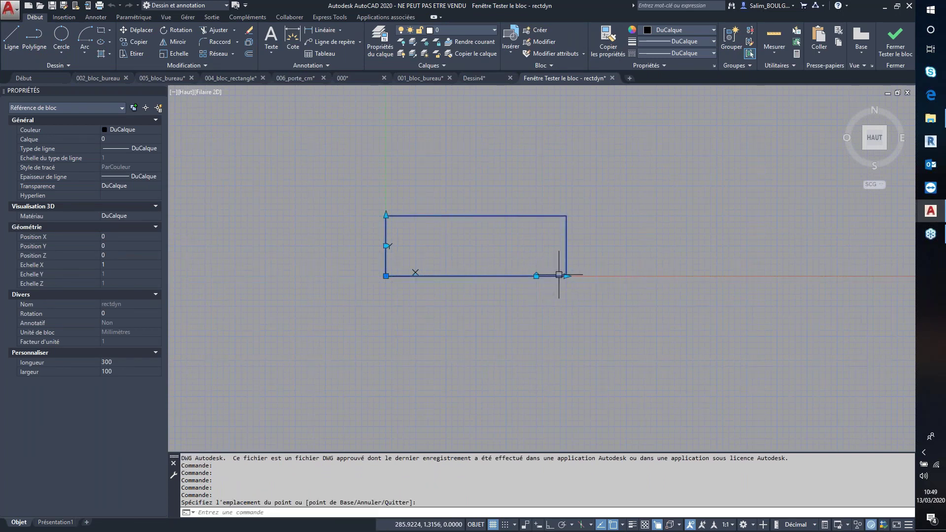
click(558, 274)
click(443, 274)
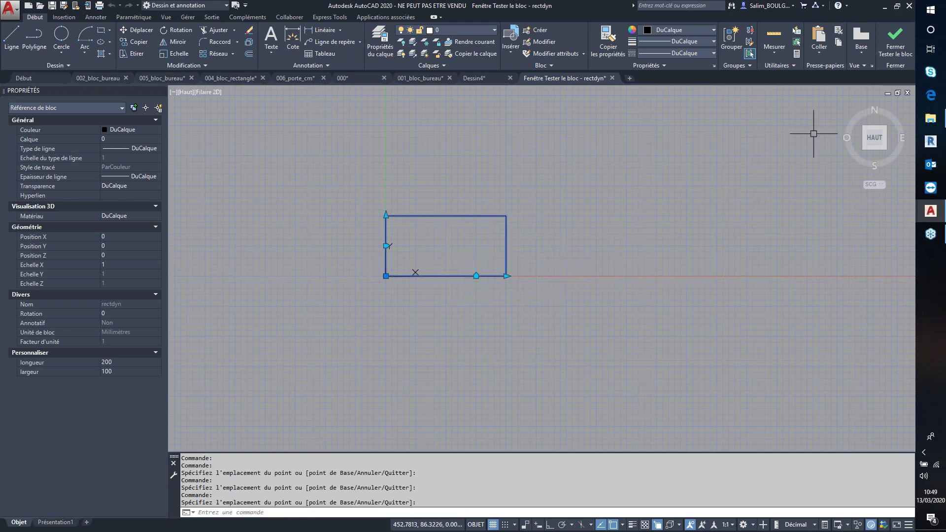
click(898, 48)
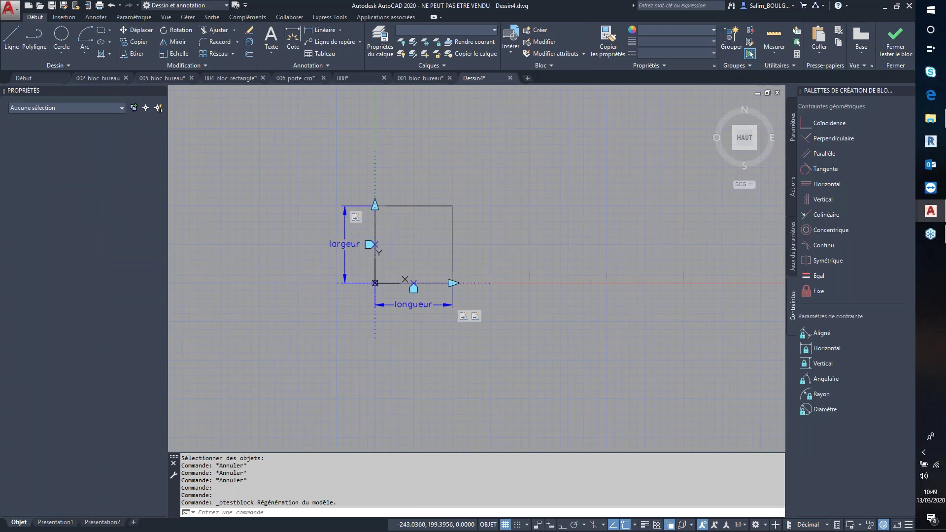
Change Etirer2's Variateur de distance from 1 to 0.5 in Properties
scroll(482, 325, up, 2)
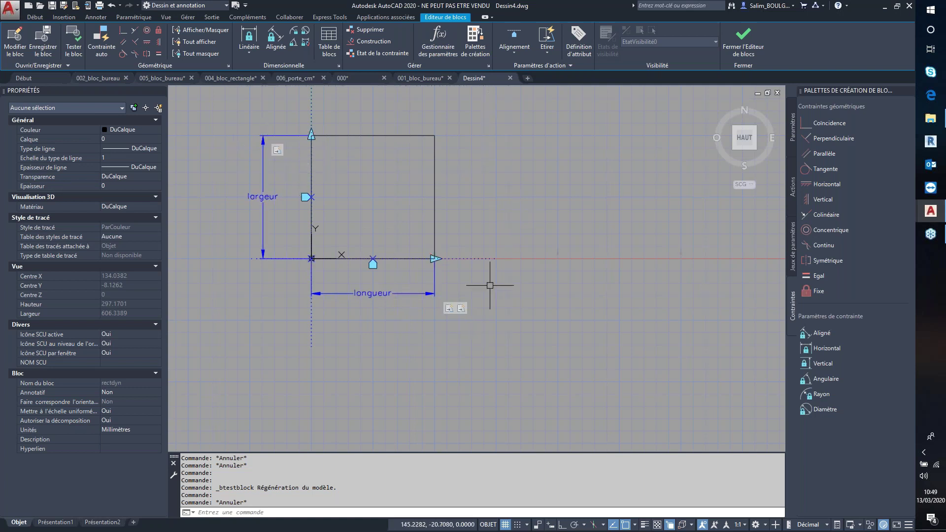
click(463, 308)
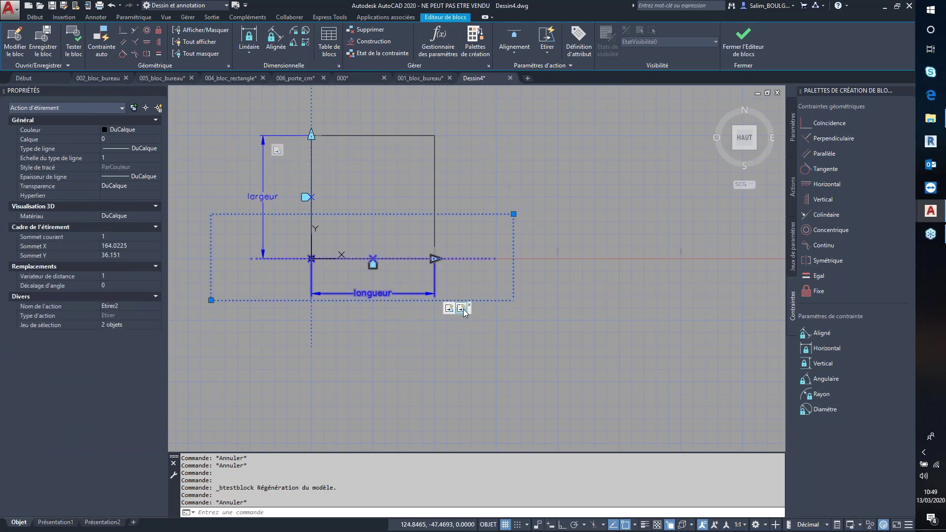
click(129, 277)
text(0.5)
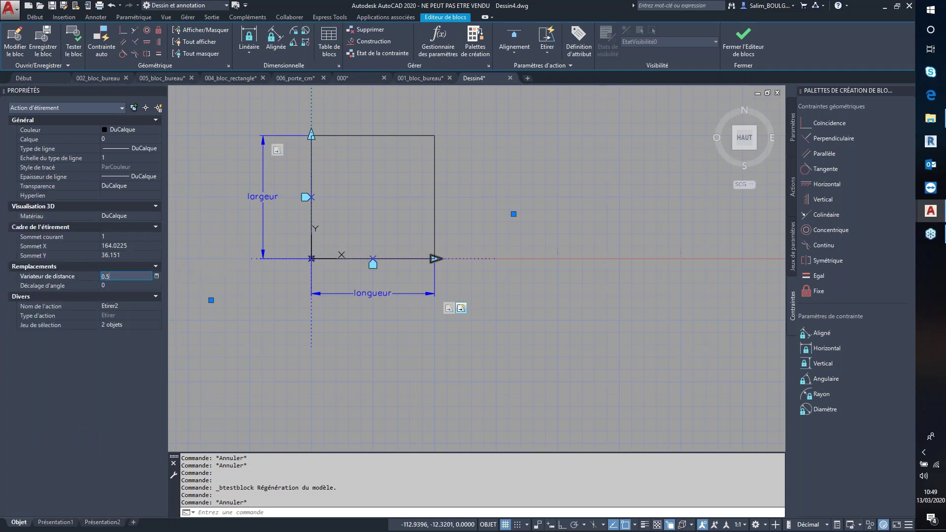
click(131, 280)
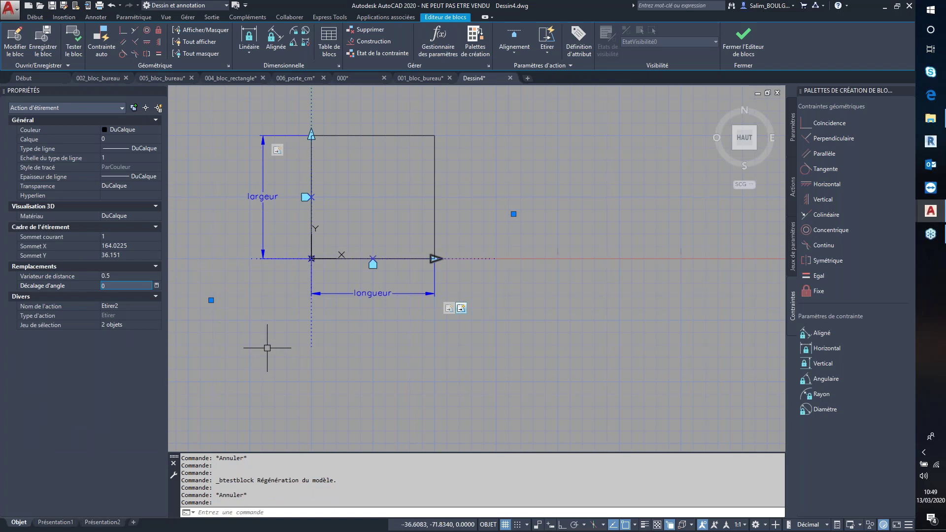
key(Escape)
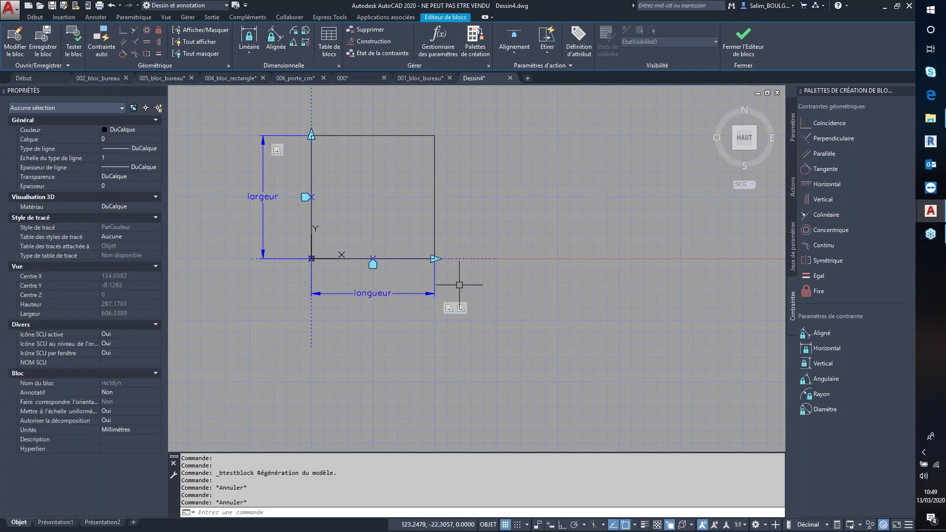
click(74, 49)
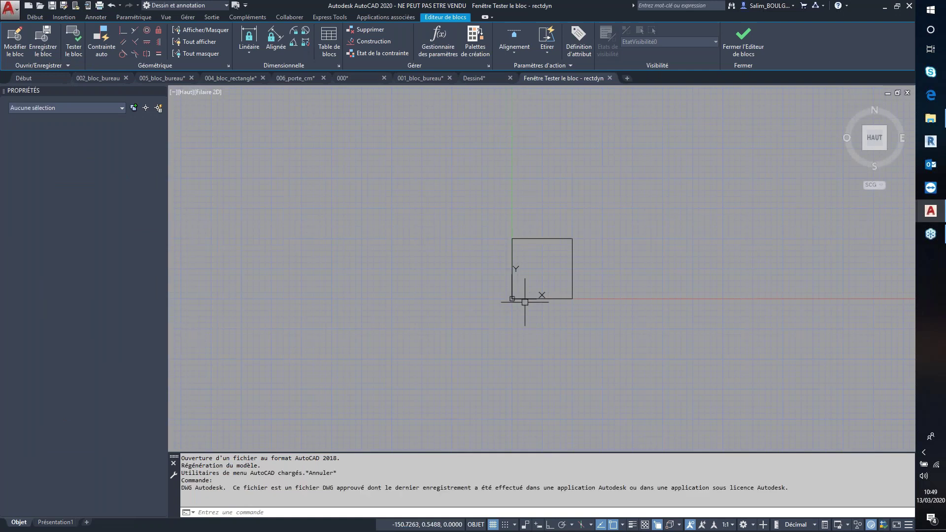
click(441, 274)
click(440, 291)
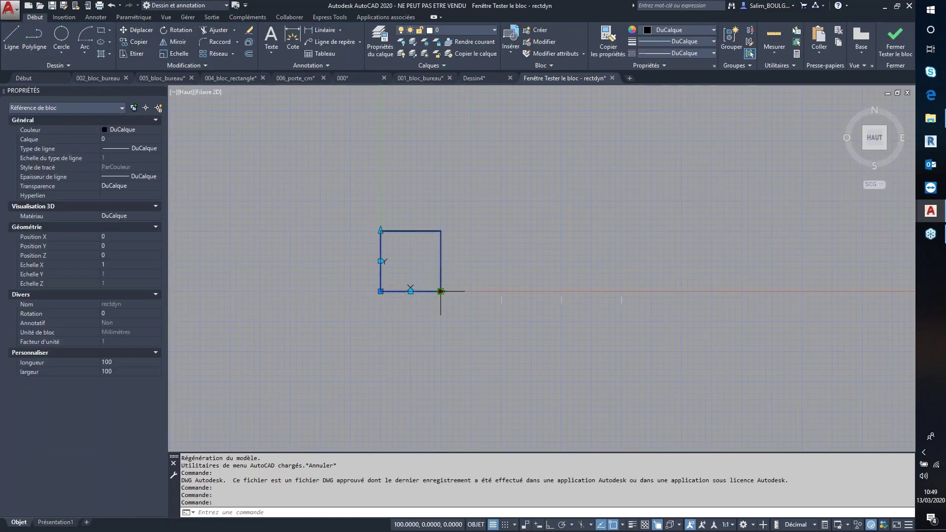
click(622, 292)
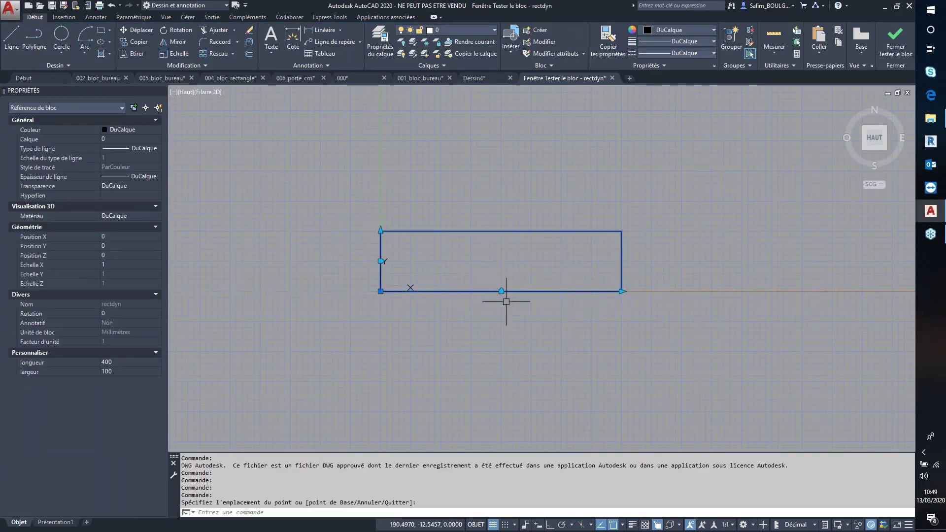
click(621, 291)
click(499, 294)
click(563, 291)
click(502, 298)
click(501, 291)
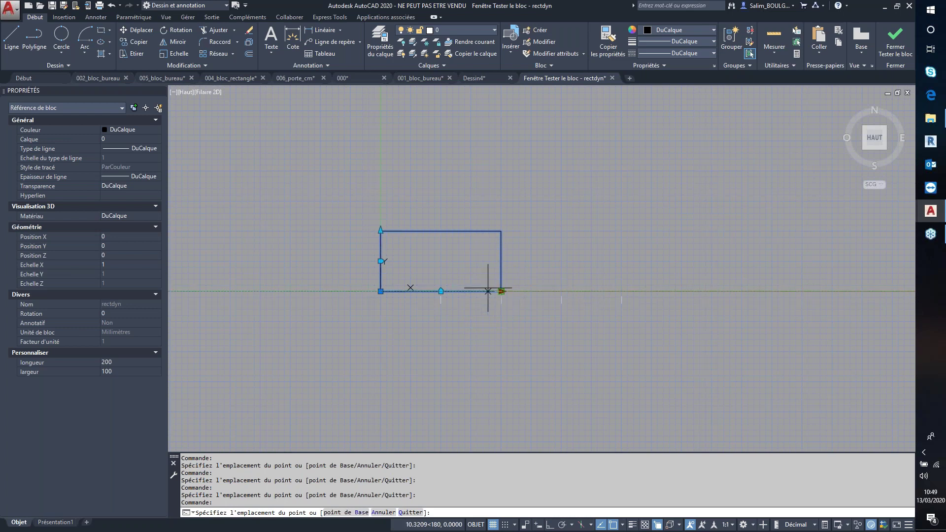
click(440, 291)
click(441, 292)
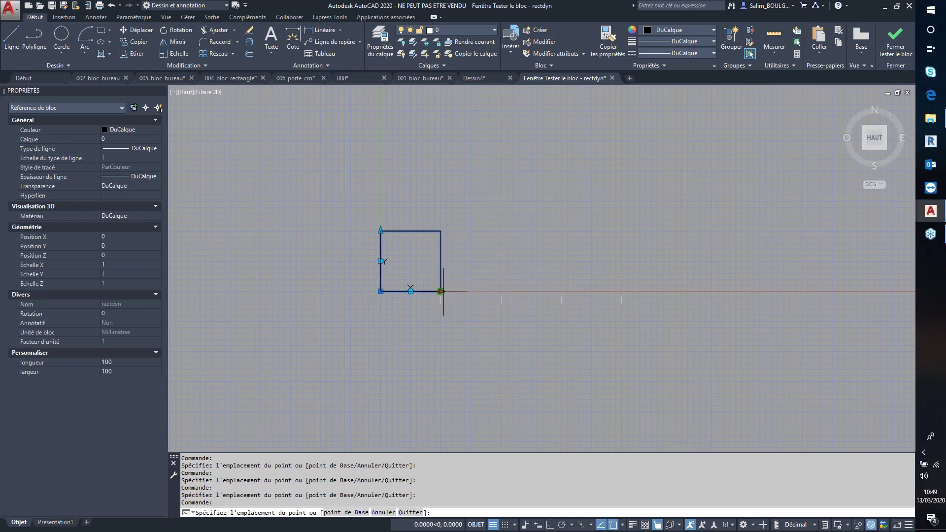
click(498, 296)
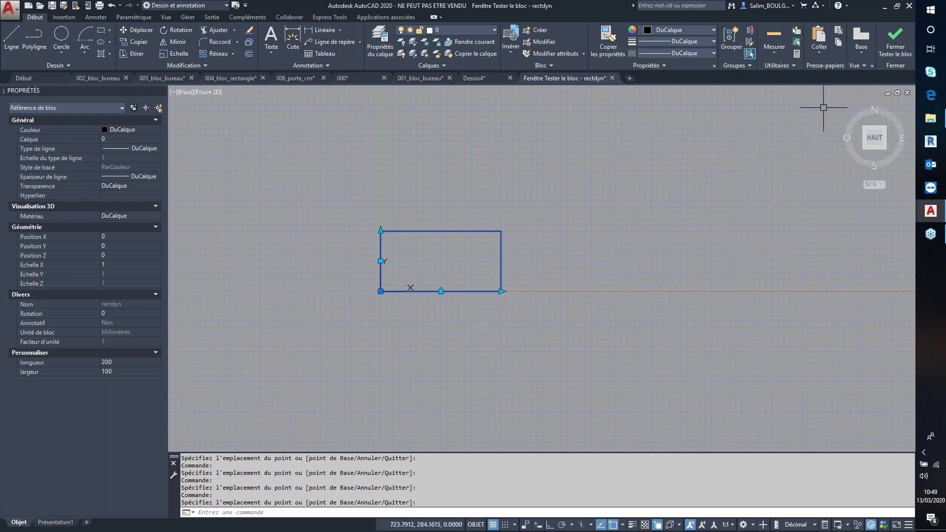
click(895, 47)
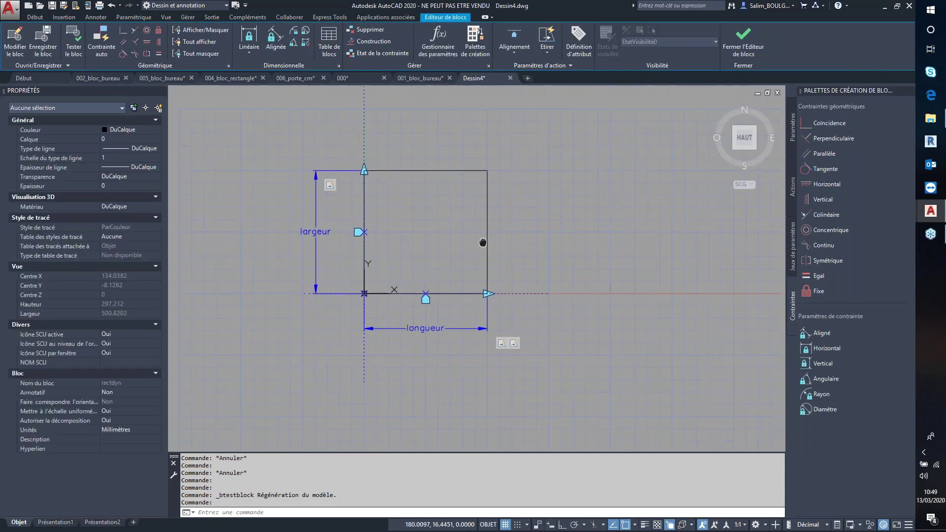
Create a stretch action on largeur, framing the left edge and selecting the line and parameter
middle_drag(483, 242, 532, 262)
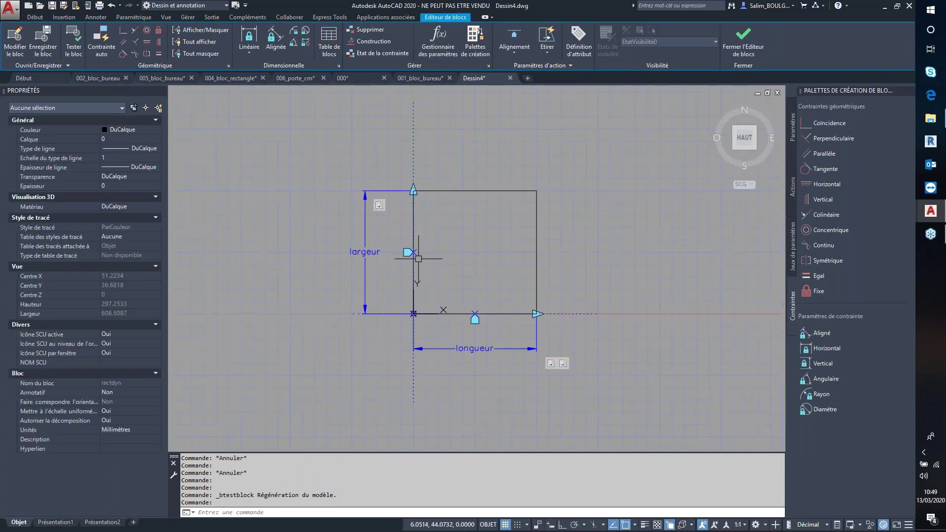
click(545, 37)
click(365, 252)
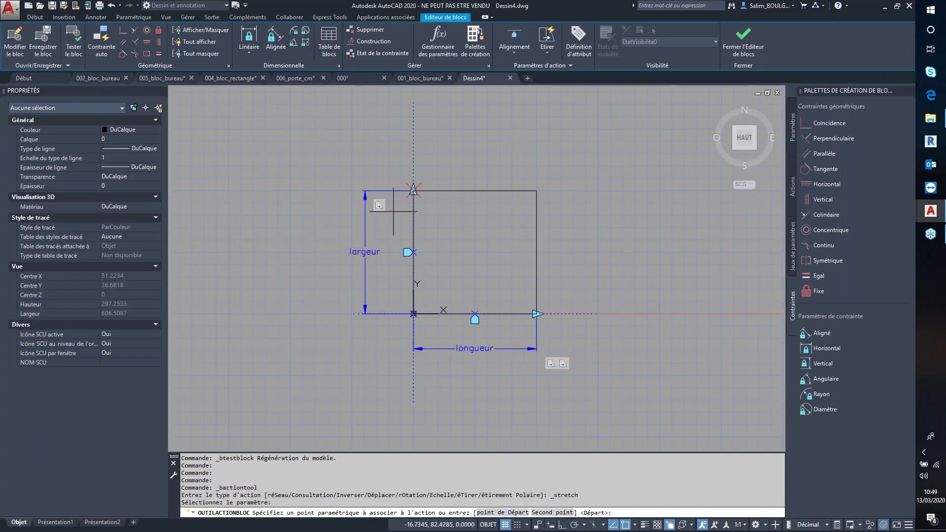
click(413, 190)
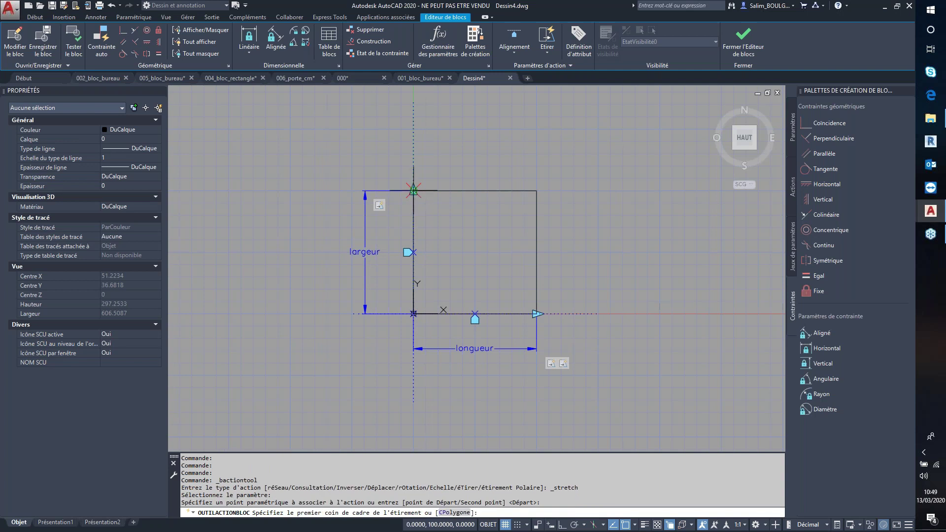
click(439, 94)
click(373, 409)
click(413, 148)
click(406, 252)
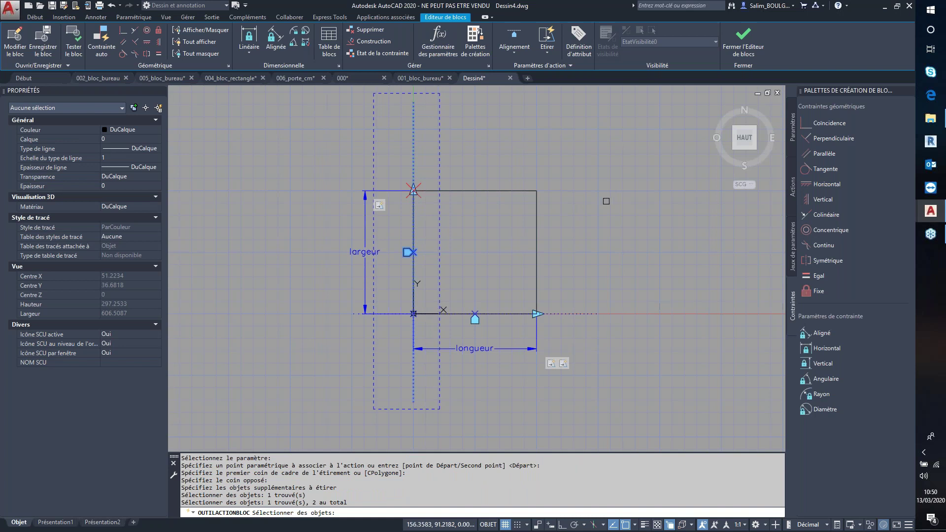
key(Return)
Set the new Etirer3 action's distance multiplier to 0.5
click(394, 208)
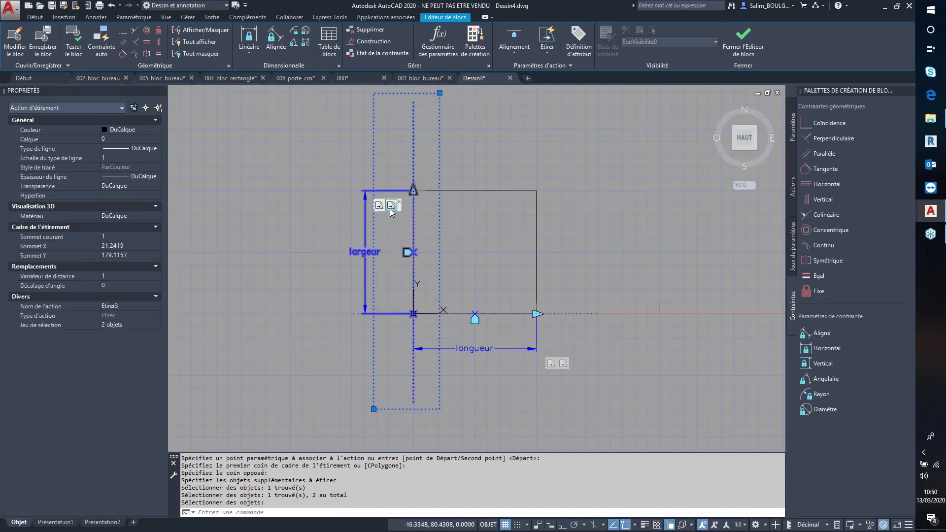
click(126, 276)
text(0.5)
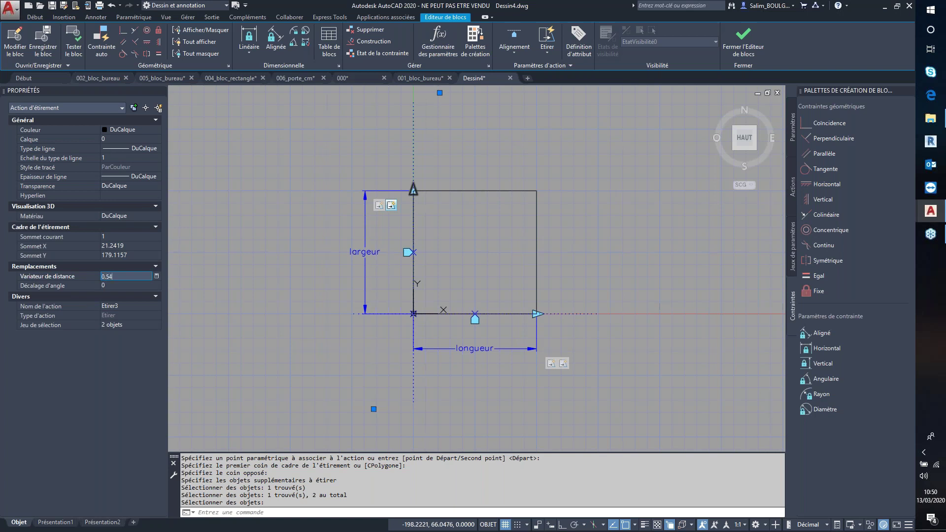
key(Tab)
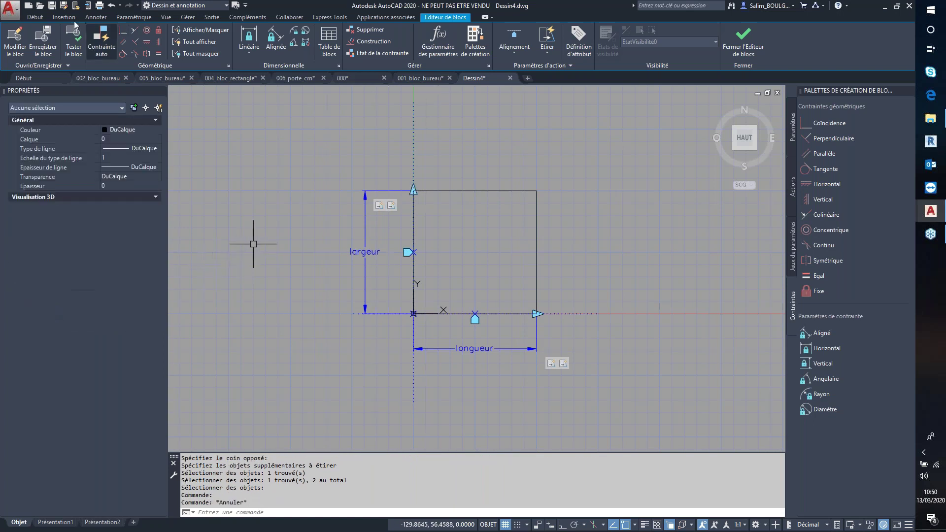
click(73, 47)
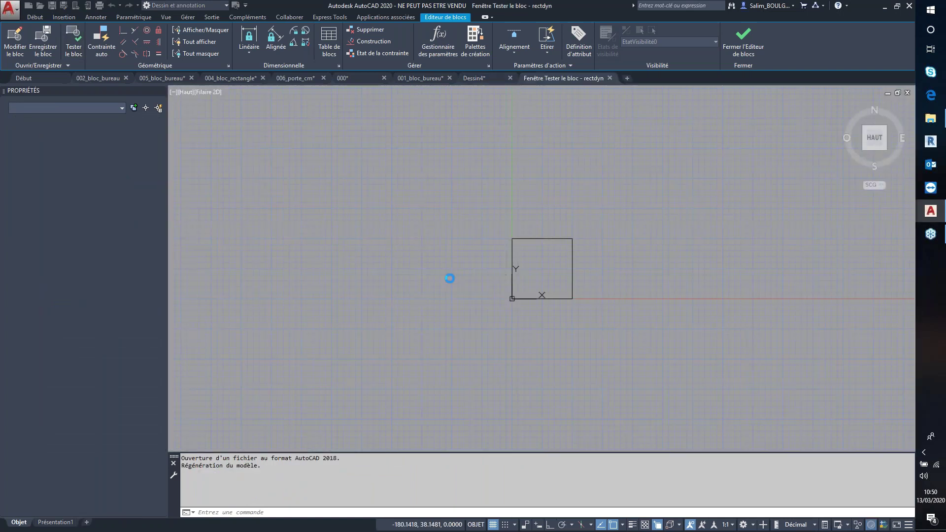
click(420, 262)
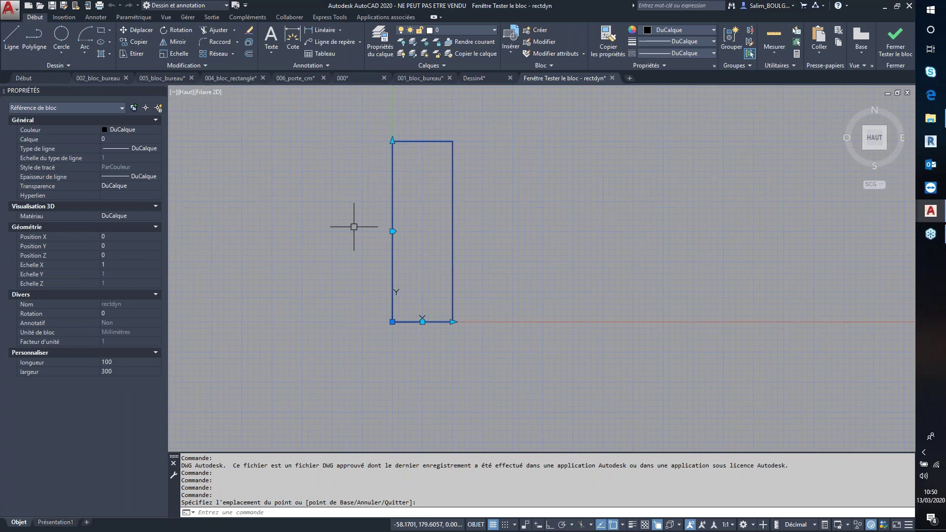
click(453, 321)
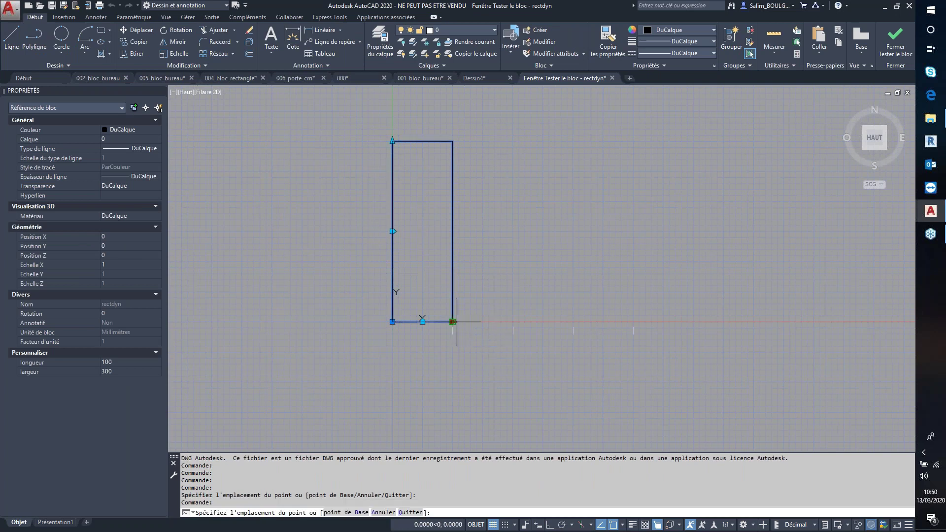
click(607, 326)
scroll(473, 205, down, 2)
middle_drag(473, 205, 472, 272)
click(422, 229)
click(422, 192)
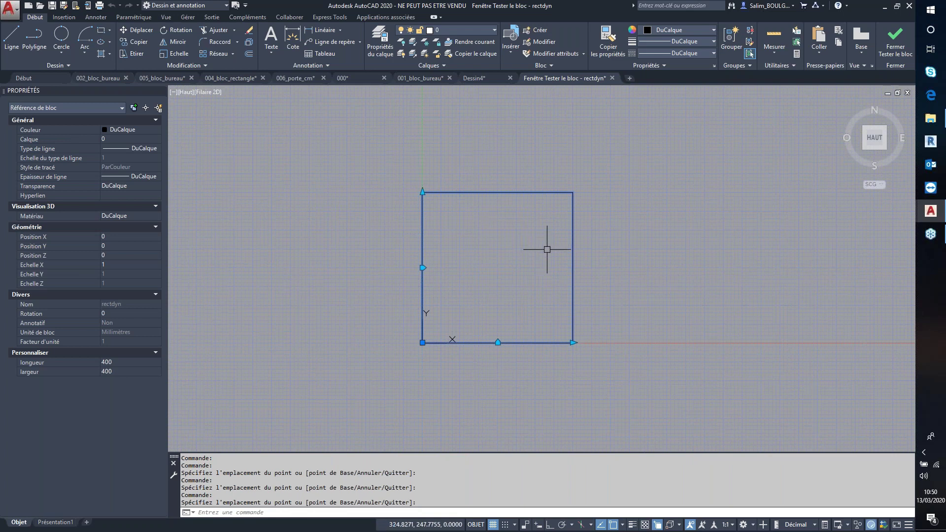
key(Escape)
key(Escape)
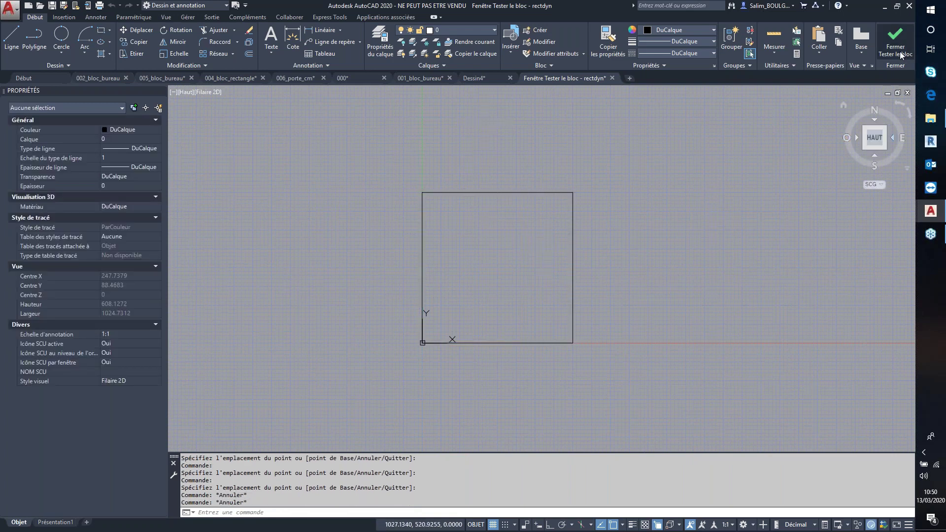
click(899, 56)
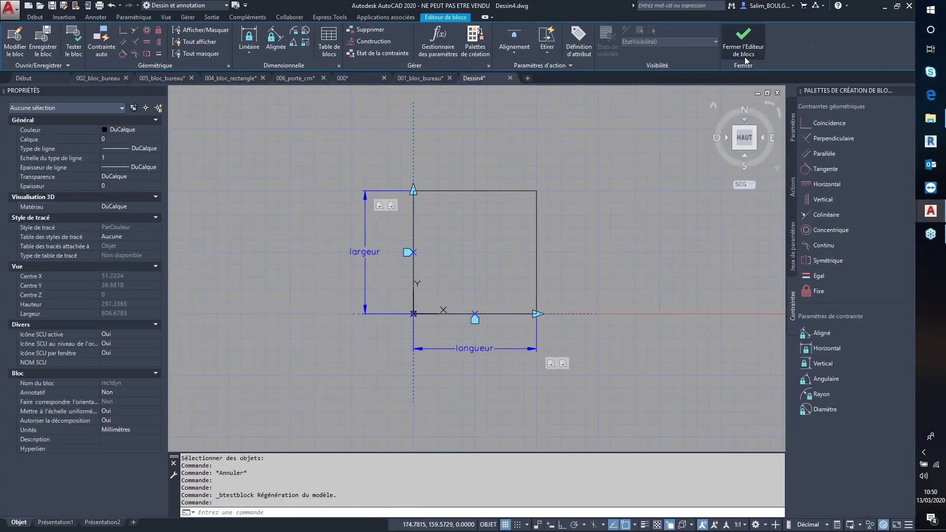
click(737, 56)
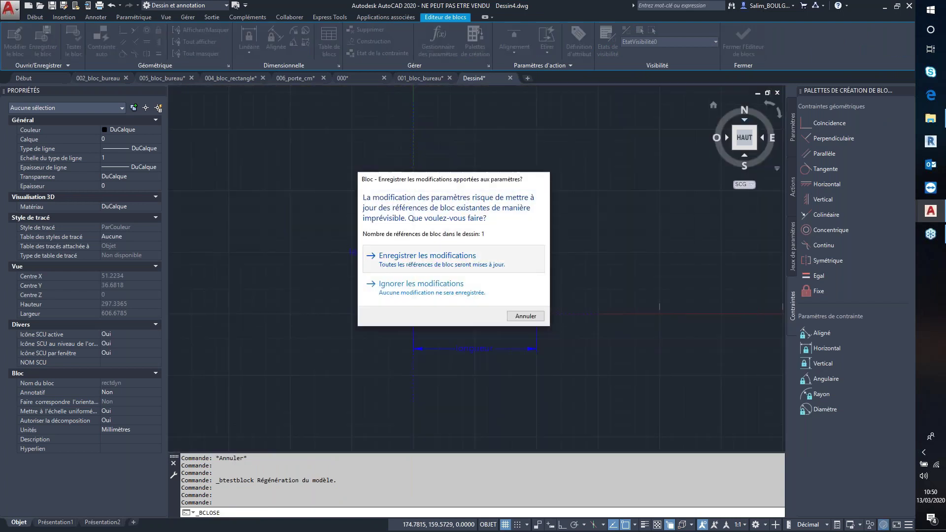
click(409, 280)
click(440, 293)
click(440, 319)
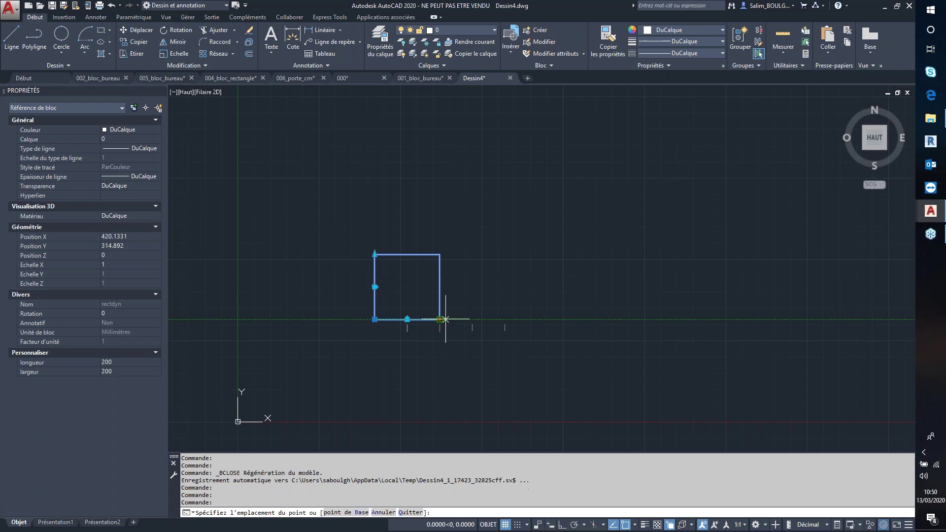
click(554, 317)
click(374, 254)
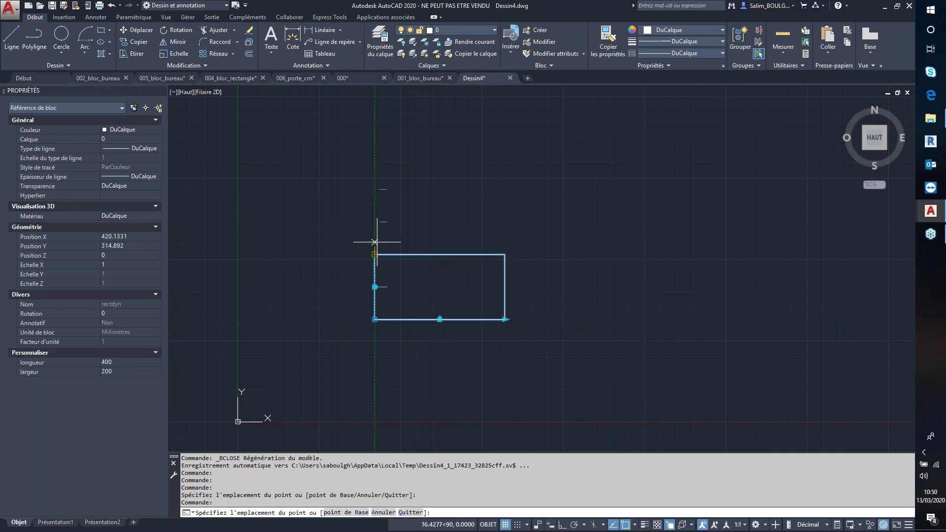
click(375, 183)
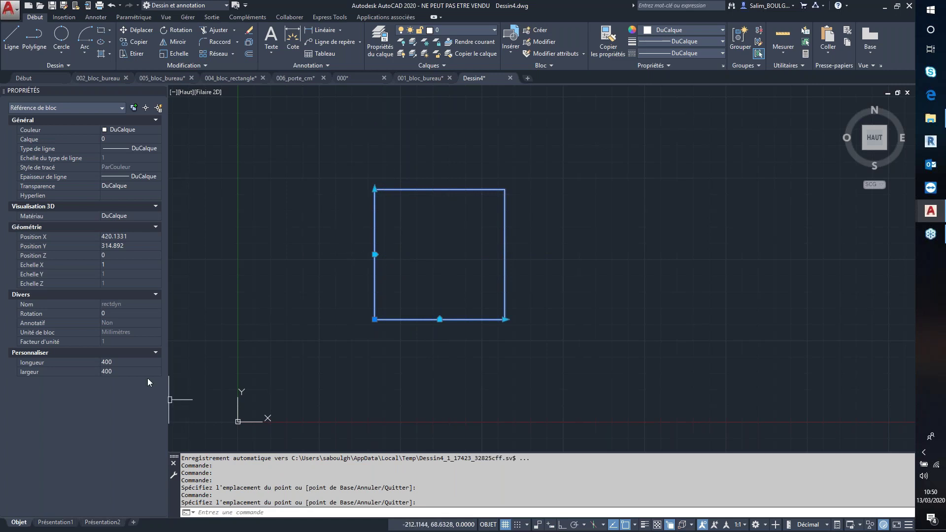
click(143, 365)
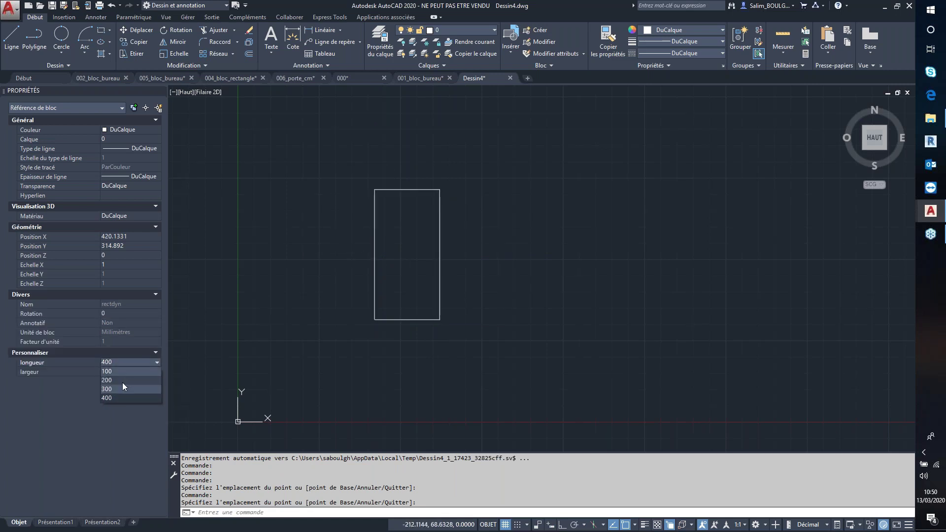
click(125, 376)
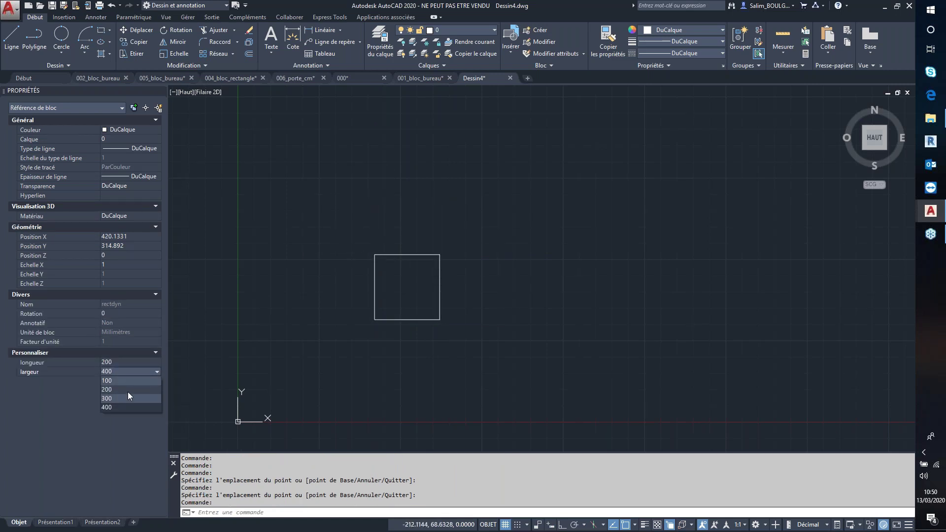
click(127, 389)
key(Escape)
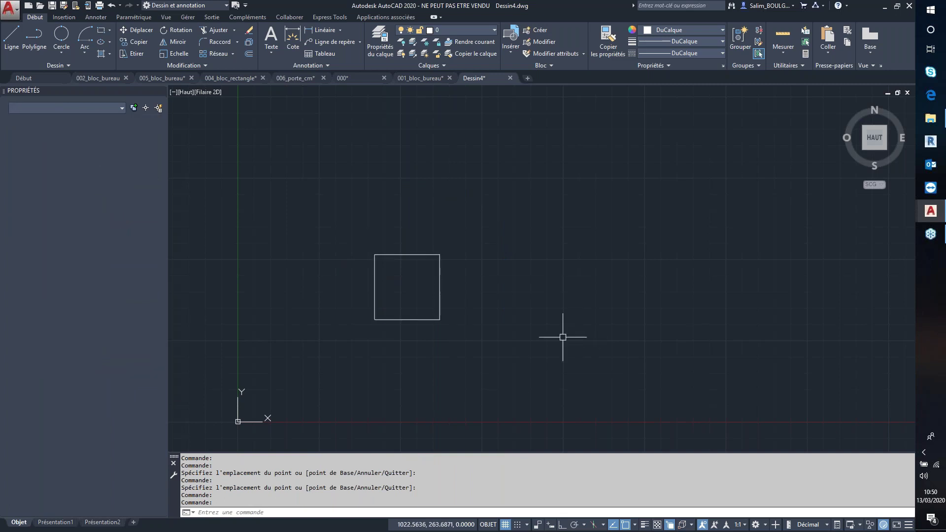
key(Escape)
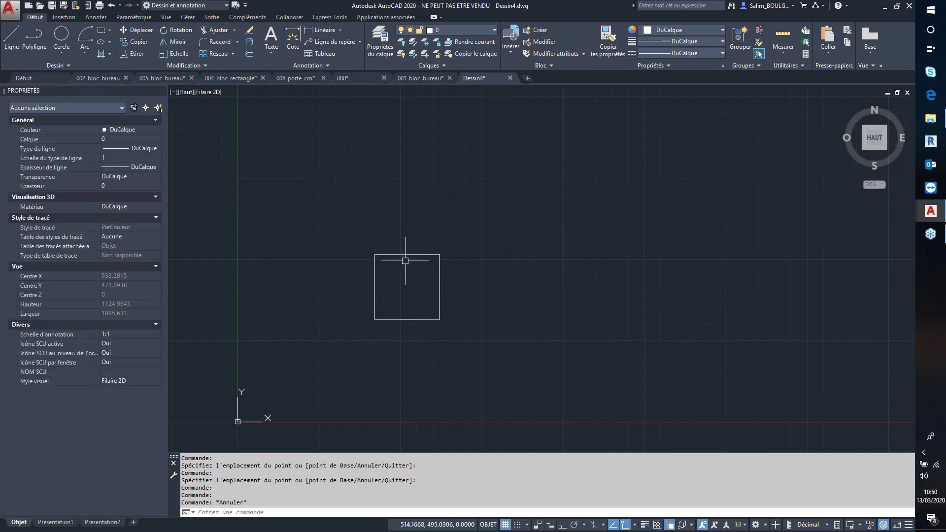
Open the rectdyn block definition in the block editor
double_click(405, 255)
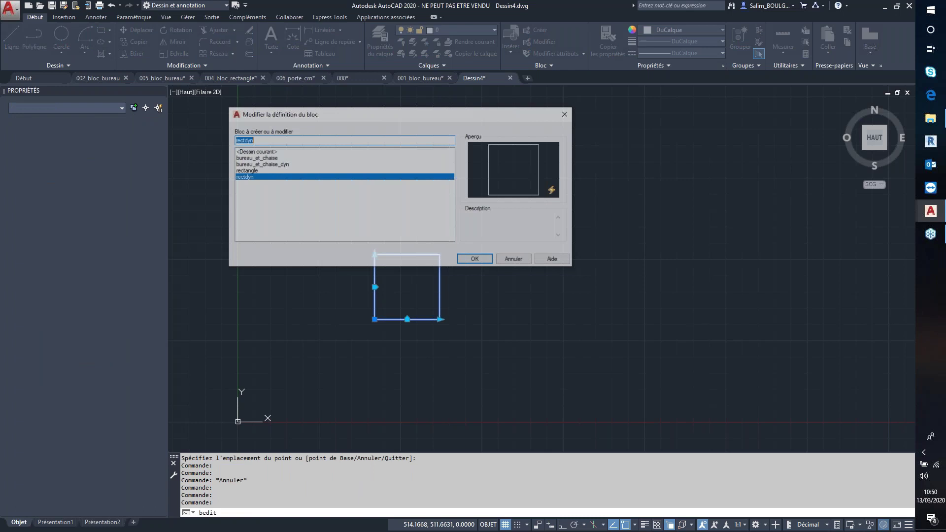
click(475, 260)
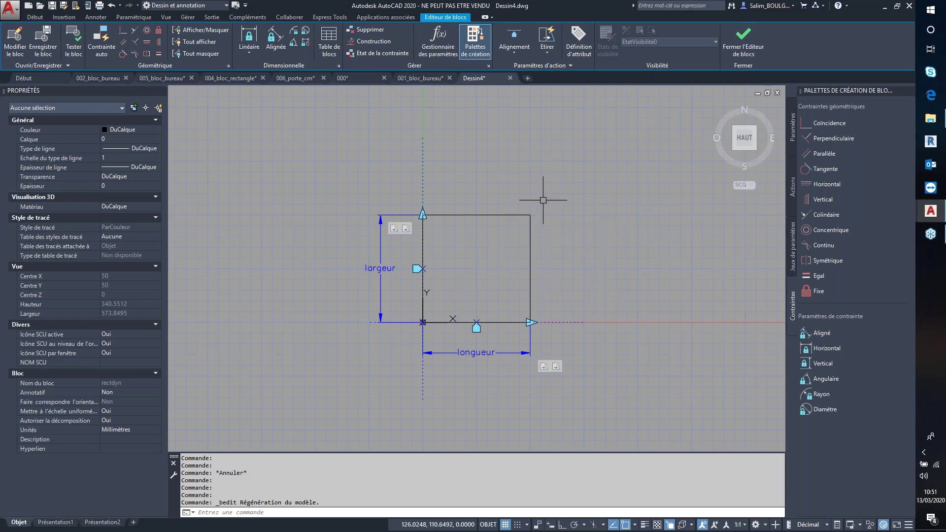
scroll(591, 242, down, 2)
middle_drag(597, 242, 542, 221)
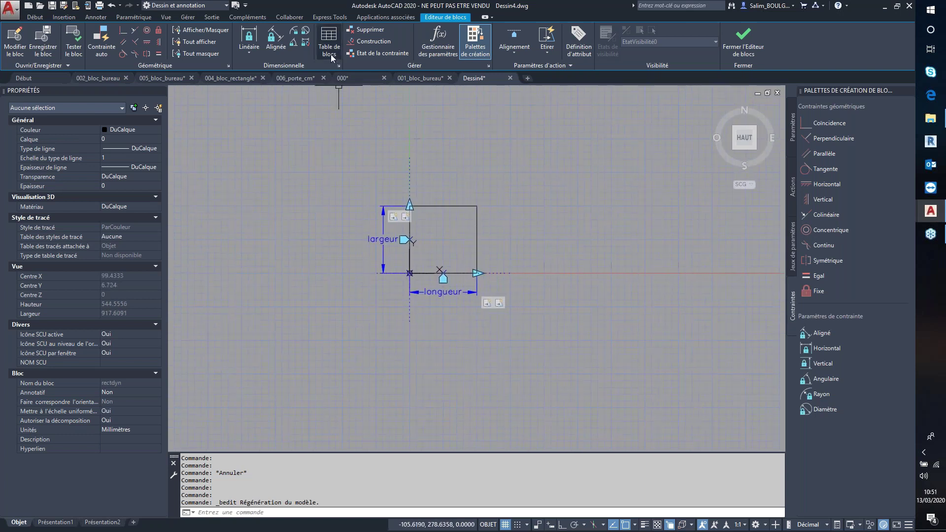
Place a lookup parameter, Consultation1, inside the square and give it one grip
click(512, 58)
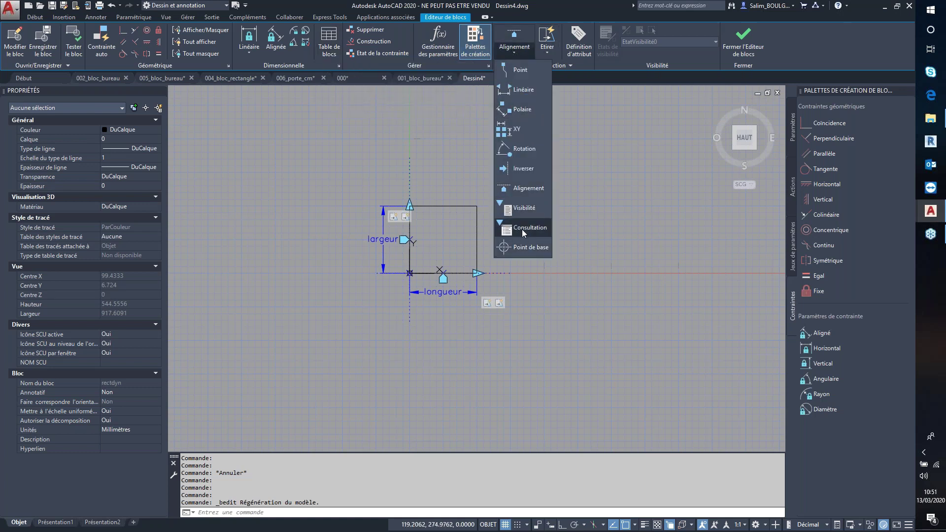
mouse_move(528, 227)
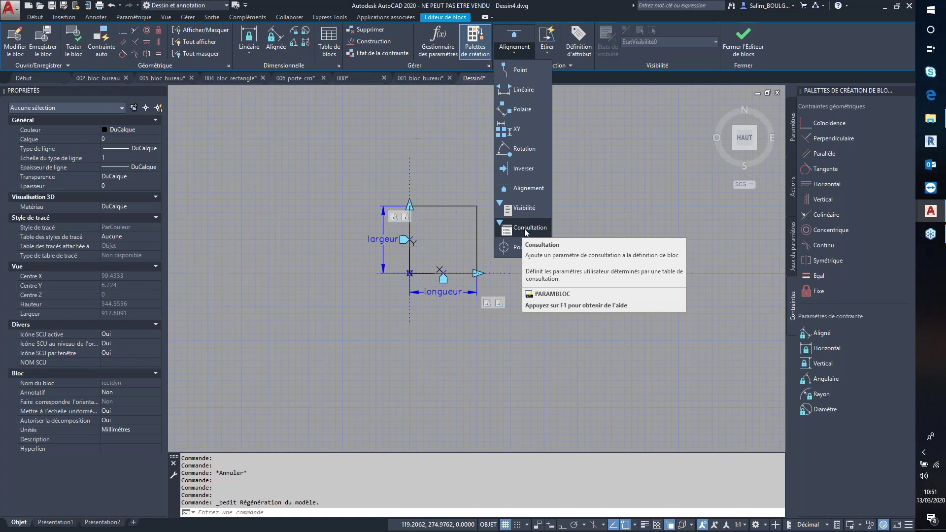
click(524, 228)
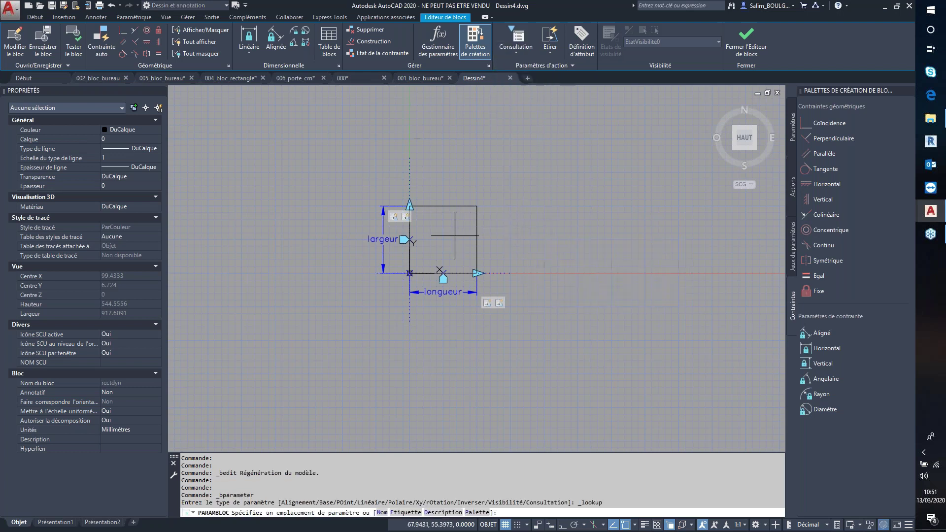
scroll(440, 245, up, 2)
scroll(440, 245, up, 4)
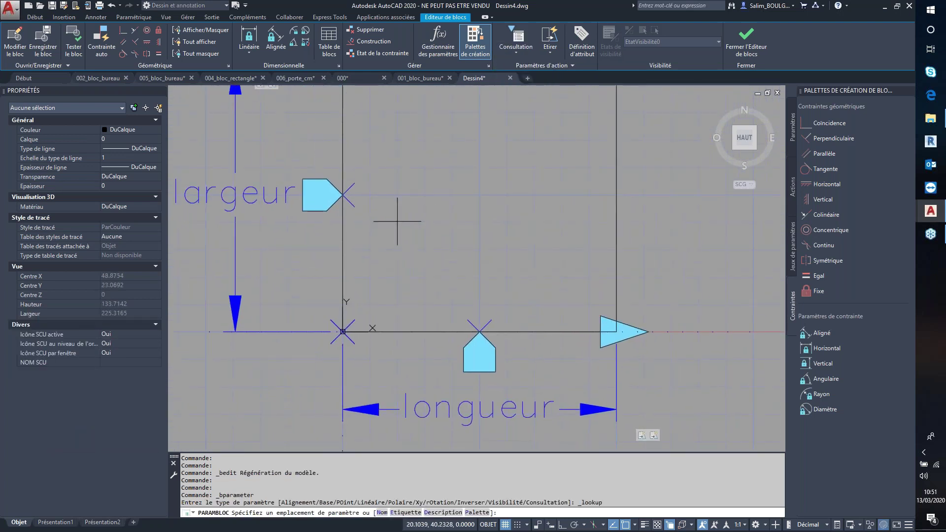
click(397, 221)
right_click(397, 222)
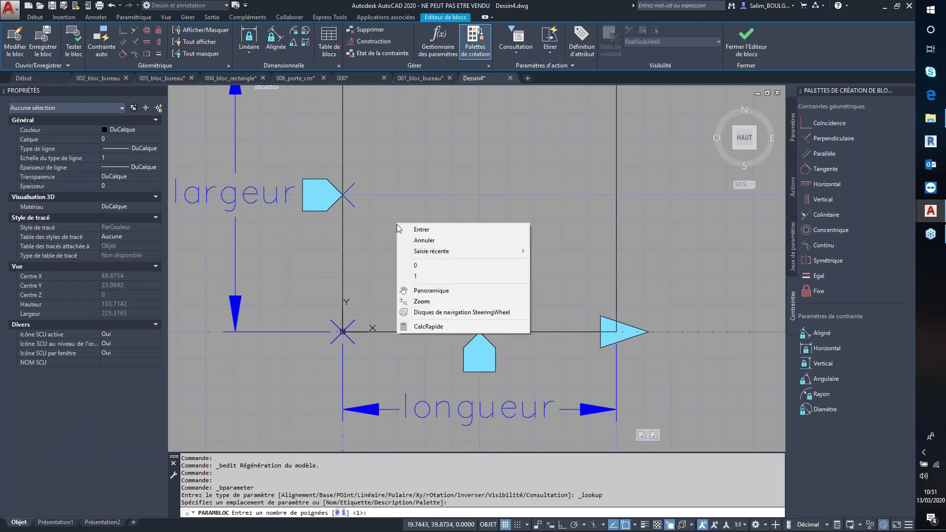
click(423, 276)
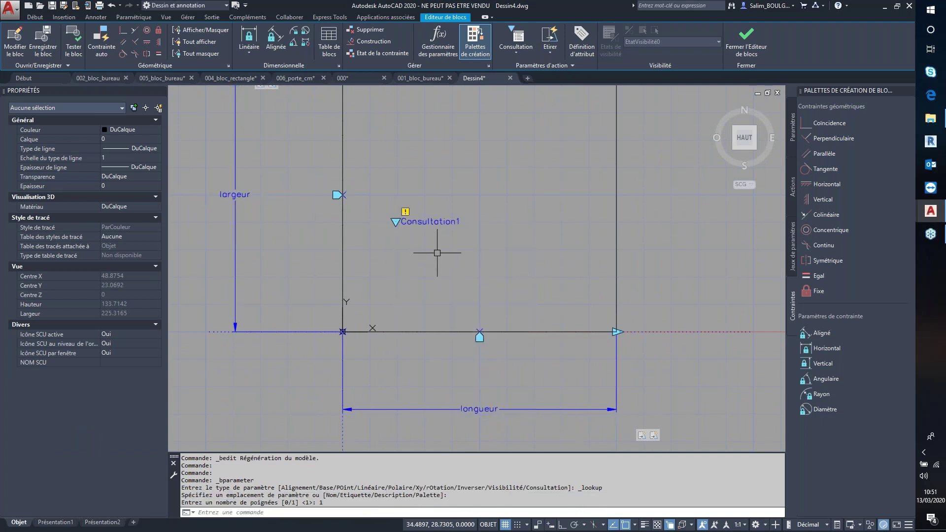
scroll(436, 250, down, 2)
scroll(435, 251, down, 2)
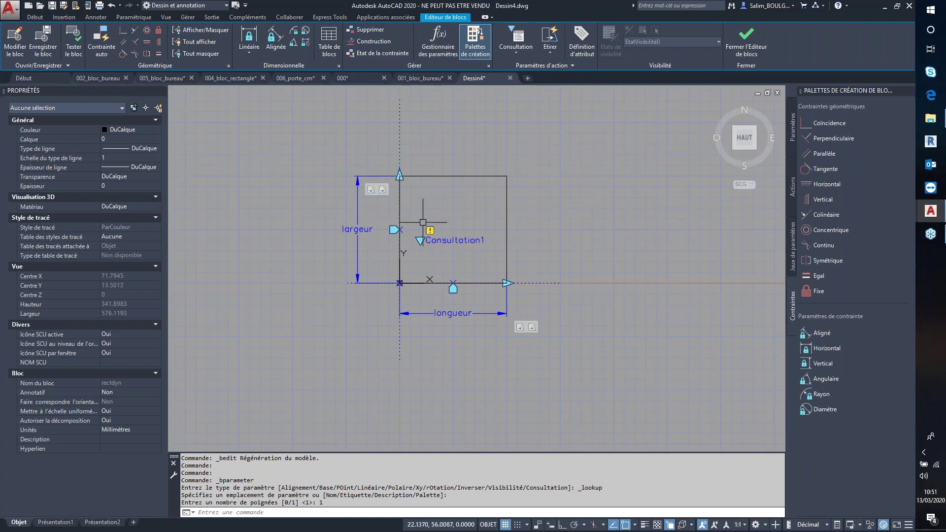
scroll(429, 231, up, 2)
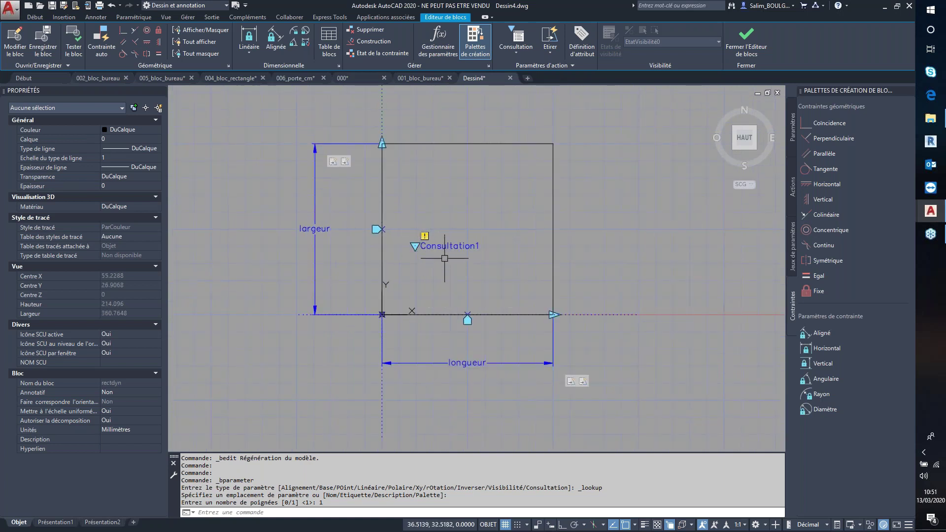
Add a lookup action on Consultation1 and bring longueur and largeur into its lookup table
click(549, 54)
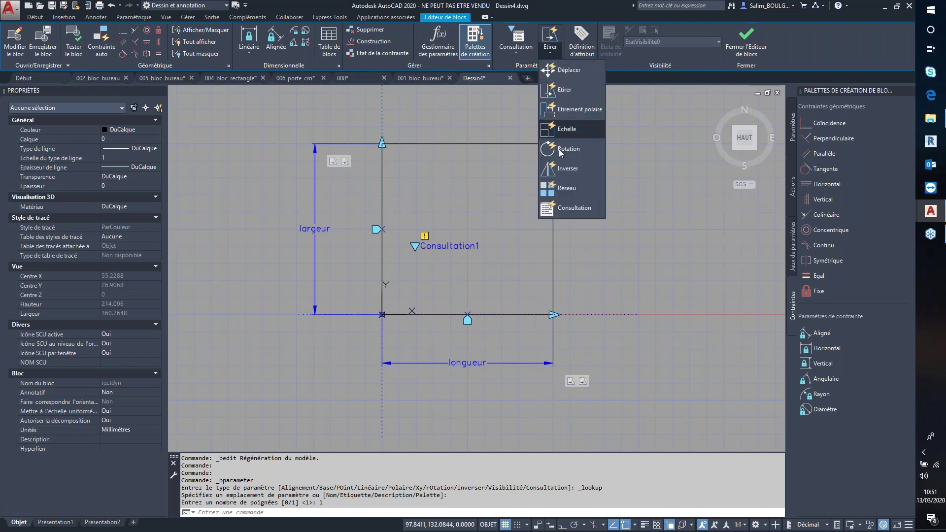
click(569, 208)
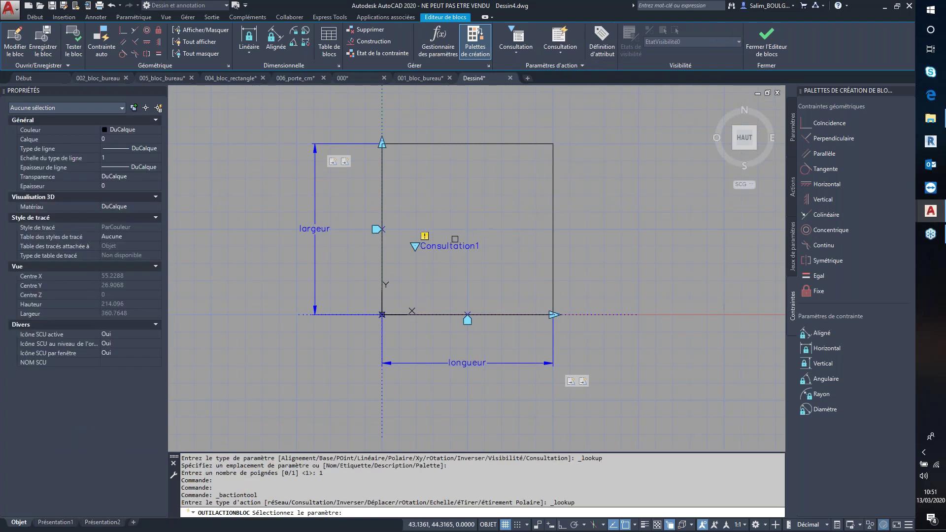
click(439, 245)
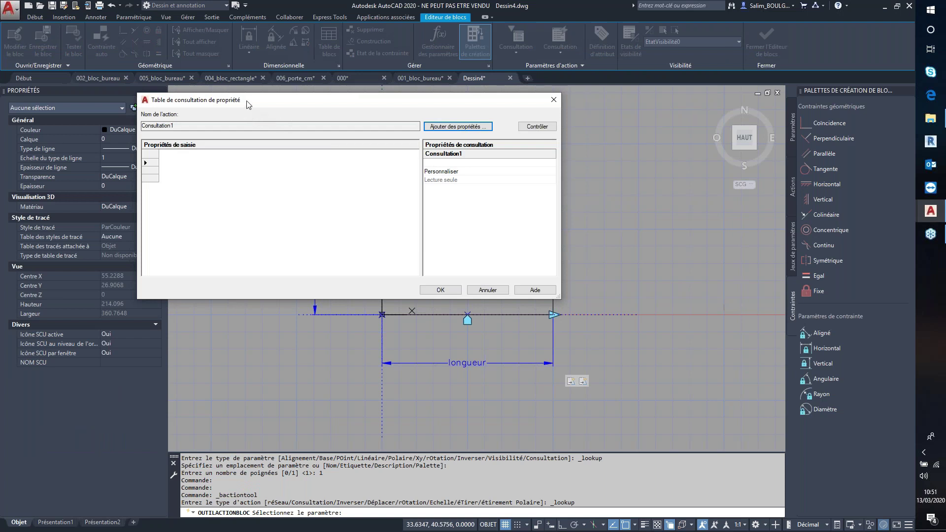
drag(248, 105, 324, 108)
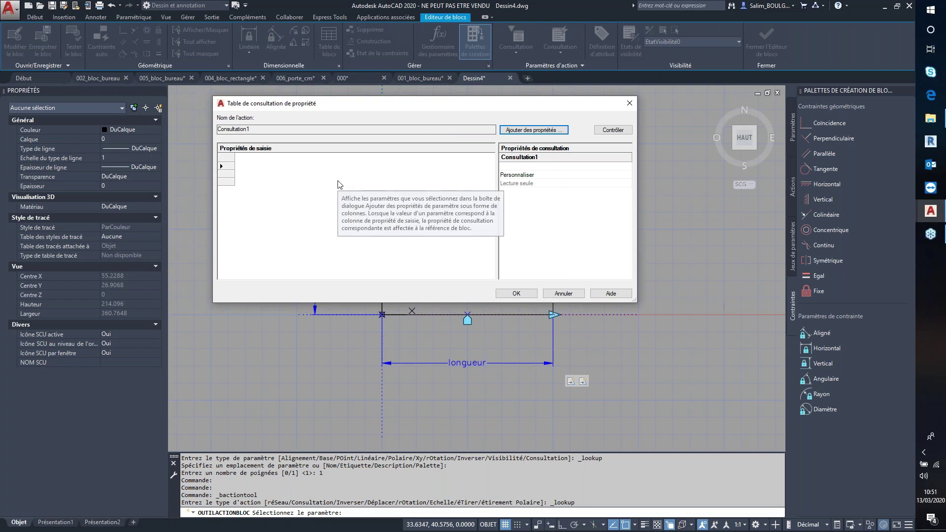
click(538, 131)
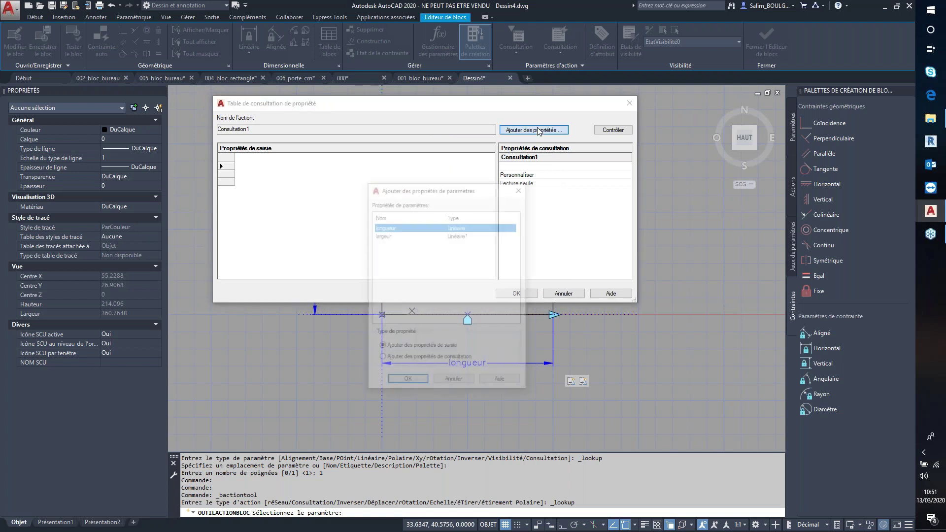
shift+click(387, 236)
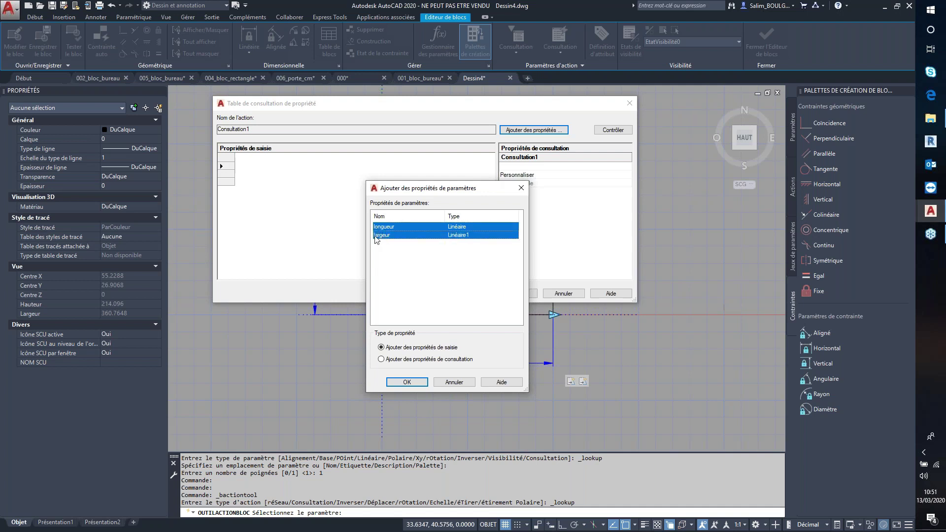
click(407, 383)
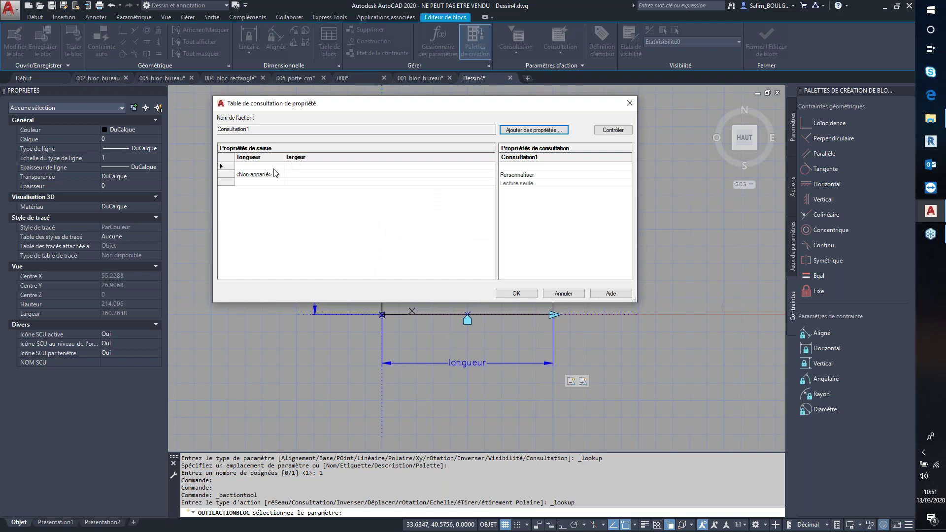
Enter carre100, carre200, carre300 and carre400 as the four lookup values
click(516, 167)
text(carre100)
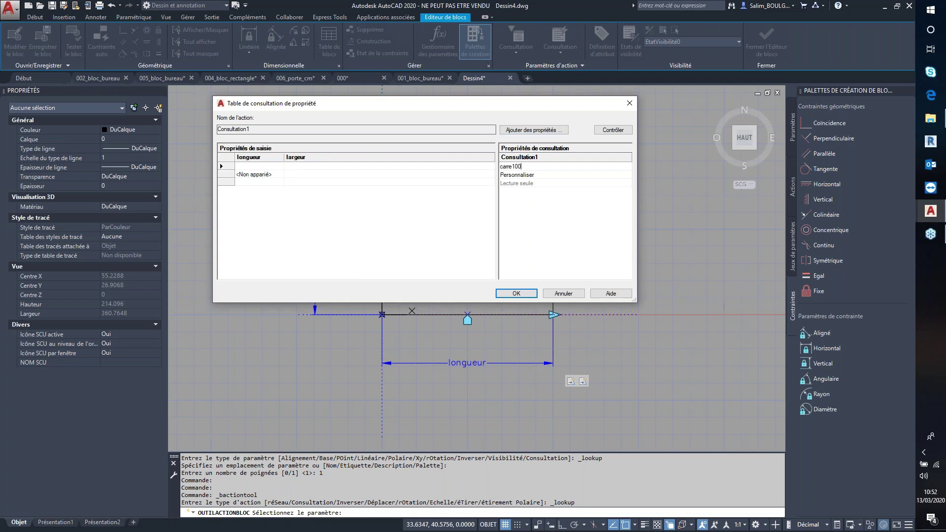
key(Return)
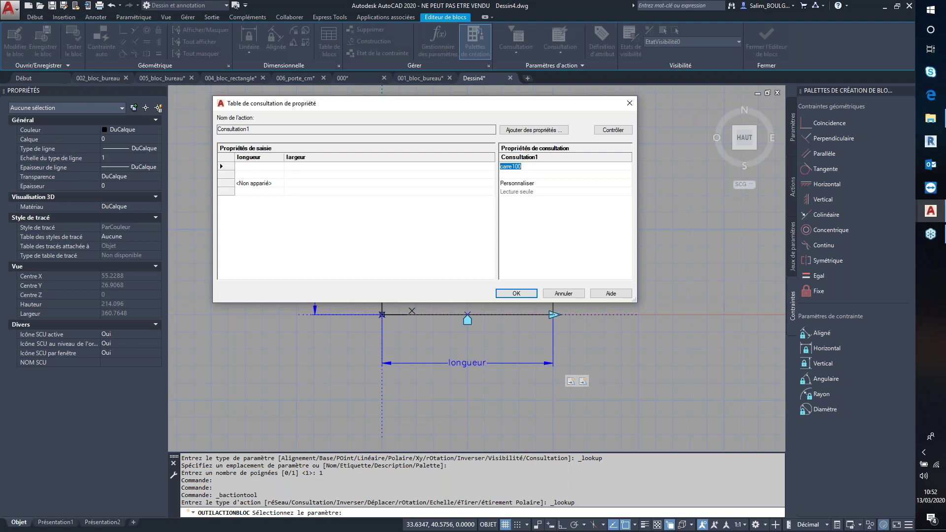
text(carre200)
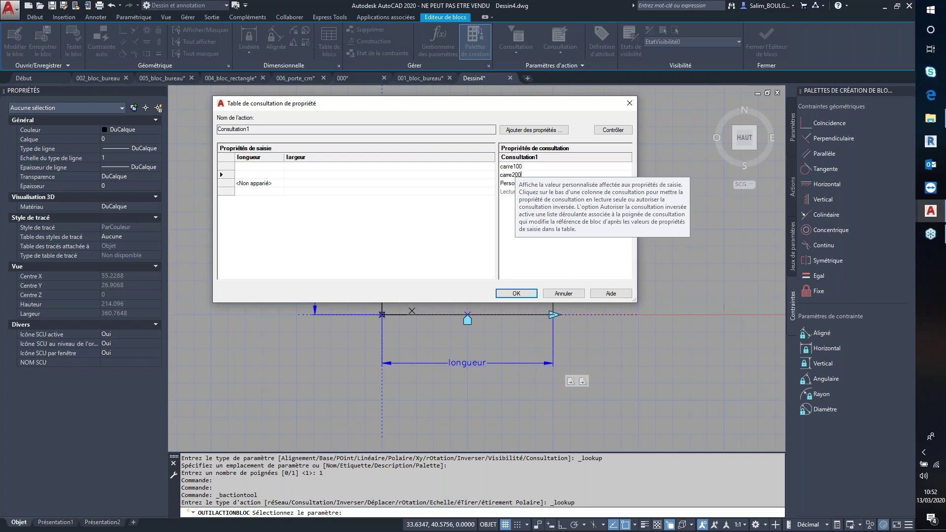
key(Return)
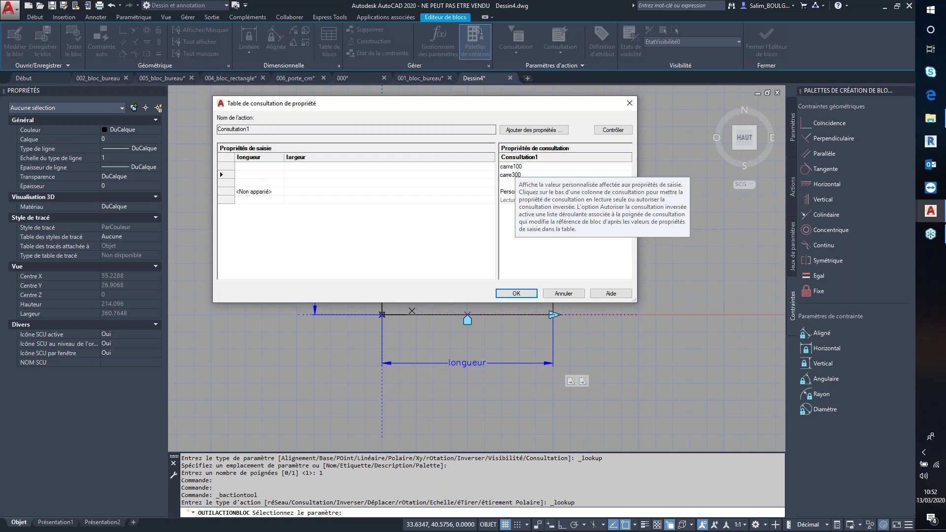
click(513, 176)
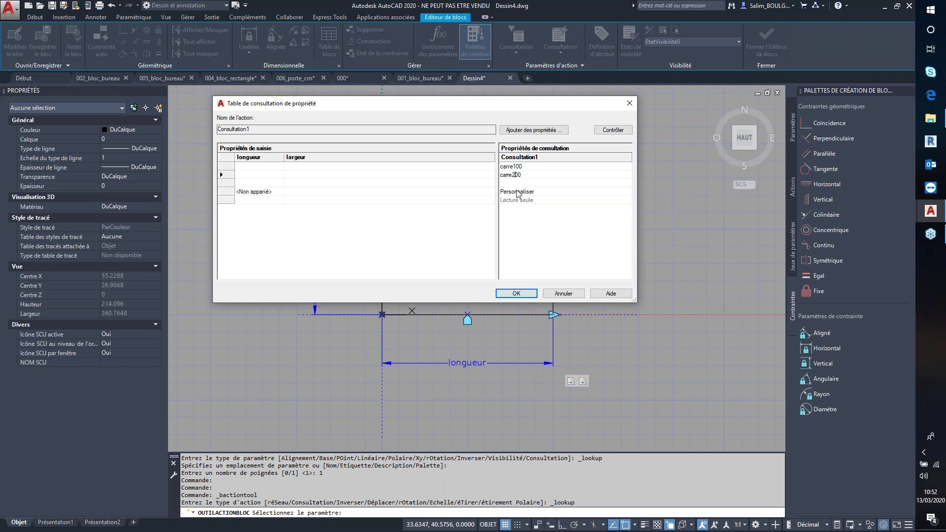
click(511, 186)
text(00)
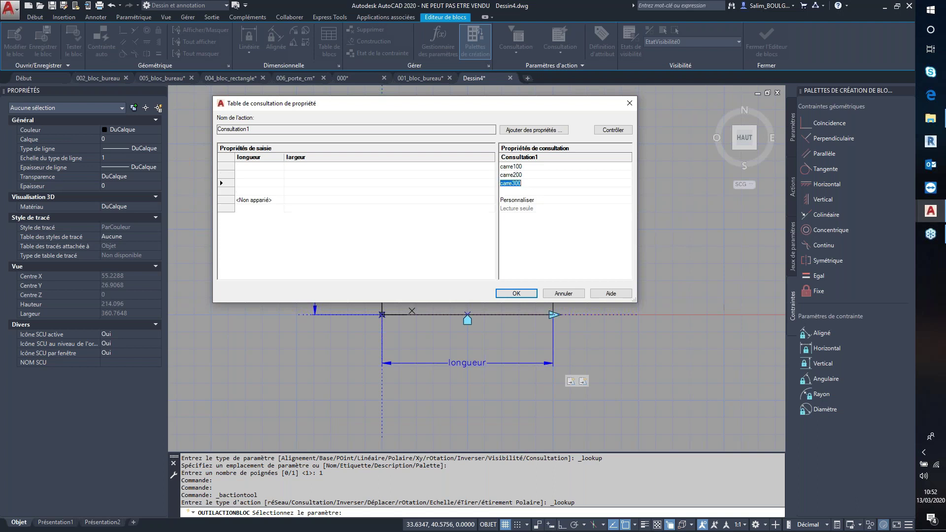
click(513, 192)
text(carre400)
click(263, 168)
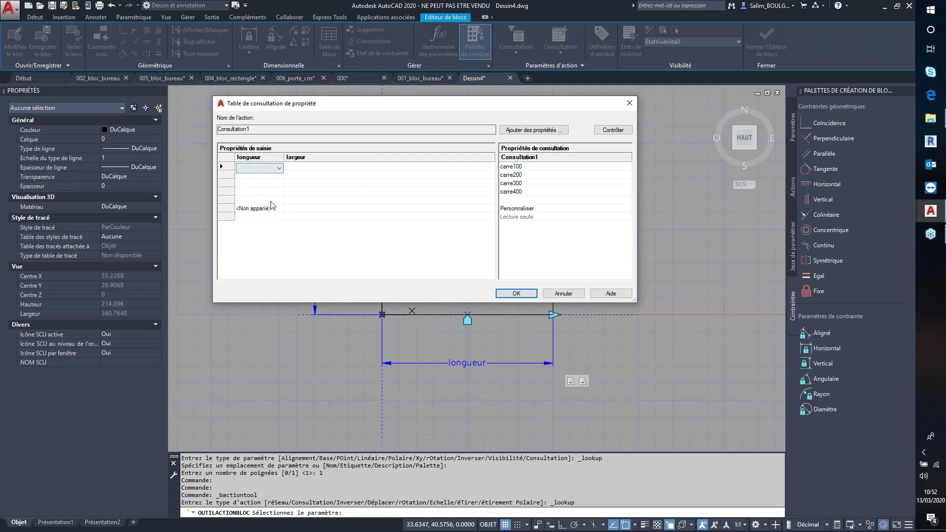
Set largeur to 100–400 across the four rows and row four's longueur to 400
click(273, 193)
click(266, 222)
click(307, 193)
click(343, 194)
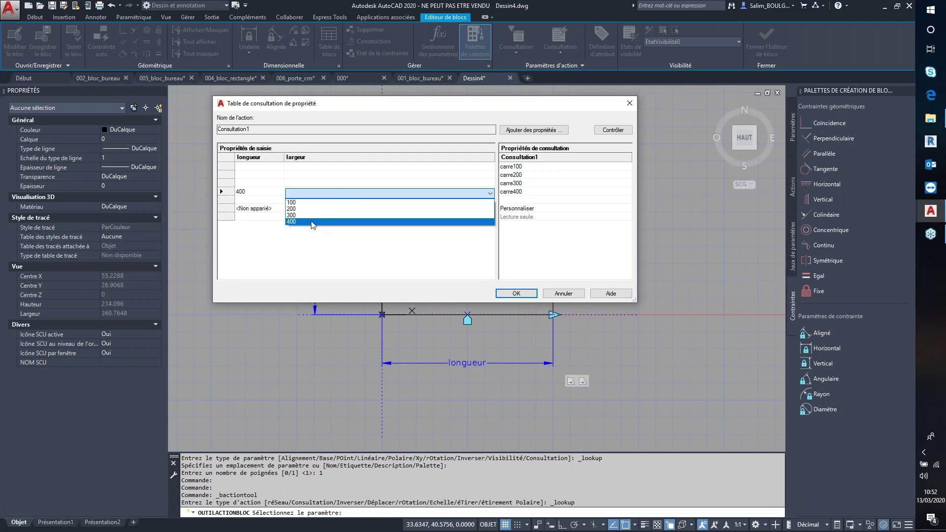
click(319, 221)
click(301, 184)
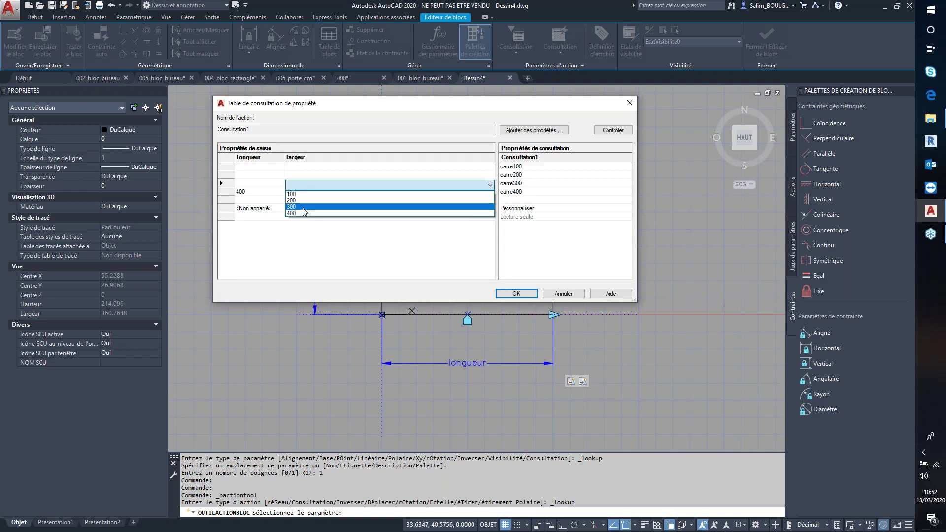
click(302, 213)
click(303, 176)
click(301, 191)
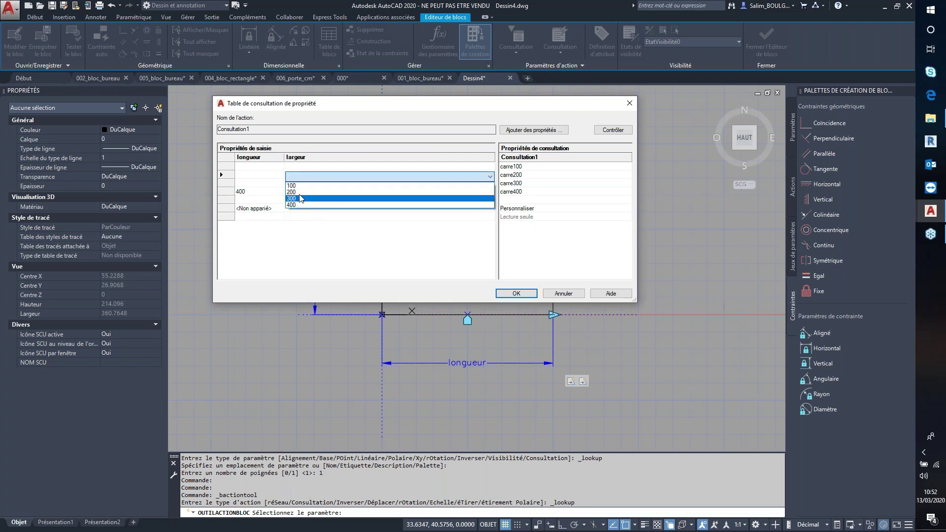
click(301, 168)
click(298, 179)
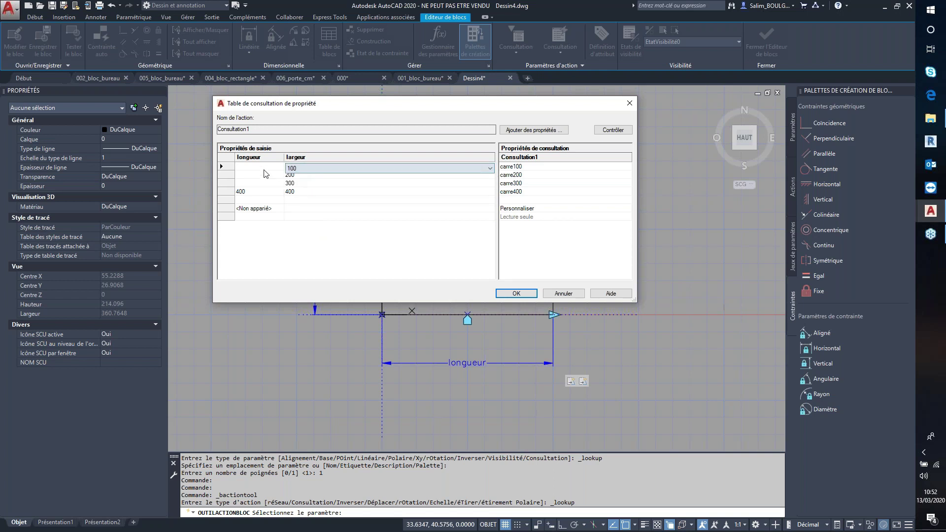
Set the remaining longueur values 300, 200, 100, allow reverse lookup and confirm the table
click(260, 183)
click(276, 184)
click(274, 206)
click(276, 176)
click(274, 193)
click(260, 167)
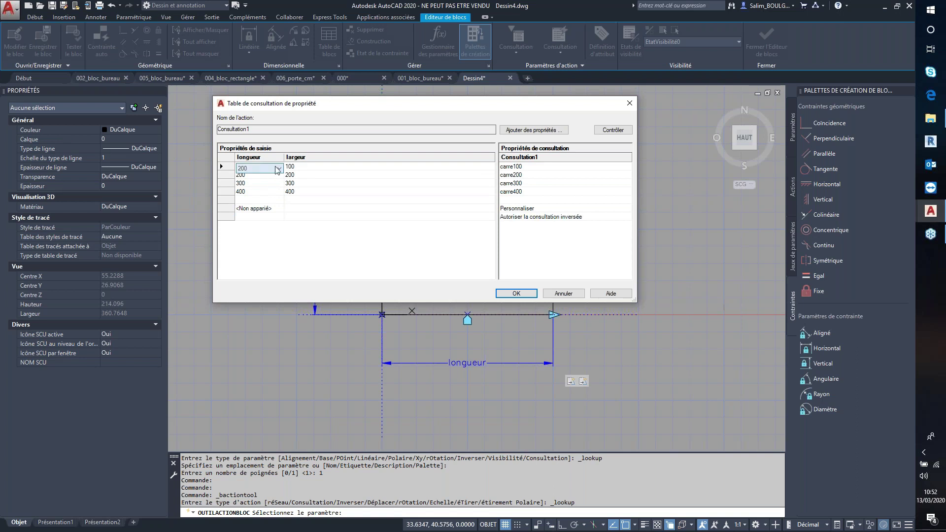
click(261, 175)
click(515, 294)
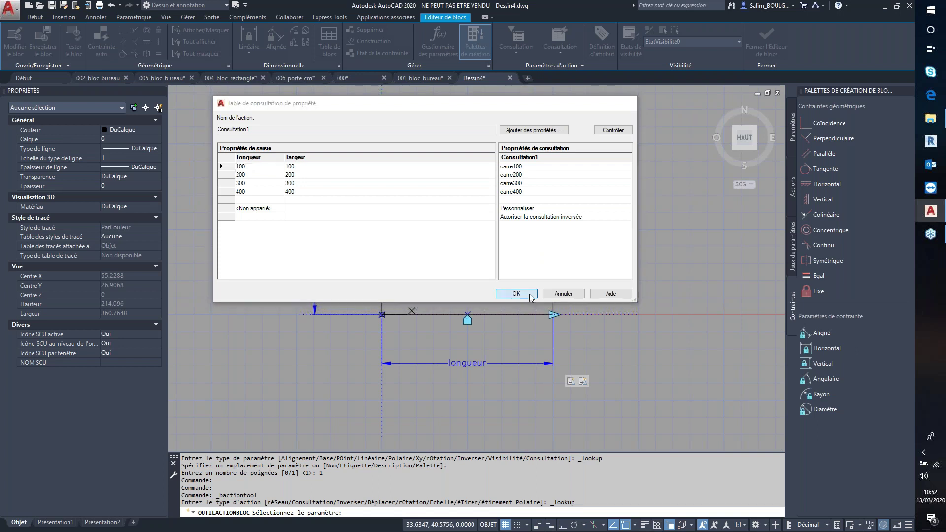
click(74, 45)
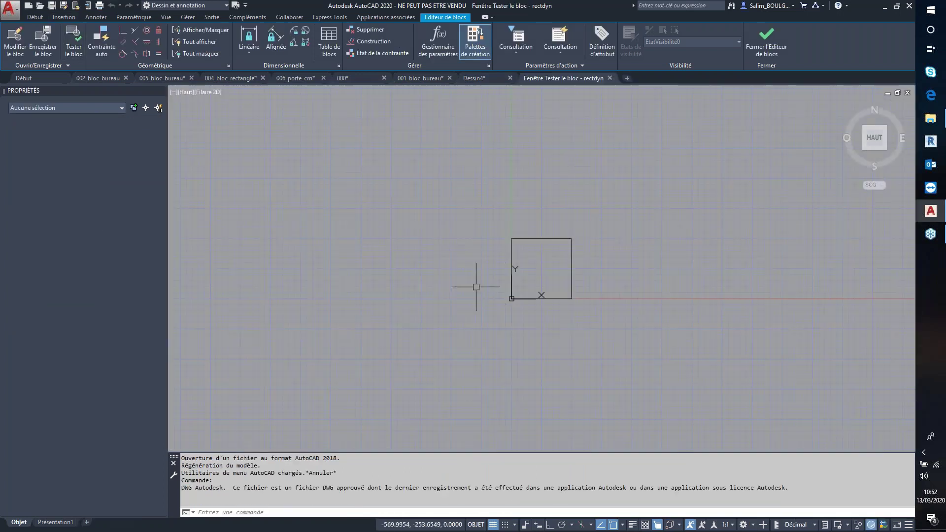
Select the test block and switch it to carre400 with the lookup grip
click(348, 245)
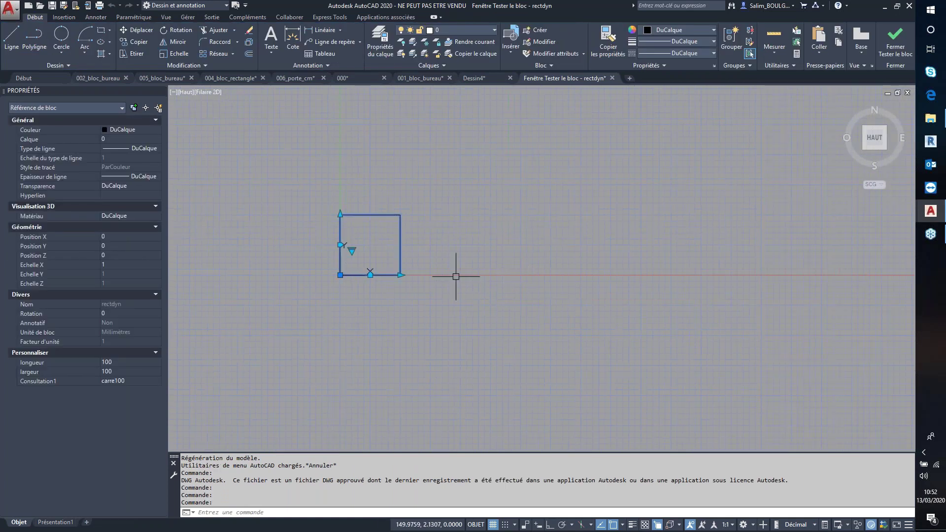
middle_drag(460, 278, 535, 266)
click(427, 240)
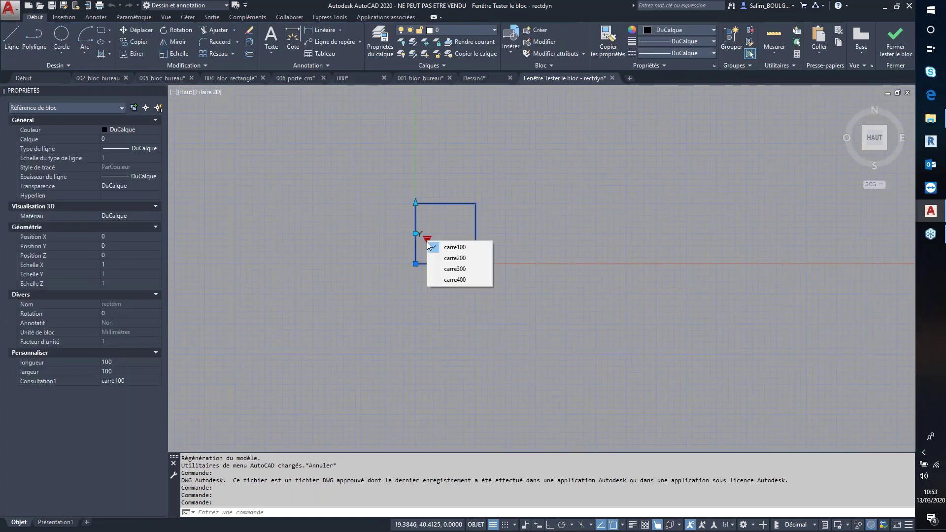
click(467, 280)
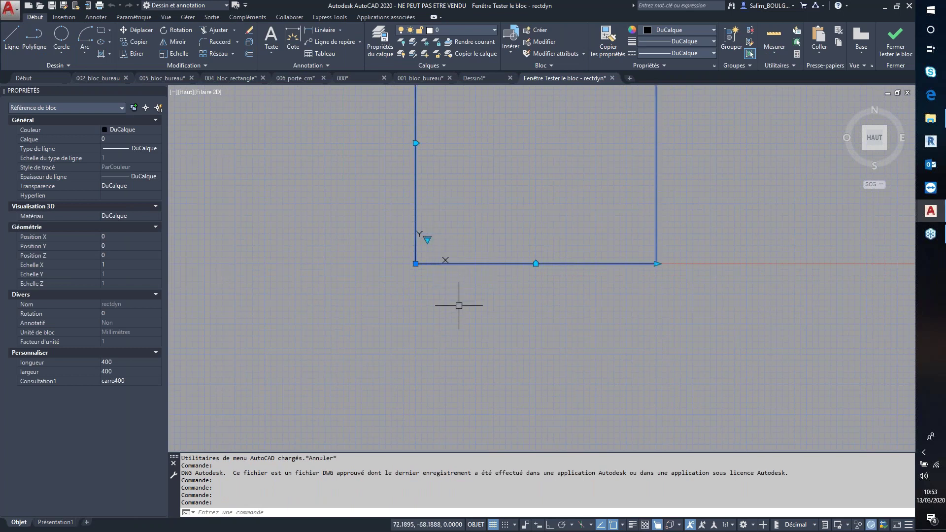
Switch the block to carre200, then stretch its length to 400 for a custom size
scroll(450, 314, down, 4)
scroll(447, 299, up, 2)
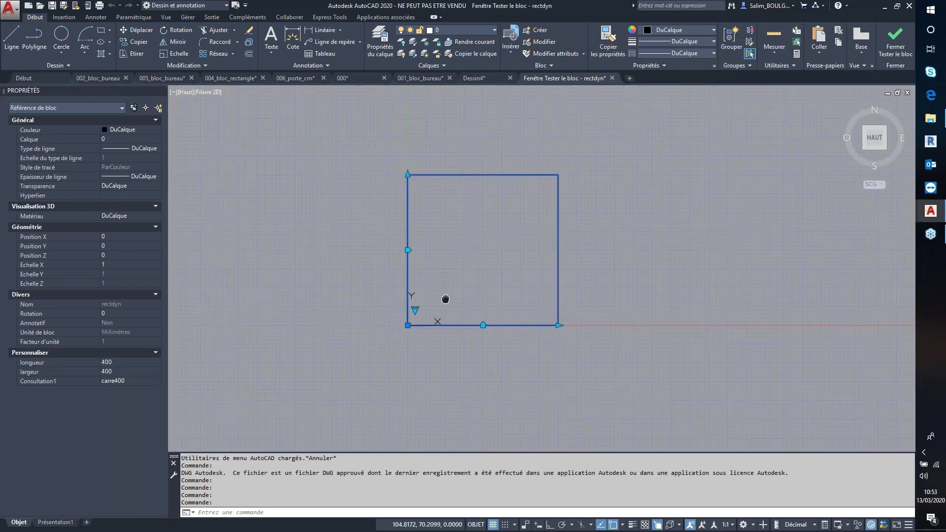
middle_drag(447, 299, 390, 290)
click(358, 300)
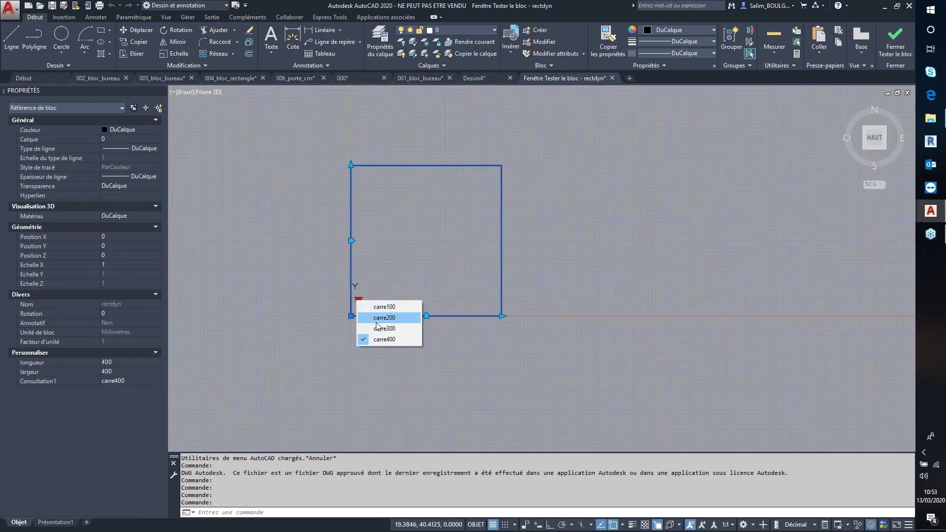
click(382, 318)
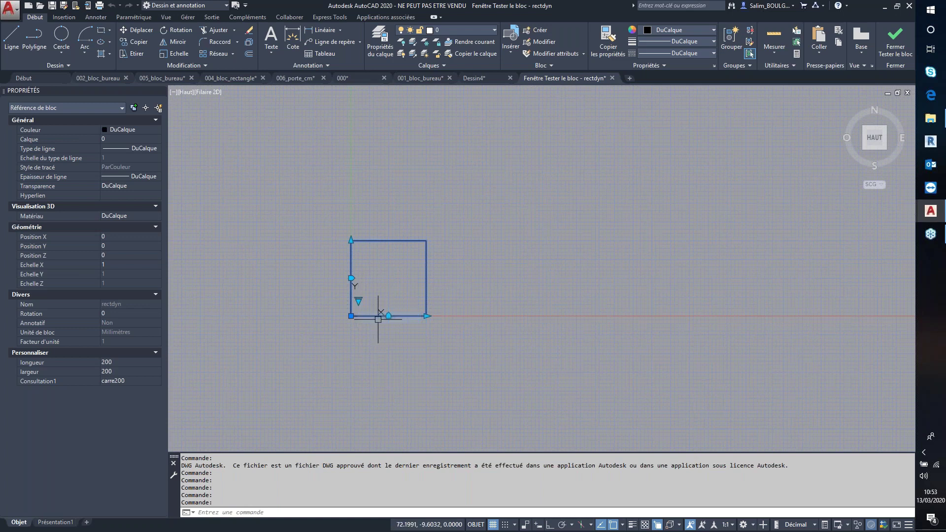
click(427, 316)
click(492, 317)
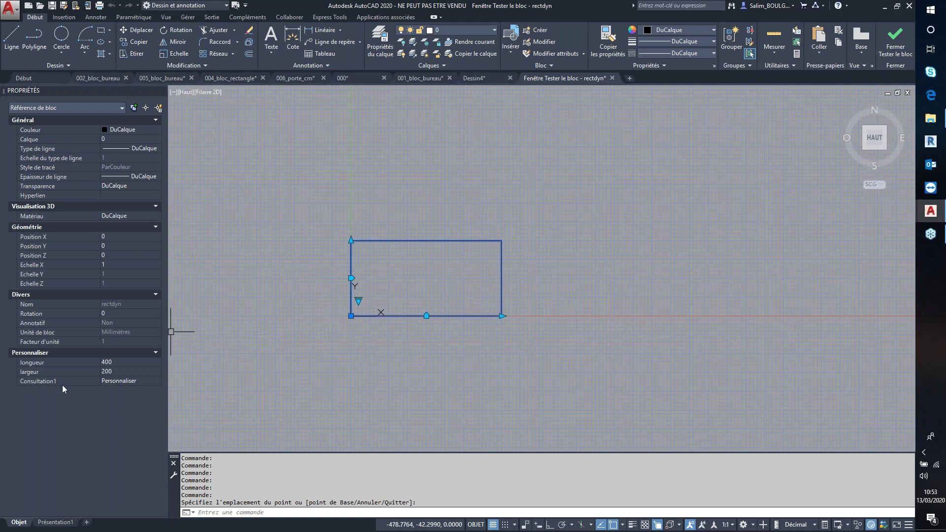
Stretch rectdyn's width to 400 (carre400), then switch Consultation1 to carre100 and carre200
click(120, 382)
click(351, 240)
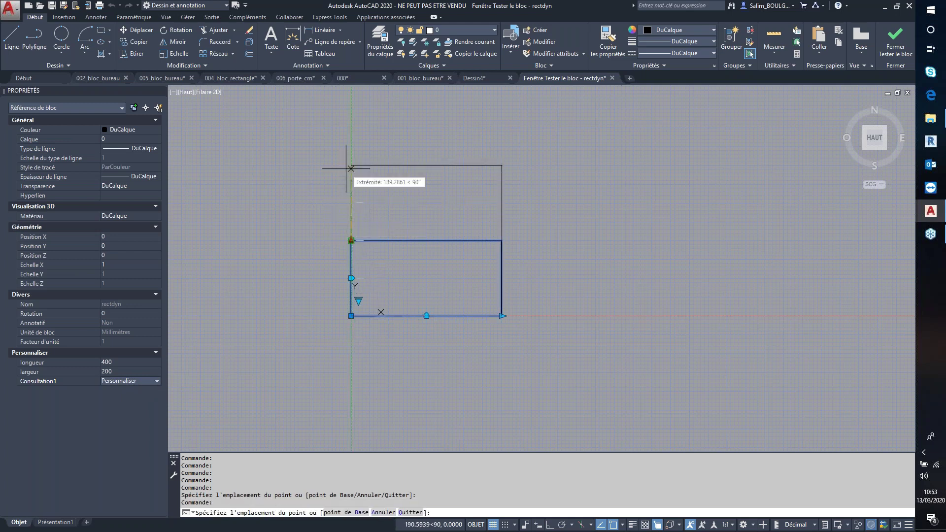
click(351, 165)
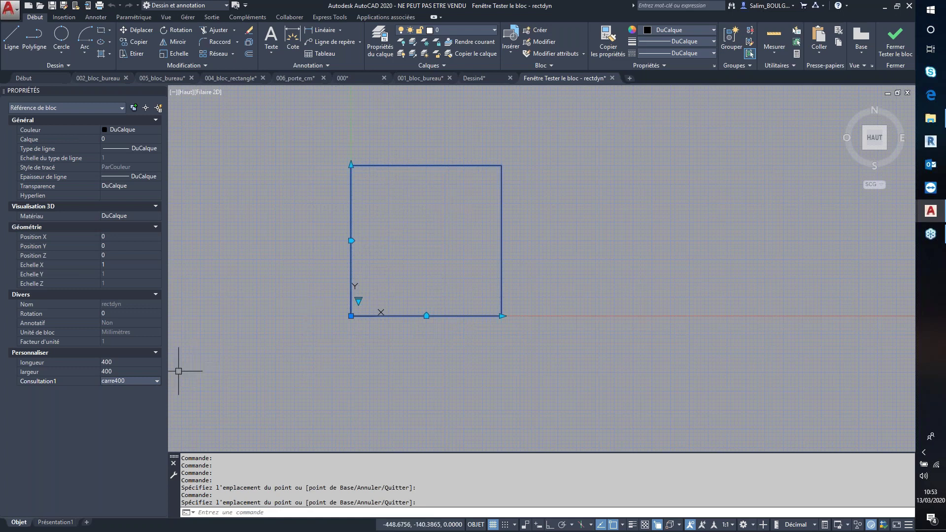
click(128, 380)
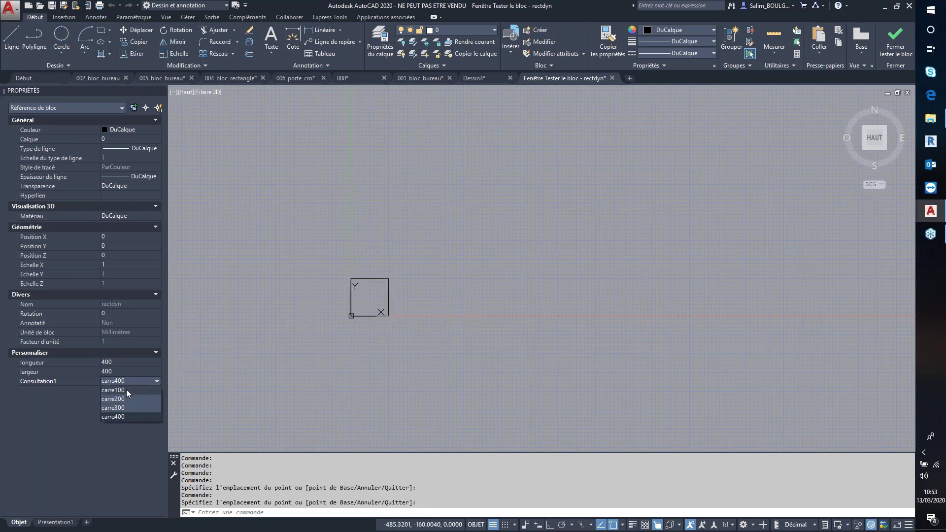
click(126, 389)
click(130, 382)
click(131, 400)
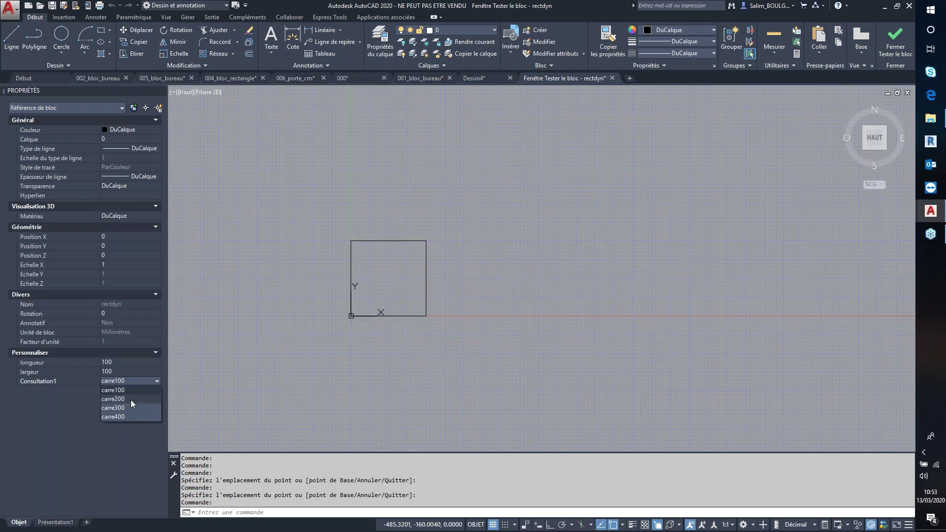
Stretch the block's length to 300, deselect it, and close the test block
click(428, 316)
click(464, 315)
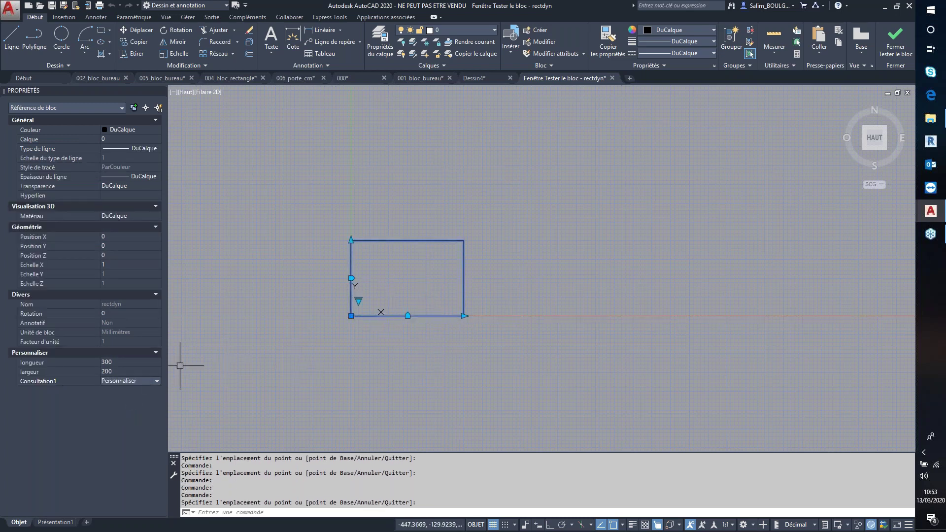
key(Escape)
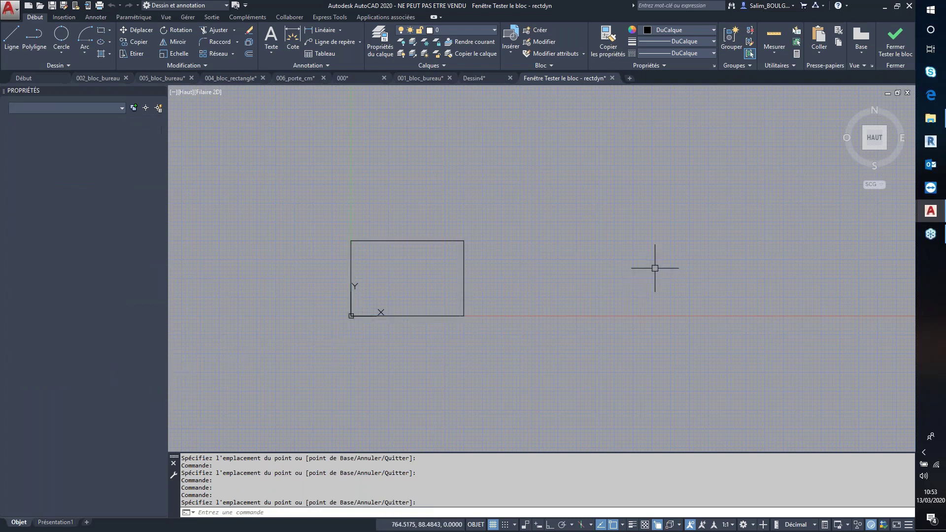
click(891, 49)
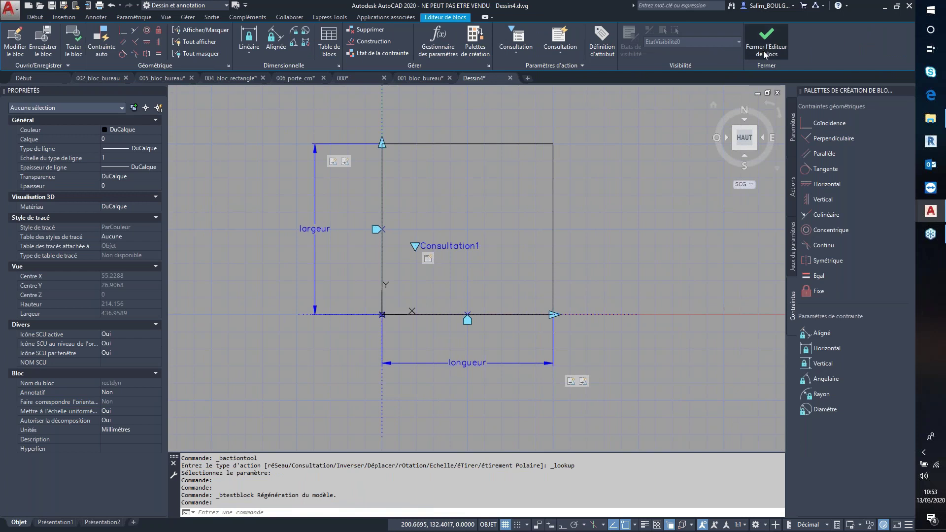
Close the Block Editor saving changes, then set rectdyn to carre400 in Consultation1
click(764, 50)
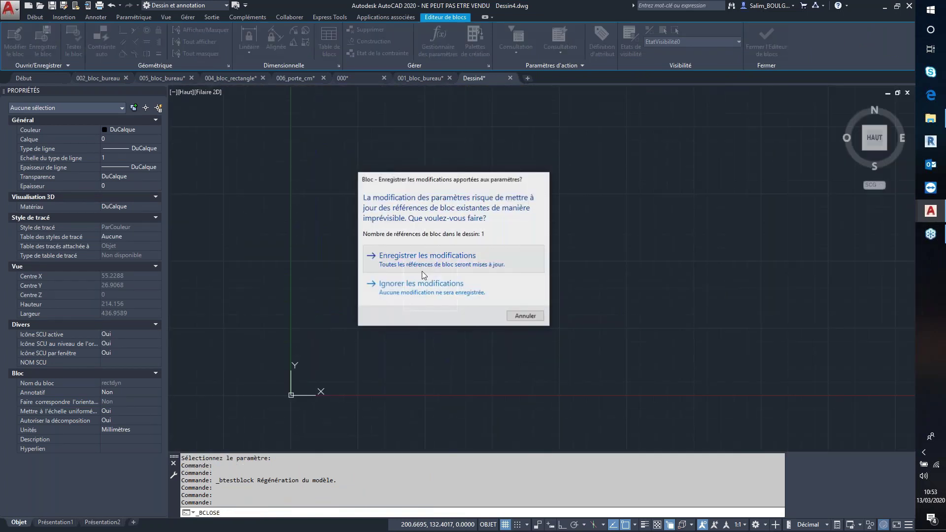
click(422, 271)
click(399, 293)
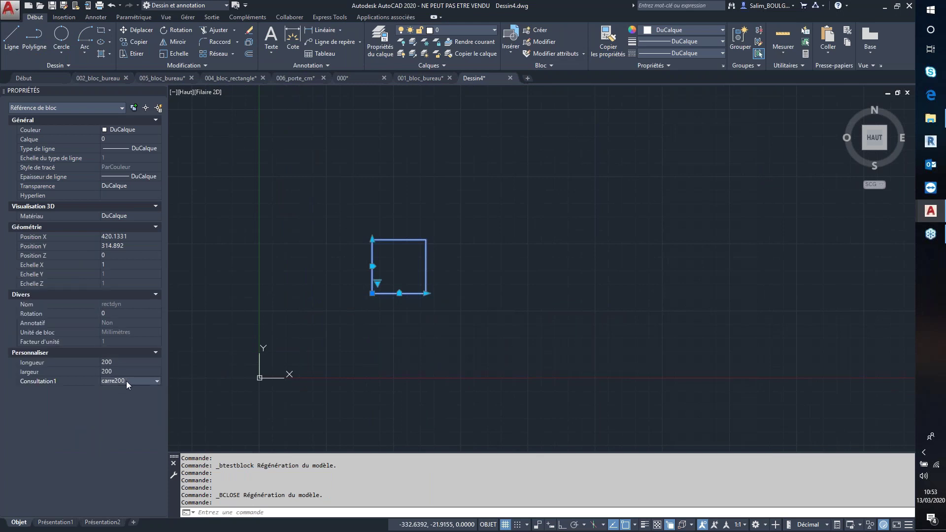
click(126, 380)
click(125, 413)
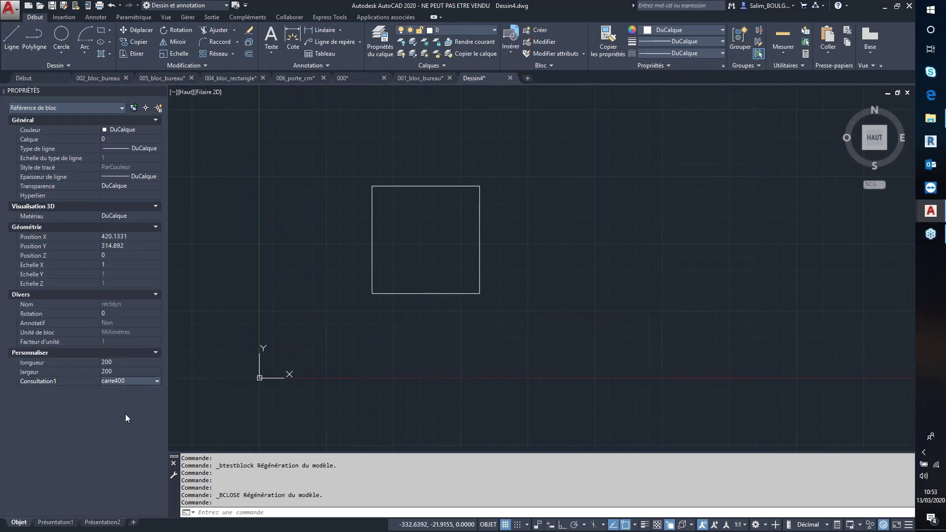
Shrink the block's length to 100 with its stretch grip
click(480, 293)
click(399, 266)
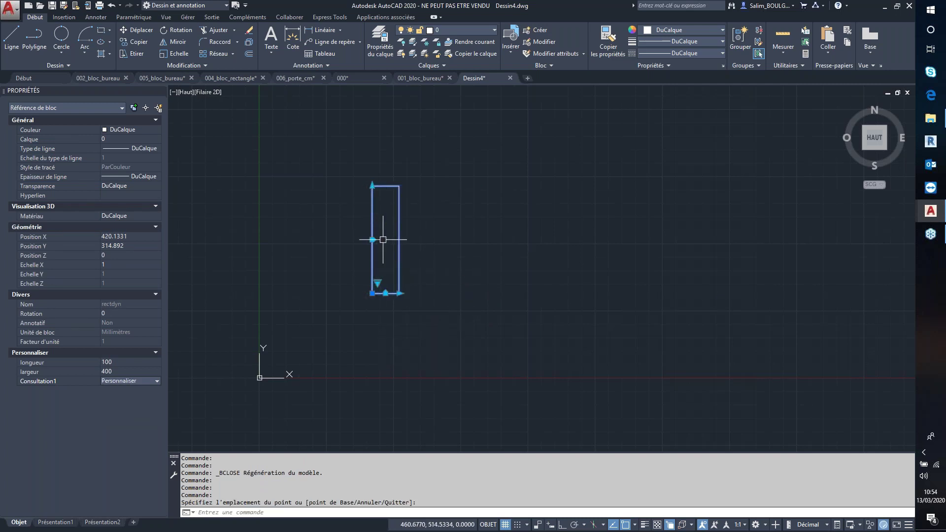
key(Escape)
key(Escape)
Draw a diagonal line from the upper right to the lower left
click(13, 43)
click(606, 161)
click(386, 406)
key(Escape)
Align rectdyn along the diagonal line and shorten it into a square
click(396, 297)
click(372, 240)
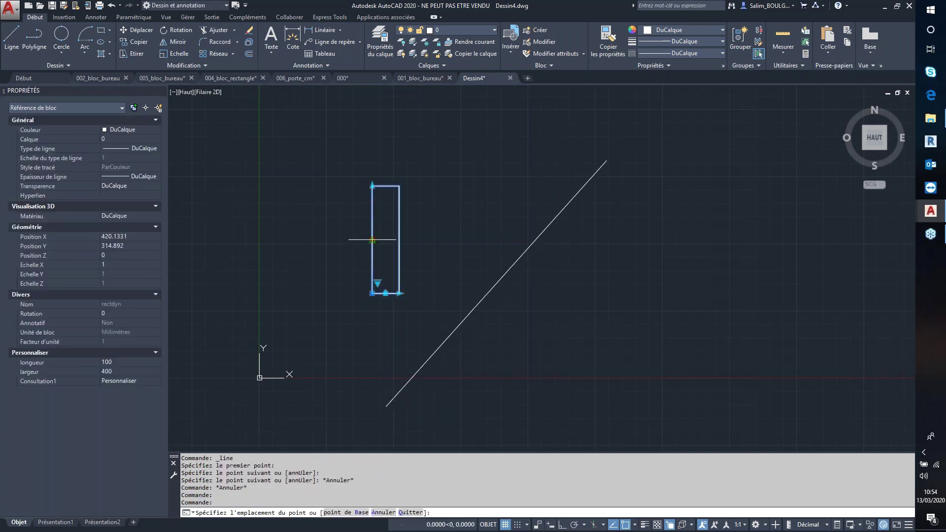
click(488, 291)
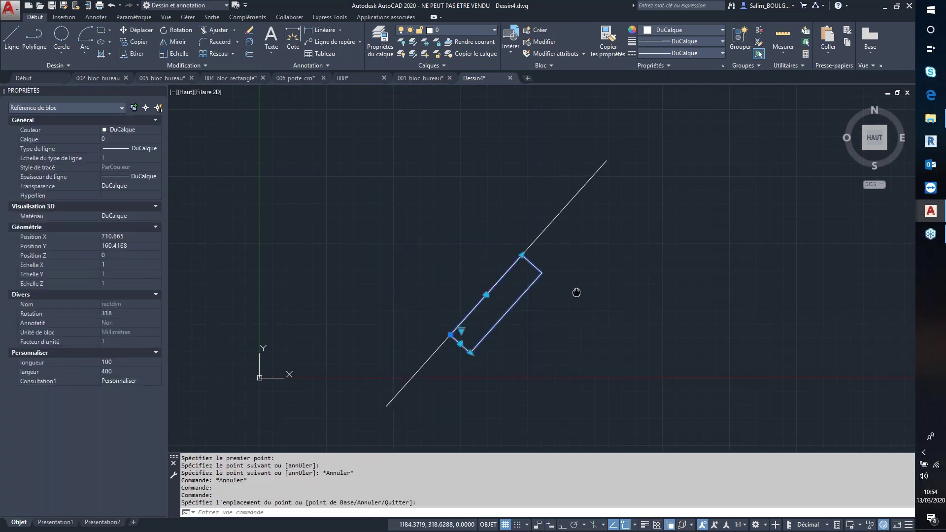
middle_drag(577, 293, 506, 232)
click(455, 190)
click(409, 253)
key(Escape)
scroll(438, 271, up, 2)
scroll(439, 271, up, 2)
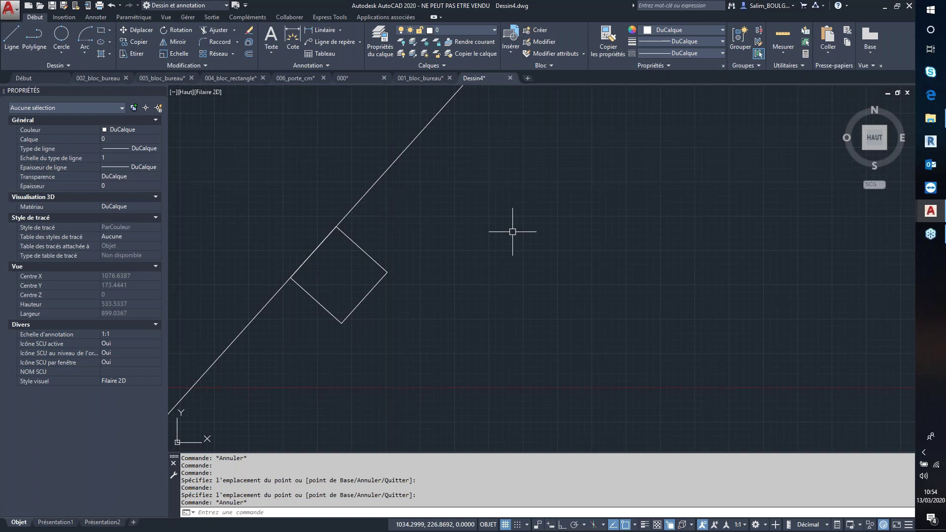
Open the rotated square's rectdyn block definition in the Block Editor
scroll(500, 243, down, 2)
scroll(498, 256, down, 2)
click(493, 294)
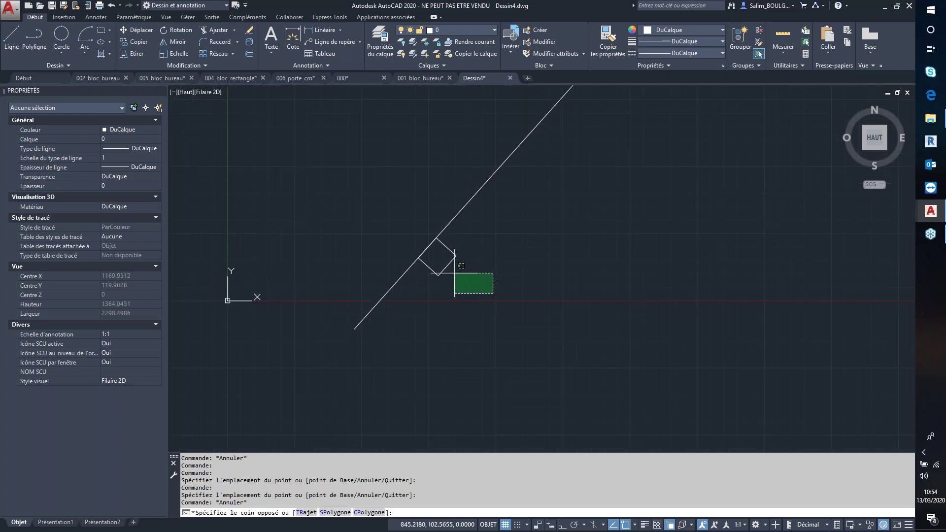
key(Escape)
key(Escape)
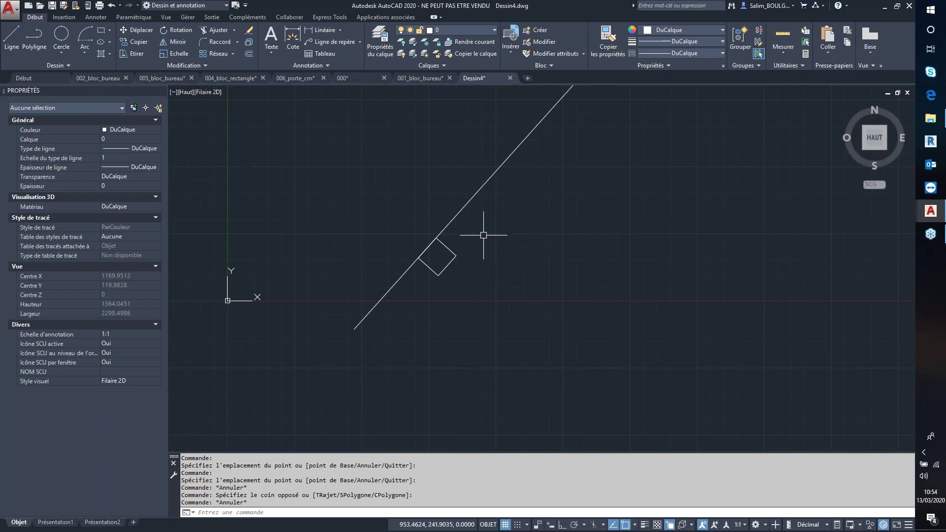
click(450, 265)
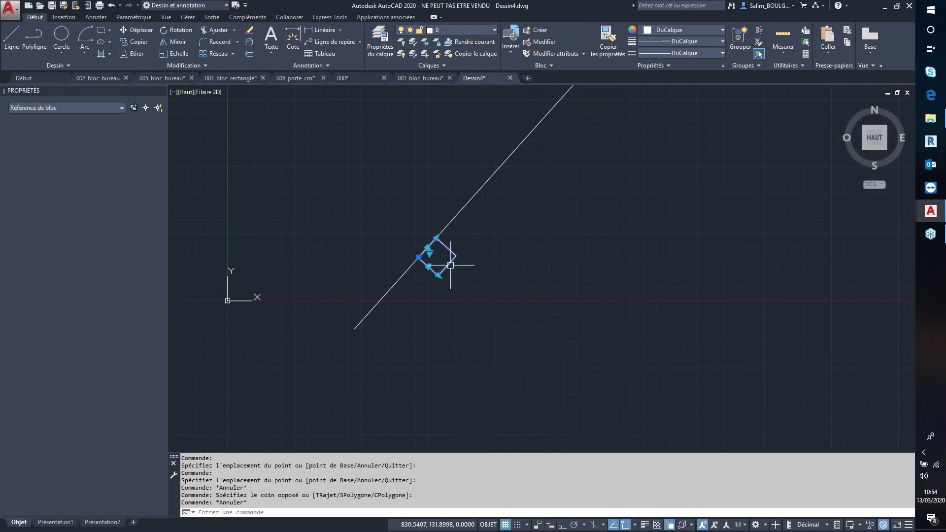
double_click(450, 265)
click(485, 264)
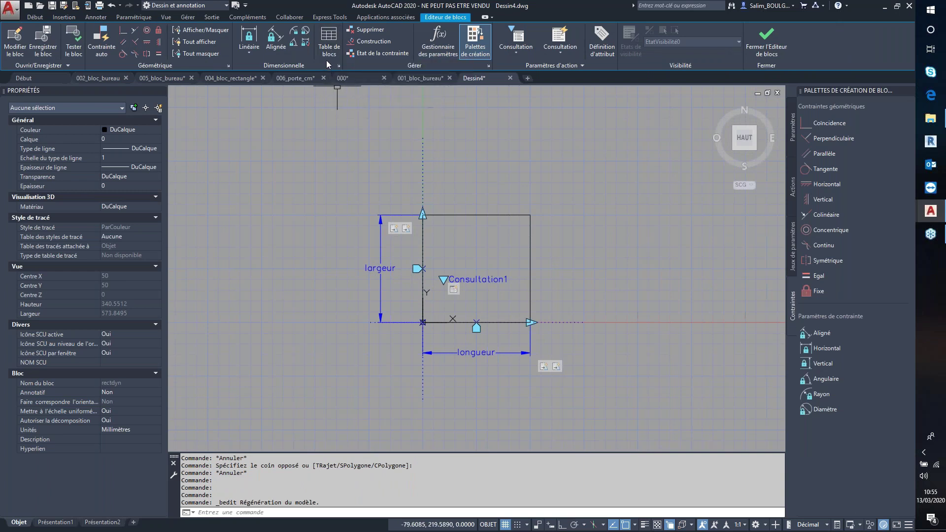
mouse_move(344, 78)
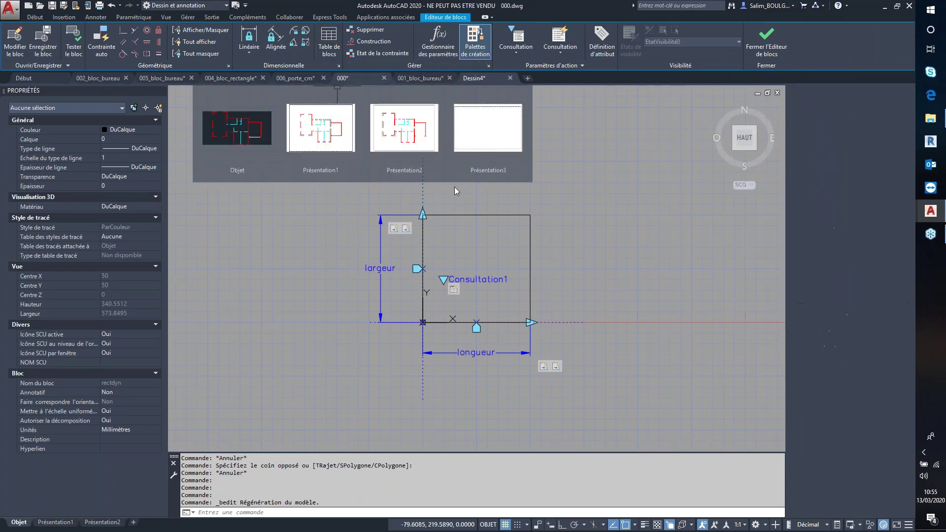
Check Consultation1's lookup table, then delete the Consultation1 lookup parameter
click(421, 170)
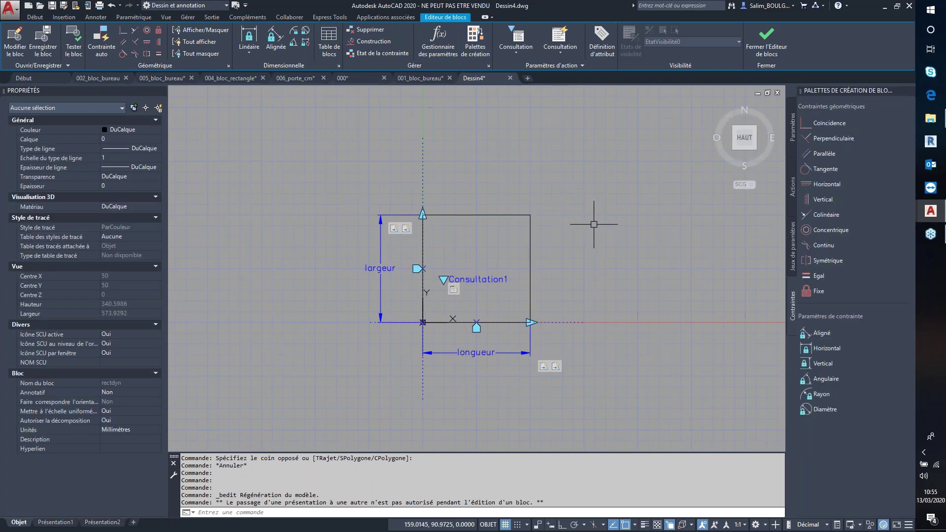
middle_drag(590, 253, 554, 257)
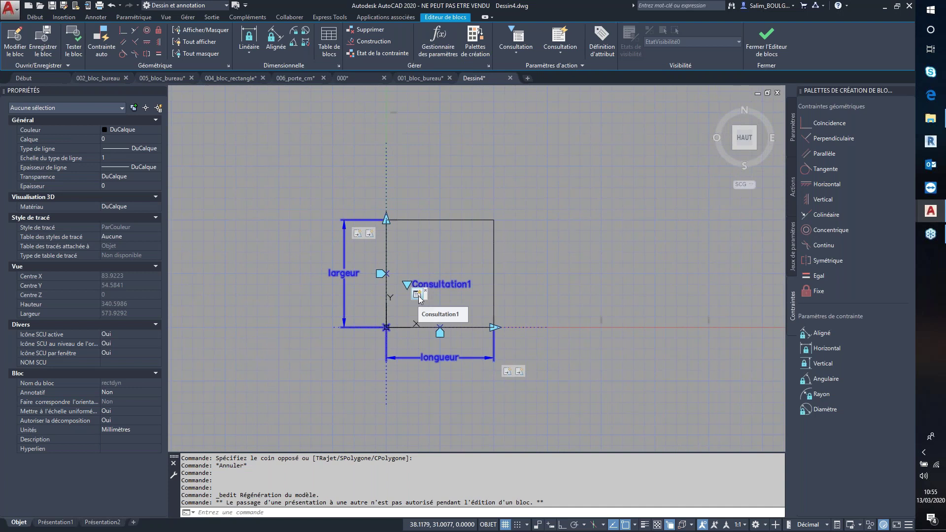
right_click(418, 294)
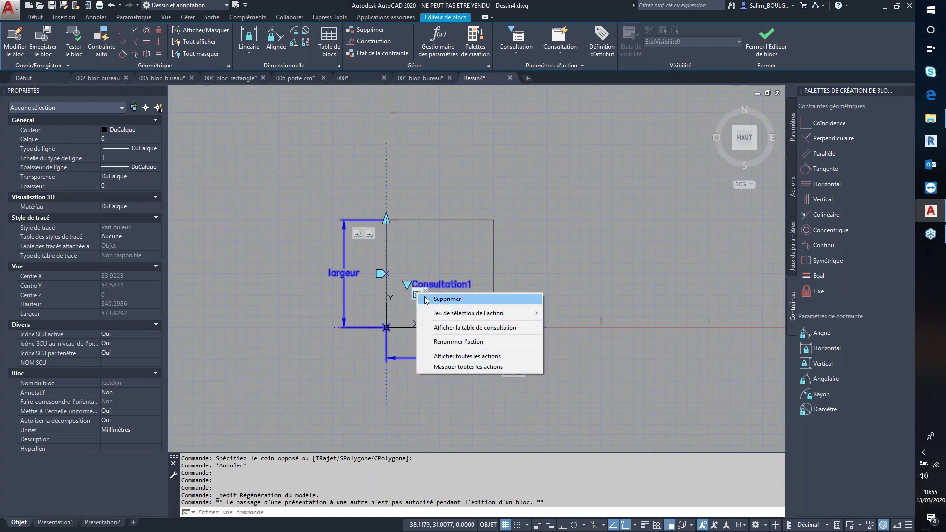
click(466, 331)
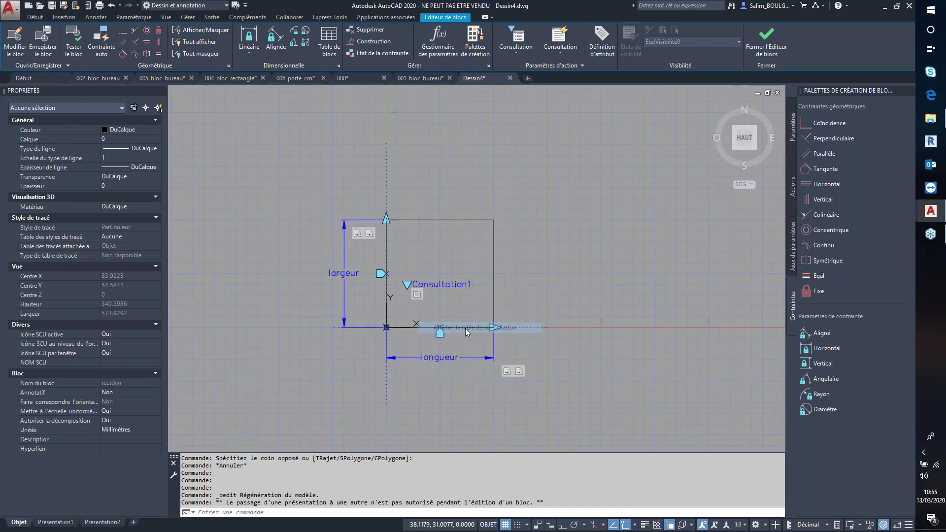
click(629, 103)
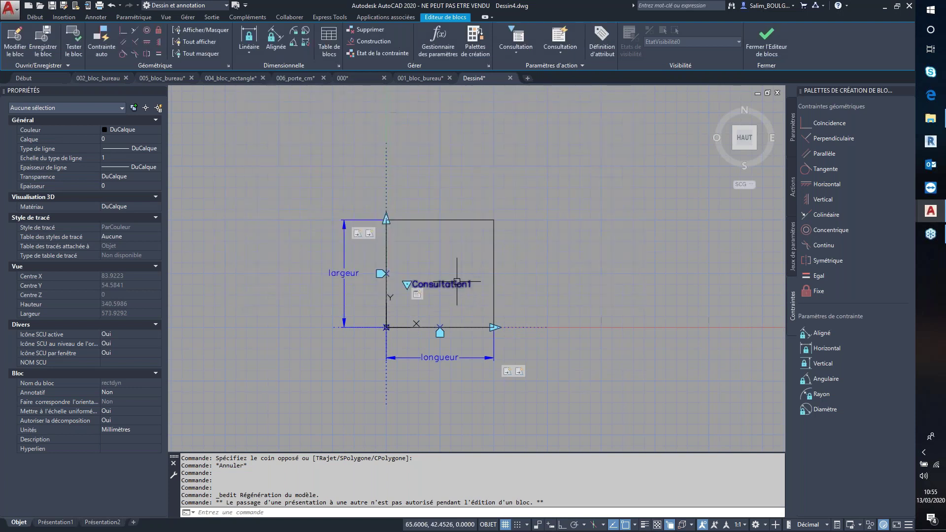
click(456, 281)
key(Delete)
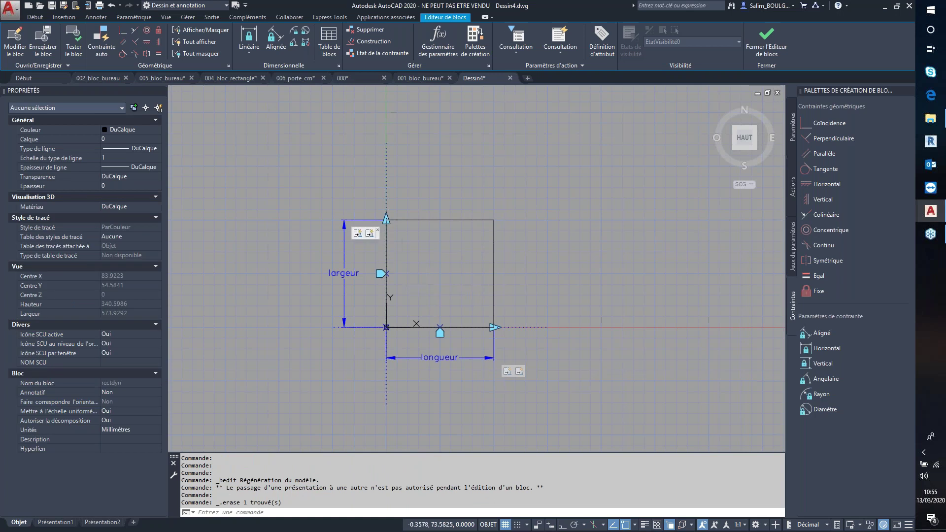
Quick-select all objects of type Action de consultation and delete the leftover lookup action
click(159, 109)
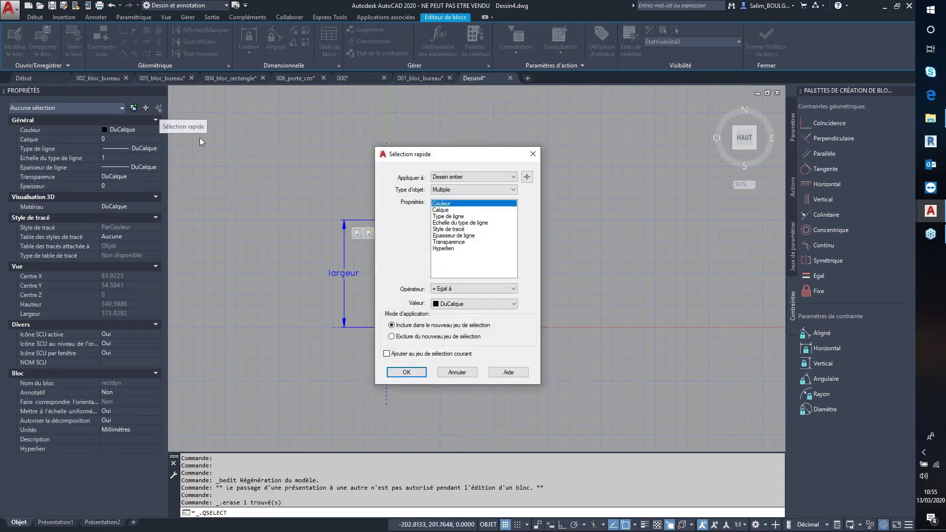
click(462, 190)
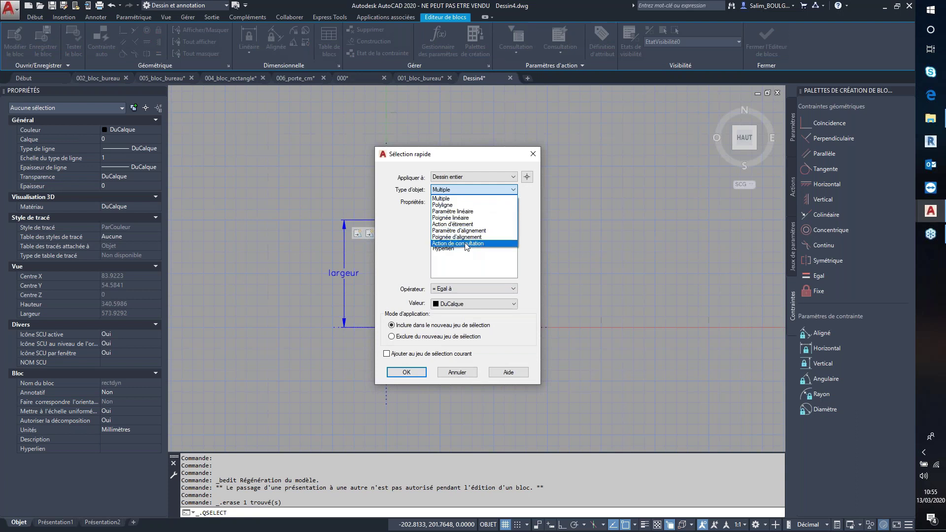
click(465, 243)
click(456, 289)
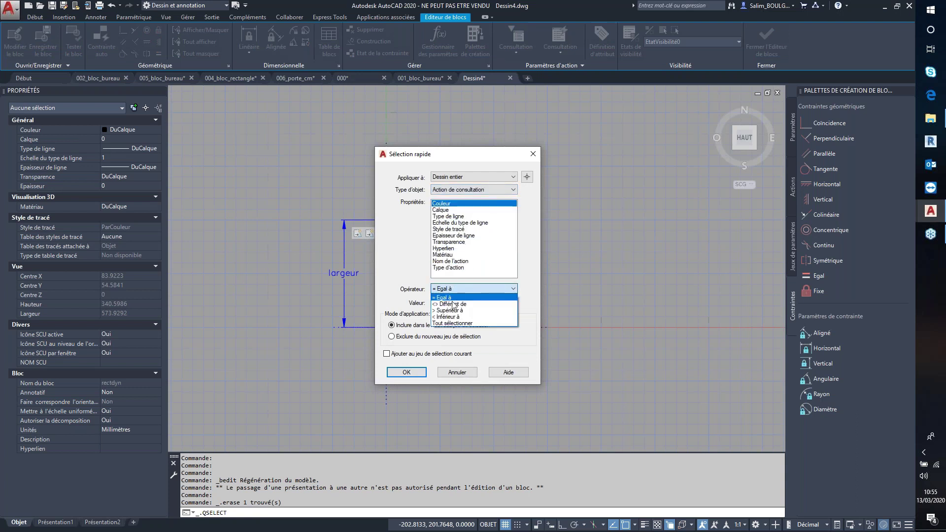
click(452, 331)
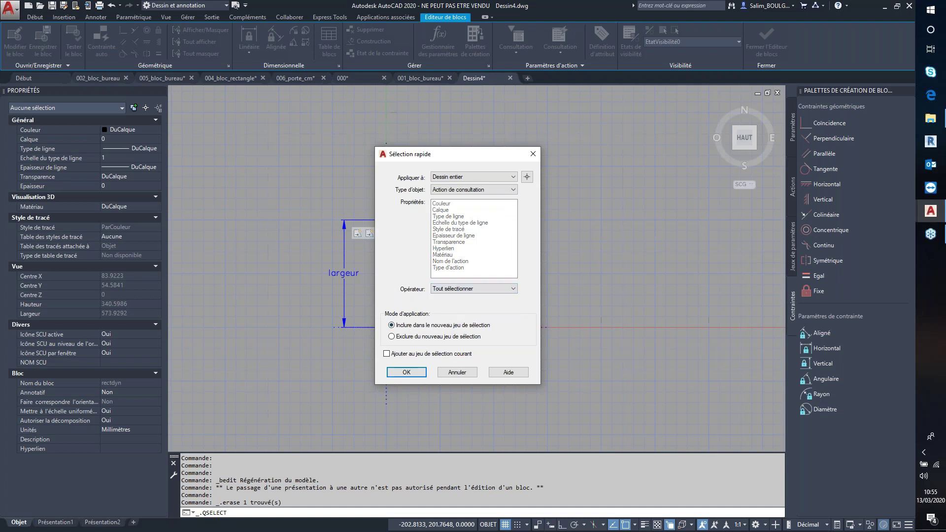
click(407, 372)
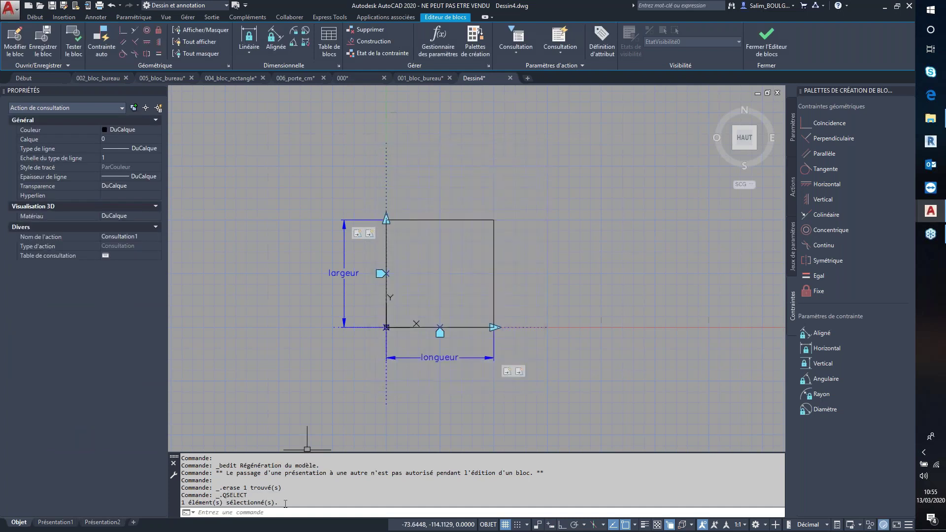
key(Delete)
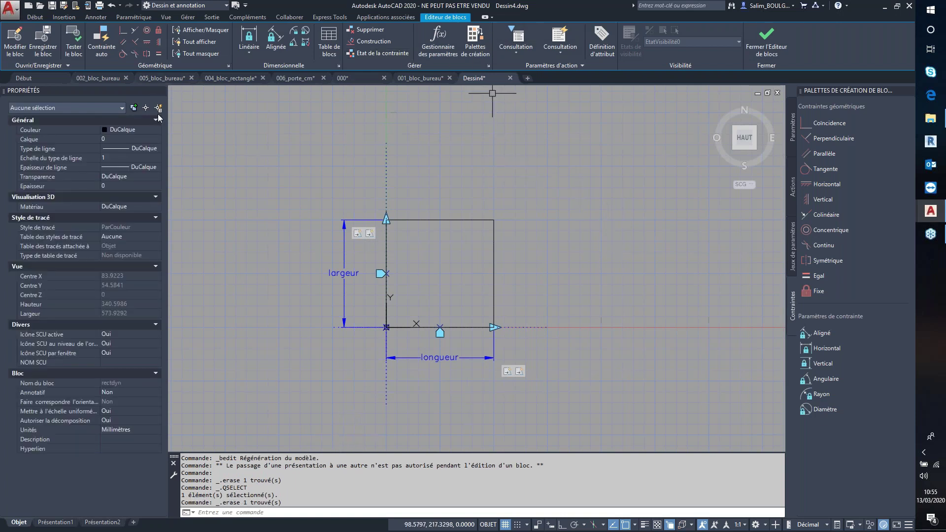
Review the remaining object types in Sélection rapide and close it without selecting
click(512, 190)
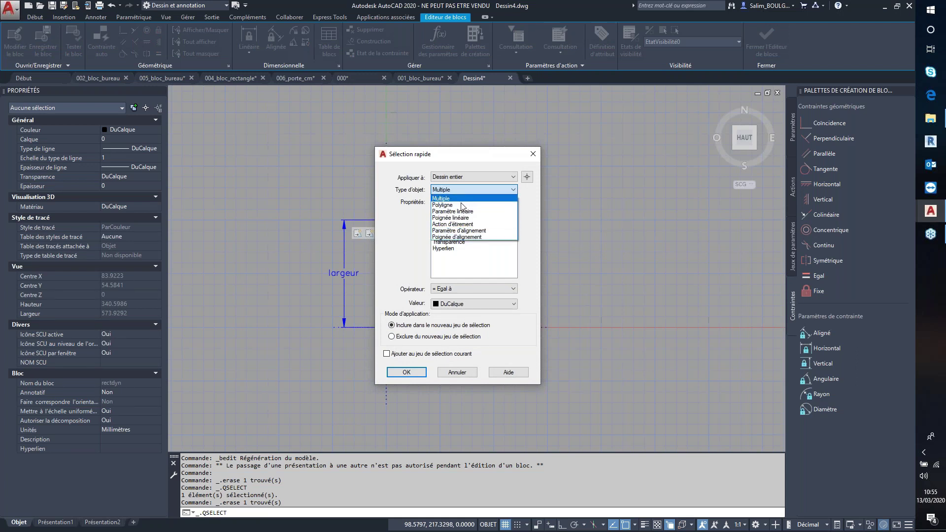
click(512, 161)
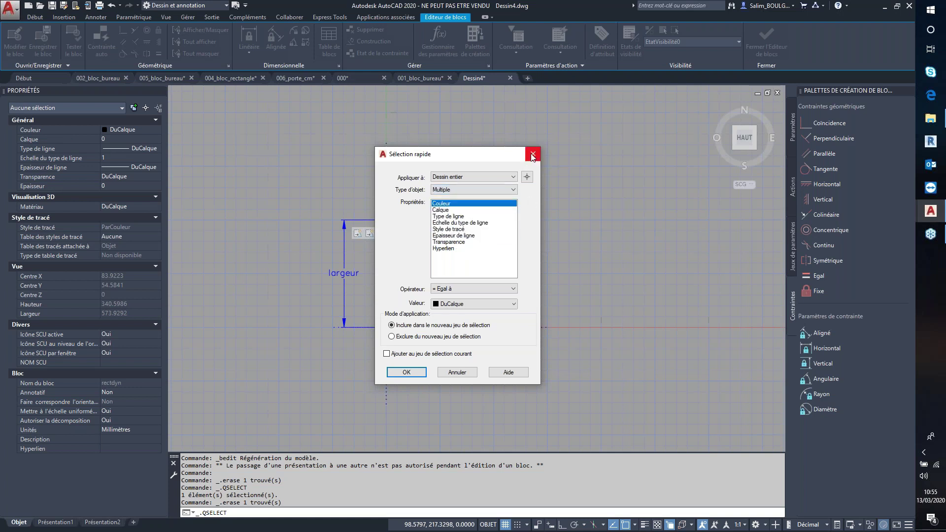
click(532, 155)
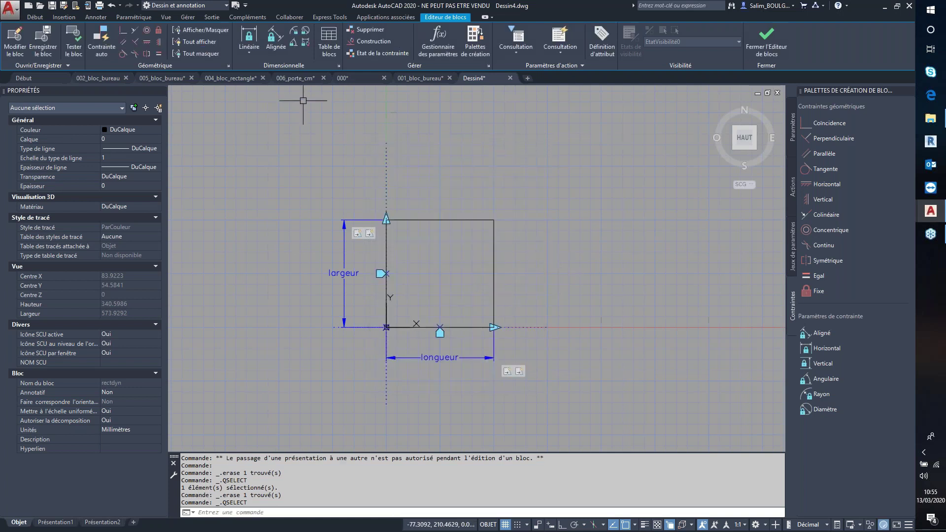
Place a one-grip block properties table beside the rectangle with longueur and largeur columns
click(328, 45)
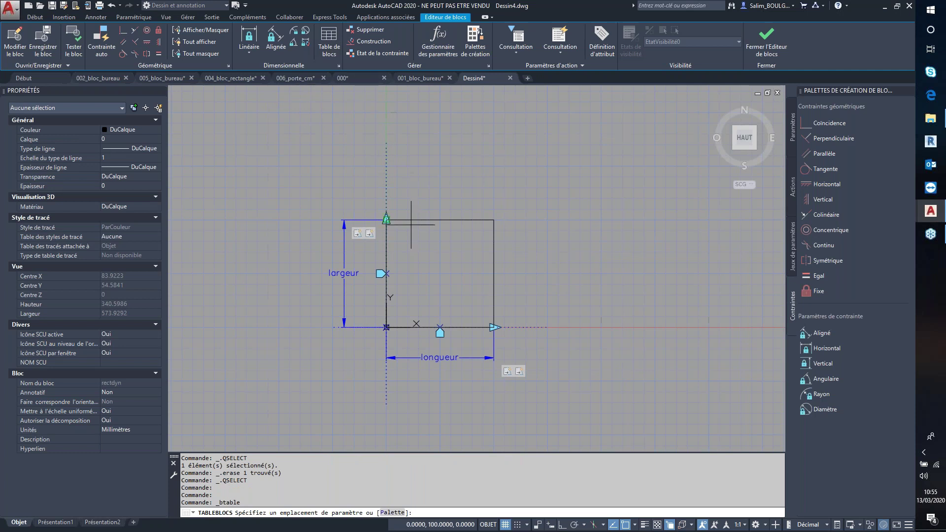
middle_drag(419, 269, 343, 257)
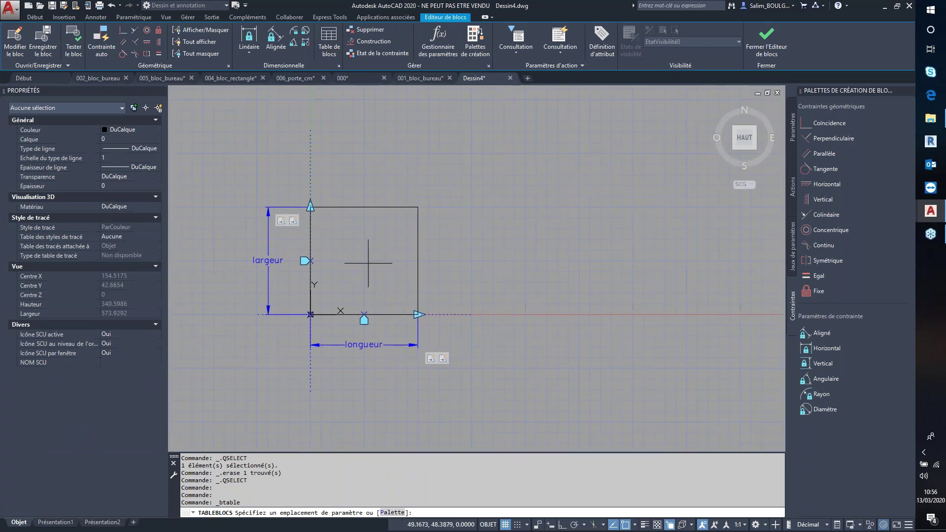
click(350, 242)
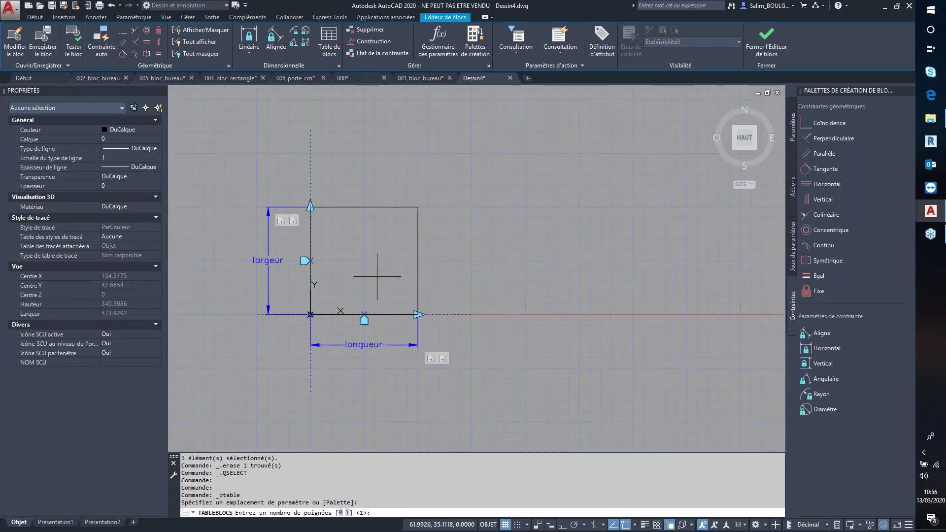
text(1)
key(Return)
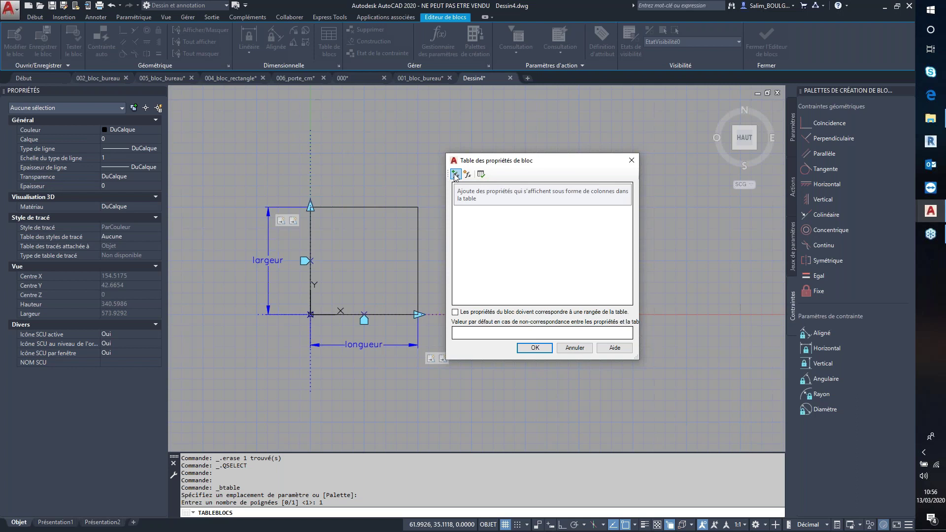
click(456, 174)
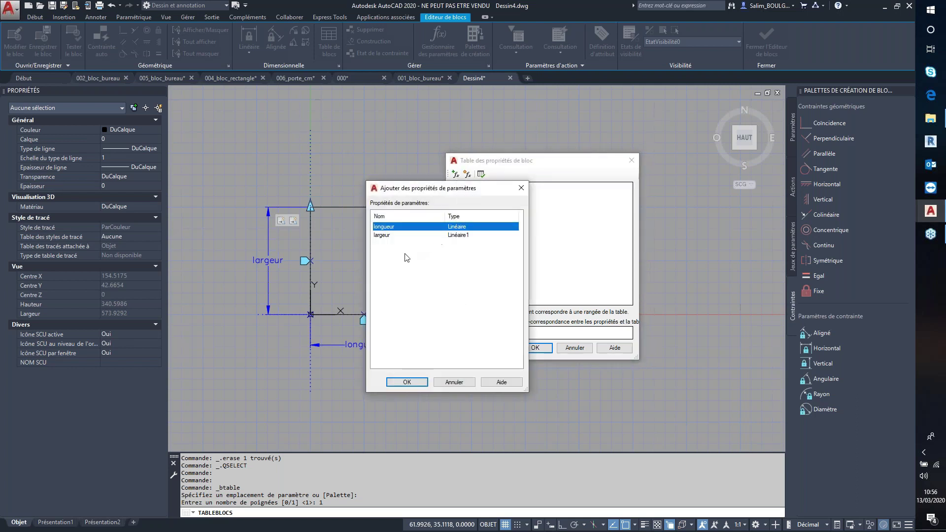
shift+click(393, 235)
click(409, 382)
Fill the largeur column with 100, 200, 300 and 400, with first-row longueur 100
click(487, 198)
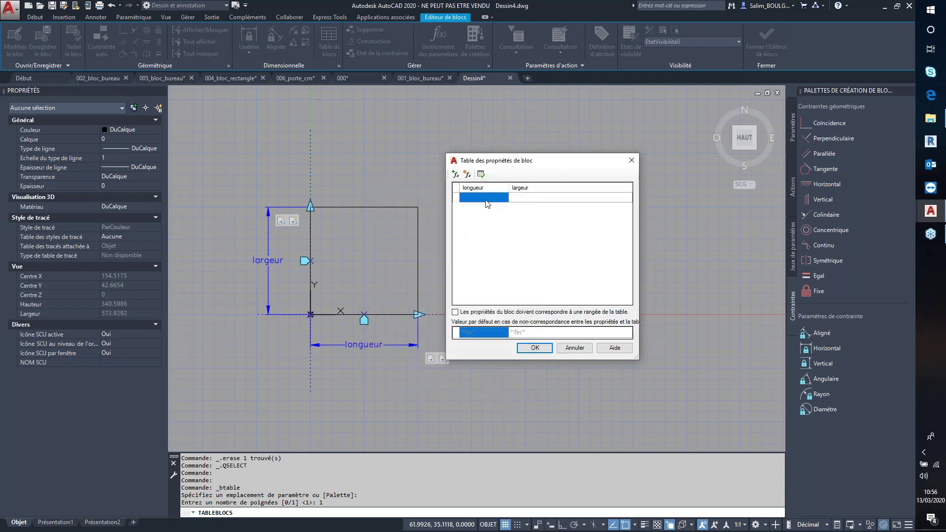
click(497, 200)
click(468, 210)
text(100)
click(541, 198)
click(609, 197)
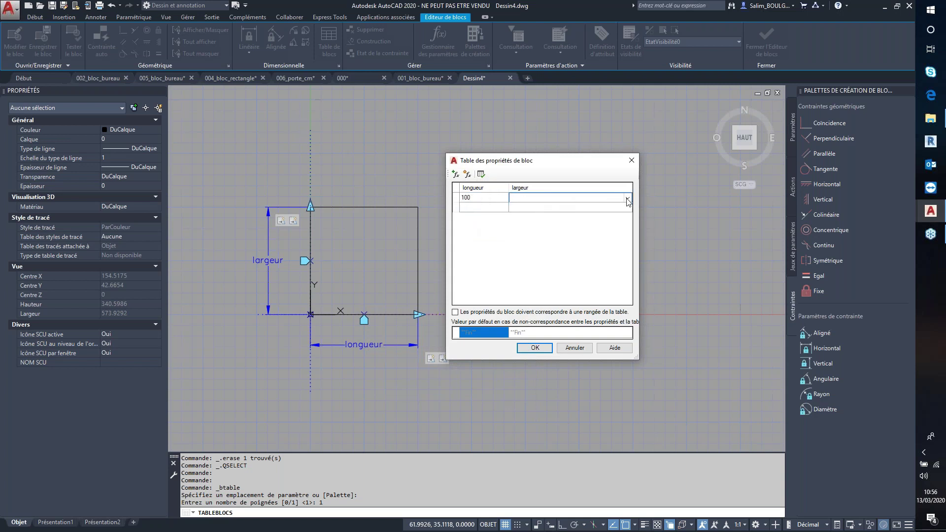
click(628, 199)
click(532, 211)
click(614, 208)
click(628, 210)
click(525, 226)
click(553, 217)
click(627, 217)
click(627, 218)
click(532, 241)
click(629, 228)
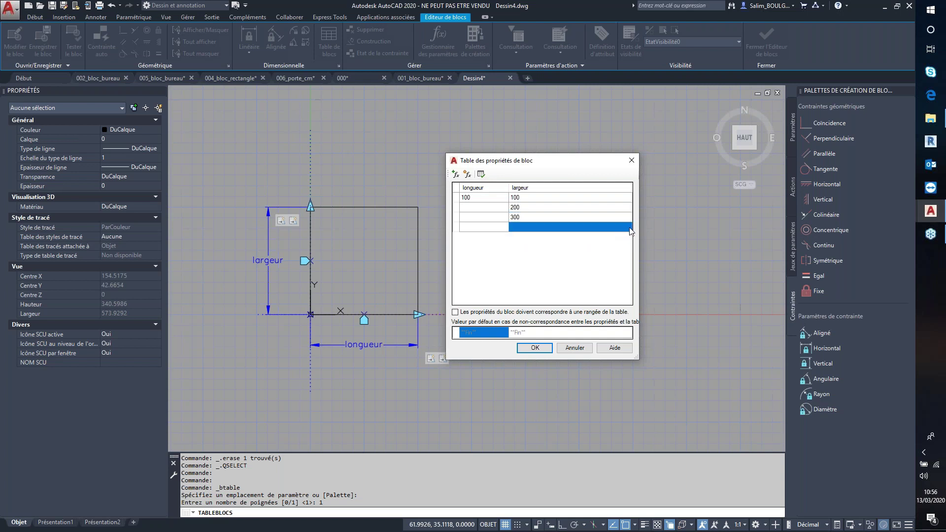
click(627, 227)
click(534, 258)
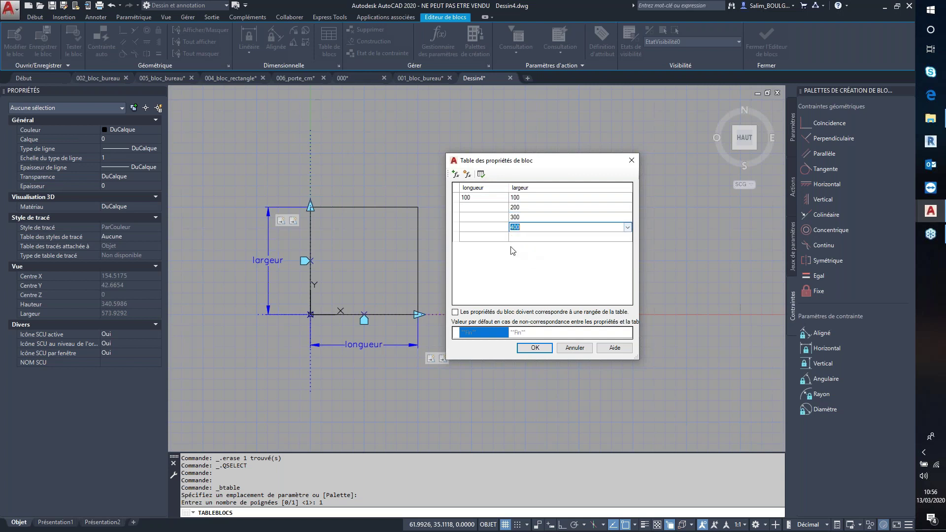
Set longueur 100 for rows two to four, add a 200/200 fifth row, and confirm
click(492, 208)
click(500, 210)
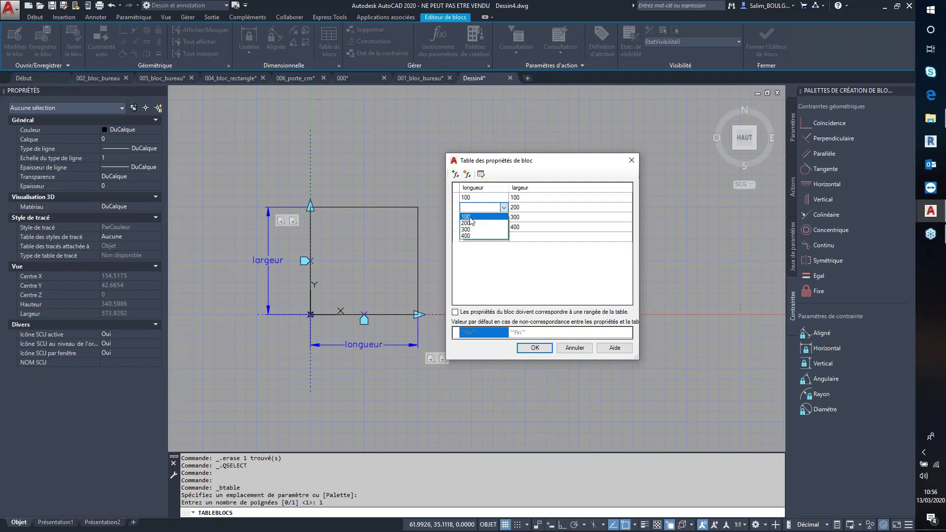
click(486, 219)
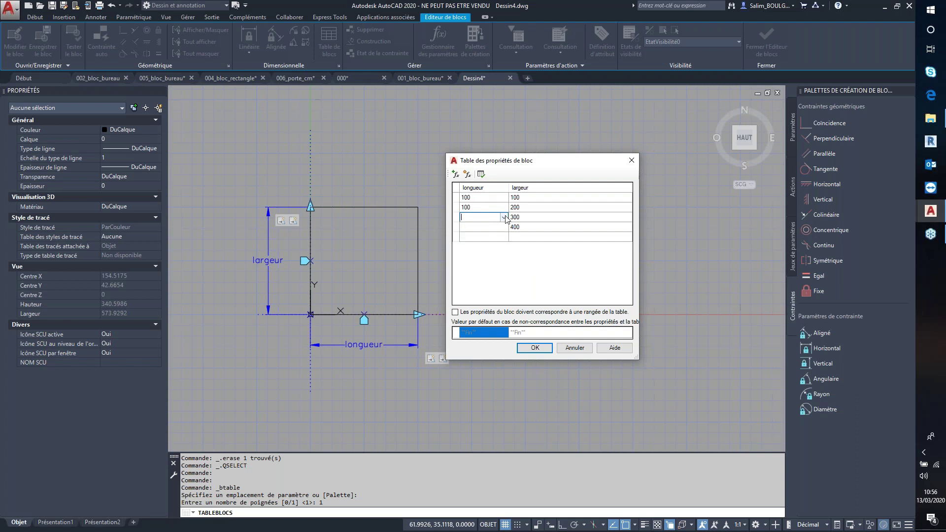
click(504, 216)
click(485, 227)
click(504, 227)
click(499, 237)
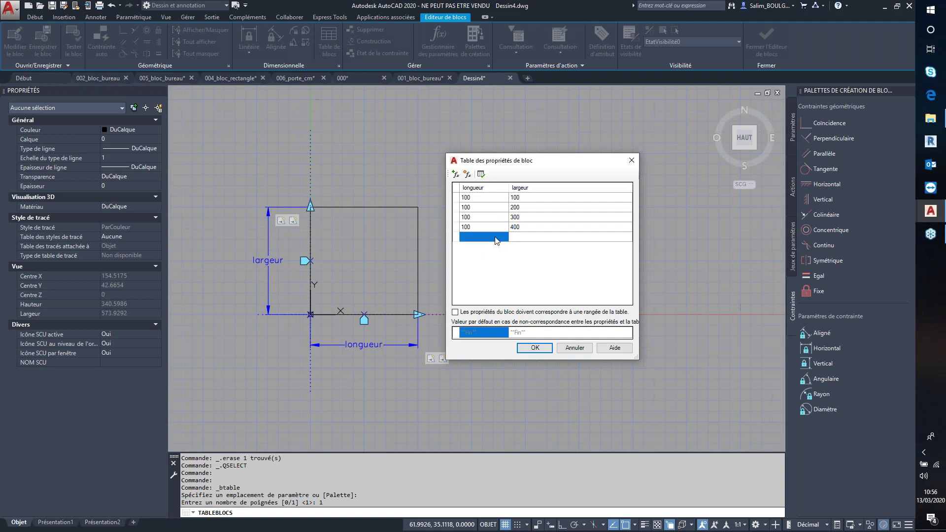
click(505, 238)
click(480, 254)
click(537, 238)
click(627, 239)
click(544, 247)
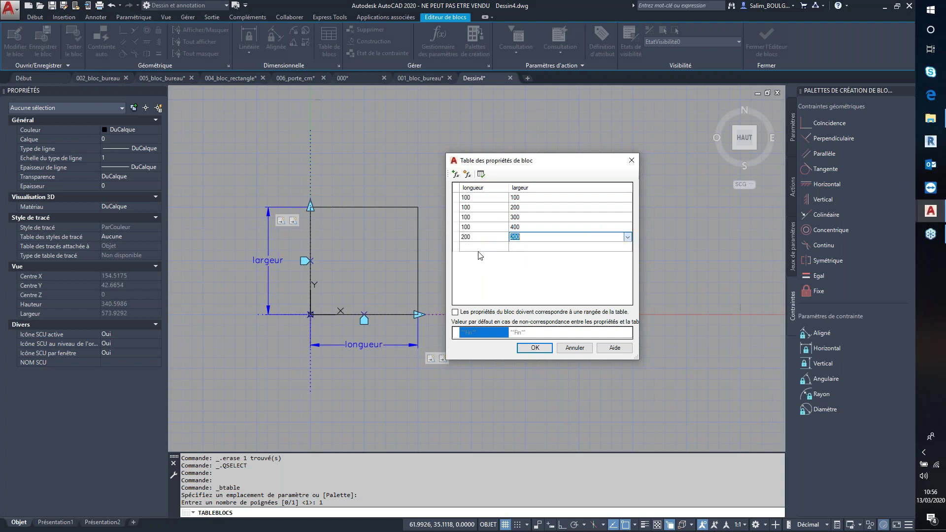
click(493, 251)
click(535, 347)
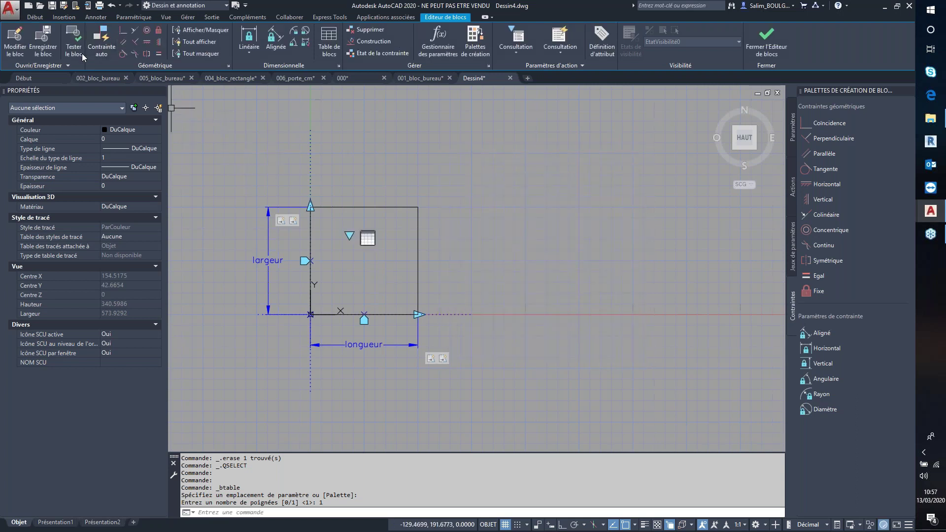
In Tester le bloc, use the lookup grip to pick largeur 400, then longueur 200
click(80, 52)
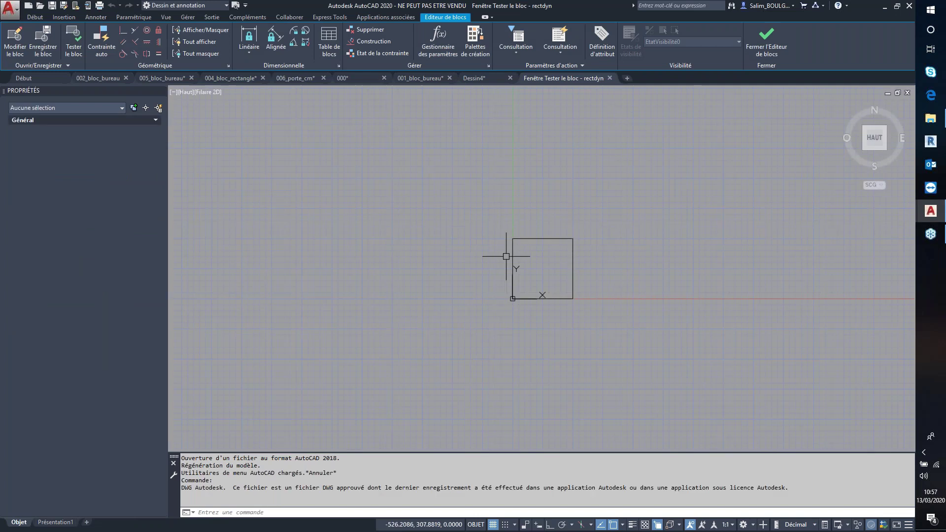
click(363, 185)
scroll(367, 228, up, 2)
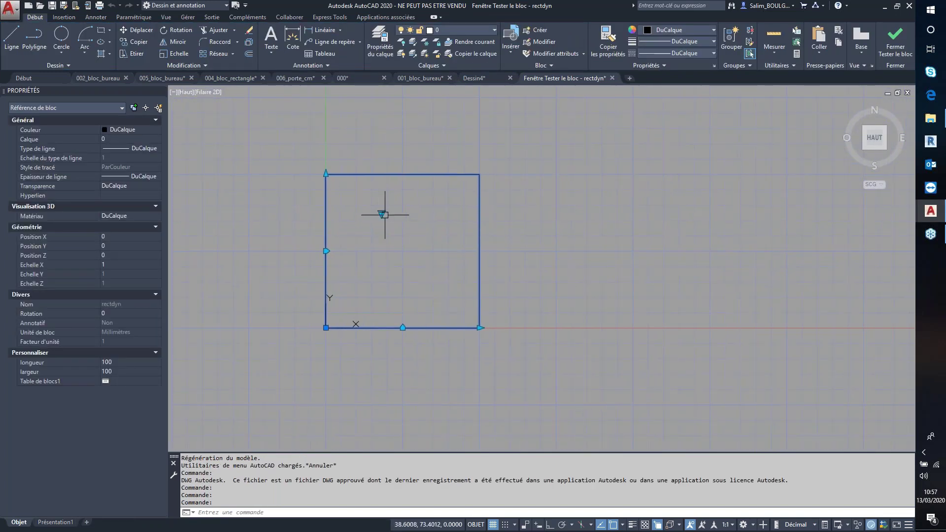
click(381, 214)
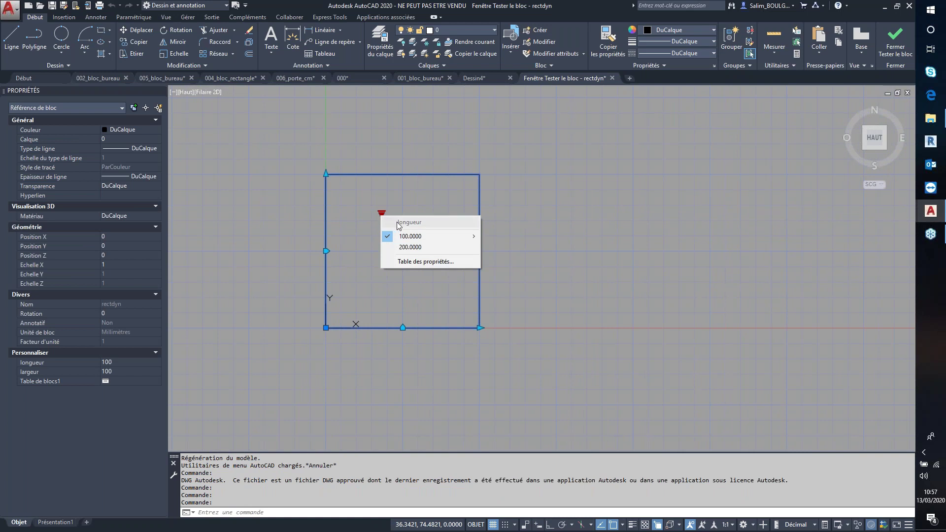
mouse_move(414, 235)
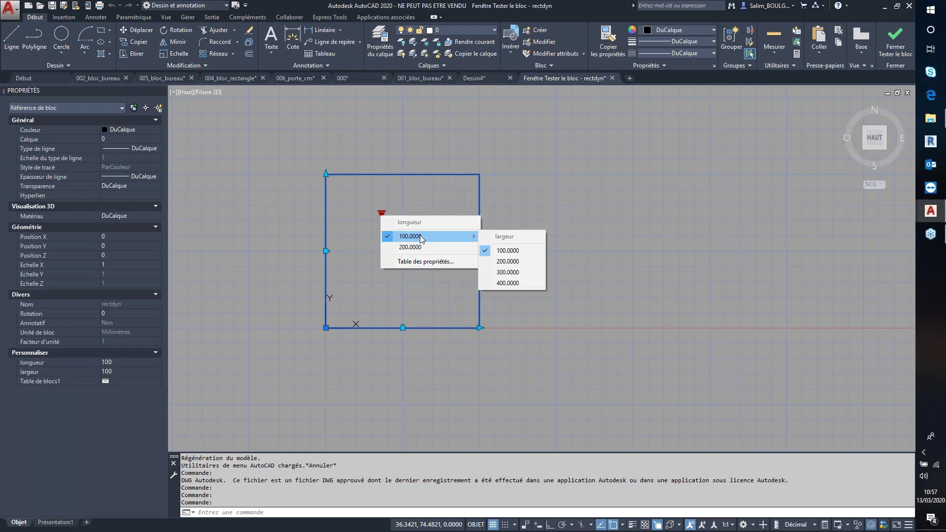
click(512, 283)
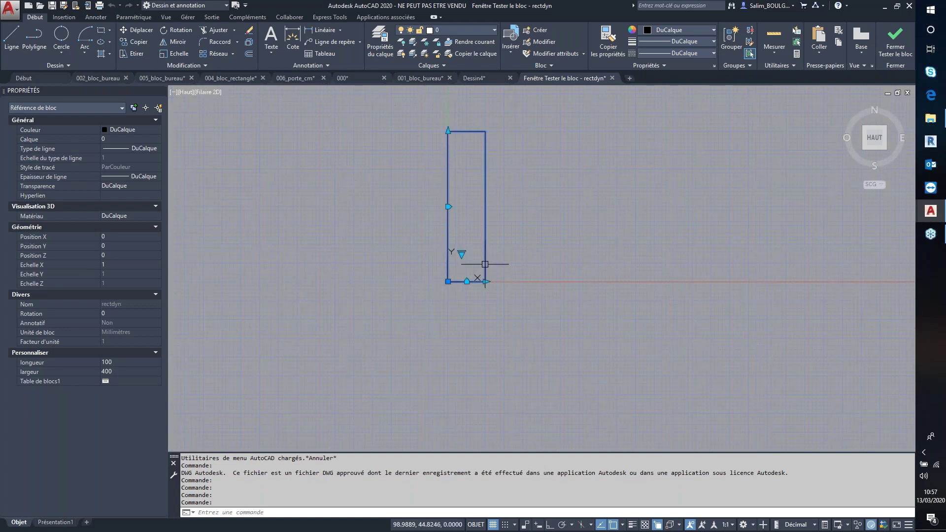
click(400, 276)
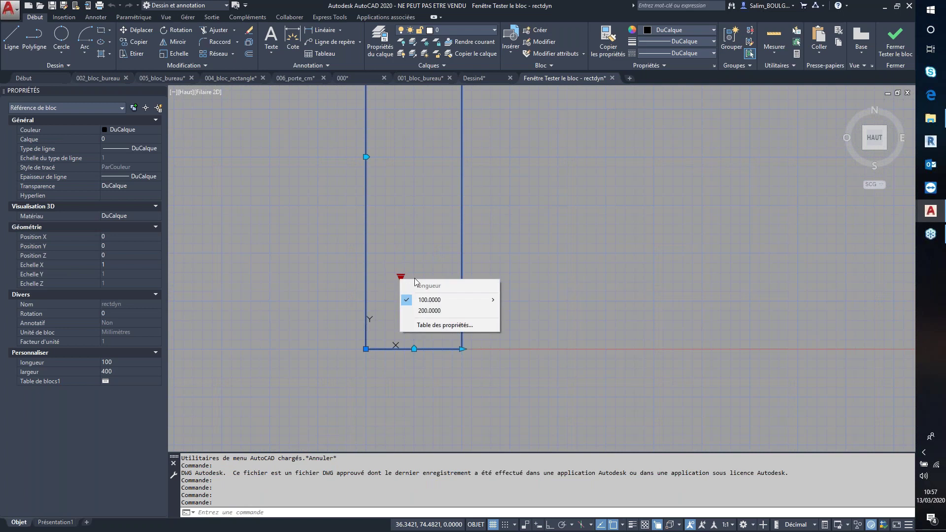
click(448, 312)
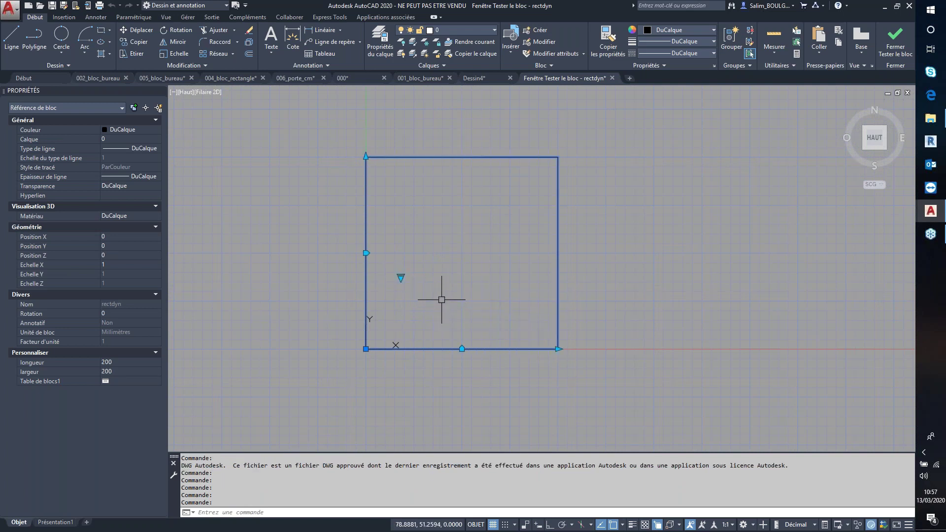
key(Escape)
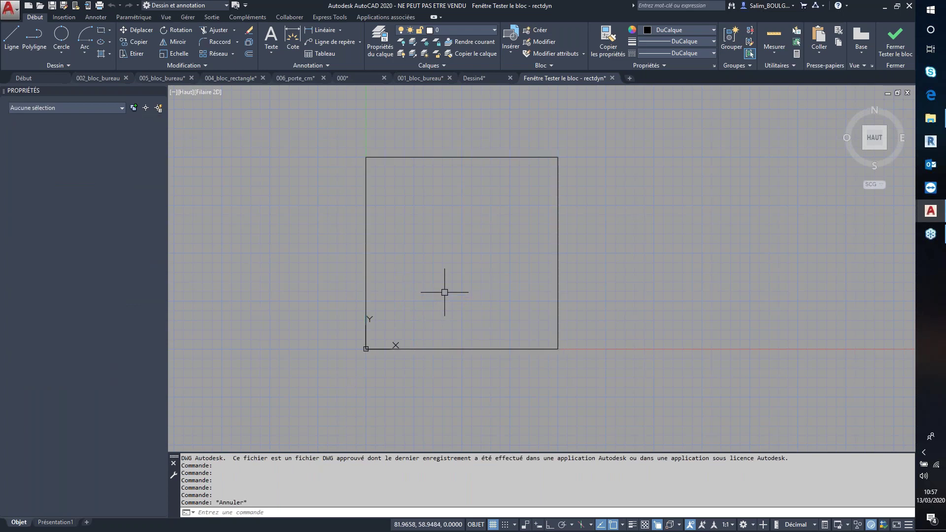
Close the block test and the Block Editor, saving the rectdyn changes
click(895, 42)
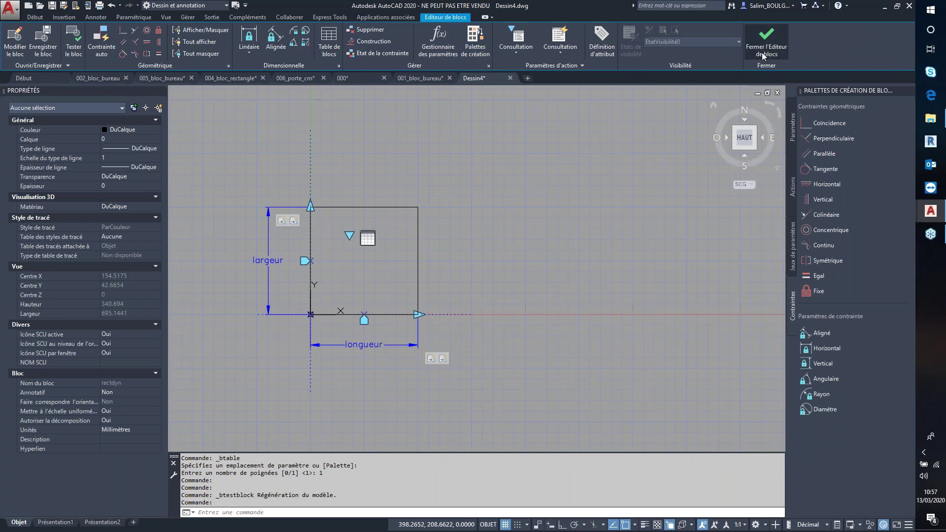
click(766, 40)
click(434, 255)
Erase the inserted rectdyn block reference and the leftover diagonal line
click(486, 240)
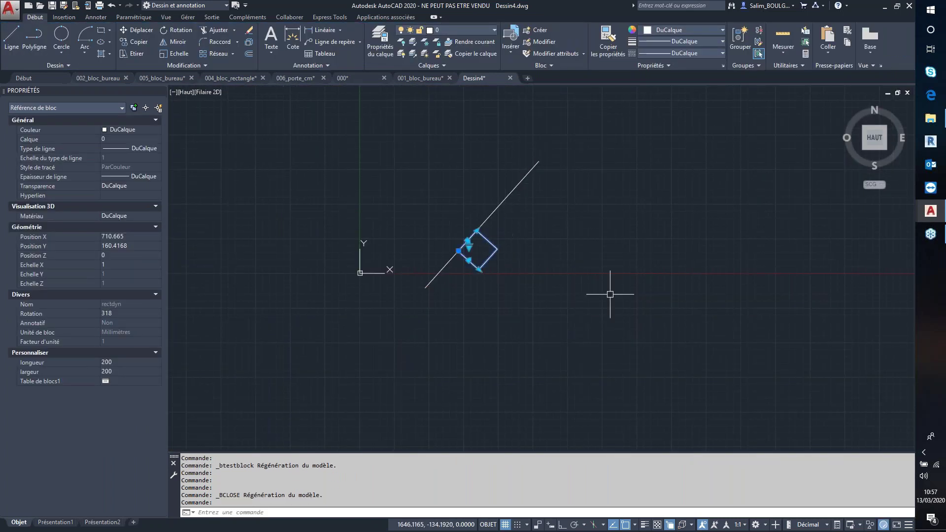
key(Delete)
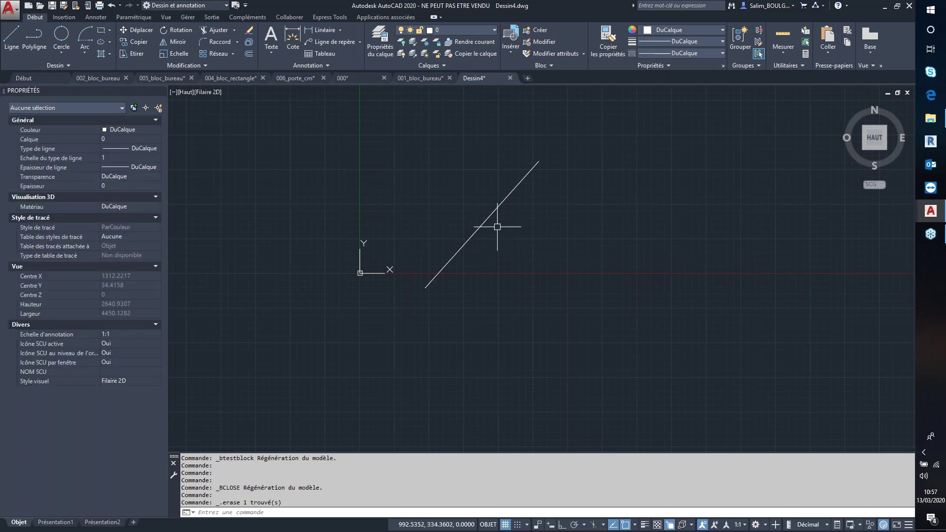
click(488, 216)
key(Delete)
Switch to 006_porte_cm, frame the door pieces, and window-select all seven objects
click(298, 77)
scroll(441, 272, up, 1)
scroll(517, 215, up, 2)
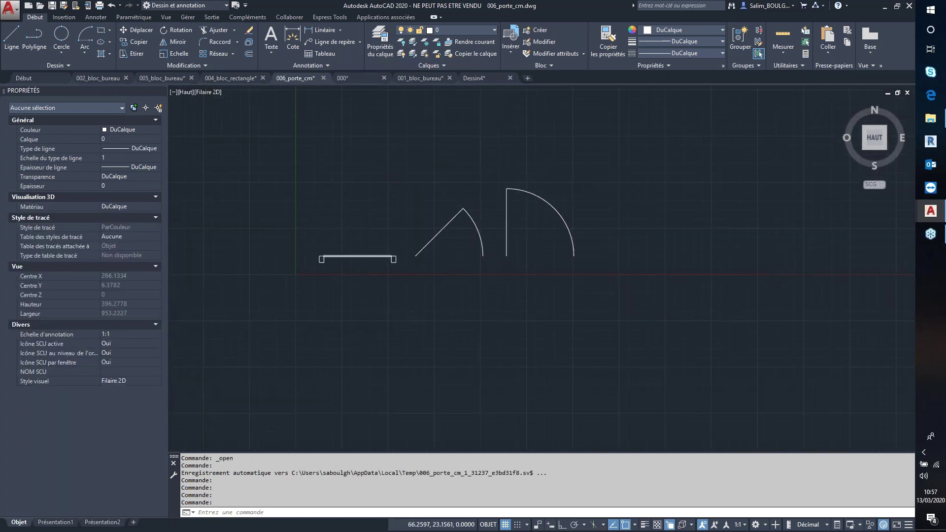
scroll(357, 254, up, 2)
scroll(301, 264, up, 3)
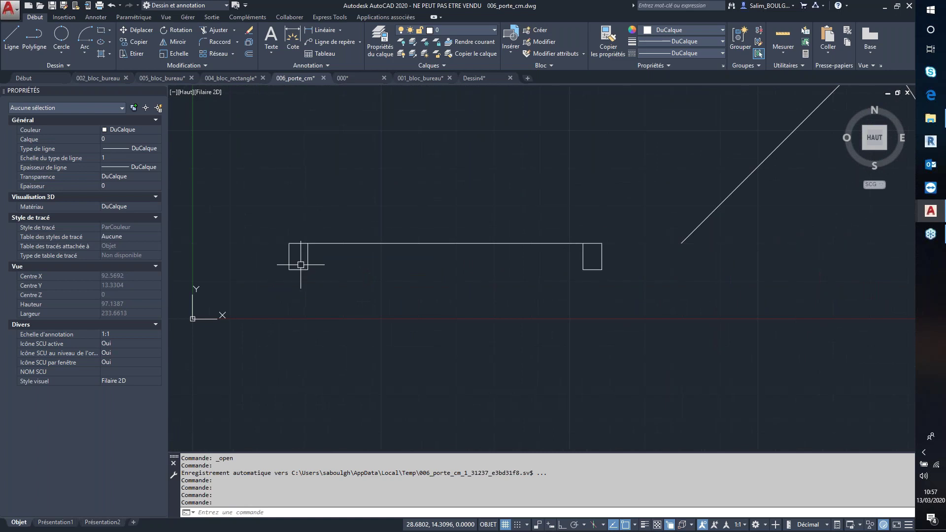
scroll(301, 264, down, 2)
scroll(434, 280, down, 2)
middle_drag(475, 298, 412, 309)
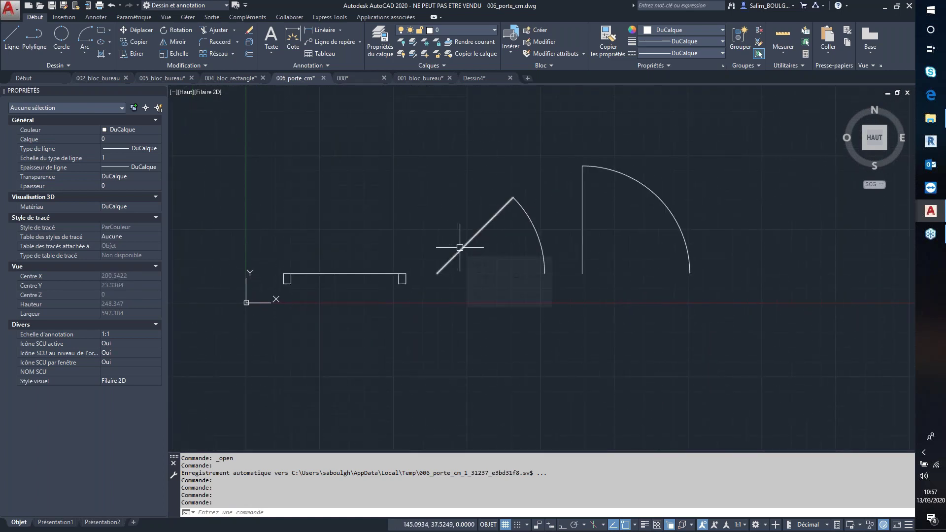
scroll(572, 224, down, 1)
click(682, 143)
click(338, 327)
text(B)
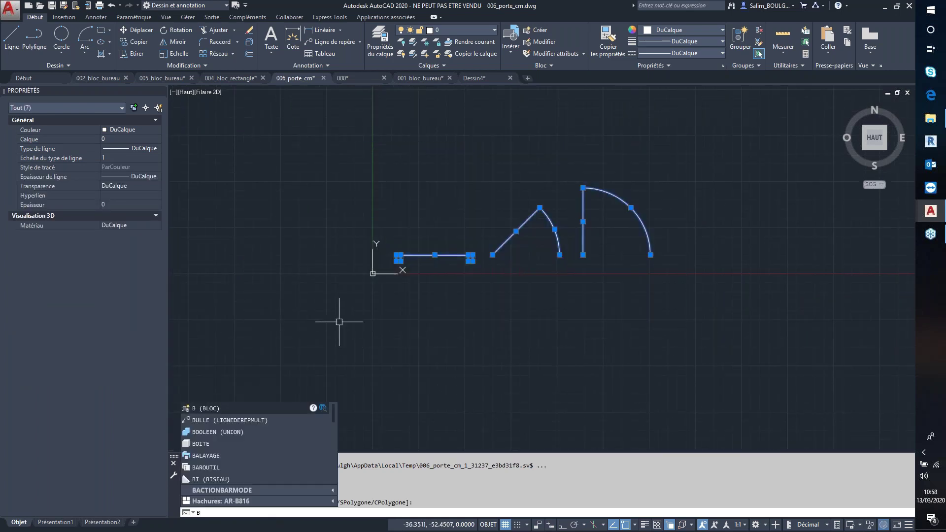
Create block 'porte dyn' with its base point at the door jamb corner, opening it for editing
key(Return)
text(porte dyn)
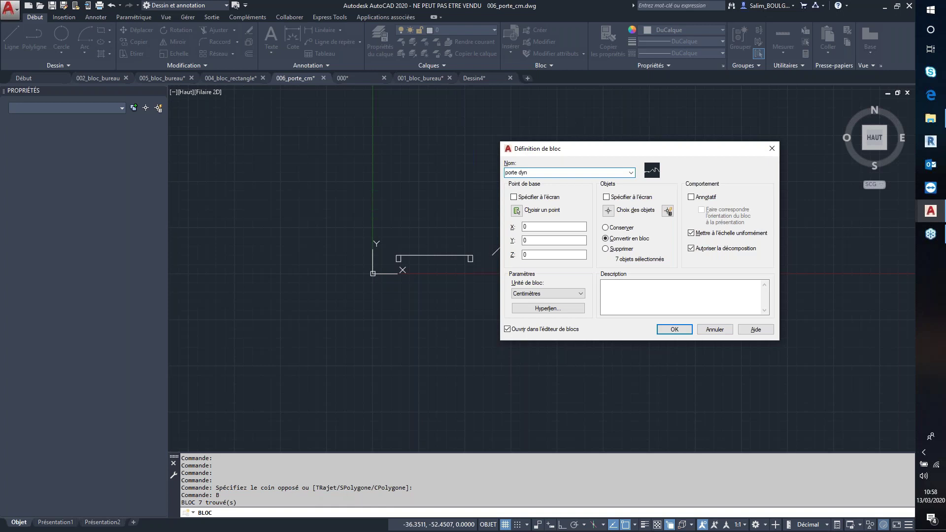
click(522, 213)
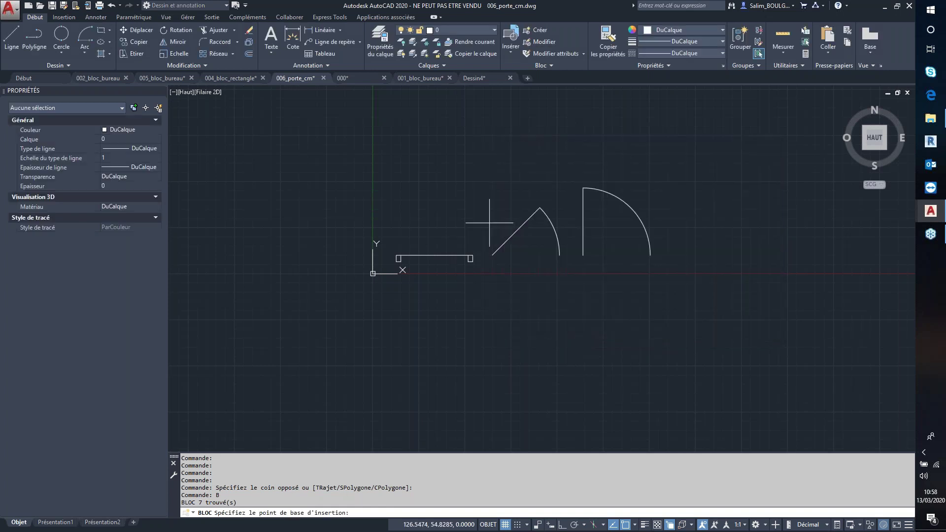
scroll(432, 230, up, 3)
click(442, 226)
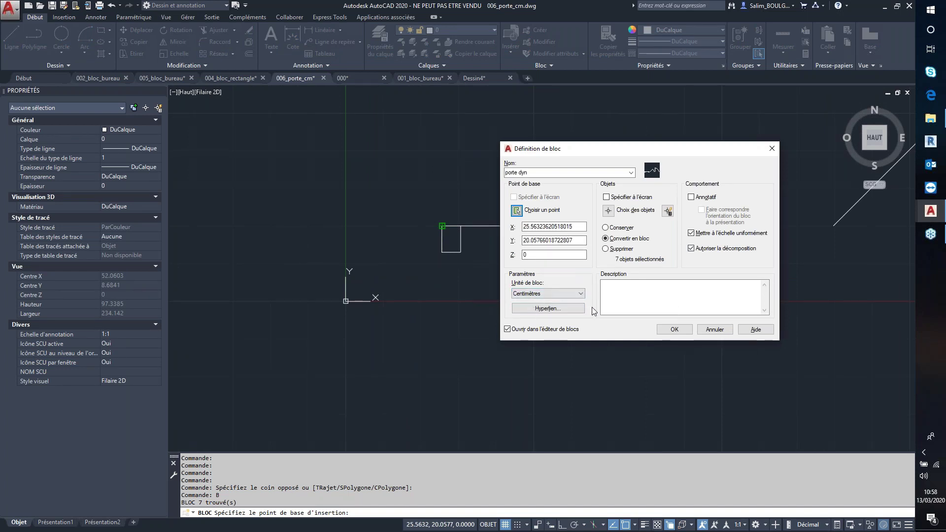
click(674, 329)
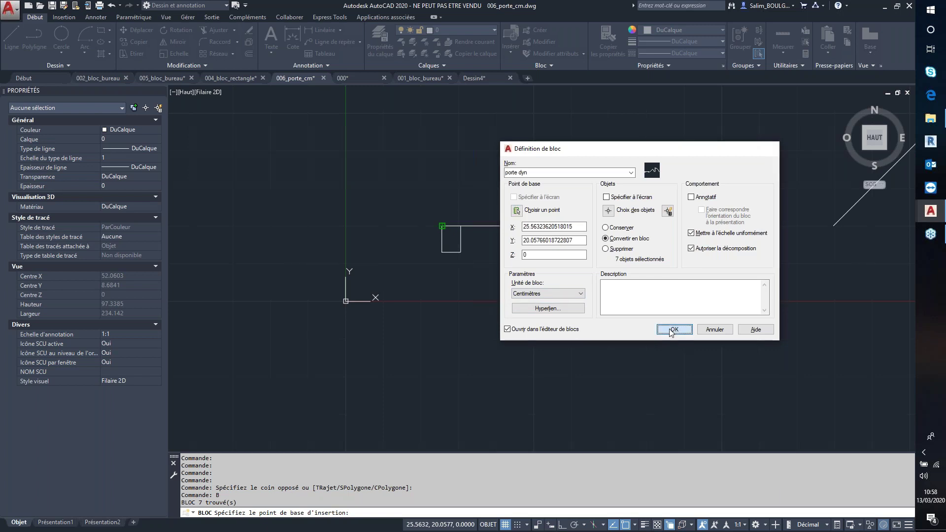
scroll(425, 218, down, 2)
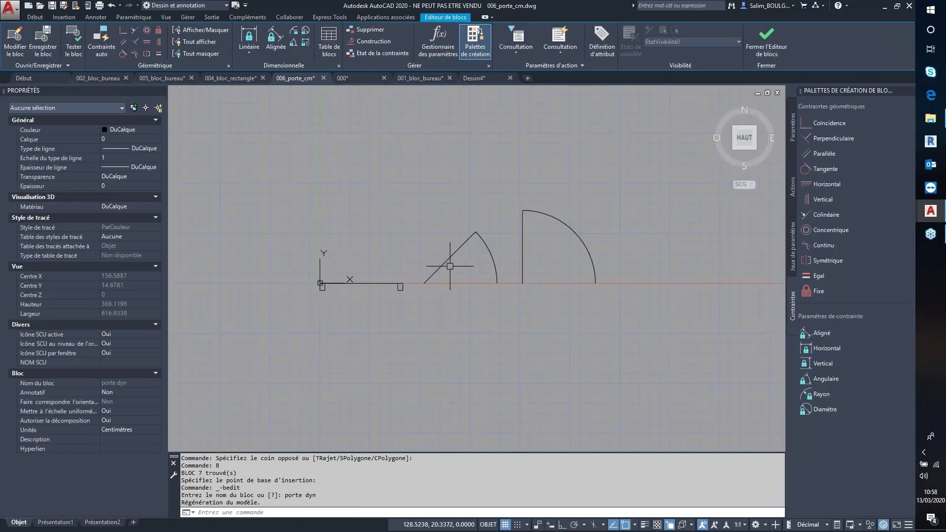
Place visibility parameter Visibilité1 below the door frame with one grip
middle_drag(366, 267, 415, 267)
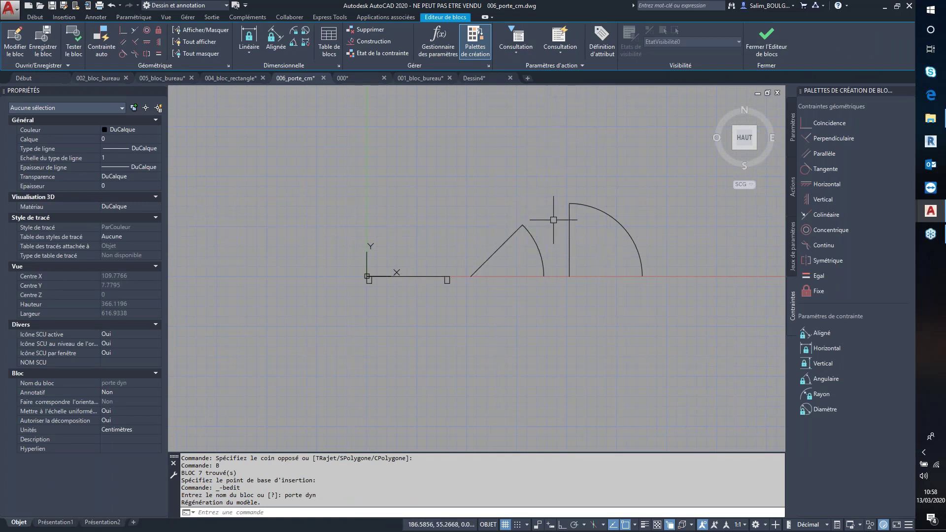
click(522, 49)
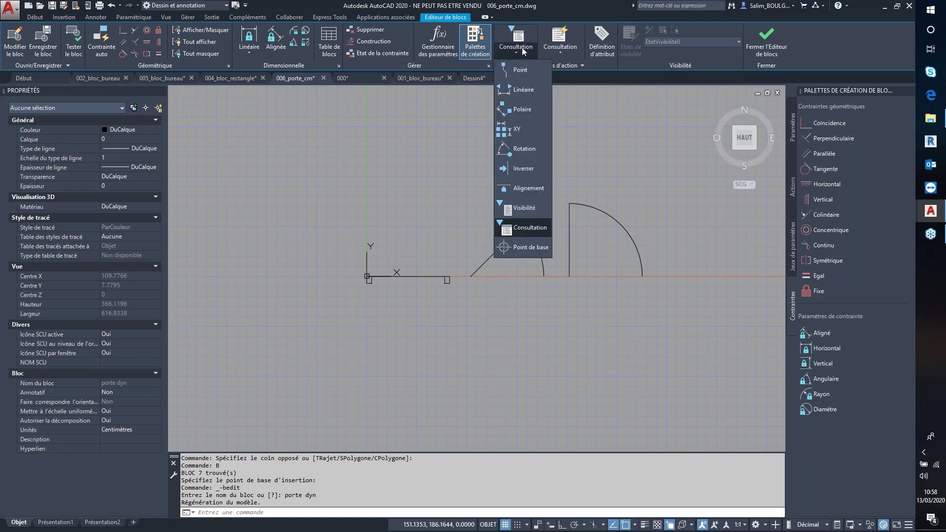
click(521, 208)
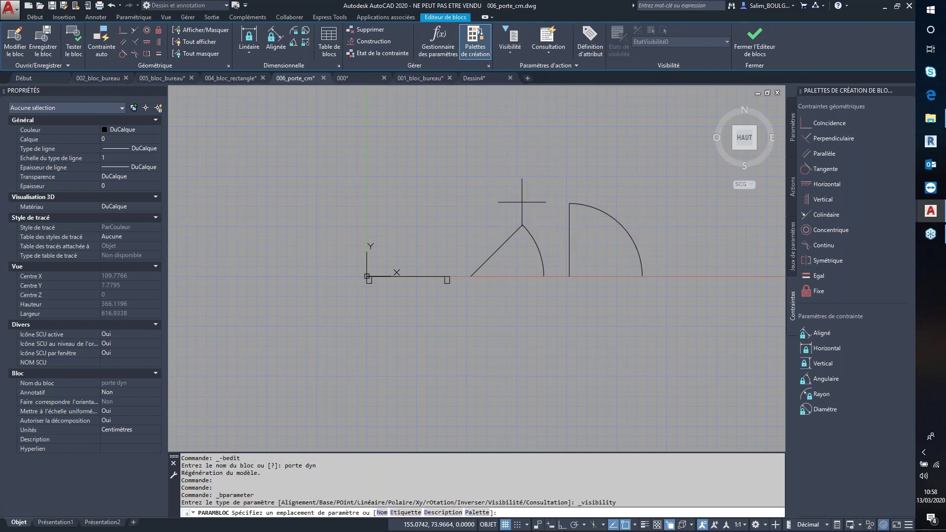
key(Escape)
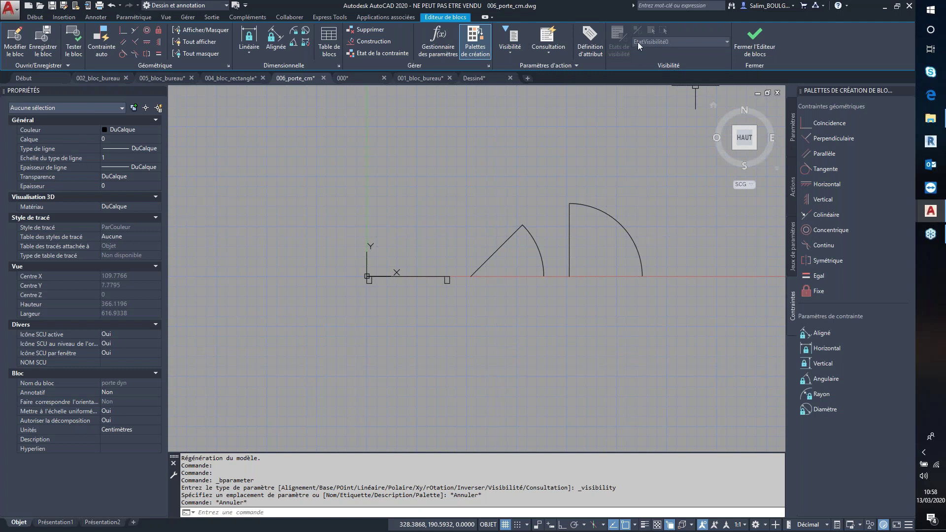
click(510, 54)
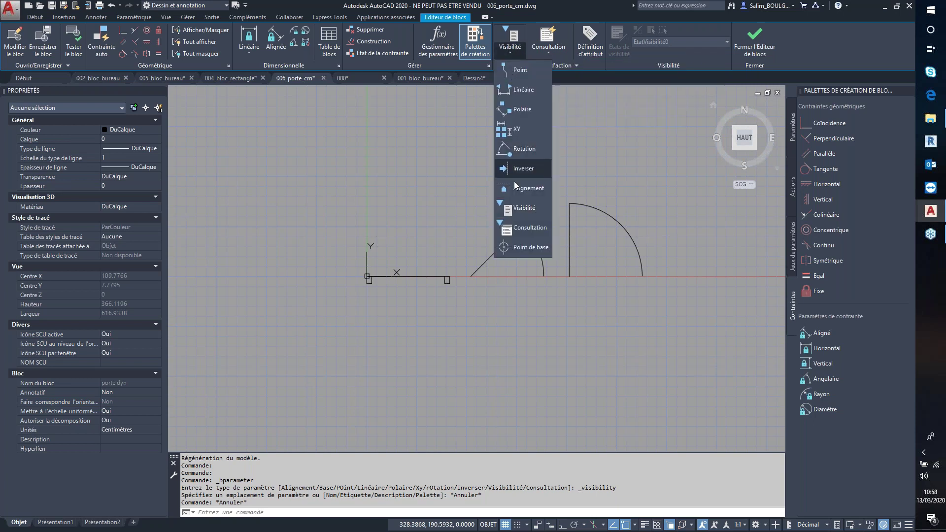
click(522, 208)
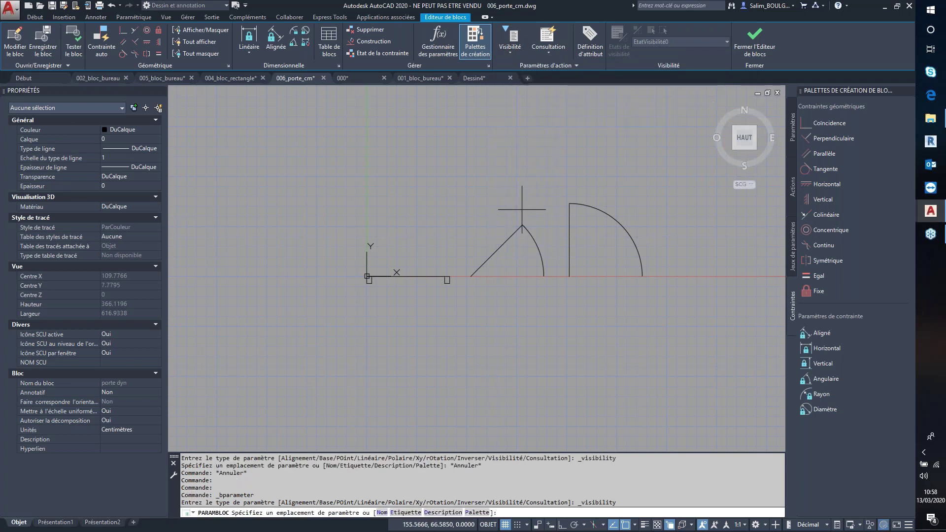
click(388, 301)
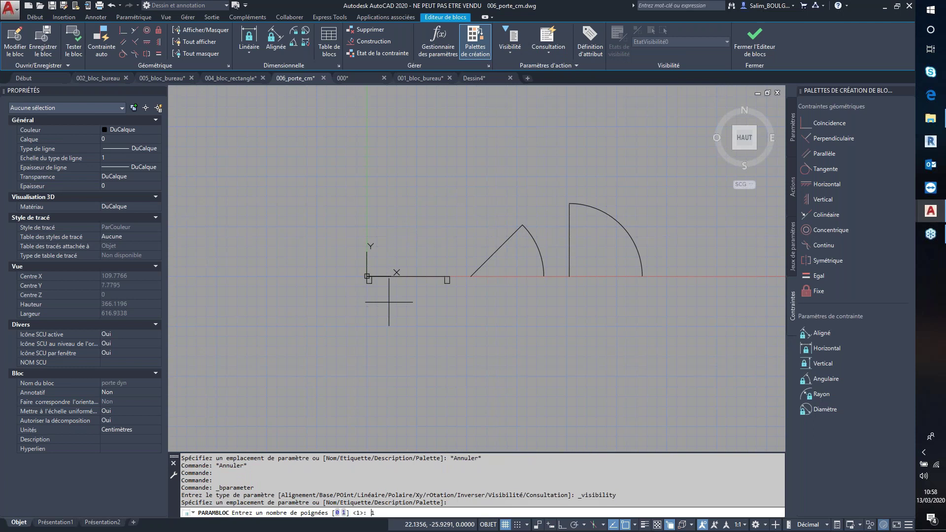
key(Return)
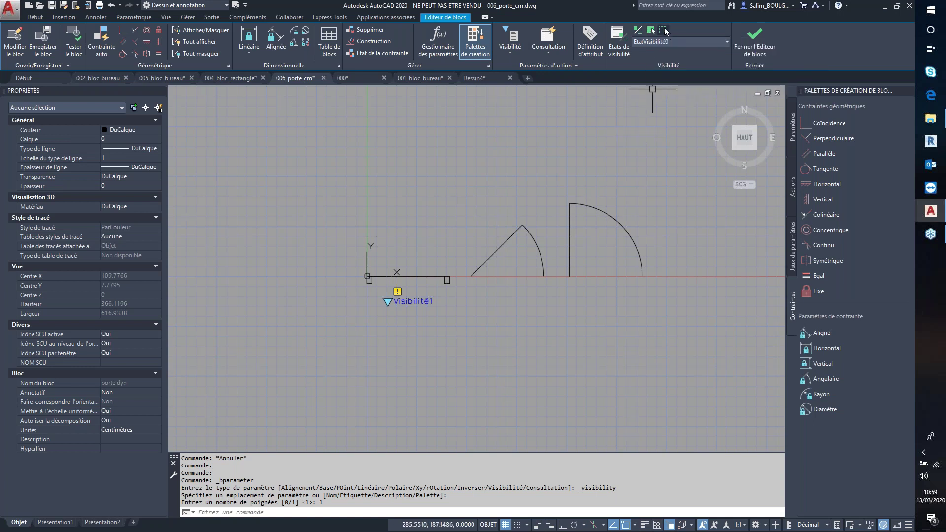
Add two new visibility states to the door block
click(620, 49)
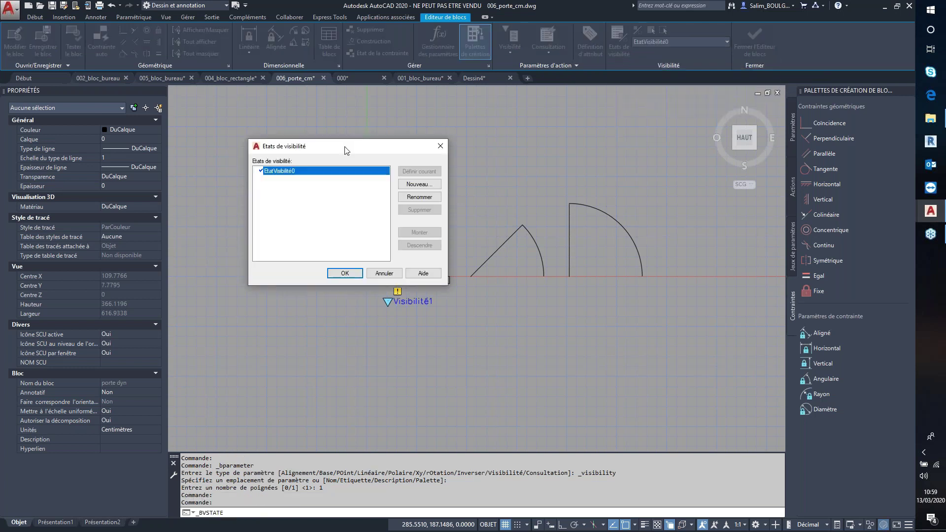
click(416, 185)
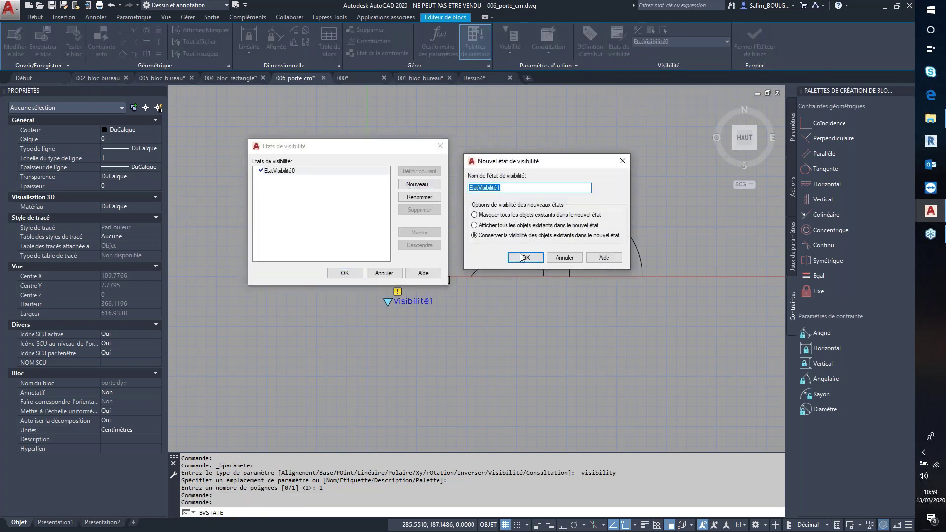
click(521, 257)
click(415, 185)
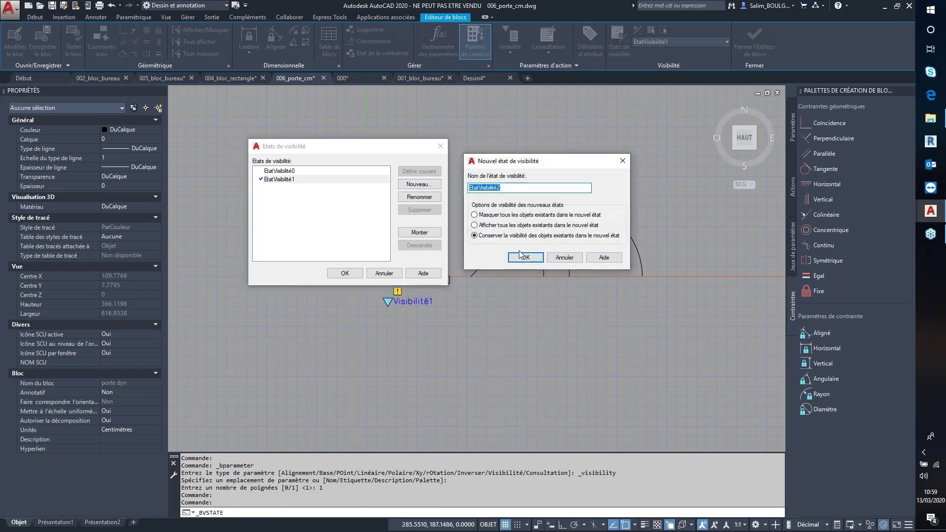
click(515, 253)
Rename the three visibility states to fermee, ouvert 45 and ouvert 90
click(374, 171)
click(419, 197)
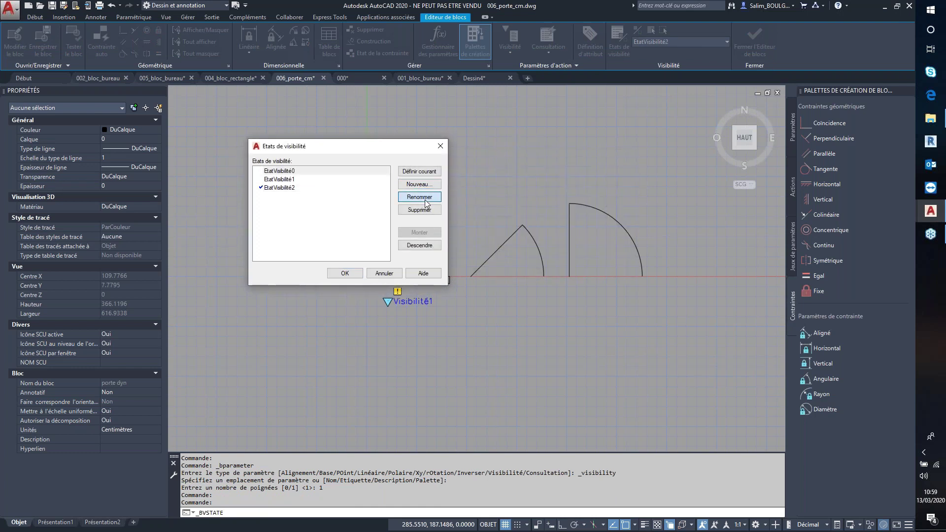
text(fermee)
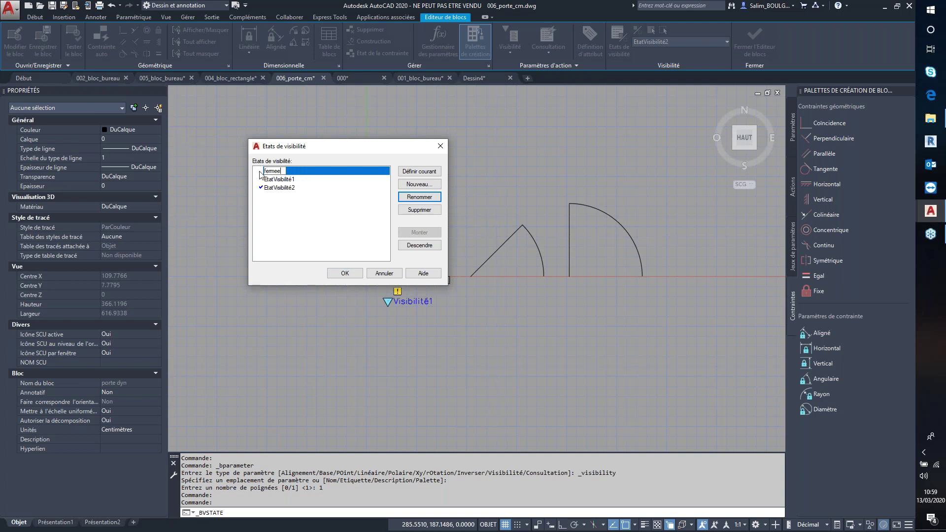
click(276, 182)
right_click(279, 183)
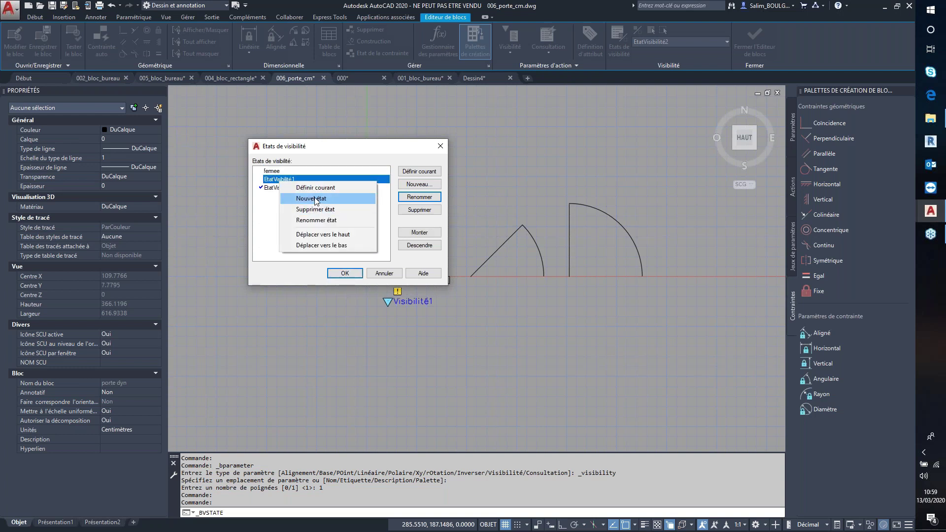
click(316, 220)
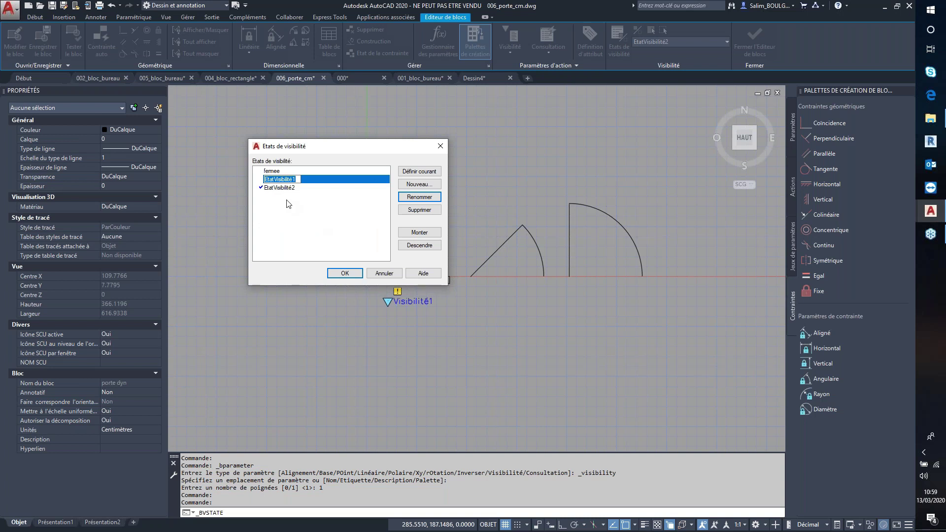
text(ouvert 45)
click(286, 187)
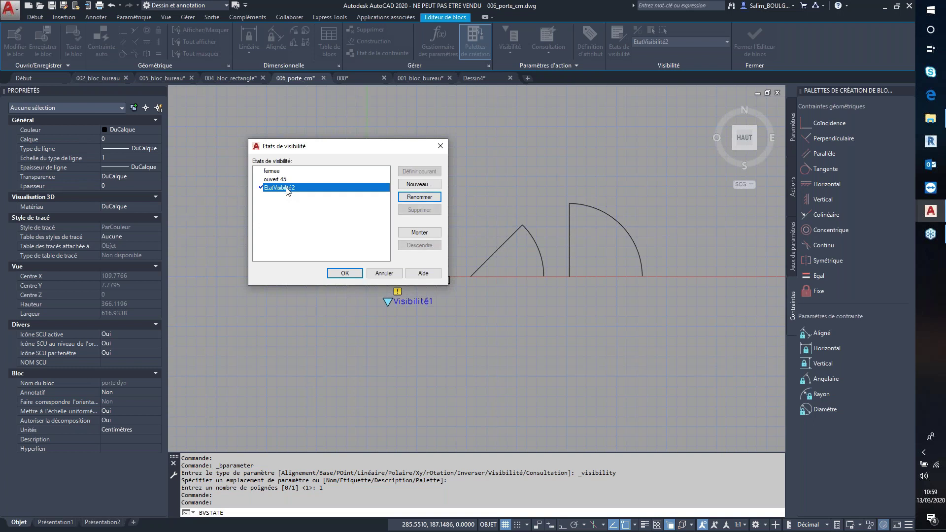
text(ou)
click(303, 219)
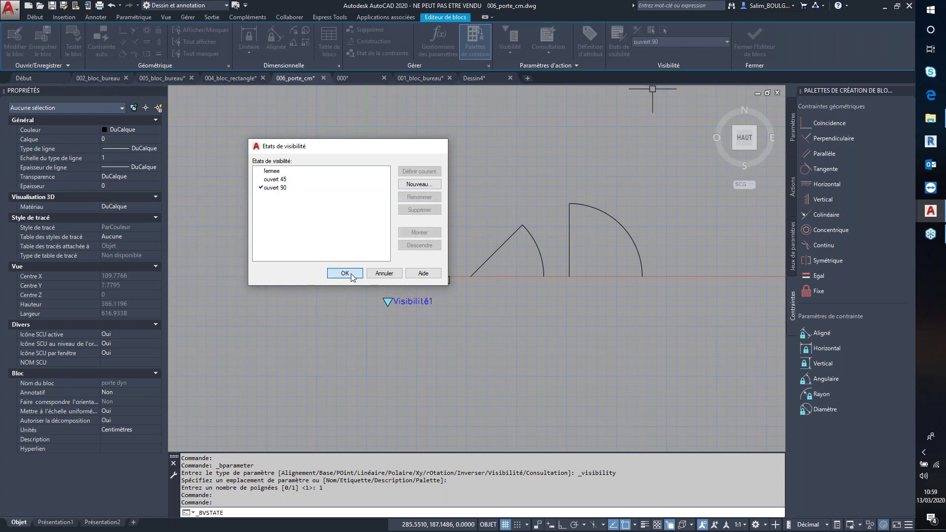
click(345, 274)
click(654, 44)
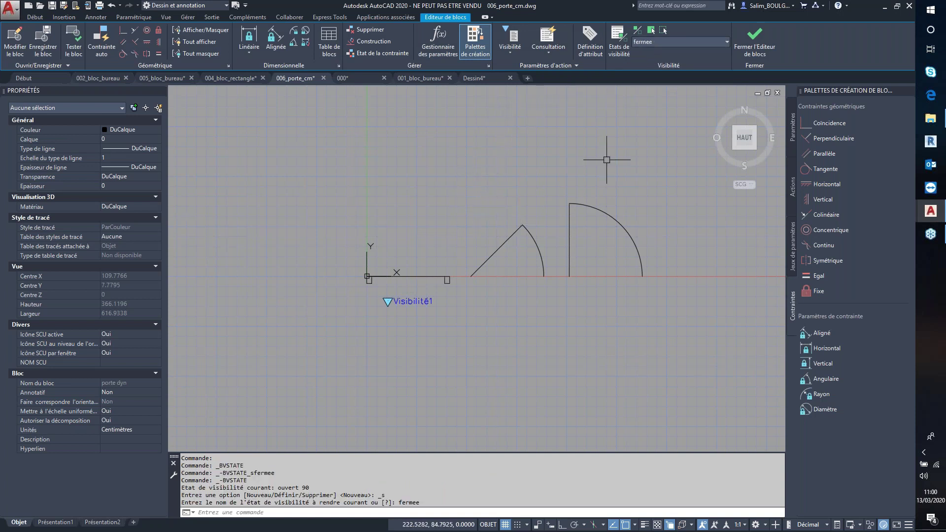
In the fermee state, hide both door swings and the diagonal line, showing hidden objects greyed
click(663, 30)
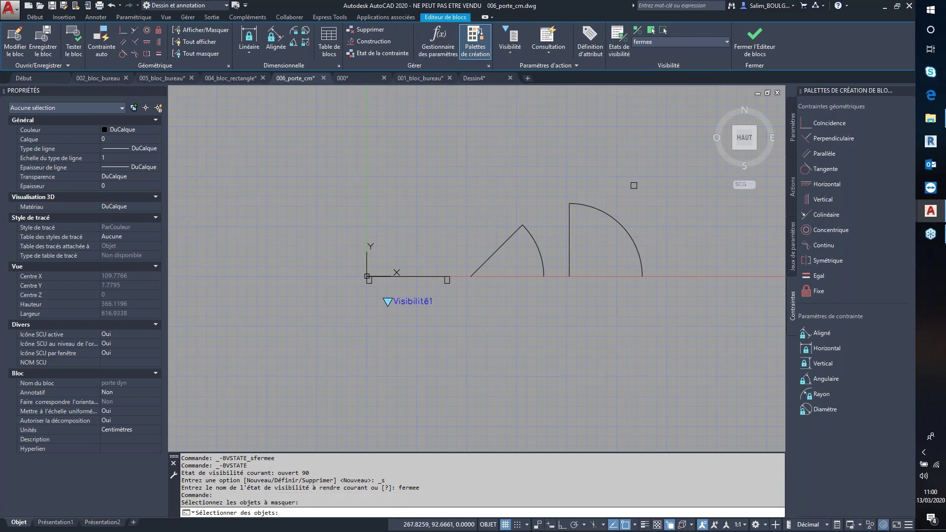
click(616, 220)
click(576, 218)
click(568, 232)
click(543, 247)
click(505, 238)
key(Return)
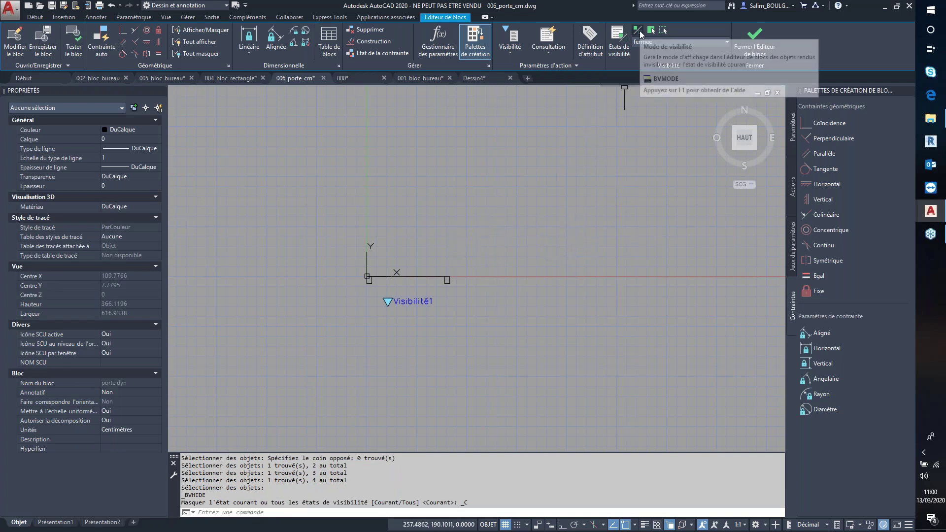
click(639, 31)
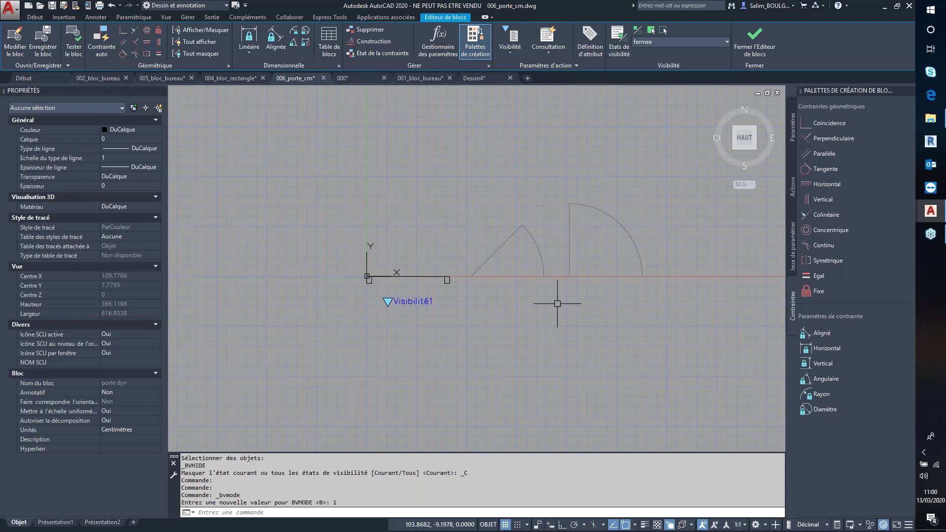
scroll(566, 270, up, 2)
middle_drag(544, 334, 535, 341)
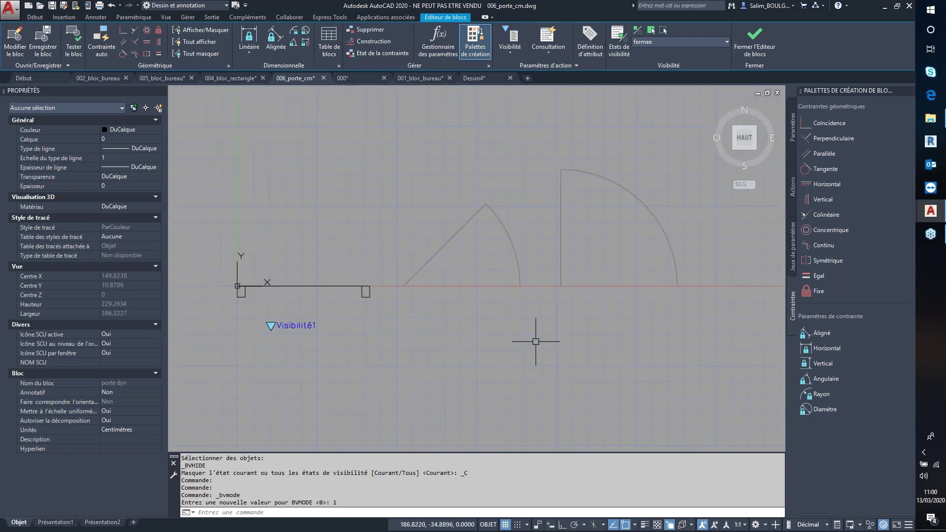
In the ouvert 45 state, hide the 90° door swing and the closed-door line
click(665, 40)
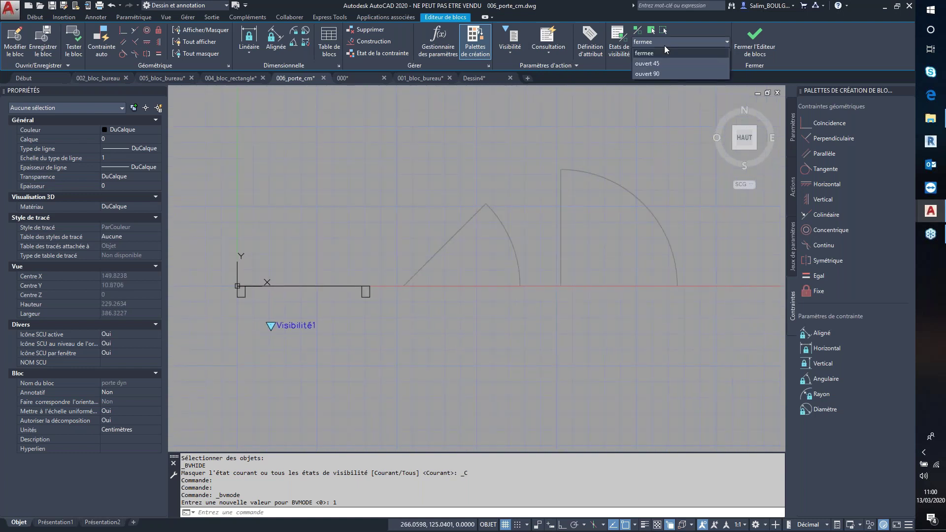
click(659, 64)
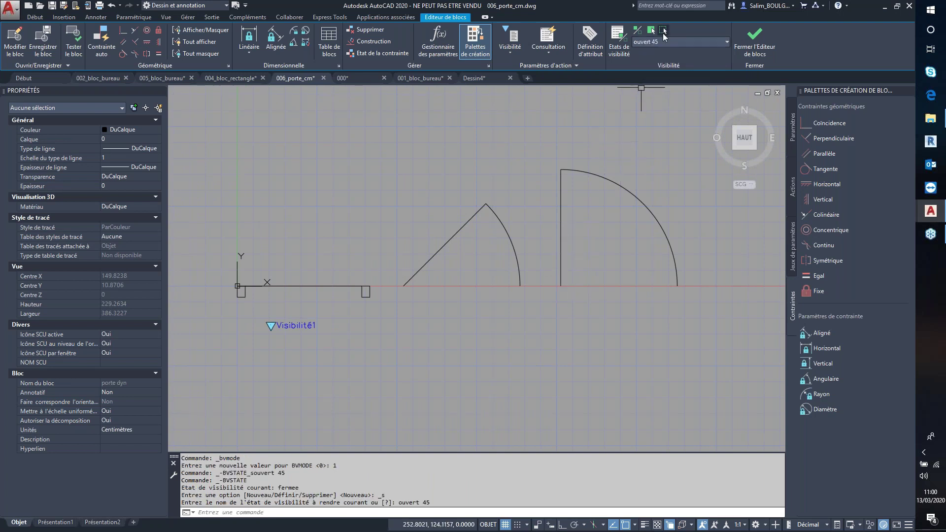
click(663, 30)
click(591, 148)
click(539, 198)
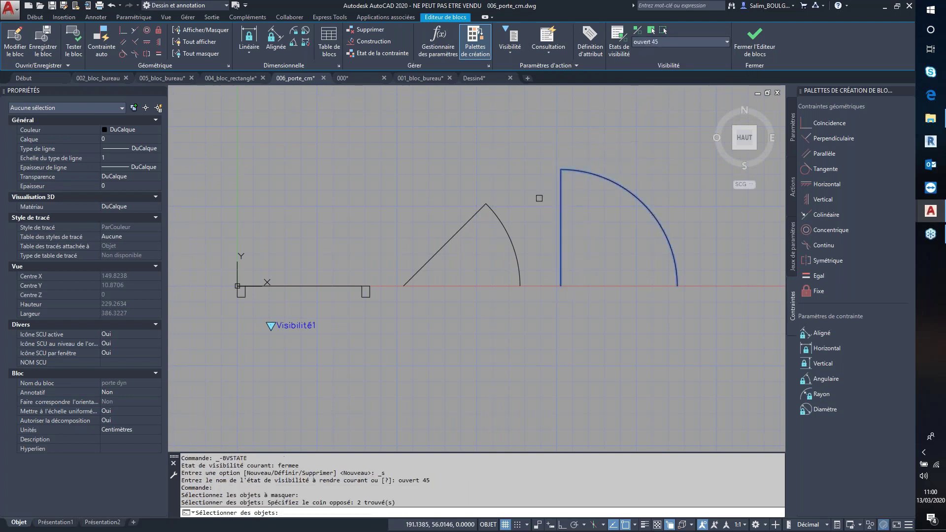
click(327, 271)
click(272, 330)
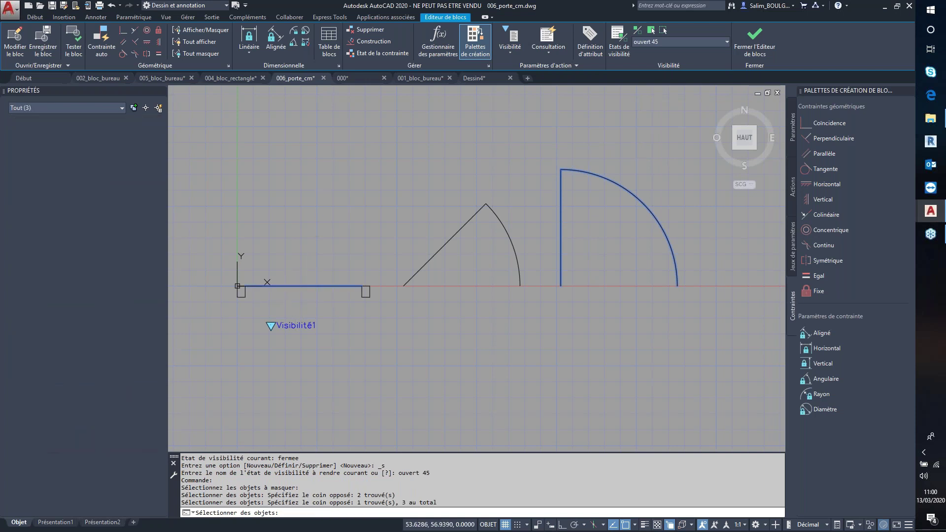
key(Return)
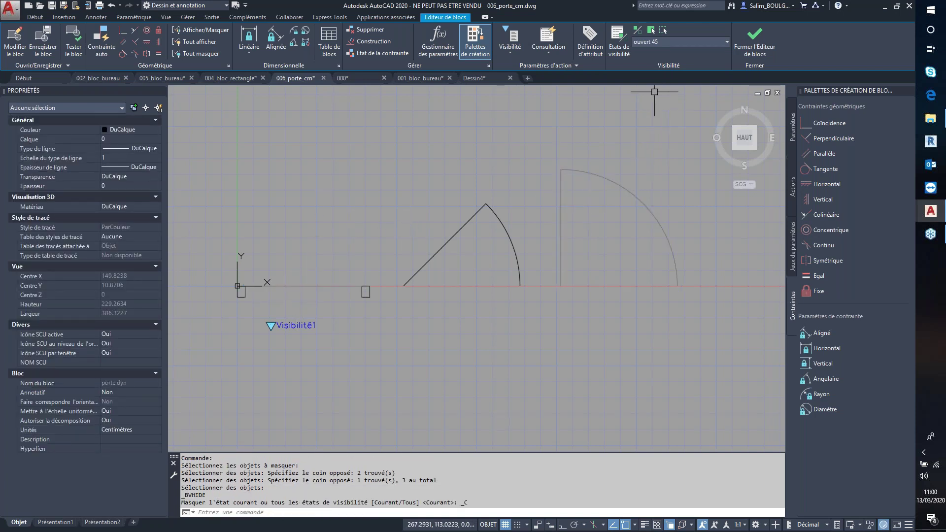
In ouvert 90, hide the 45° door swing and closed-door line, then return to fermee
click(648, 44)
click(652, 74)
click(664, 31)
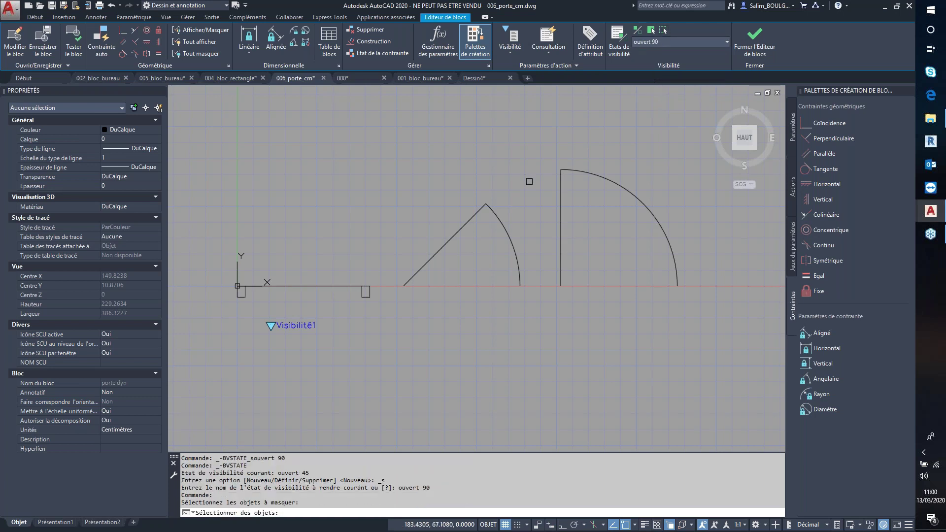
click(523, 194)
click(431, 238)
click(336, 286)
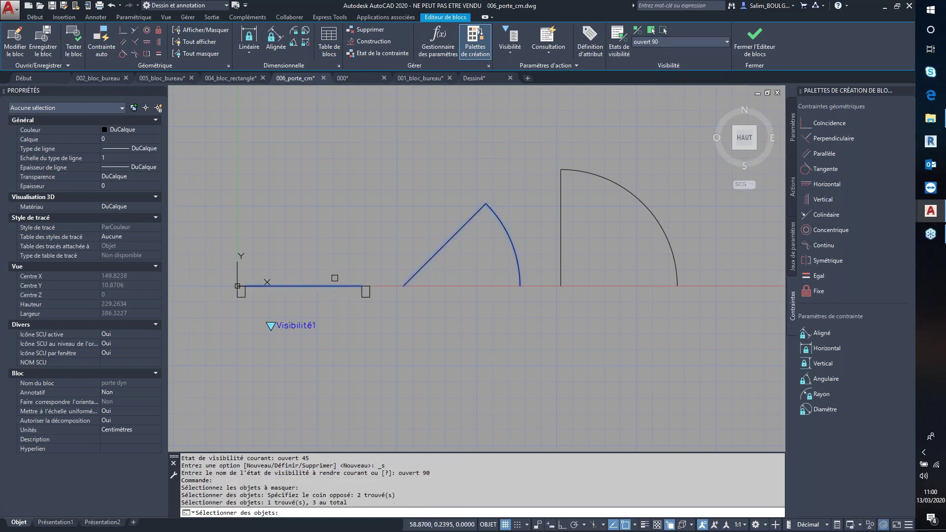
key(Return)
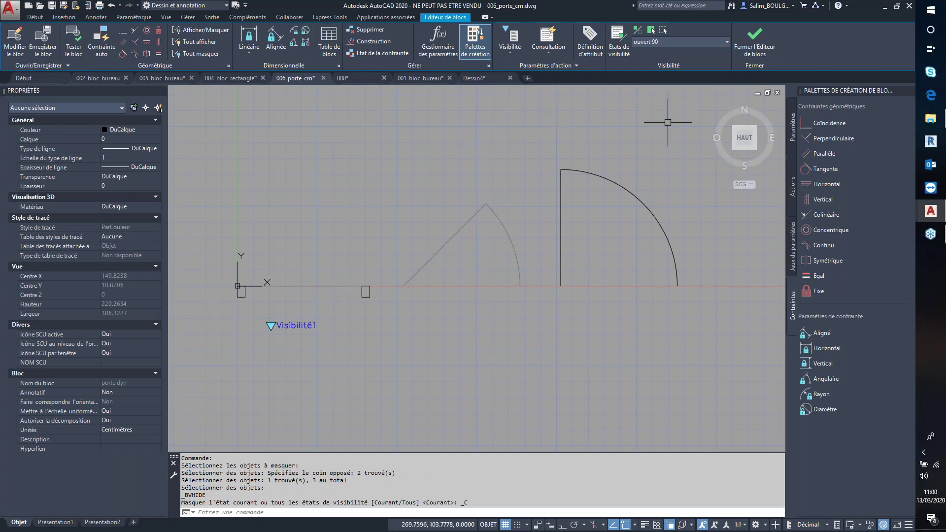
click(666, 44)
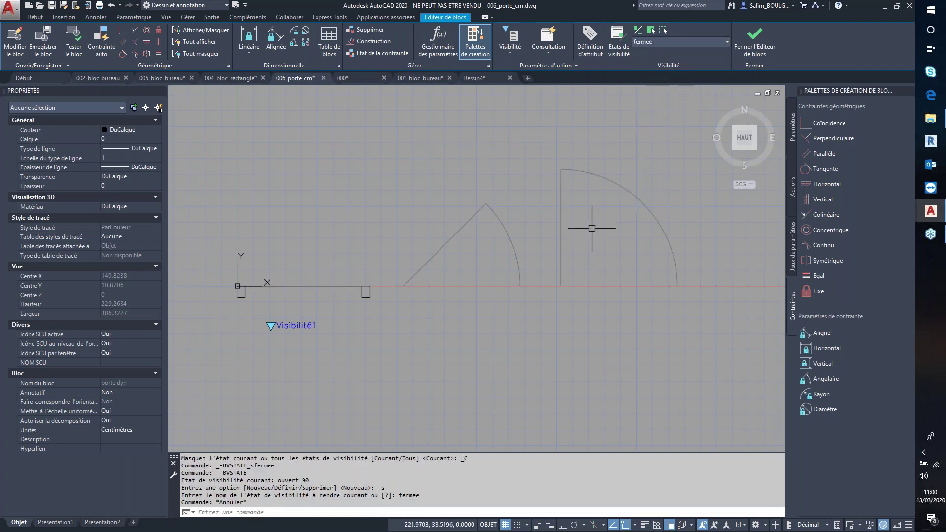
Move the 90° door arc and line from their lower-left end to the block origin
click(622, 131)
click(539, 290)
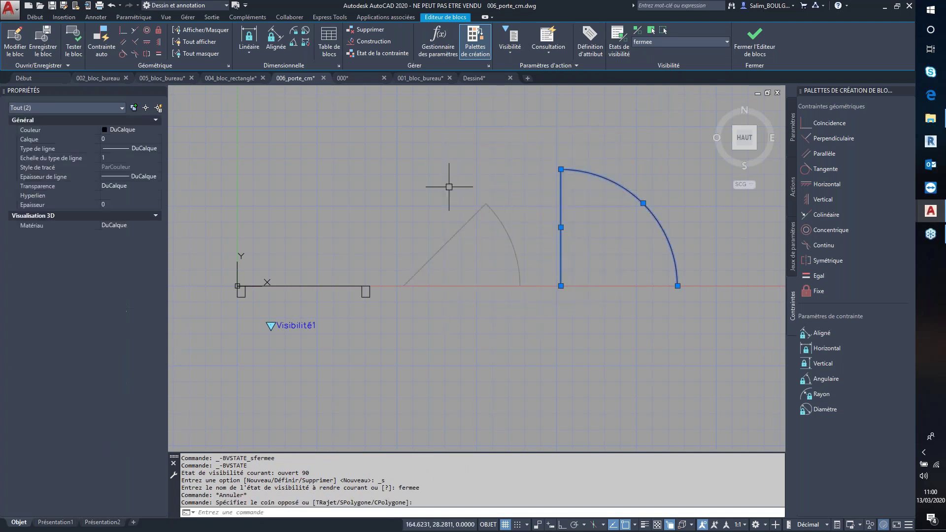
click(35, 16)
click(132, 29)
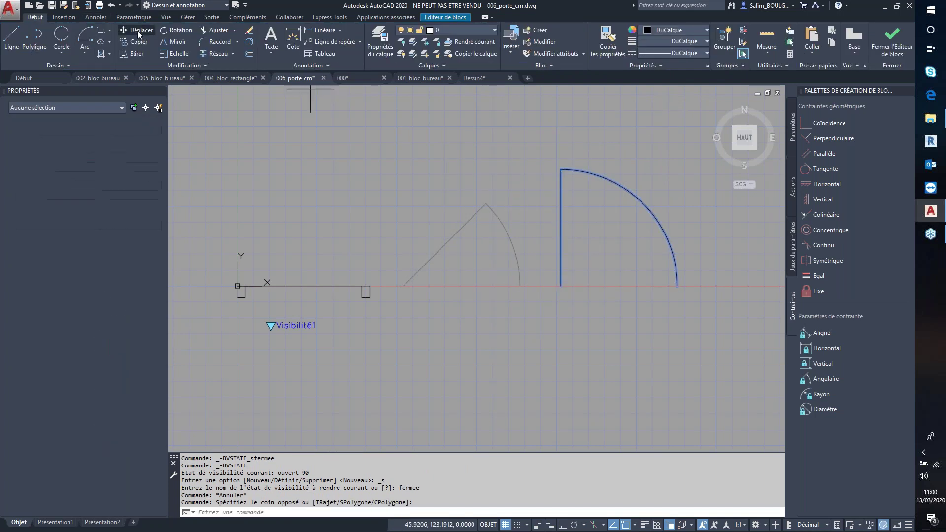
click(560, 286)
scroll(313, 232, up, 2)
scroll(270, 281, up, 2)
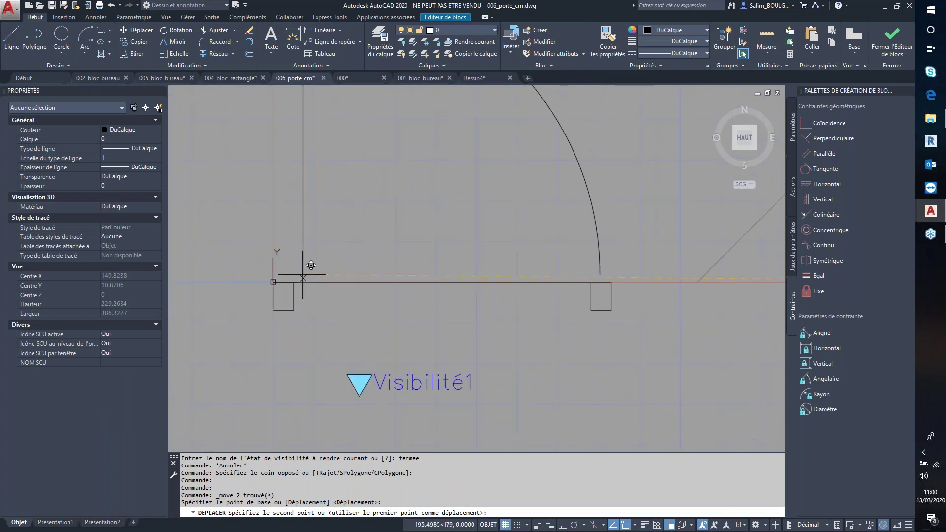
click(274, 281)
scroll(305, 291, down, 4)
key(Escape)
key(Escape)
Move the 45° door arc and line from their lower-left end to the block origin
click(587, 190)
click(511, 248)
click(130, 30)
click(462, 287)
scroll(301, 289, up, 3)
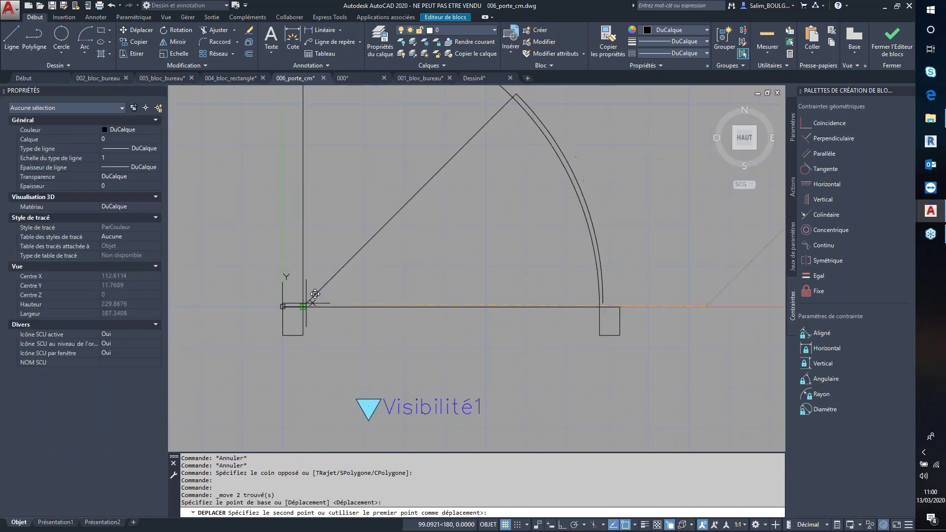
key(Escape)
key(Escape)
scroll(422, 249, down, 3)
scroll(429, 245, down, 2)
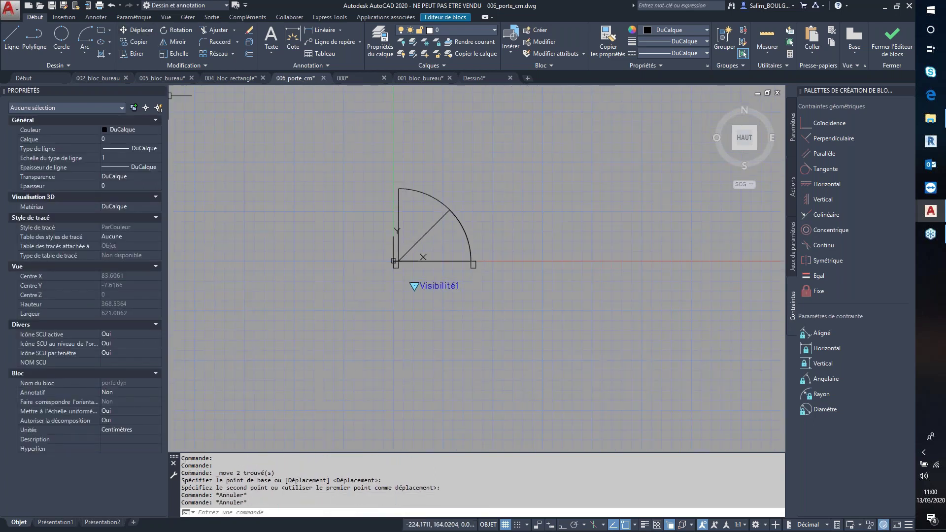
Test the door block, switching its visibility to ouvert 45 and then ouvert 90
click(454, 18)
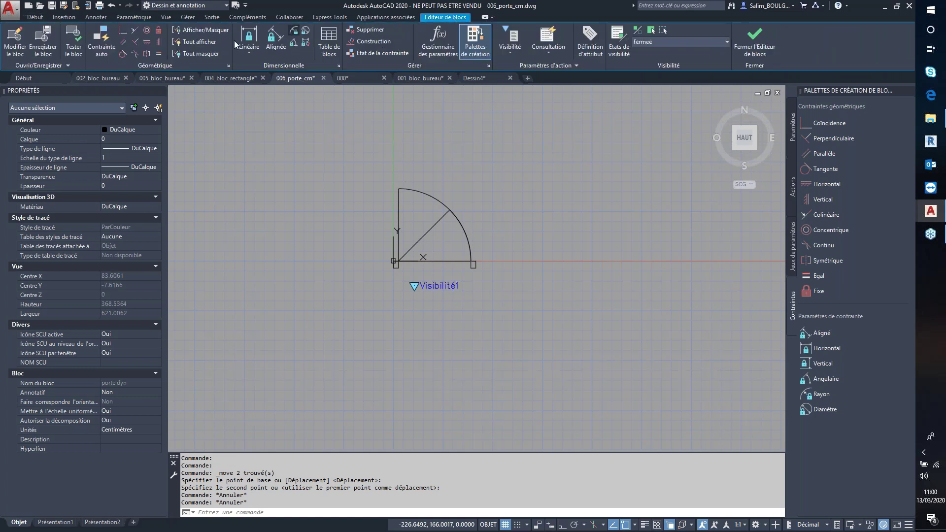
click(73, 44)
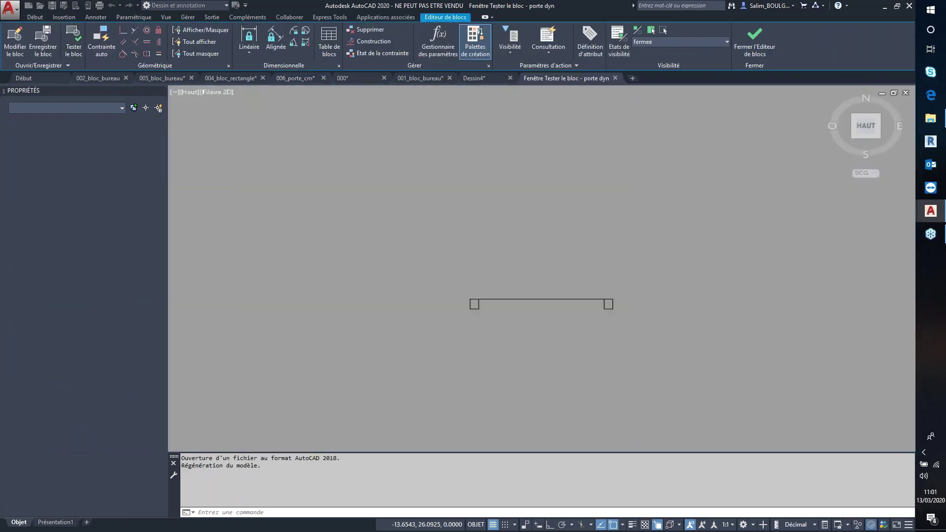
click(365, 228)
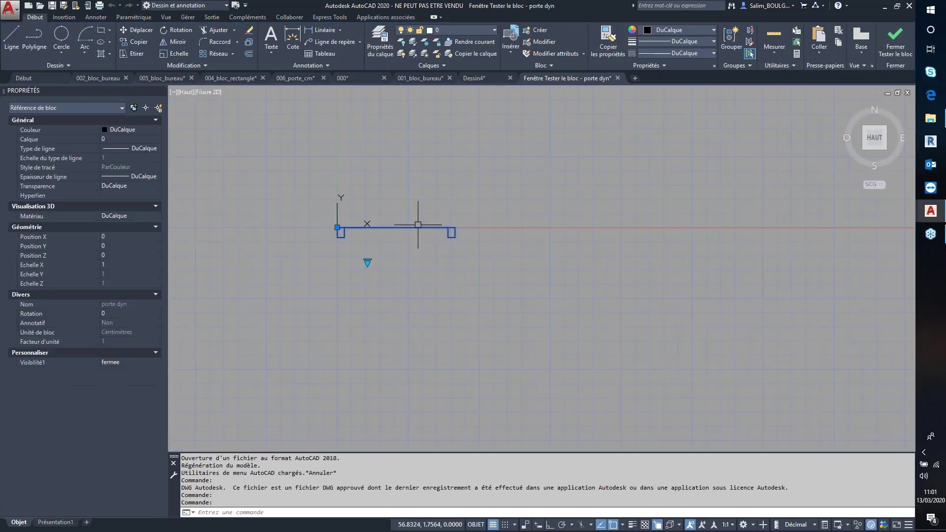
click(367, 260)
click(395, 277)
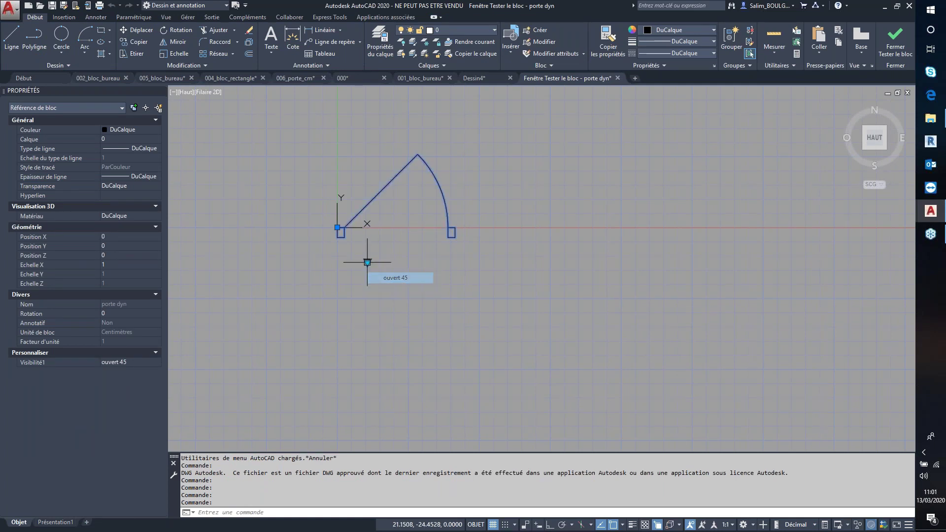
click(367, 262)
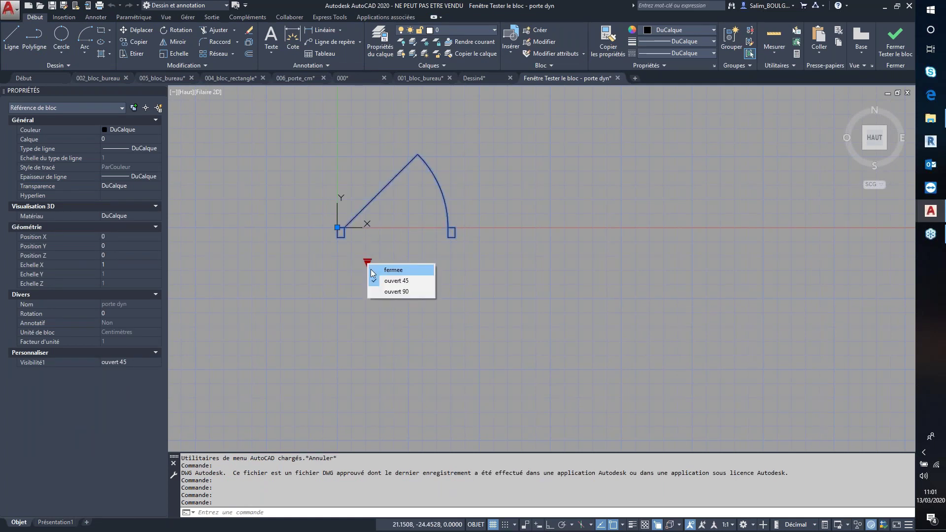
click(387, 292)
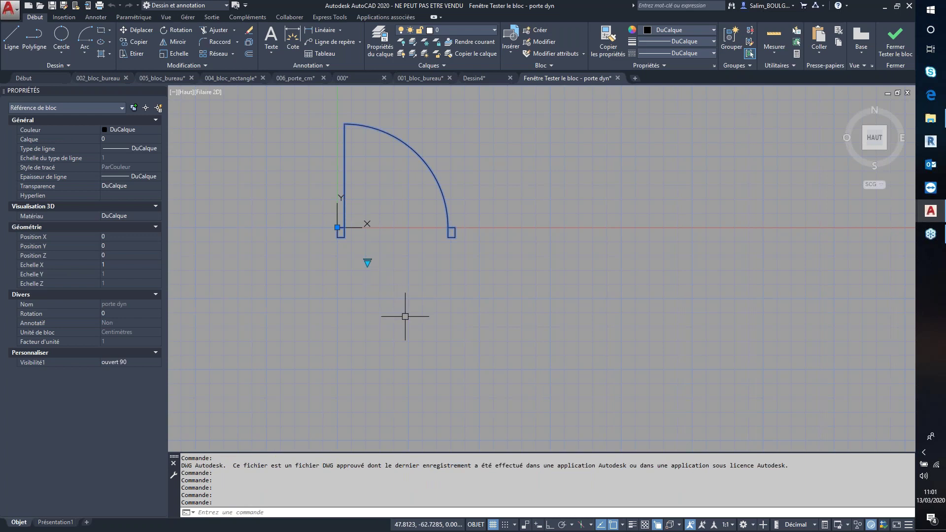
Close the block test and return to the door block in 006_porte_cm
click(895, 39)
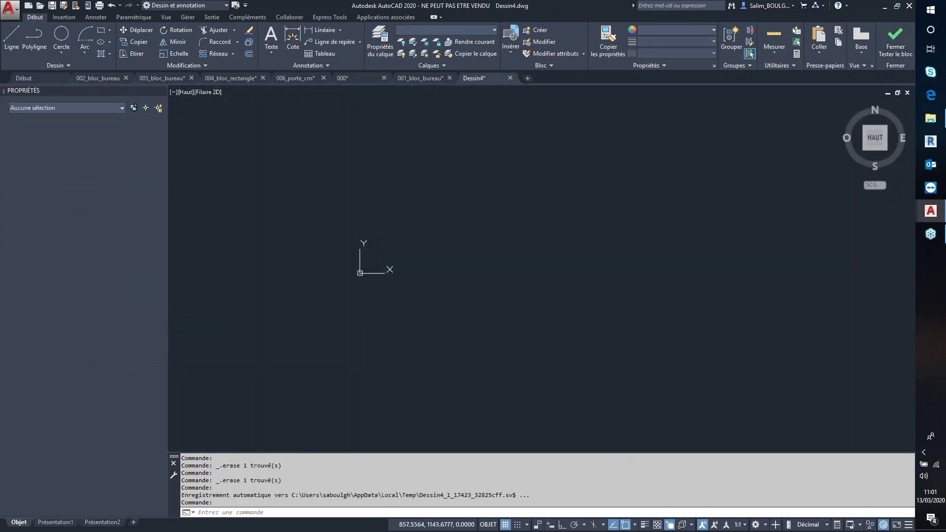
click(315, 78)
middle_drag(463, 268, 402, 279)
scroll(374, 293, up, 2)
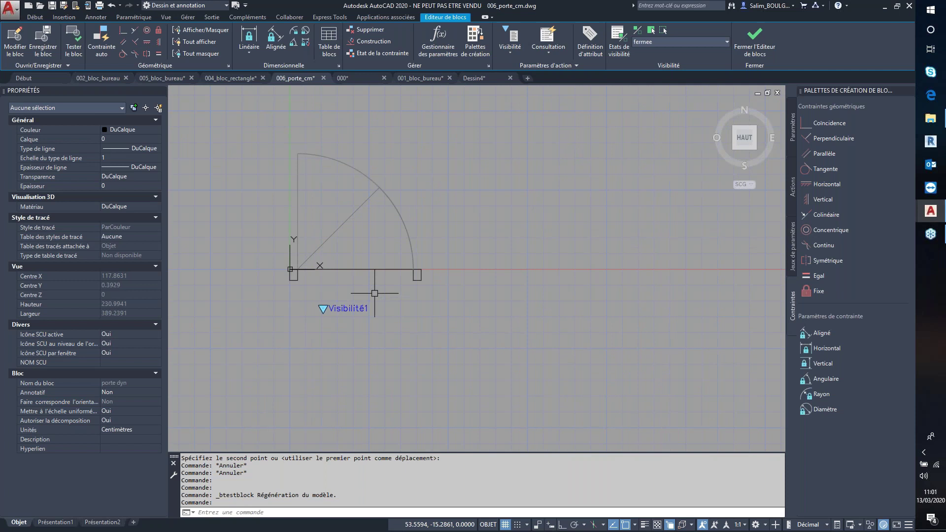
Add one-grip linear parameter Distance1 from the door's left to right corner, labelled below
click(507, 55)
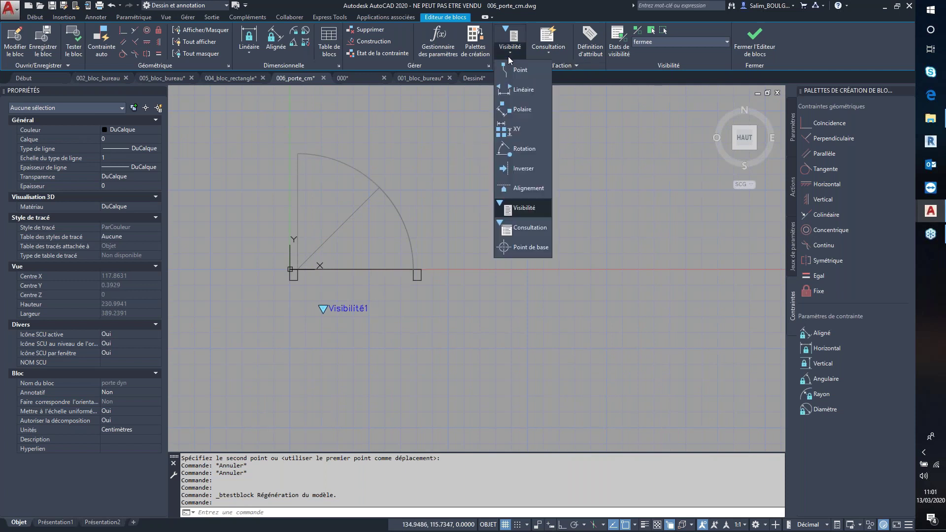
click(520, 90)
scroll(285, 296, up, 4)
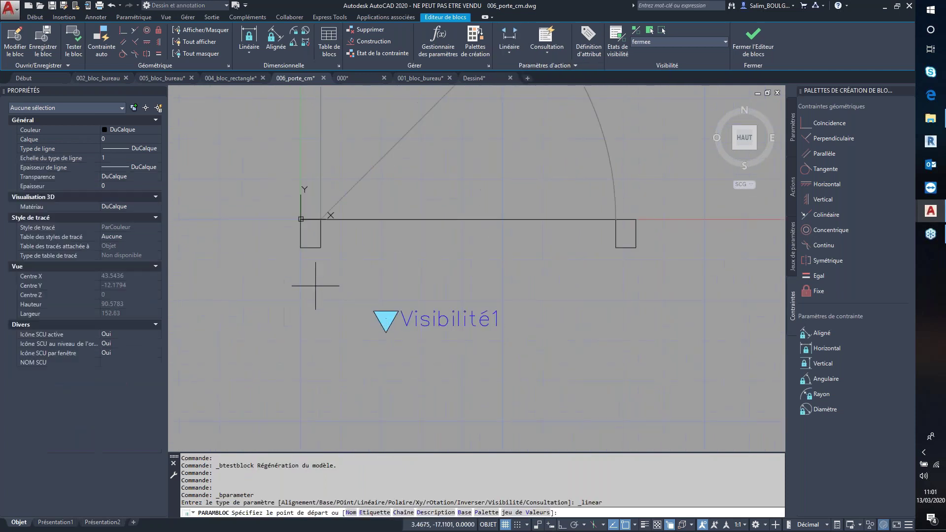
click(321, 219)
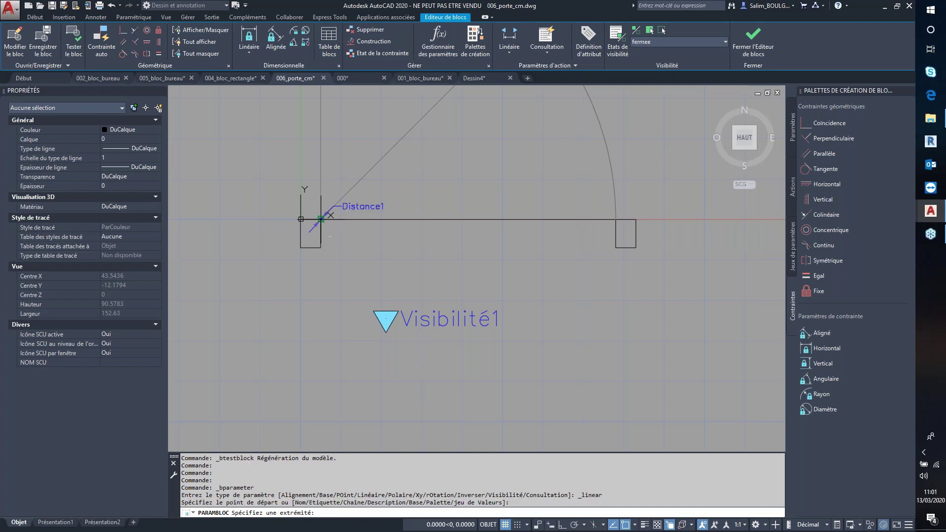
click(615, 219)
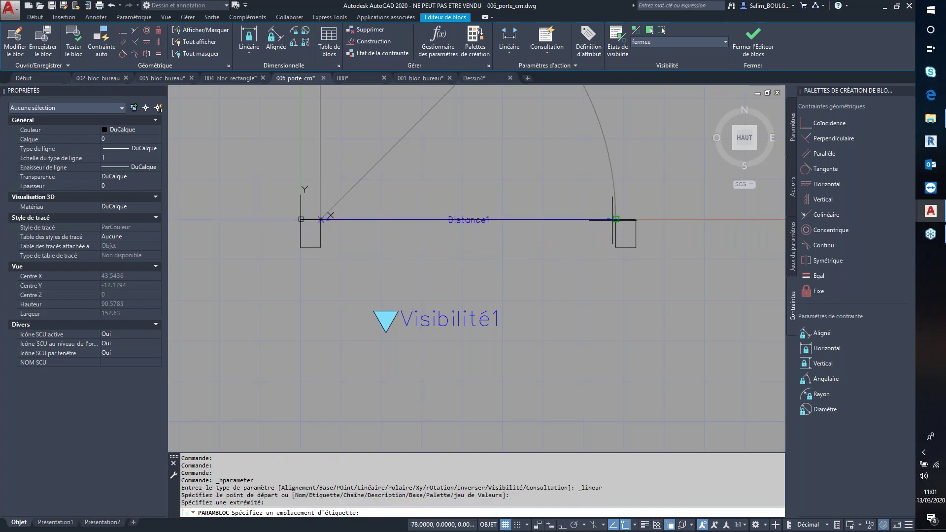
middle_drag(612, 380, 552, 297)
click(552, 298)
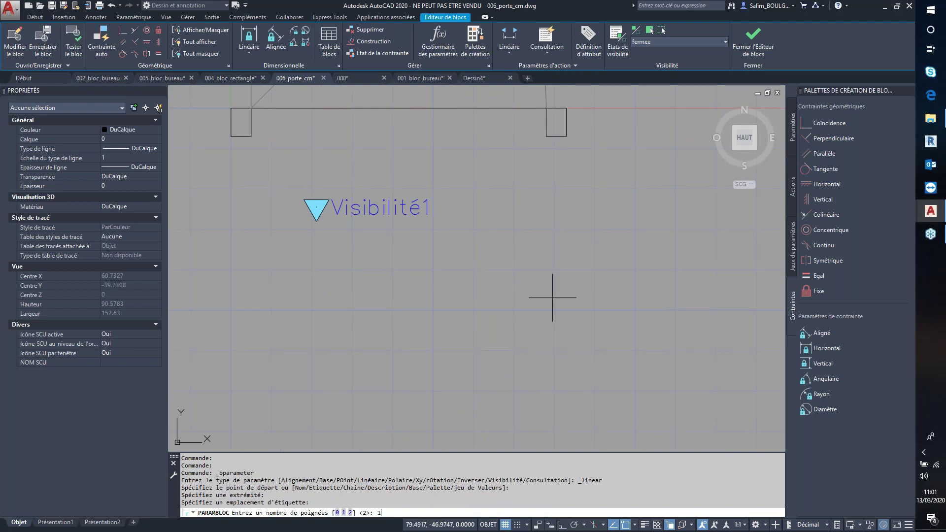
key(Return)
scroll(491, 285, down, 4)
middle_drag(488, 287, 393, 329)
click(546, 50)
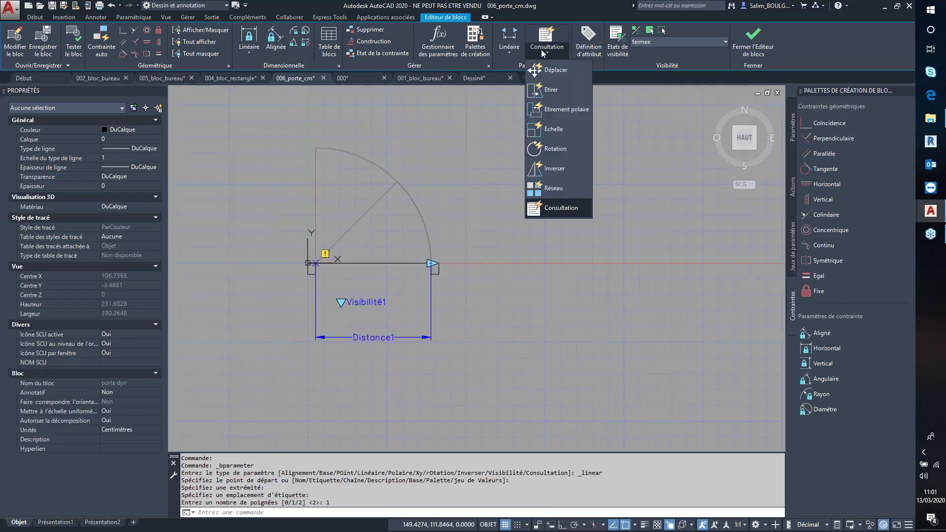
Add a stretch action on Distance1's end point, framing the small rectangle at the door's right end
click(552, 92)
click(432, 273)
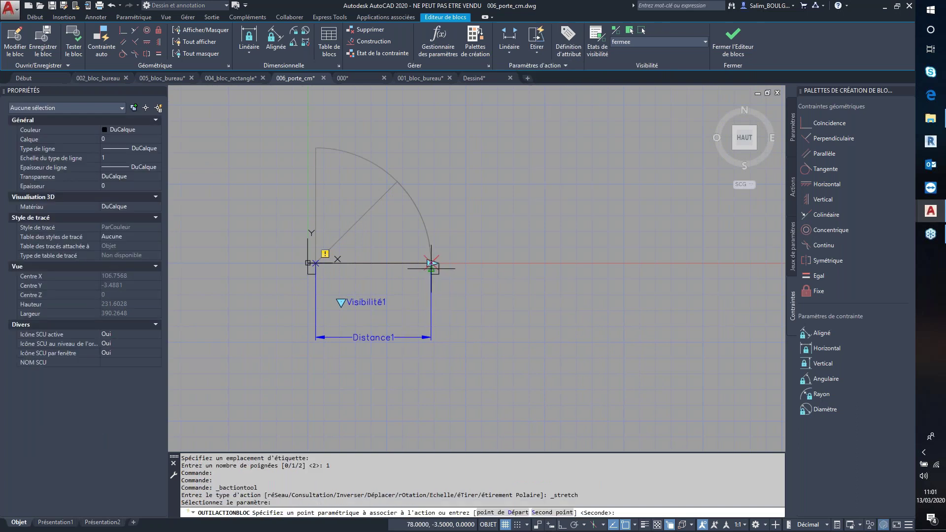
click(432, 263)
scroll(446, 257, up, 3)
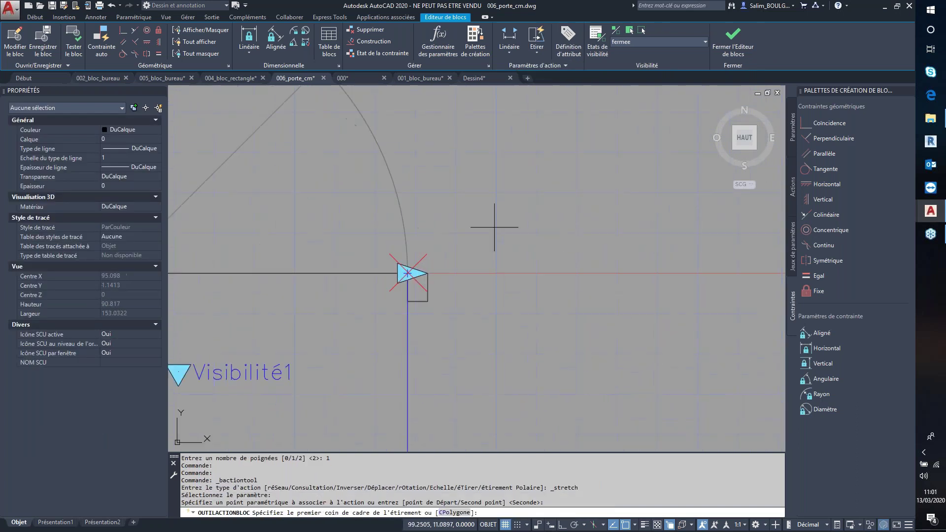
click(497, 222)
click(356, 338)
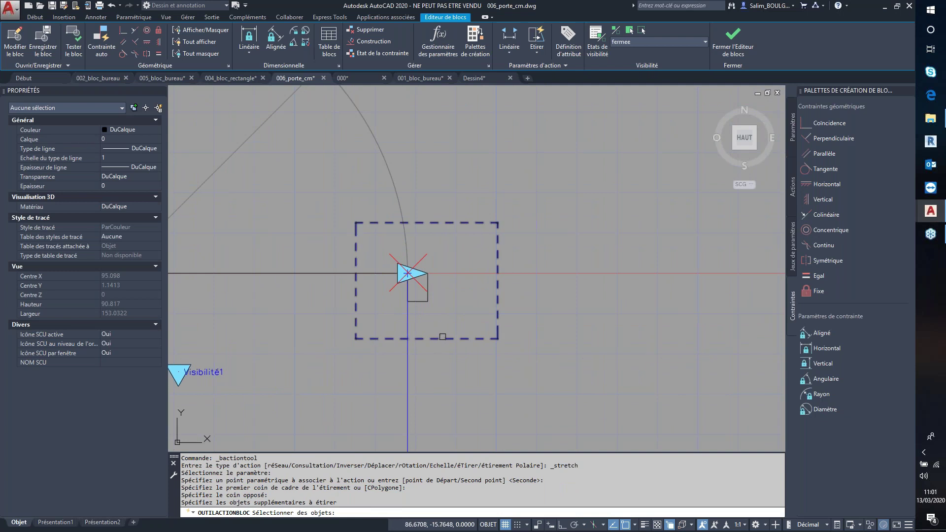
click(423, 301)
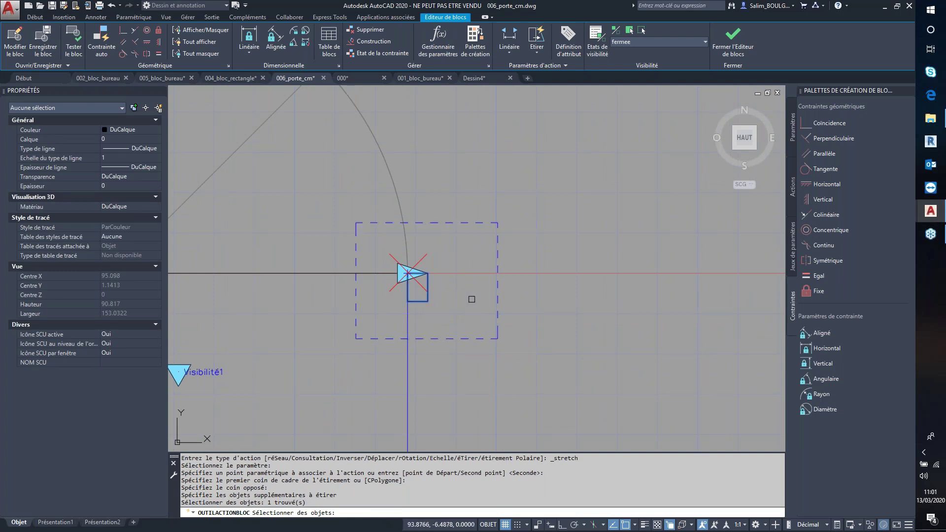
key(Return)
scroll(490, 310, down, 2)
middle_drag(490, 310, 547, 253)
key(Return)
click(414, 340)
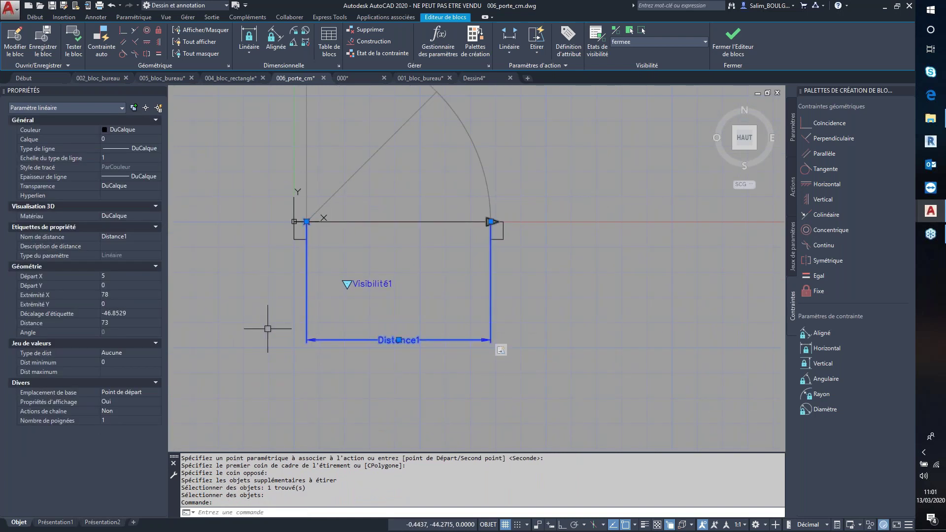
Set Distance1's distance type to List with values 73, 83, 93, 103, 113 and 123
click(118, 356)
click(120, 353)
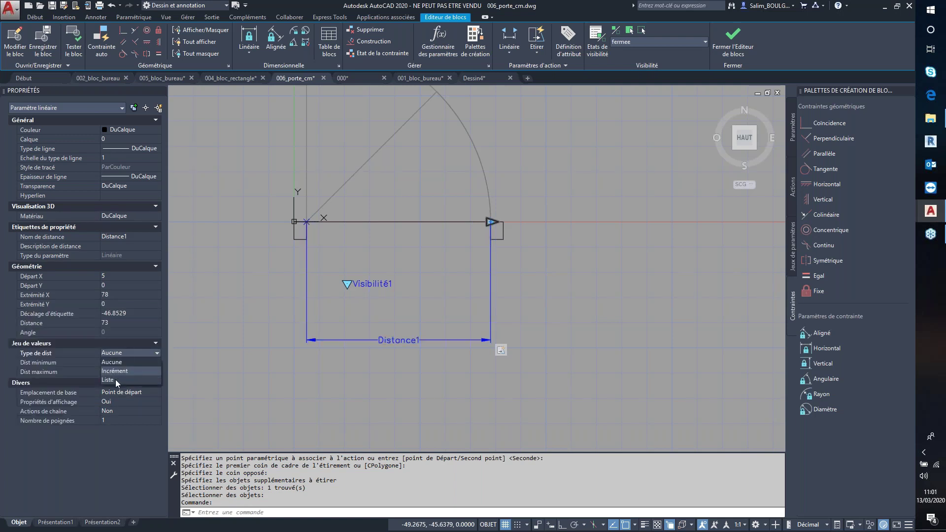
click(116, 379)
click(126, 362)
click(156, 362)
text(83)
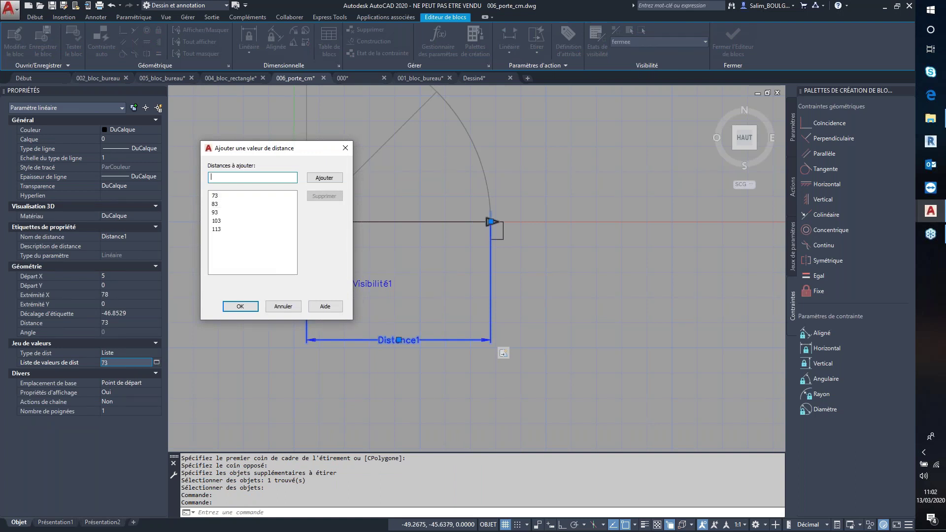
click(239, 307)
scroll(328, 315, down, 2)
scroll(327, 316, down, 2)
scroll(409, 285, up, 2)
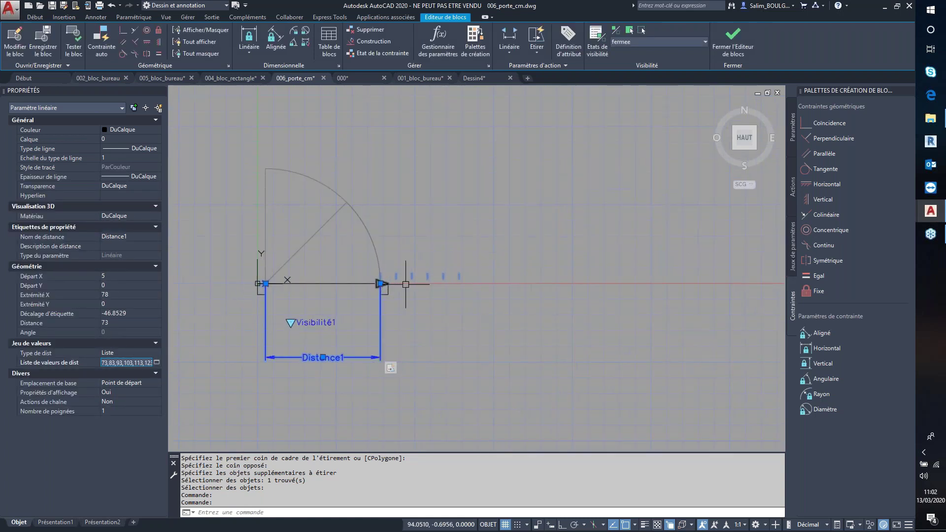
key(Escape)
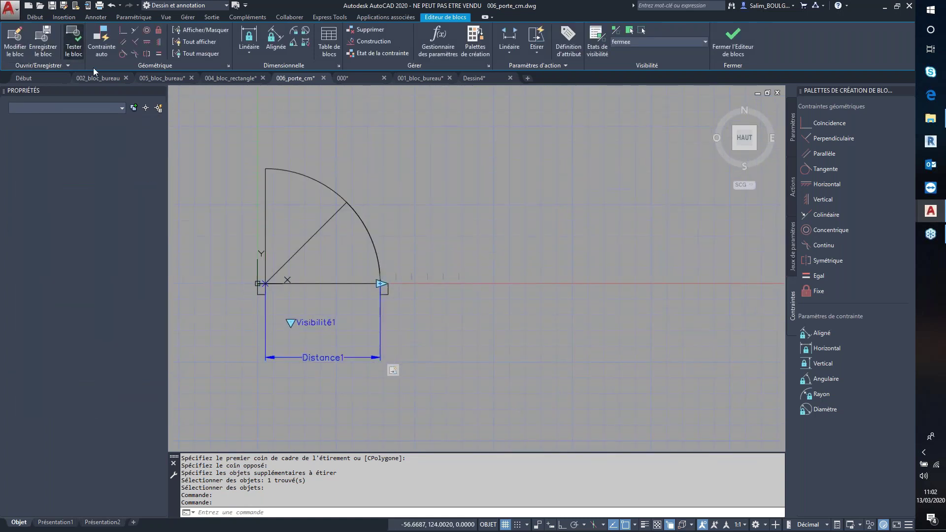
Test the door block by stretching its width to 123
click(74, 43)
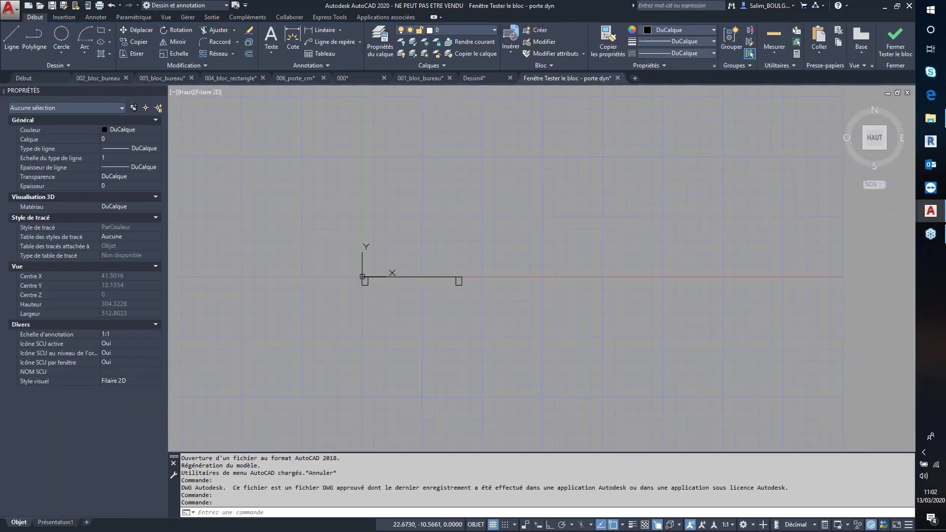
click(435, 277)
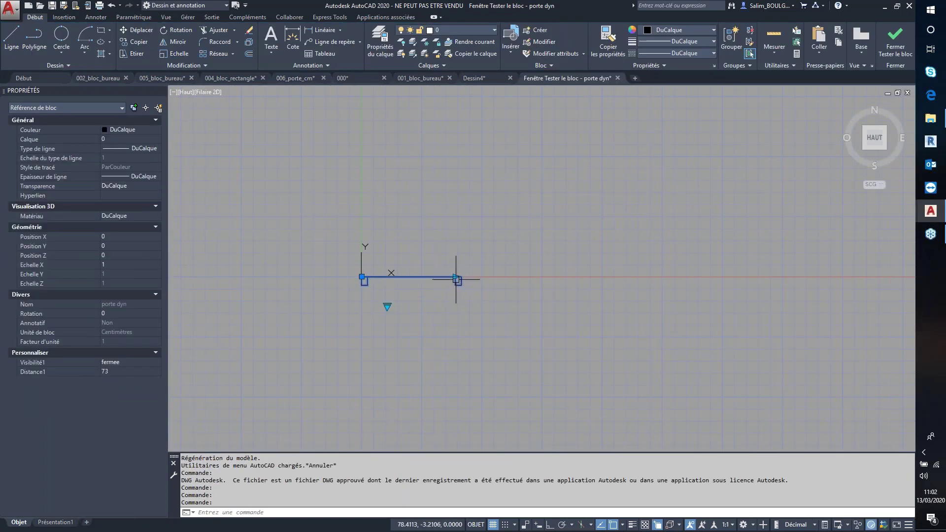
click(456, 279)
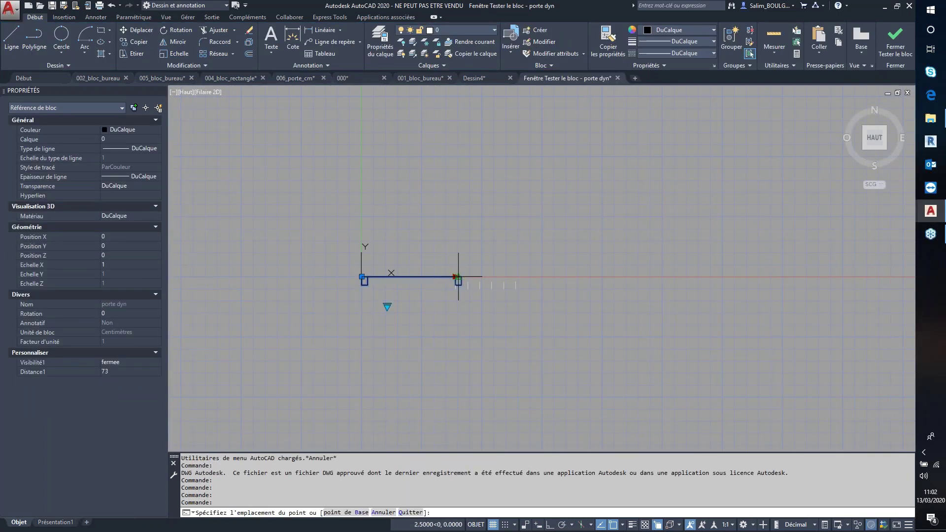
click(507, 277)
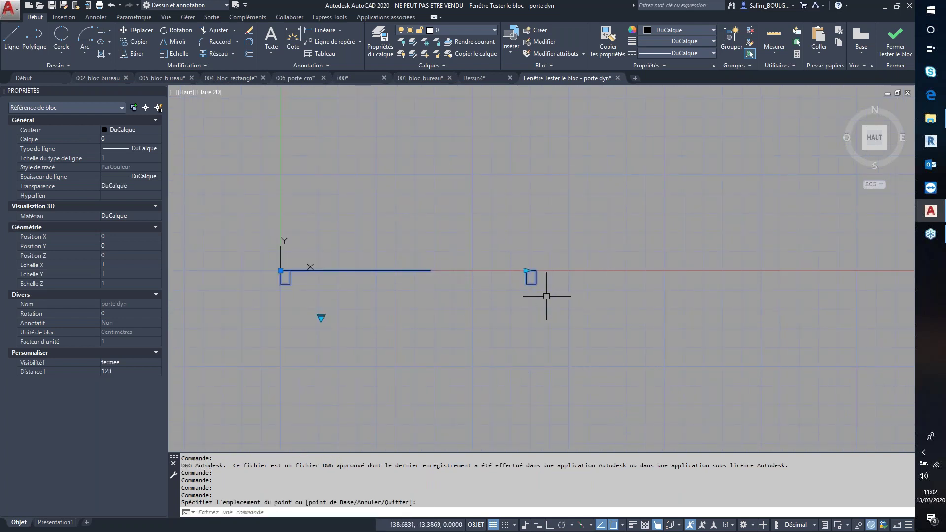
key(Escape)
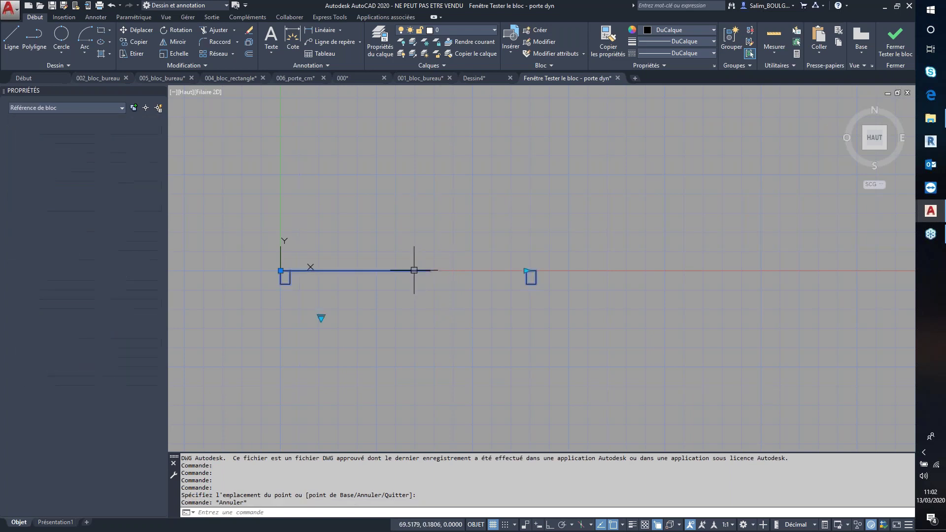
Switch the tested door to ouvert 45 and ouvert 90, then close the test window
click(322, 318)
click(340, 337)
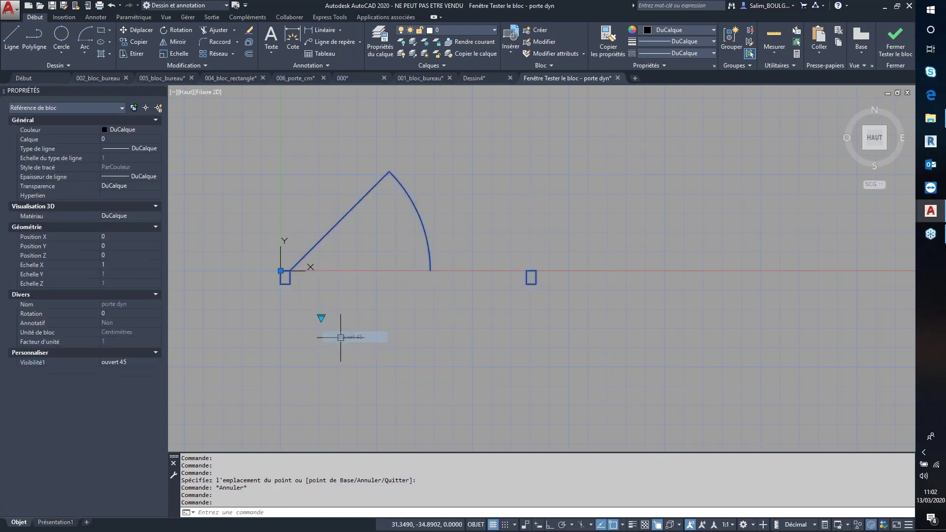
click(322, 318)
click(340, 347)
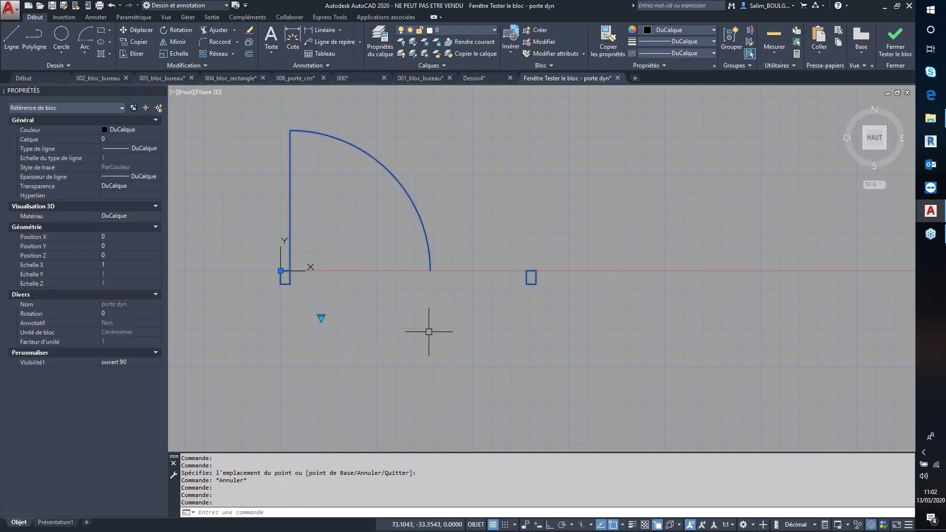
key(Escape)
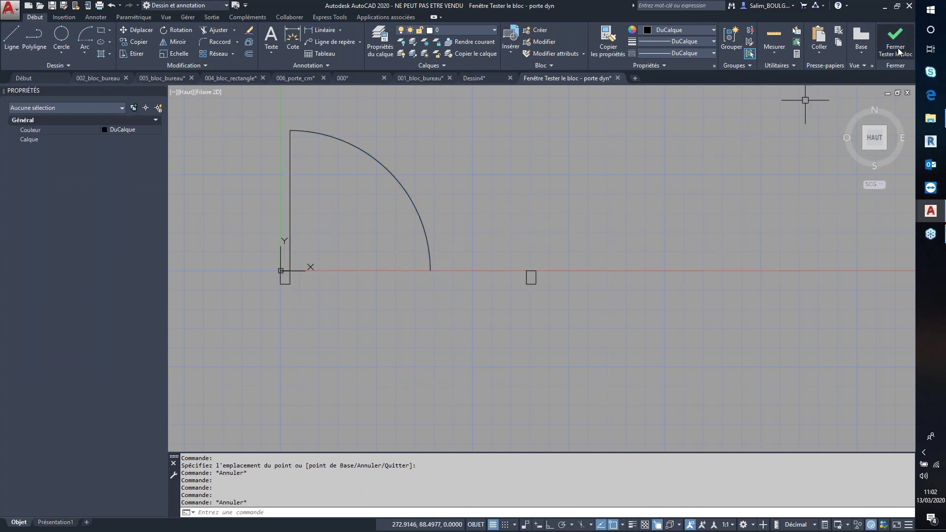
key(ctrl+F4)
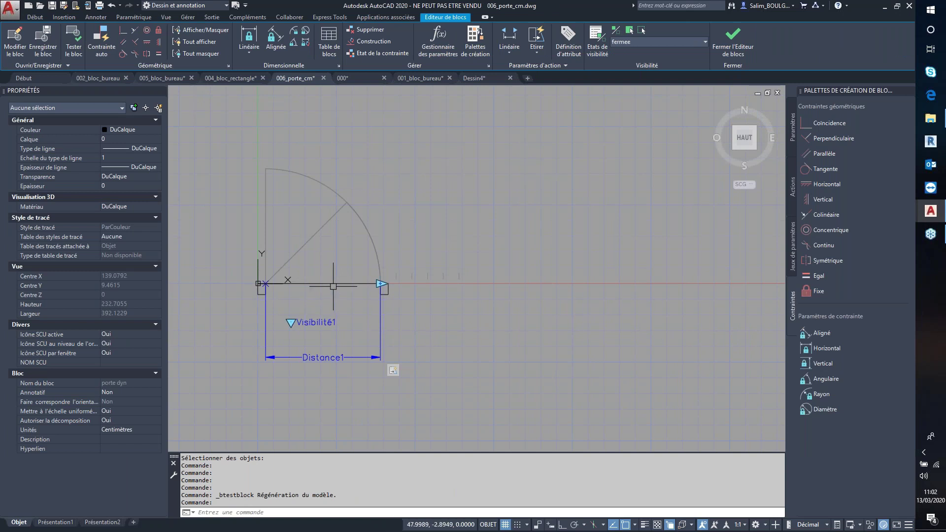
Add a scale action on Distance1 for the door line, swing arc, diagonal and vertical lines
click(536, 49)
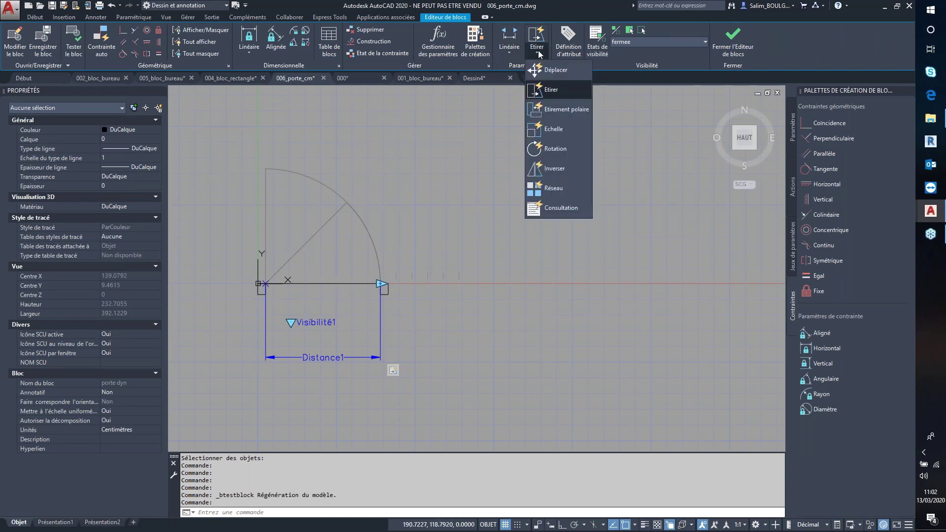
click(558, 131)
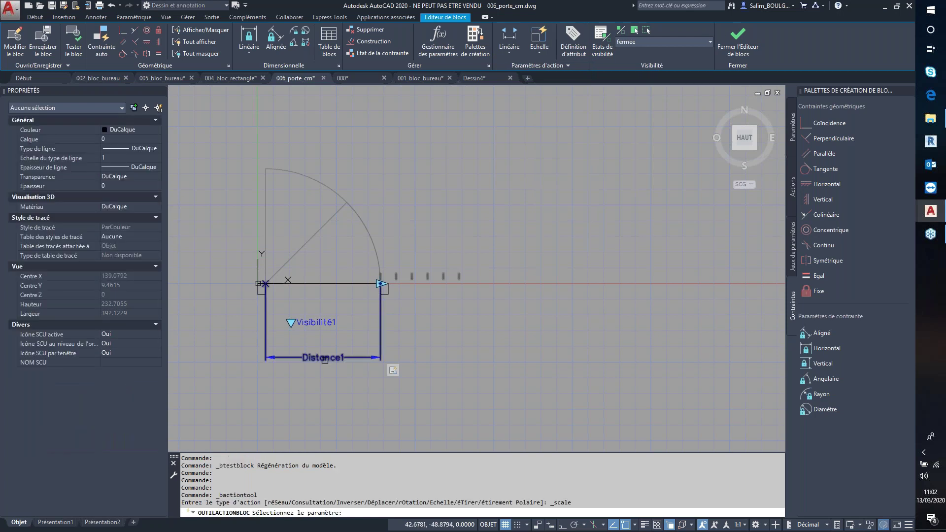
click(324, 359)
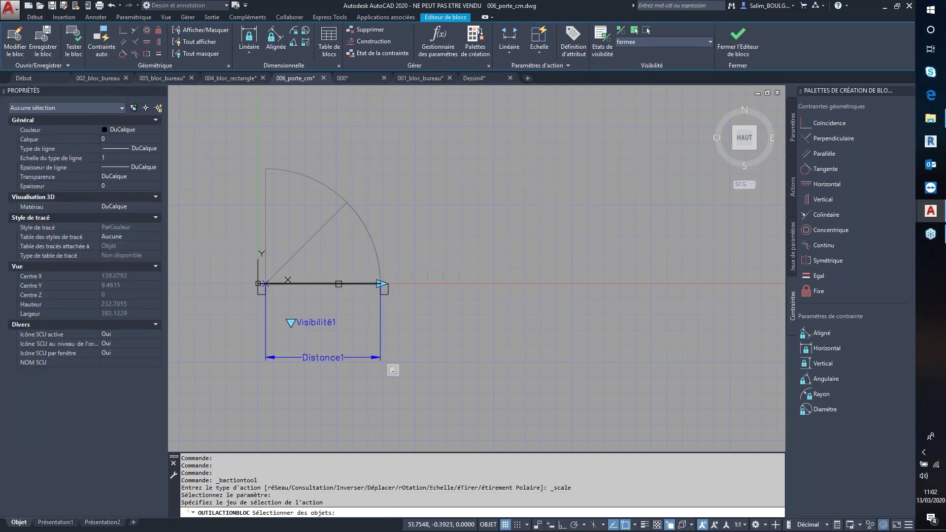
click(323, 284)
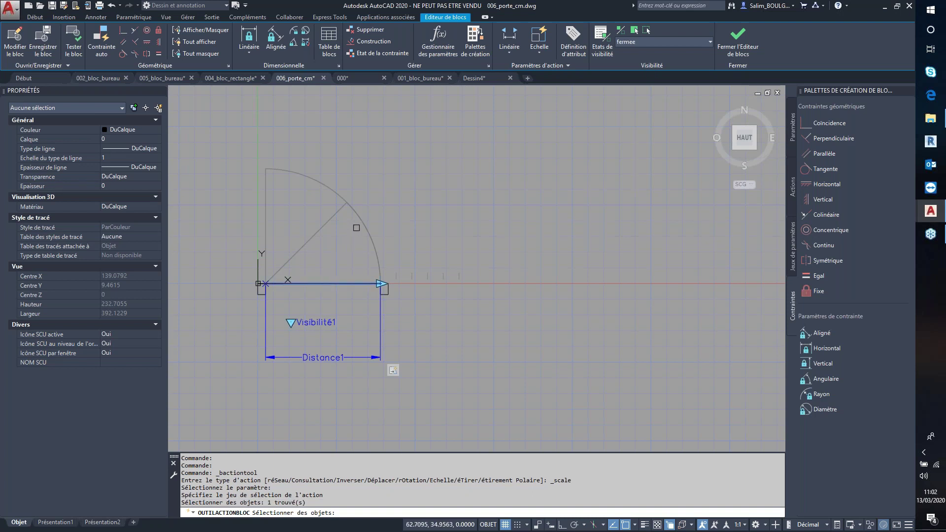
click(367, 211)
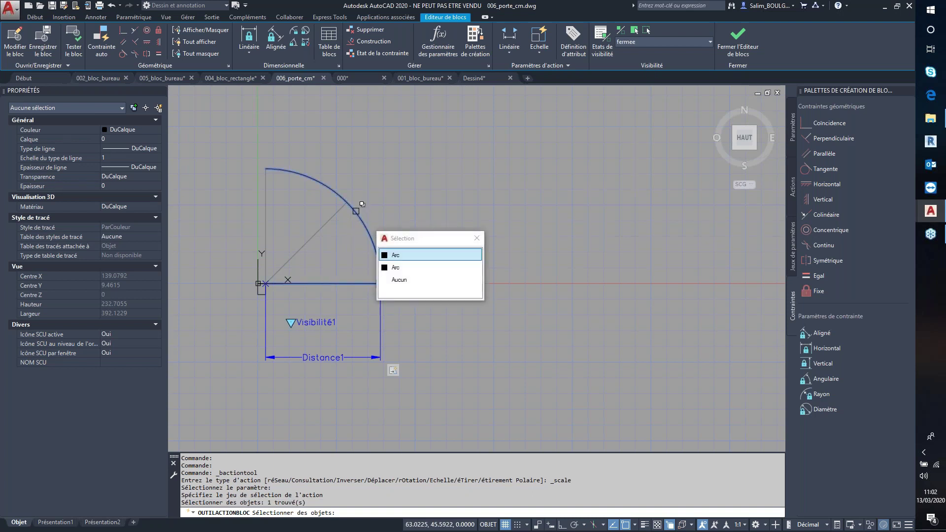
click(398, 267)
click(326, 222)
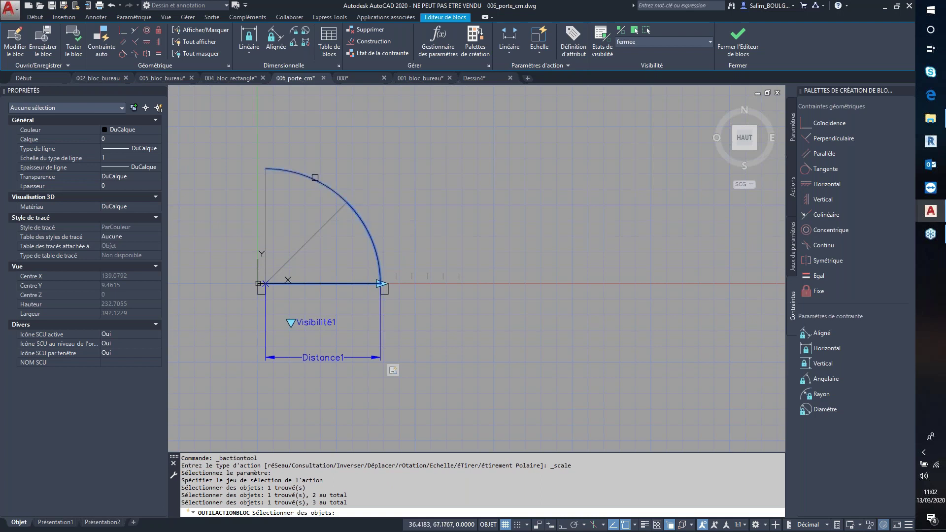
click(266, 211)
key(Return)
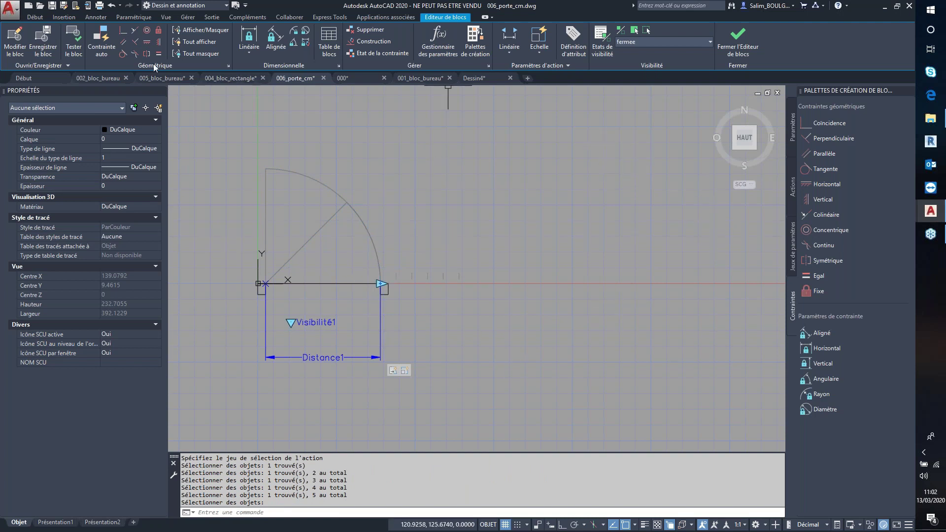
Test the door block and drag its Distance1 grip to widen the door
click(75, 52)
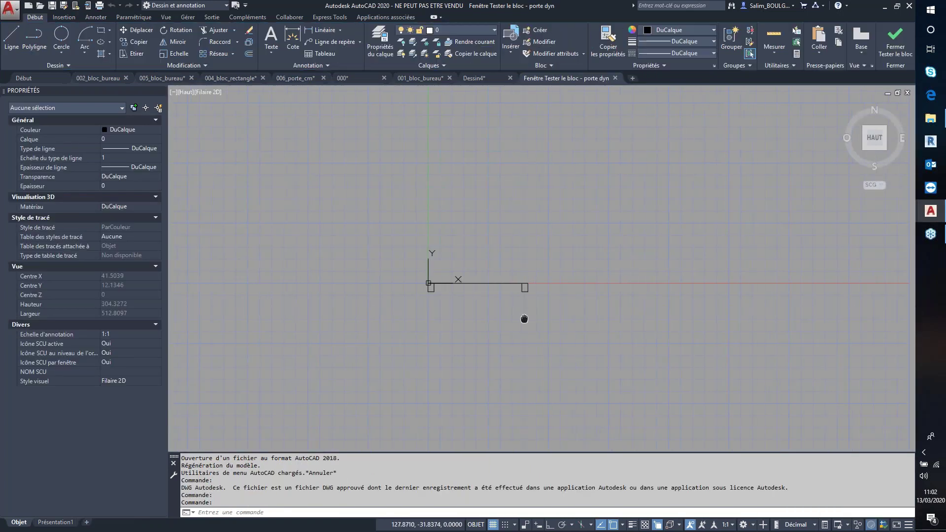
click(422, 284)
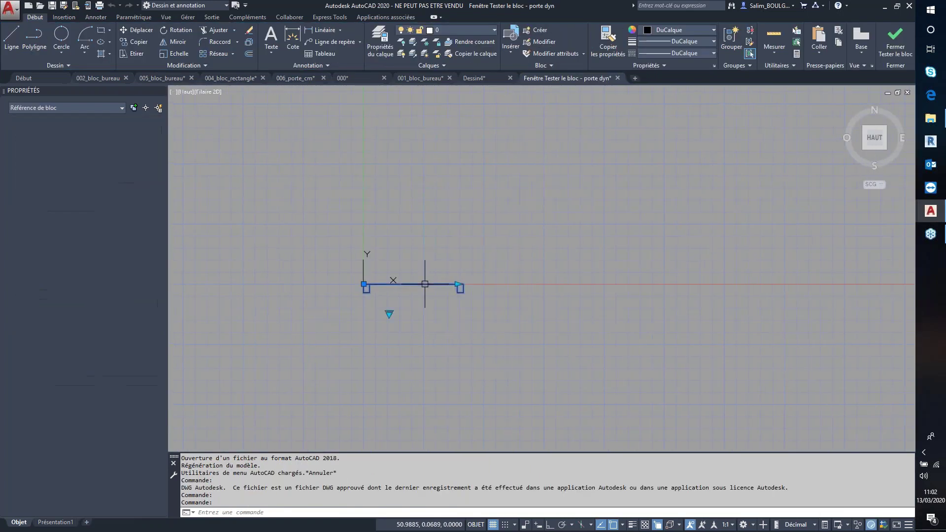
click(457, 284)
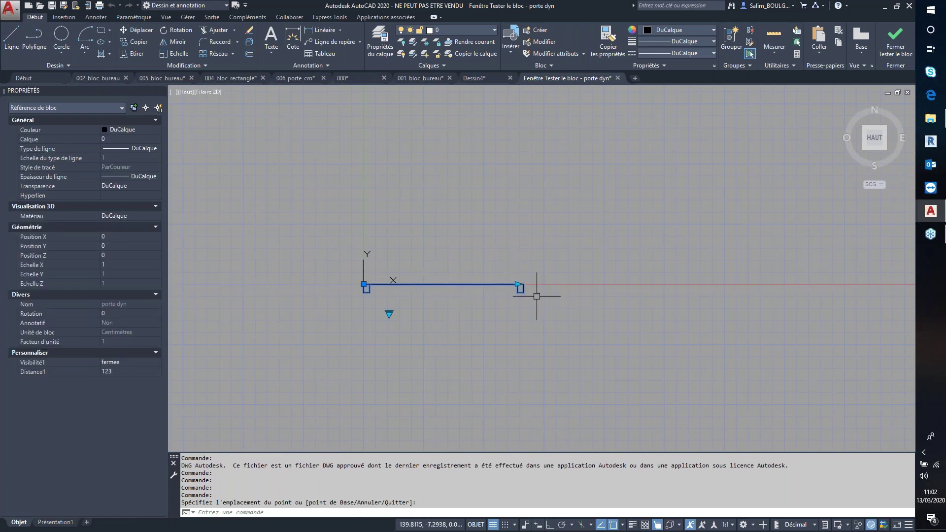
scroll(535, 318, up, 2)
scroll(538, 317, down, 2)
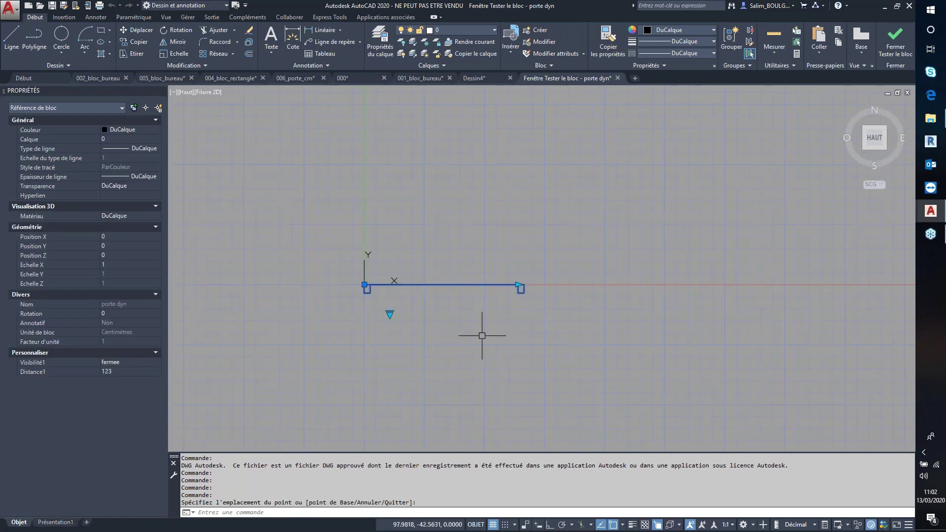
Switch the widened door to ouvert 45 and ouvert 90, then close the test window
click(390, 314)
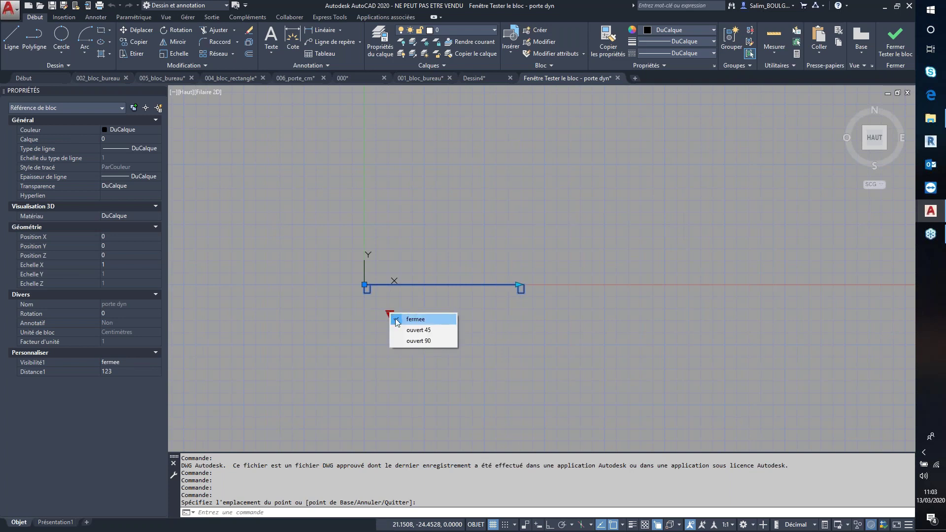
click(406, 329)
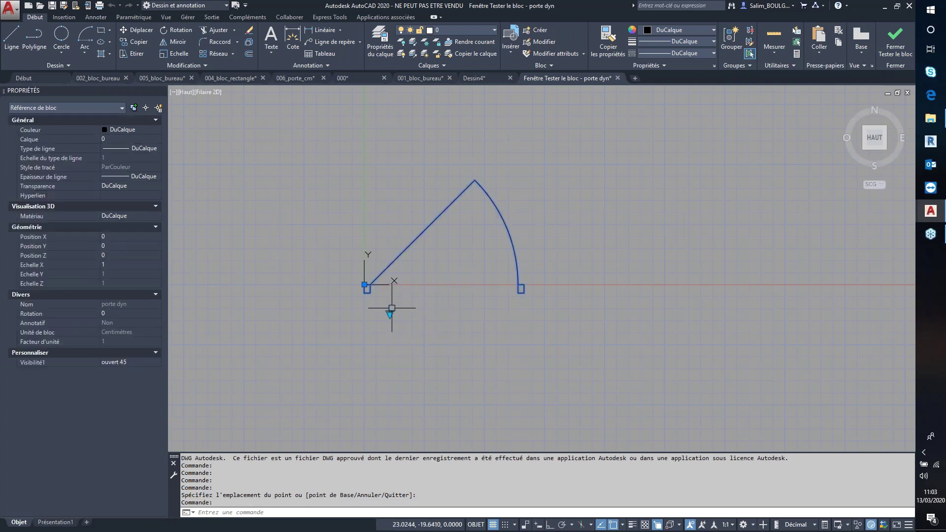
click(389, 315)
click(411, 344)
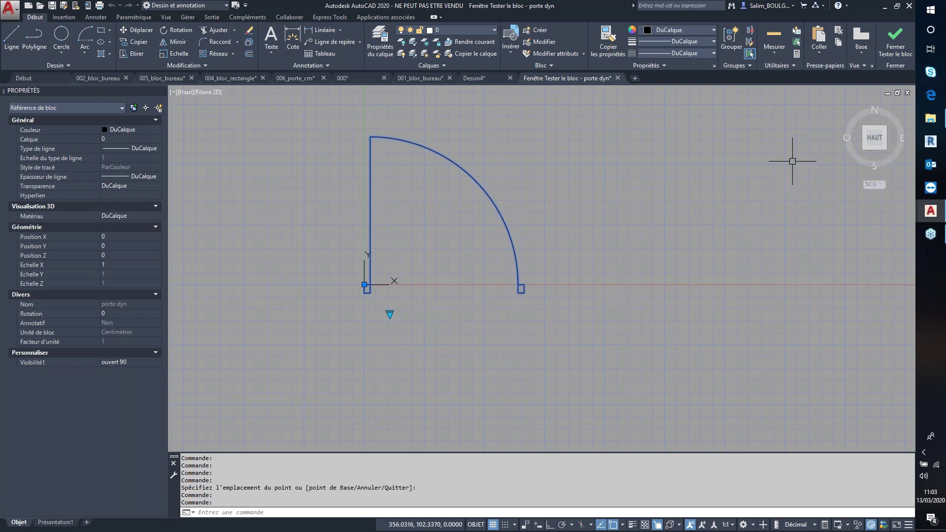
key(Escape)
click(890, 58)
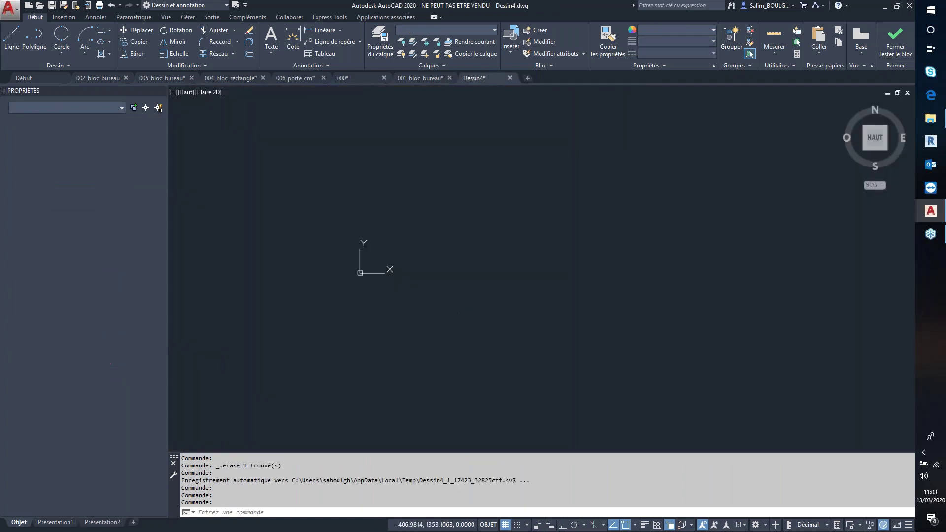
Return to 006_porte_cm's block editor, zoom to the door's base point and start a linear parameter
click(301, 77)
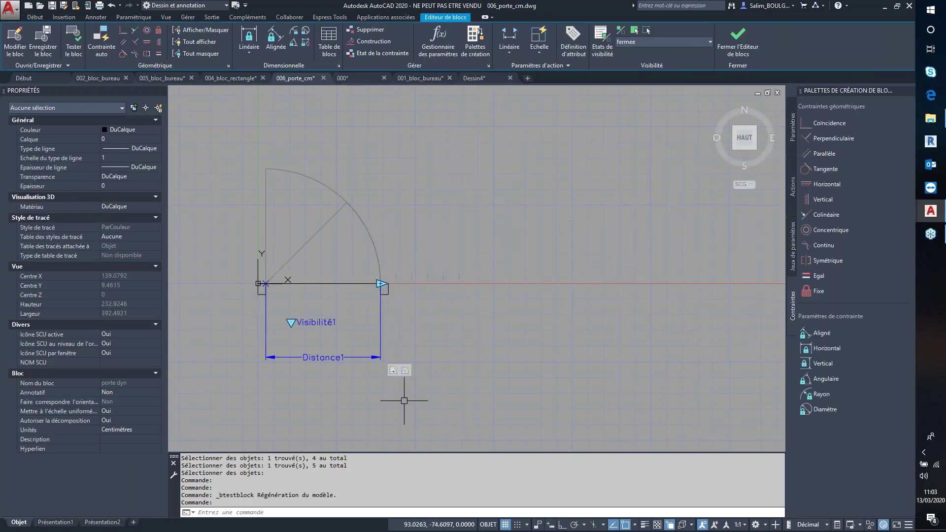
scroll(339, 367, up, 1)
scroll(345, 354, up, 2)
scroll(349, 321, up, 3)
scroll(349, 321, down, 1)
scroll(359, 305, down, 1)
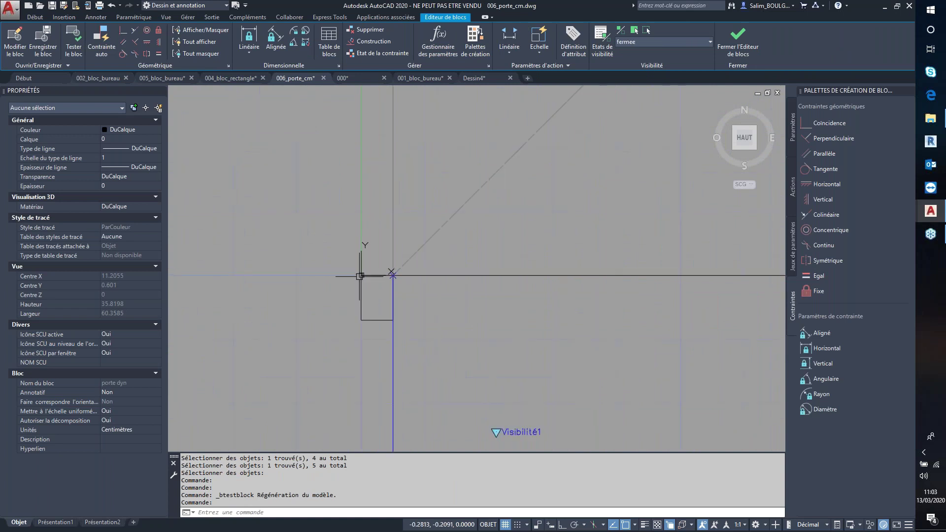
scroll(362, 283, down, 1)
scroll(364, 291, up, 2)
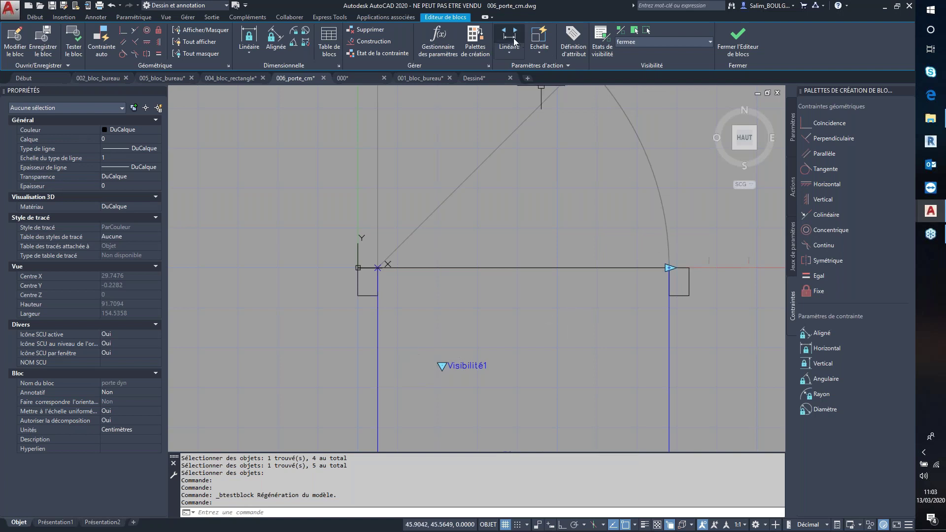
click(509, 35)
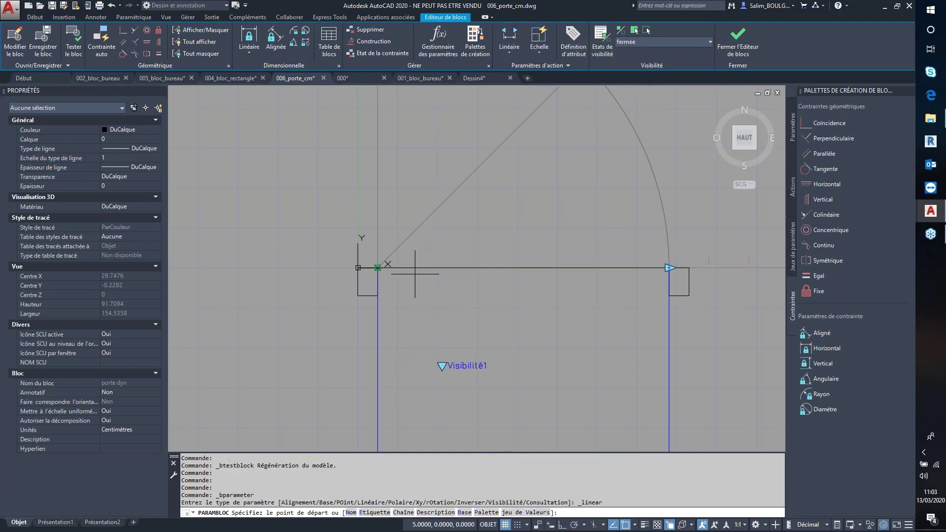
Add a vertical one-grip linear parameter Distance2 at the door's left end
scroll(371, 304, up, 2)
click(348, 246)
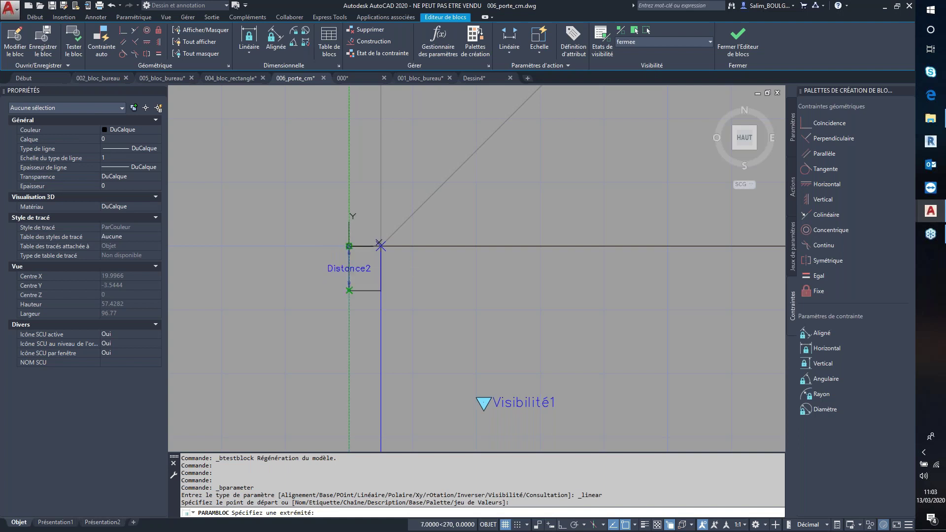
click(348, 290)
click(224, 284)
text(1)
key(Return)
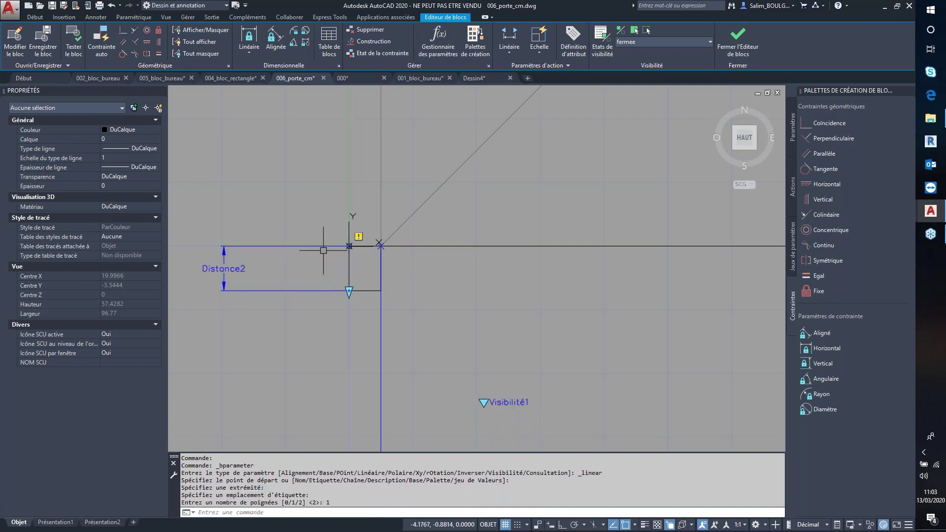
Add a stretch action on Distance2 covering the small rectangle and one other object
scroll(341, 295, down, 4)
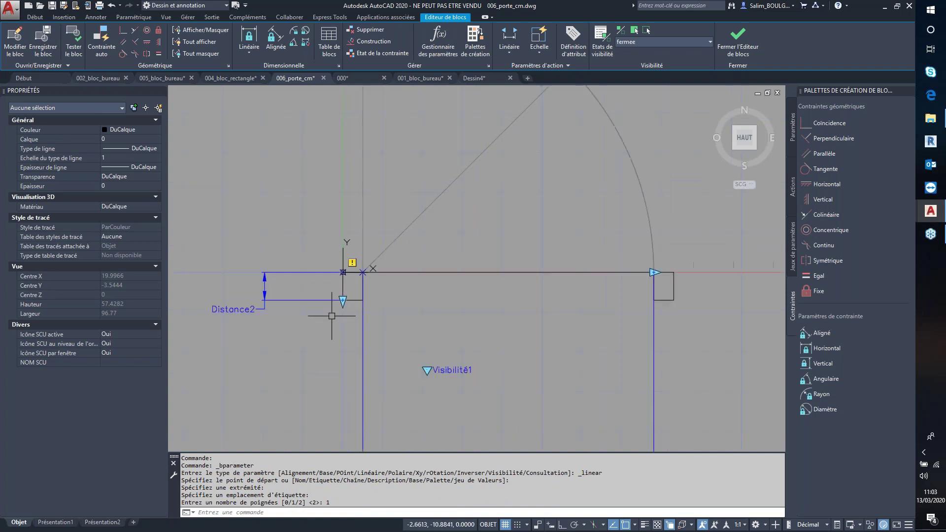
scroll(384, 255, up, 2)
scroll(445, 253, down, 1)
click(542, 54)
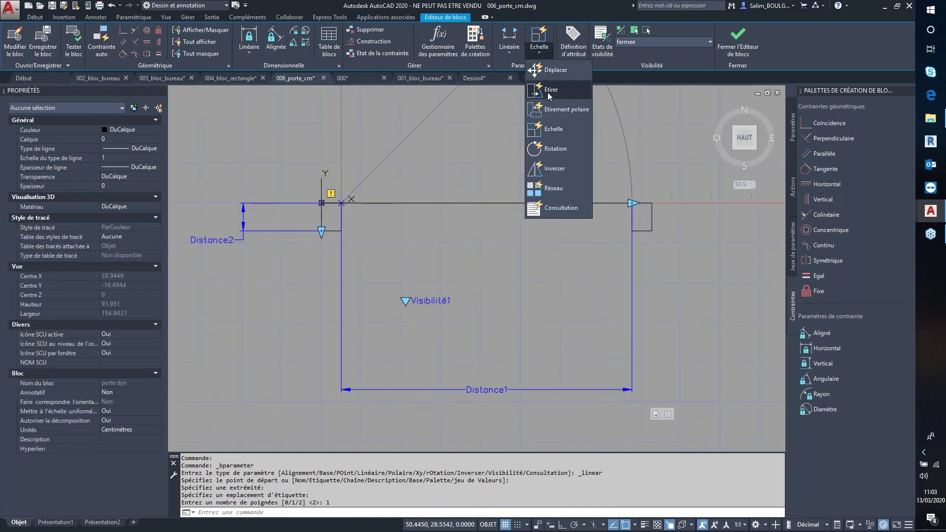
click(546, 94)
click(242, 221)
click(321, 230)
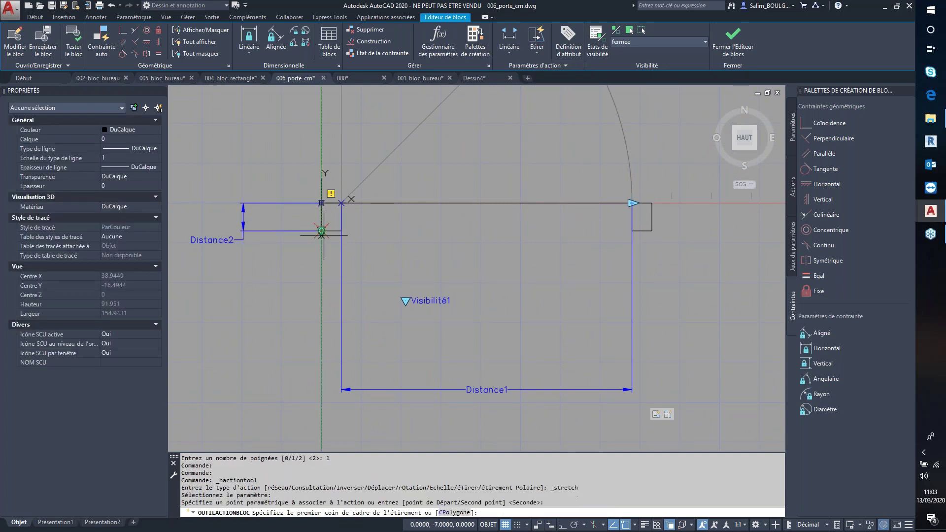
click(674, 221)
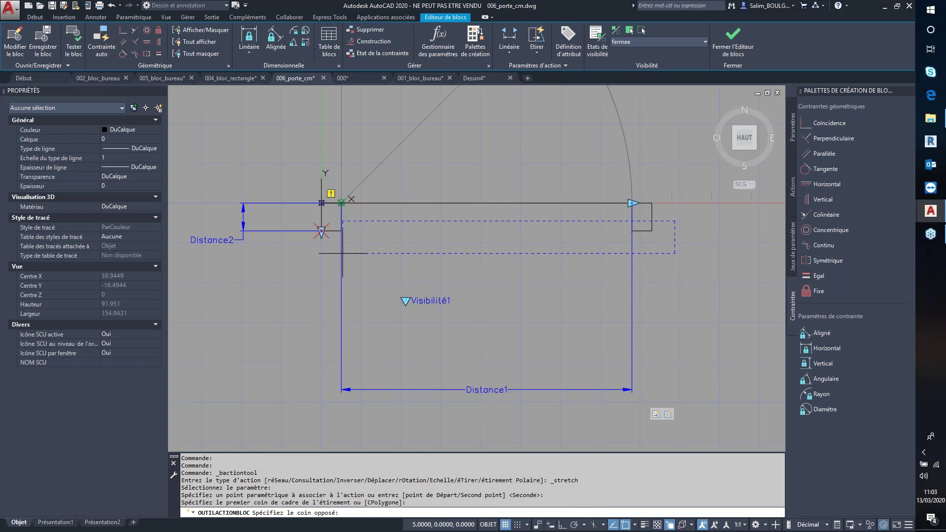
click(298, 256)
click(341, 217)
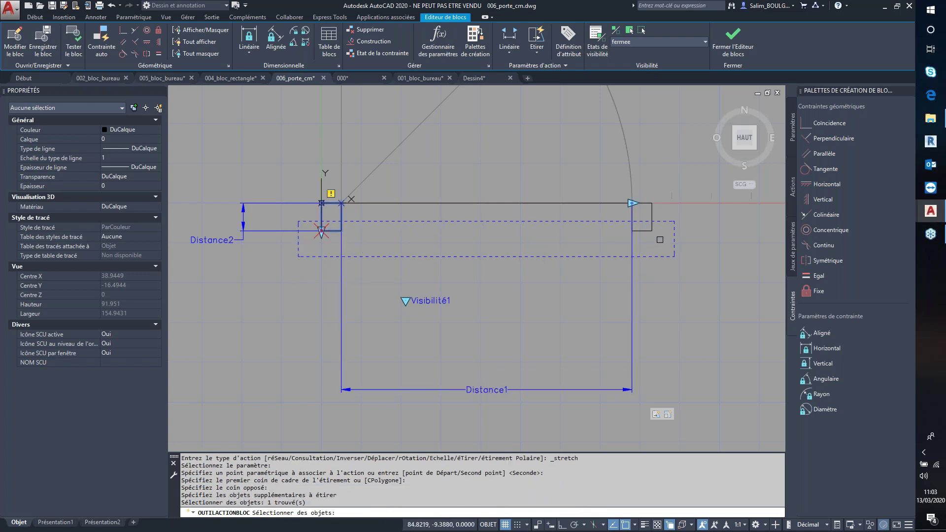
click(650, 230)
key(Return)
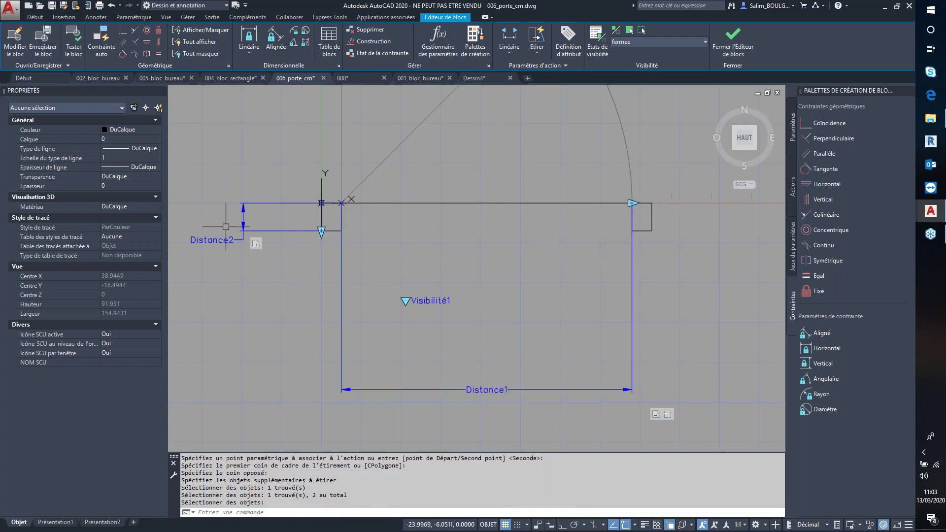
click(219, 237)
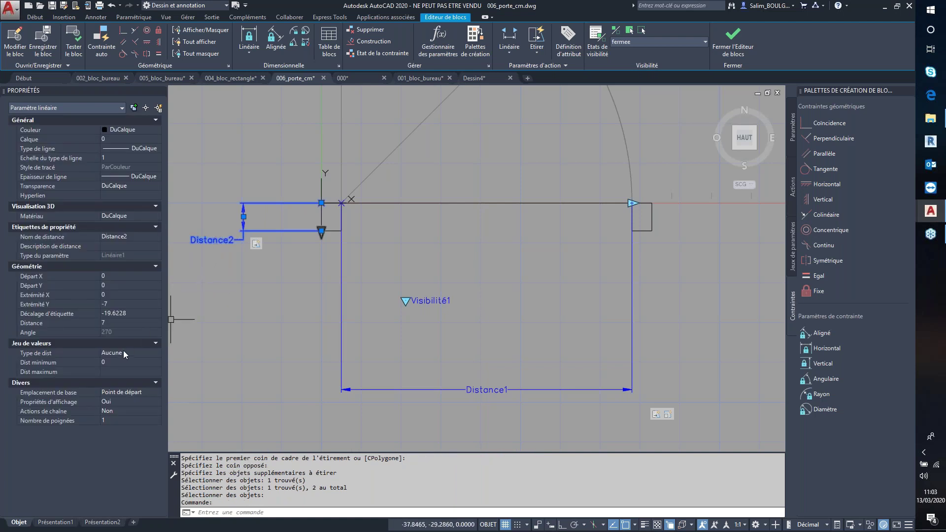
Set Distance2 to increment type: minimum 7, maximum 30, increment 0.5
click(124, 353)
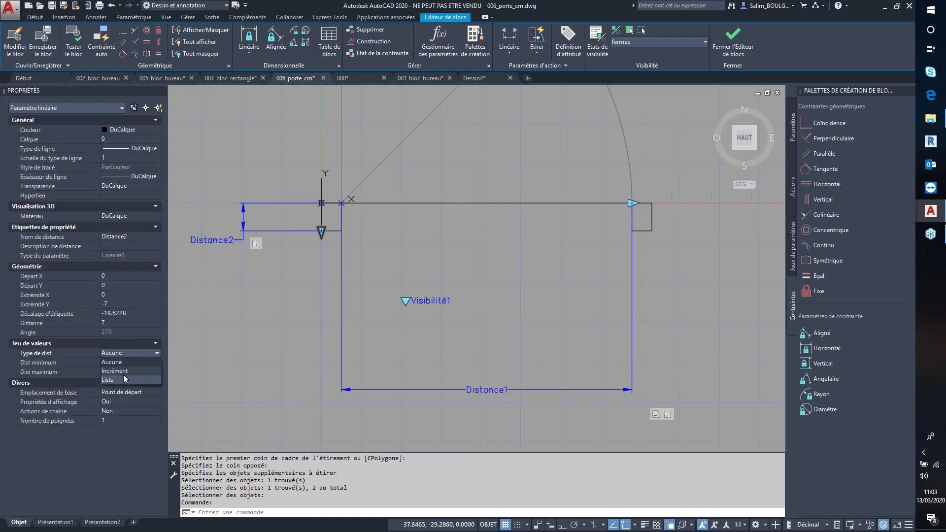
click(122, 372)
click(118, 373)
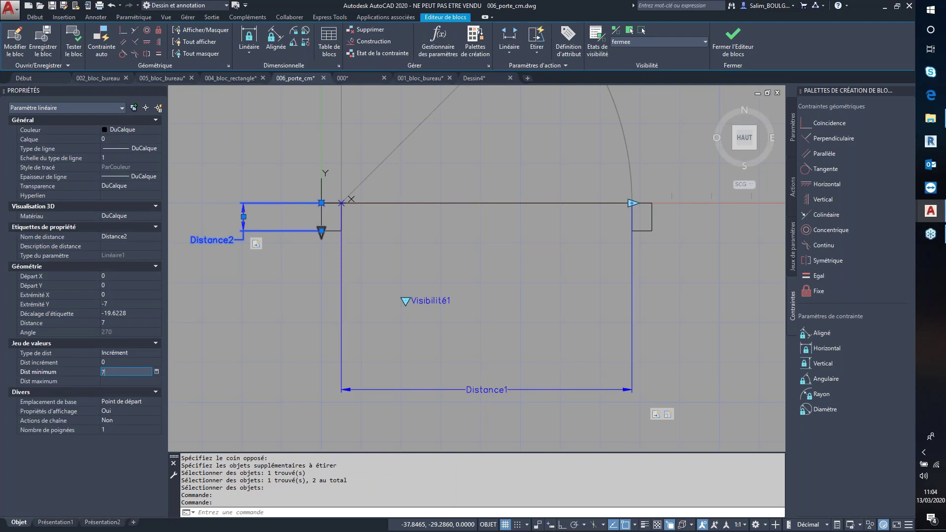
click(113, 382)
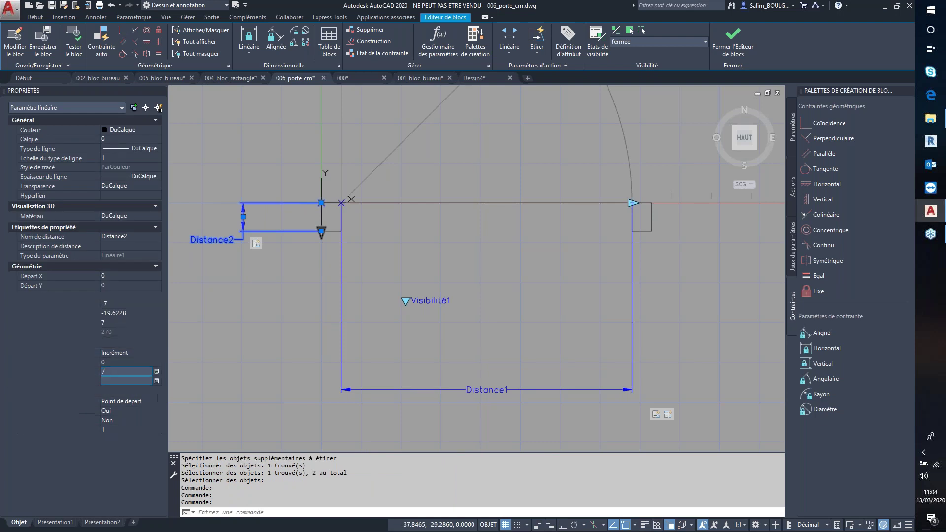
text(30)
click(106, 362)
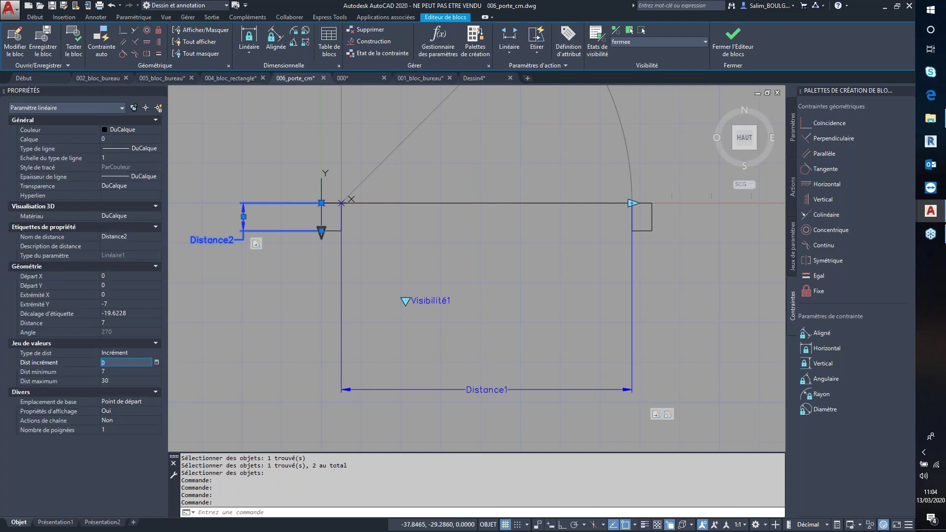
text(0.5)
key(Tab)
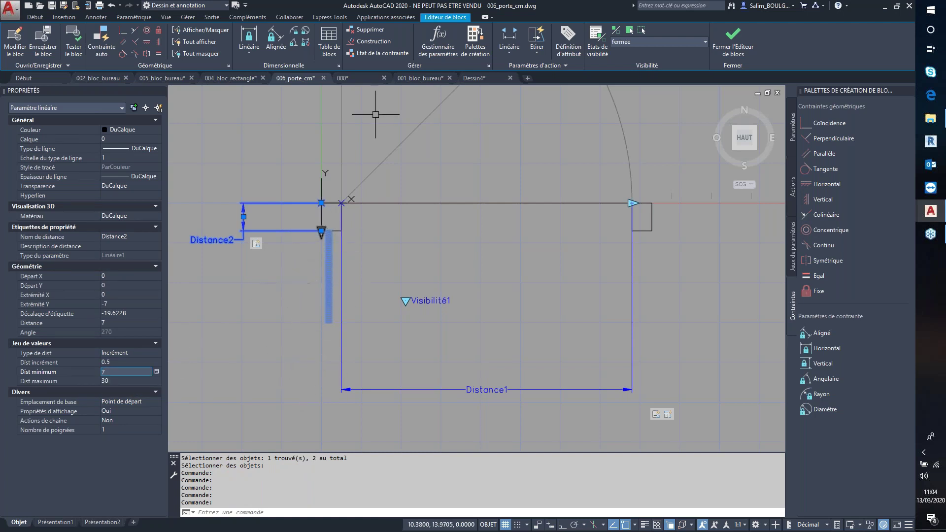
key(Escape)
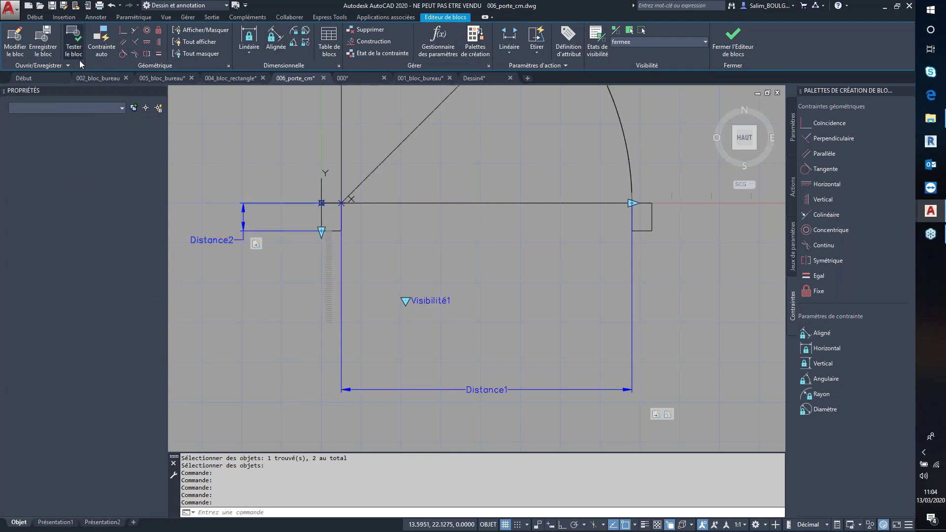
Test the door block and switch it to the ouvert 45 visibility state
click(76, 55)
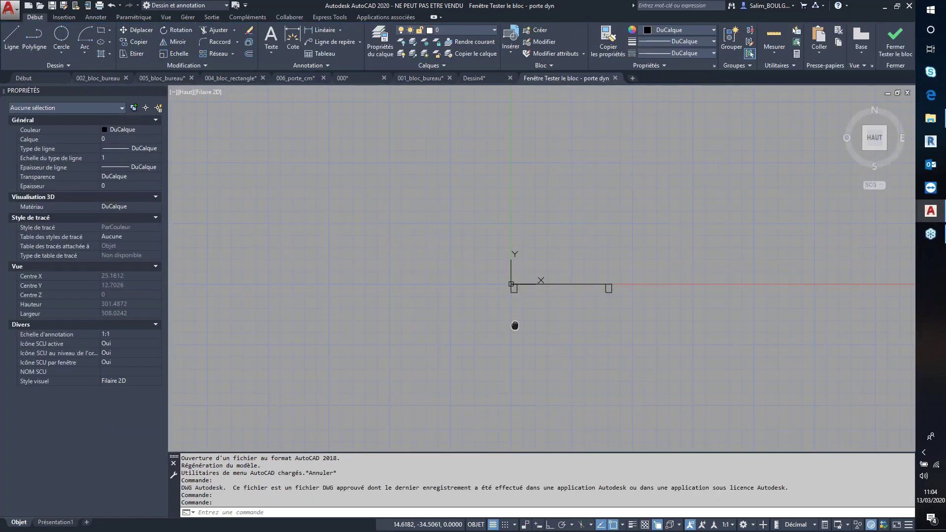
middle_drag(515, 325, 349, 296)
click(375, 256)
click(357, 285)
click(382, 299)
Toggle the test door between fermee and ouvert 45, end on fermee, and close the test
scroll(332, 271, up, 2)
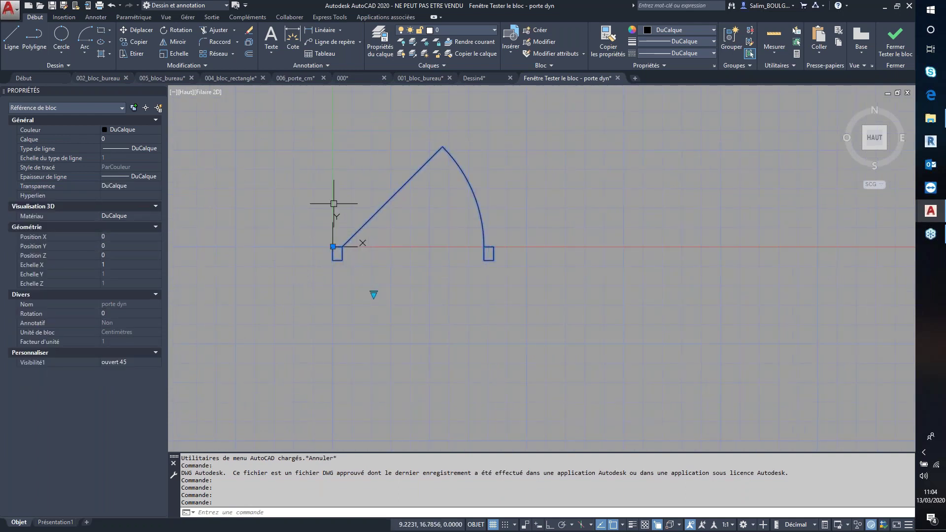
click(374, 295)
click(388, 301)
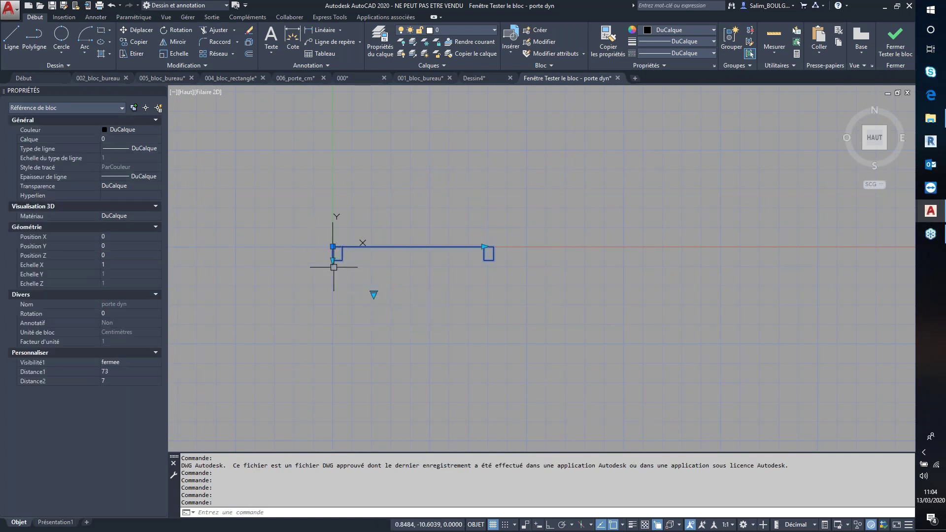
click(374, 294)
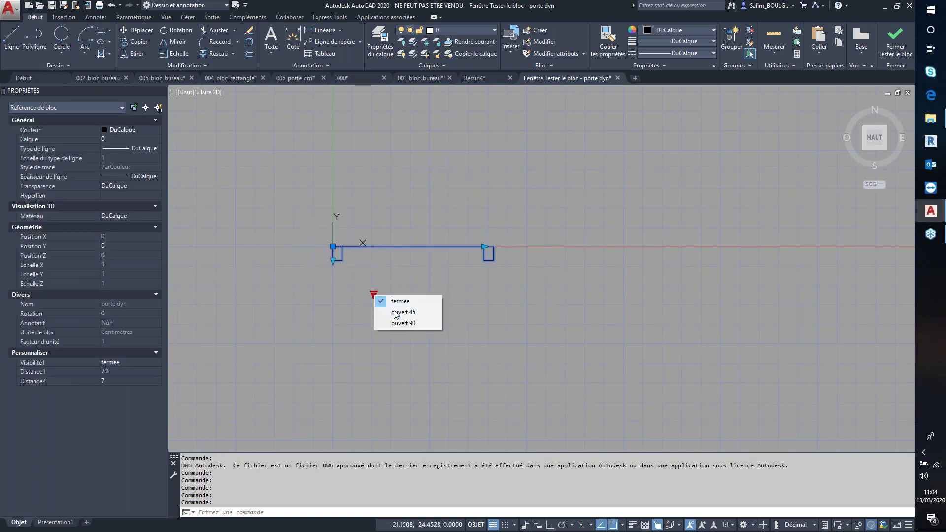
click(388, 312)
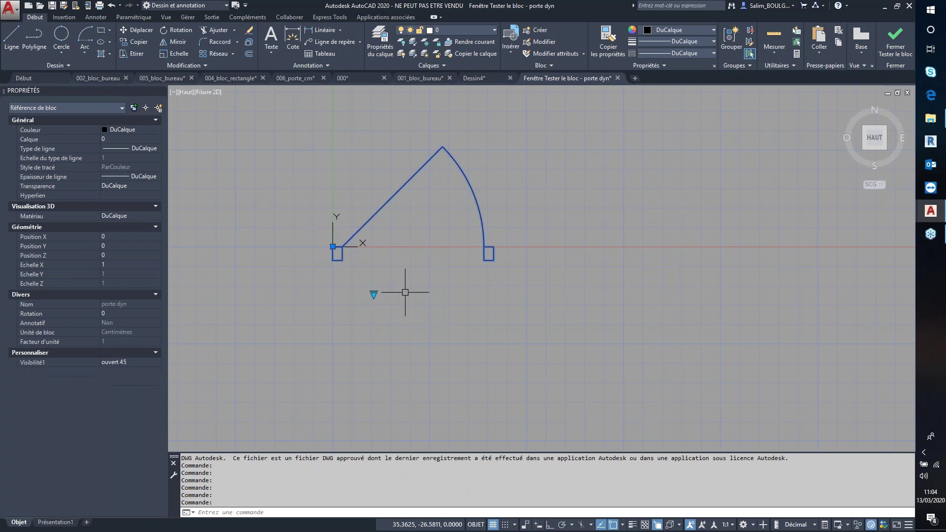
click(373, 294)
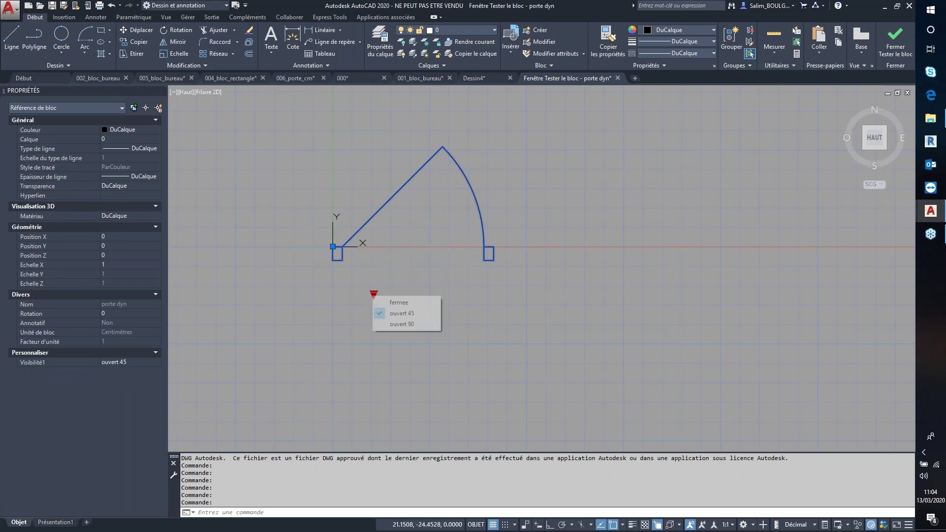
click(399, 303)
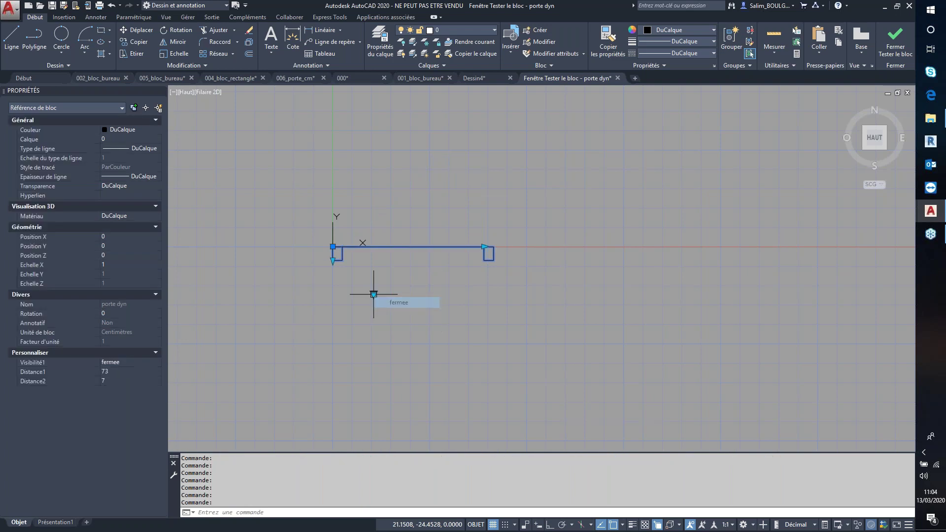
click(893, 48)
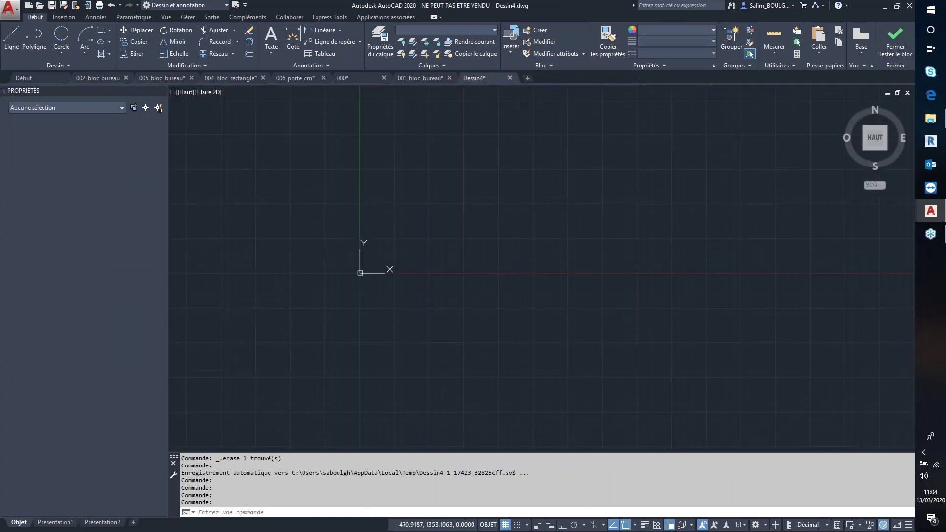
In 006_porte_cm, make Distance1 and its corner grip visible in ouvert 45
click(291, 78)
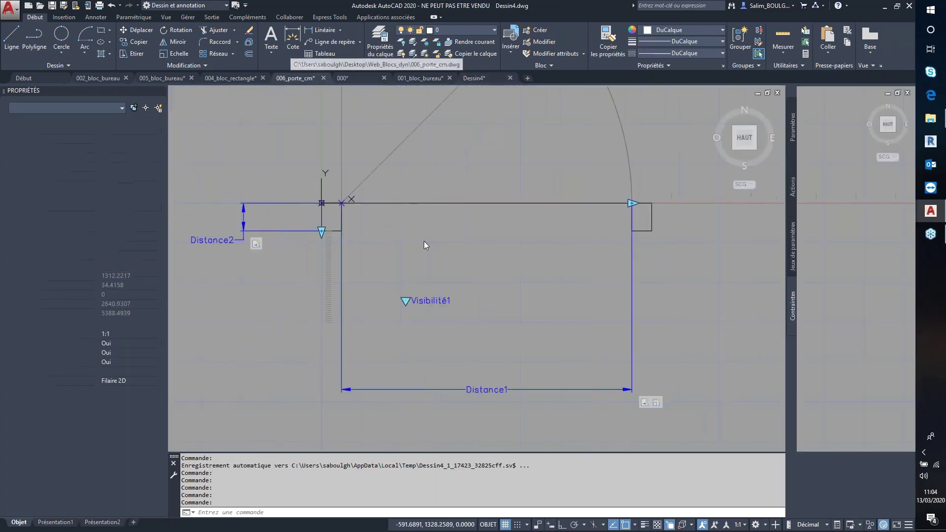
scroll(526, 287, down, 2)
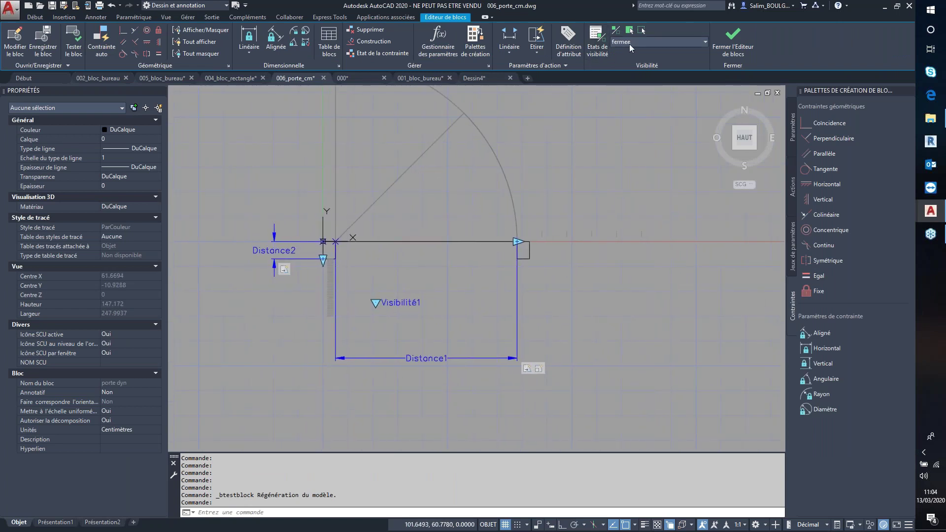
click(631, 44)
click(632, 61)
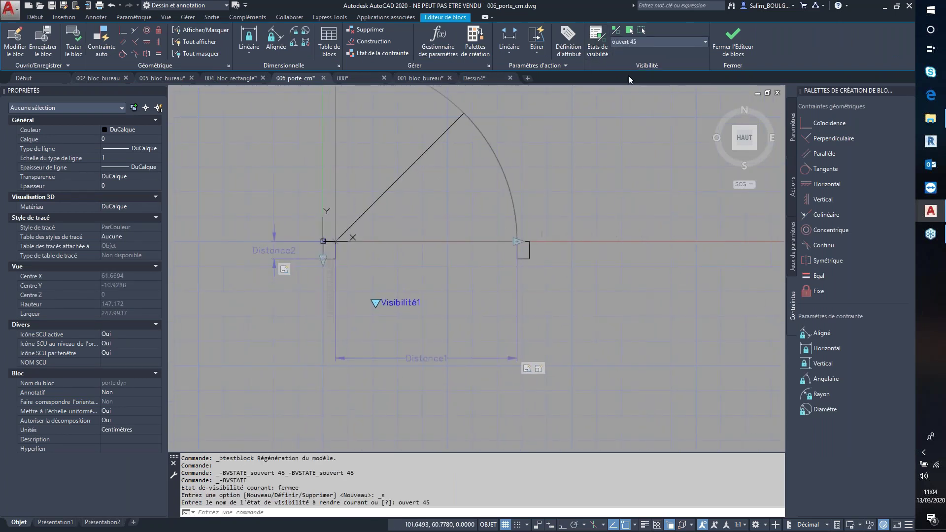
click(630, 31)
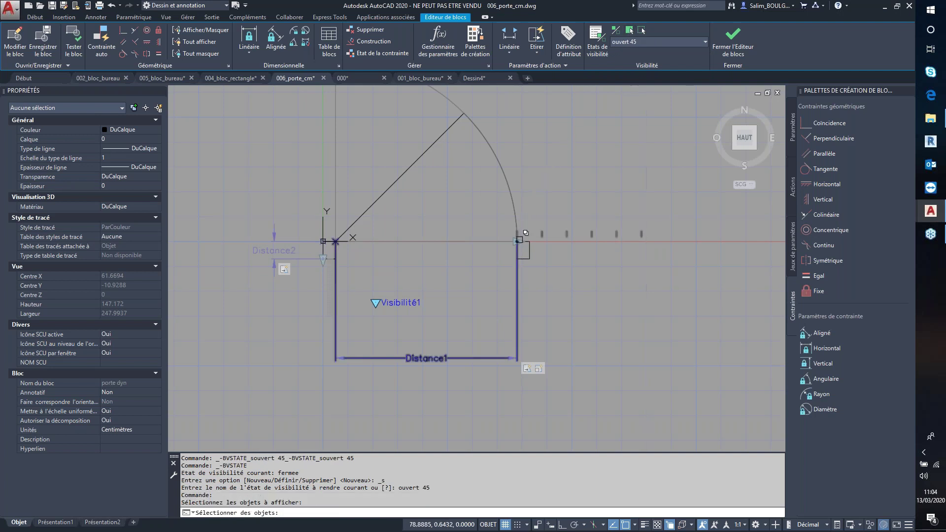
click(429, 360)
scroll(501, 256, up, 5)
click(500, 170)
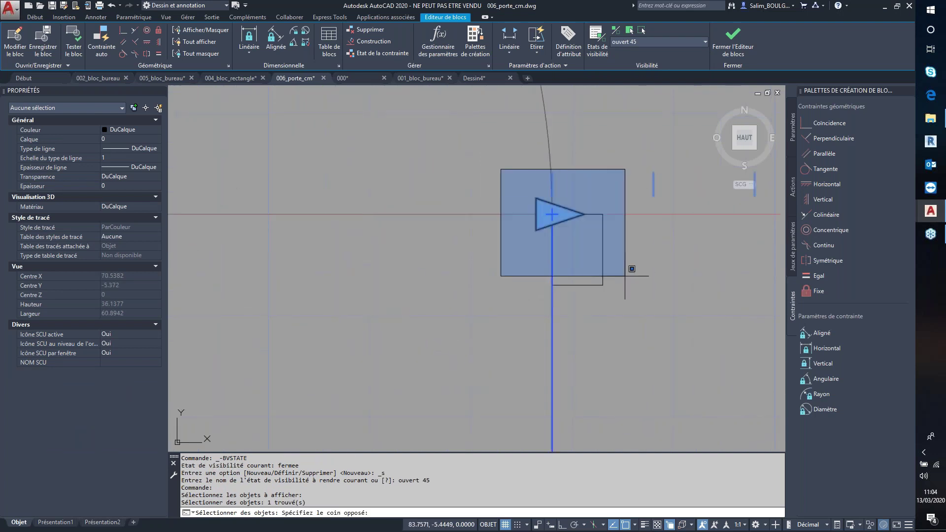
click(639, 276)
scroll(571, 148, down, 4)
scroll(584, 320, down, 3)
key(Return)
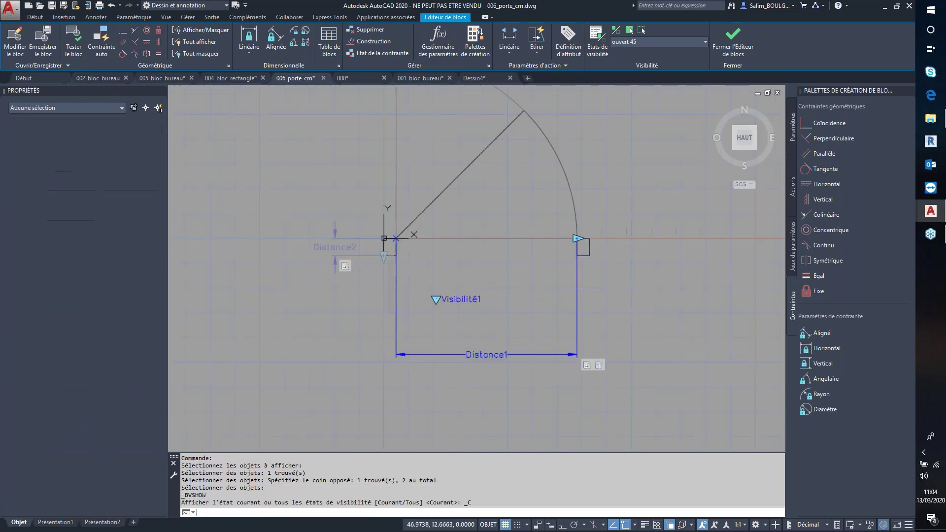
Also show Distance2 and its lower arrow grip in the ouvert 45 state
click(631, 33)
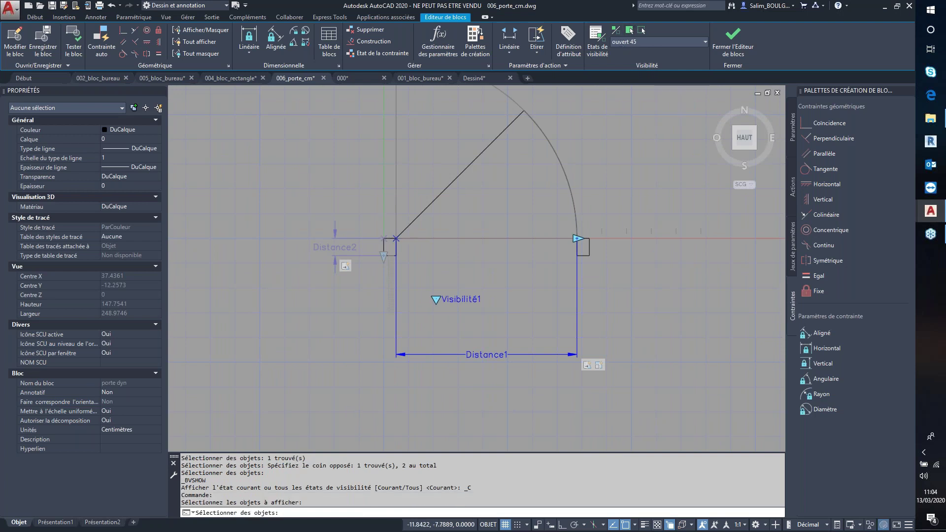
scroll(372, 258, up, 4)
click(451, 261)
click(406, 232)
click(454, 277)
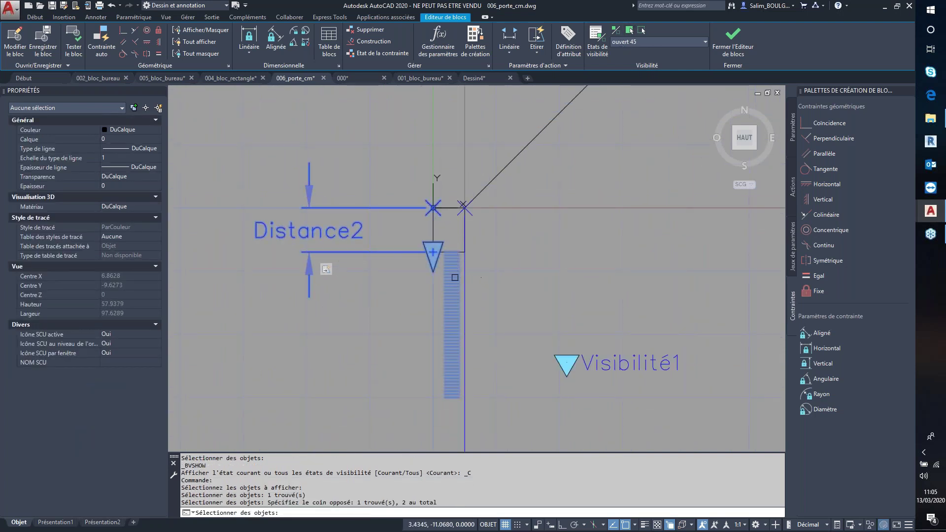
key(Return)
scroll(542, 256, down, 3)
scroll(542, 256, down, 3)
middle_drag(629, 257, 476, 257)
In ouvert 90, show Distance1, Distance2 and their grips, then start a block test
click(651, 43)
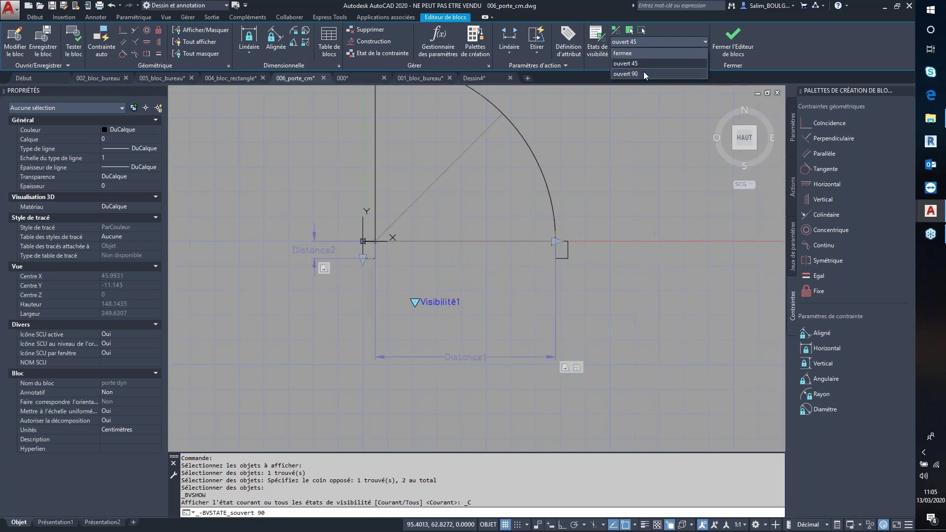
click(643, 71)
scroll(601, 148, down, 2)
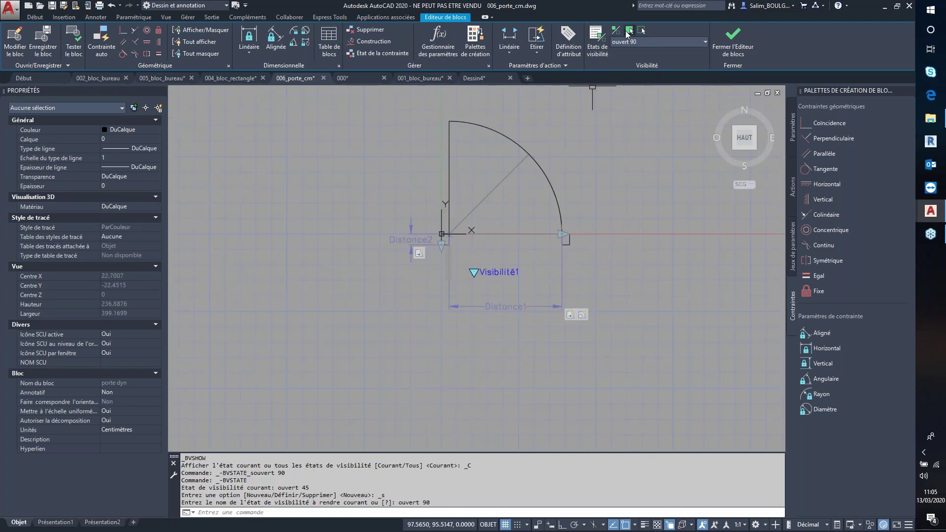
click(629, 30)
click(510, 306)
click(548, 228)
click(591, 255)
click(406, 236)
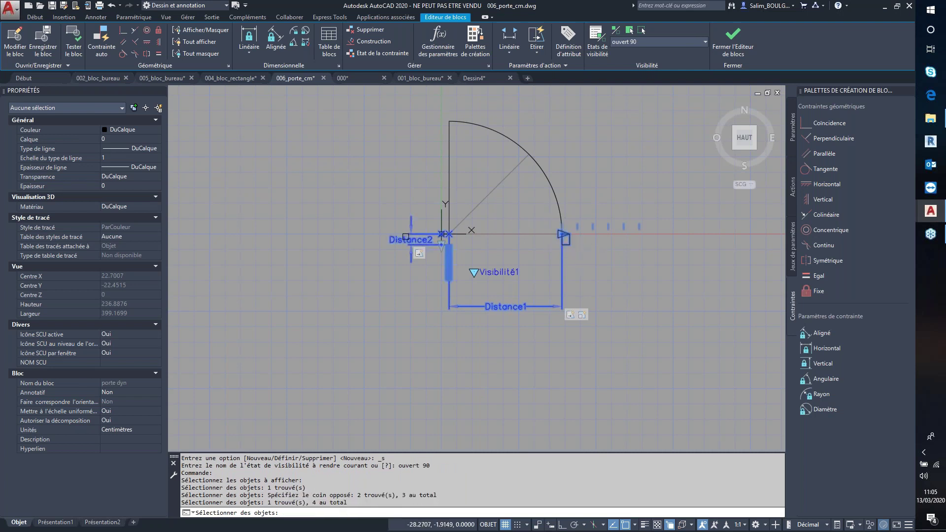
click(483, 288)
click(416, 256)
key(Return)
click(370, 144)
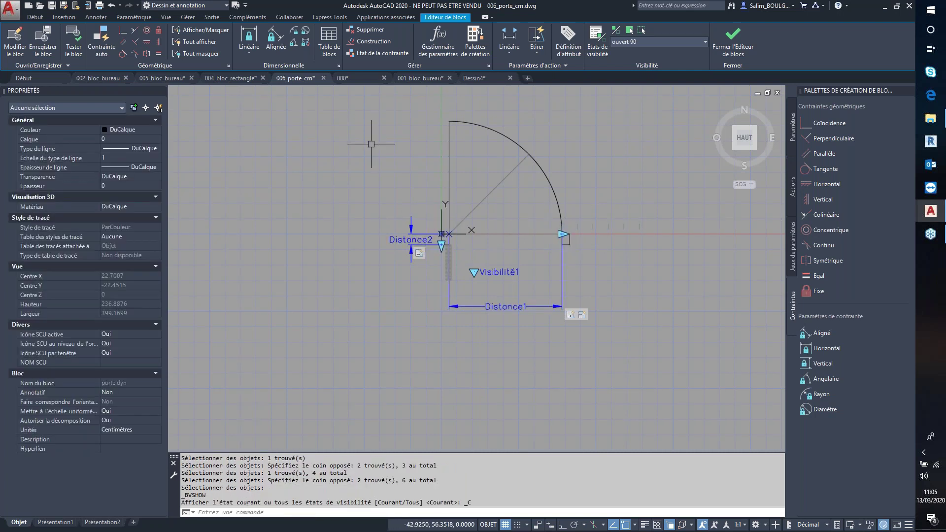
click(76, 50)
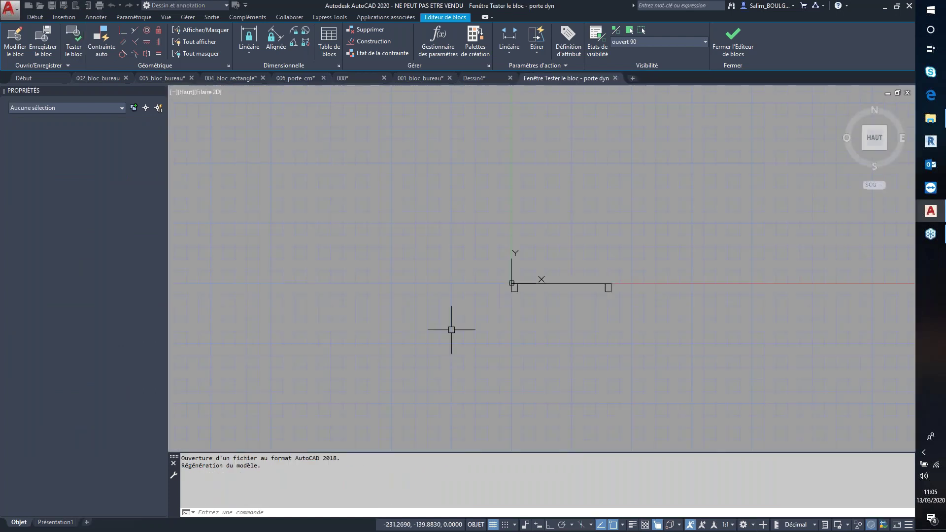
In the test, set ouvert 45, stretch Distance2 to 29.5 and widen the door to 123
click(562, 283)
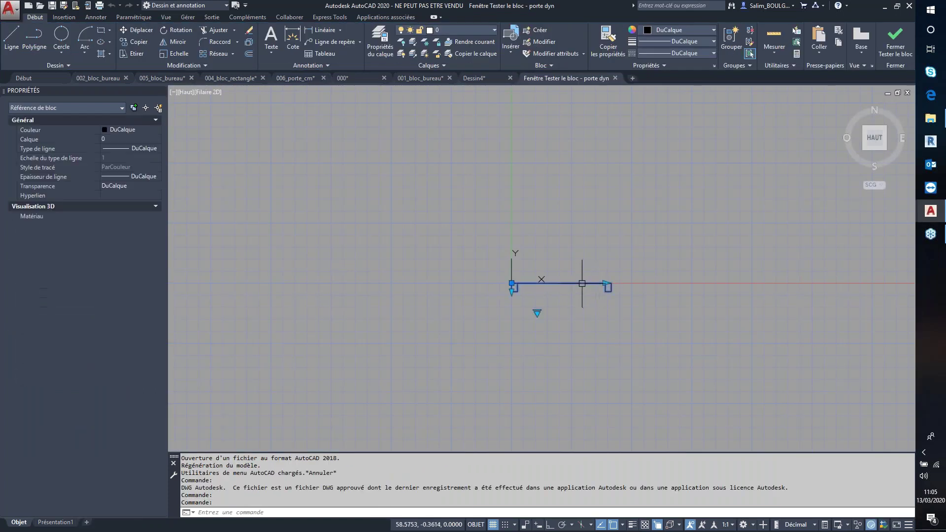
scroll(541, 338, up, 2)
click(354, 260)
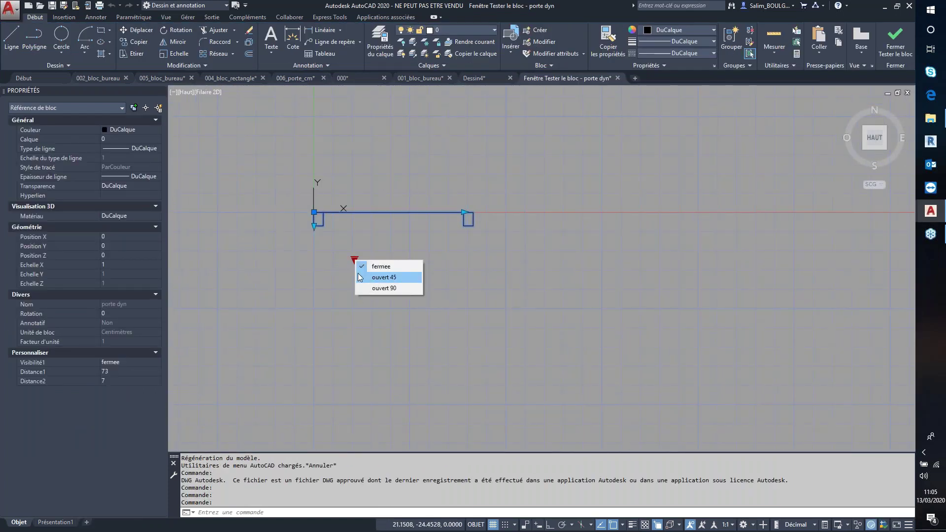
click(358, 277)
middle_drag(426, 270, 459, 281)
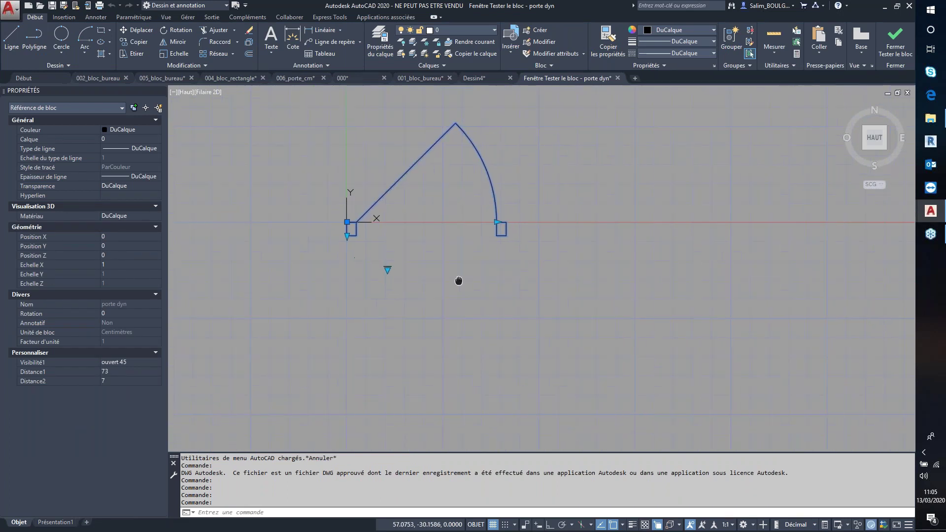
click(347, 236)
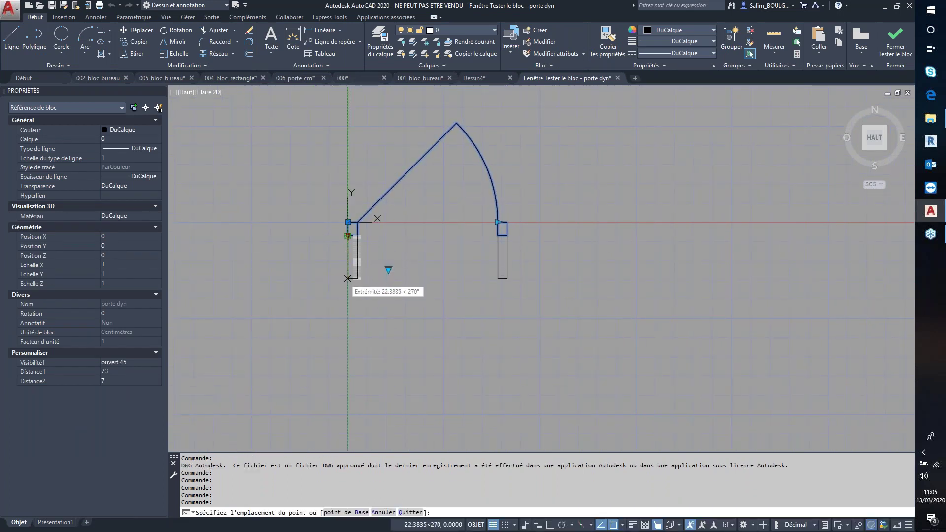
click(348, 278)
click(497, 221)
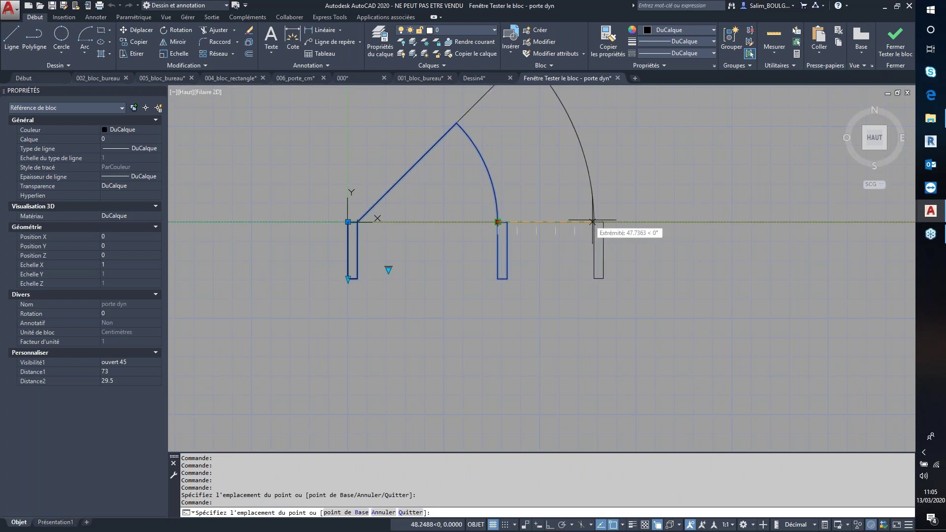
click(598, 222)
scroll(598, 223, down, 2)
mouse_move(574, 272)
middle_down()
mouse_move(595, 287)
mouse_move(430, 313)
middle_up()
scroll(429, 314, down, 1)
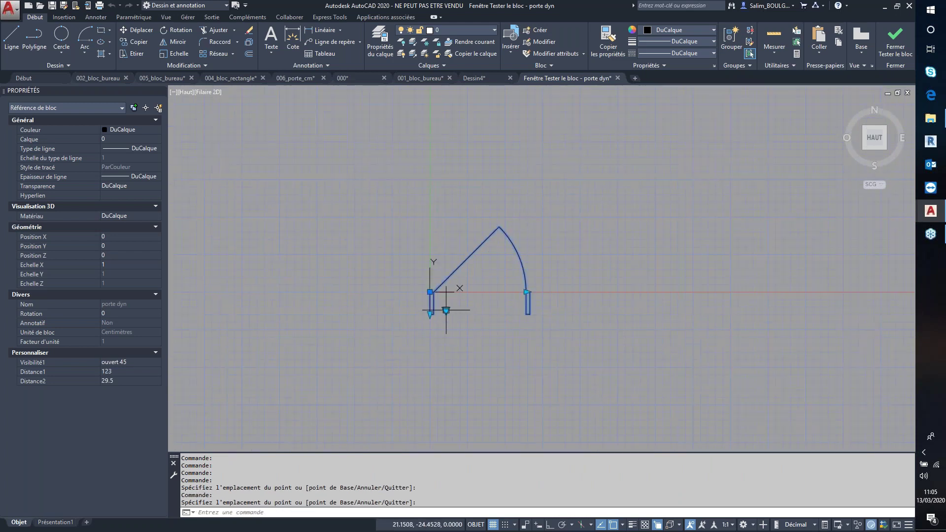
Switch the test door to ouvert 90 with width 73, then close the test window
click(446, 310)
click(473, 335)
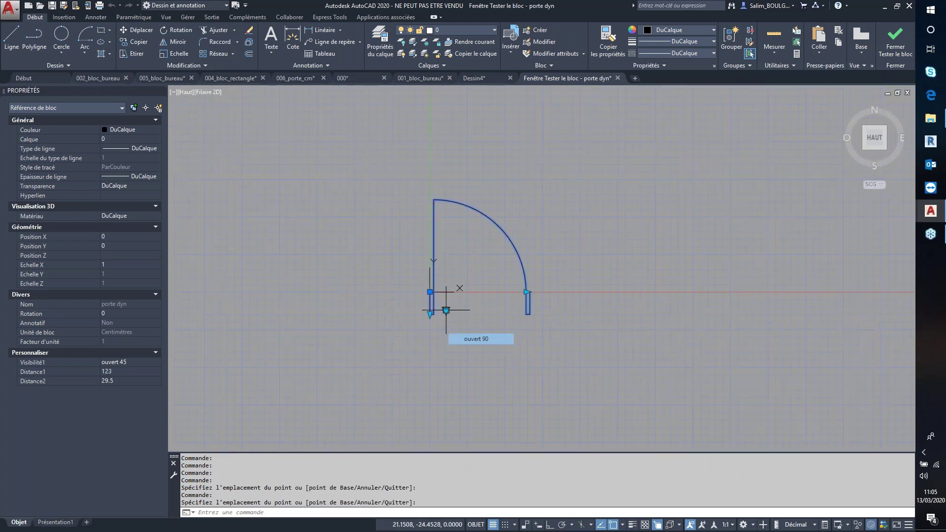
click(526, 292)
text(73)
key(Return)
middle_drag(524, 296, 513, 271)
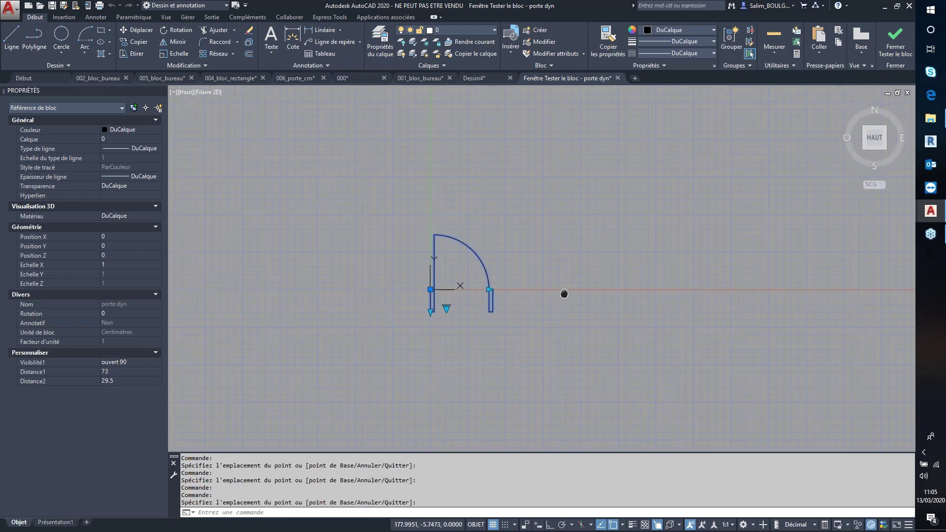
click(897, 51)
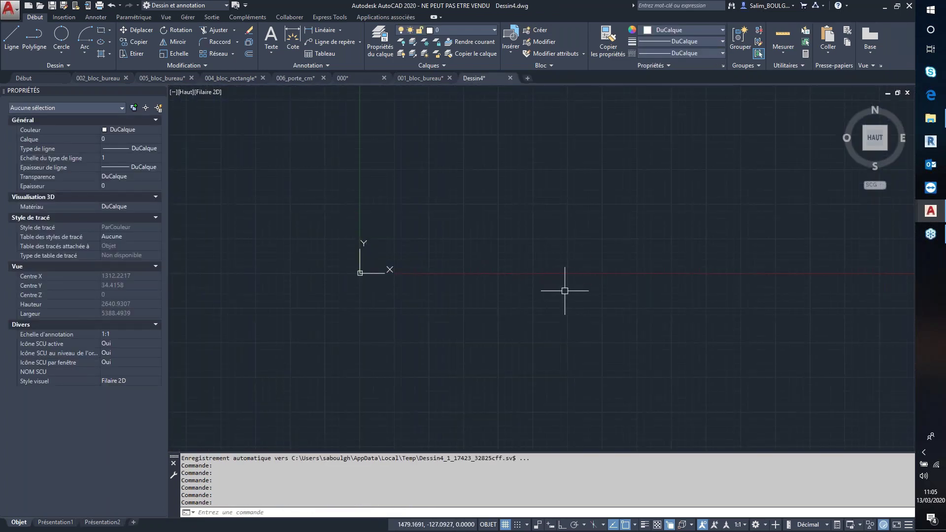
click(295, 79)
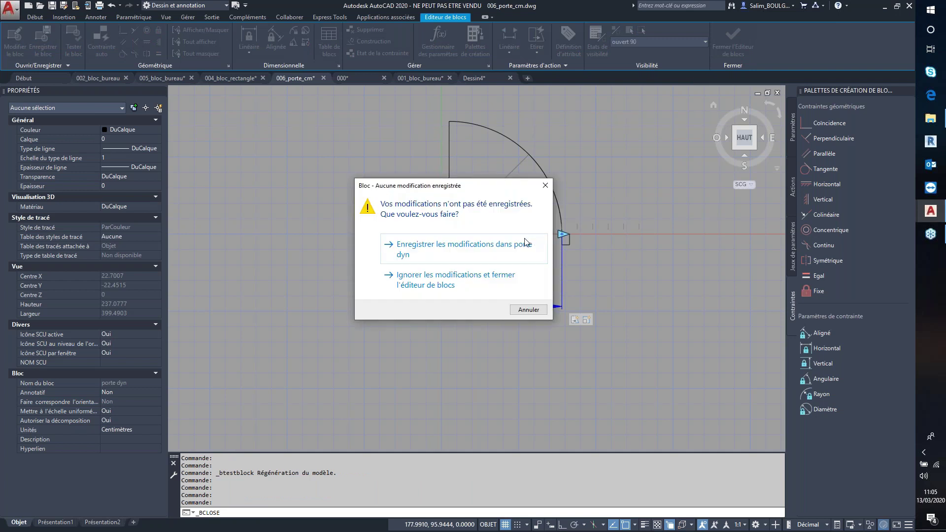
Save the porte dyn edits, then list Dessin4's insertable blocks
click(487, 248)
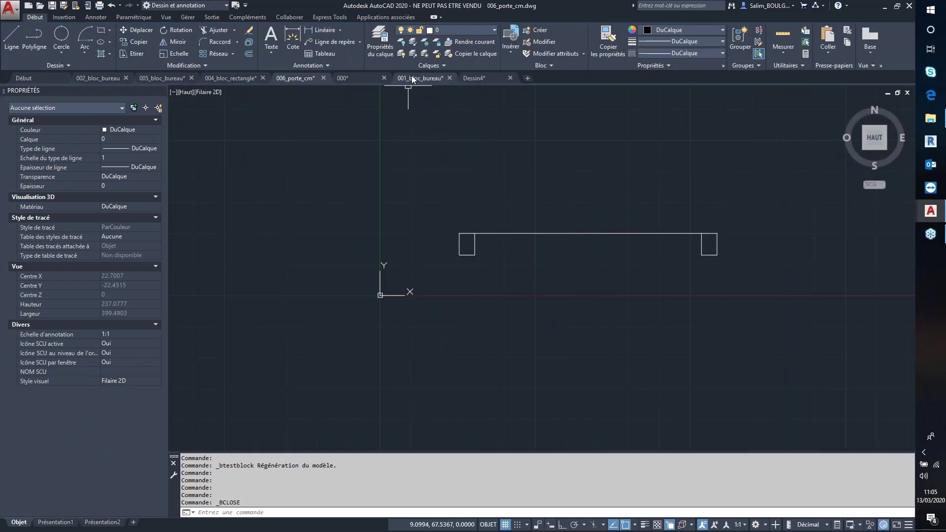
click(477, 81)
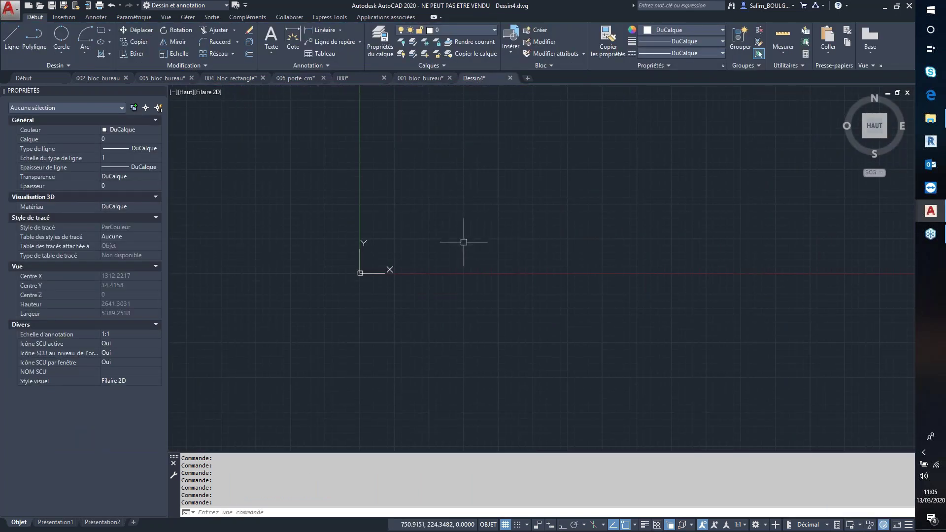
text(i)
key(Return)
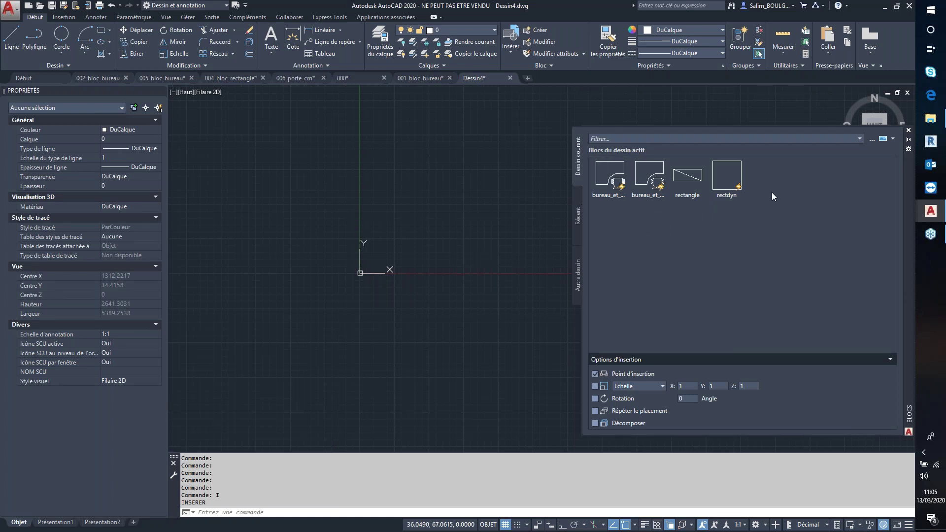
Insert rectdyn through the classic IC dialog at default scale and rotation
click(909, 132)
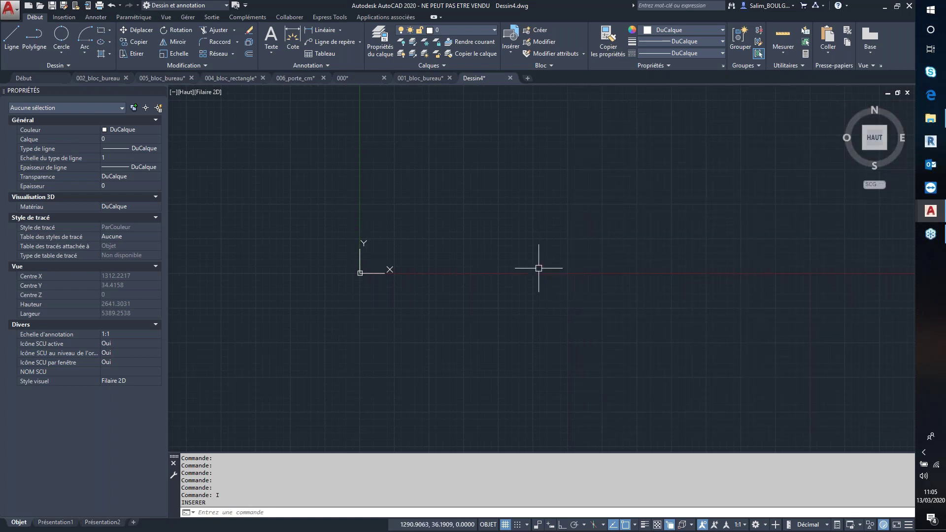
text(i)
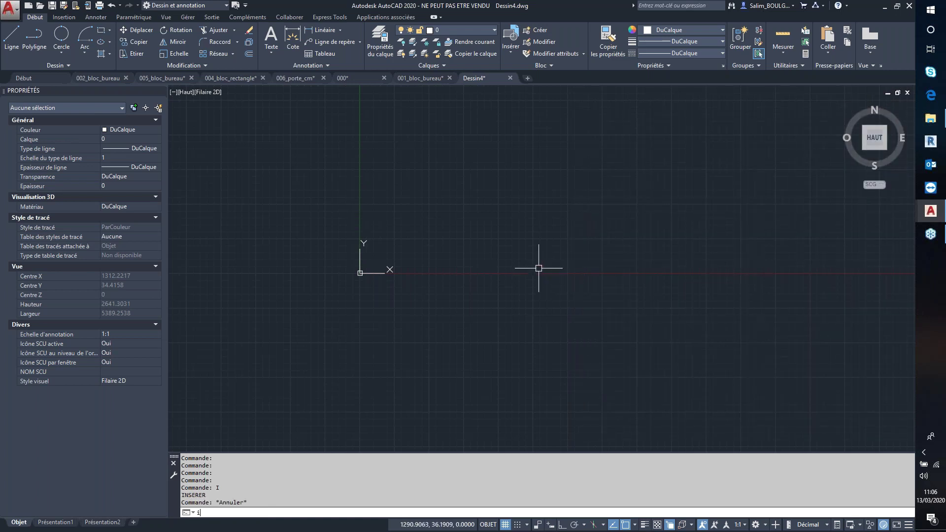
text(c)
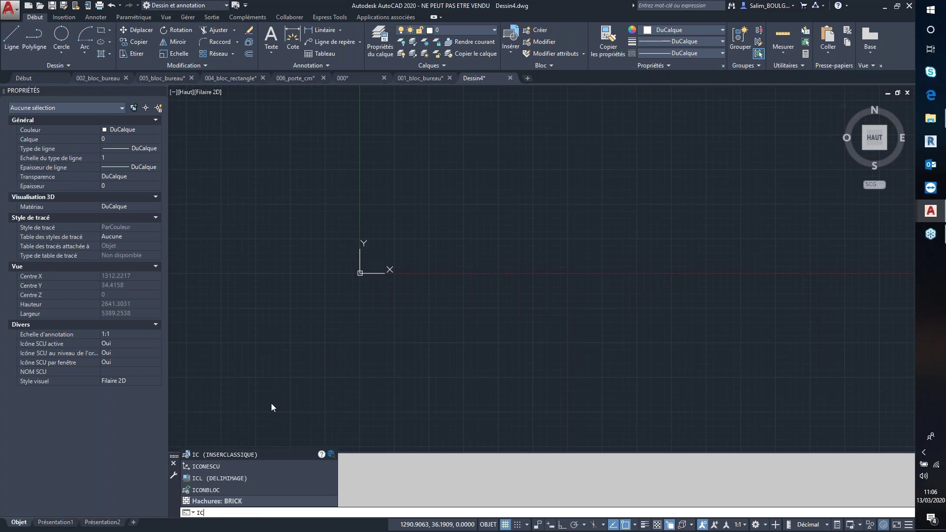
key(Return)
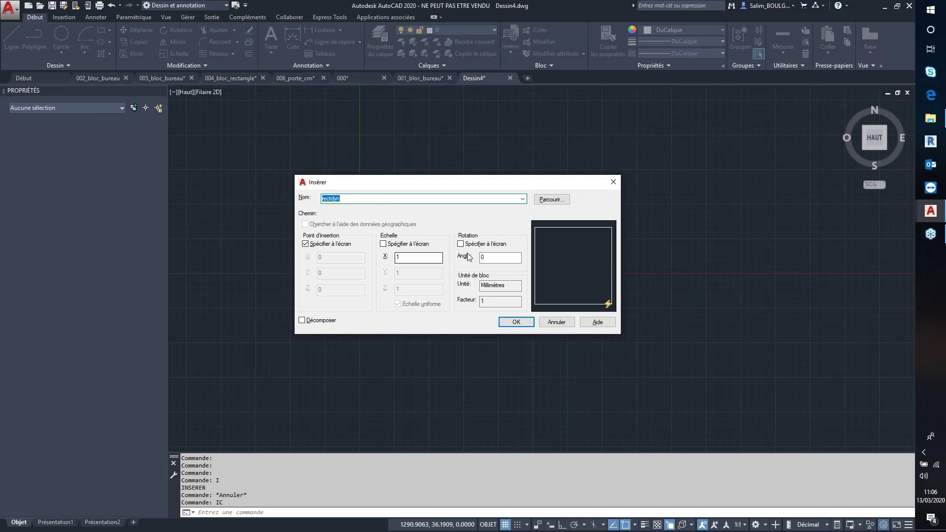
click(525, 200)
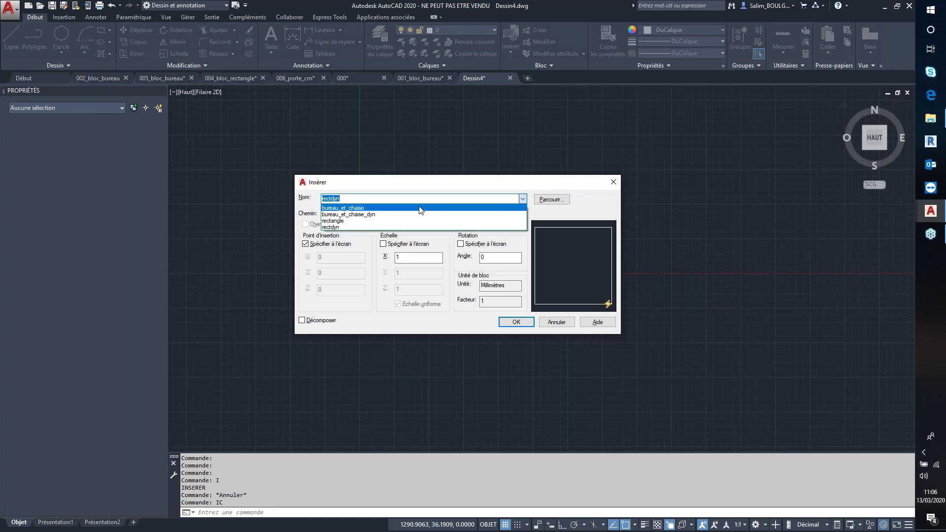
click(339, 228)
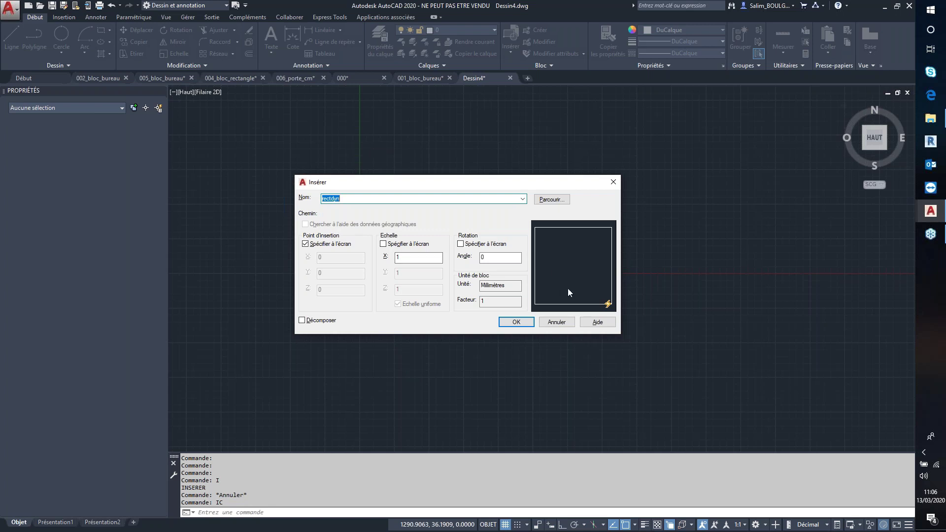
click(516, 322)
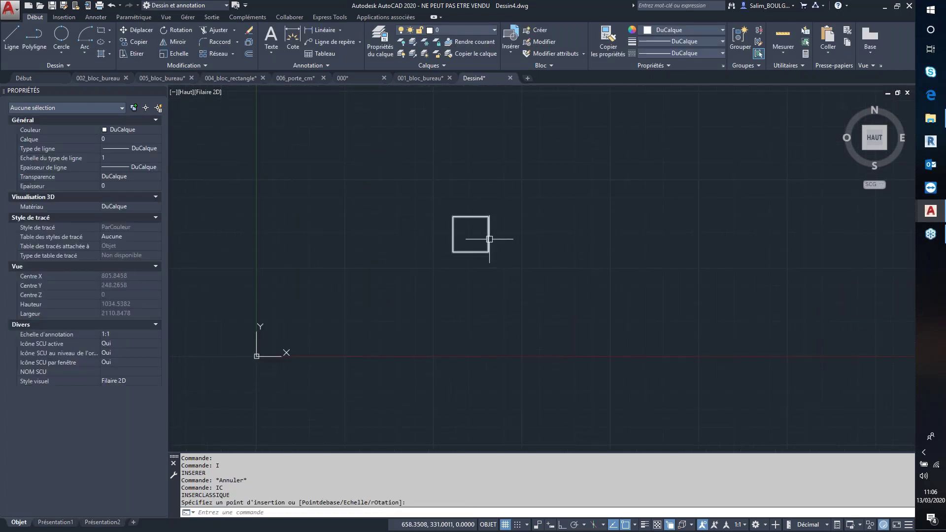
Place rectdyn in Dessin4 and check its length lookup values of 100 and 200
click(490, 235)
scroll(495, 266, up, 2)
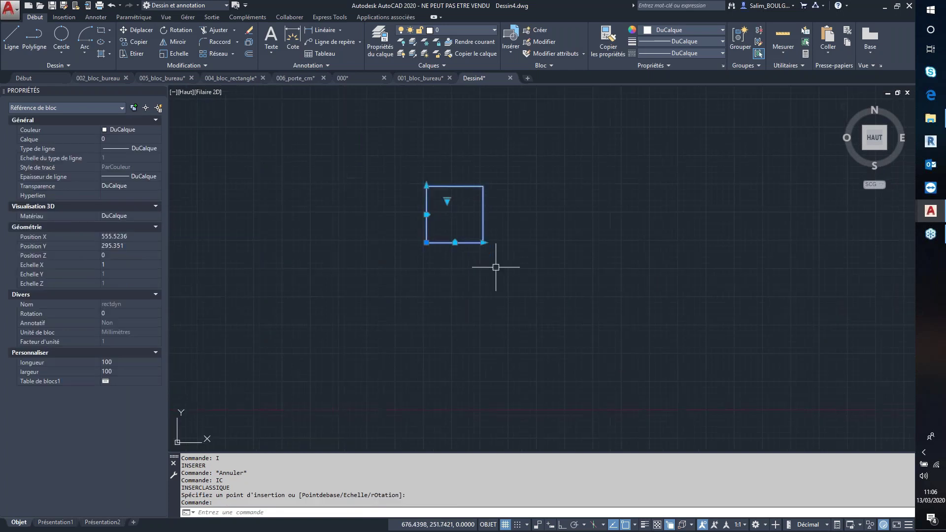
click(446, 201)
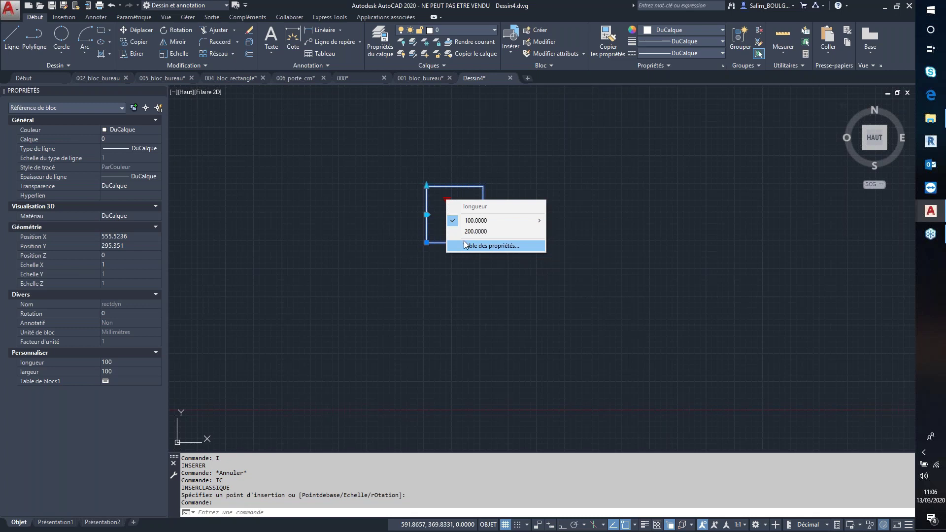
key(Escape)
key(Escape)
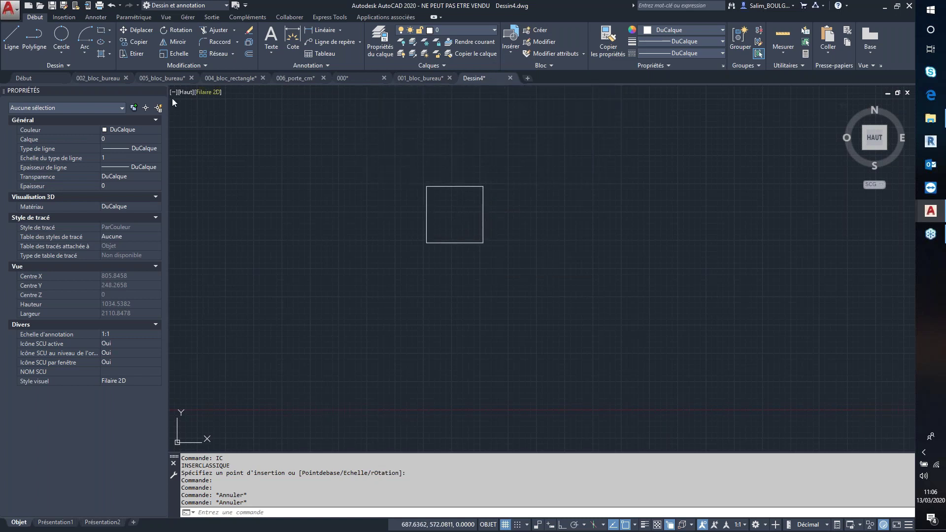
mouse_move(342, 78)
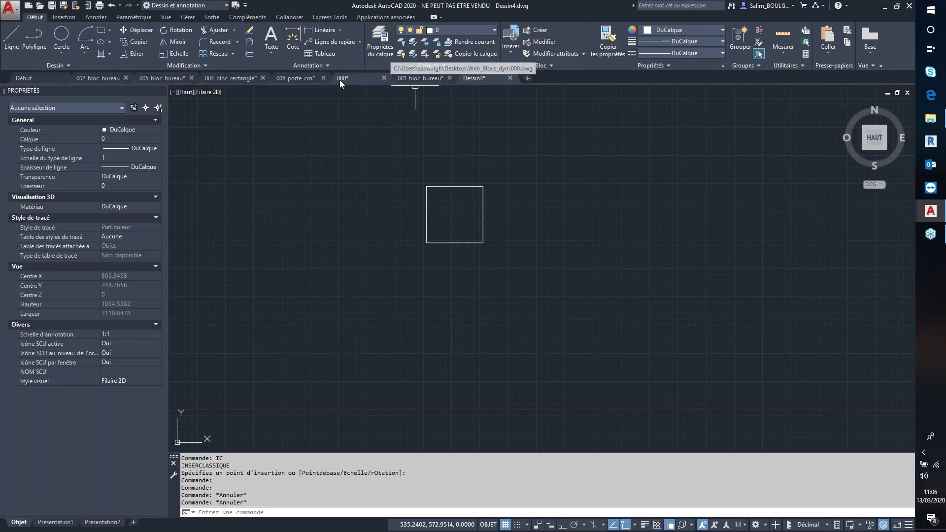
click(240, 79)
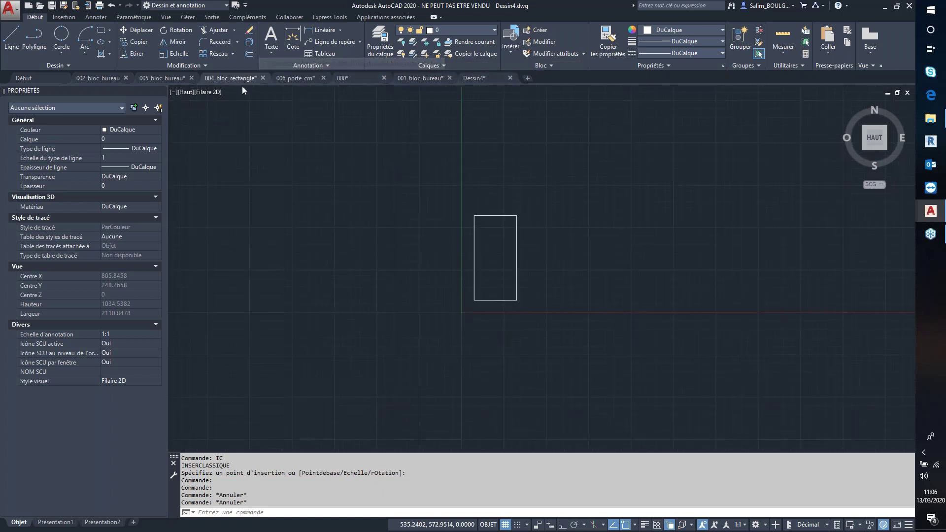
Switch the Rect block in 004_bloc_rectangle to carré_100, then return to Dessin4
click(517, 260)
click(437, 306)
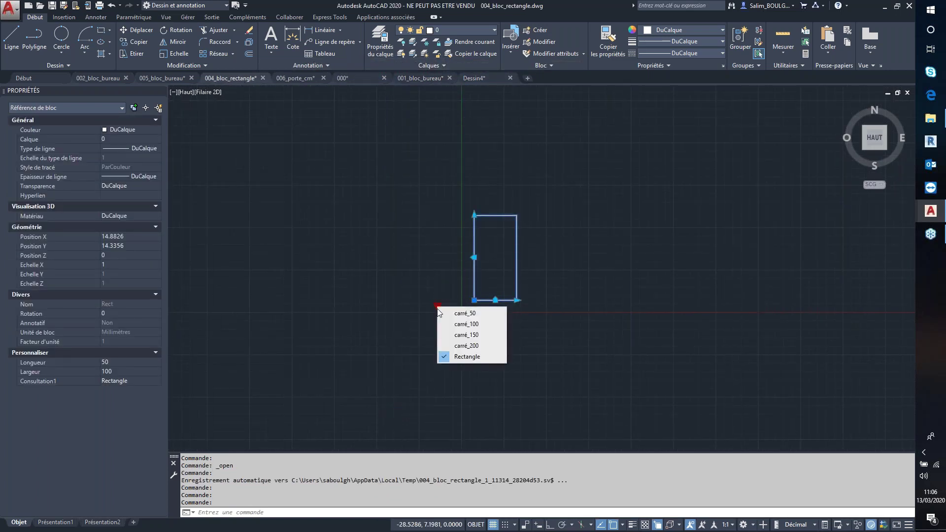
click(462, 335)
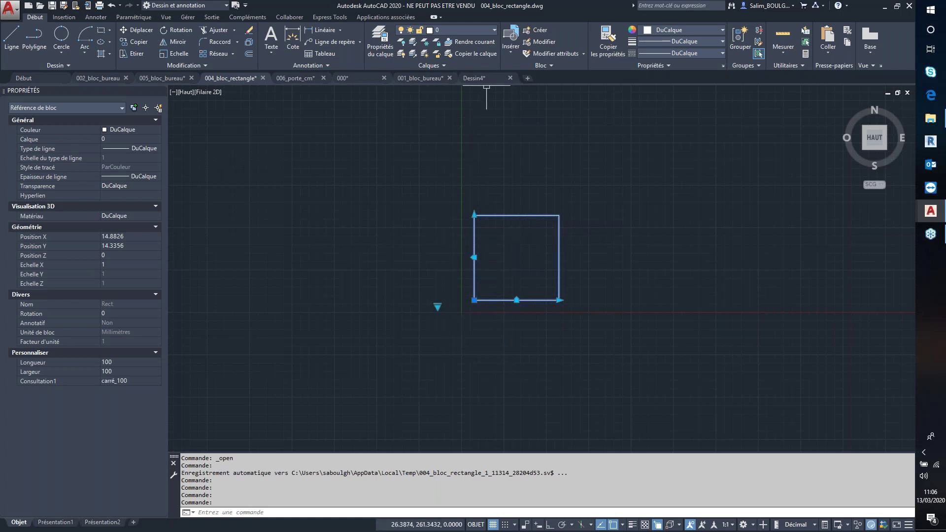
click(491, 76)
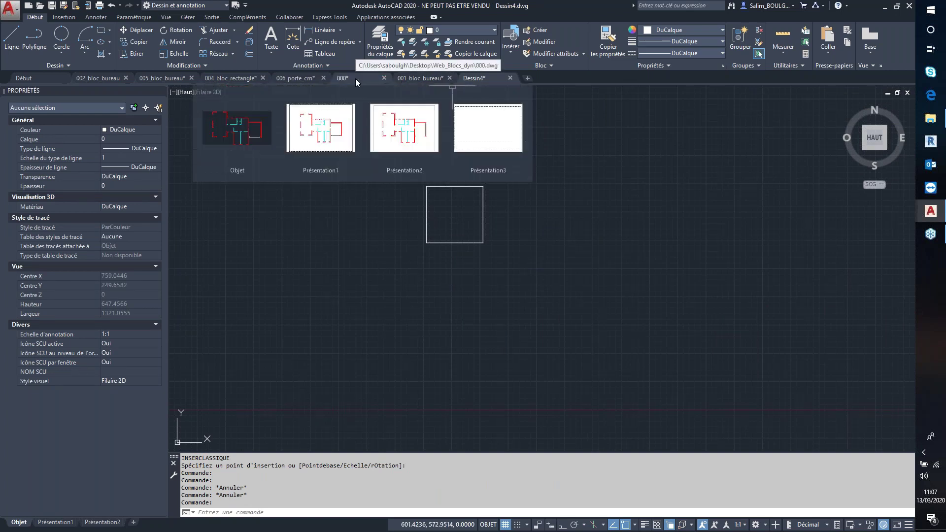
mouse_move(347, 78)
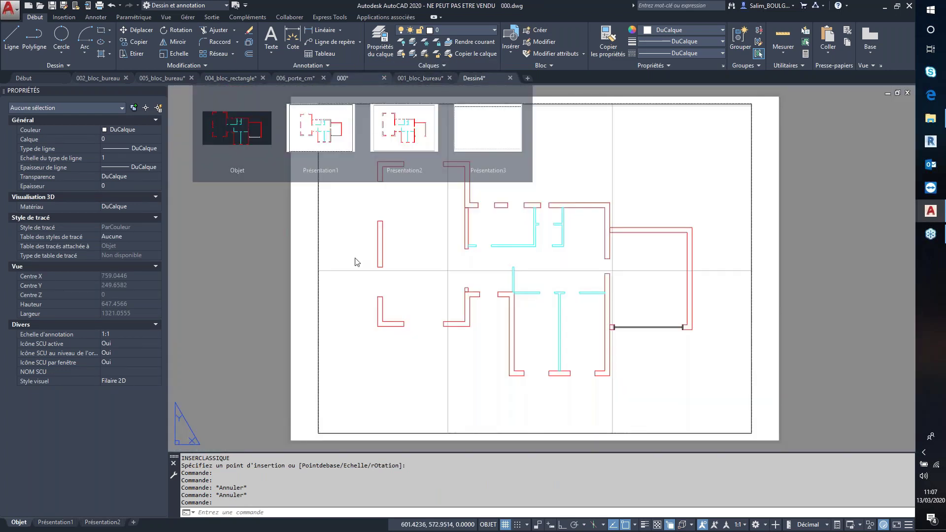
key(ctrl+z)
key(ctrl+z)
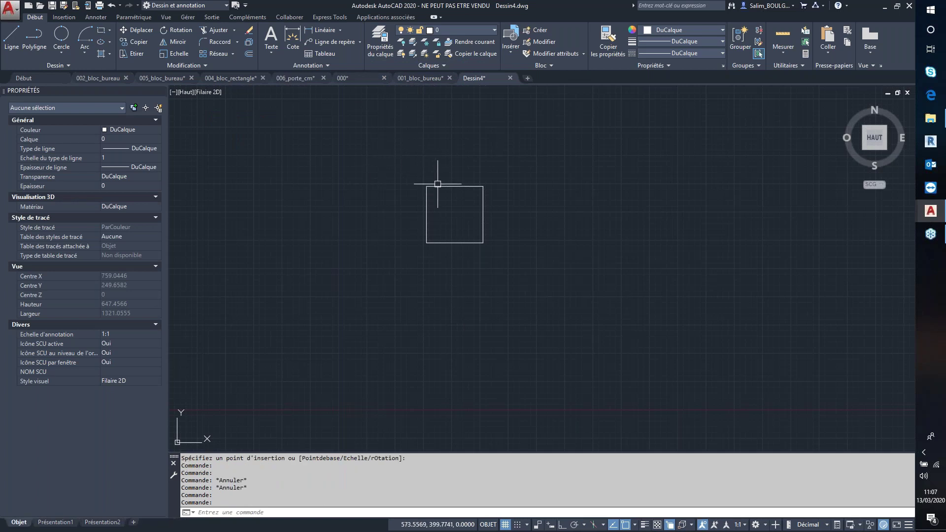
Insert rectdyn from Dessin4.dwg into 000.dwg model space using DesignCenter
click(350, 79)
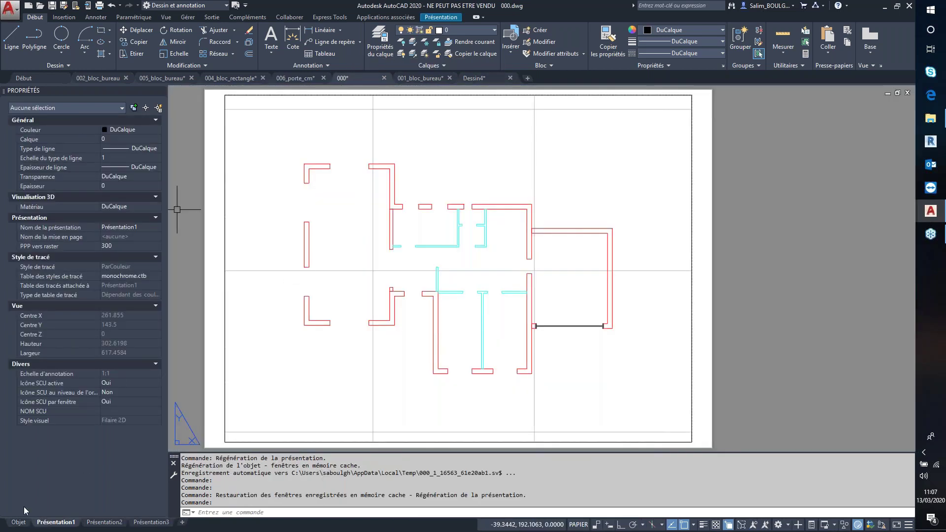
click(18, 523)
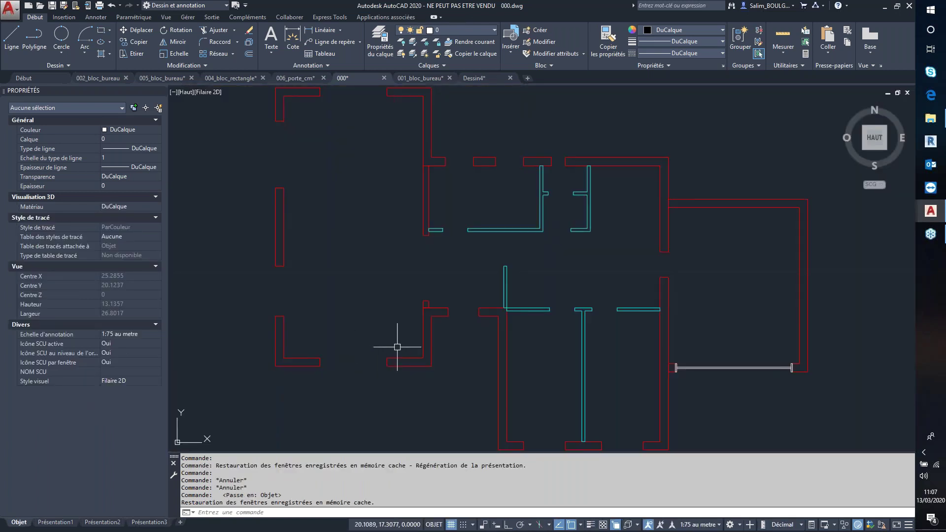
key(ctrl+2)
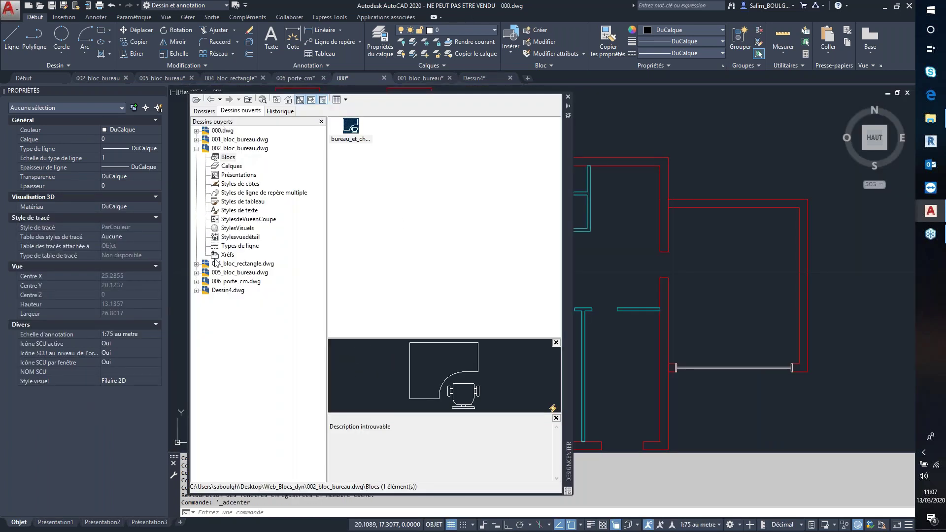
click(227, 290)
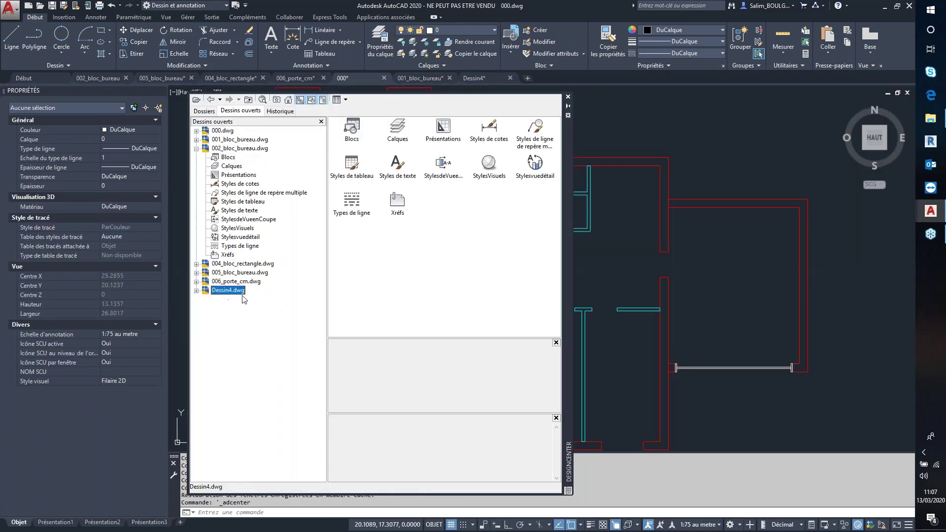
double_click(351, 122)
click(398, 158)
click(488, 128)
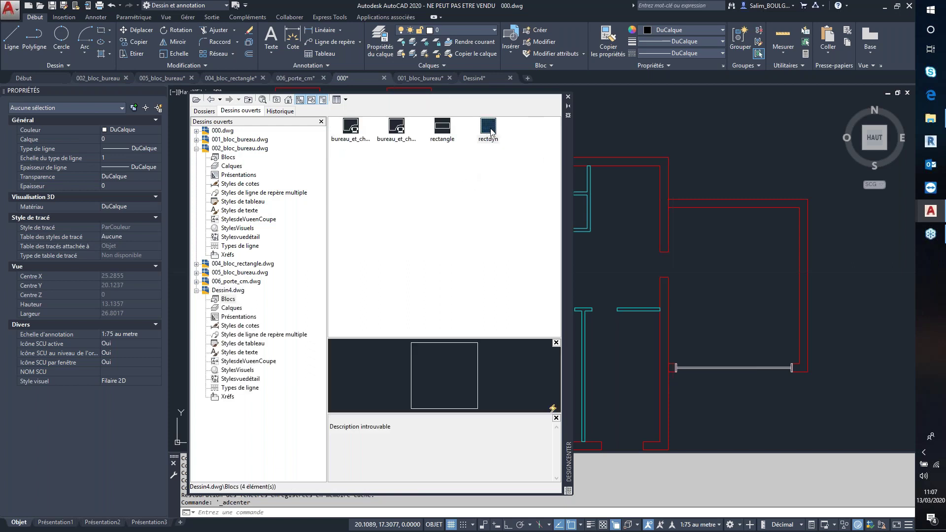
click(567, 96)
scroll(691, 160, up, 4)
scroll(586, 175, up, 5)
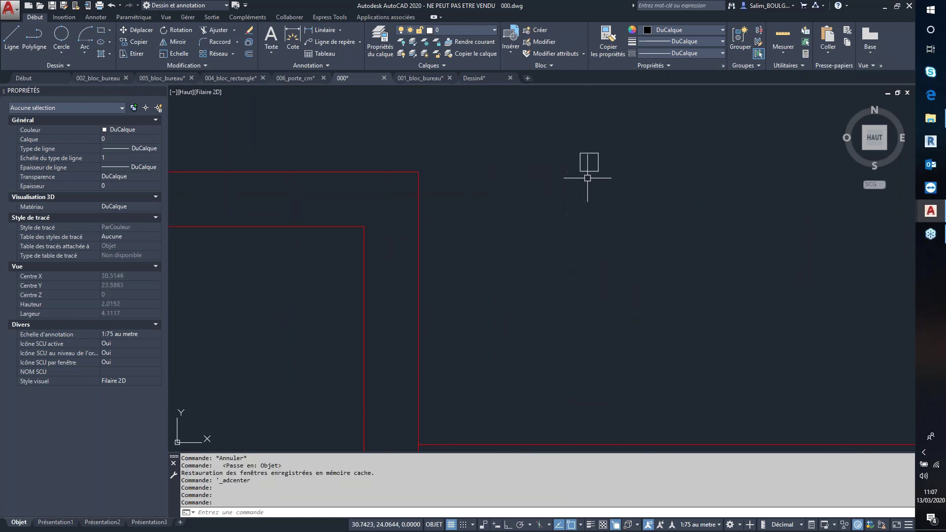
click(580, 170)
Stretch the rectdyn copy to 0.4 by 0.4, then return to Dessin4
click(598, 171)
click(675, 163)
middle_drag(564, 223, 507, 179)
click(500, 153)
scroll(494, 163, down, 2)
click(495, 162)
click(502, 152)
scroll(536, 187, up, 2)
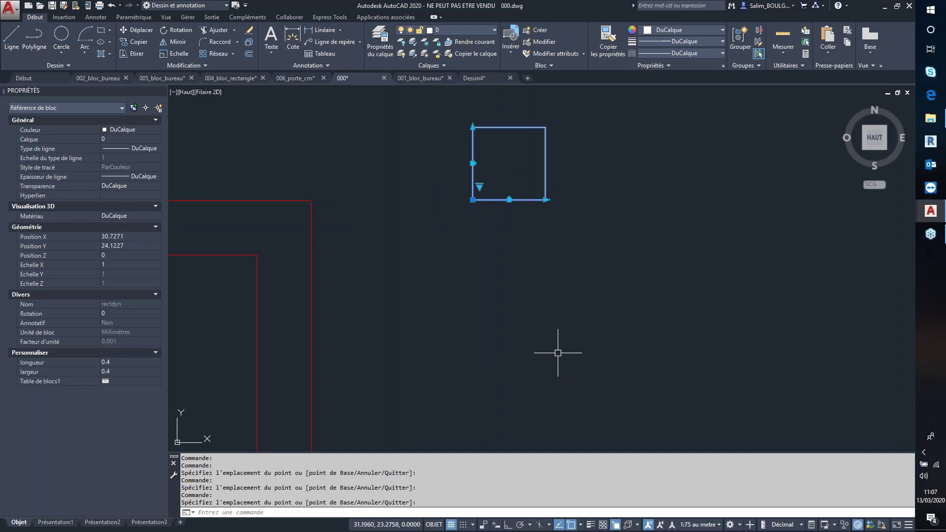
key(Escape)
click(480, 78)
scroll(463, 242, up, 2)
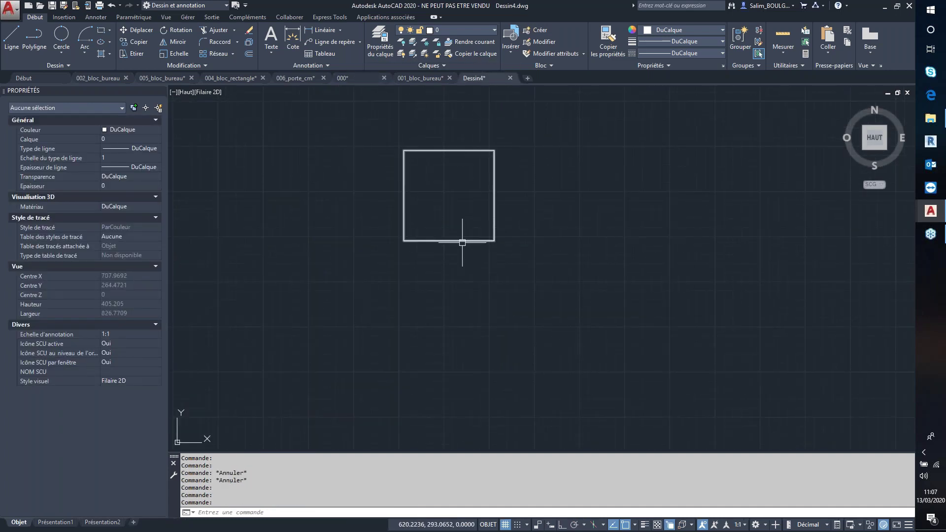
Open rectdyn in the block editor and draw a small circle inside its rectangle
double_click(460, 241)
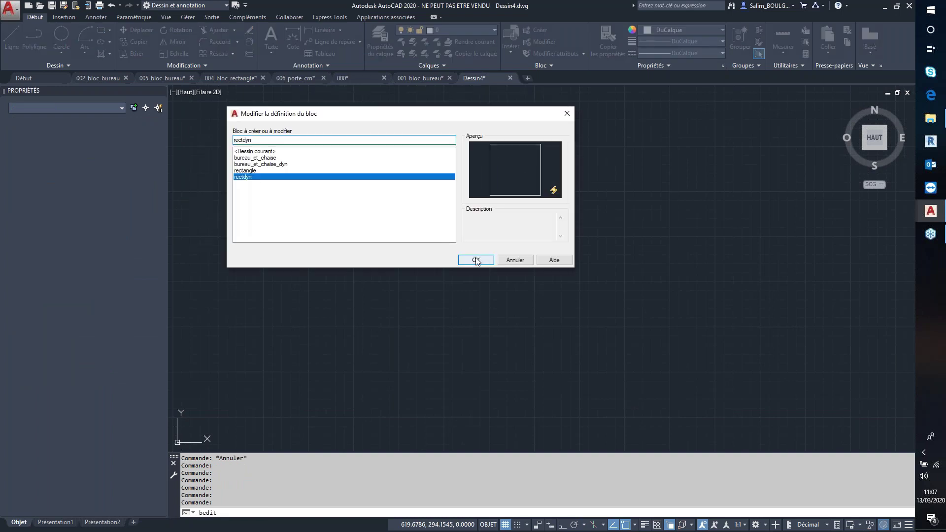
click(476, 262)
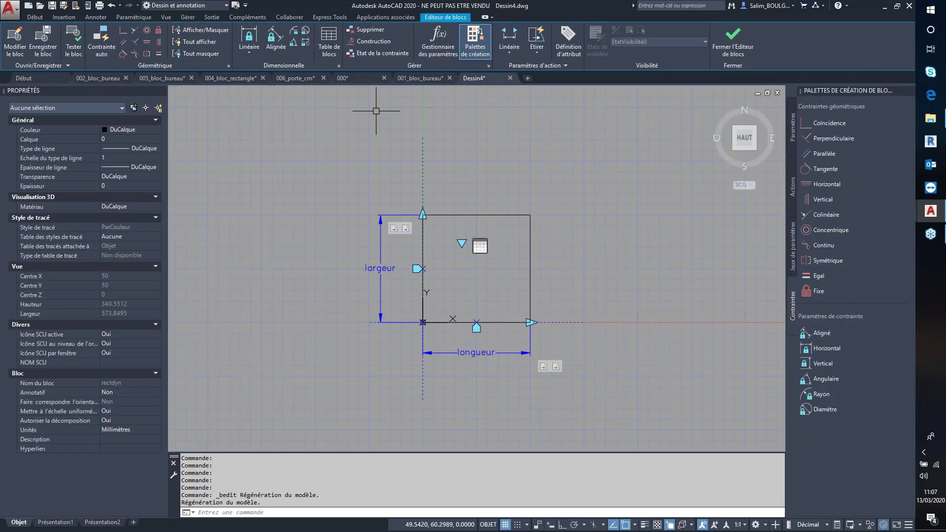
scroll(380, 110, up, 2)
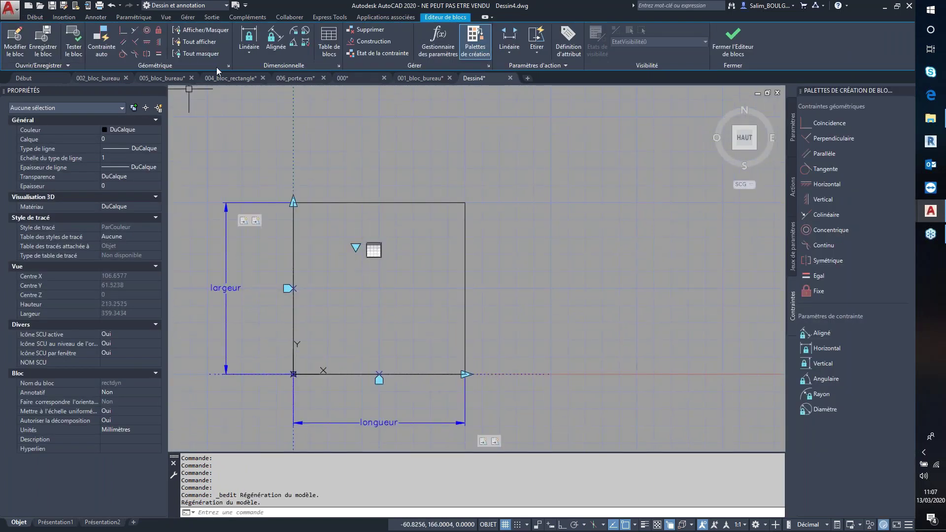
click(34, 17)
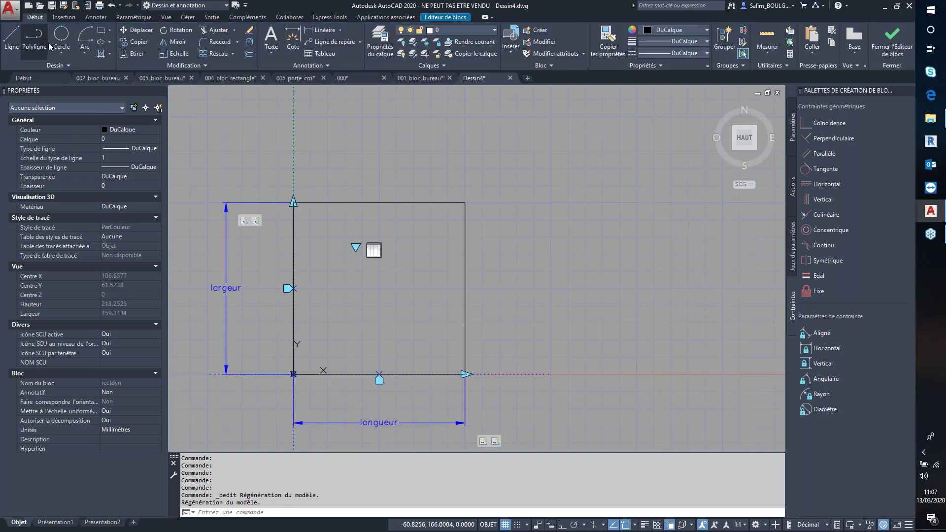
click(62, 49)
click(72, 73)
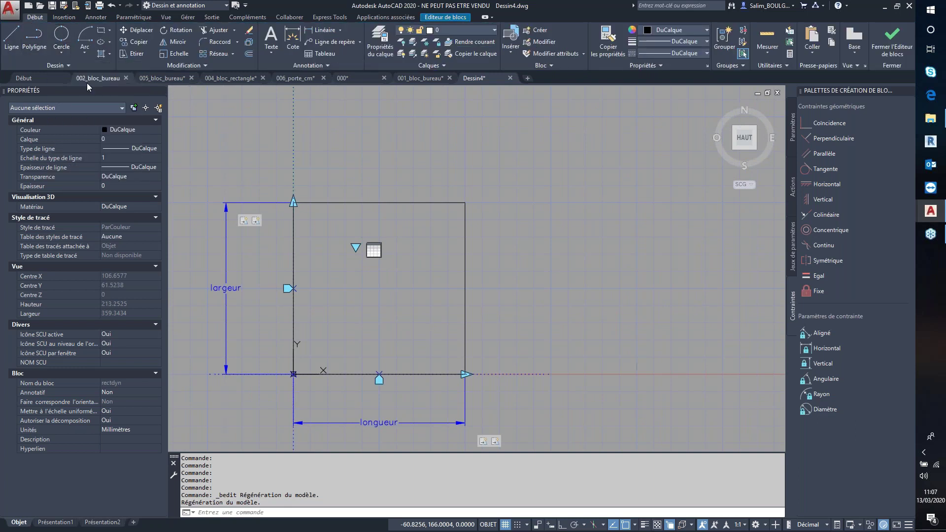
scroll(357, 344, up, 2)
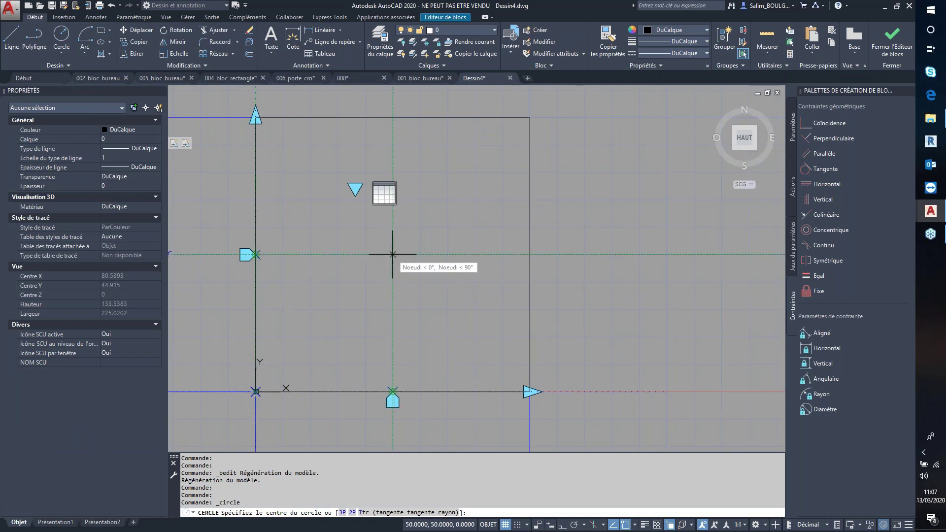
click(392, 254)
click(418, 268)
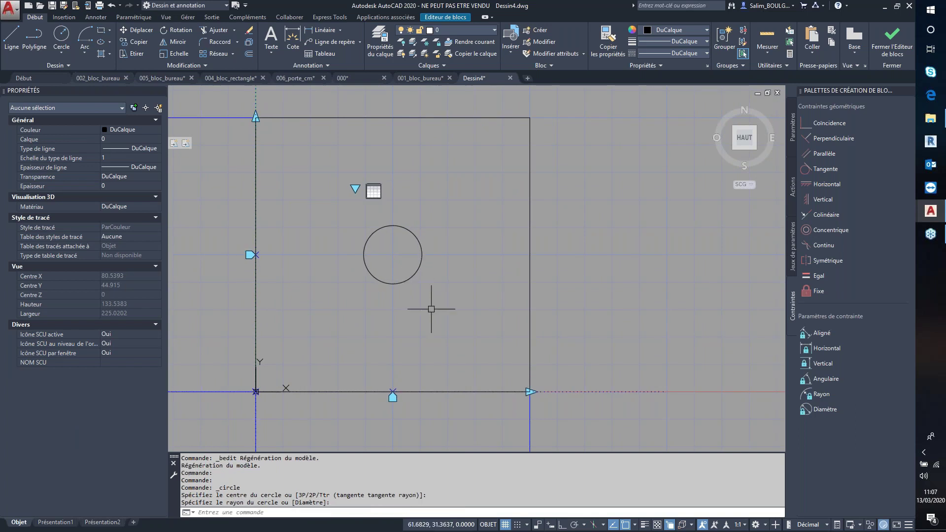
Redefine the Etirer2 stretch action's selection set with a new frame that includes the circle
scroll(431, 309, down, 2)
middle_drag(569, 320, 570, 275)
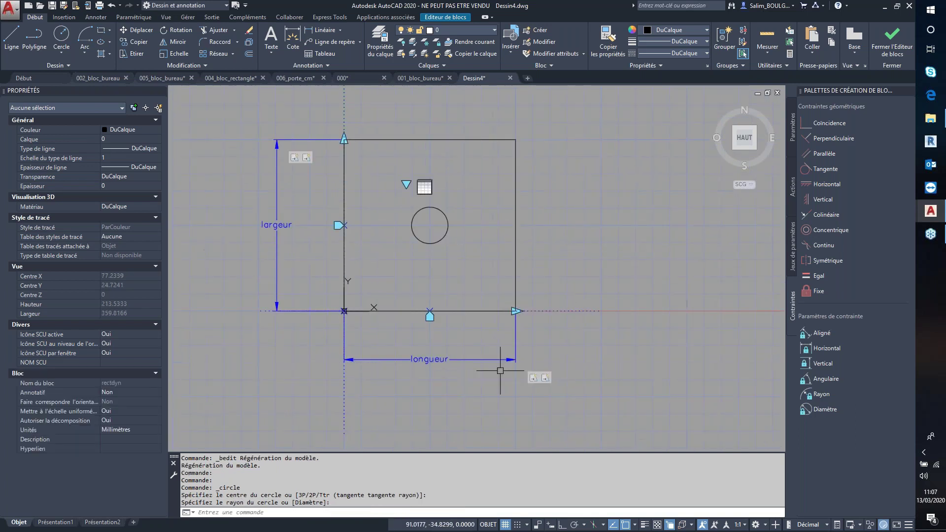
click(546, 377)
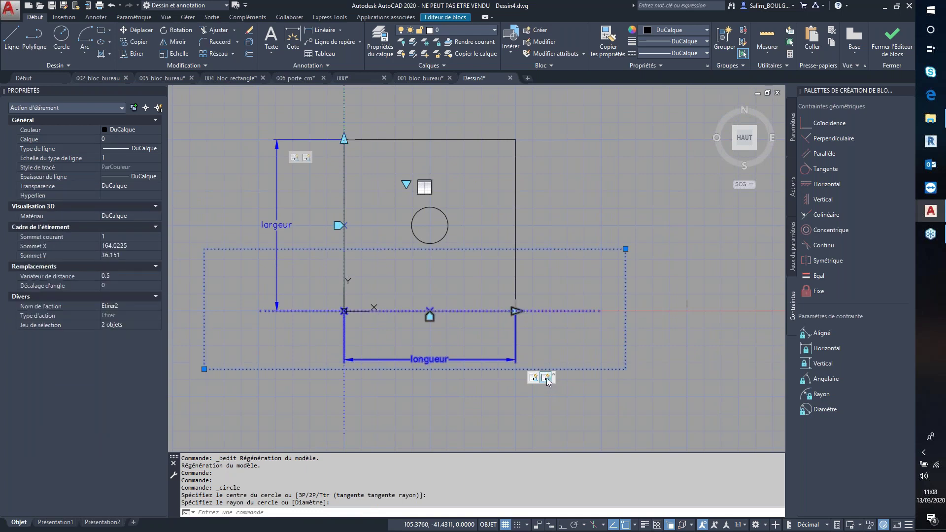
right_click(547, 381)
mouse_move(598, 399)
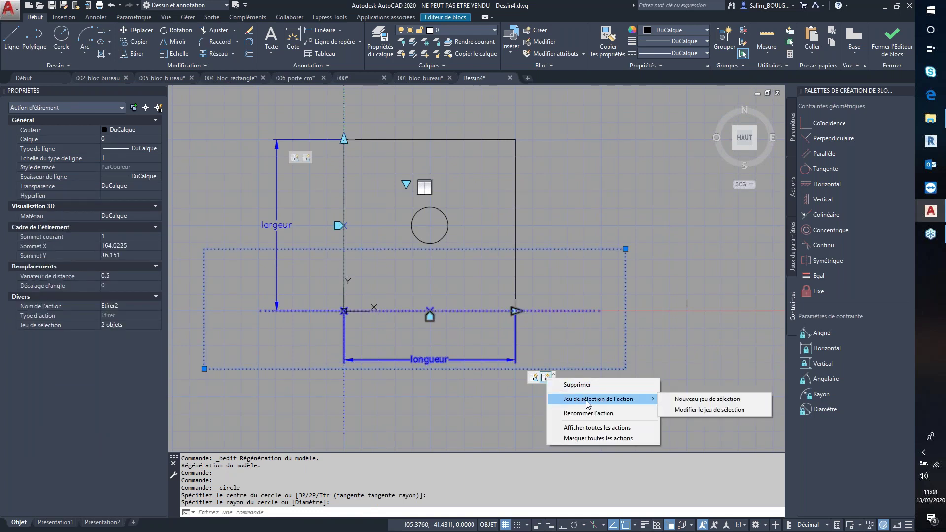
click(690, 411)
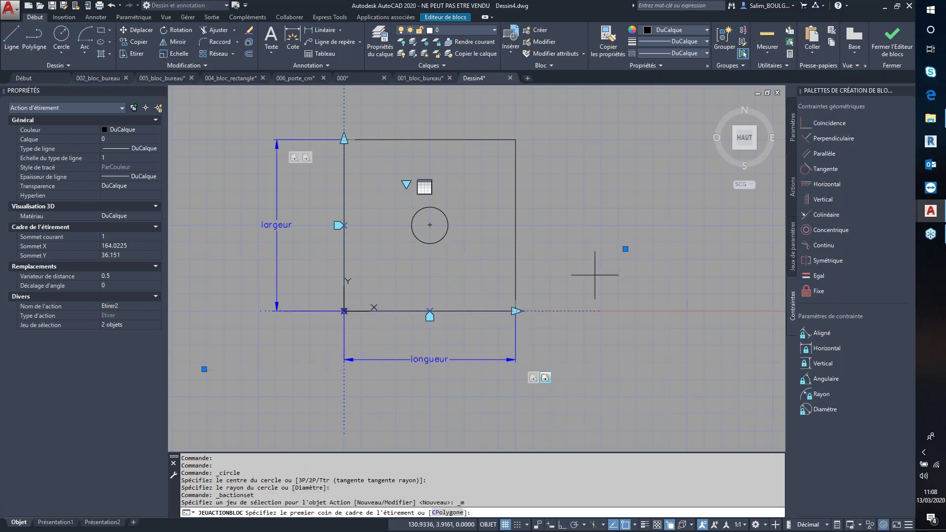
click(628, 178)
click(204, 368)
right_click(600, 245)
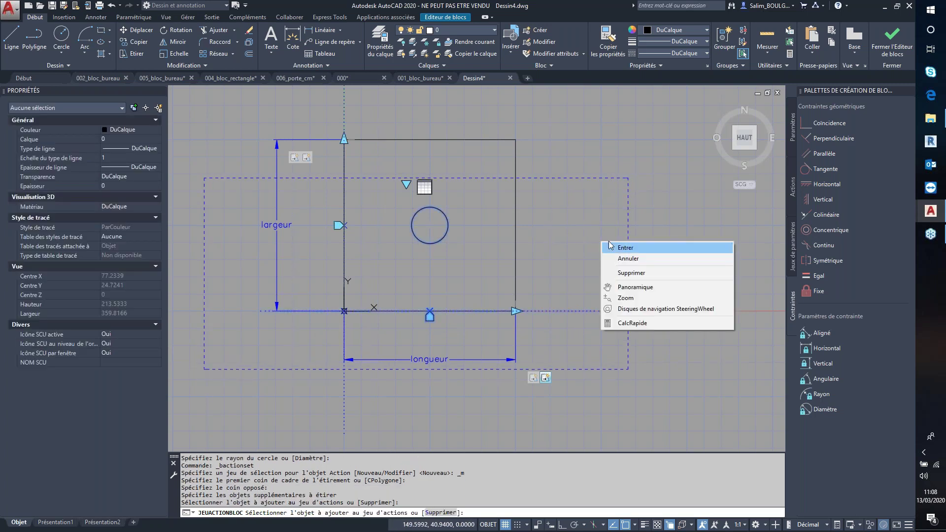
click(623, 248)
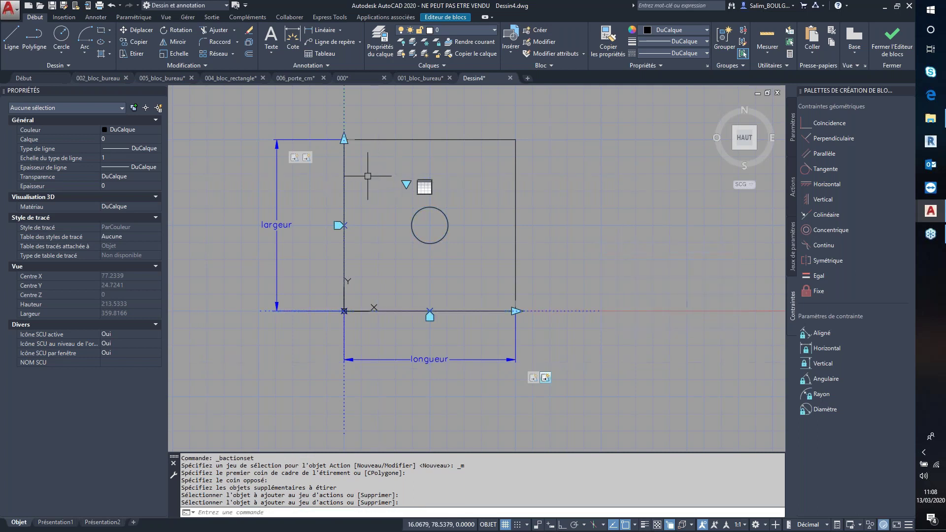
Redefine the Etirer3 stretch action's selection set with a new frame, adding the circle
click(307, 158)
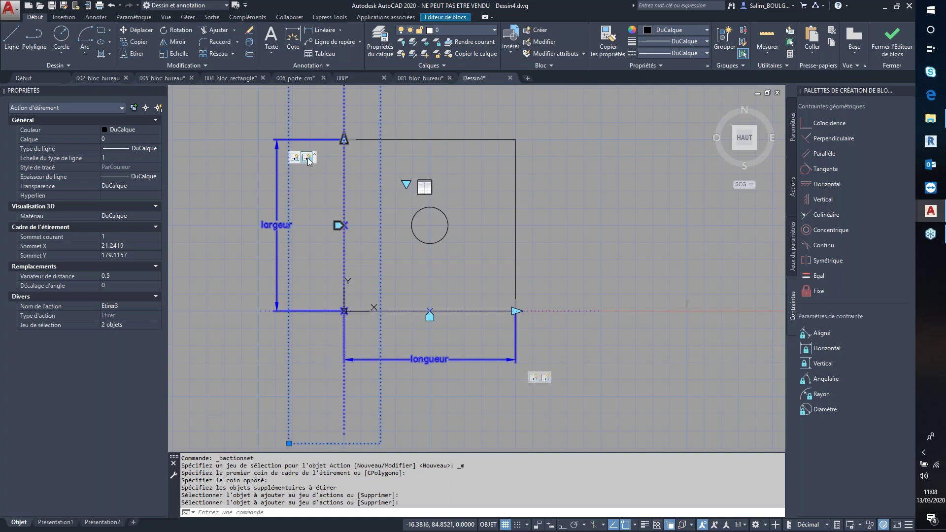
right_click(307, 158)
mouse_move(359, 179)
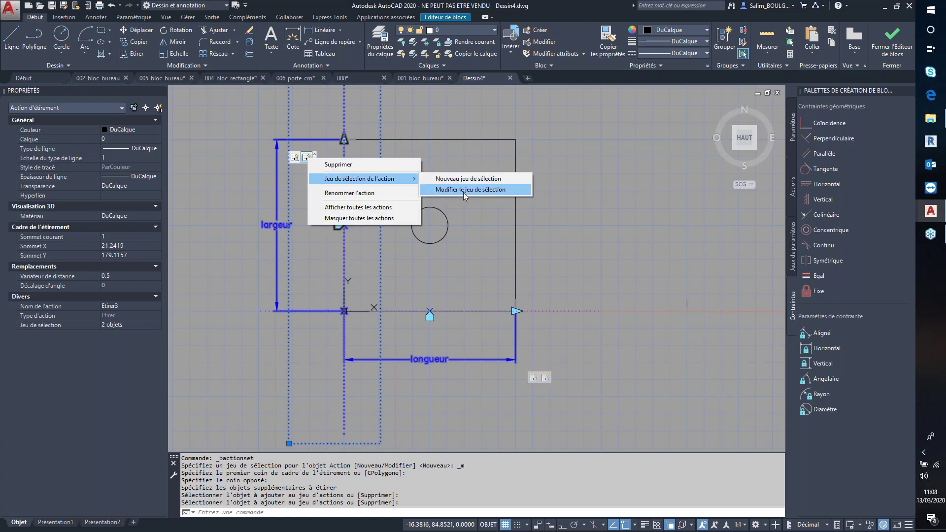
click(464, 190)
scroll(468, 212, down, 2)
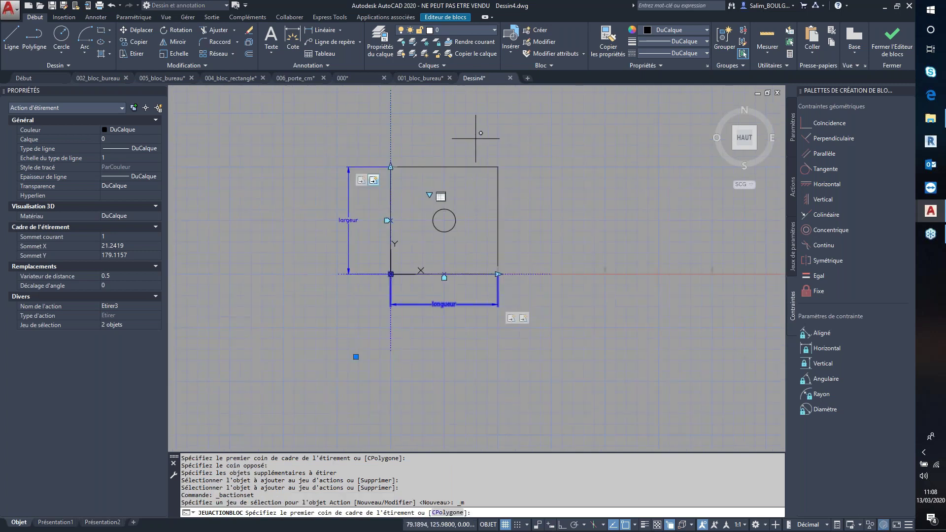
click(475, 120)
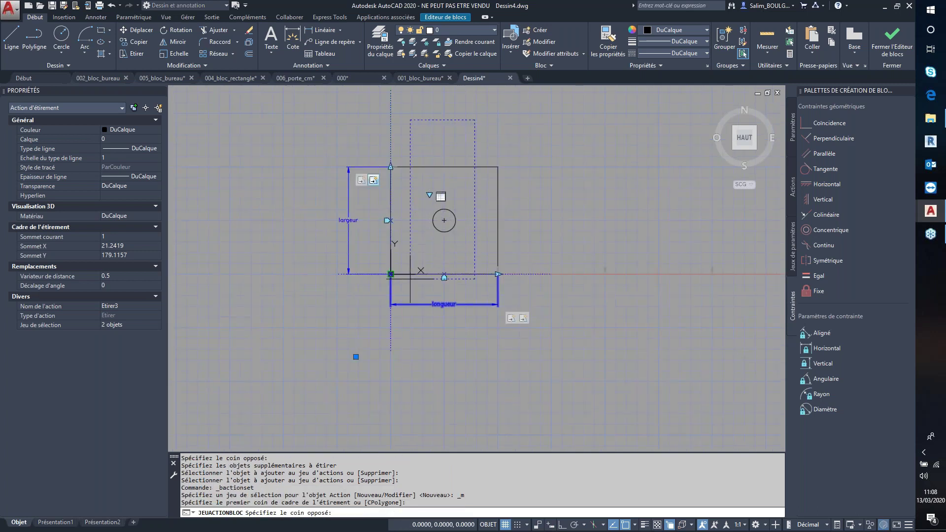
click(356, 356)
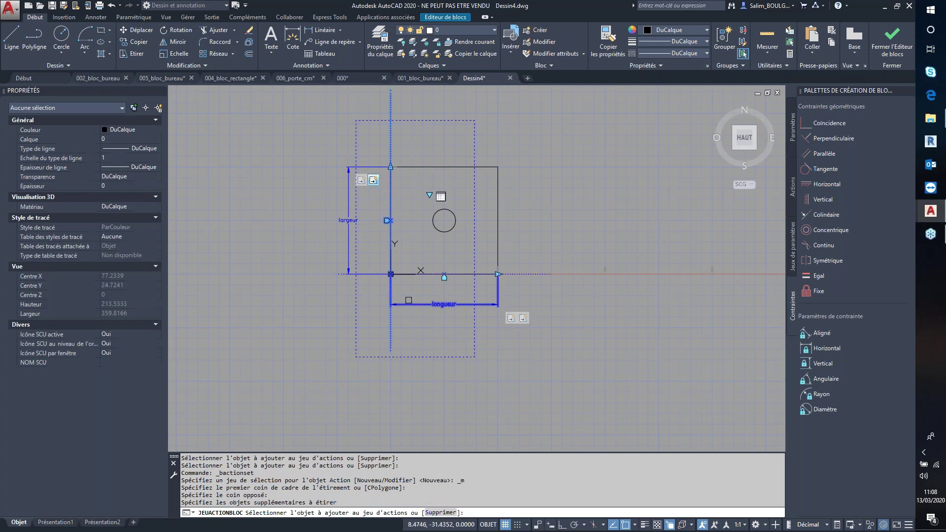
click(455, 220)
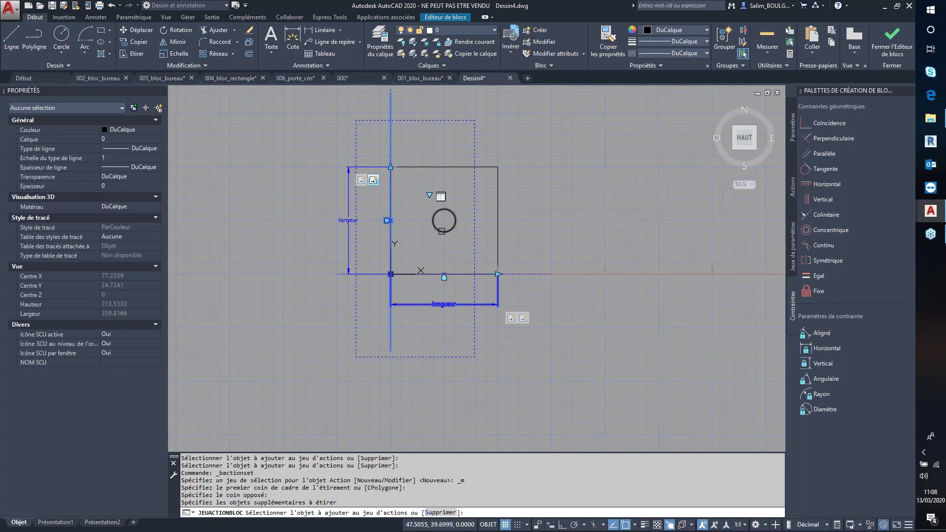
right_click(563, 199)
click(581, 205)
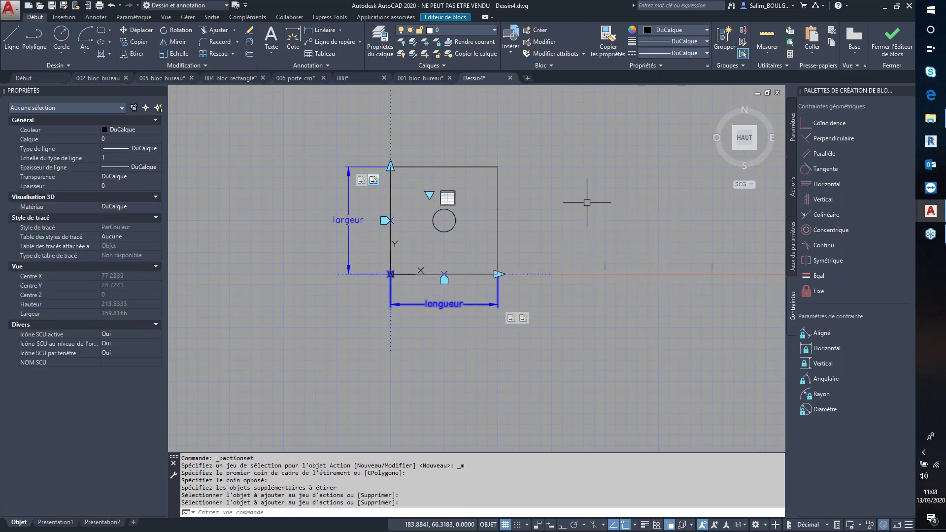
click(443, 17)
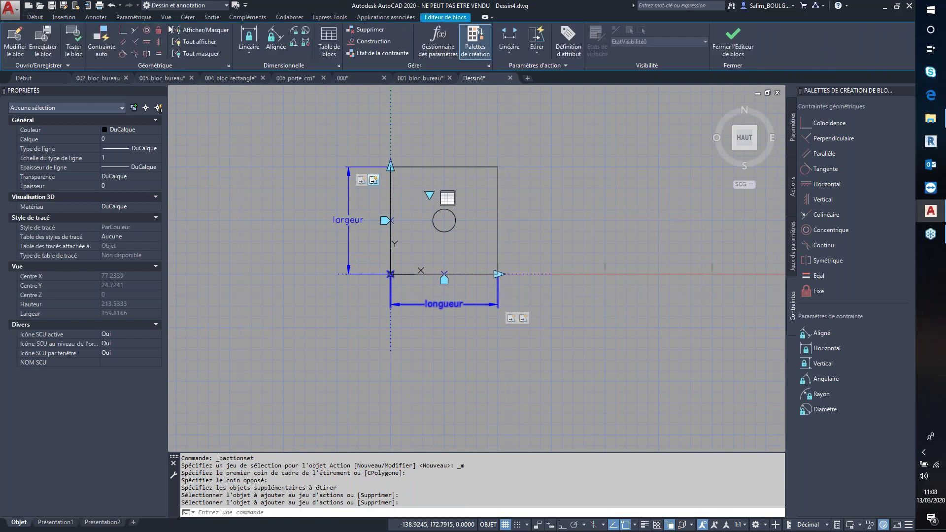
Test rectdyn by stretching its longueur to 300, then to 400
click(73, 48)
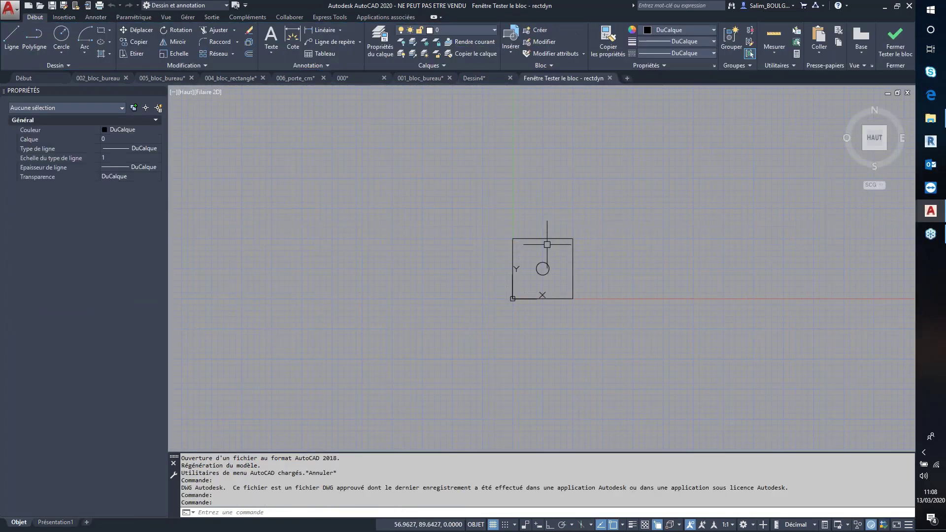
click(545, 218)
click(543, 249)
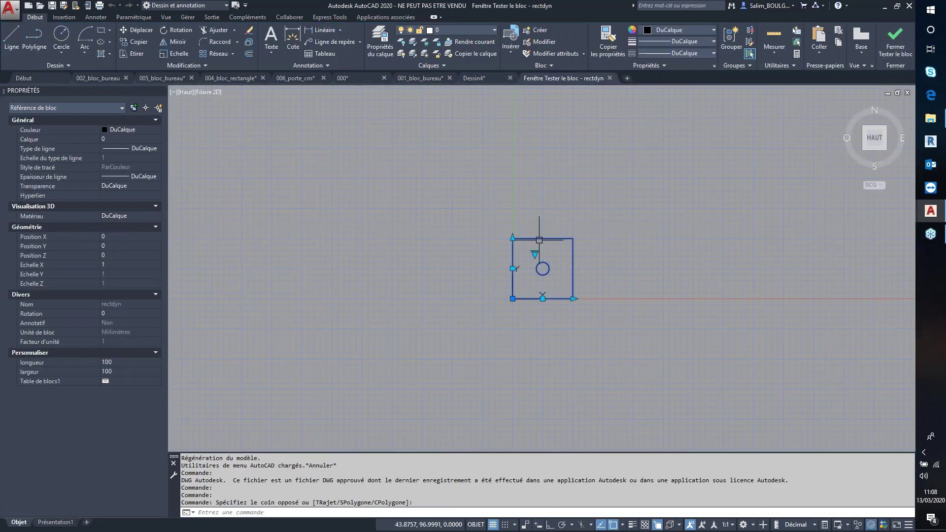
middle_drag(621, 241, 520, 231)
click(466, 288)
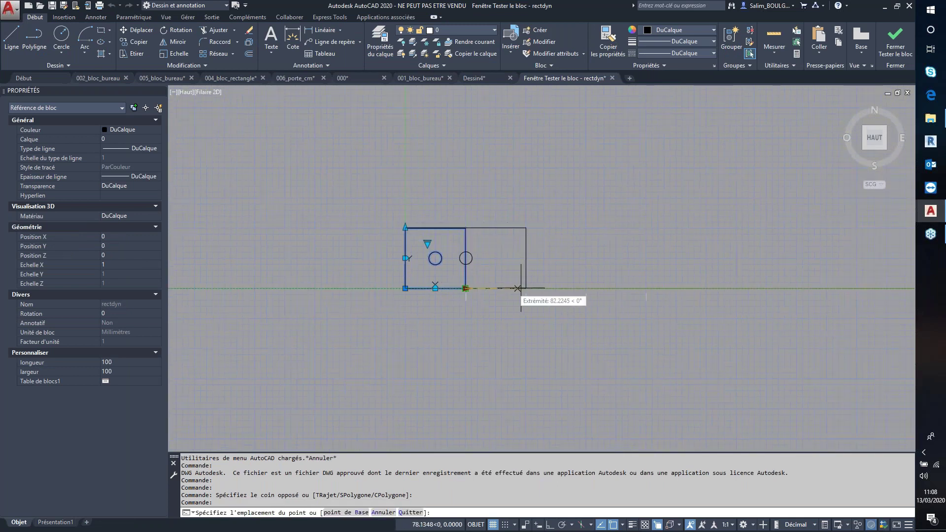
click(592, 289)
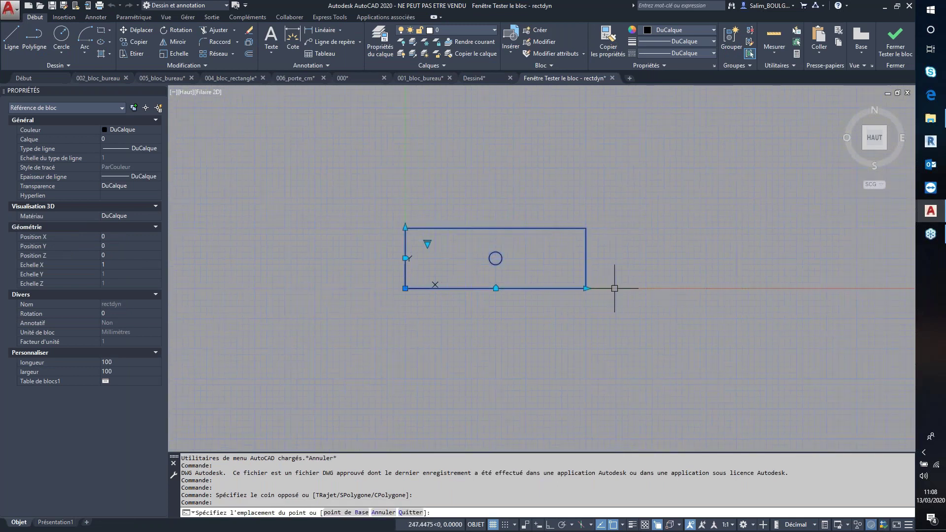
click(586, 288)
click(645, 288)
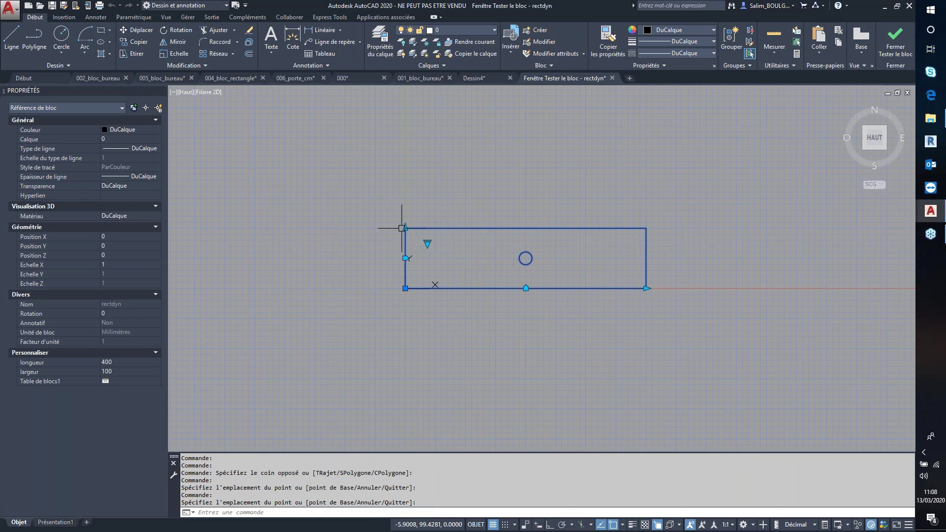
Stretch the test block taller, deselect it, and close the test window
click(386, 123)
scroll(458, 197, down, 2)
scroll(456, 236, down, 2)
key(Escape)
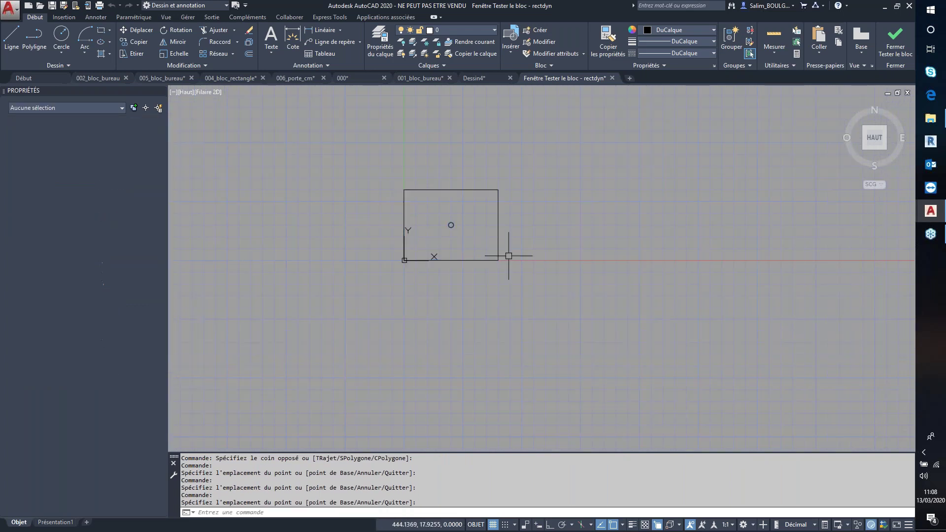
click(895, 50)
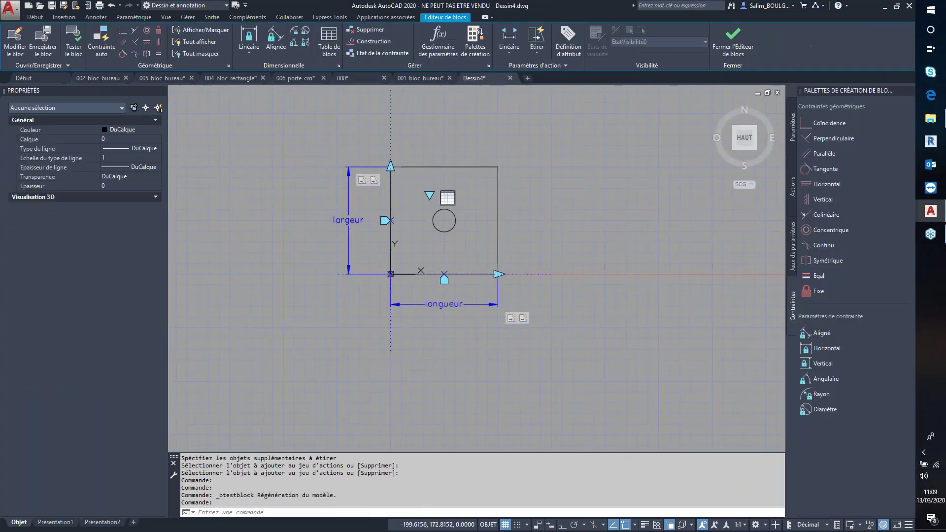
Close the block editor saving the rectdyn changes, and switch to 000.dwg
click(733, 44)
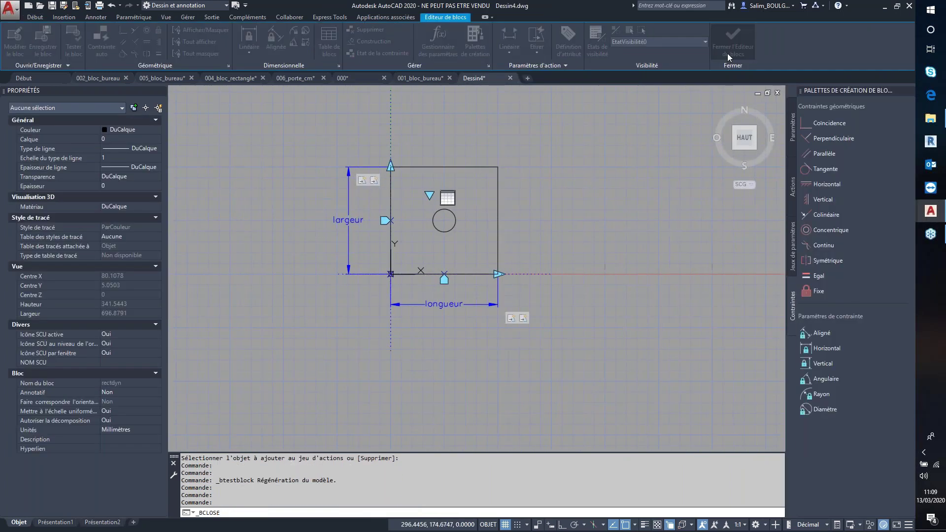
click(459, 259)
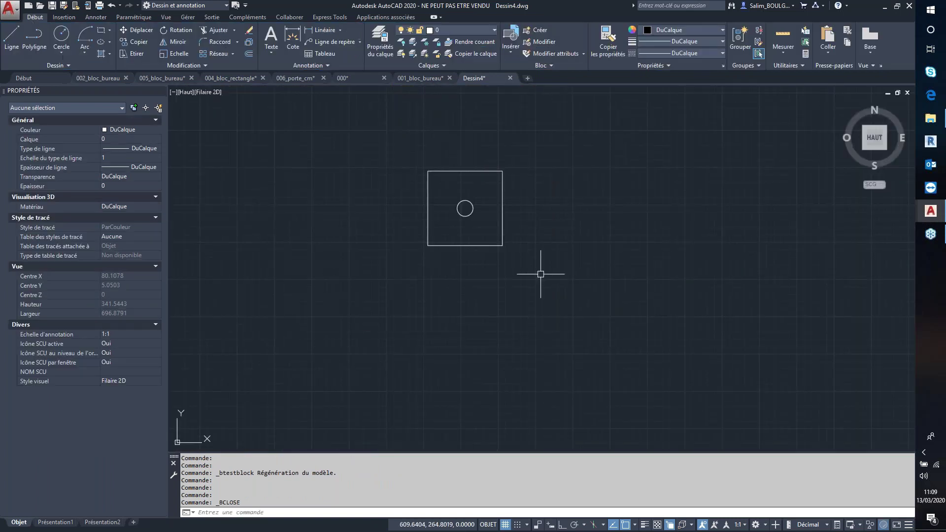
click(355, 81)
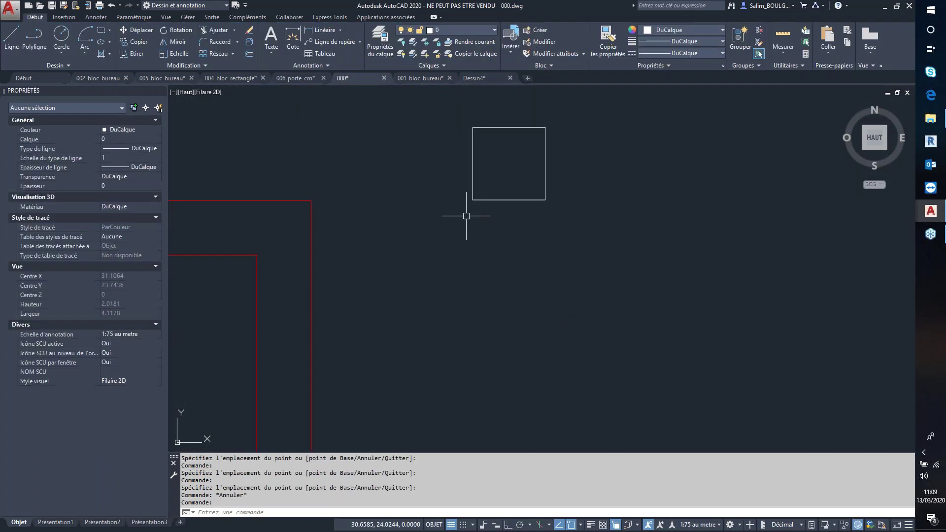
Check the circle-less rectdyn block in 000.dwg, then open DesignCenter with Ctrl+2
click(509, 201)
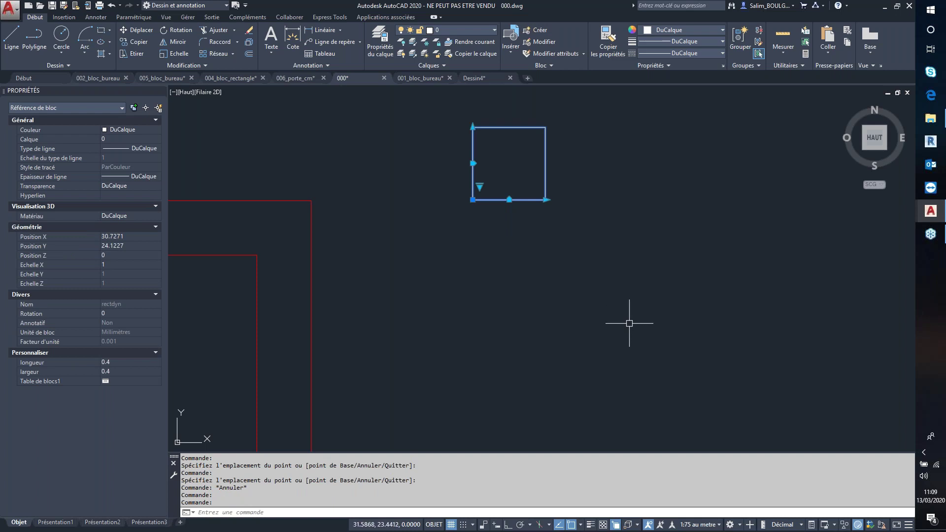
key(Escape)
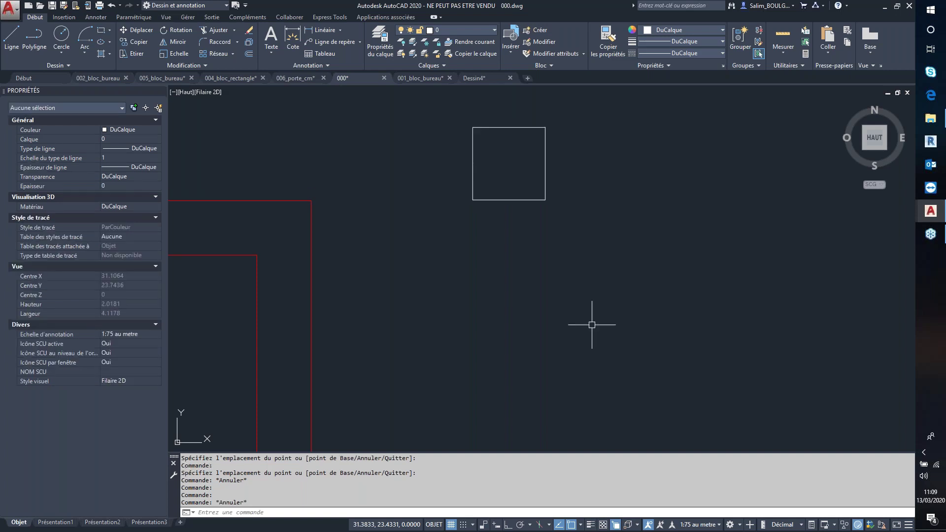
key(ctrl+2)
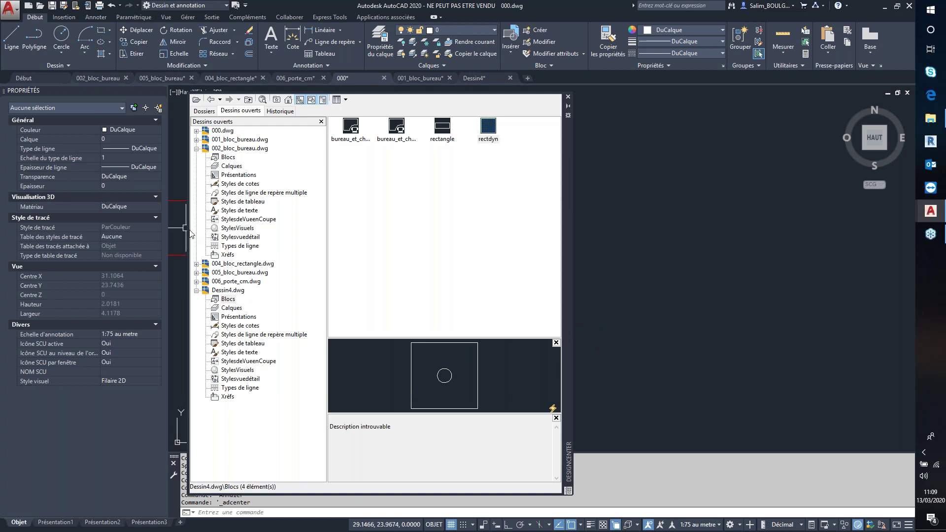
Refresh DesignCenter's block list, redefine only rectdyn in 000.dwg, then close DesignCenter
click(566, 209)
drag(563, 209, 440, 191)
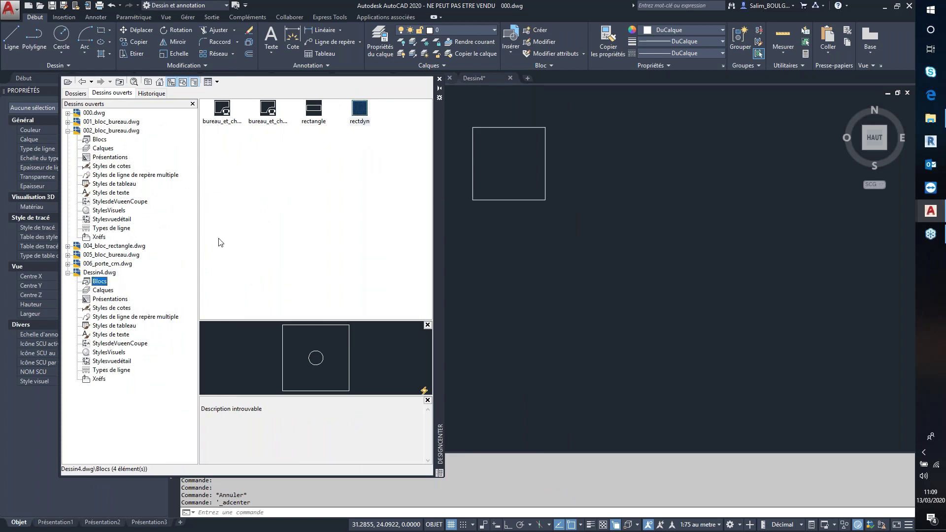
right_click(267, 192)
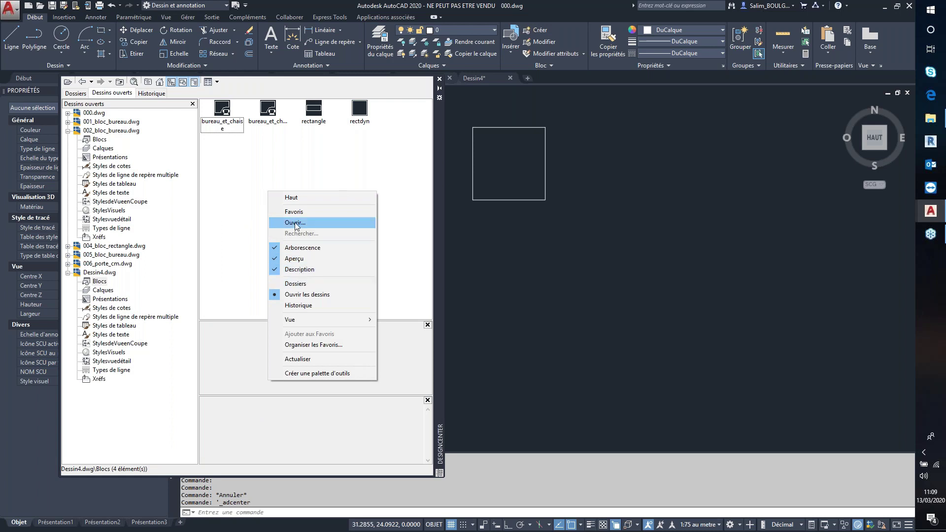
click(298, 358)
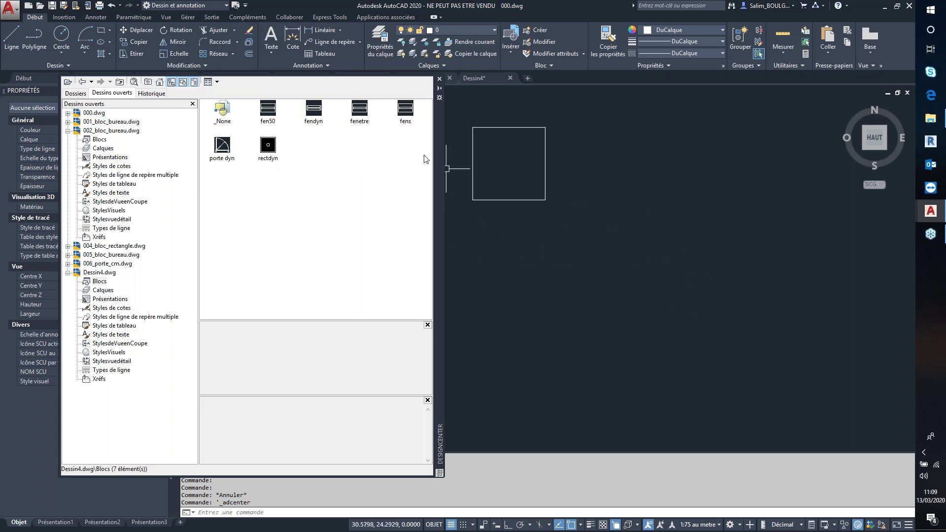
right_click(270, 151)
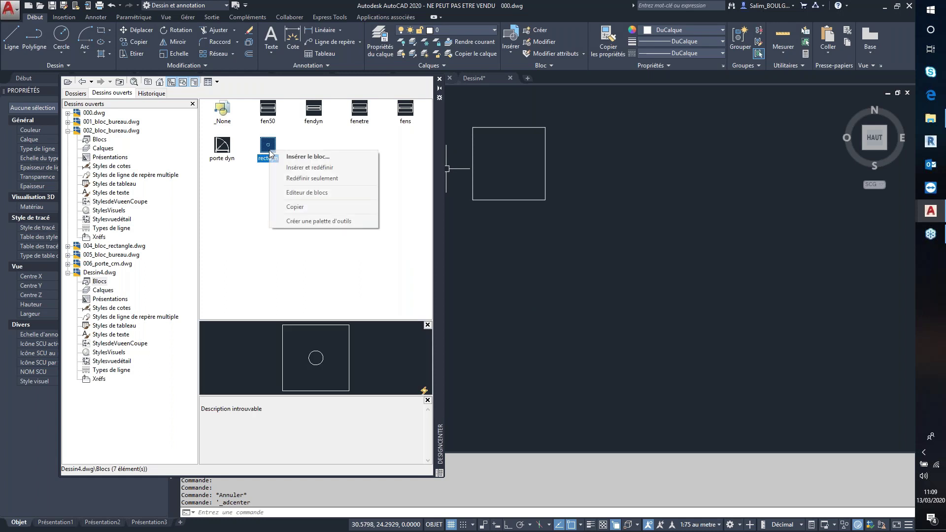
click(303, 179)
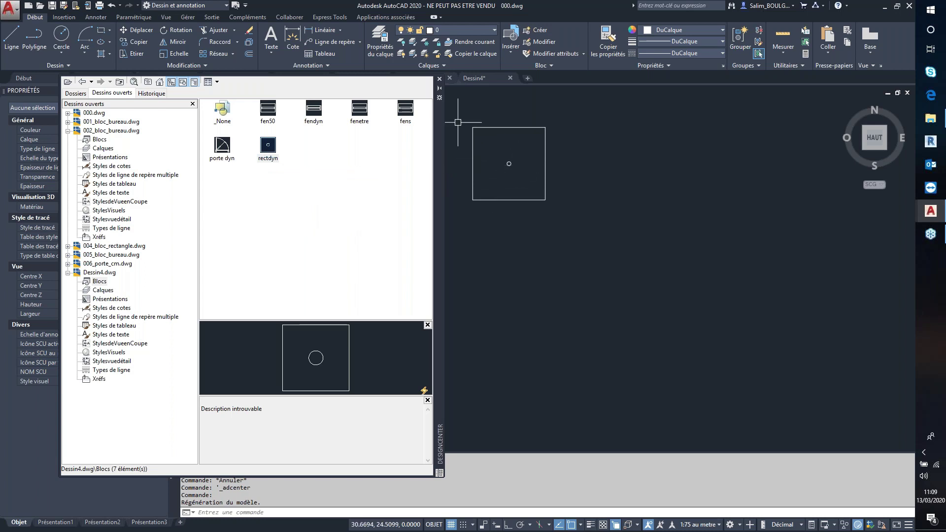
click(439, 79)
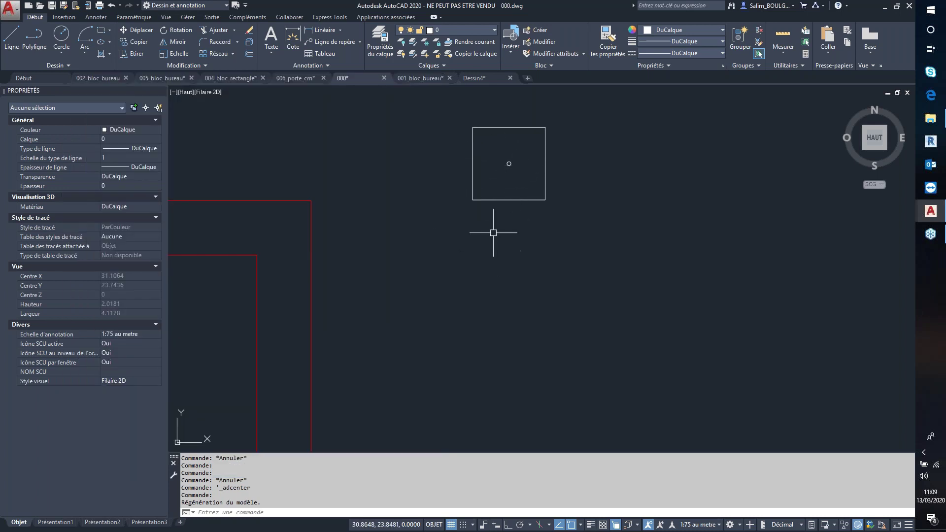
text(ic)
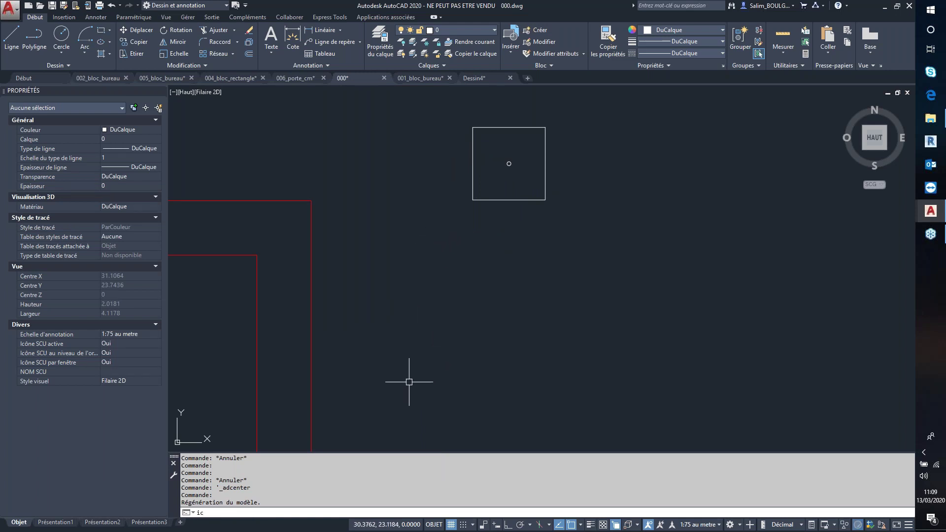
key(Return)
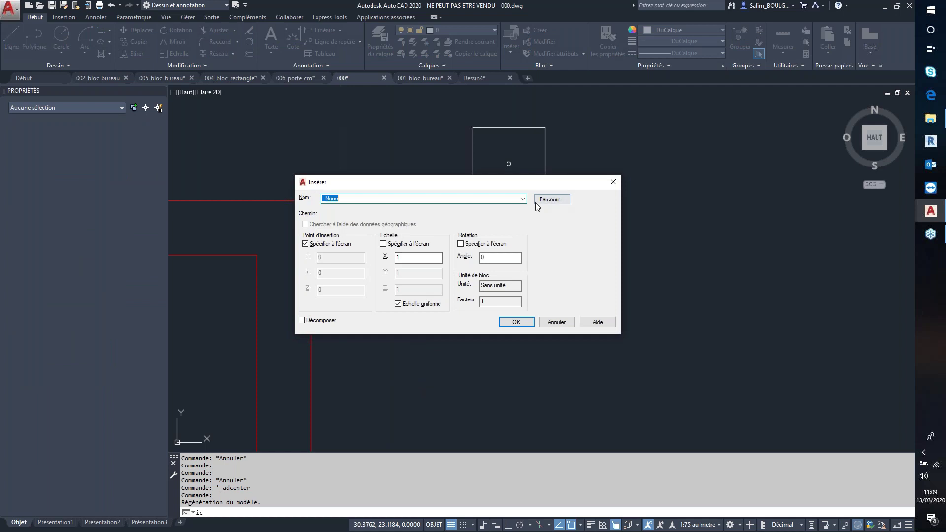
click(522, 199)
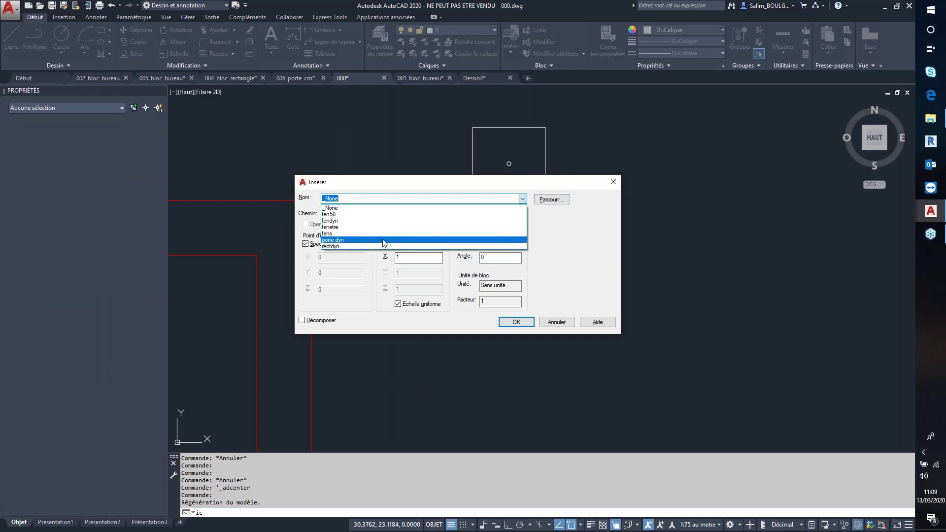
click(342, 246)
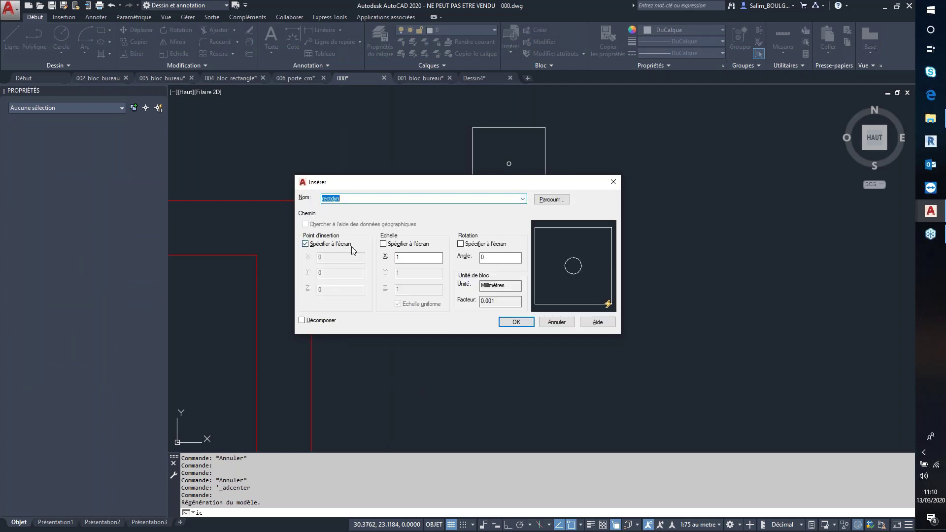
click(557, 322)
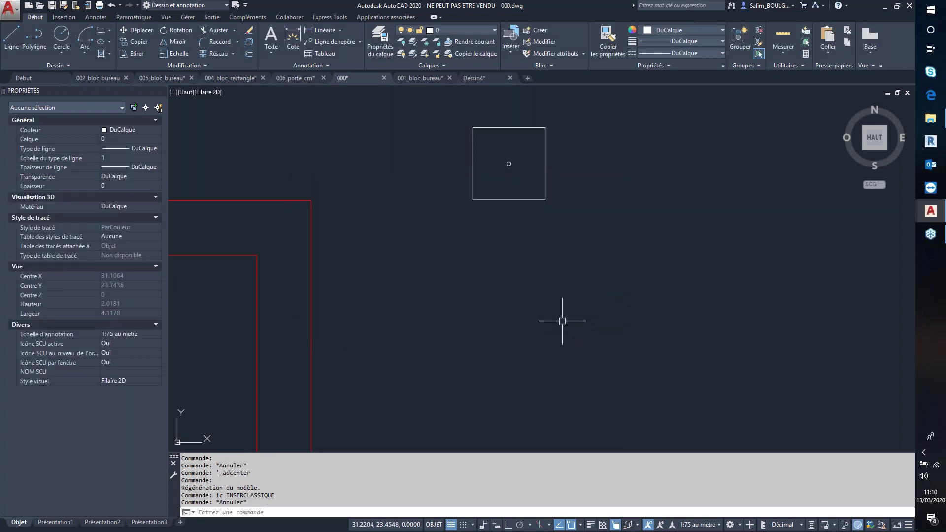
text(I)
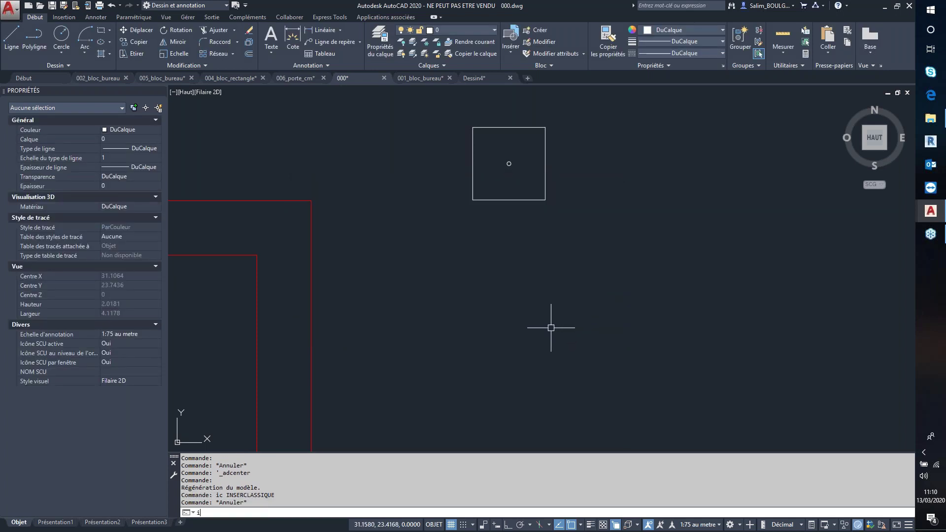
key(Return)
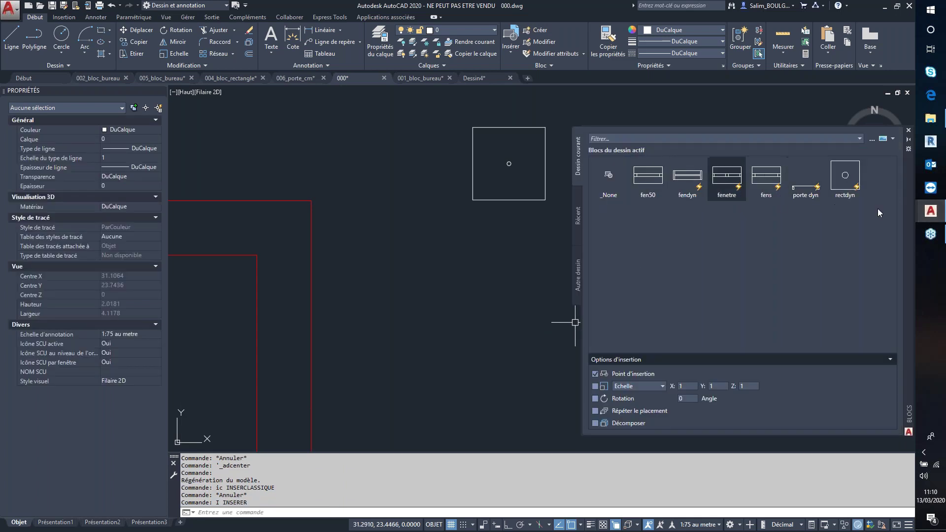
click(909, 130)
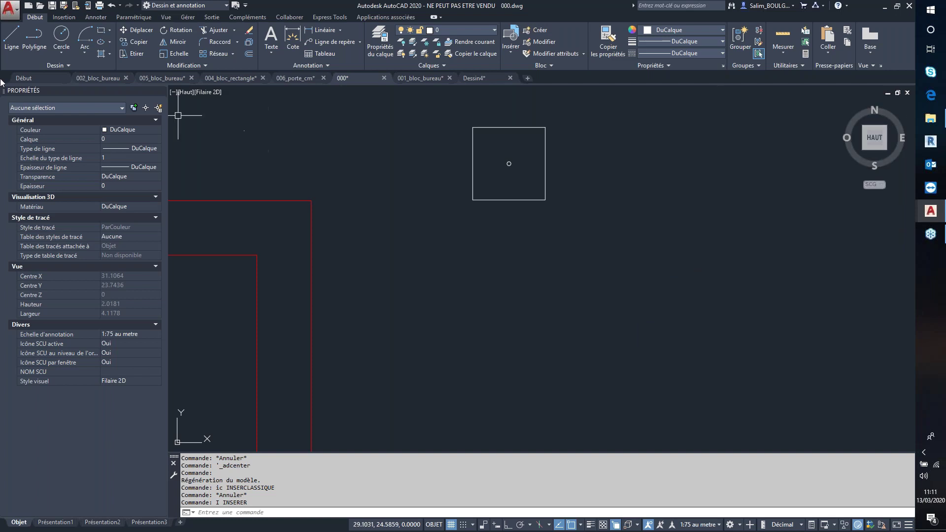
Make the 002_bloc_bureau drawing active, then minimise AutoCAD to the desktop
click(40, 81)
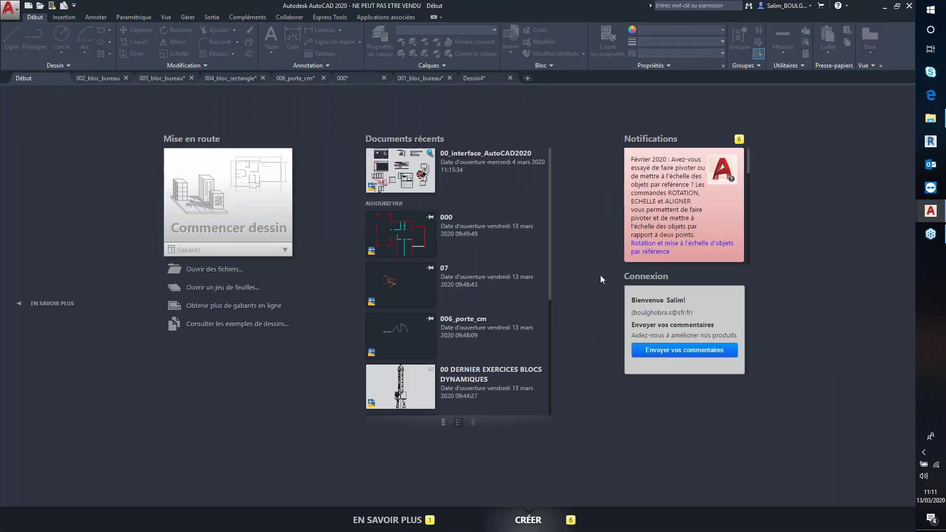
click(102, 78)
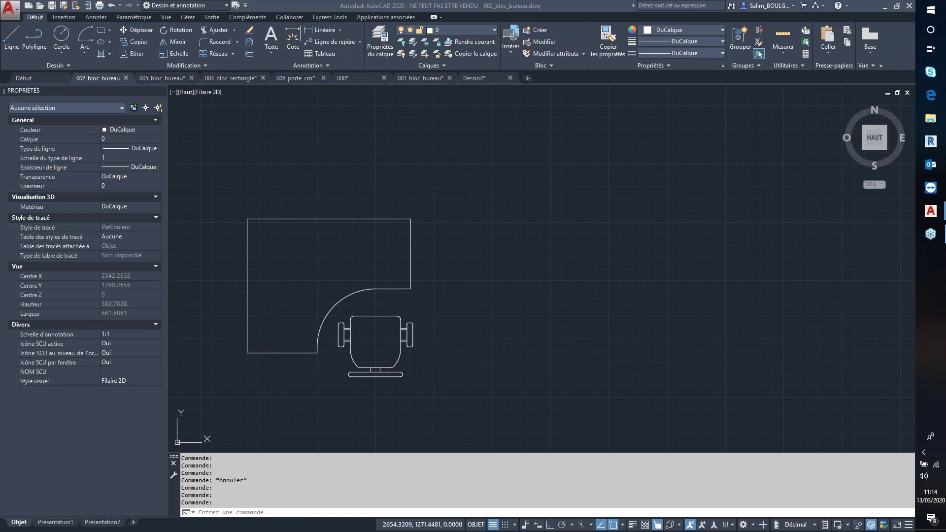
click(901, 33)
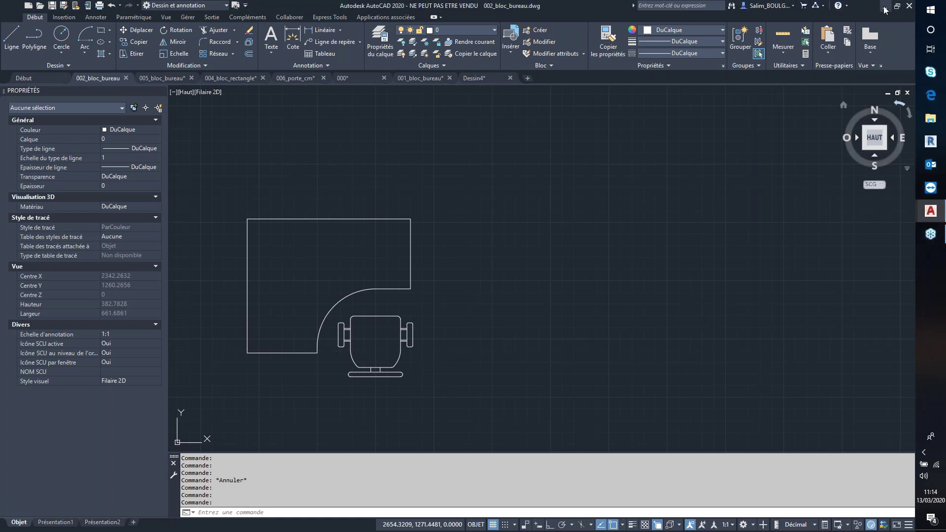
click(884, 6)
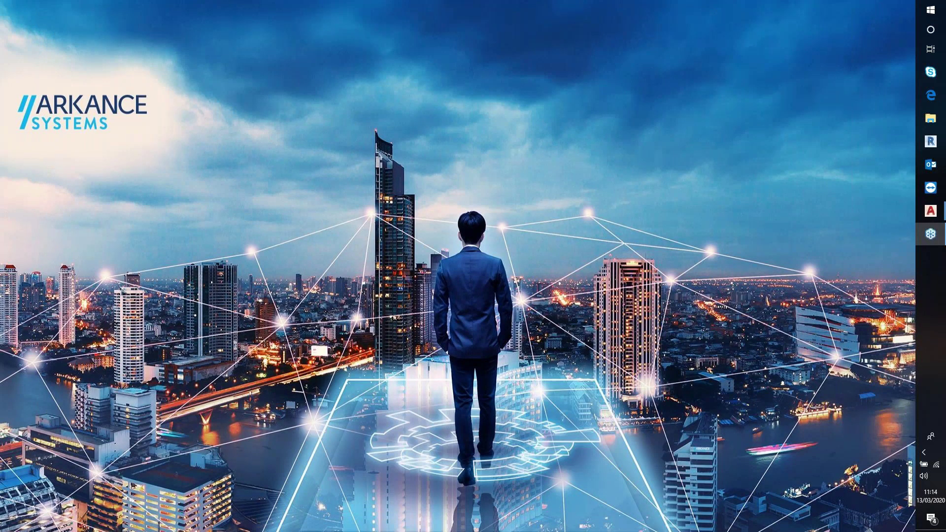